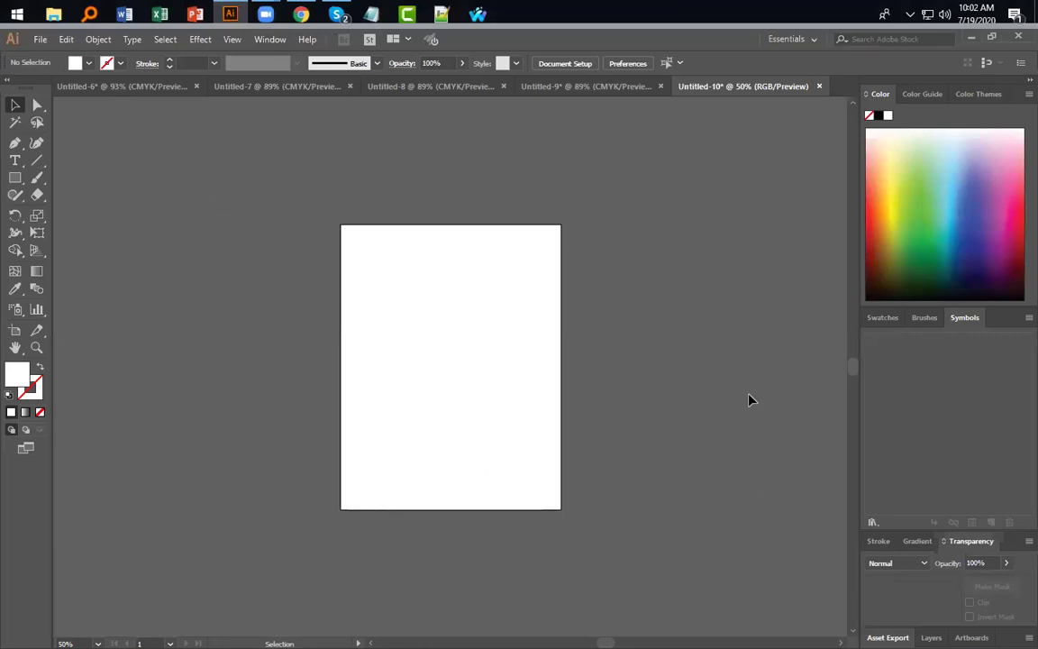
Step: Open the photo 2015-12-22 15.31.48 from the 100CANON folder
left_click(1013, 569)
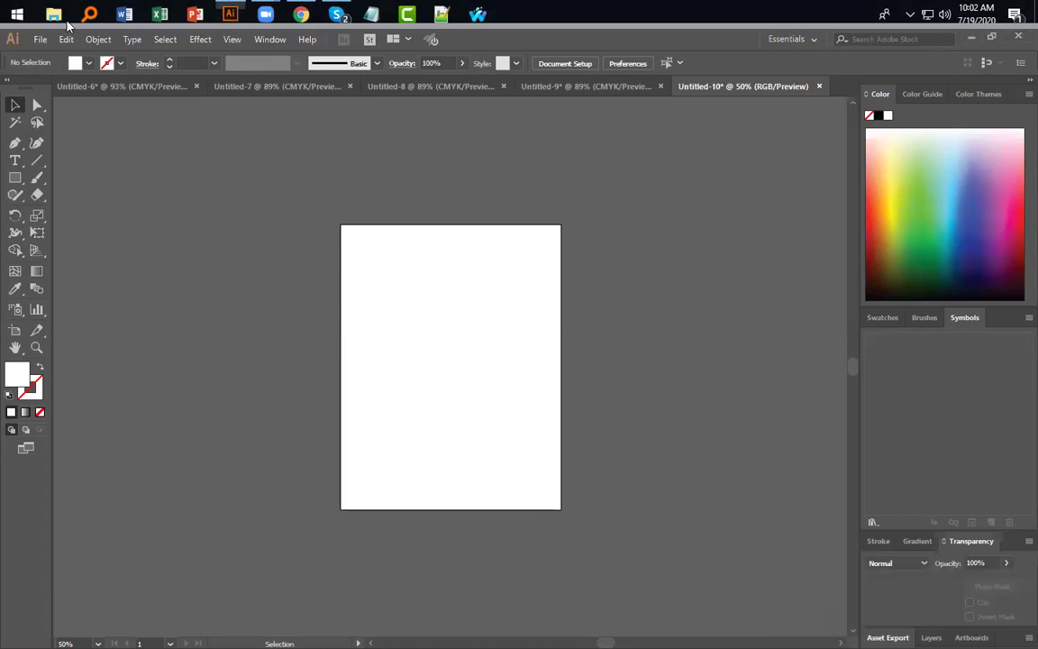
left_click(41, 40)
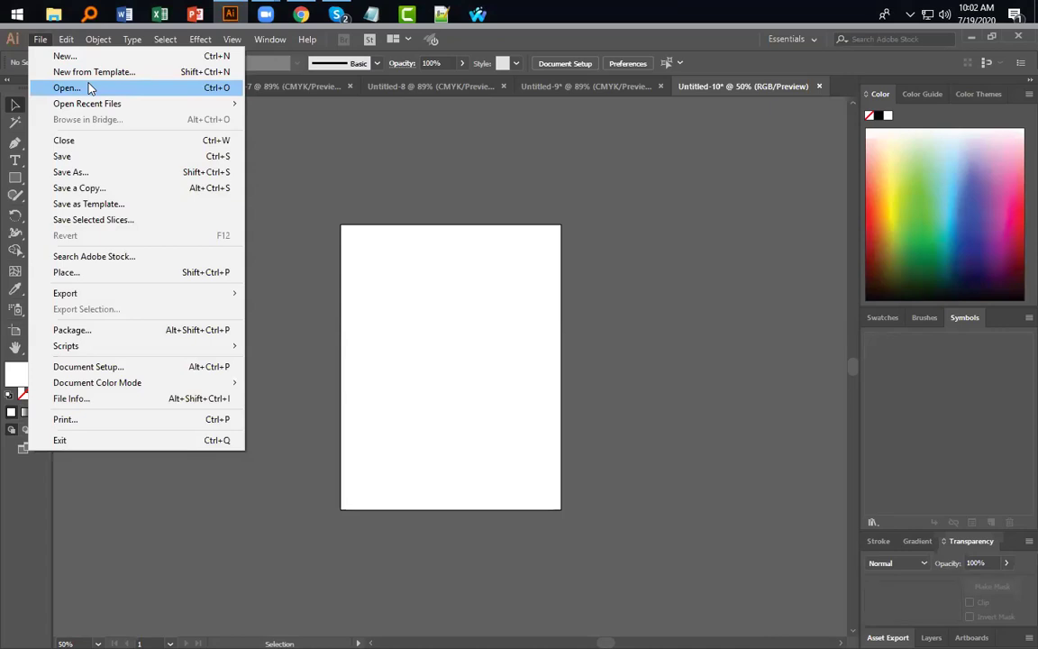
left_click(90, 87)
left_click(168, 140)
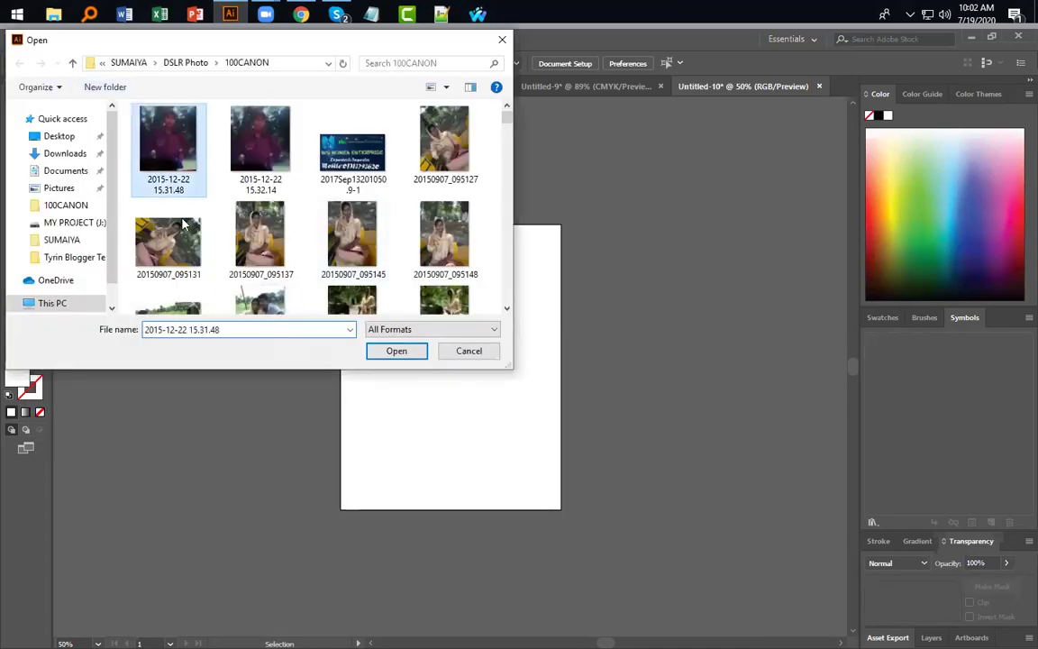
left_click(396, 351)
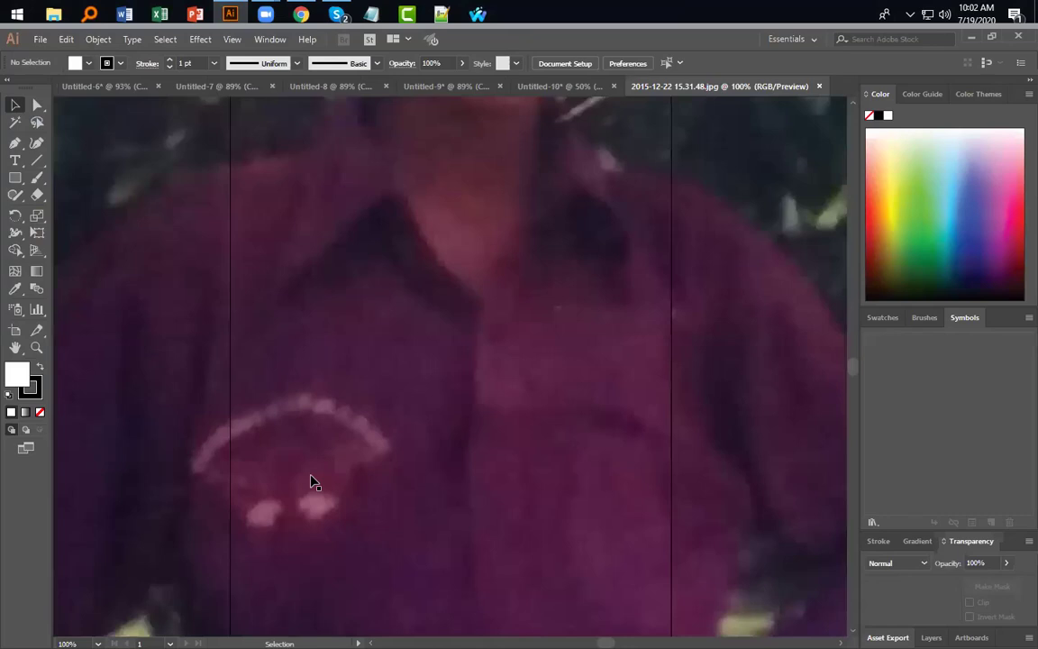
Step: Shrink and flip the opened photo to about 870 × 518 pt by pulling its corner inward
scroll(375, 440, "up", 5)
scroll(375, 441, "up", 5)
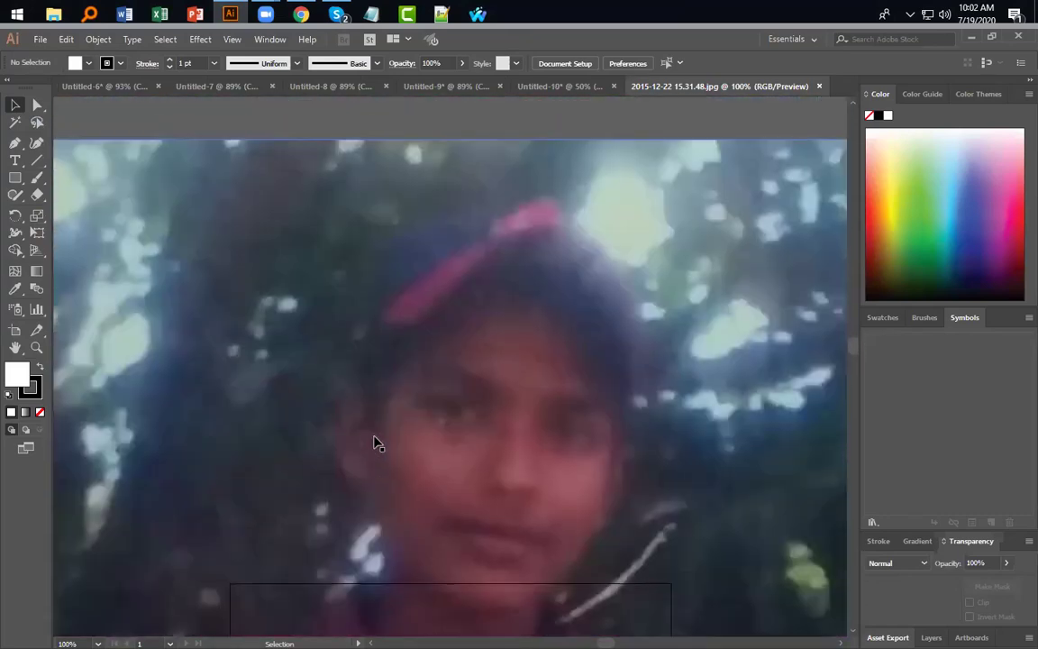
key("a")
scroll(326, 362, "up", 5)
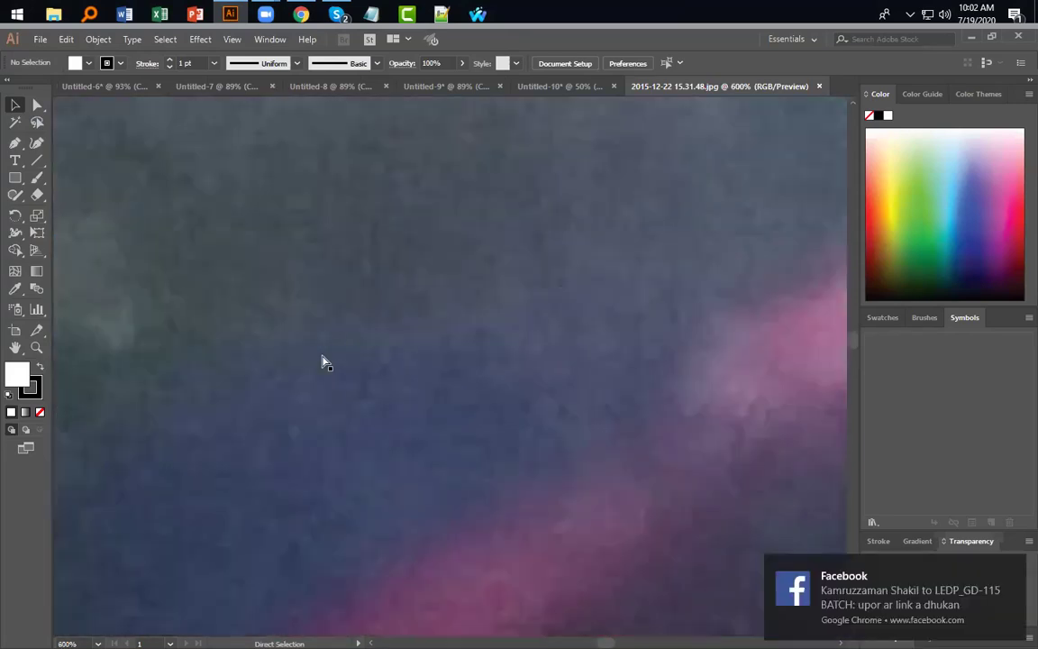
scroll(326, 363, "down", 5)
scroll(326, 362, "down", 2)
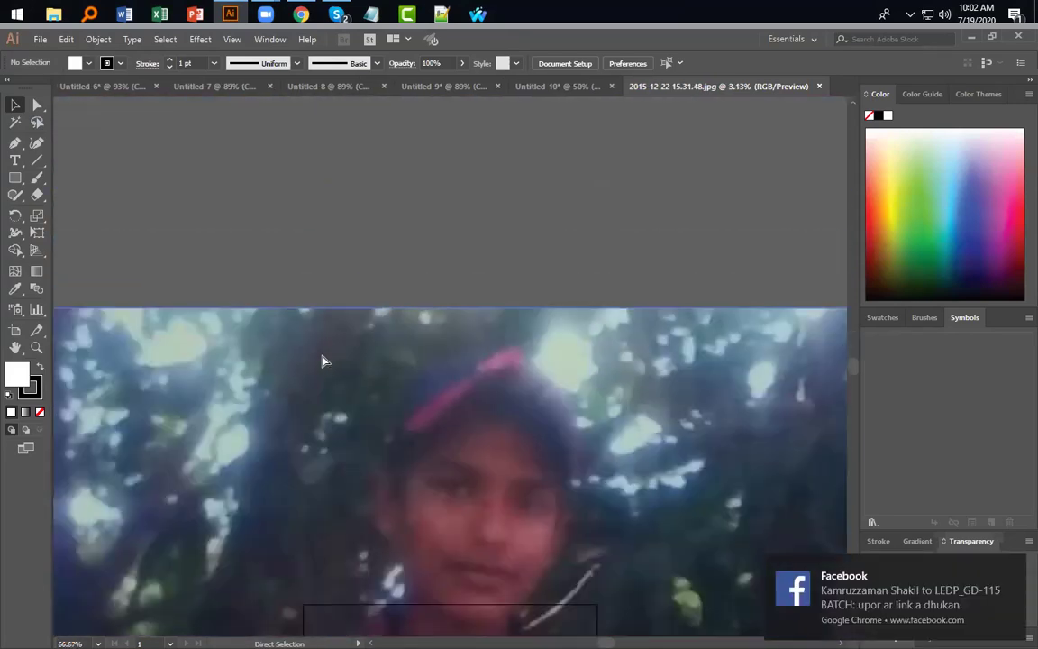
scroll(326, 362, "down", 8)
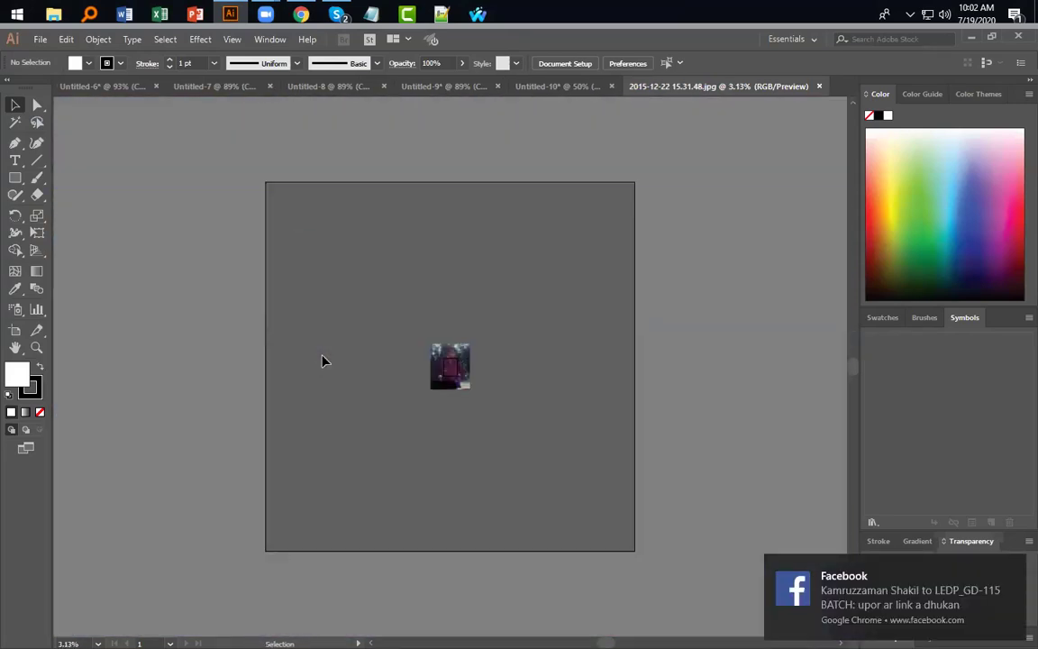
left_click(455, 377)
left_click_drag(432, 347, 450, 366)
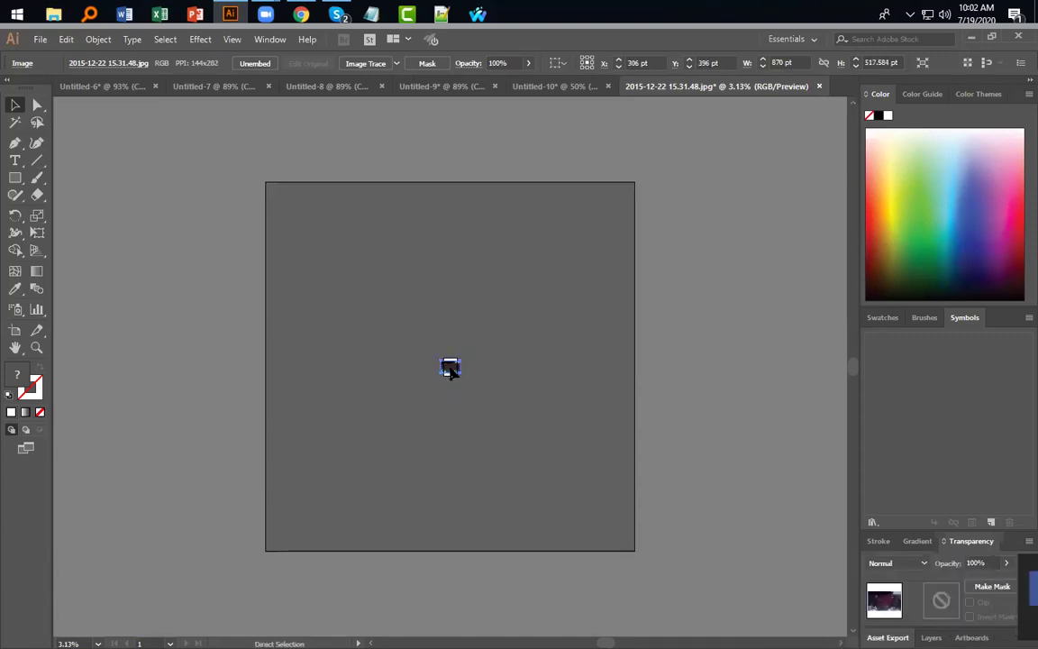
Step: Delete the photo from the artboard and fit the empty artboard in the view
scroll(450, 369, "up", 4)
scroll(450, 372, "up", 7)
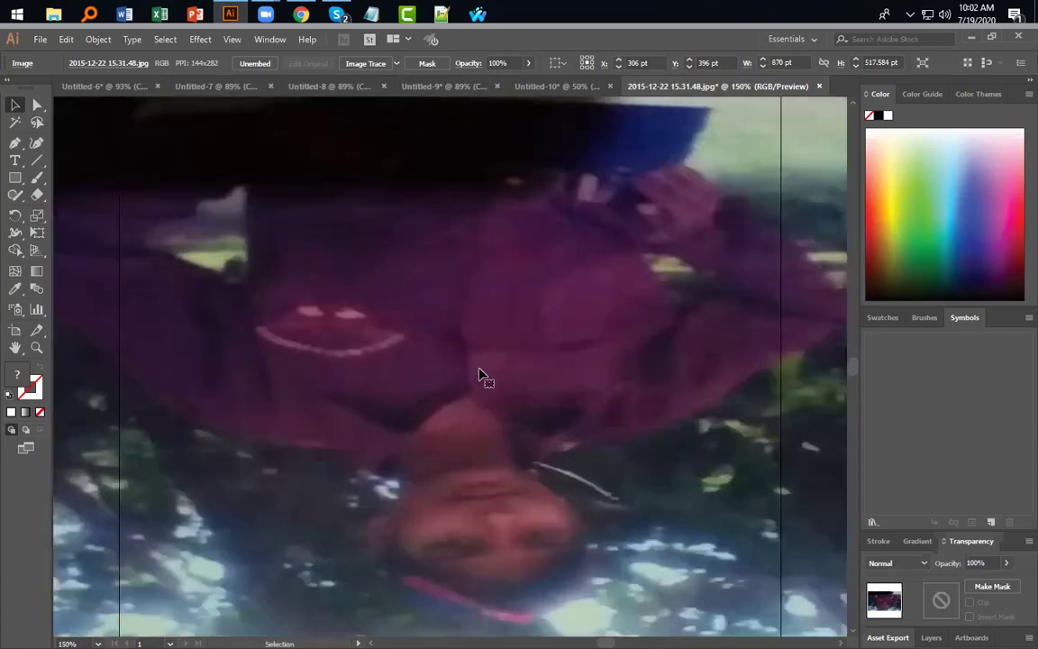
key("Delete")
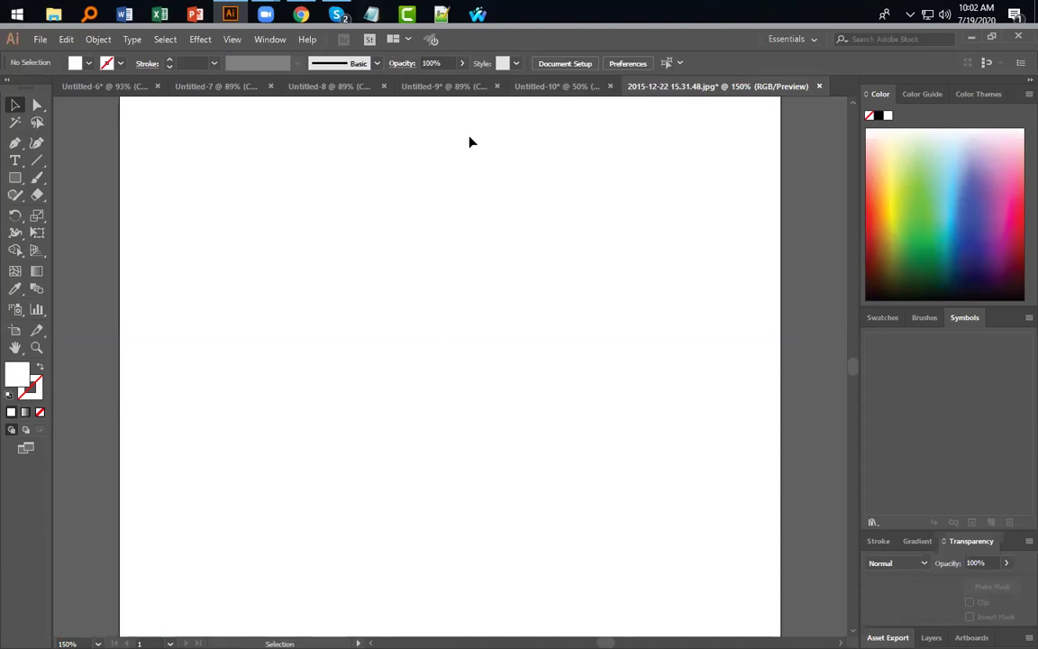
key("ctrl+0")
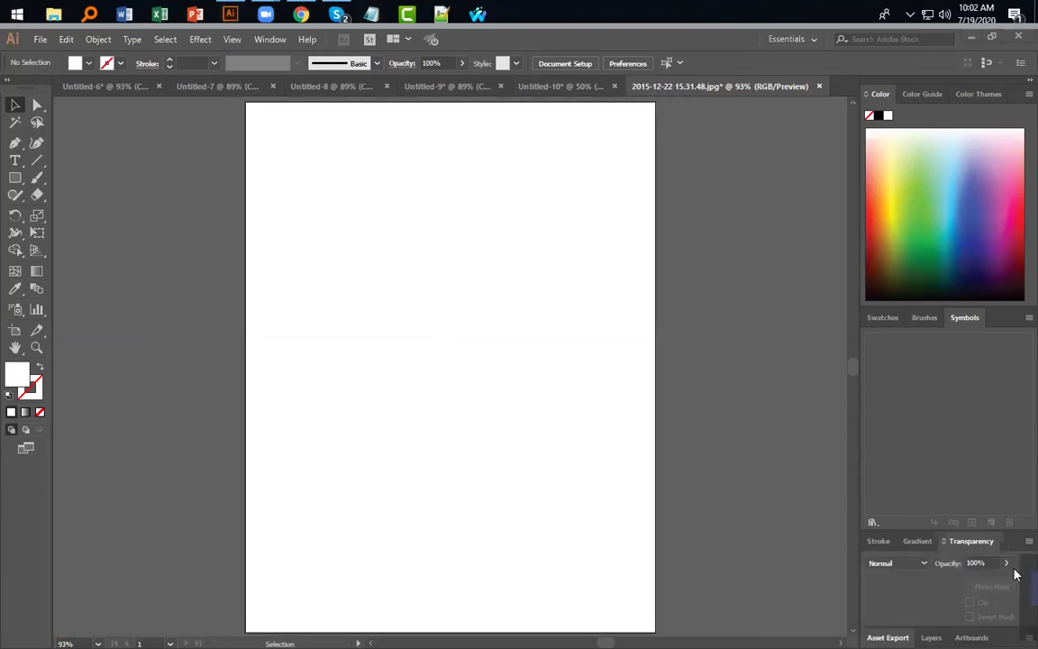
Step: Draw a rectangle about 419 × 270 pt across the upper half of the artboard
left_click(40, 40)
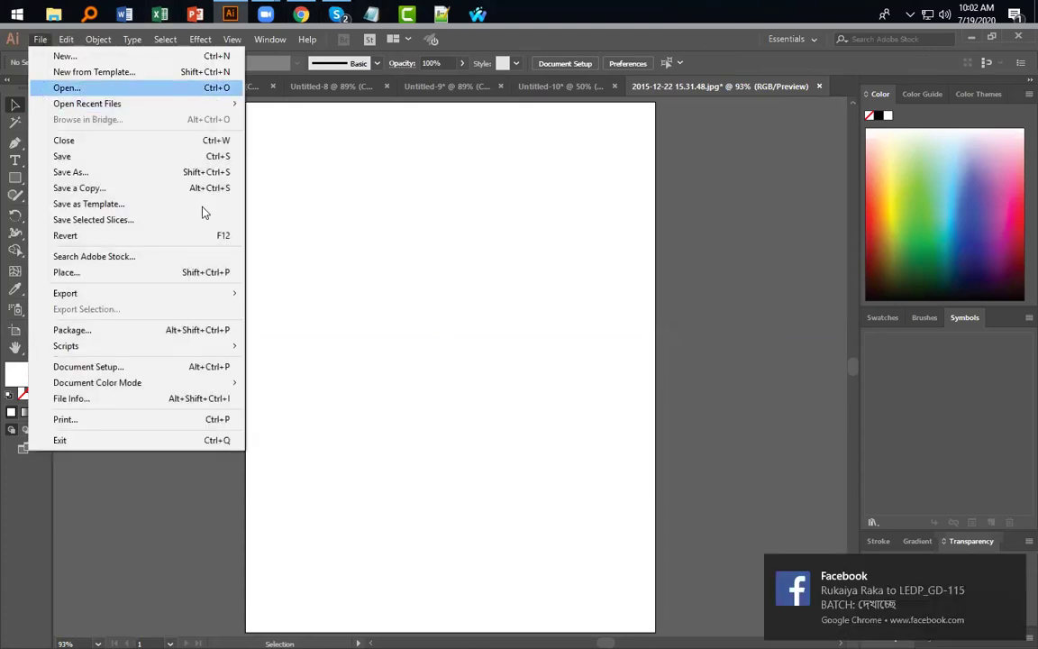
left_click(448, 308)
left_click(15, 177)
mouse_move(311, 190)
left_mouse_down()
mouse_move(551, 325)
mouse_move(592, 369)
left_mouse_up()
Step: Fill the rectangle with a medium blue-violet from the color spectrum, leaving its stroke at none
left_click(91, 63)
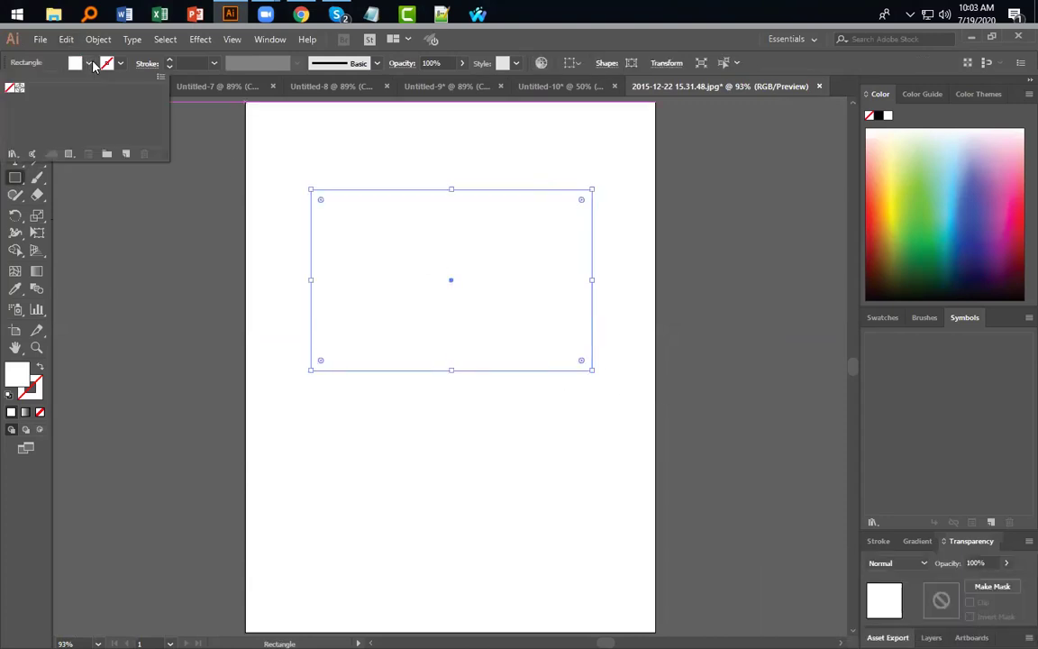
left_click(80, 65)
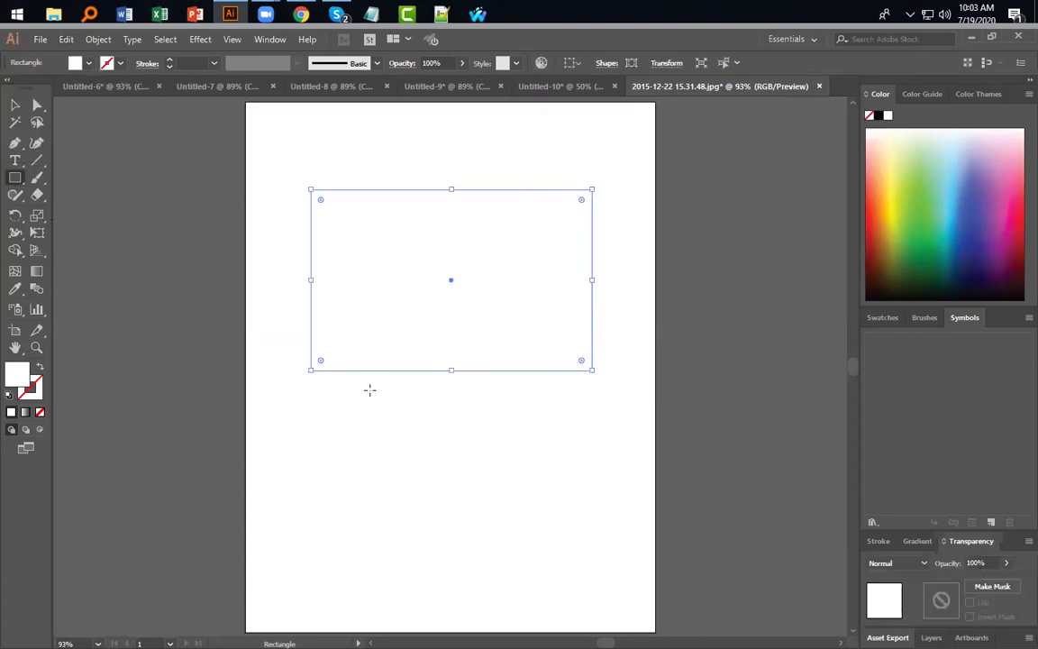
left_click(14, 105)
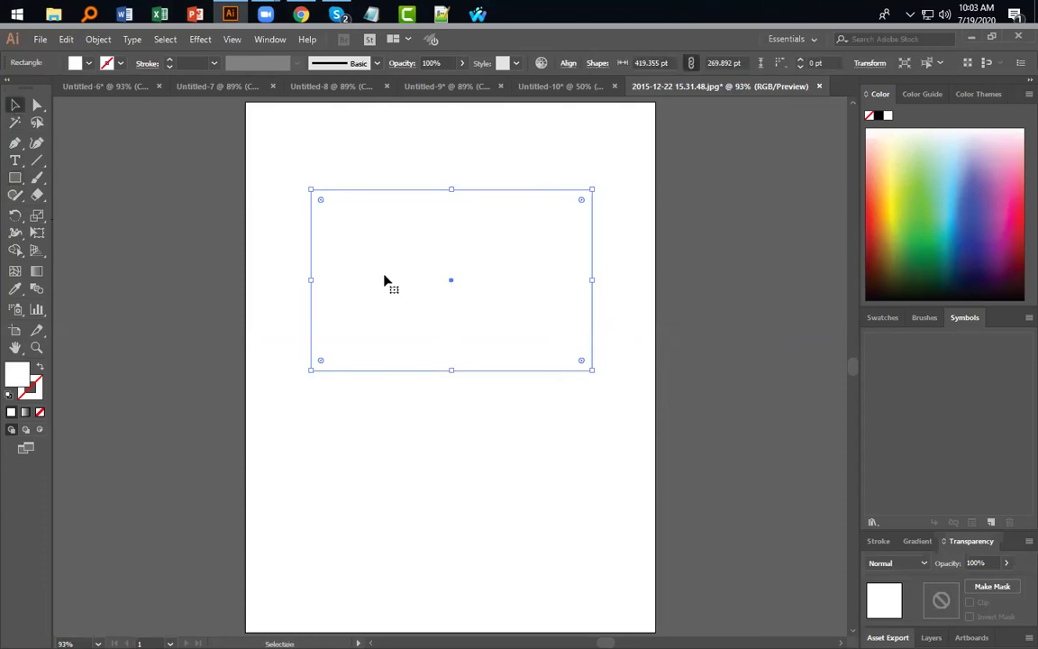
left_click(97, 64)
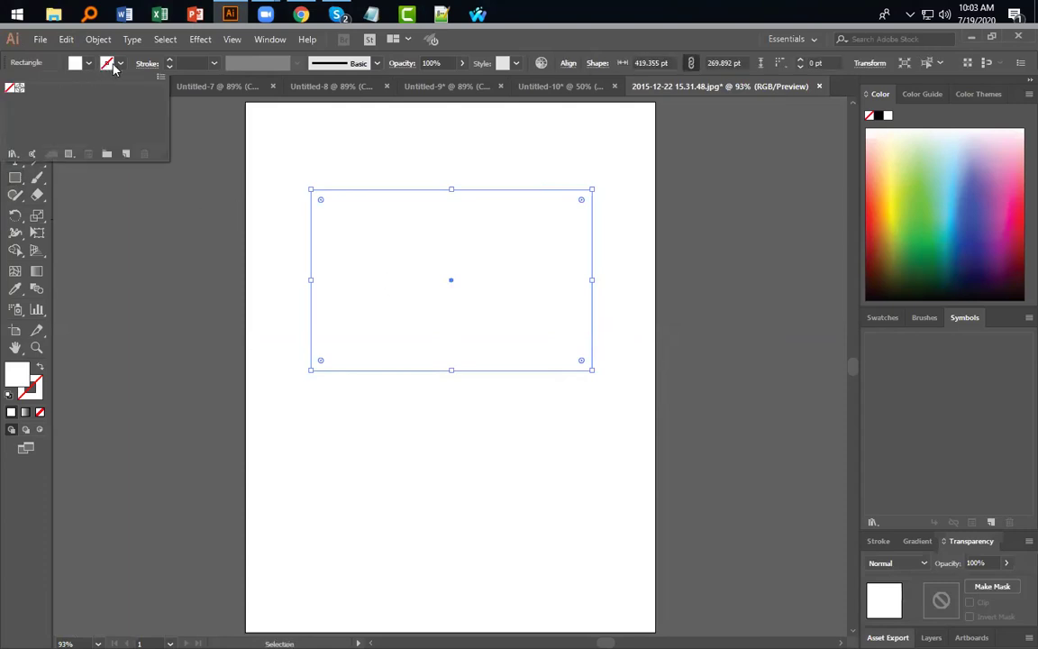
left_click(113, 69)
left_click(120, 64)
left_click(950, 174)
left_click(909, 193)
left_click(973, 204)
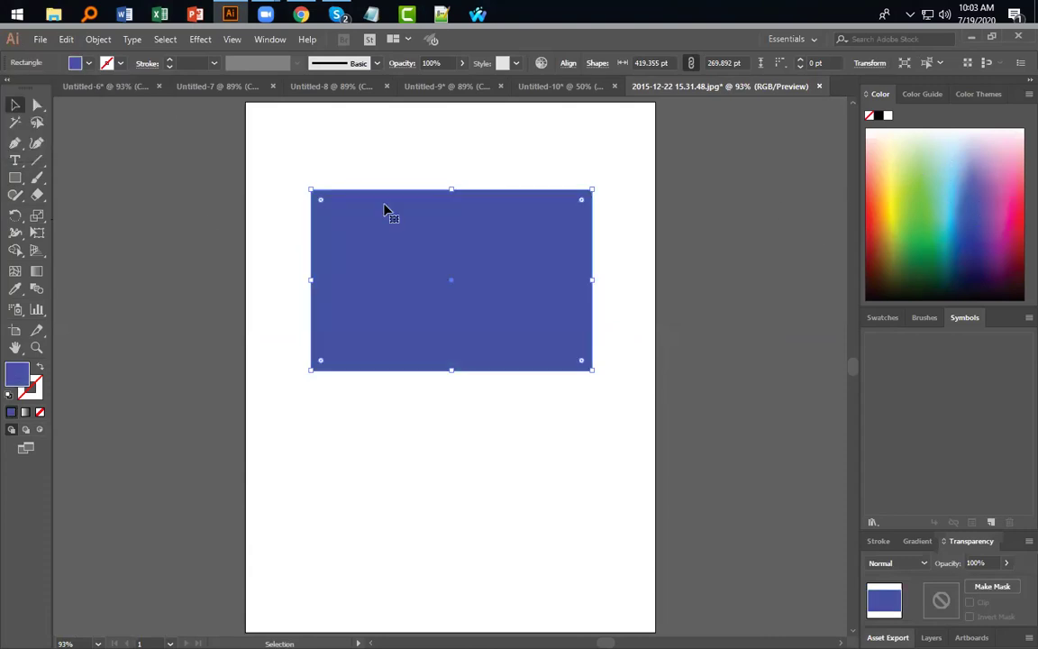
Step: Add a person's name as text on the blue rectangle, enlarged to about 170 pt and tilted slightly clockwise
left_click(15, 160)
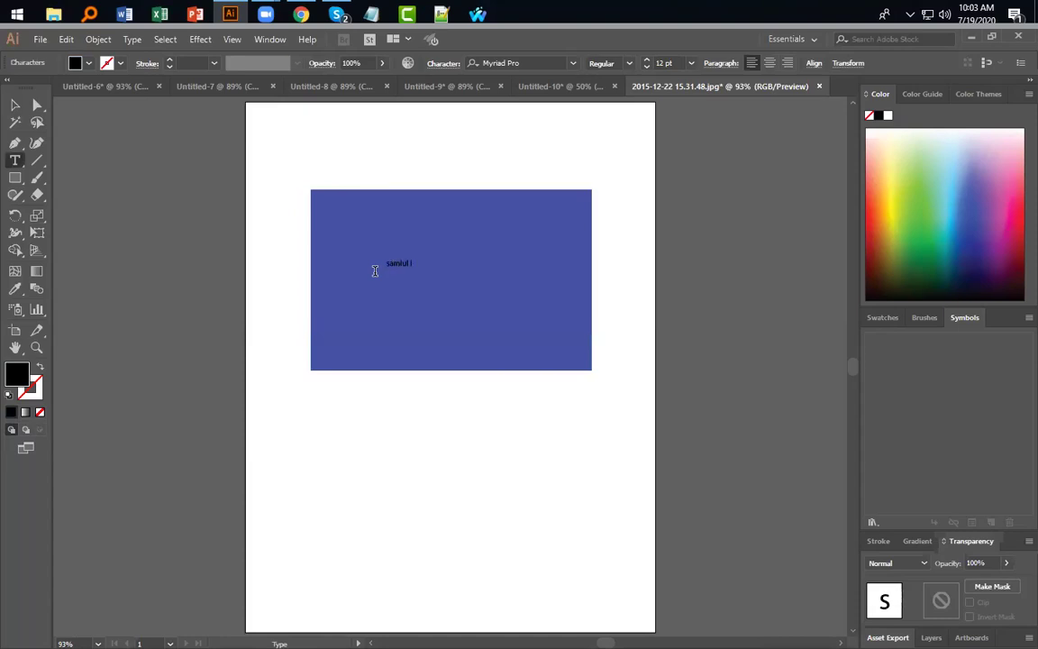
left_click(14, 104)
left_click_drag(420, 267, 575, 340)
left_click_drag(385, 267, 333, 191)
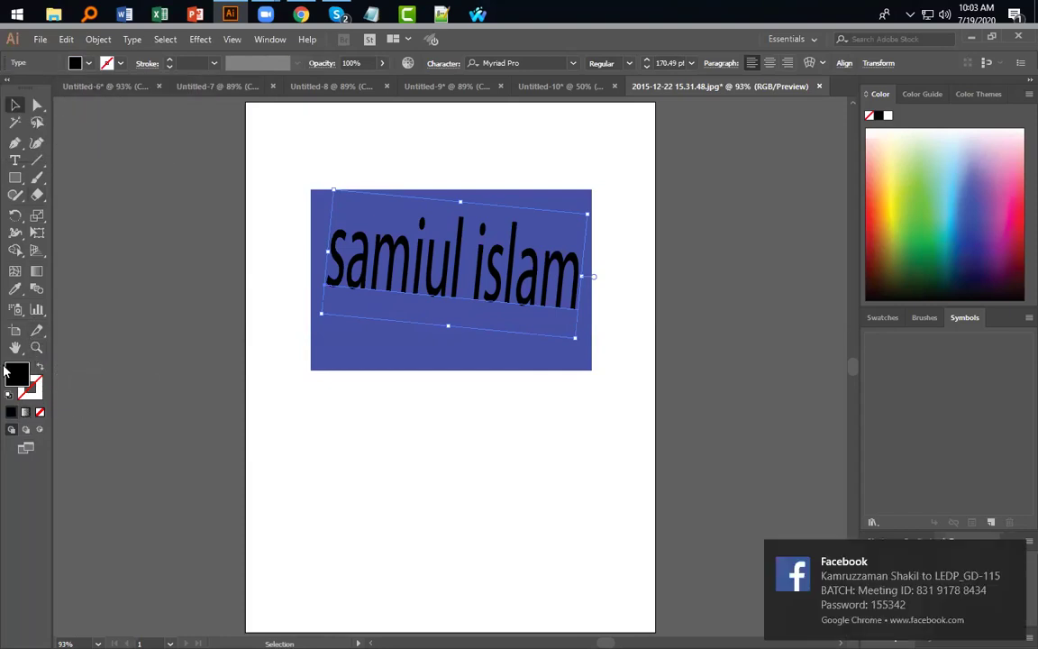
Step: Try a gradient fill on the name text, replace it with the Registration swatch, and deselect the text
left_click(24, 413)
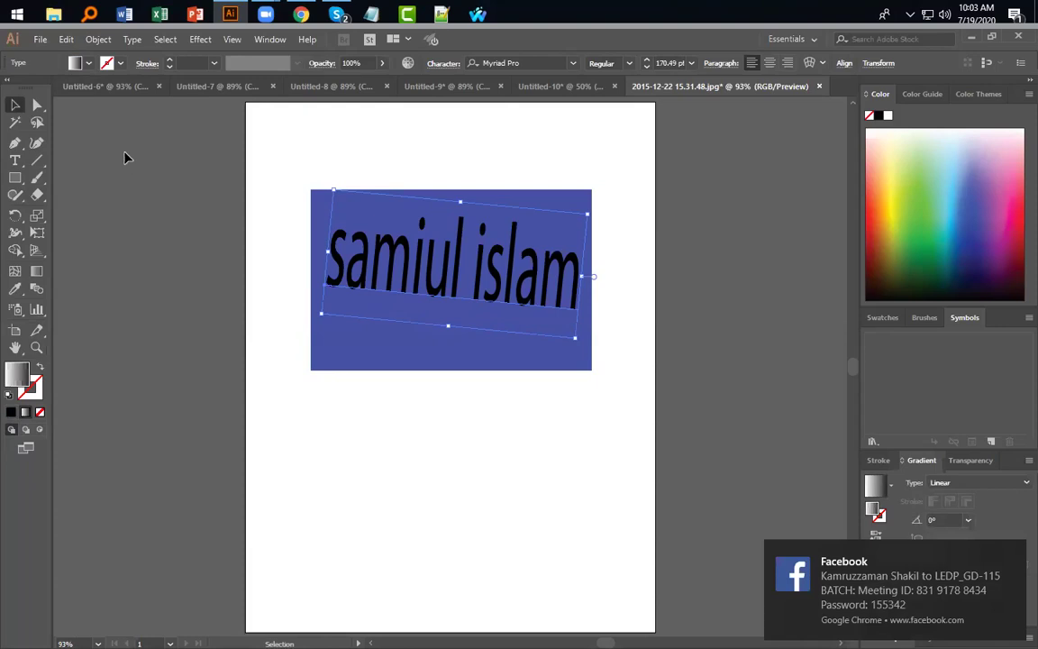
left_click(88, 65)
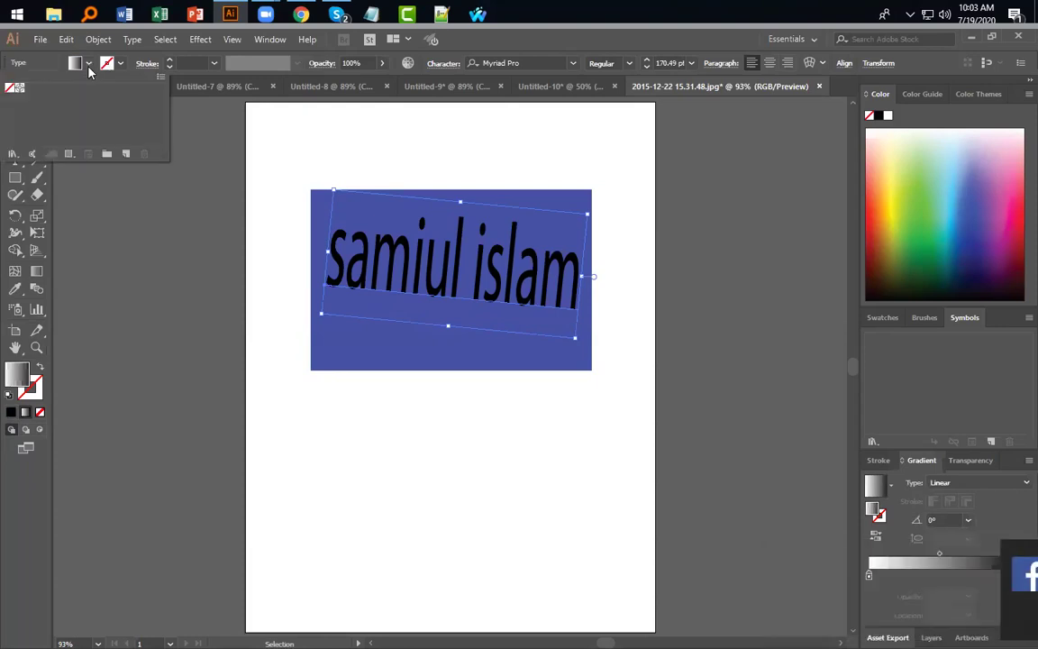
left_click(19, 89)
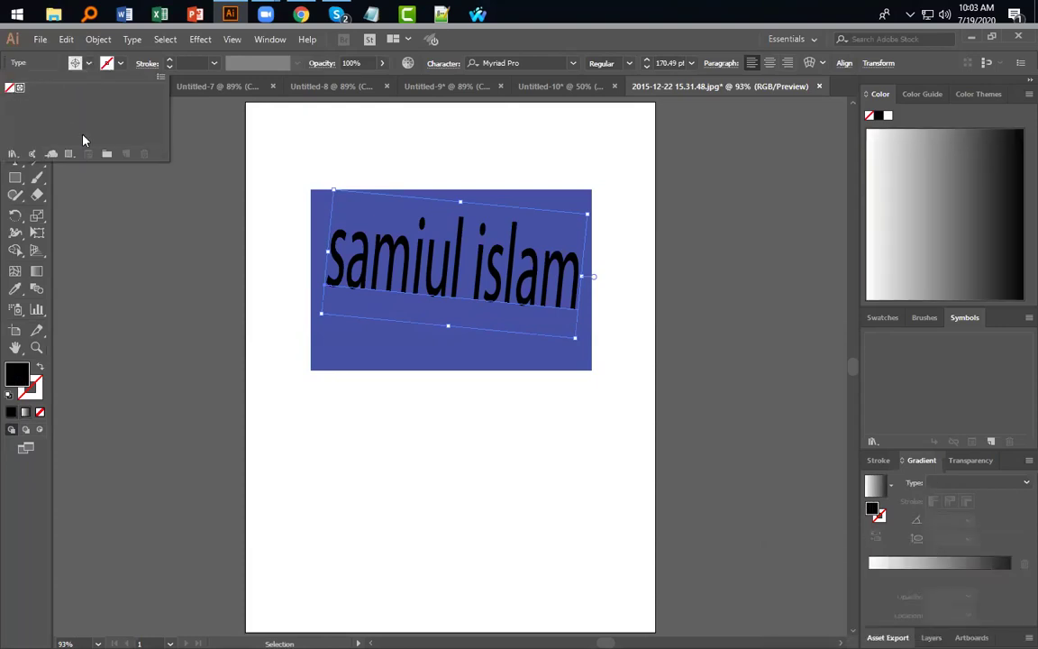
left_click(419, 425)
left_click(487, 278)
left_click(113, 189)
Step: Save the document to the Desktop as 2015-12-22 15.31.48 in Adobe Illustrator (*.AI) format with the default options
left_click(40, 38)
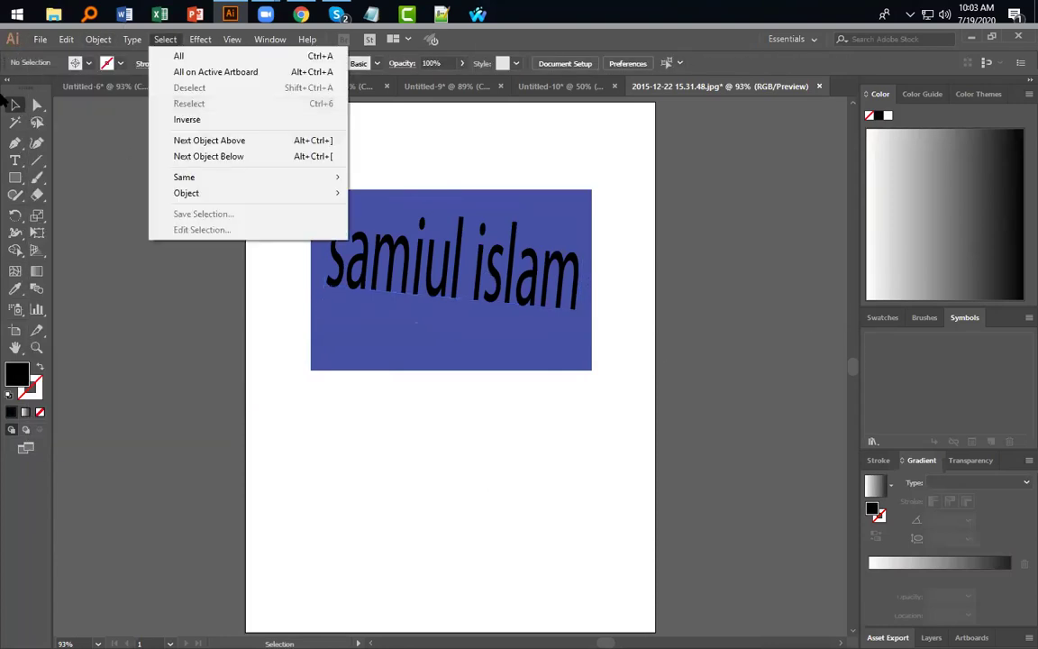
left_click(70, 159)
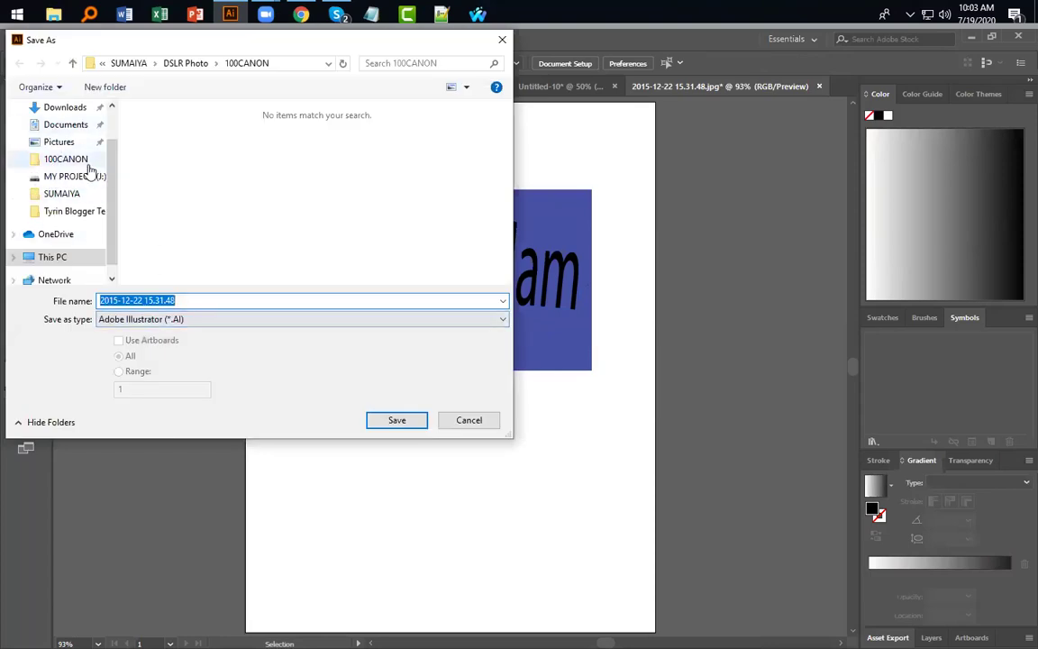
scroll(57, 165, "up", 2)
left_click(57, 136)
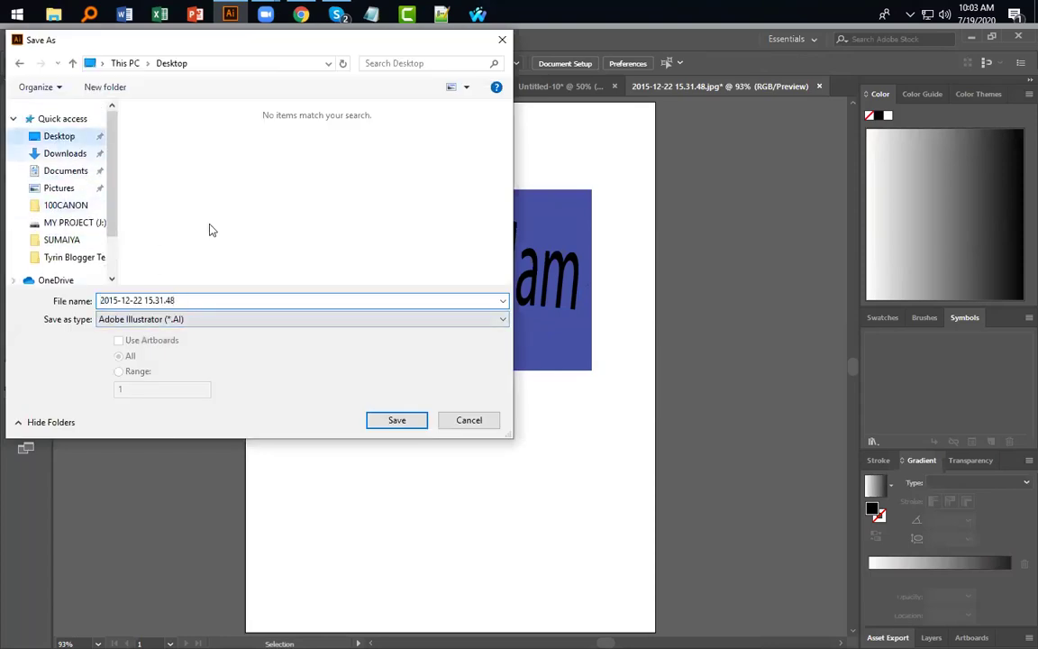
left_click(395, 420)
left_click(581, 538)
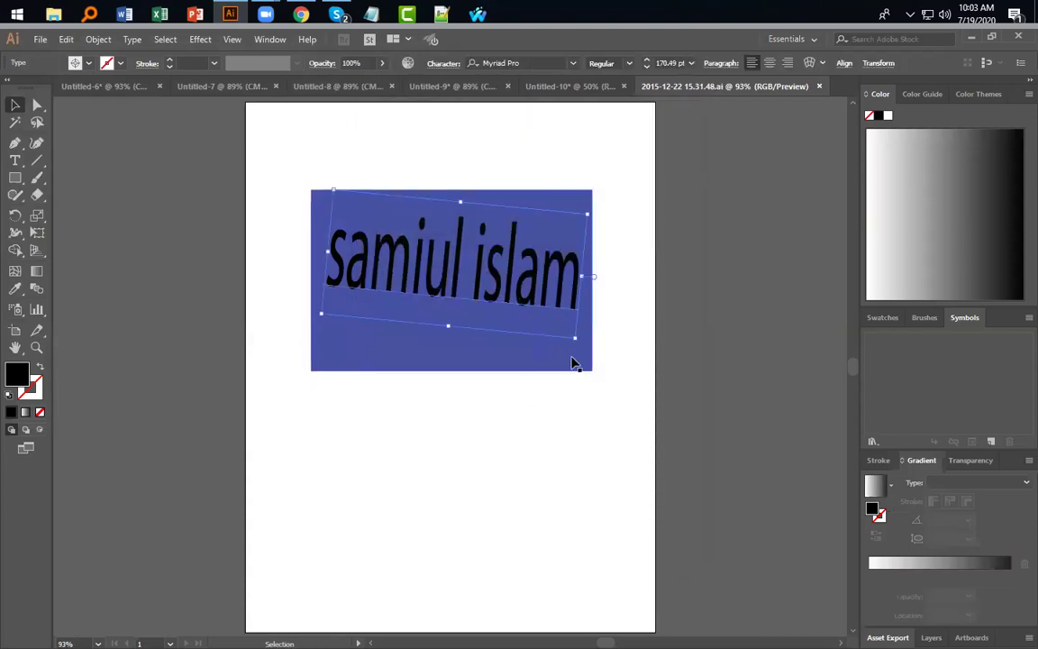
Step: Delete the name text and the blue rectangle from the artboard
key("Delete")
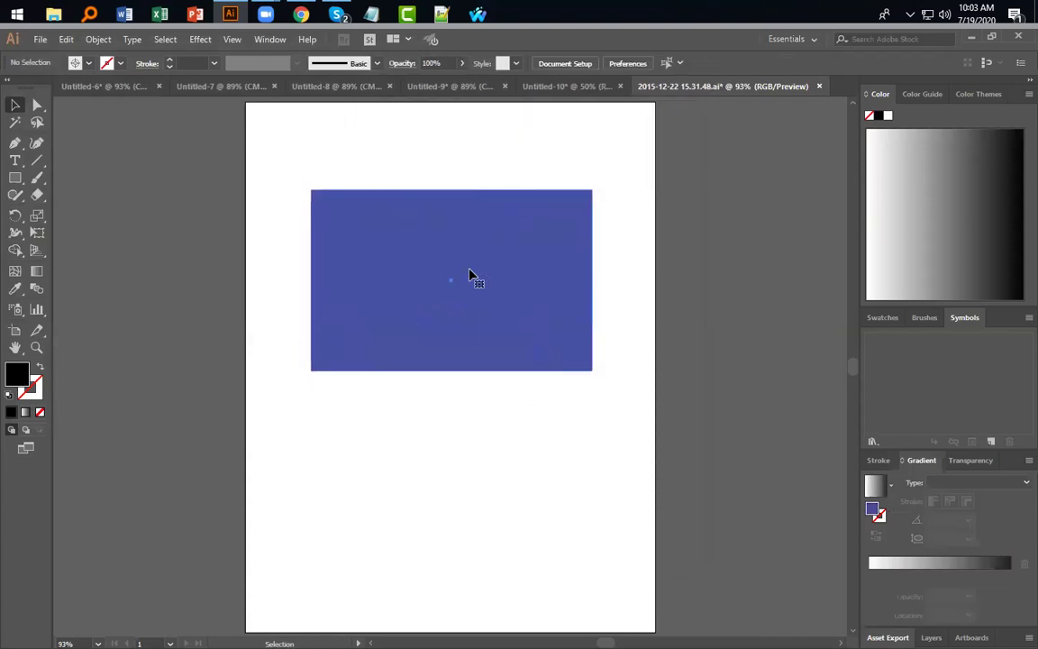
left_click(470, 275)
key("Delete")
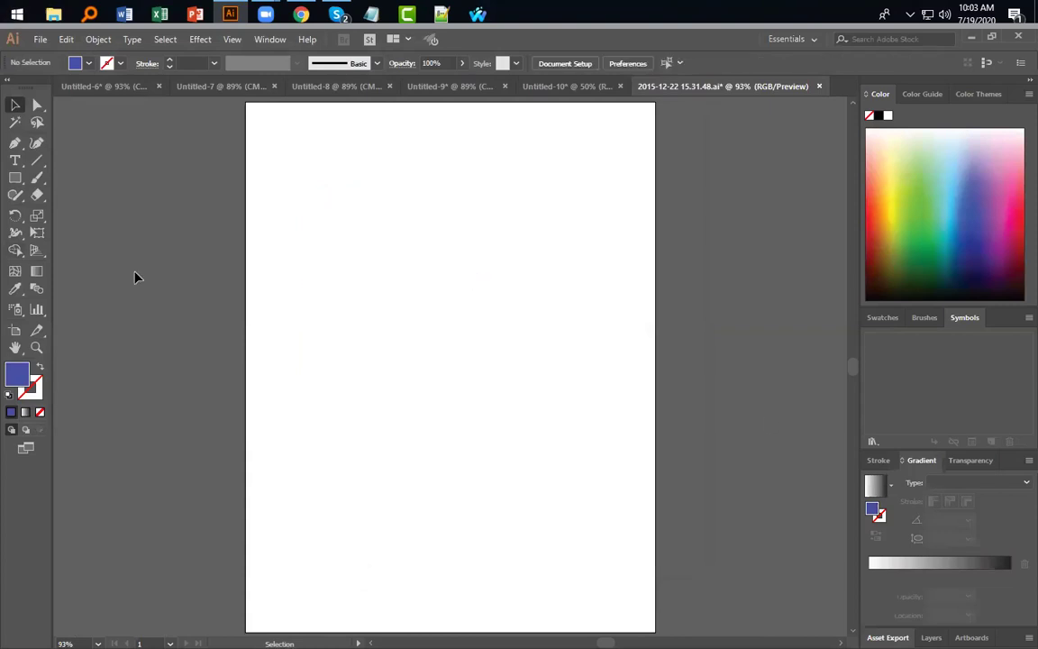
Step: Open the 2015-12-22 15.31.48 Illustrator file from the Desktop in another window and look over its artboard
left_click(38, 40)
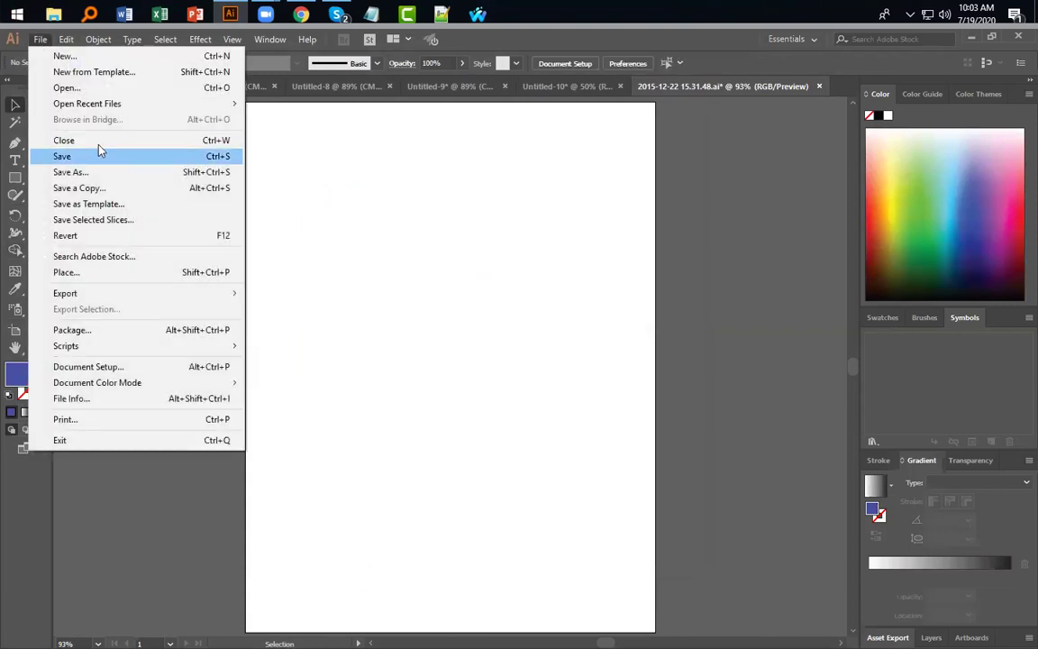
left_click(99, 88)
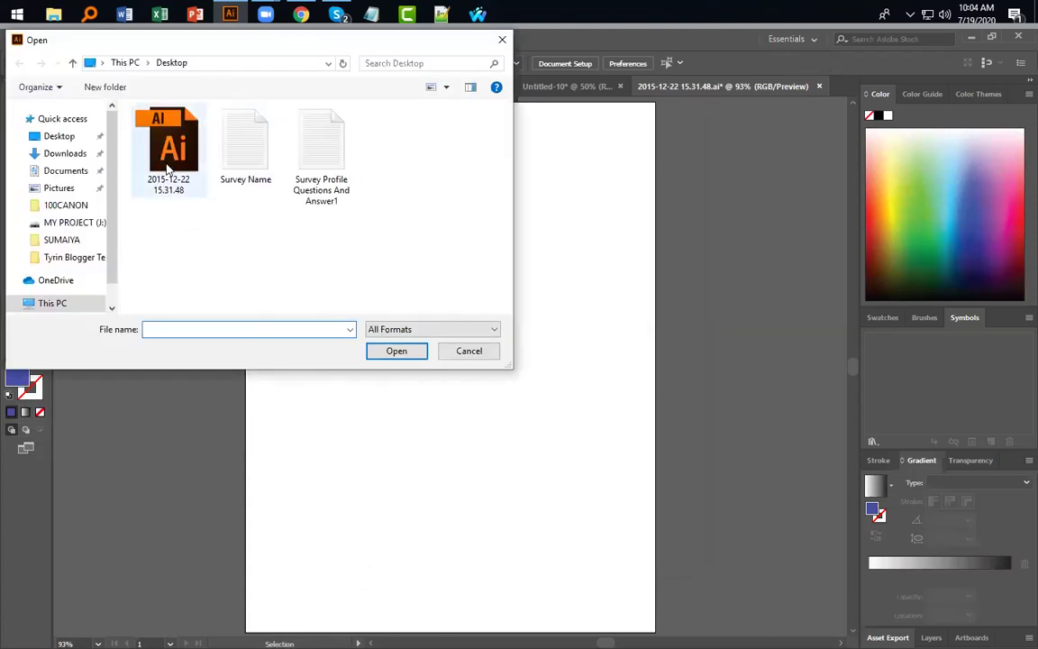
left_click(164, 165)
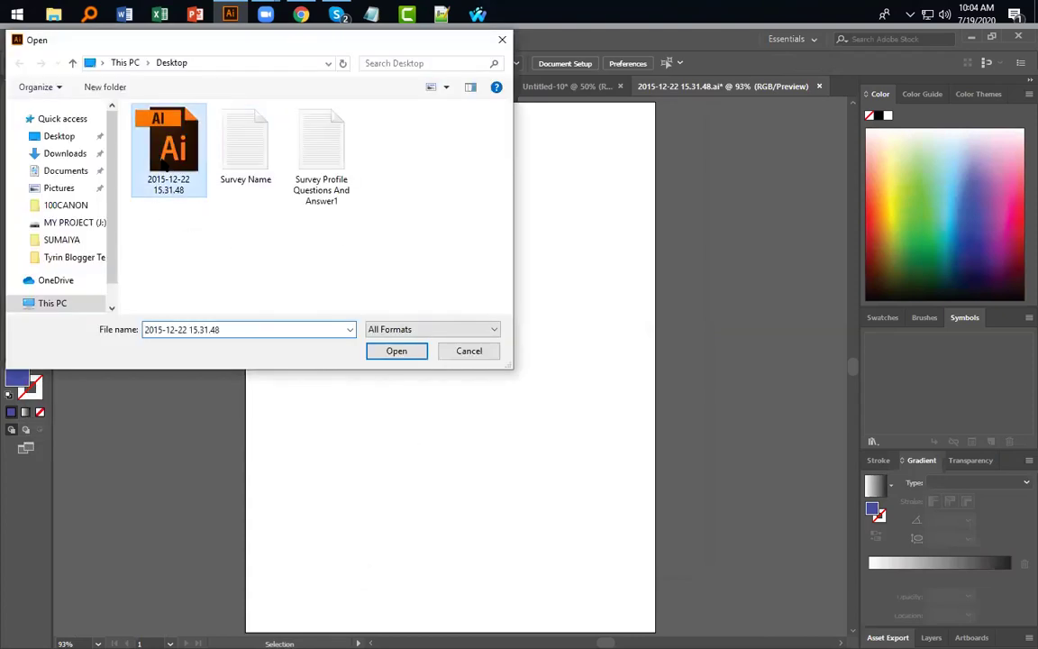
left_click(403, 356)
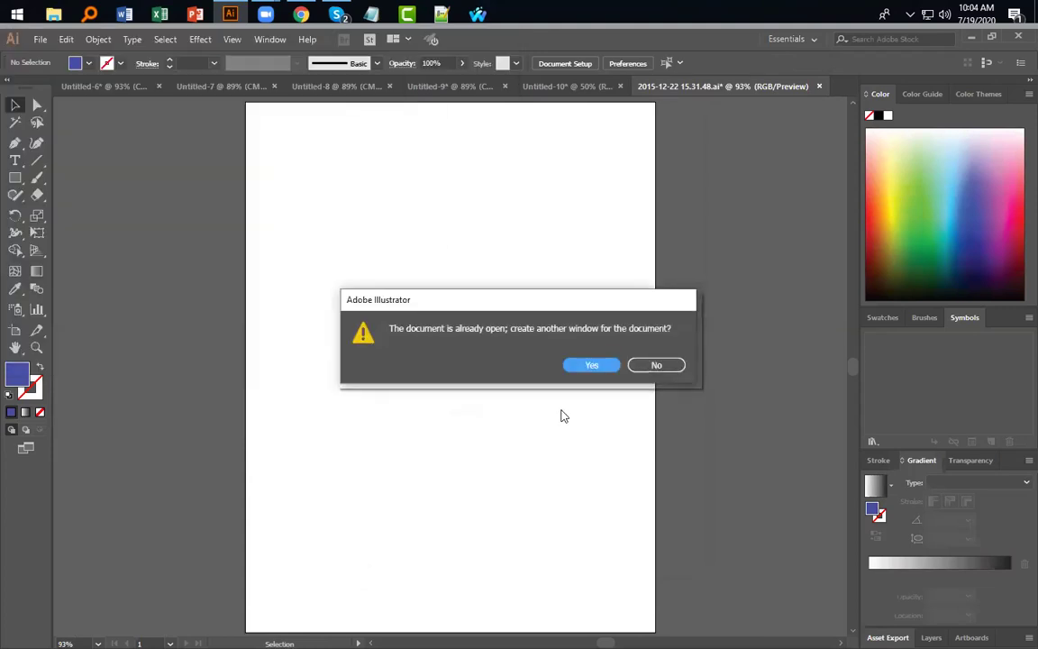
left_click(590, 366)
scroll(507, 462, "up", 3)
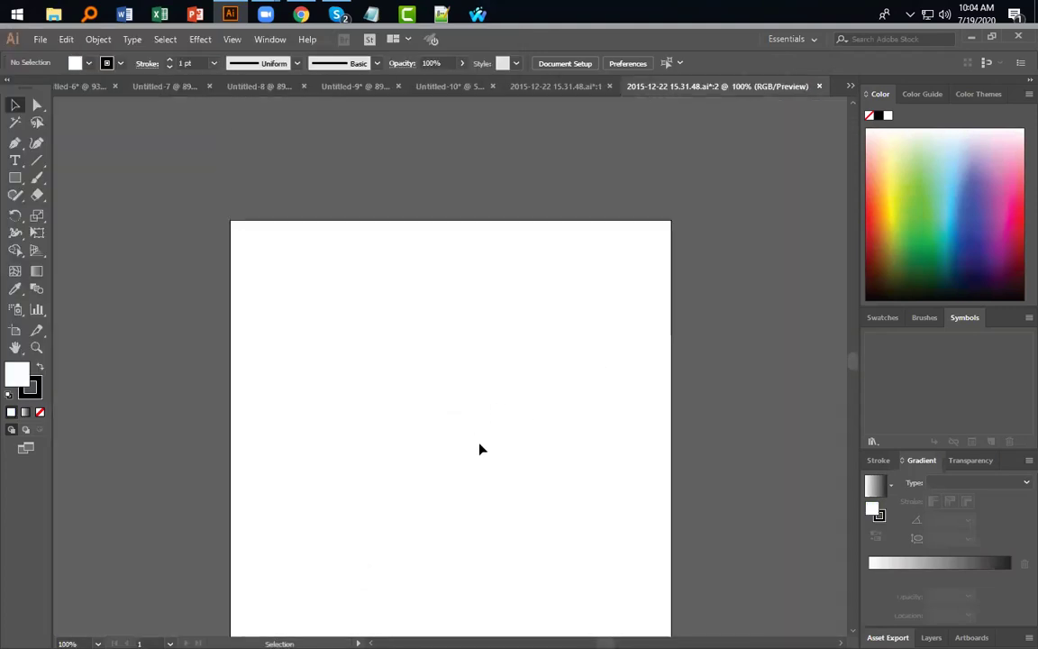
scroll(479, 447, "down", 3)
scroll(465, 442, "up", 2)
scroll(465, 446, "up", 3)
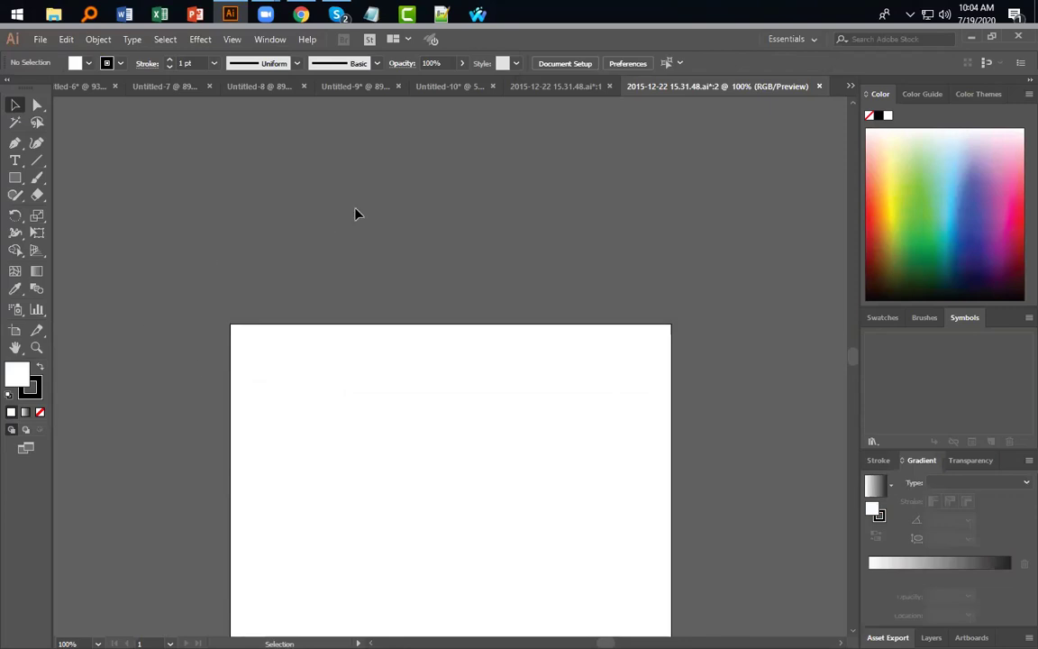
Step: Close both windows of the 2015-12-22 15.31.48 document without saving the changes
left_click(525, 85)
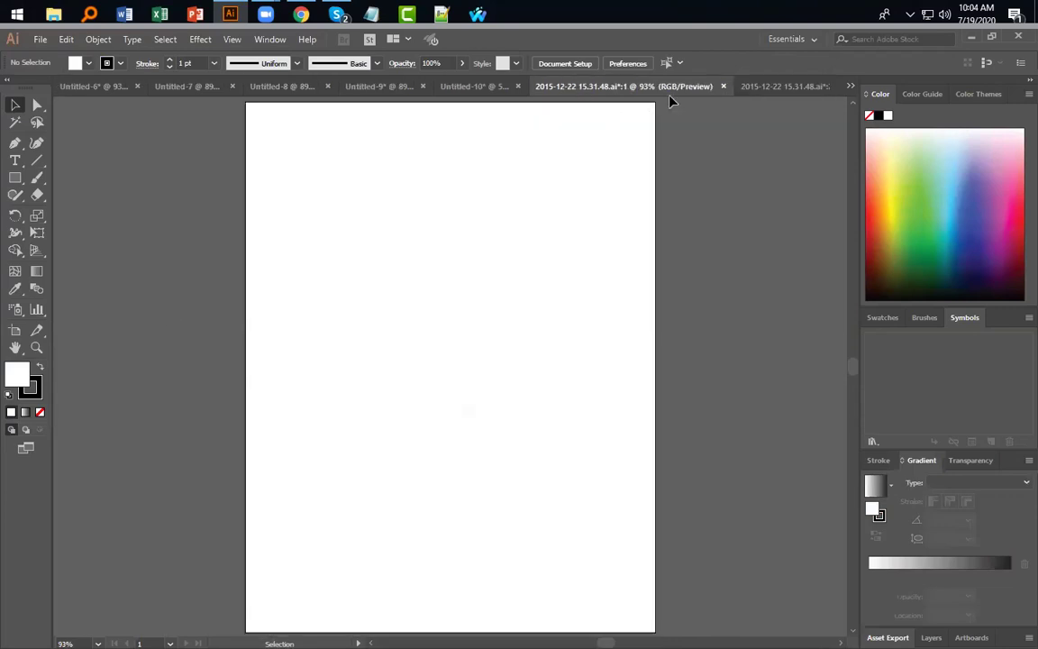
left_click(726, 86)
left_click(818, 87)
left_click(589, 364)
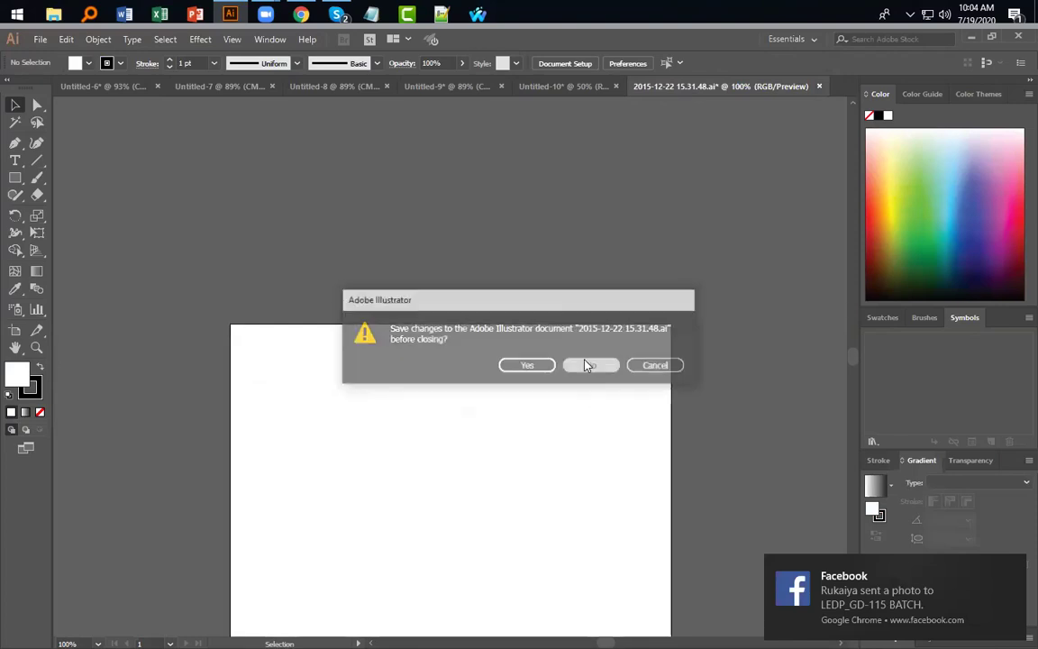
Step: Close the remaining open documents, Untitled-10 back to Untitled-6, without saving any changes
left_click(818, 87)
left_click(592, 365)
left_click(681, 87)
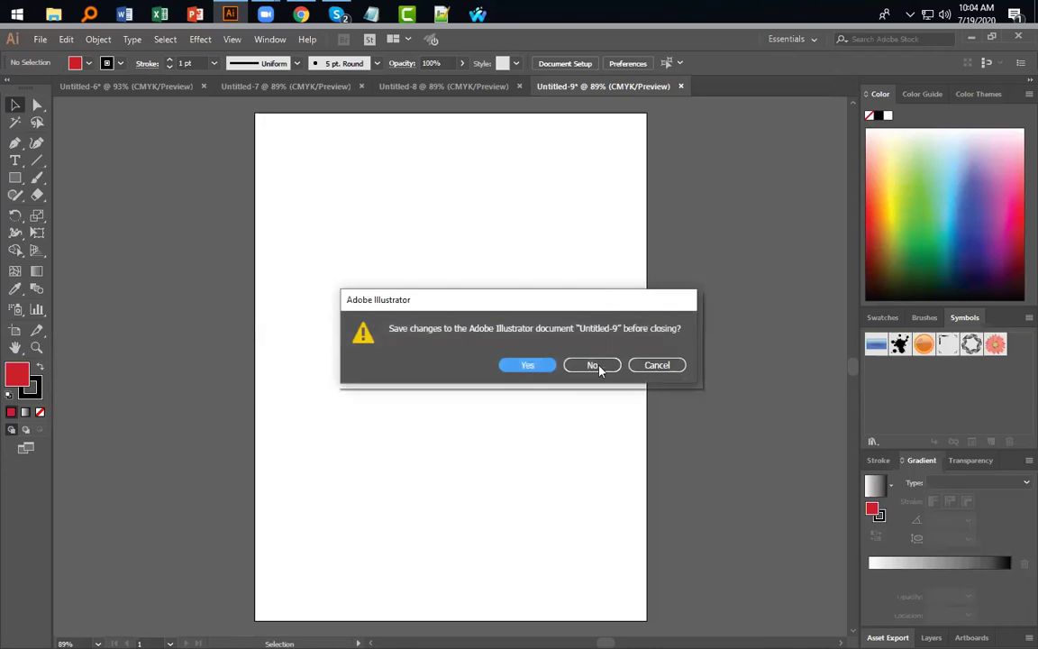
left_click(595, 364)
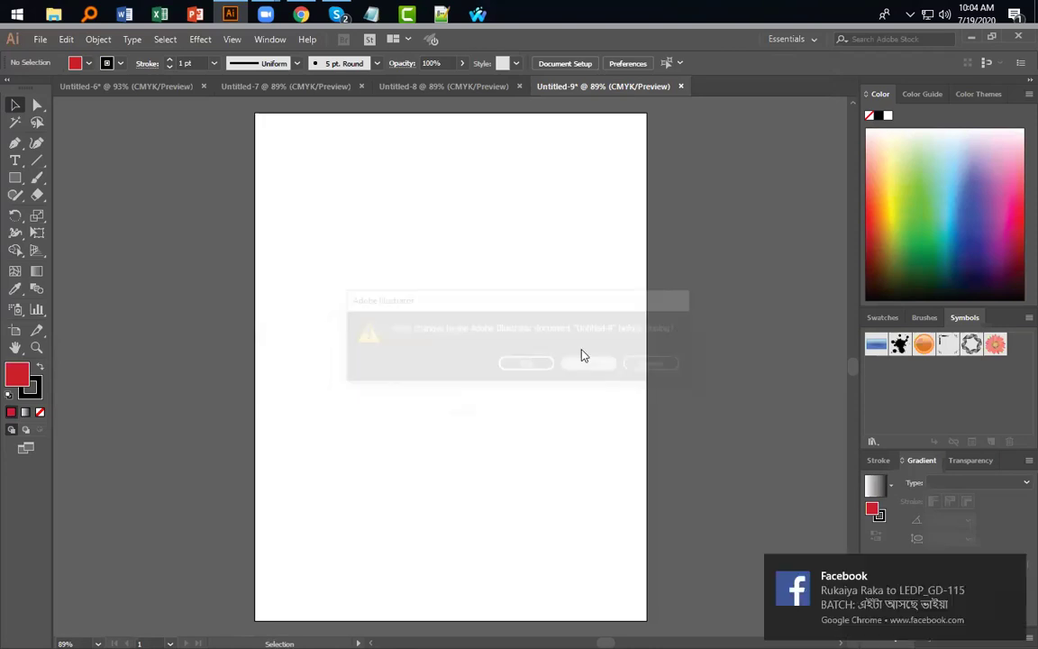
left_click(519, 87)
left_click(360, 86)
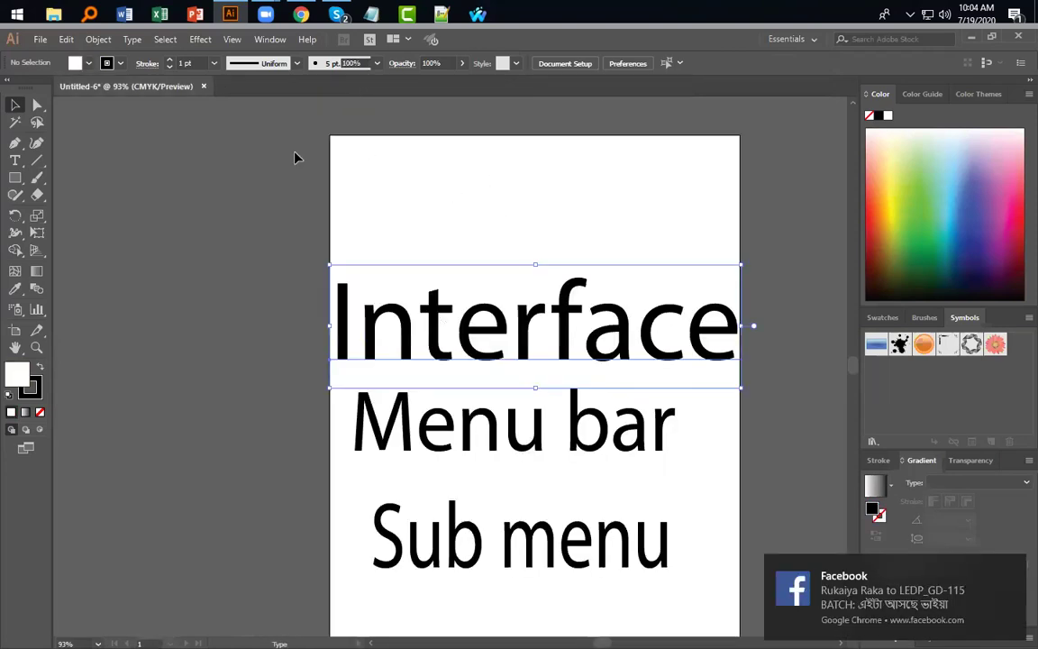
left_click(203, 86)
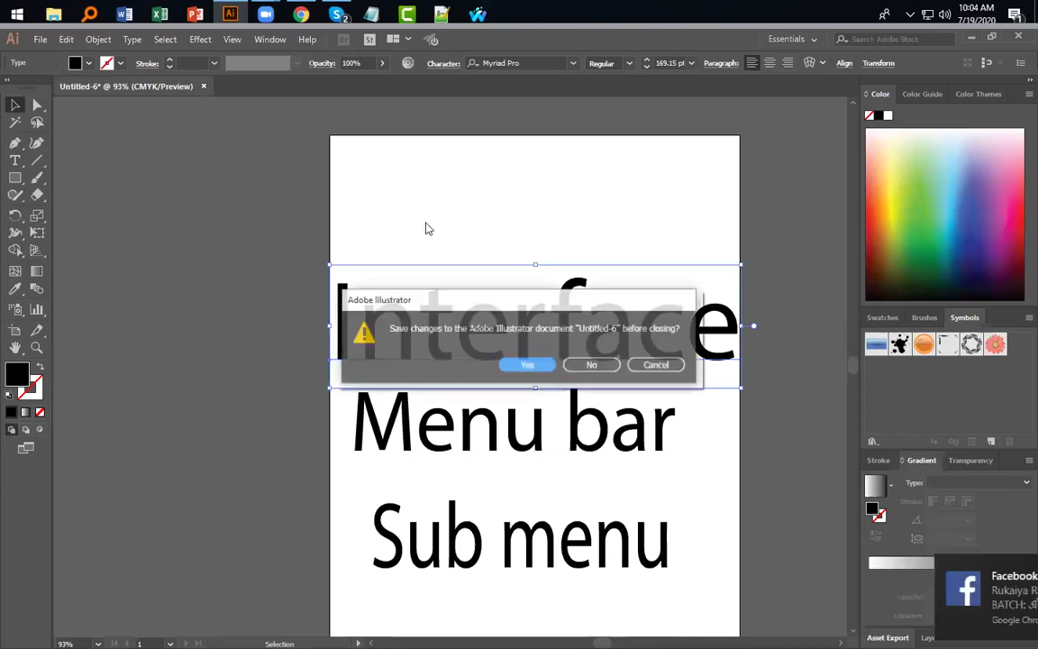
left_click(595, 364)
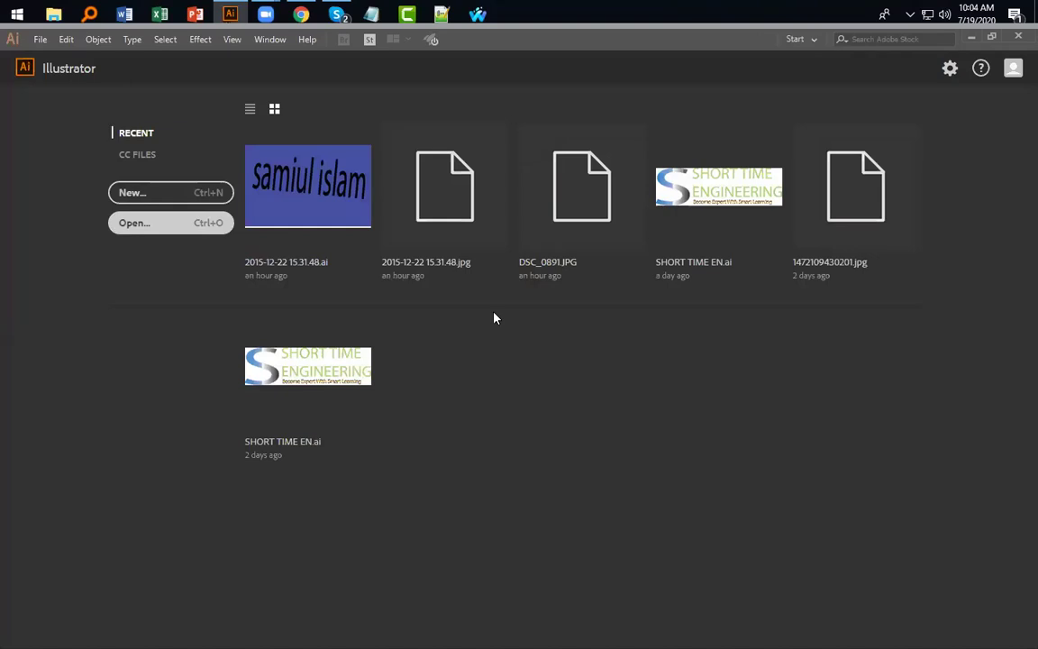
Step: Open the 2015-12-22 15.31.48 Illustrator file from the Desktop and check its name text by selecting and deselecting it
key("ctrl+o")
left_click(162, 144)
left_click(428, 349)
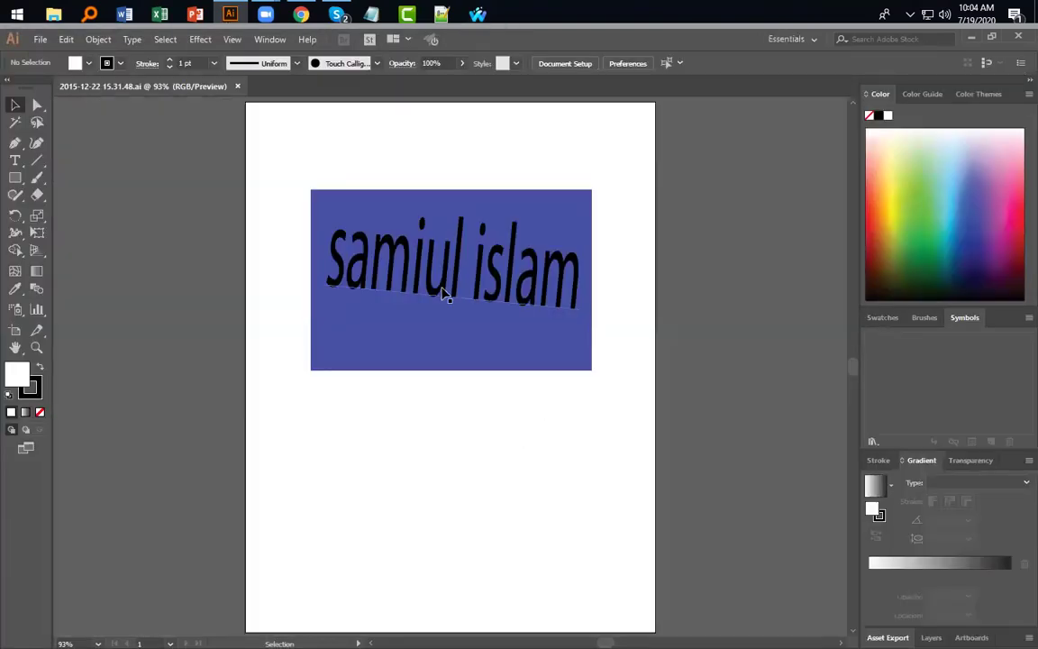
left_click(430, 251)
left_click(410, 422)
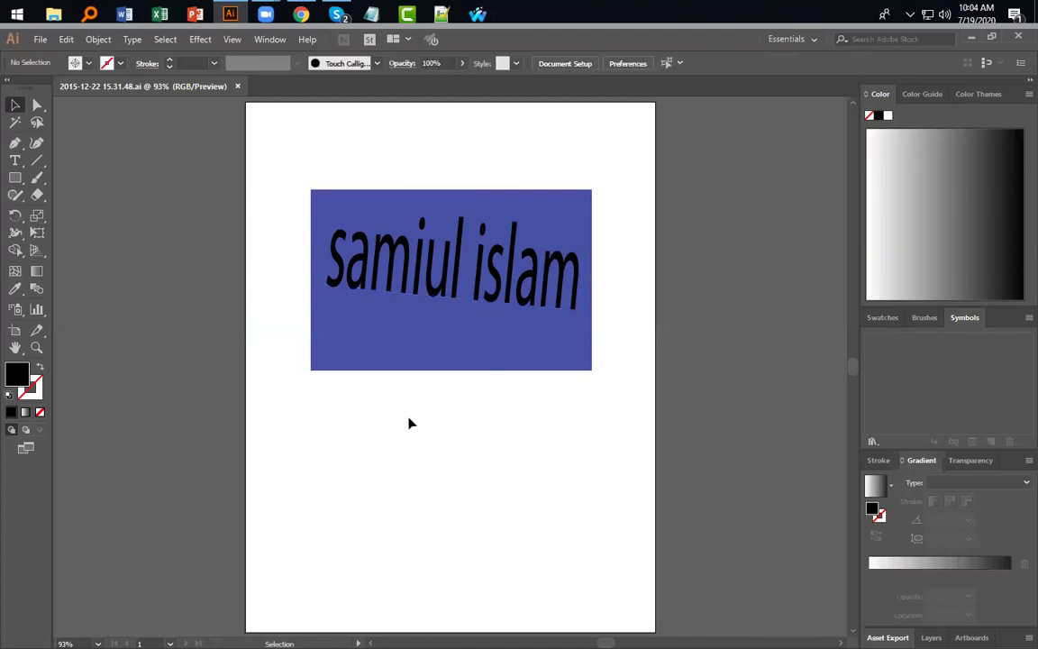
Step: Delete the name text and the blue rectangle from the reopened document's artboard
left_click(455, 339)
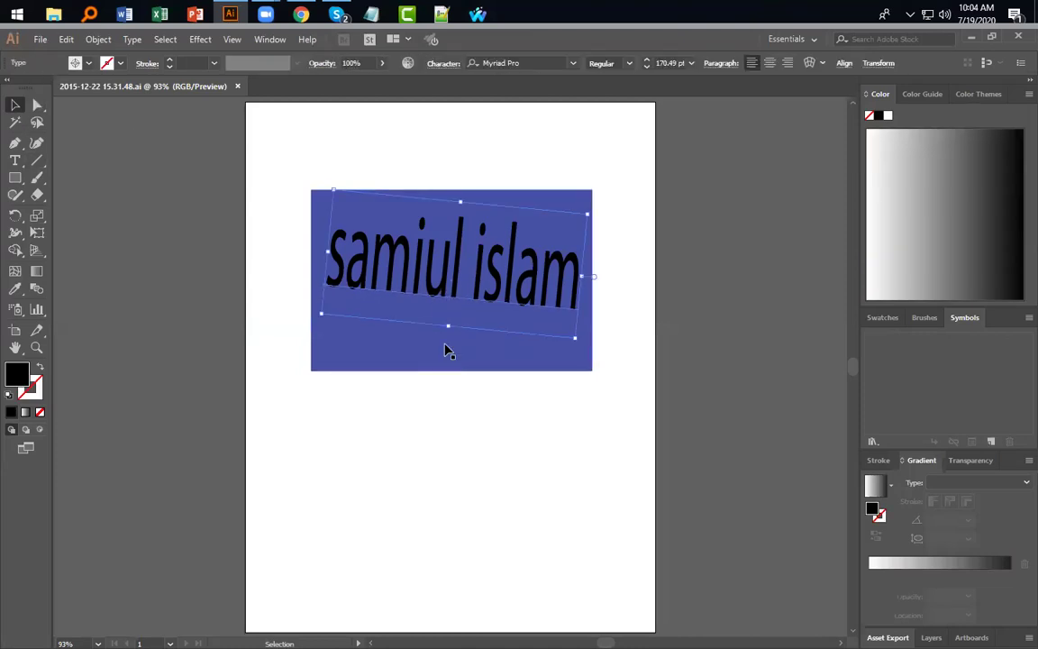
key("Delete")
left_click(431, 347)
key("Delete")
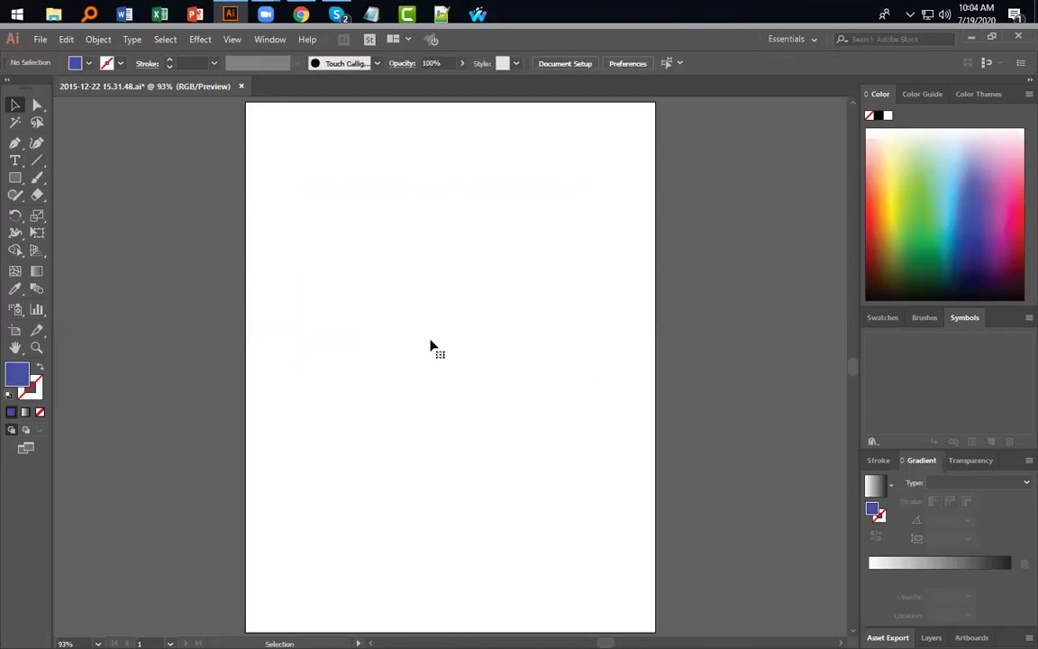
Step: Open the 2015-12-22 15.31.48 file again in another window and compare the artboards of the two windows
left_click(40, 39)
left_click(65, 87)
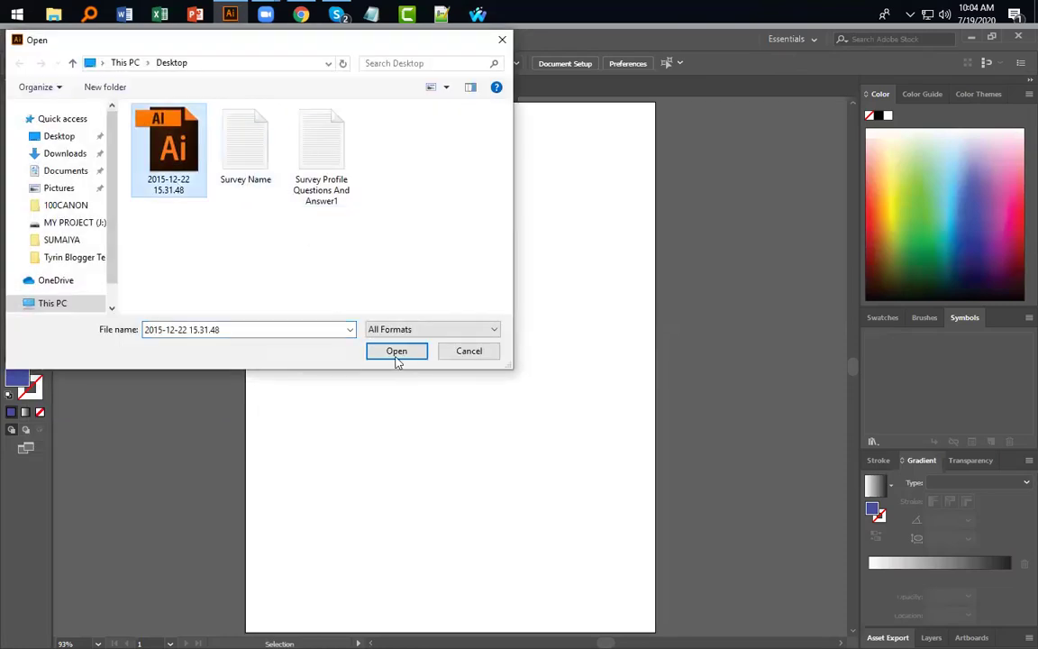
left_click(397, 351)
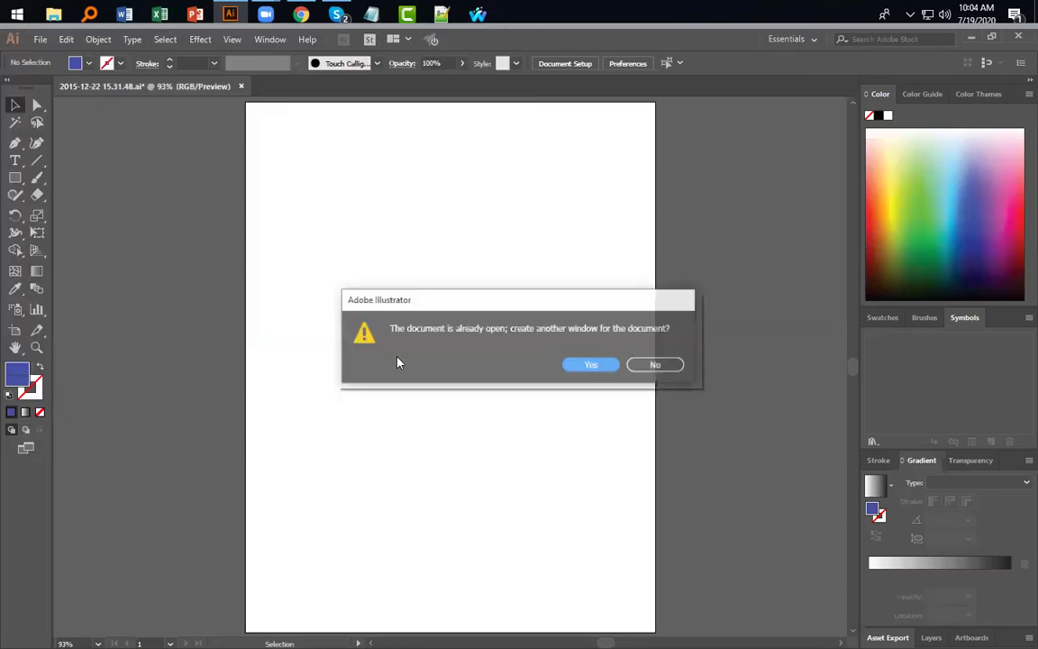
left_click(588, 369)
left_click(148, 86)
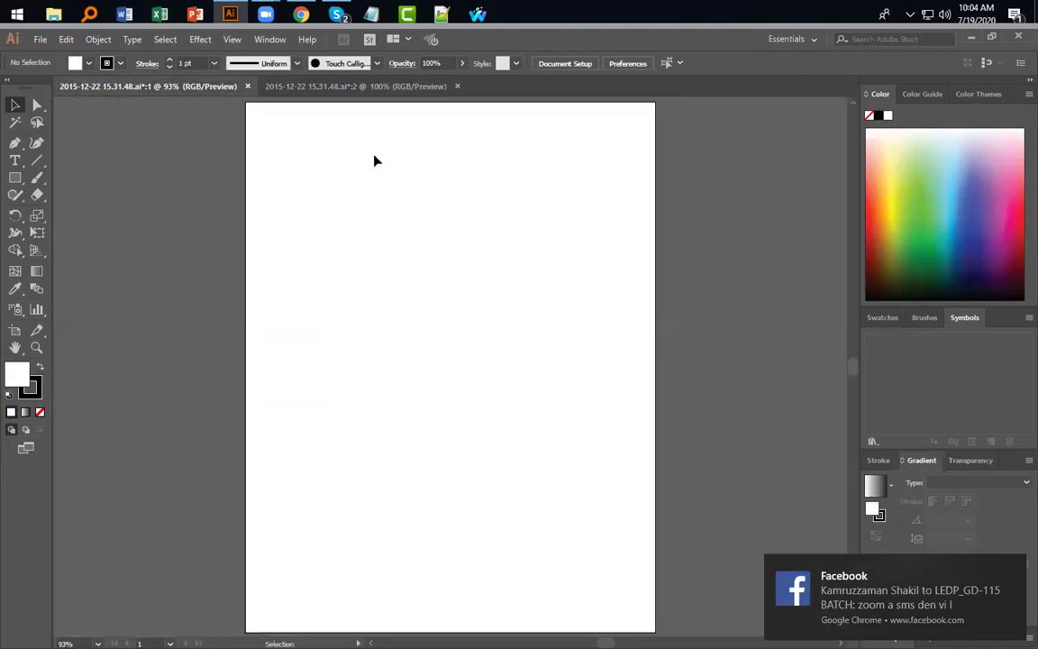
left_click(388, 86)
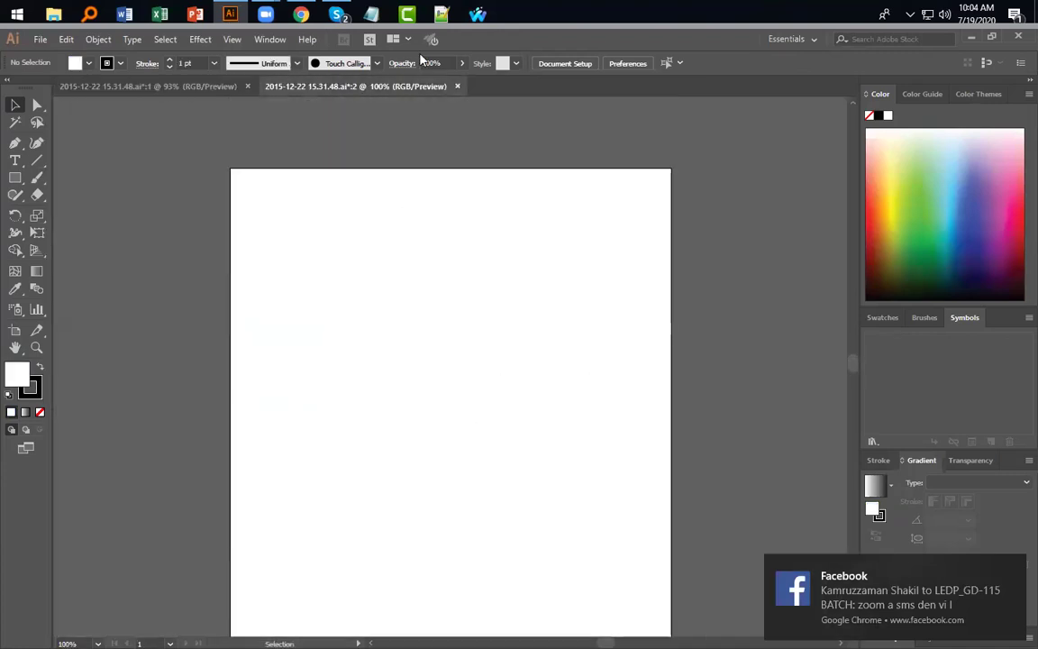
Step: Close the second window and the emptied 2015-12-22 15.31.48 document, discarding the changes
left_click(458, 86)
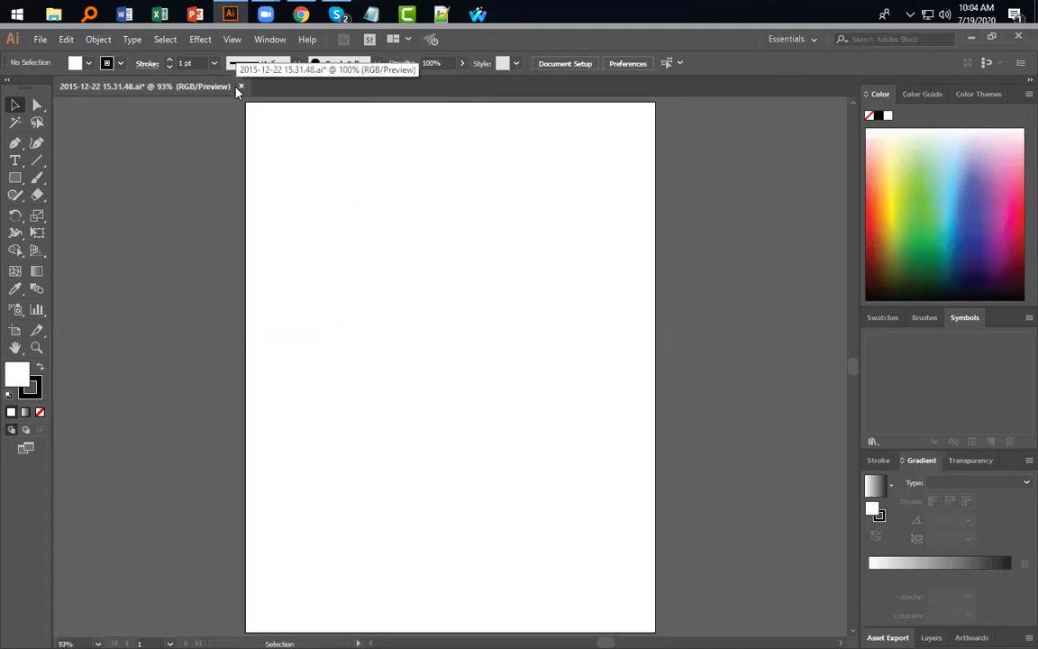
left_click(241, 86)
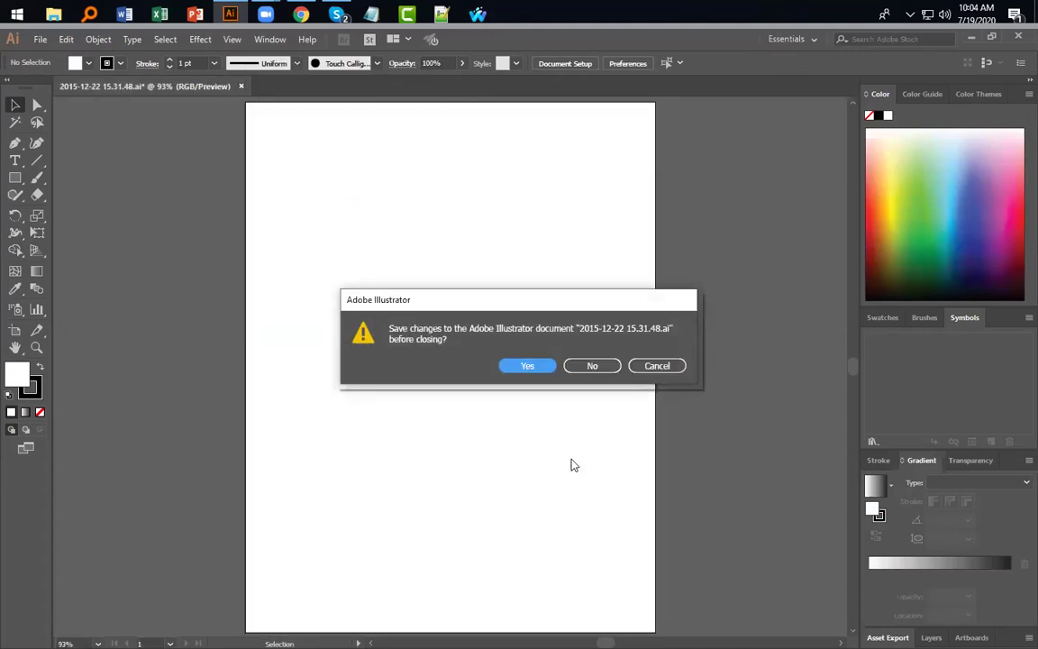
left_click(595, 367)
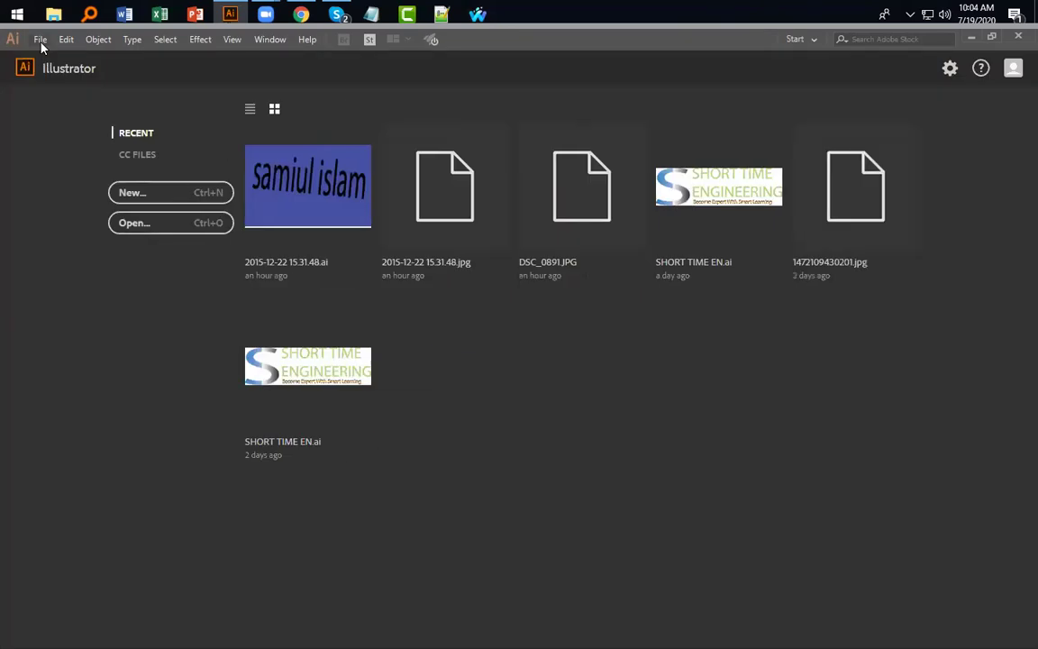
Step: Reopen the saved 2015-12-22 15.31.48 Illustrator file from the Desktop
left_click(40, 40)
left_click(68, 87)
left_click(164, 140)
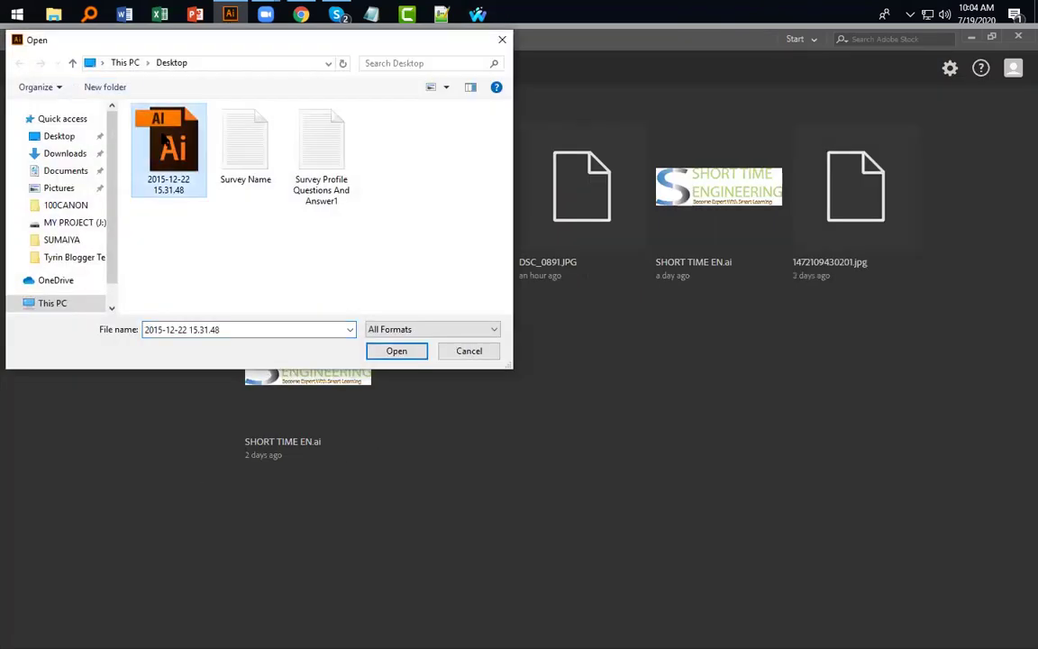
left_click(405, 356)
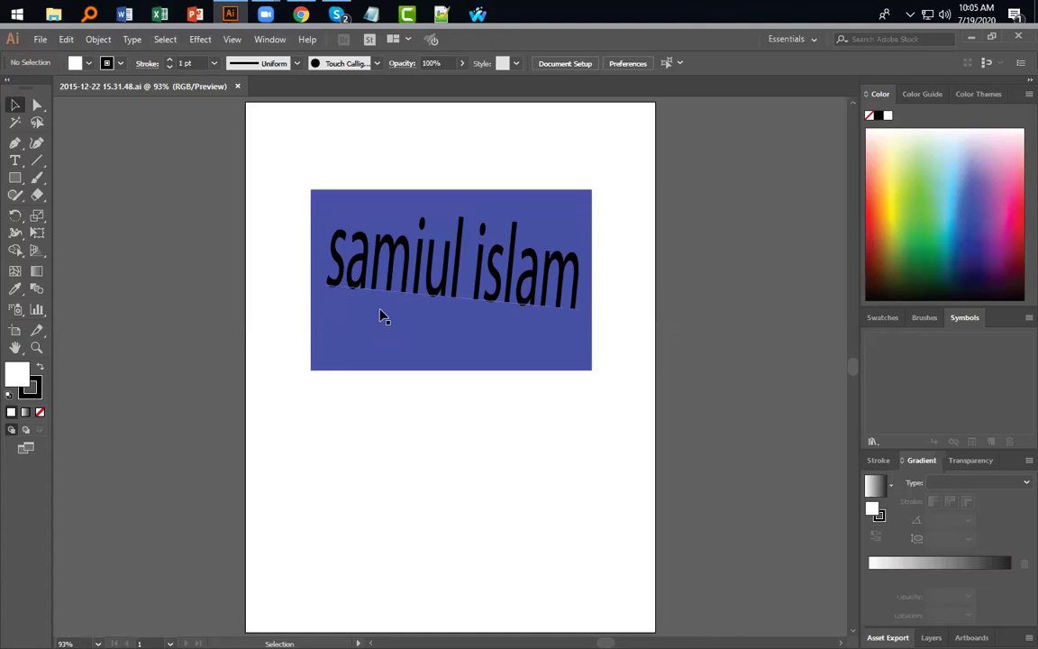
Step: Check the name text and the blue rectangle by selecting each in turn, leaving nothing selected
left_click(385, 245)
left_click(429, 396)
left_click(424, 356)
left_click(440, 465)
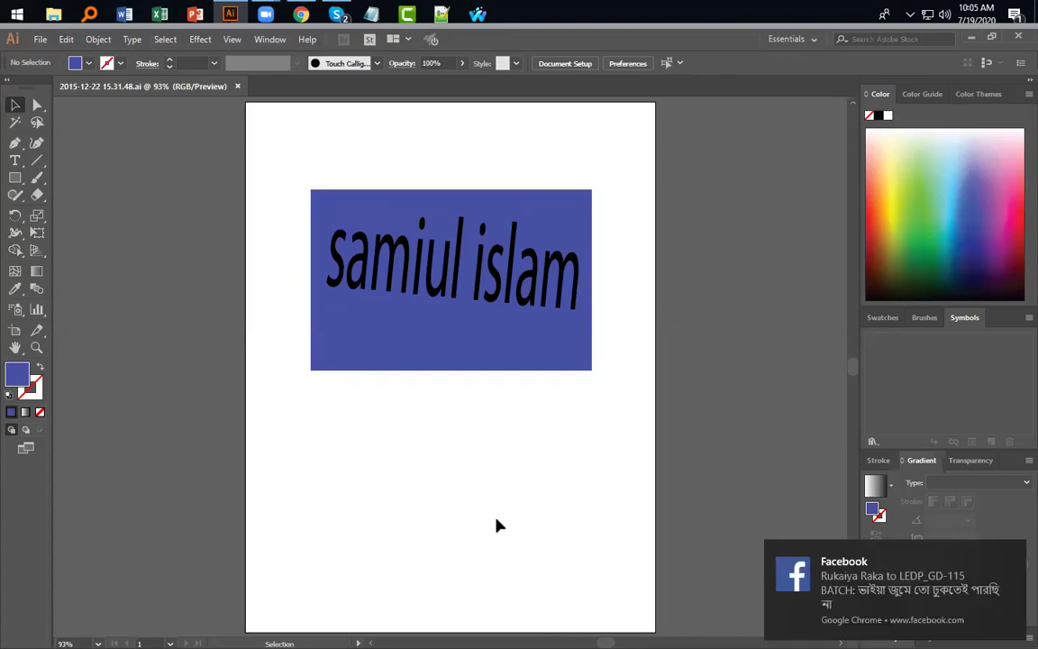
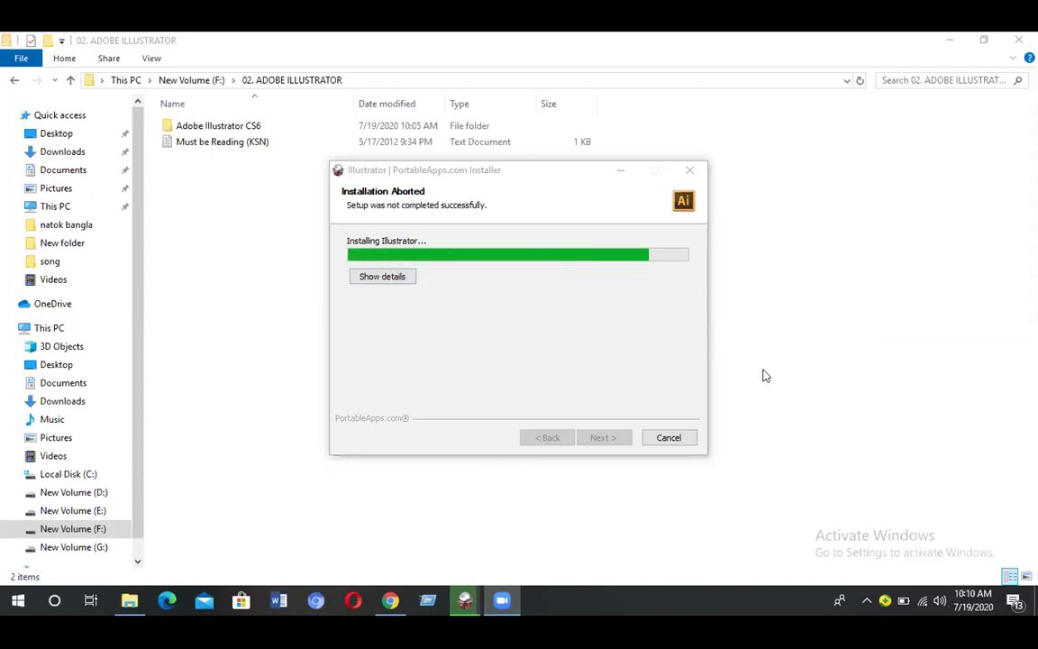
Step: Cancel the aborted Illustrator PortableApps installer
left_click(680, 437)
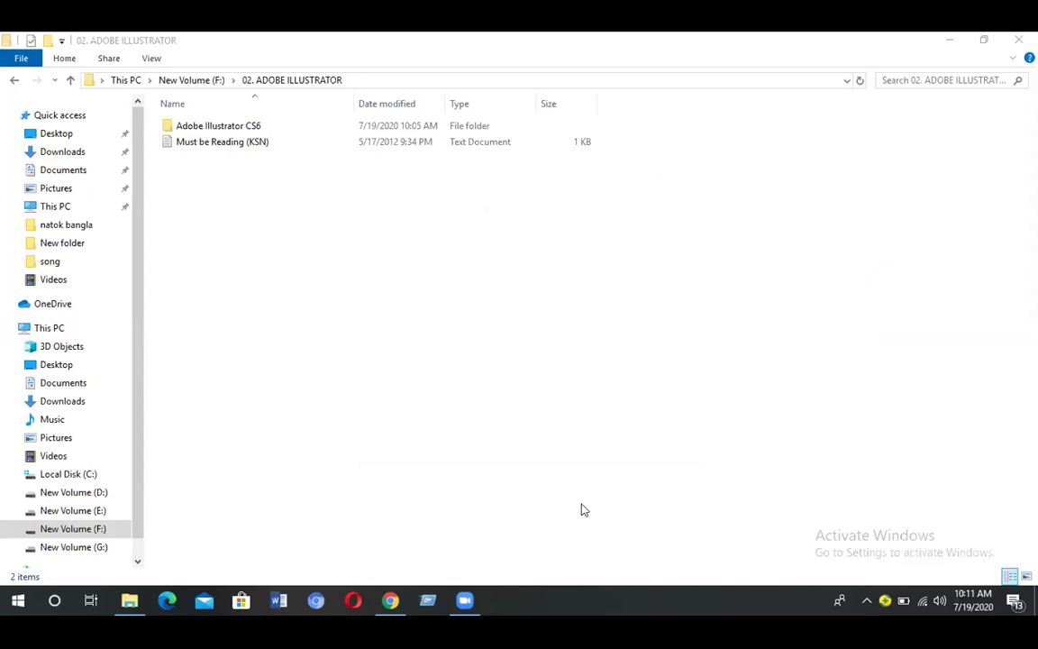
right_click(321, 125)
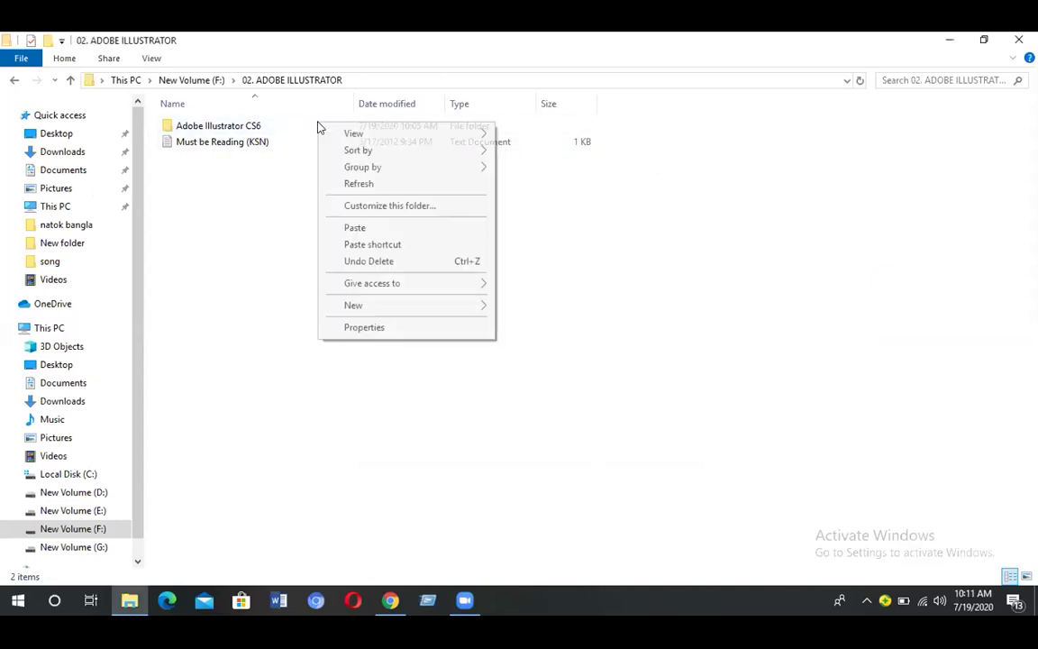
left_click(289, 119)
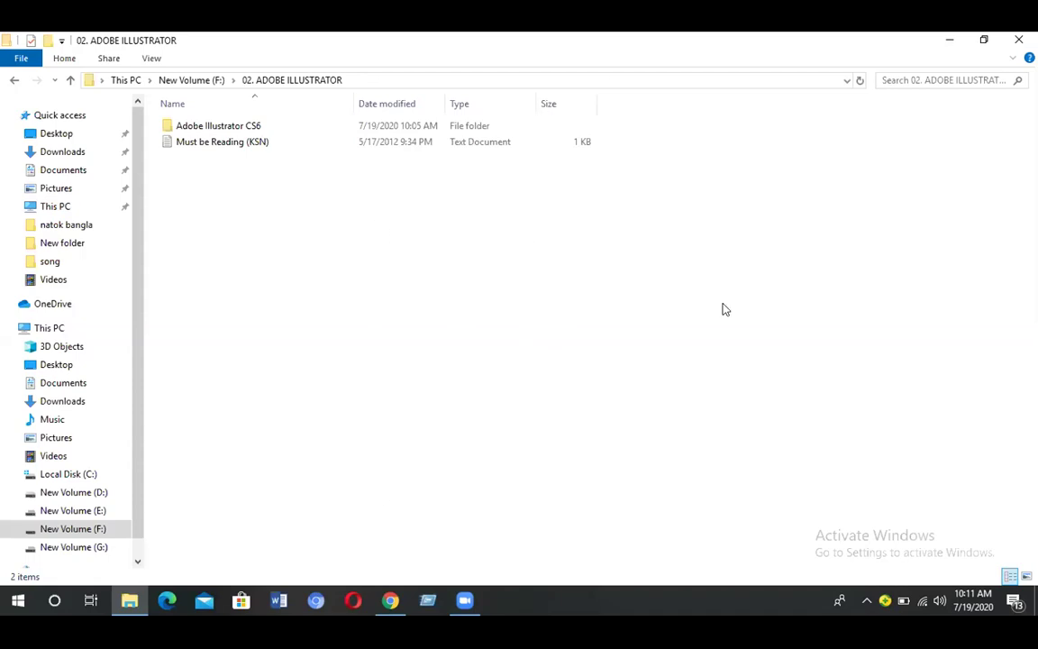
right_click(303, 132)
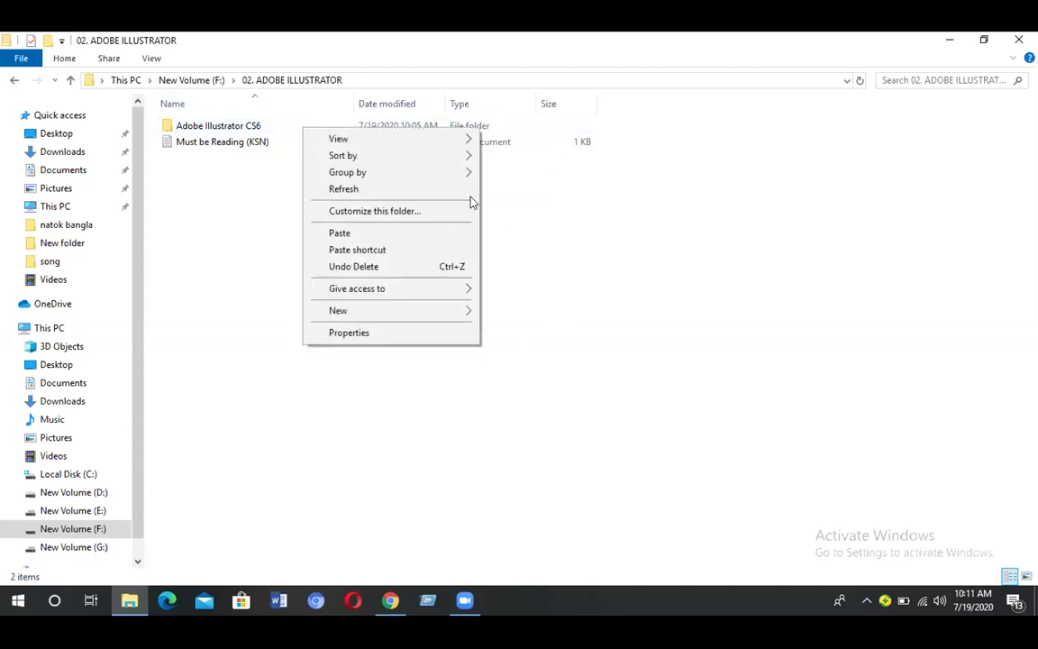
left_click(455, 172)
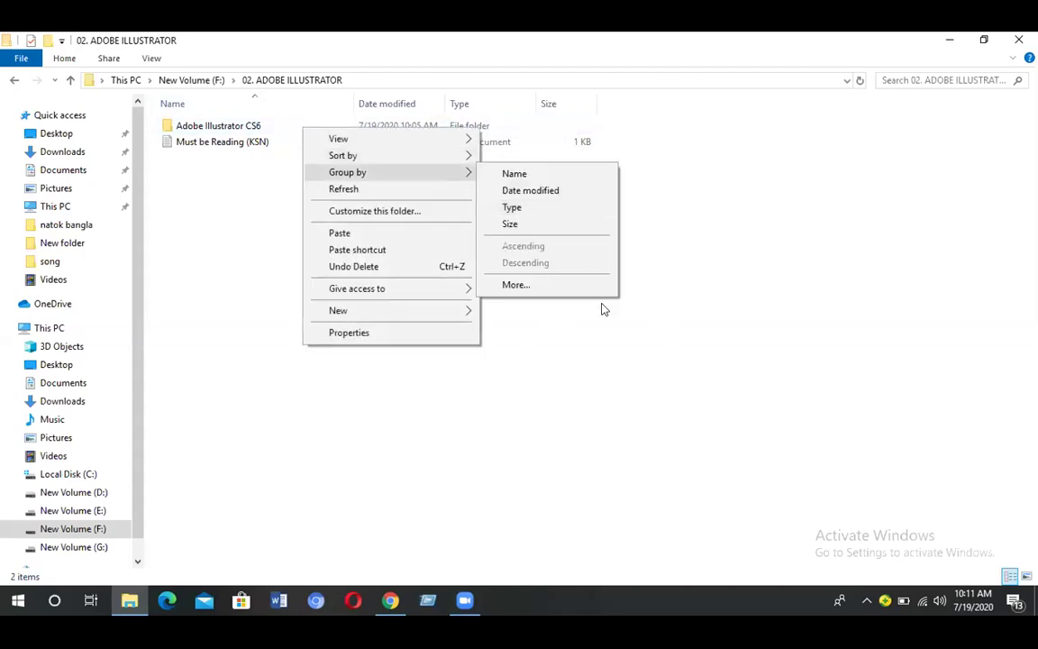
left_click(633, 371)
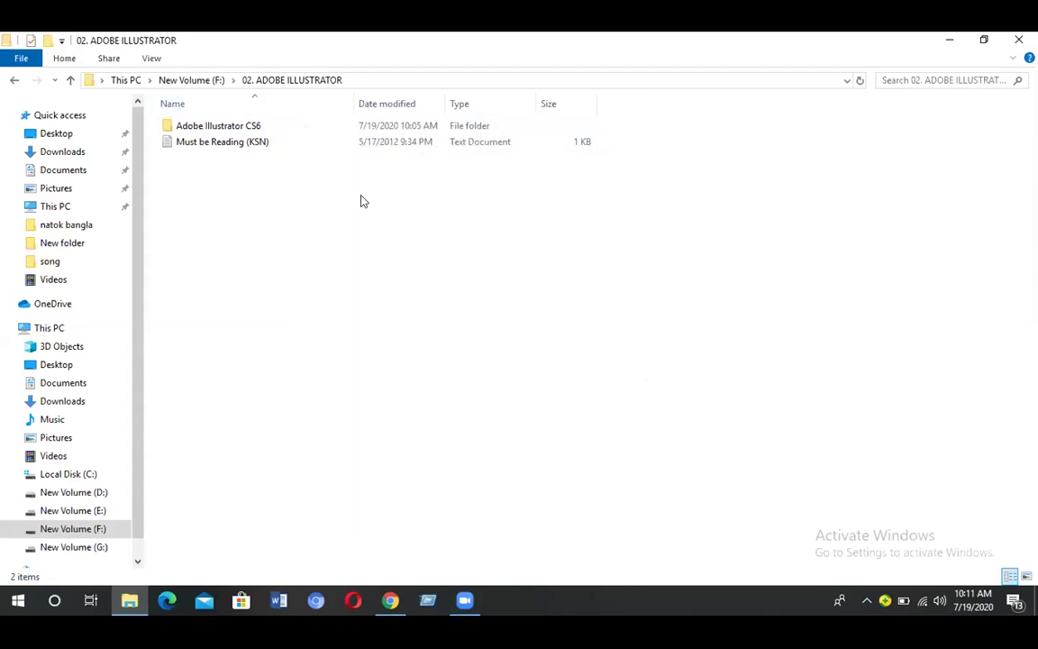
right_click(297, 178)
left_click(297, 181)
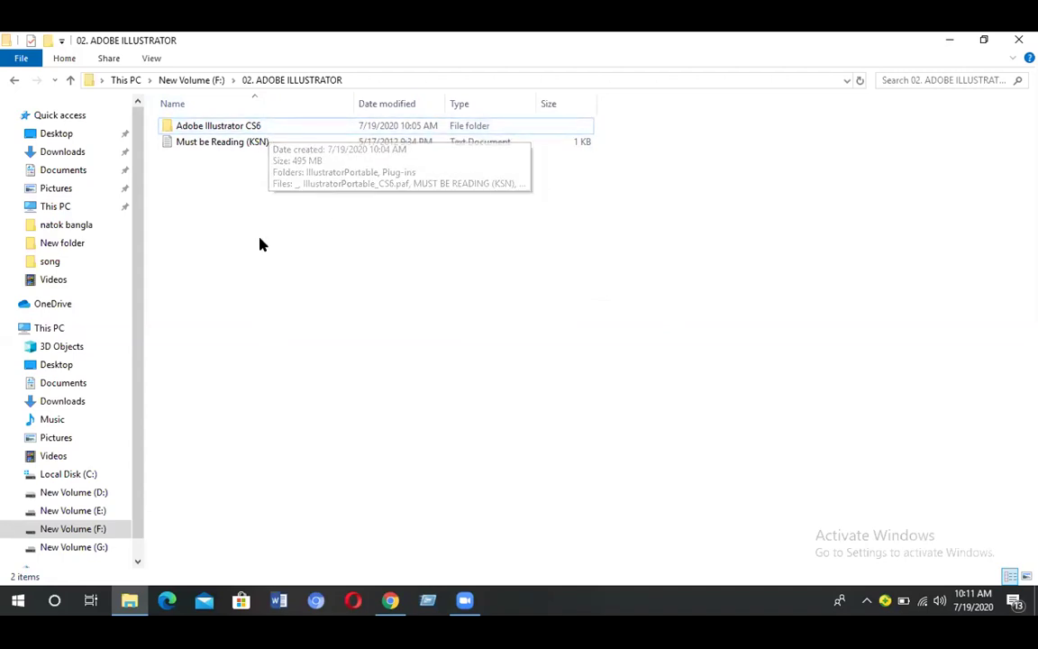
right_click(301, 132)
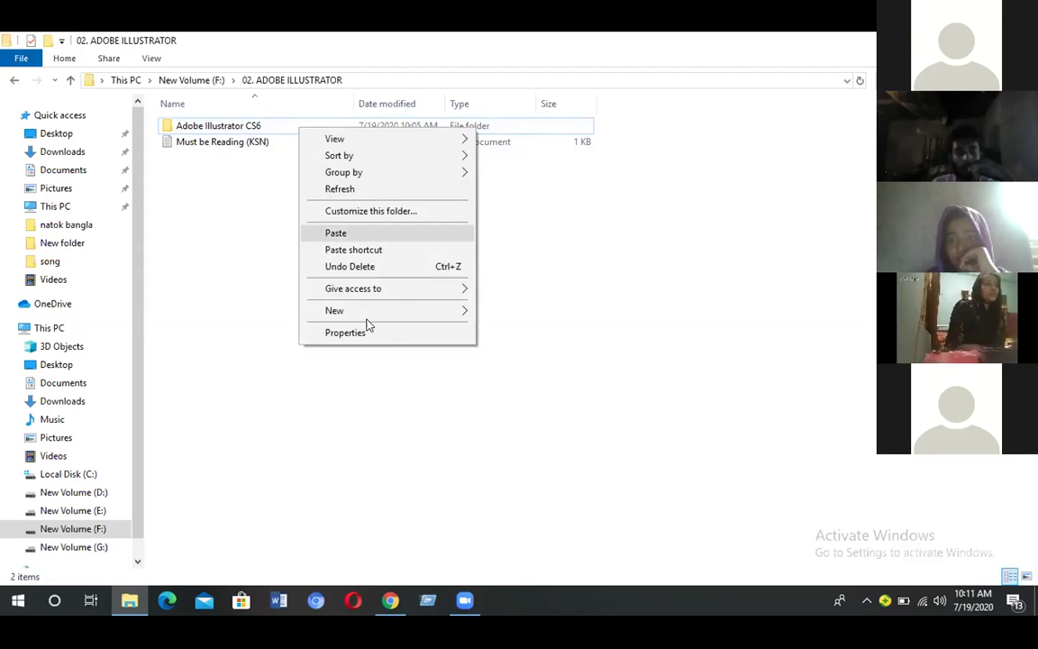
Step: Open the Adobe Illustrator CS6 folder and go into its IllustratorPortable subfolder
left_click(276, 129)
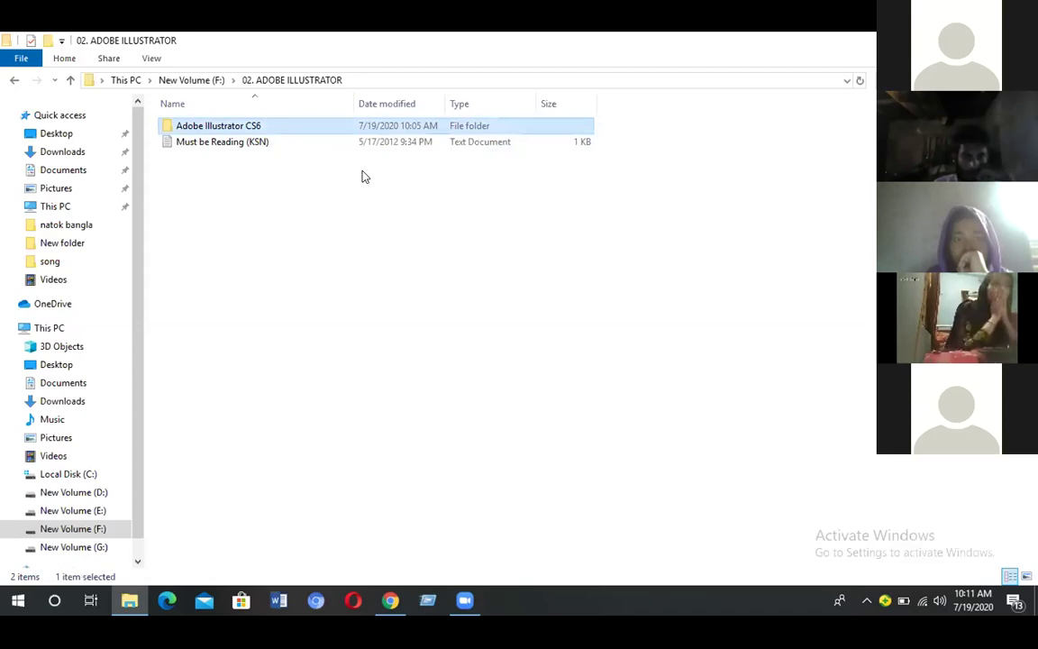
key("Return")
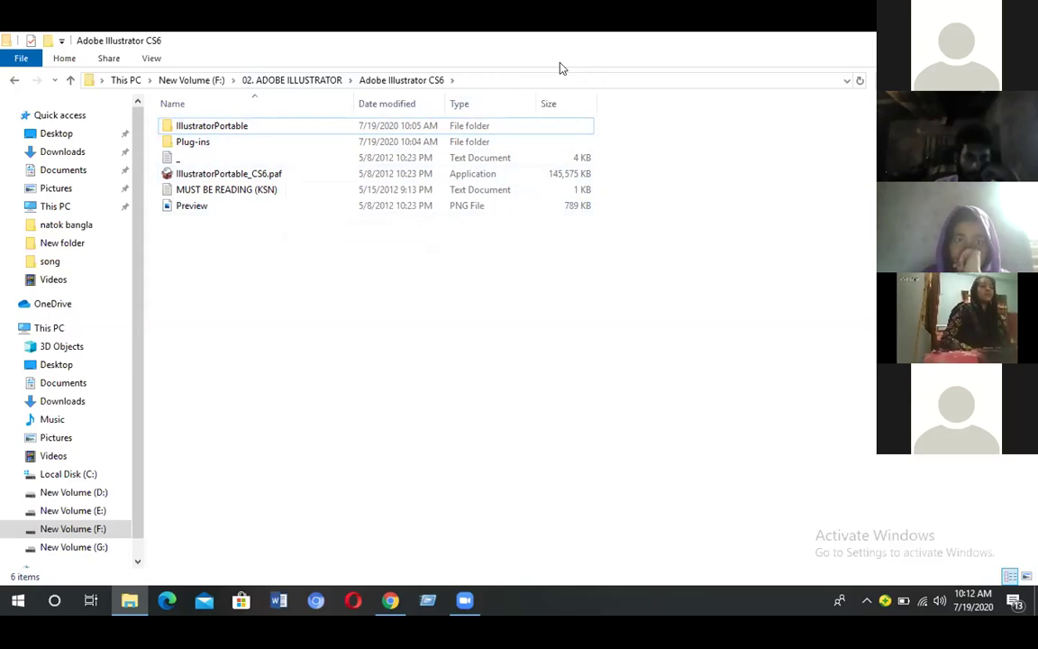
right_click(304, 138)
left_click(264, 126)
right_click(264, 126)
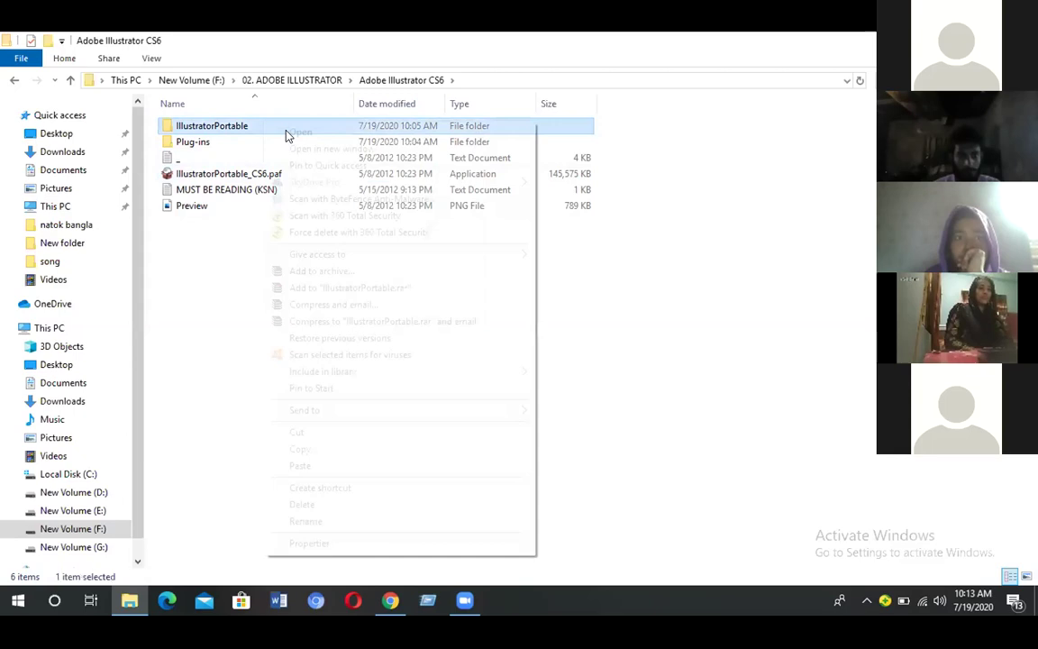
left_click(286, 134)
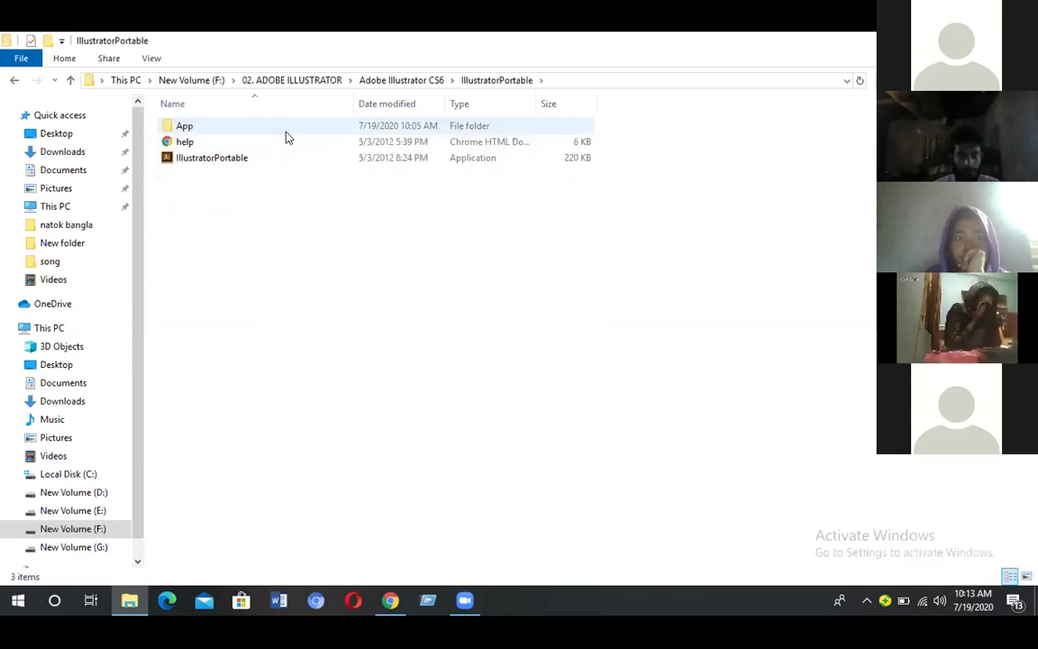
Step: Launch the IllustratorPortable application and check the desktop for its window, returning to the folder
right_click(276, 164)
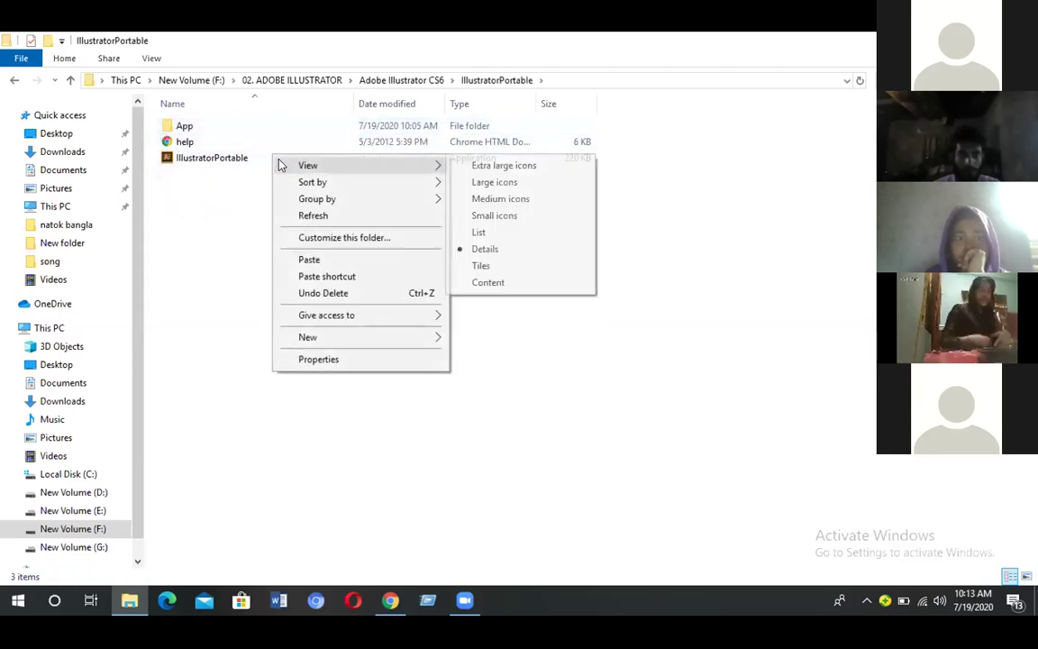
left_click(251, 159)
left_click(251, 160)
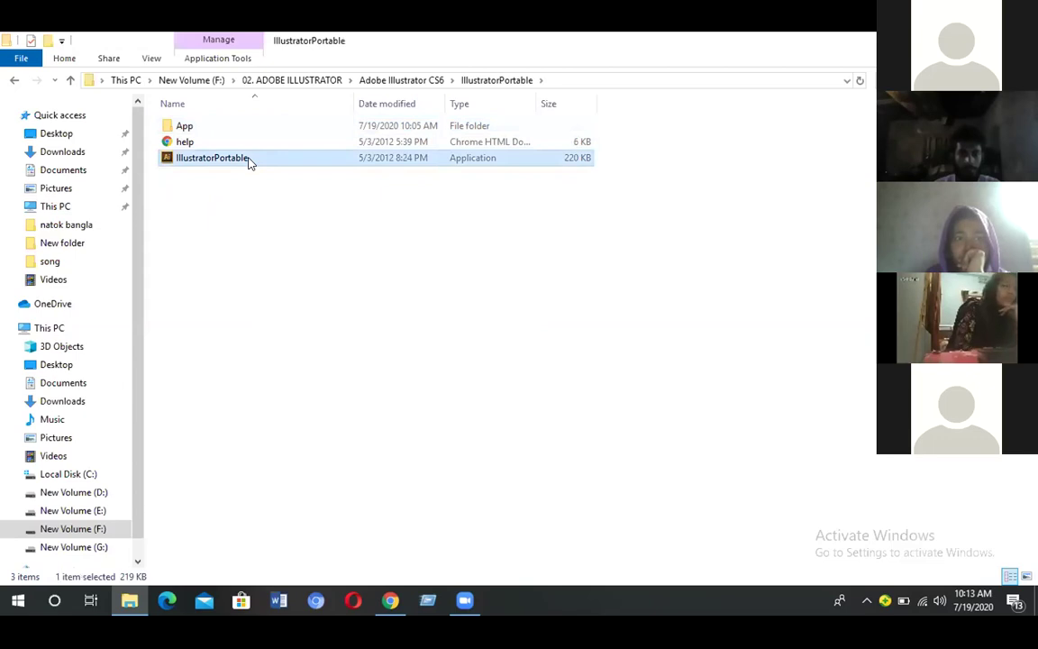
double_click(275, 158)
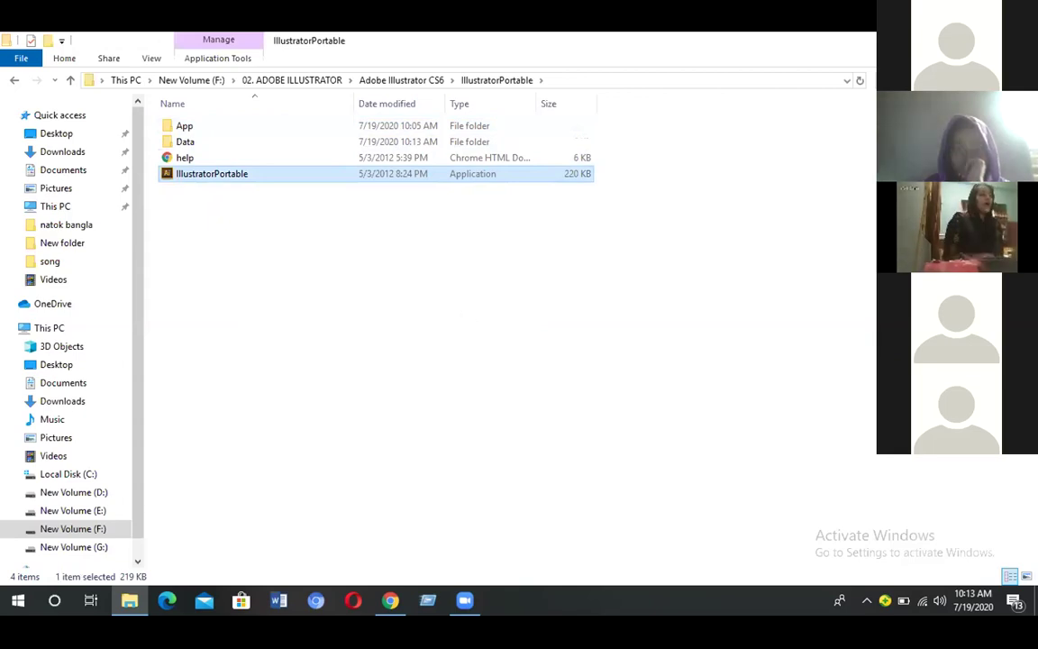
key("super+d")
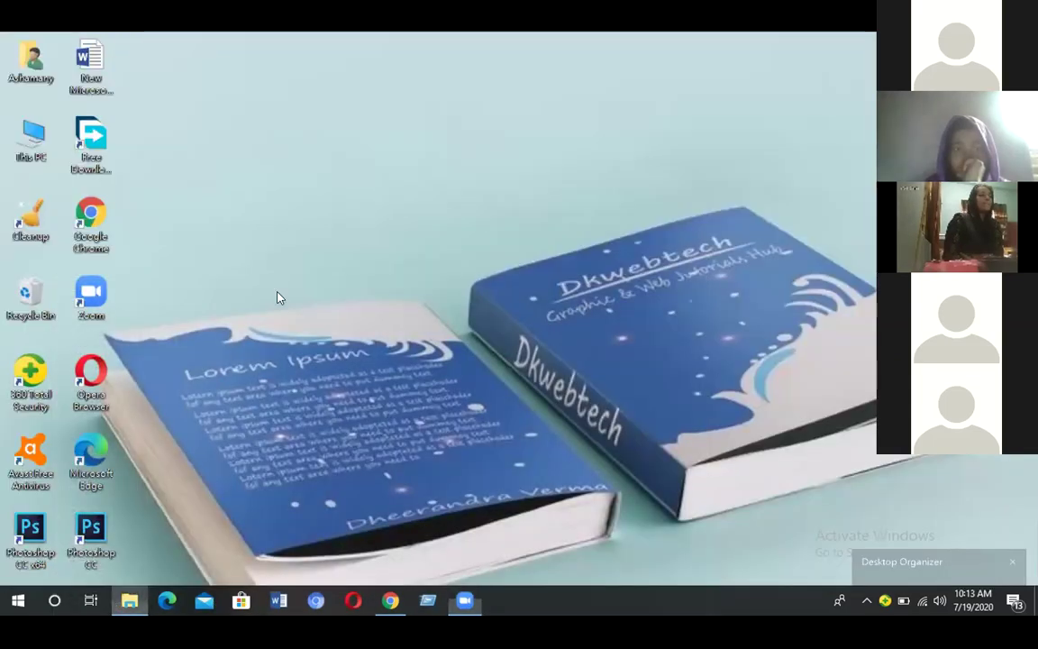
key("super+d")
Step: Run the IllustratorPortable_CS6.paf installer from the Adobe Illustrator CS6 folder and accept its request to close all Illustrator instances
left_click(287, 80)
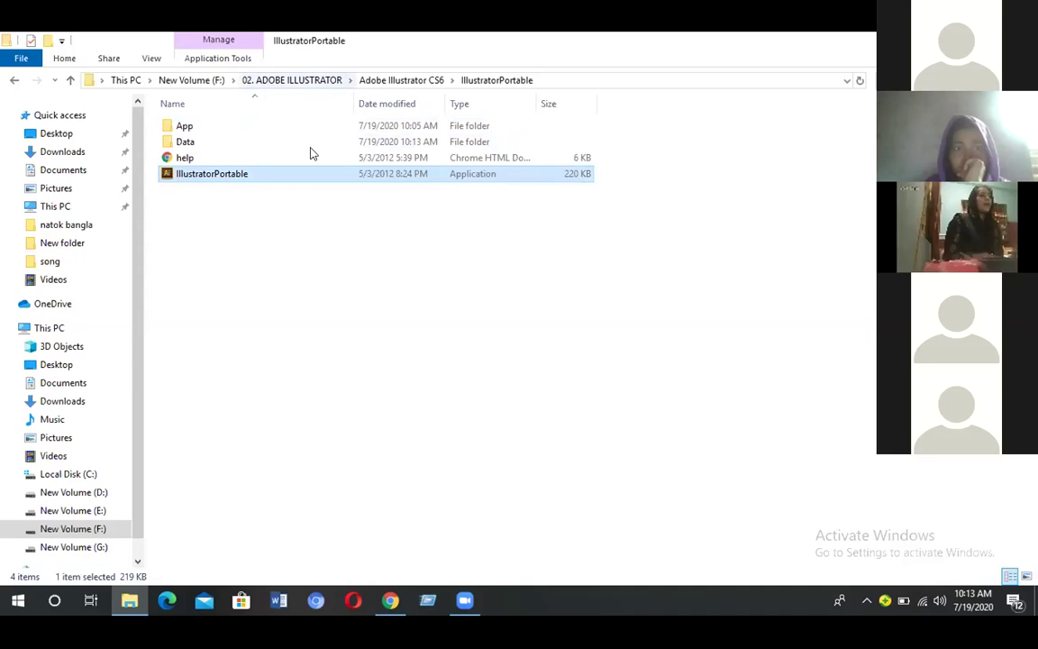
right_click(281, 128)
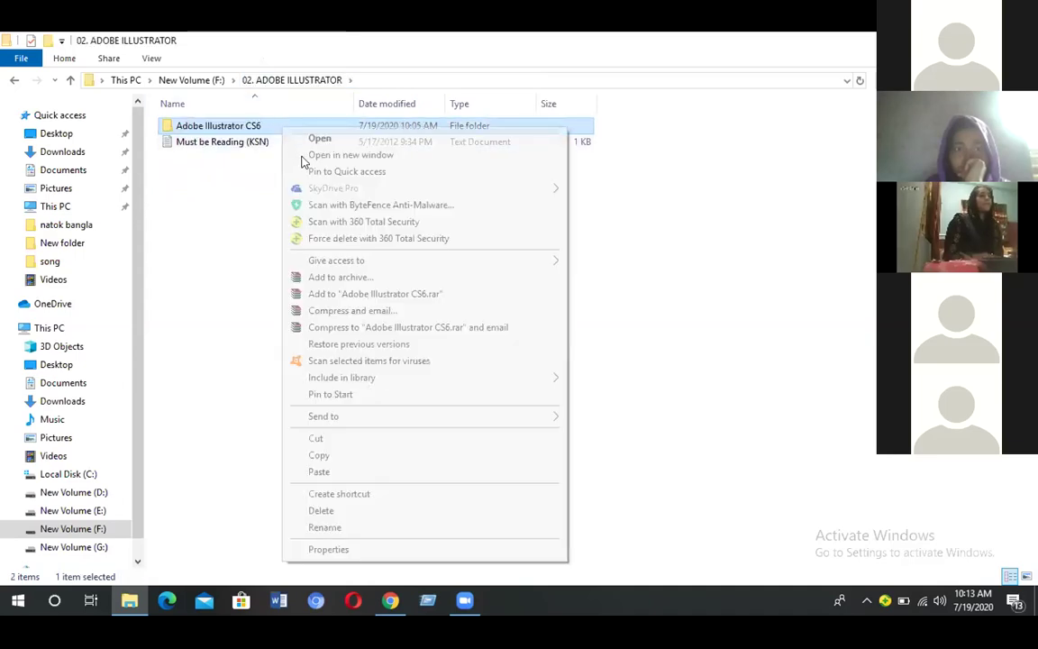
left_click(315, 138)
double_click(275, 173)
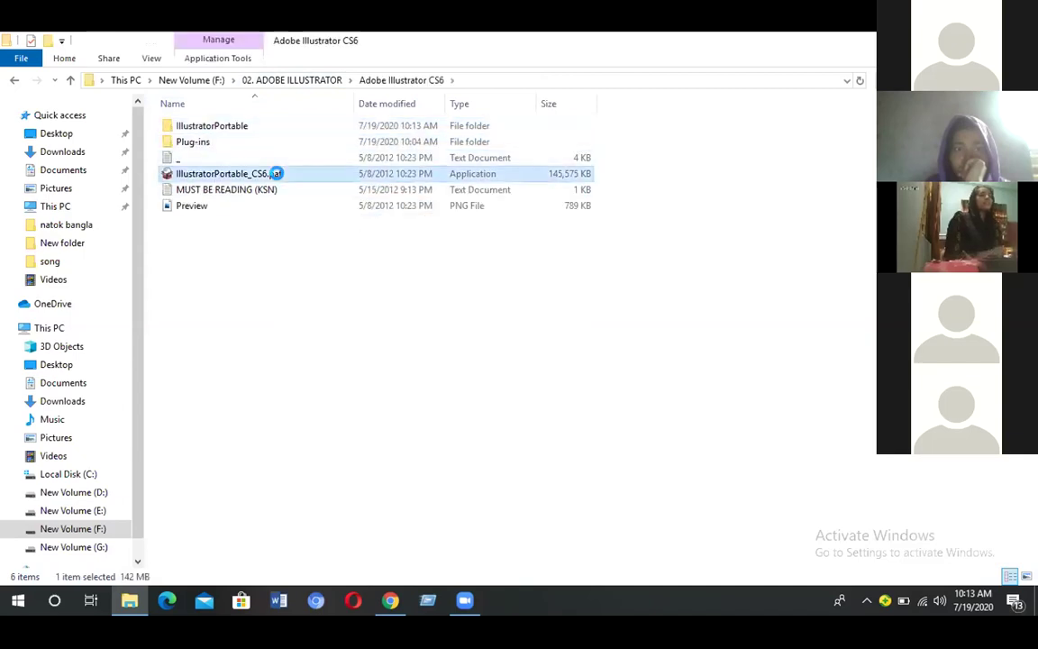
right_click(279, 177)
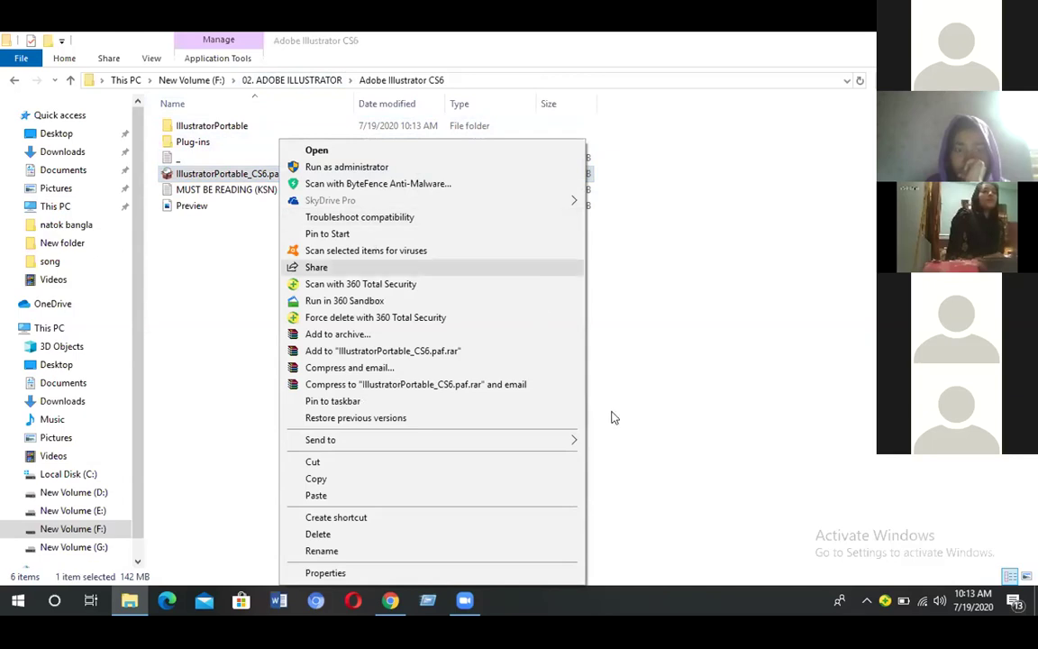
left_click(376, 148)
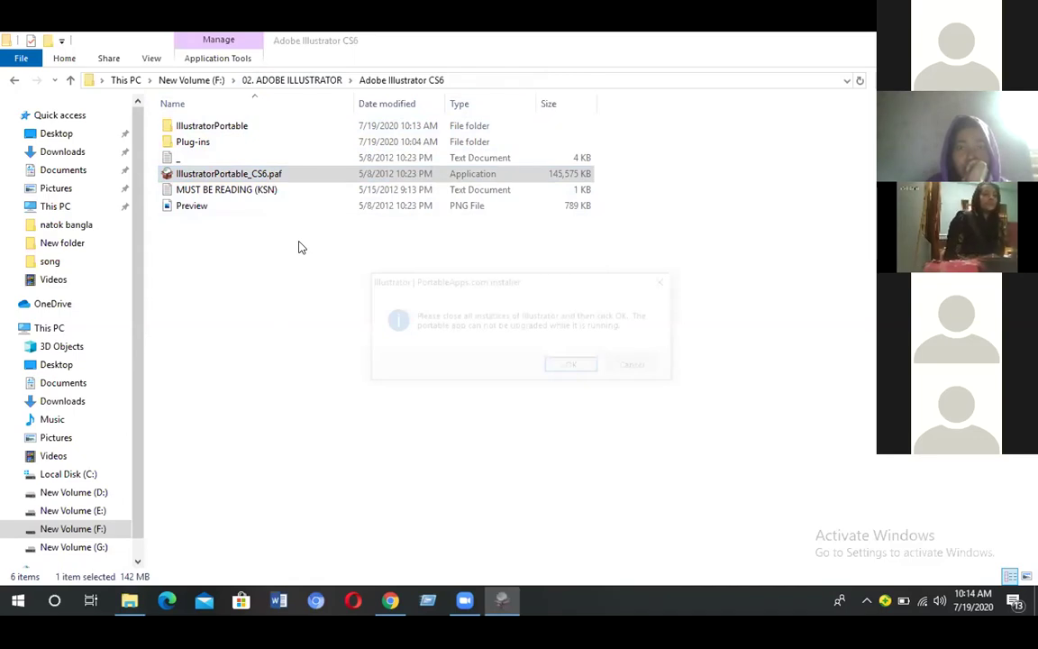
left_click(580, 365)
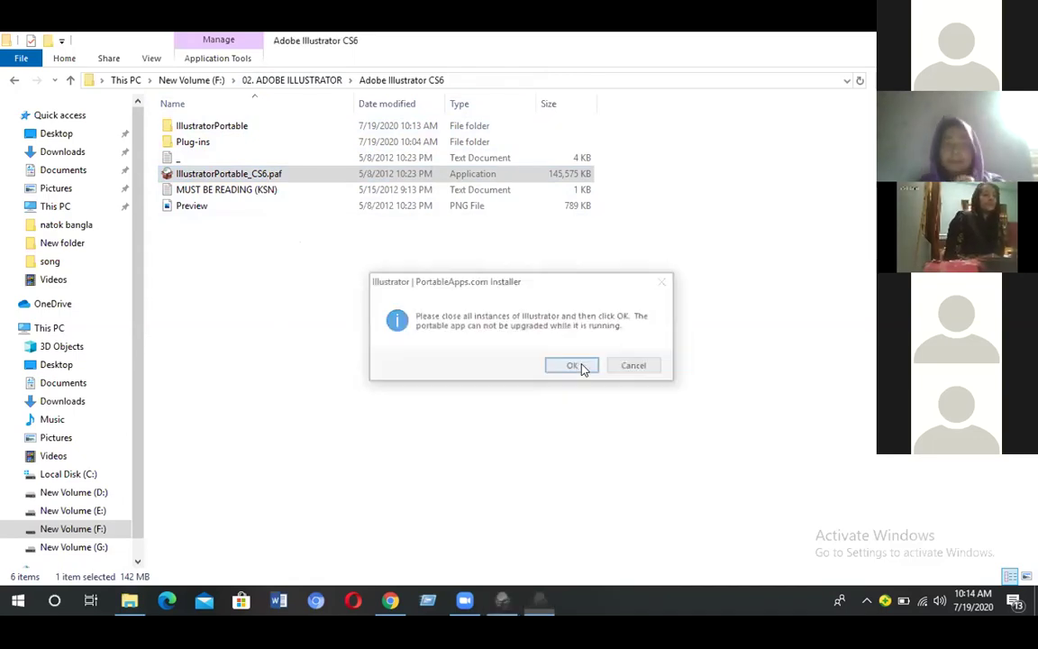
Step: Go back into the IllustratorPortable folder and pick the IllustratorPortable application
left_click(287, 126)
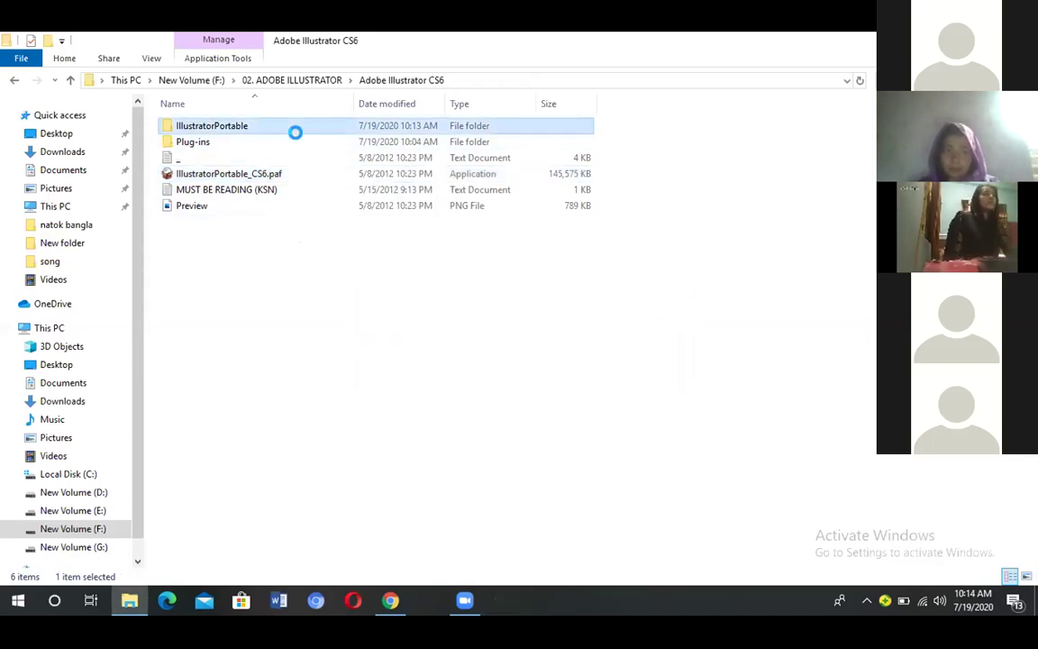
right_click(305, 131)
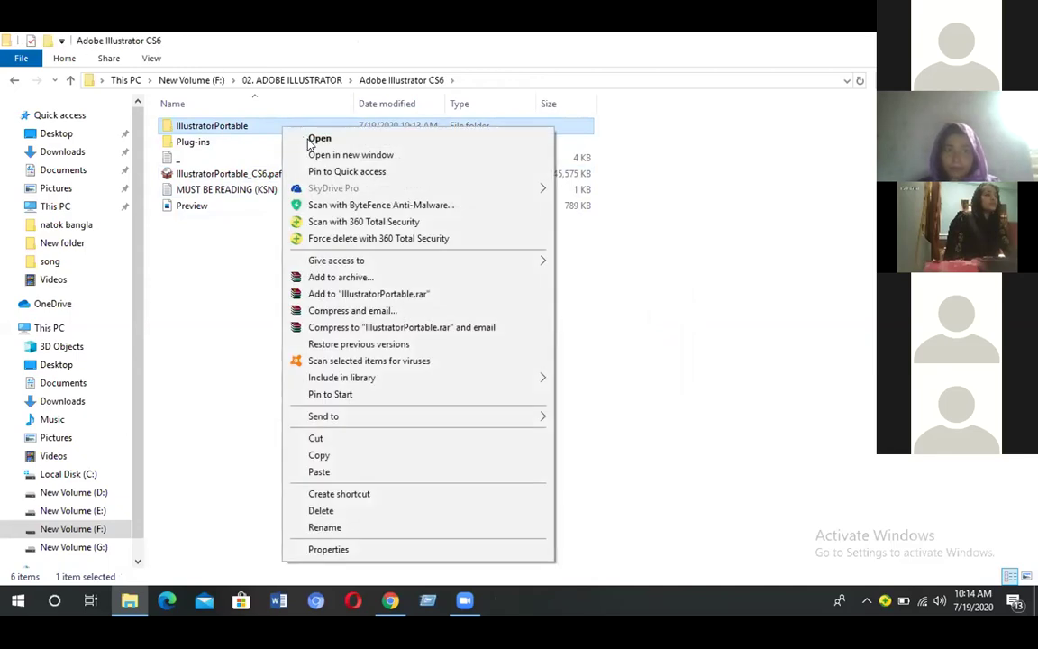
left_click(315, 140)
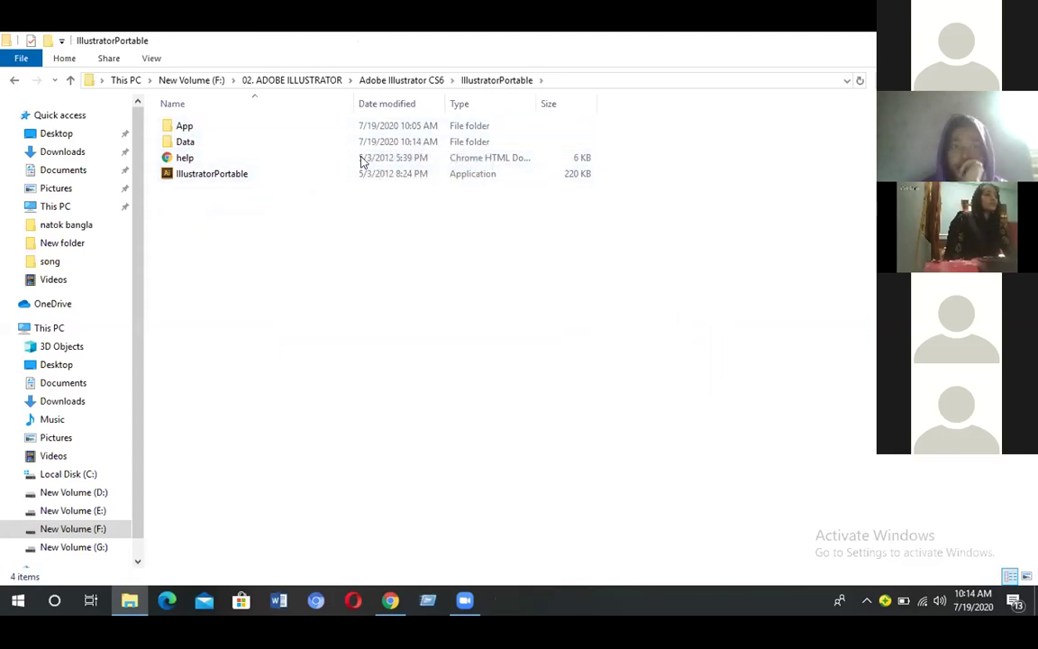
left_click(326, 174)
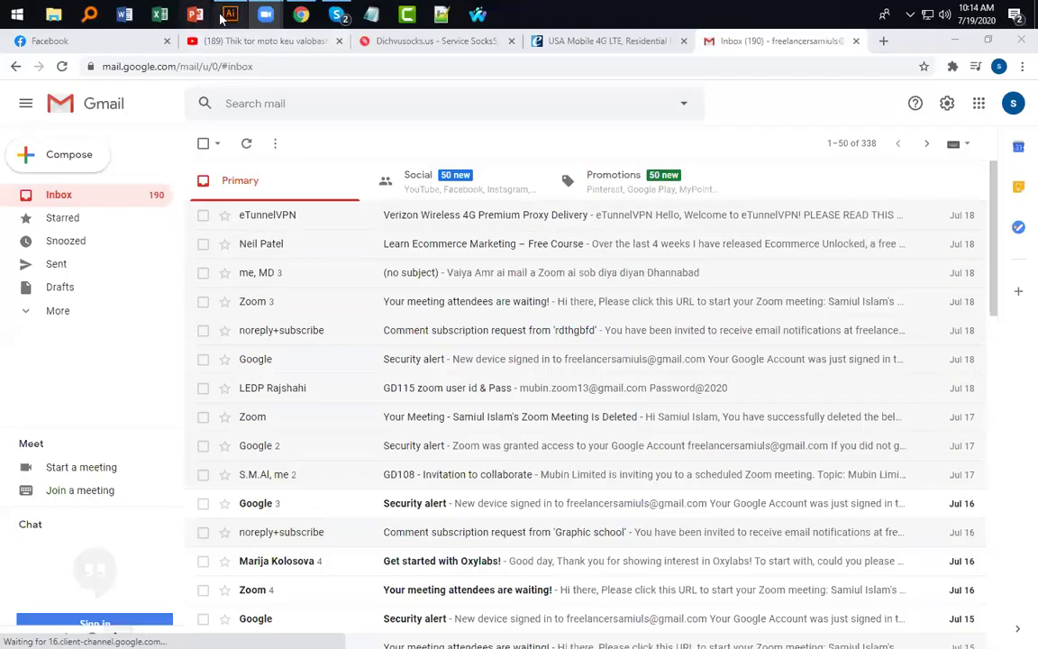
Step: Switch to Illustrator and open SHORT TIME EN.ai from the recently used files
left_click(227, 14)
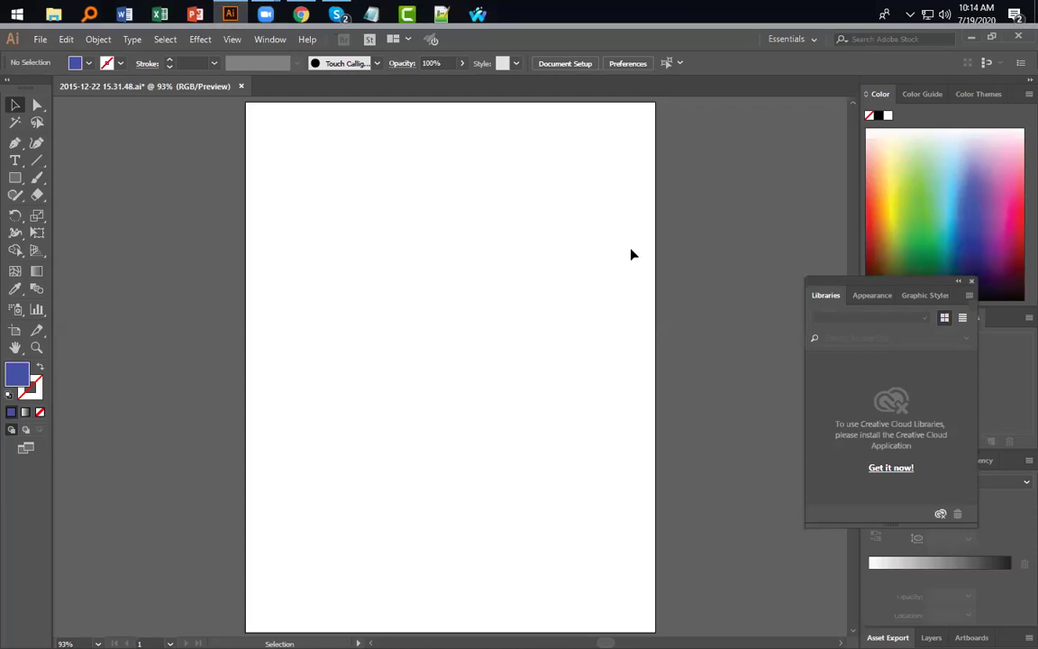
left_click(40, 39)
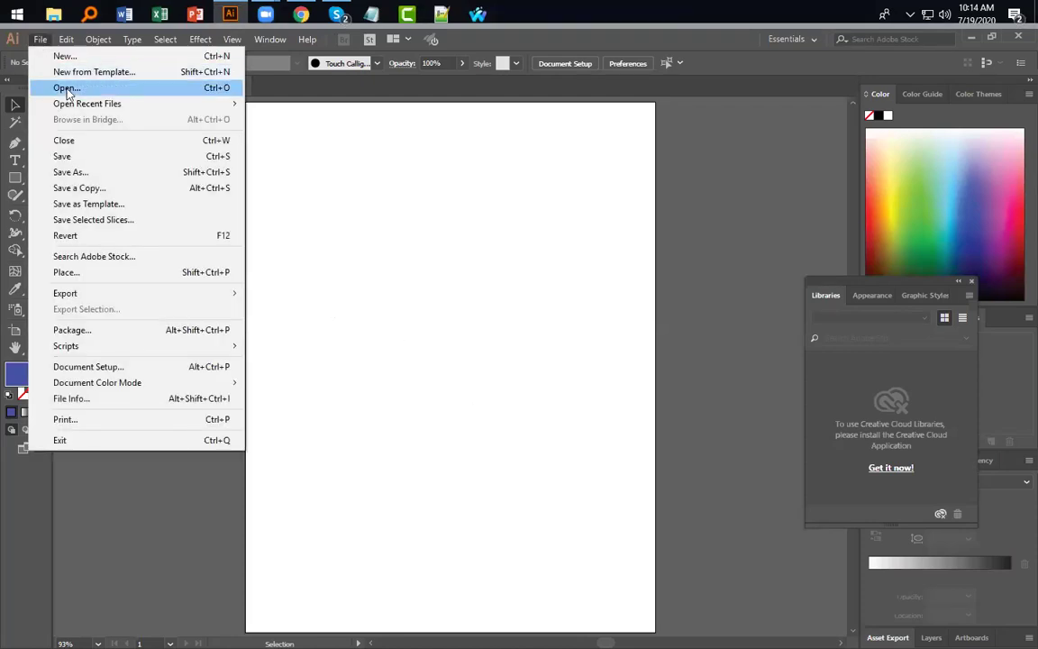
mouse_move(78, 106)
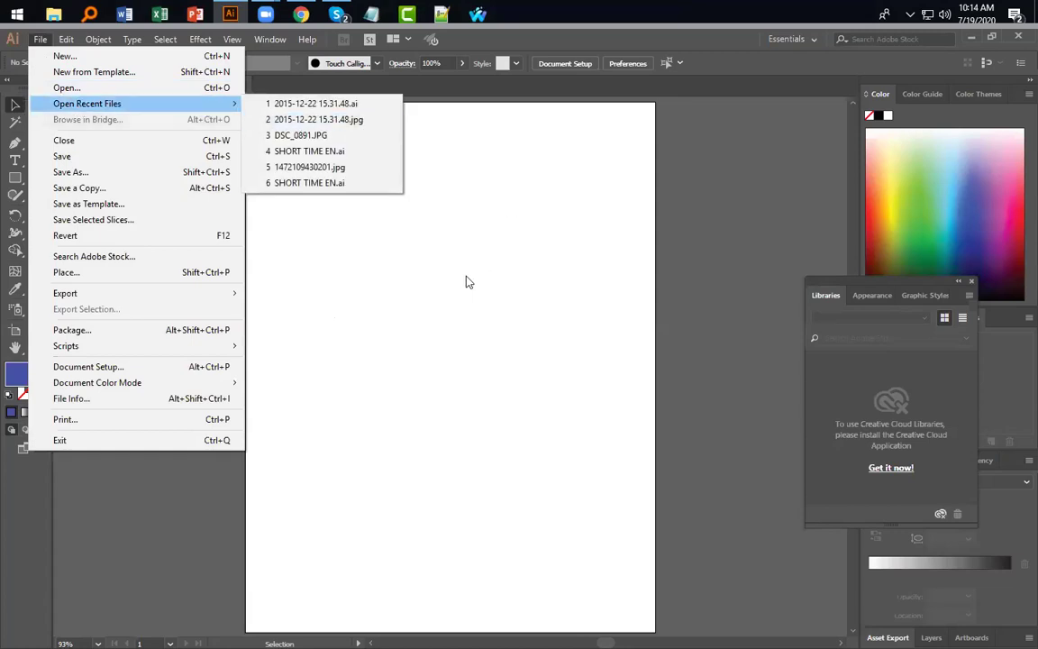
left_click(410, 317)
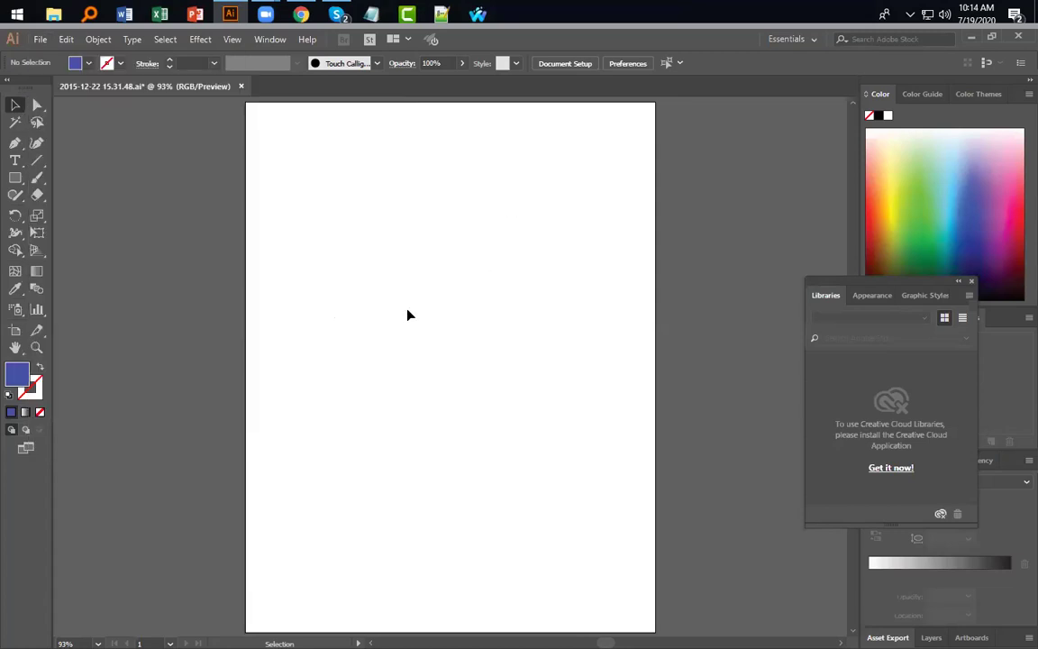
left_click(40, 39)
mouse_move(90, 103)
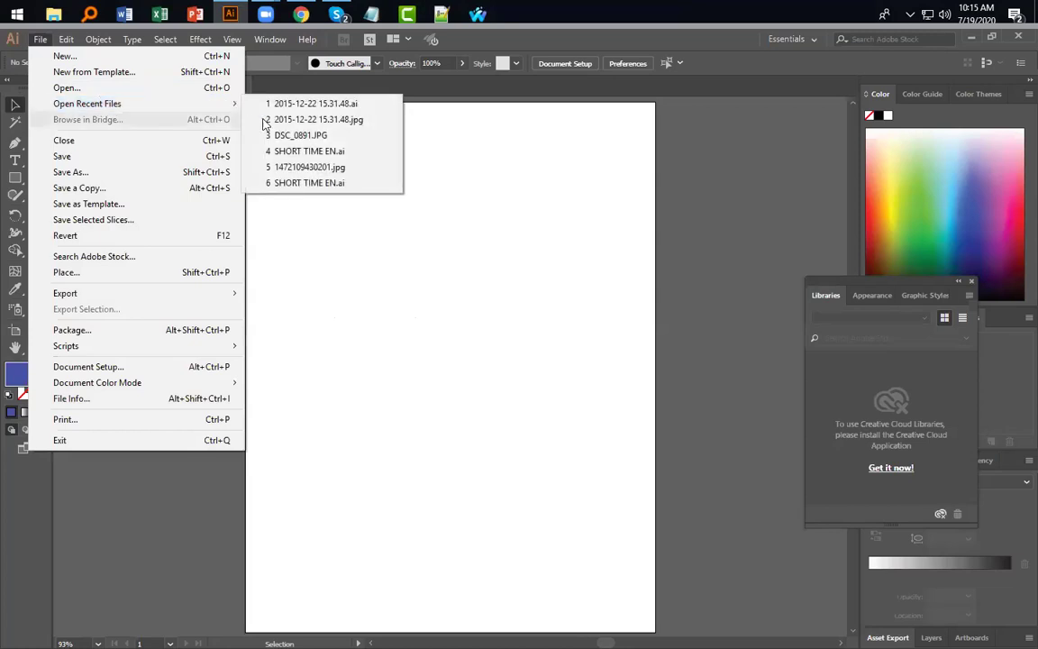
left_click(331, 183)
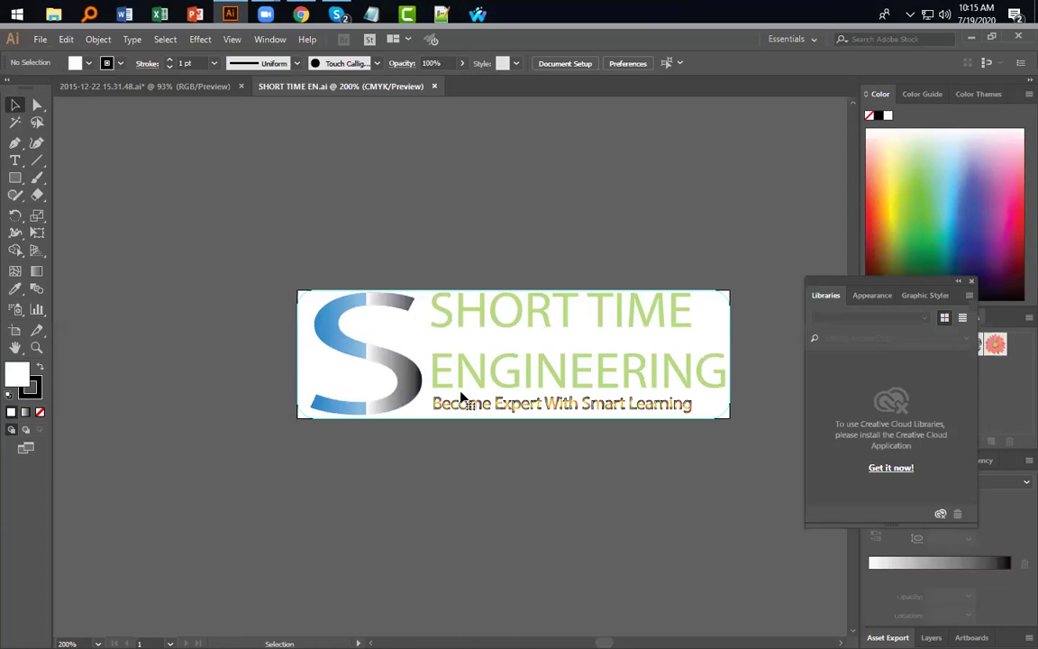
Step: Inspect the logo by selecting the S group and the background rectangle, and view the rectangle's fill swatches without changing the color
left_click(442, 366)
left_click(378, 372)
left_click(343, 347)
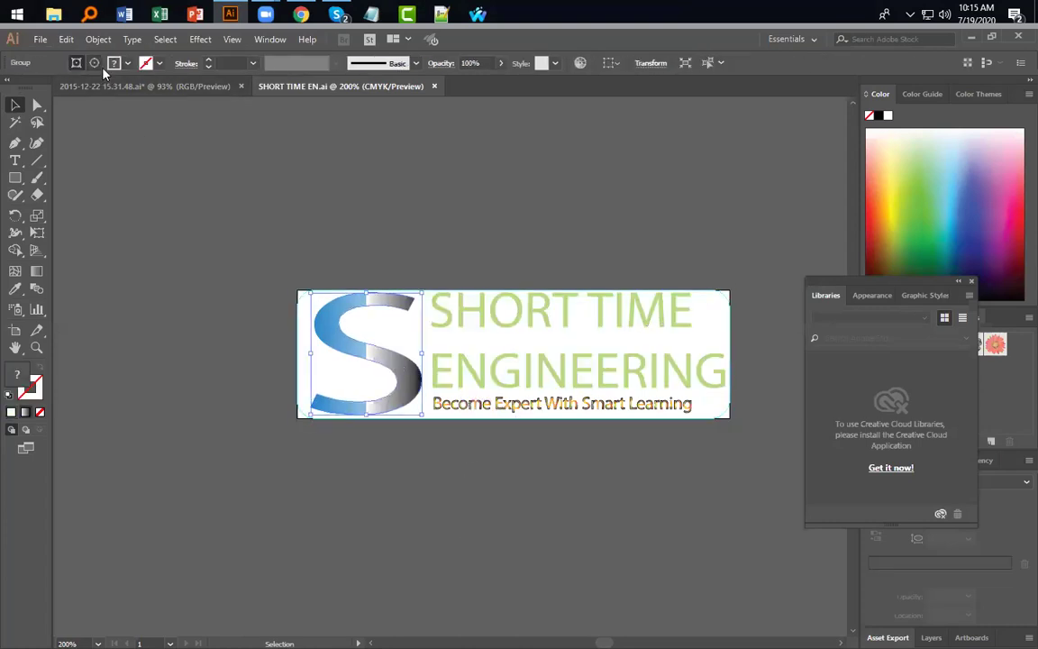
left_click(466, 386)
left_click(90, 64)
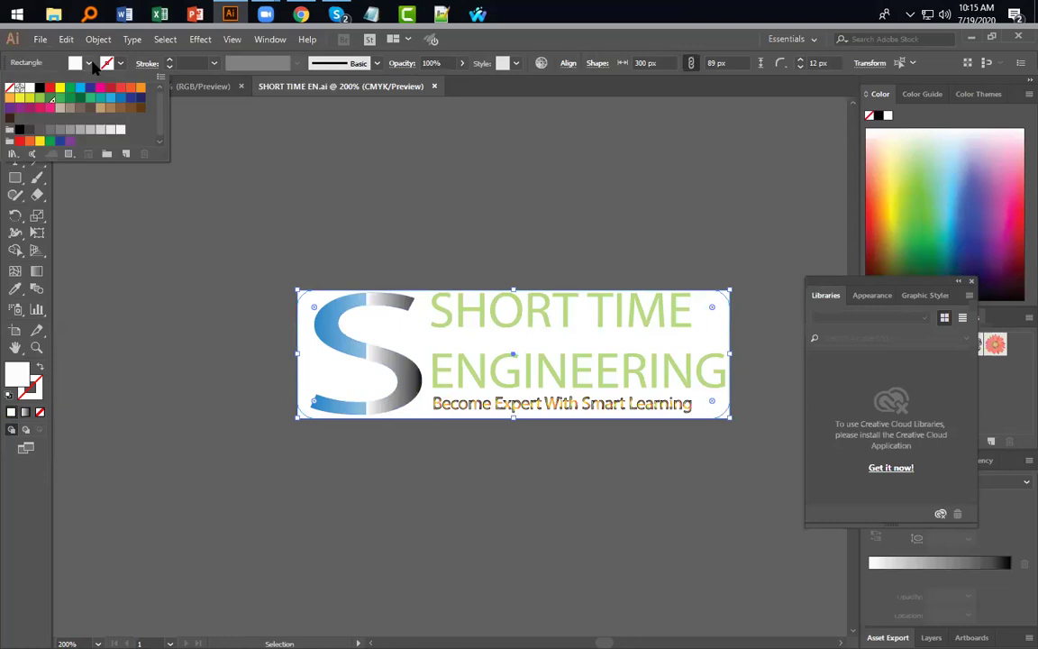
left_click(135, 268)
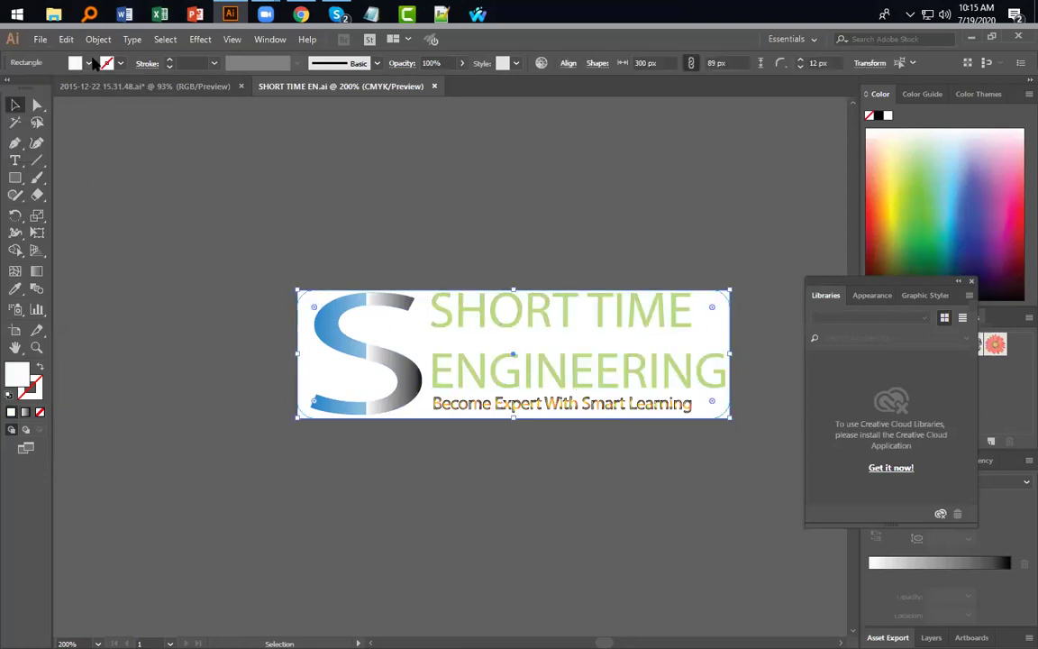
Step: Open the image 1472109430201.jpg from the recently used files
left_click(41, 41)
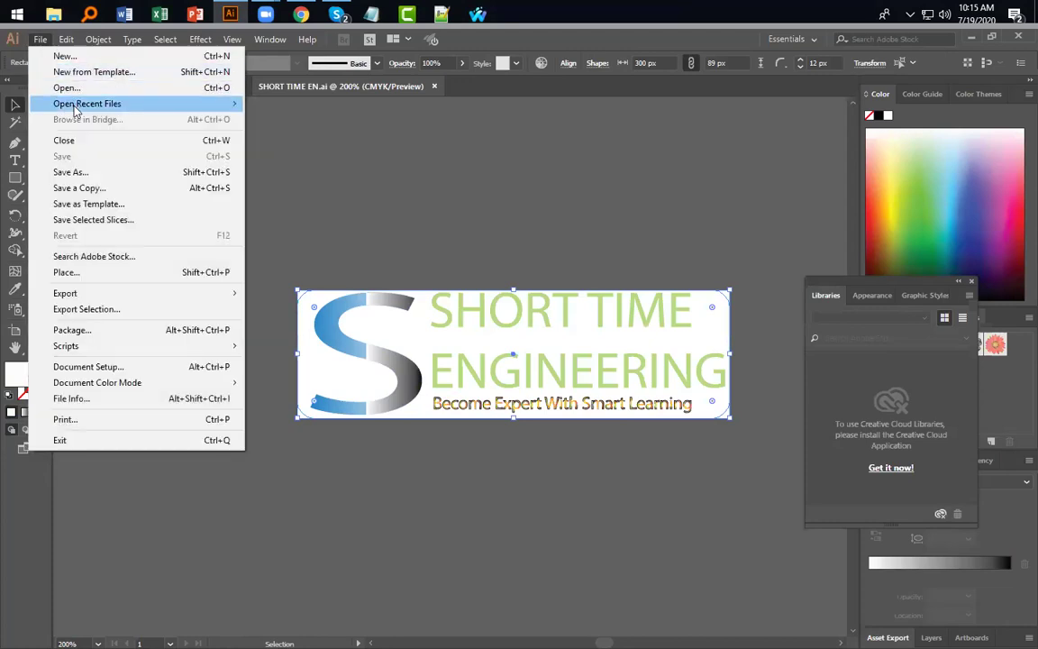
mouse_move(81, 106)
left_click(325, 167)
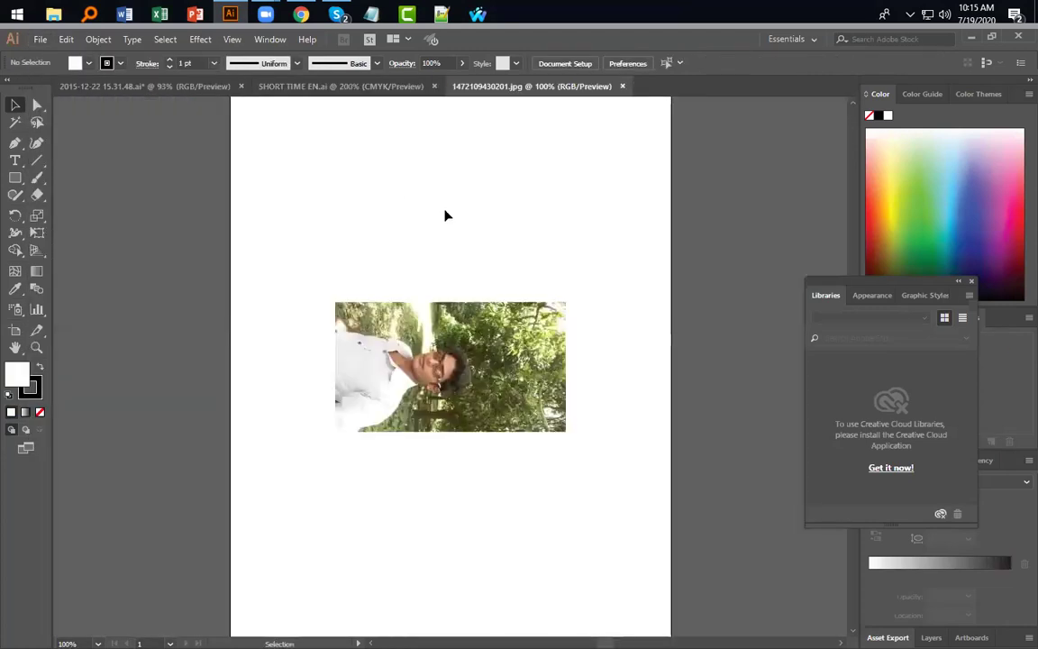
Step: Rotate the photo about 90° counterclockwise to stand upright, nudge it right to X 308 pt, straighten it and deselect it
left_click(558, 308)
left_click_drag(567, 295, 340, 178)
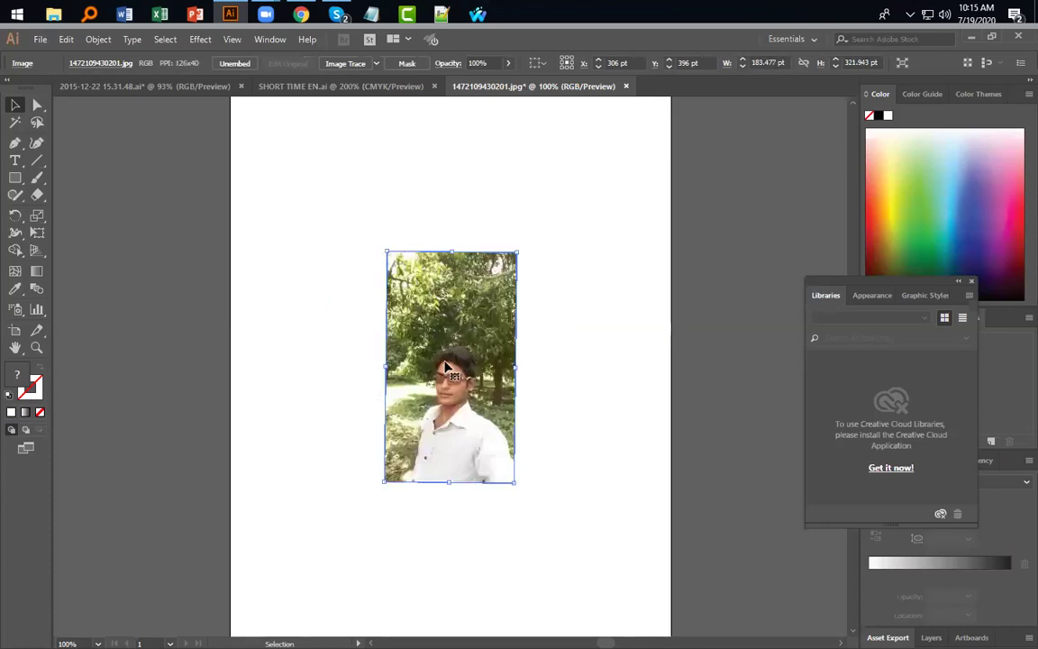
key("Right")
key("Right")
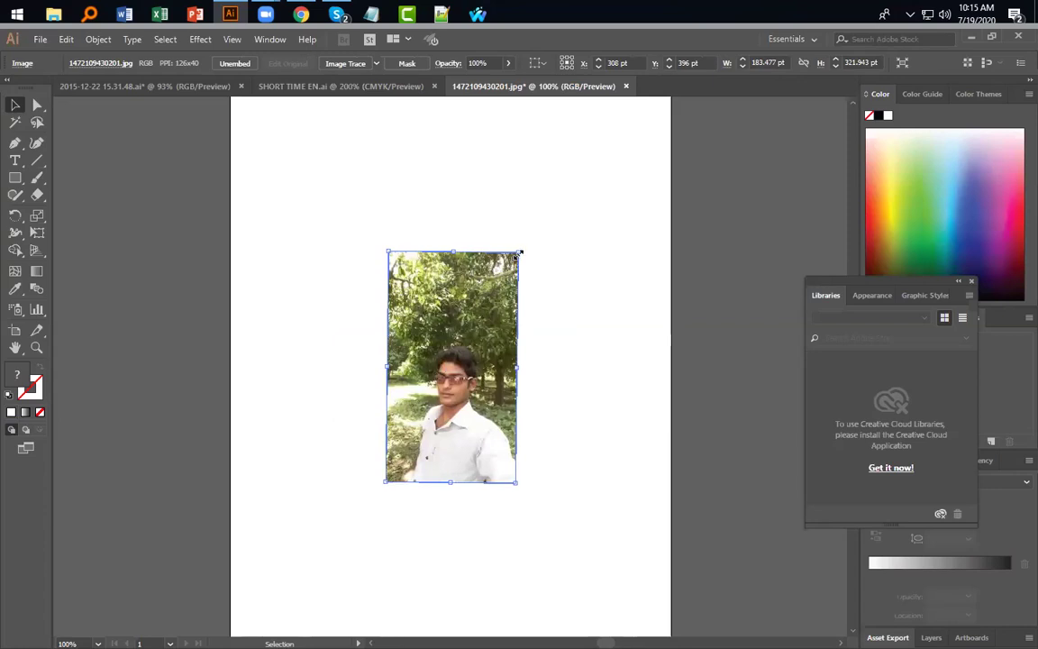
mouse_move(519, 246)
left_mouse_down()
mouse_move(506, 240)
mouse_move(516, 243)
left_mouse_up()
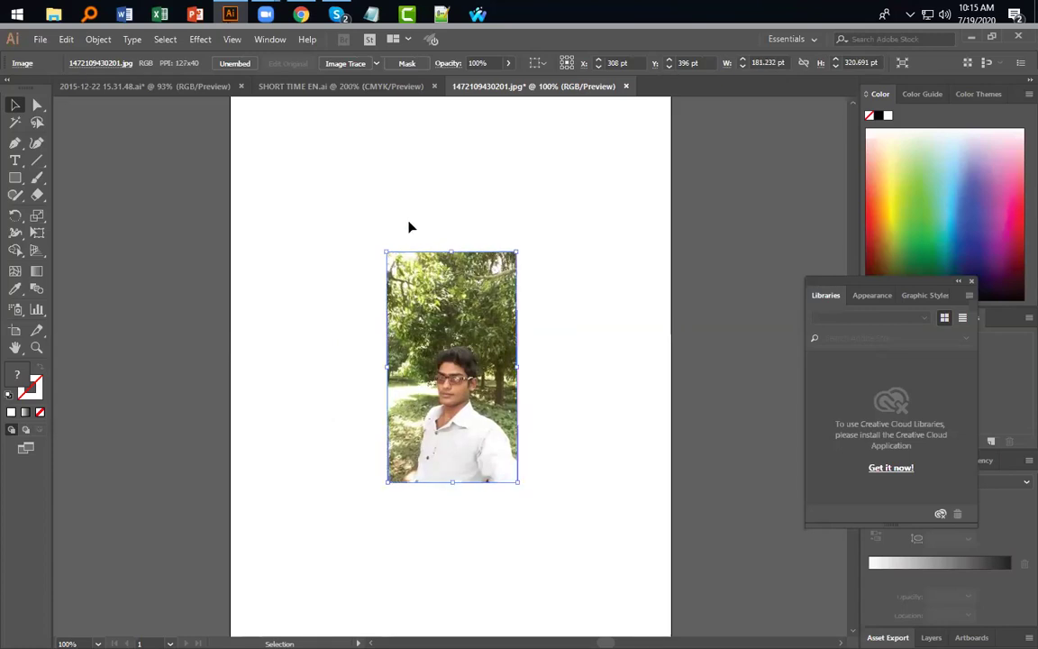
left_click(335, 191)
Step: Return to 2015-12-22 15.31.48.ai by choosing it from the recently used files
left_click(41, 38)
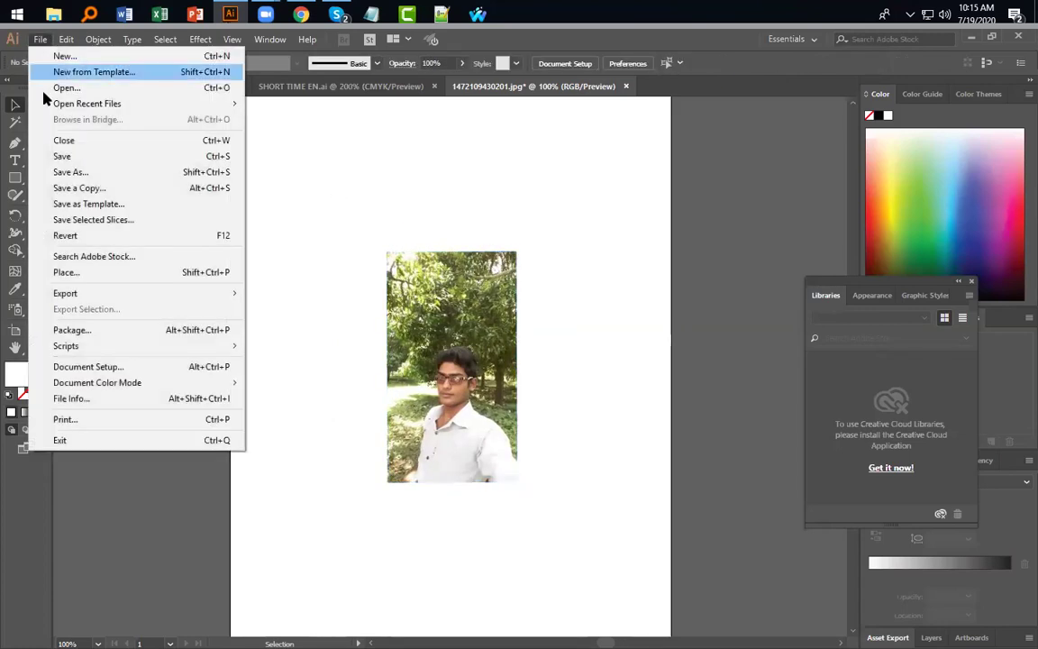
mouse_move(155, 106)
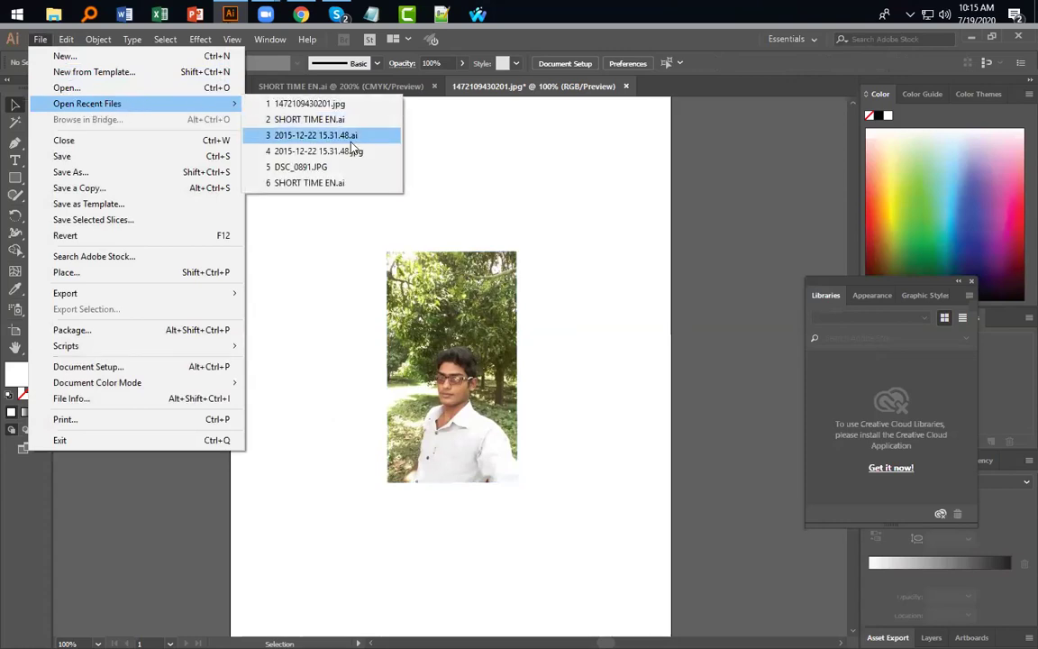
left_click(316, 134)
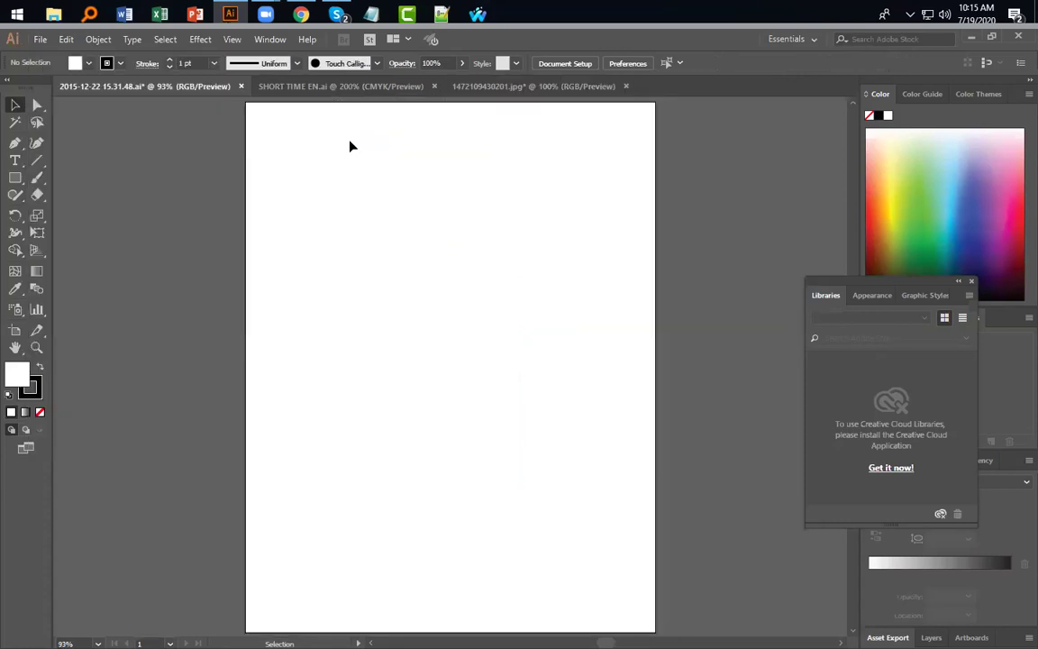
left_click(41, 38)
mouse_move(87, 103)
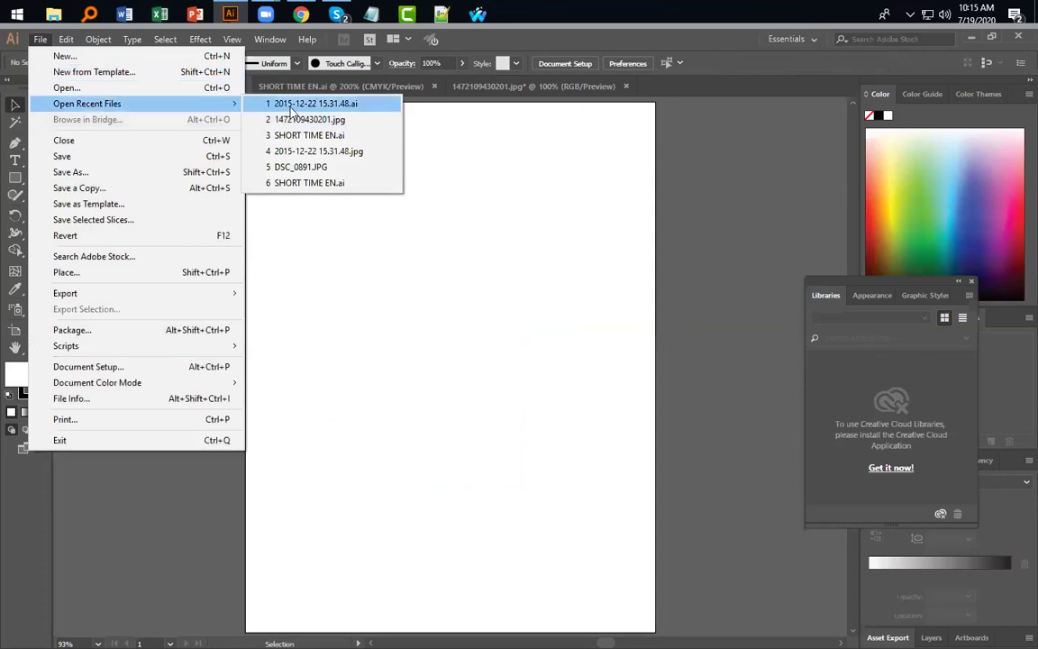
left_click(306, 104)
Step: Open the photo DSC_0891.JPG from the recently used files
left_click(41, 39)
mouse_move(85, 103)
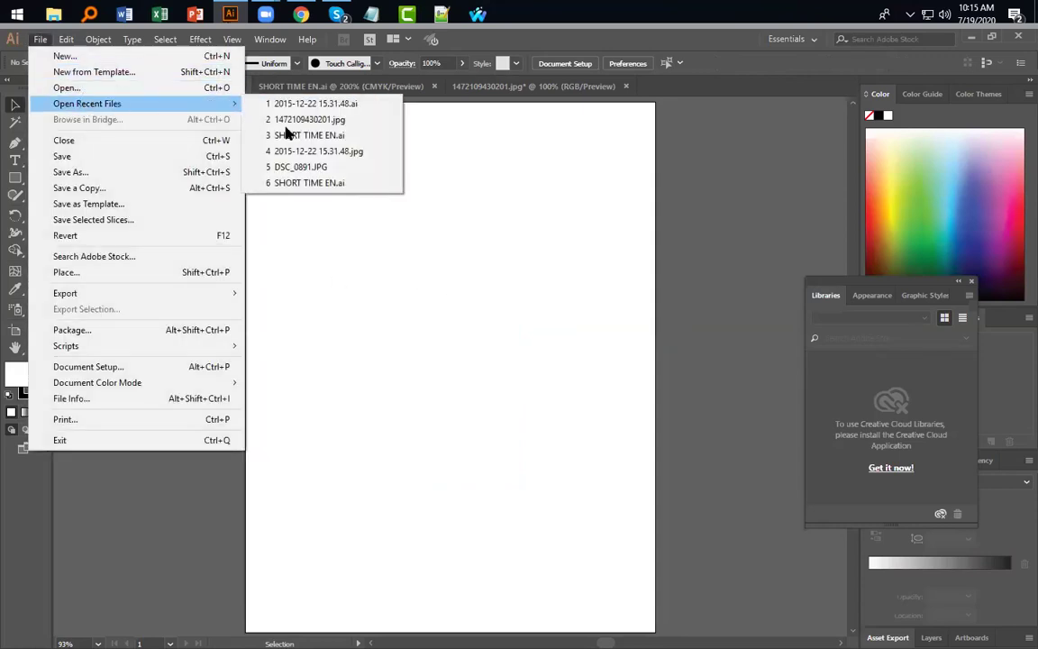
left_click(300, 167)
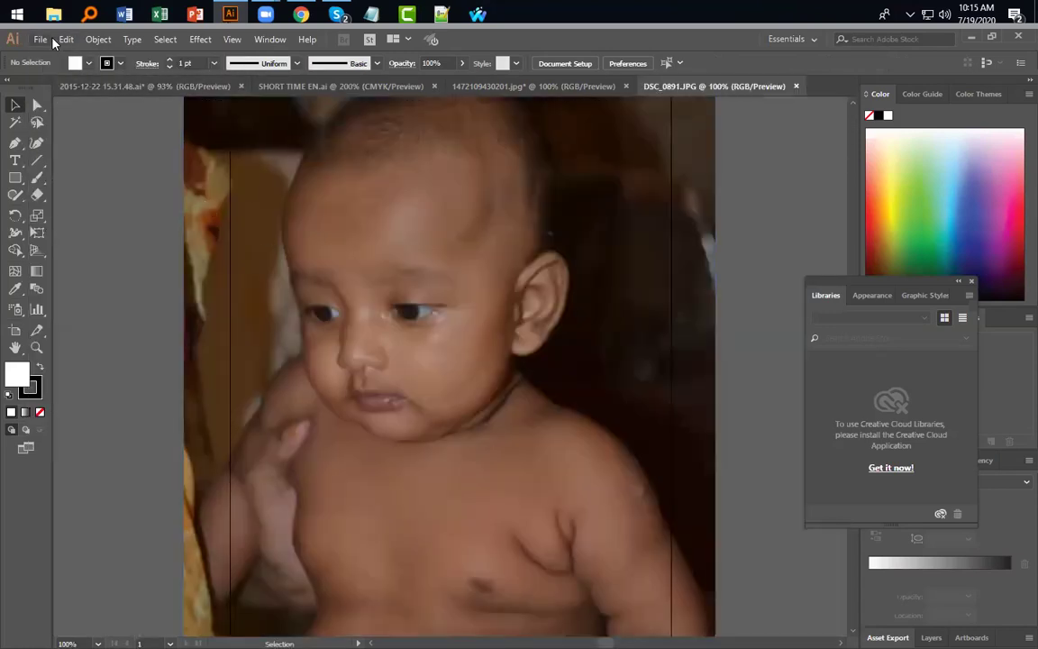
Step: Open the image 2015-12-22 15.31.48.jpg from the recently used files
left_click(65, 38)
mouse_move(39, 39)
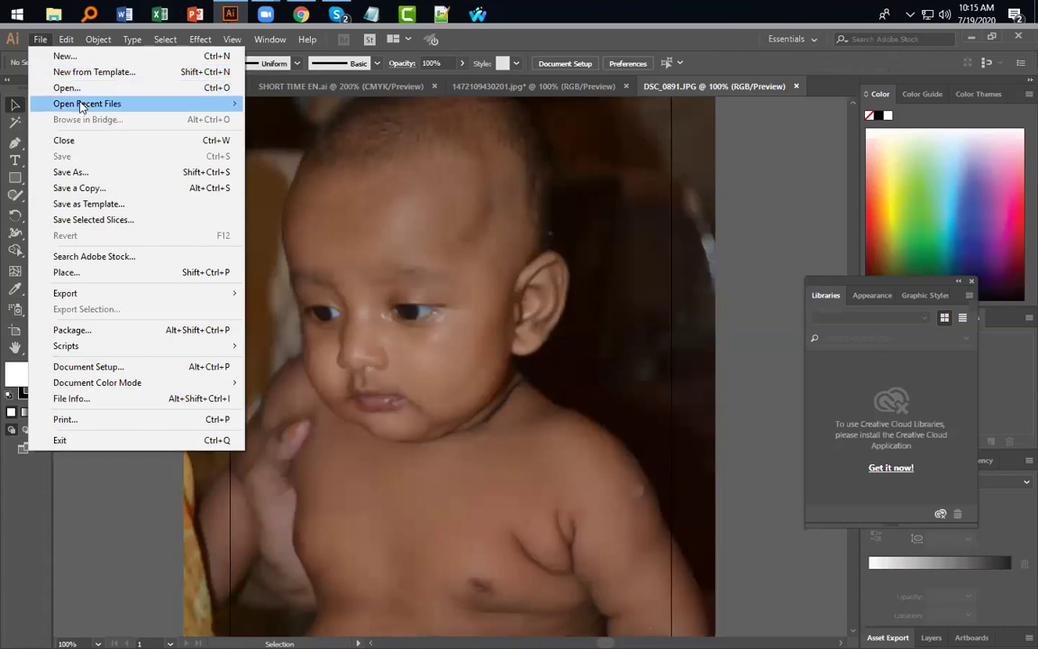
mouse_move(204, 106)
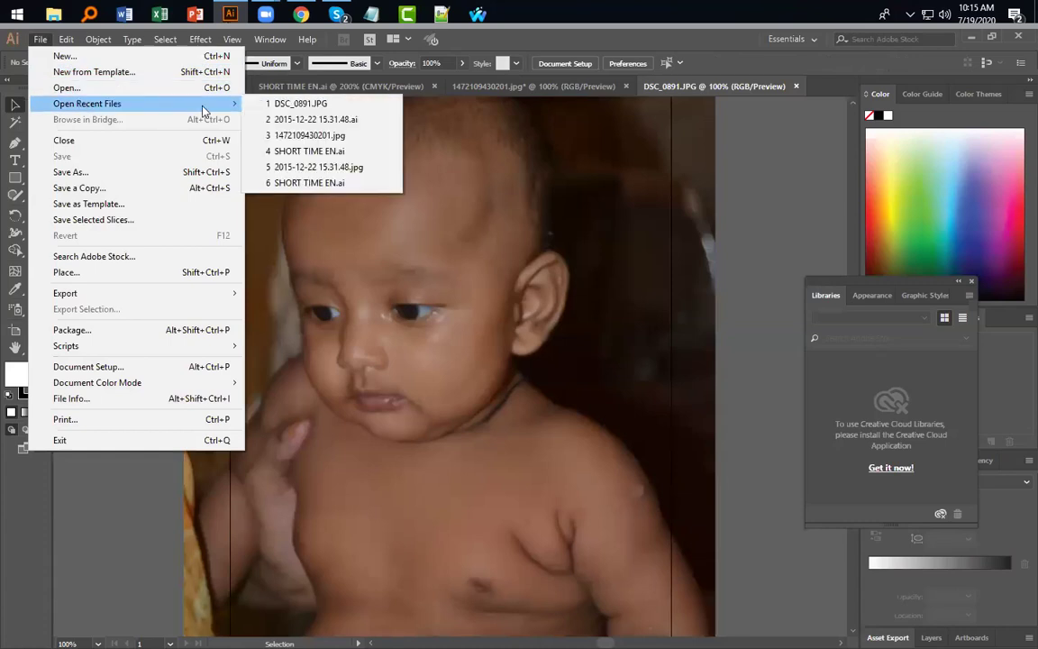
left_click(332, 174)
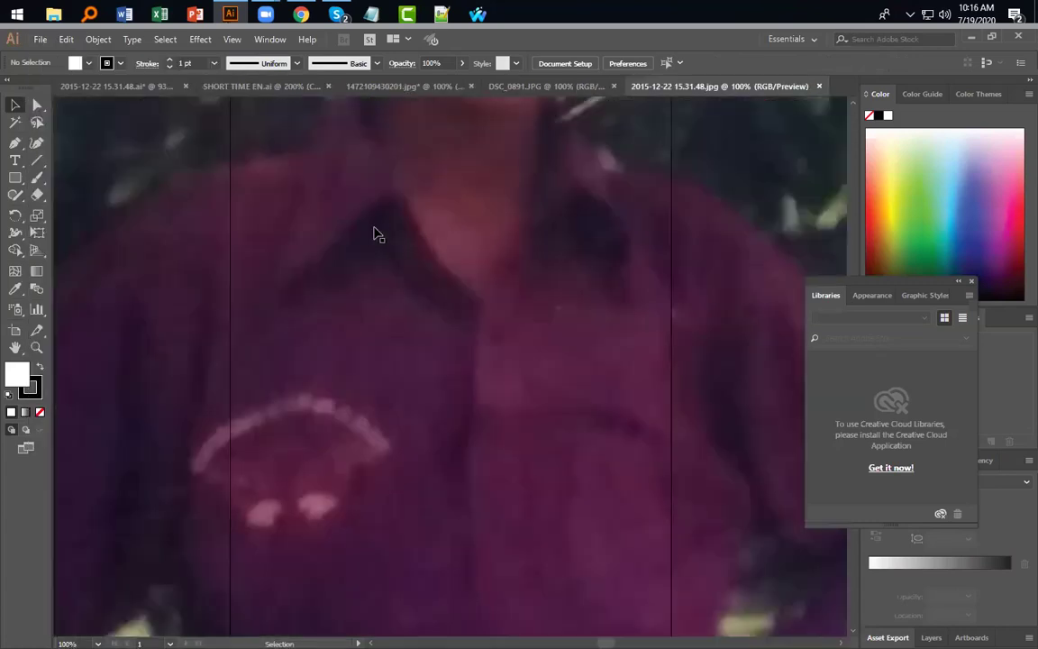
Step: Close the three open JPG images without saving and SHORT TIME EN.ai, but cancel closing 2015-12-22 15.31.48.ai
left_click(821, 88)
left_click(797, 86)
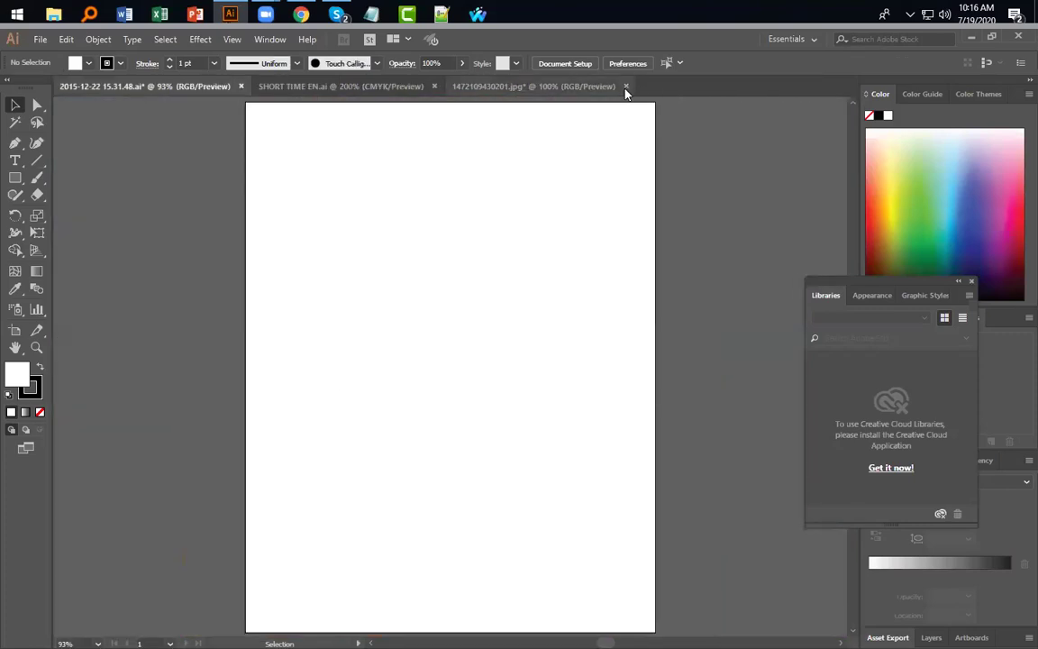
left_click(625, 86)
left_click(592, 365)
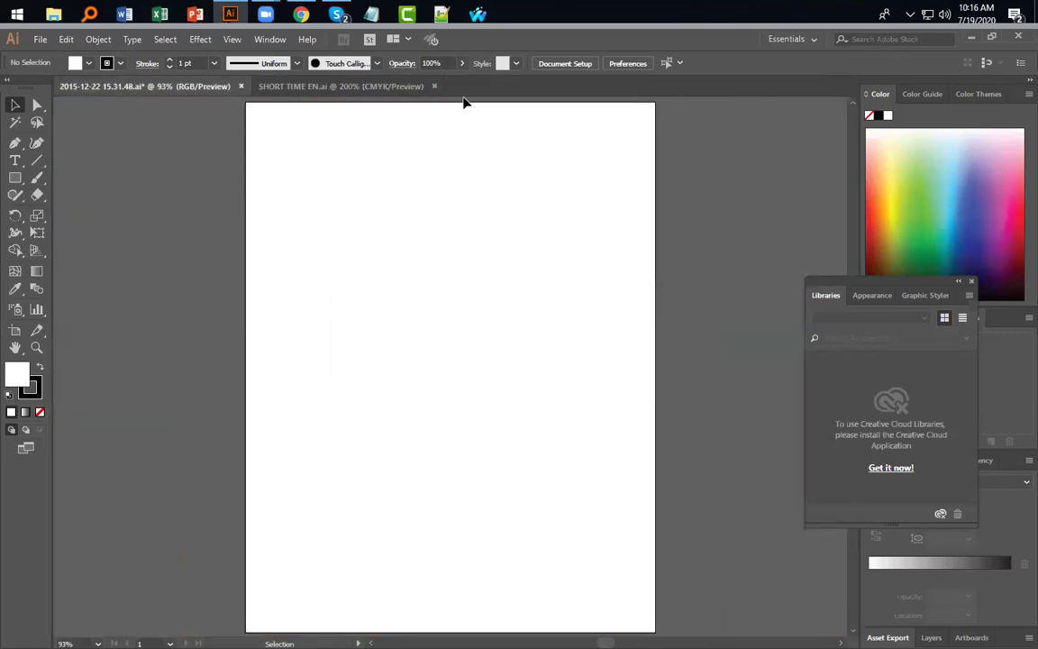
left_click(434, 86)
left_click(241, 87)
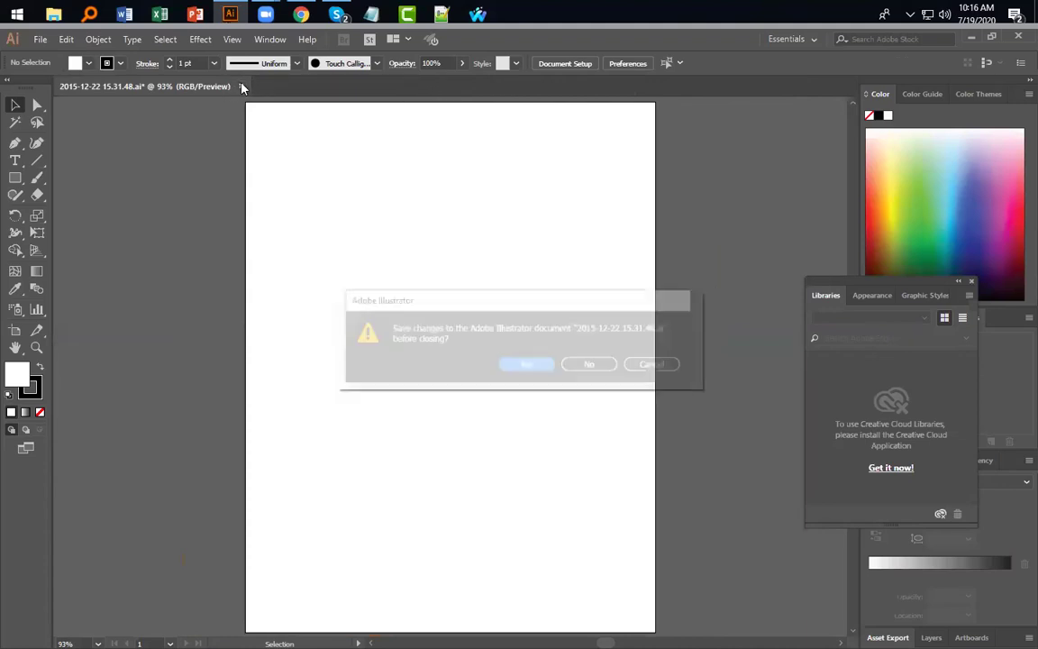
left_click(660, 366)
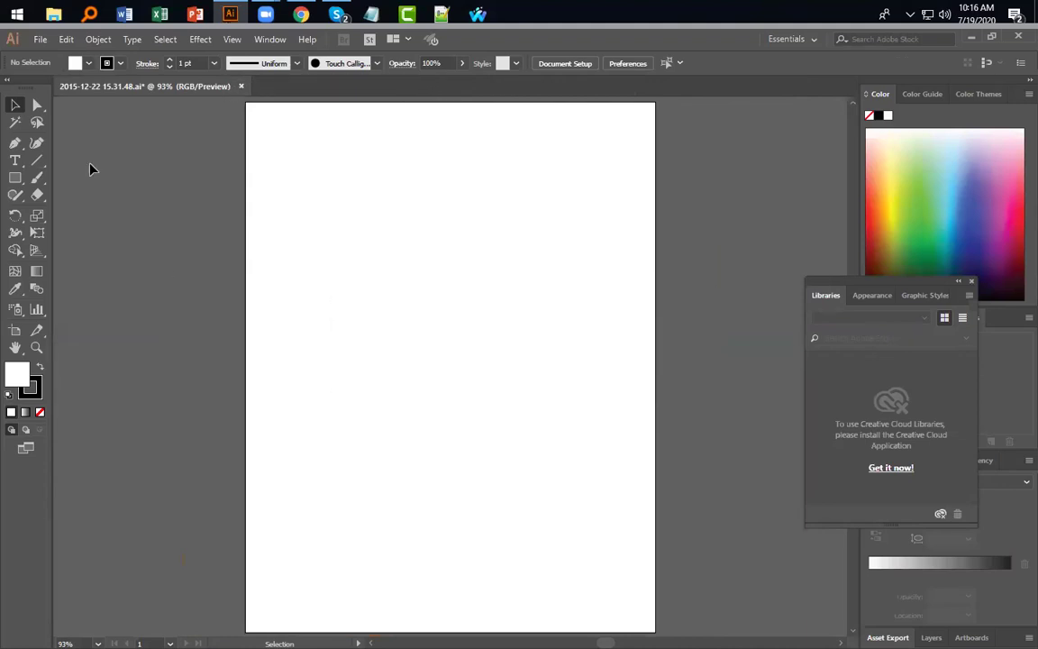
Step: Add the point text "judchsjdk" in the upper part of the blank artboard and save the document
left_click(40, 40)
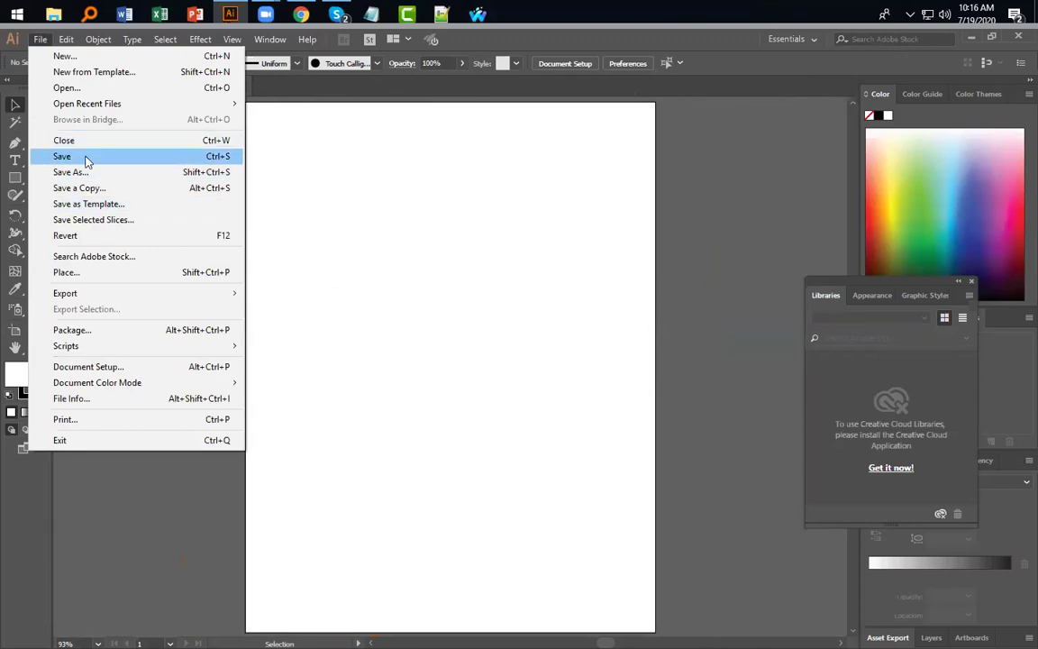
left_click(341, 229)
key("t")
left_click(340, 262)
type("udchsjdk")
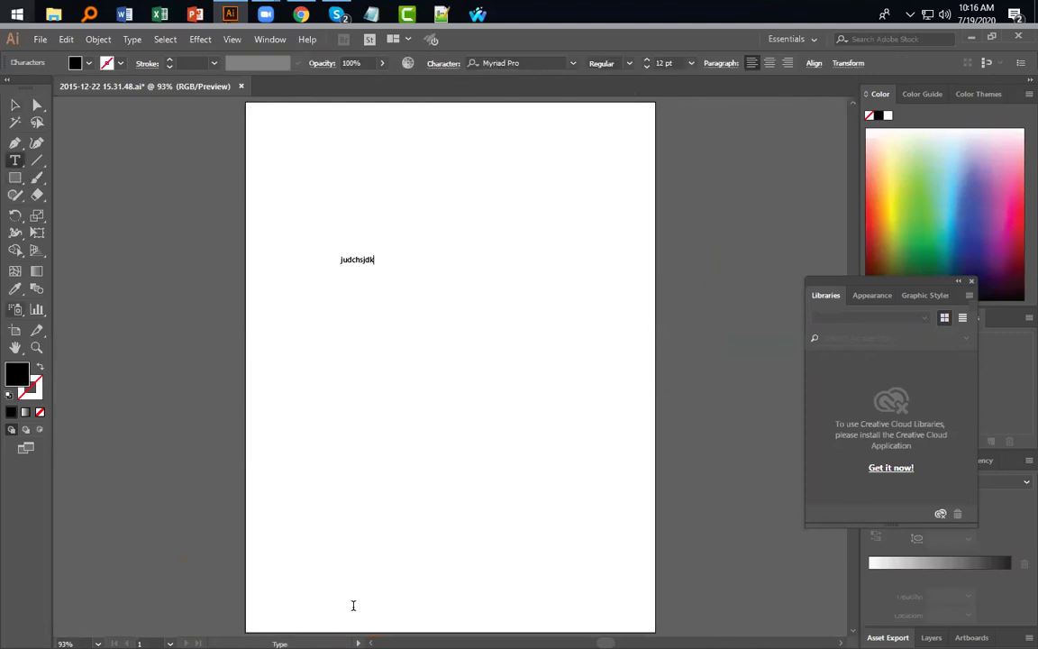
left_click(39, 38)
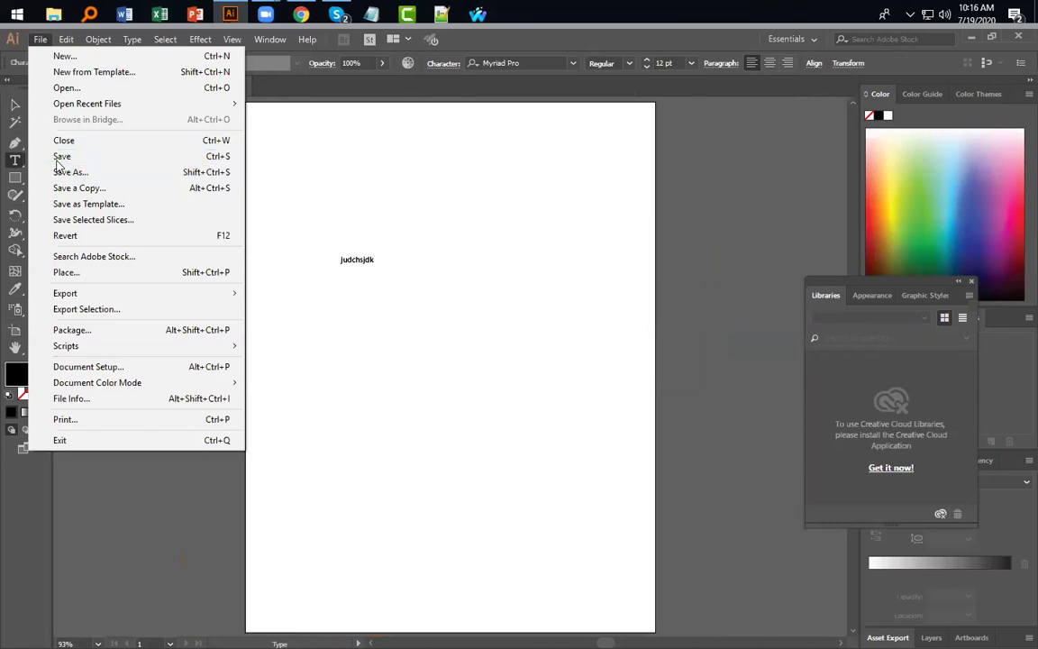
left_click(56, 157)
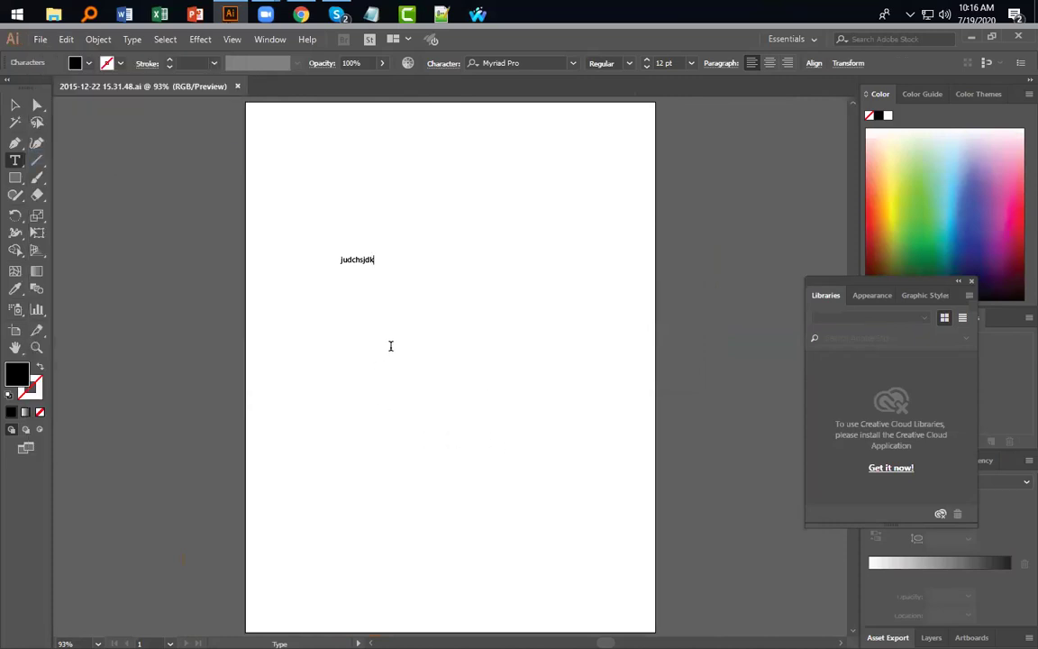
Step: Save the document under the new name fd on the Desktop as an Adobe Illustrator file with the default Illustrator CC options
left_click(40, 39)
left_click(458, 380)
left_click(40, 39)
left_click(70, 170)
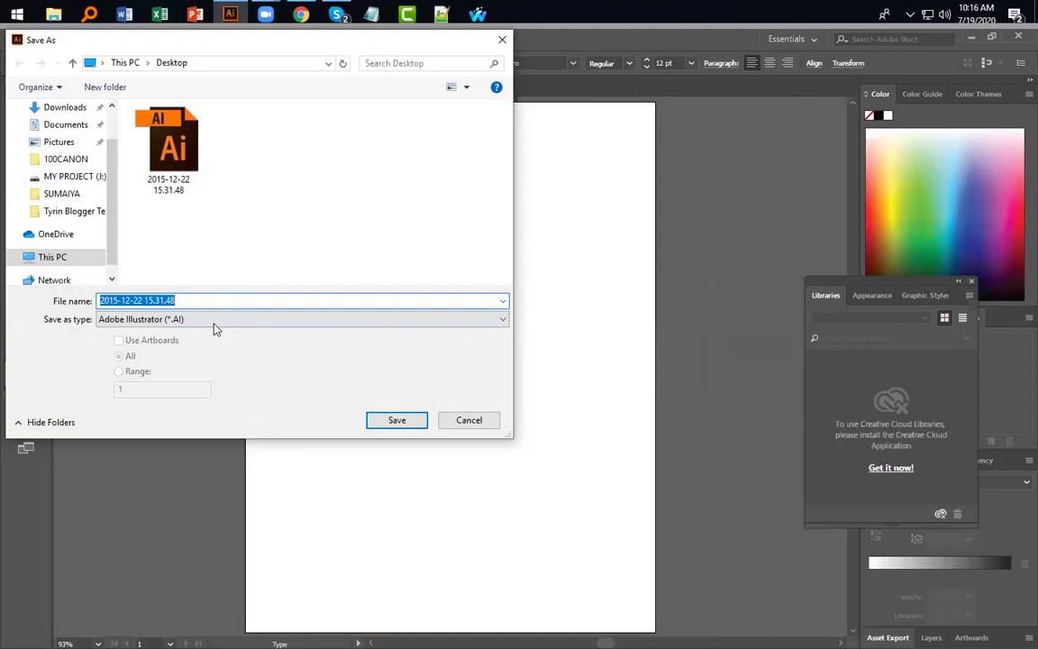
type("fd")
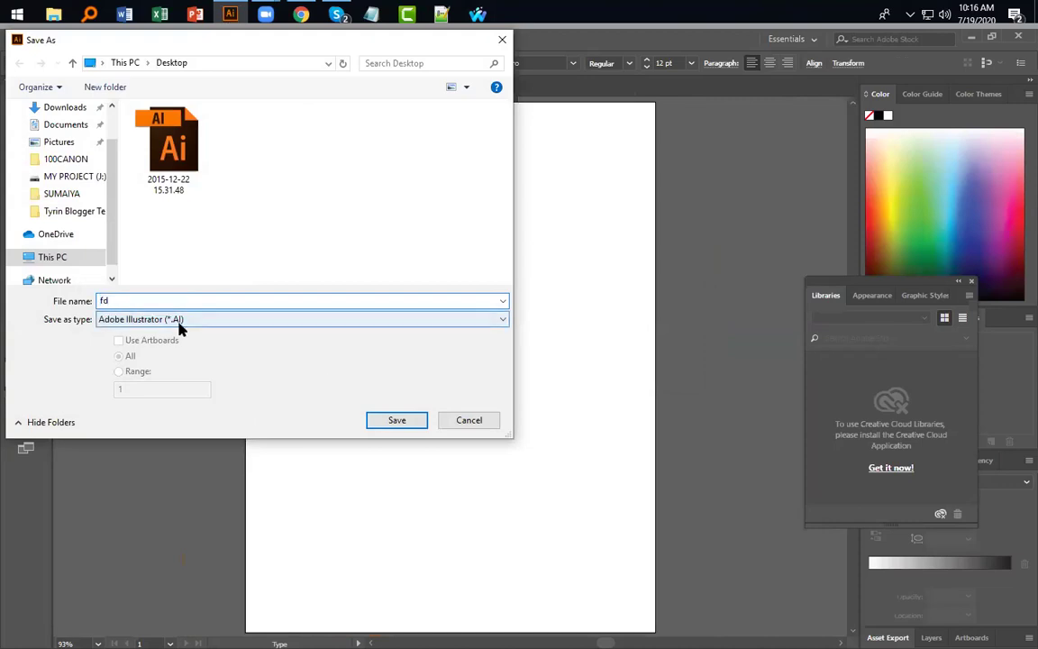
scroll(62, 135, "up", 2)
left_click(62, 136)
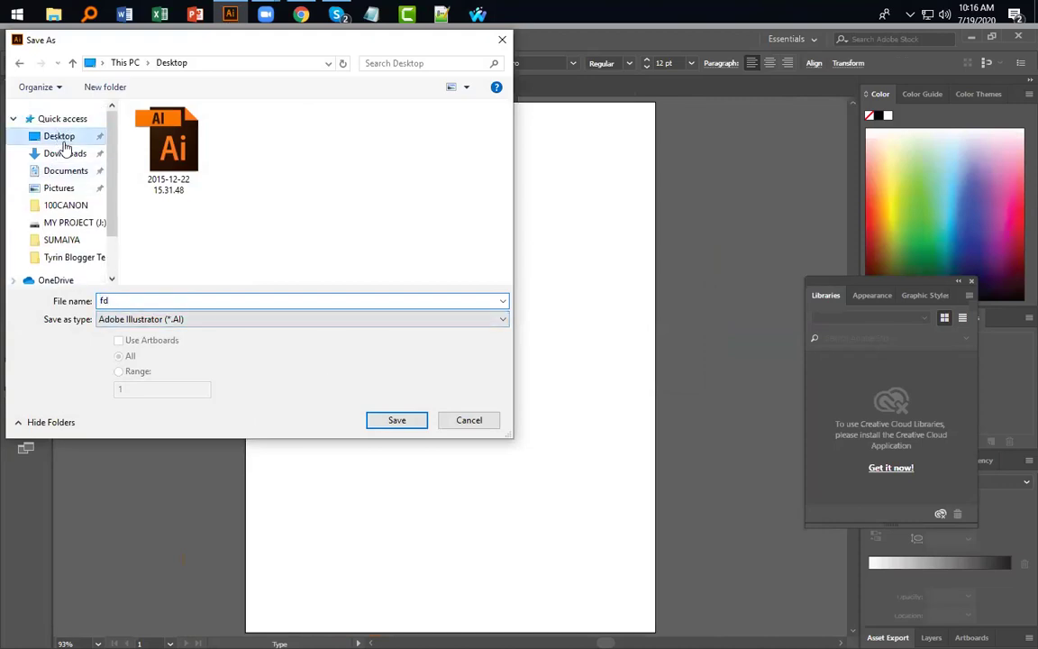
left_click(411, 423)
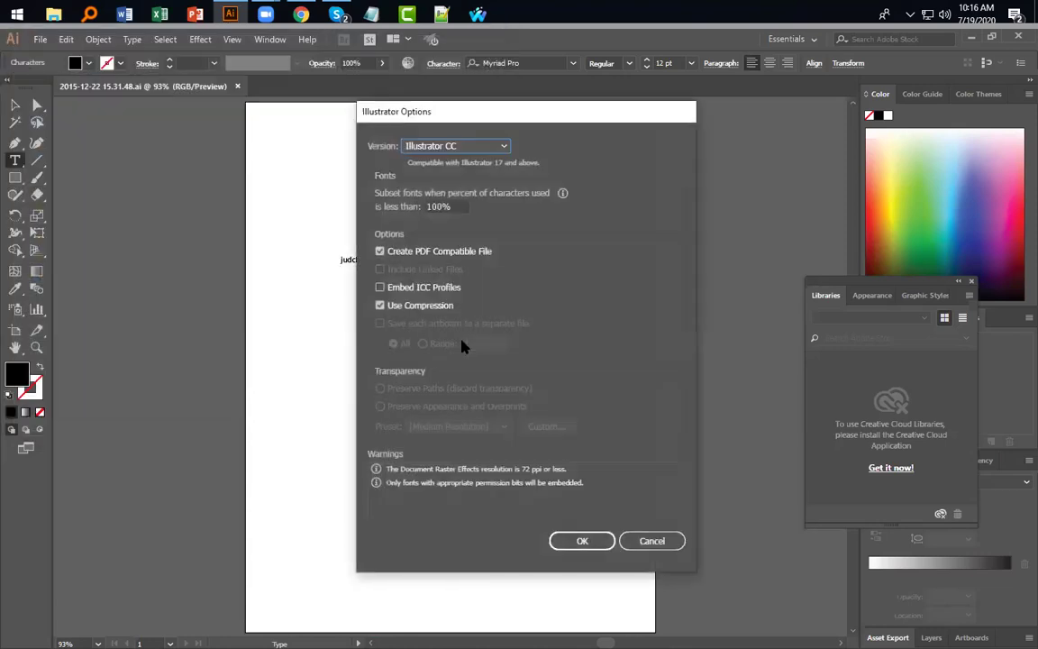
left_click(590, 545)
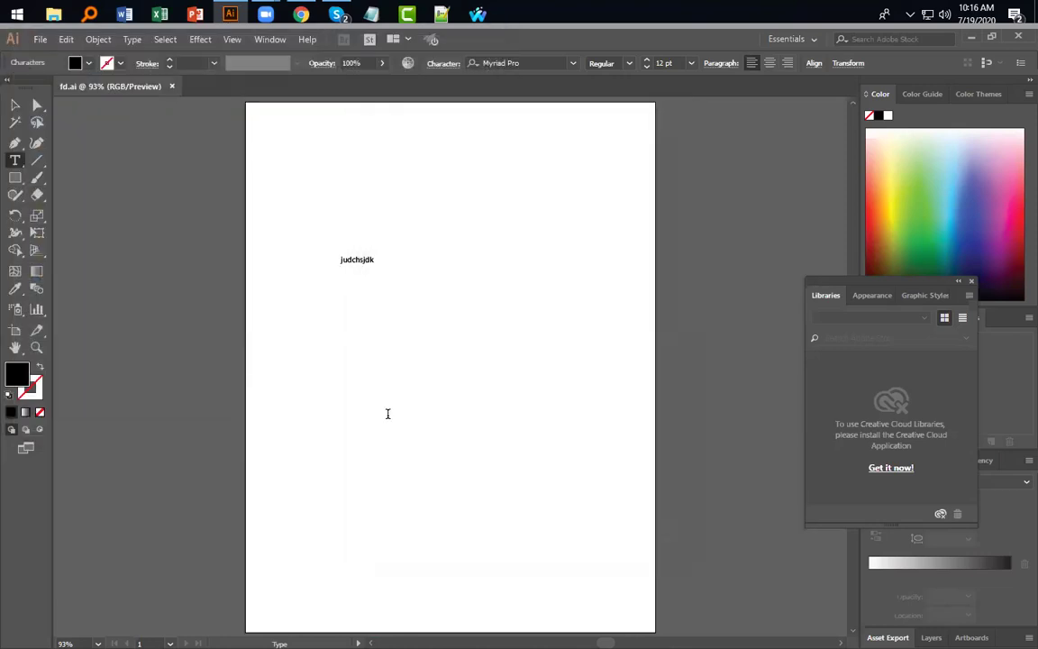
Step: Open the saved fd file from the Desktop in a second document window
left_click(40, 38)
mouse_move(98, 38)
mouse_move(40, 40)
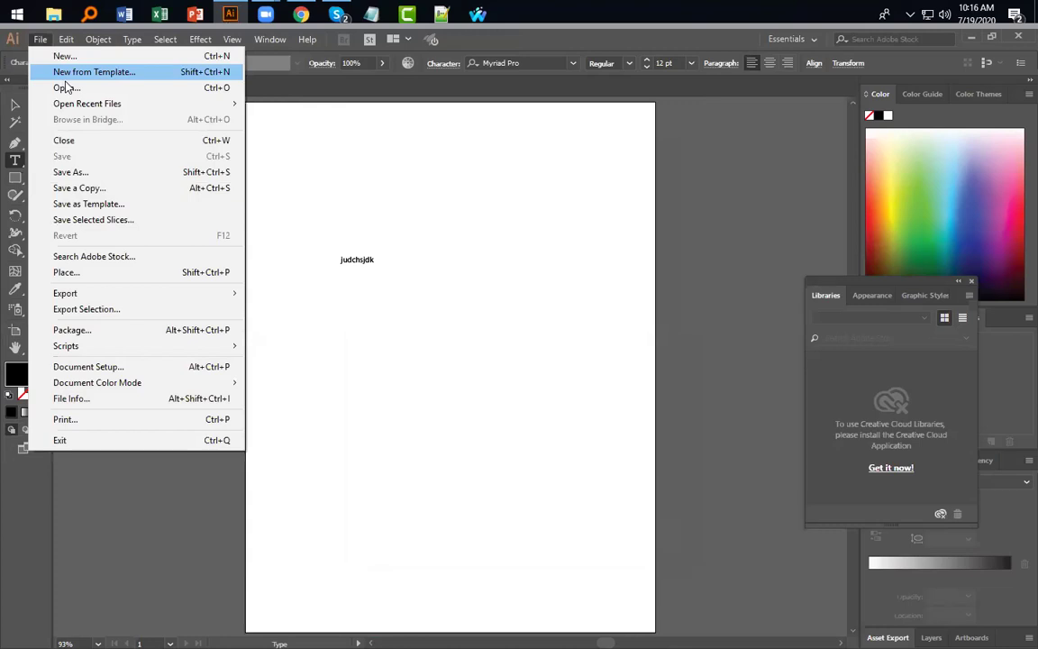
left_click(63, 85)
left_click(245, 144)
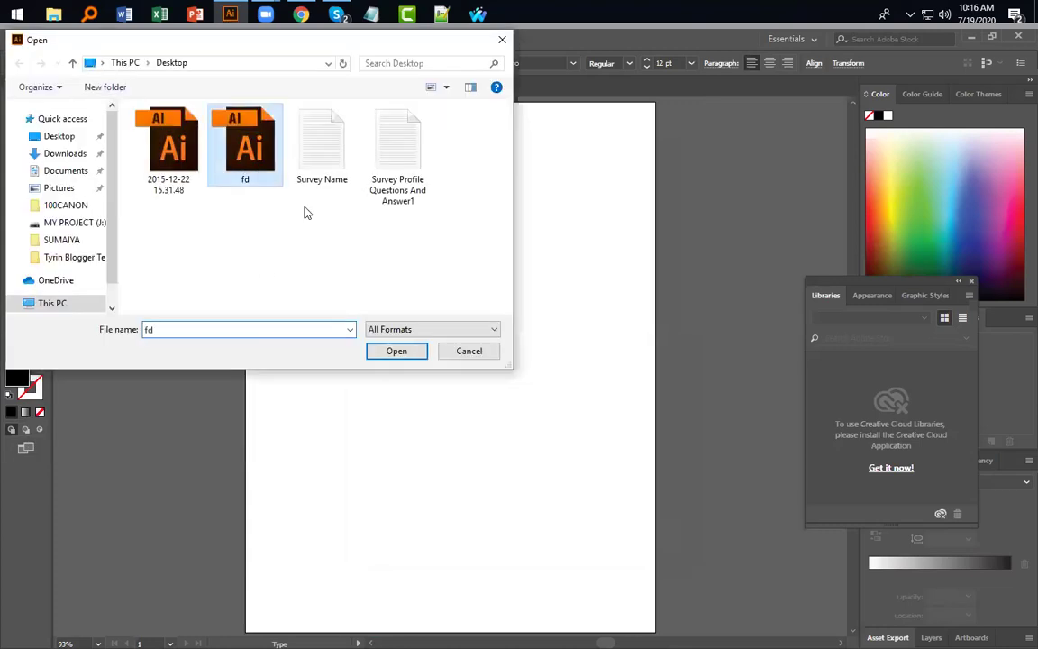
left_click(401, 351)
left_click(590, 365)
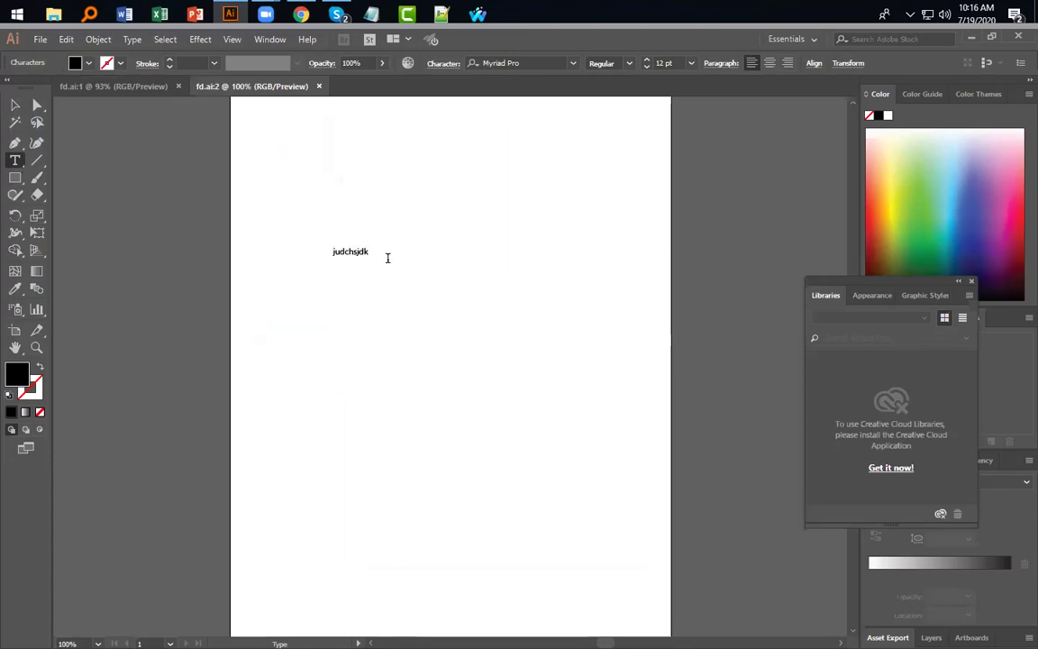
Step: In the first fd window, add a "Lorem ipsum" placeholder text near the artboard's middle and delete the text "judchsjdk"
left_click(126, 85)
left_click(428, 298)
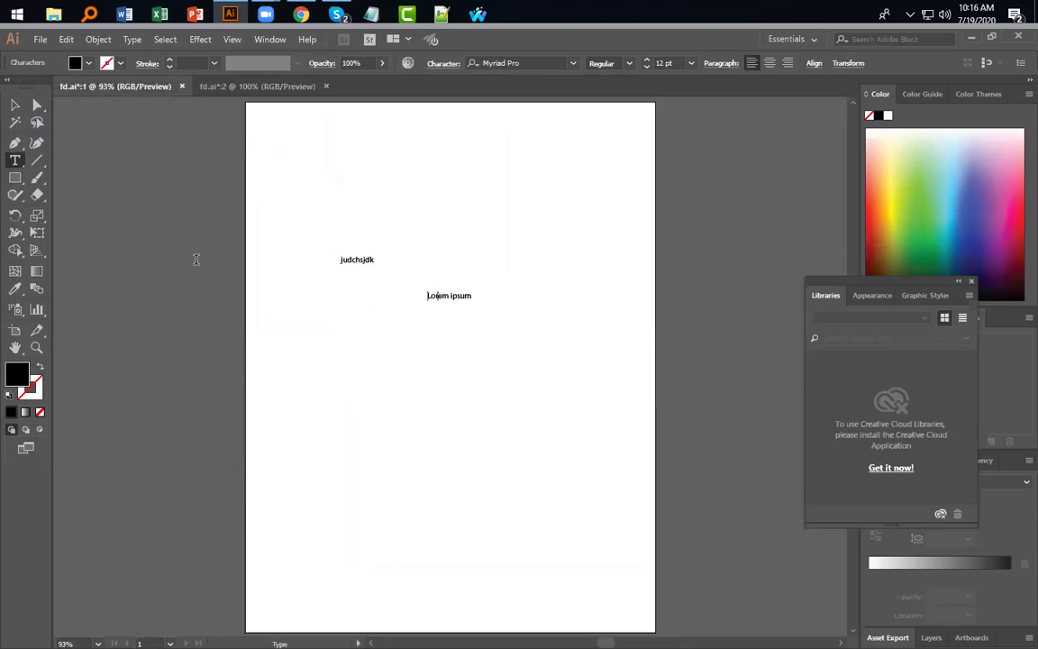
key("alt")
key("f")
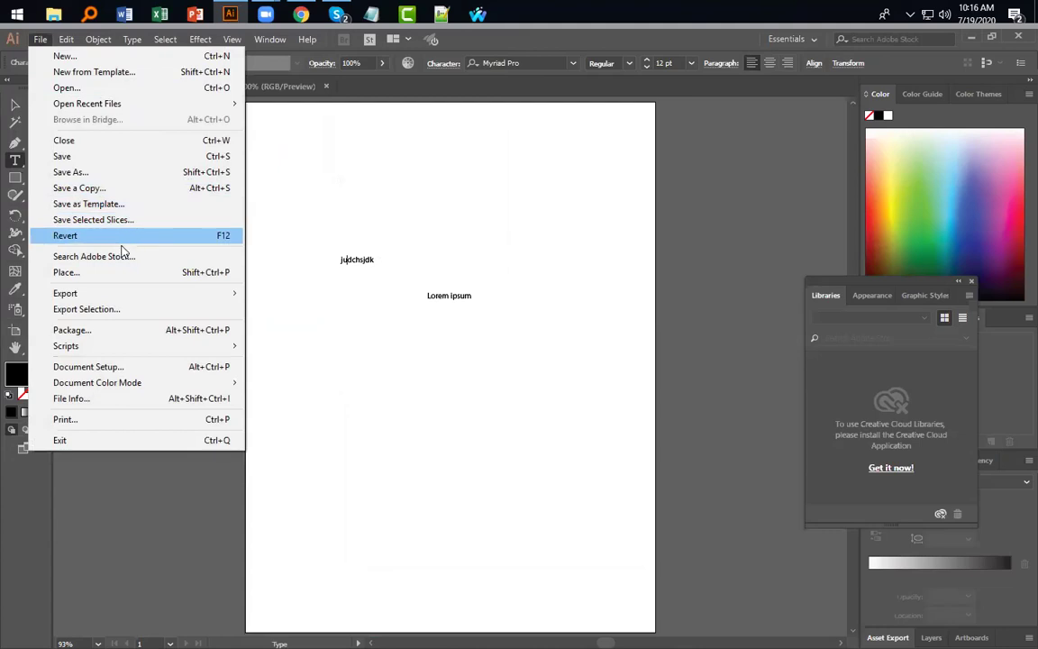
key("Escape")
key("ctrl+a")
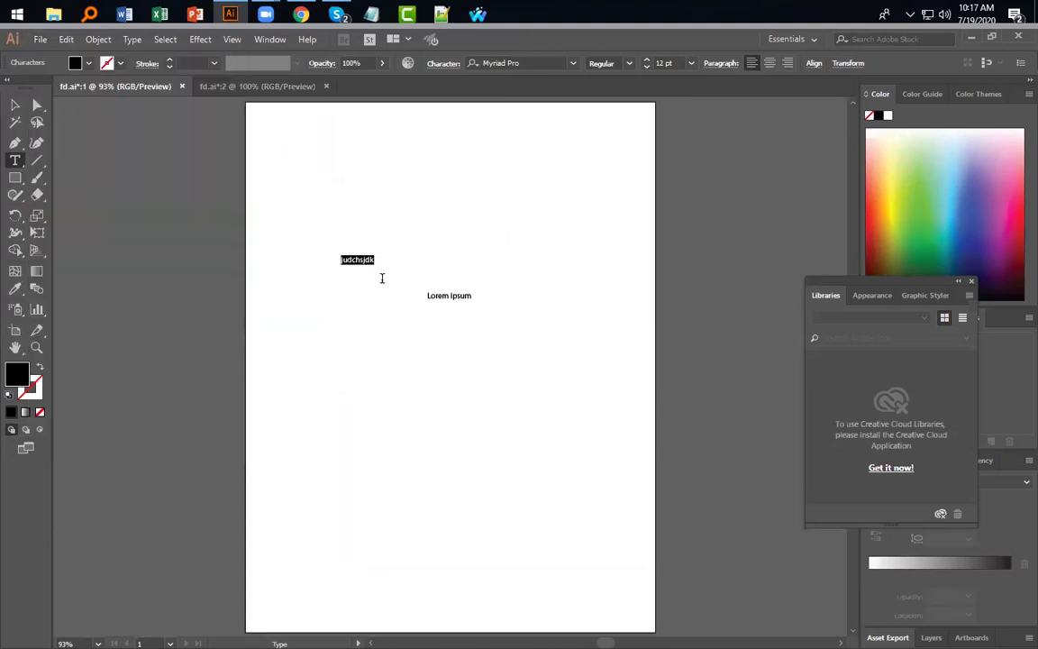
key("BackSpace")
Step: Save a copy of the document as "fd copy" on the Desktop with the default Illustrator CC options
left_click(40, 39)
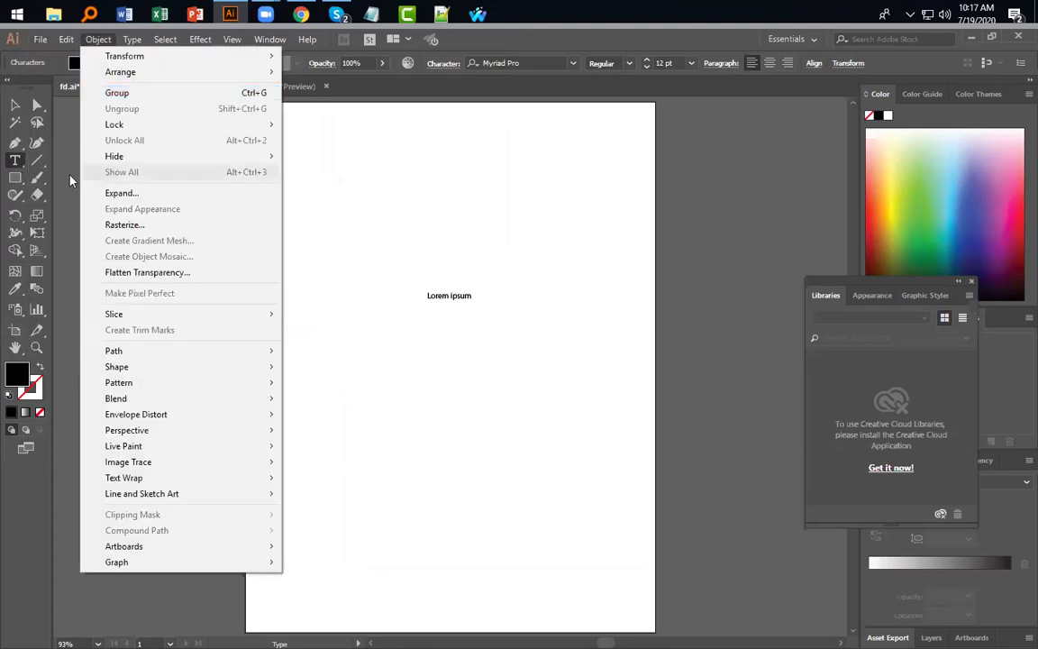
left_click(81, 189)
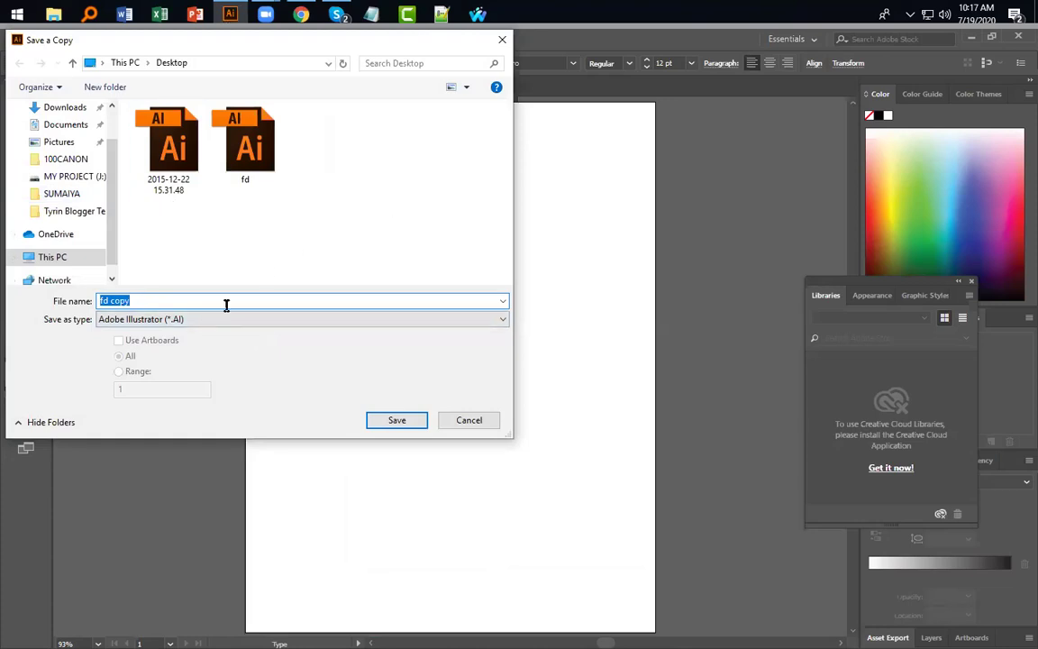
left_click(393, 422)
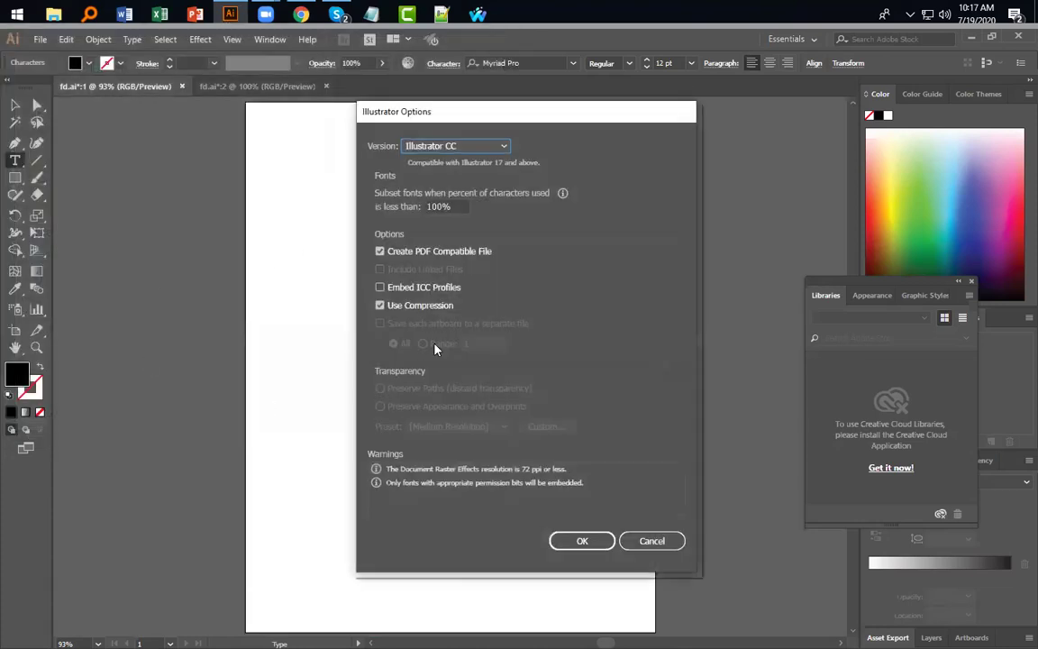
left_click(576, 539)
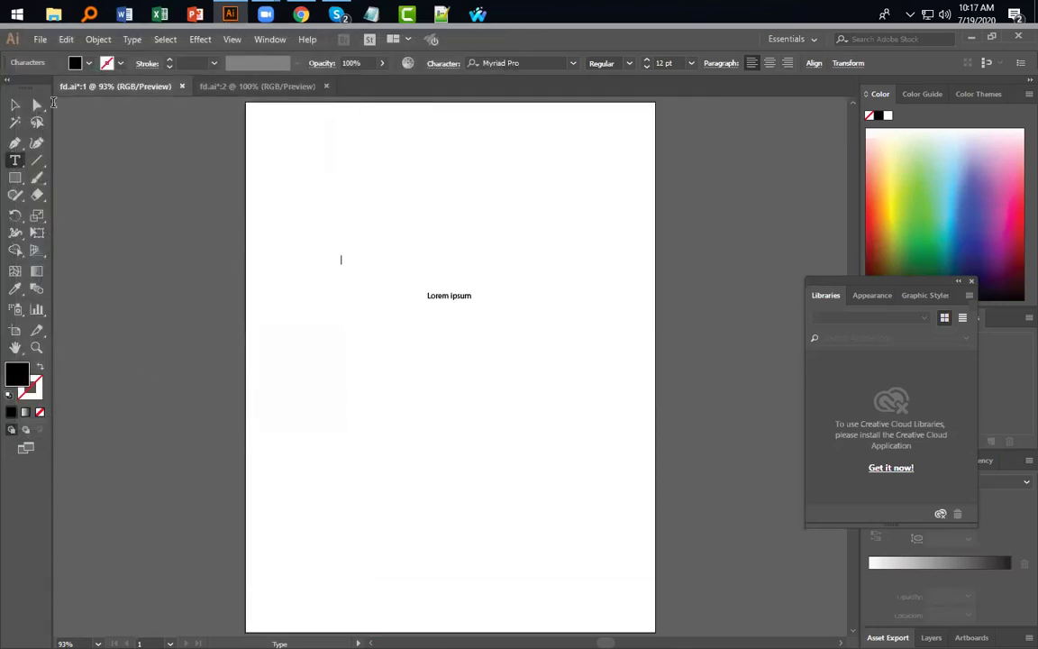
Step: Try to open the fd file from the Desktop again
left_click(41, 39)
left_click(28, 88)
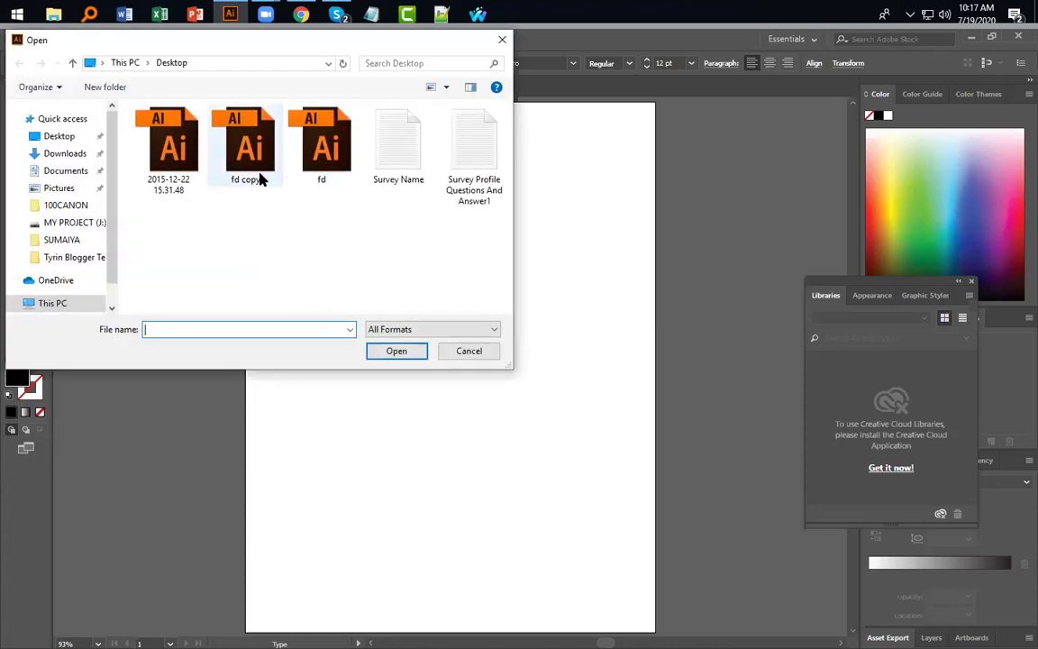
left_click(322, 172)
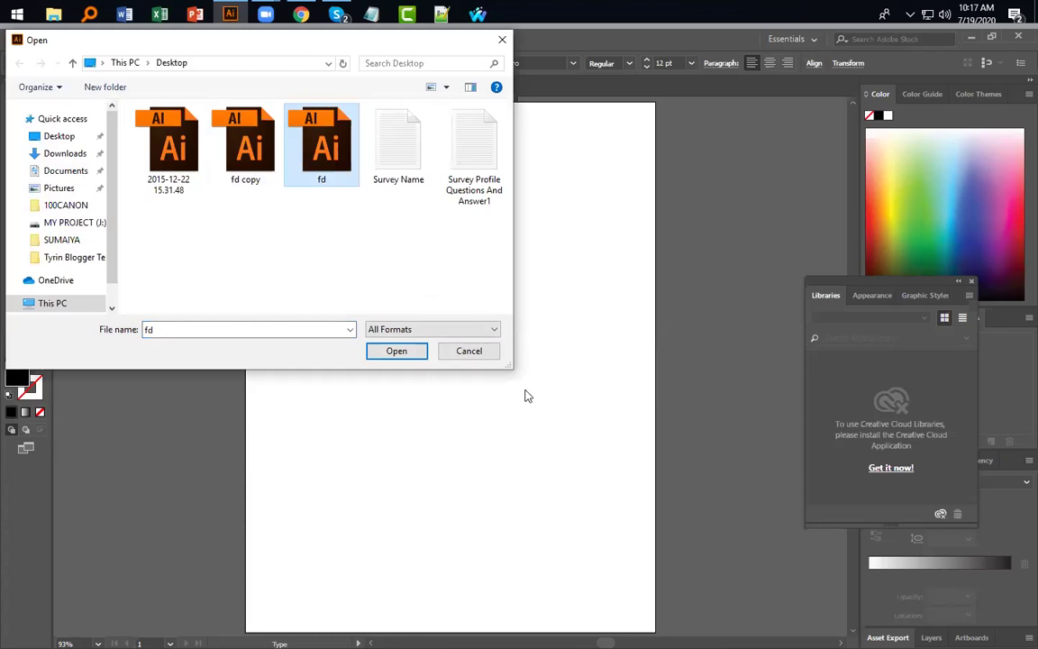
key("Return")
Step: View the settings for saving the document as an Illustrator template and cancel without saving
left_click(40, 39)
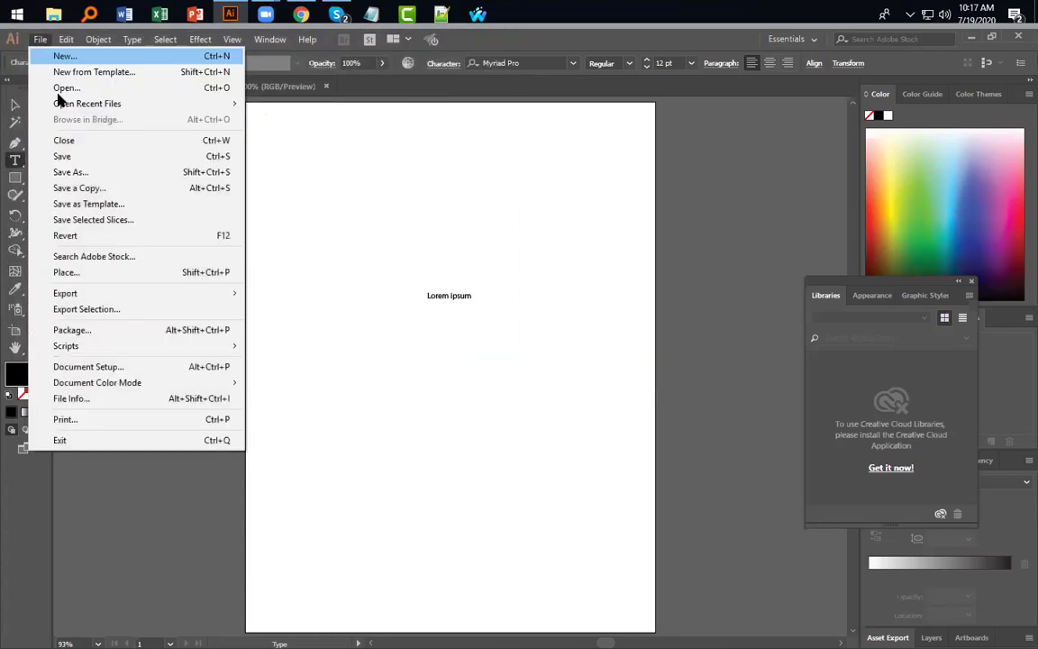
left_click(89, 204)
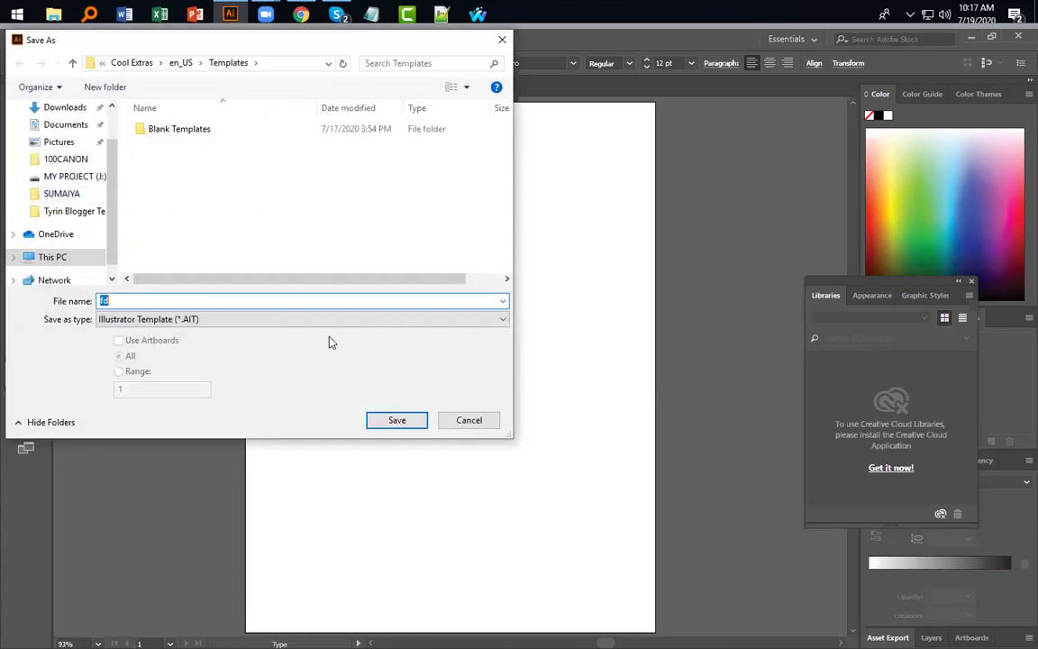
left_click(466, 423)
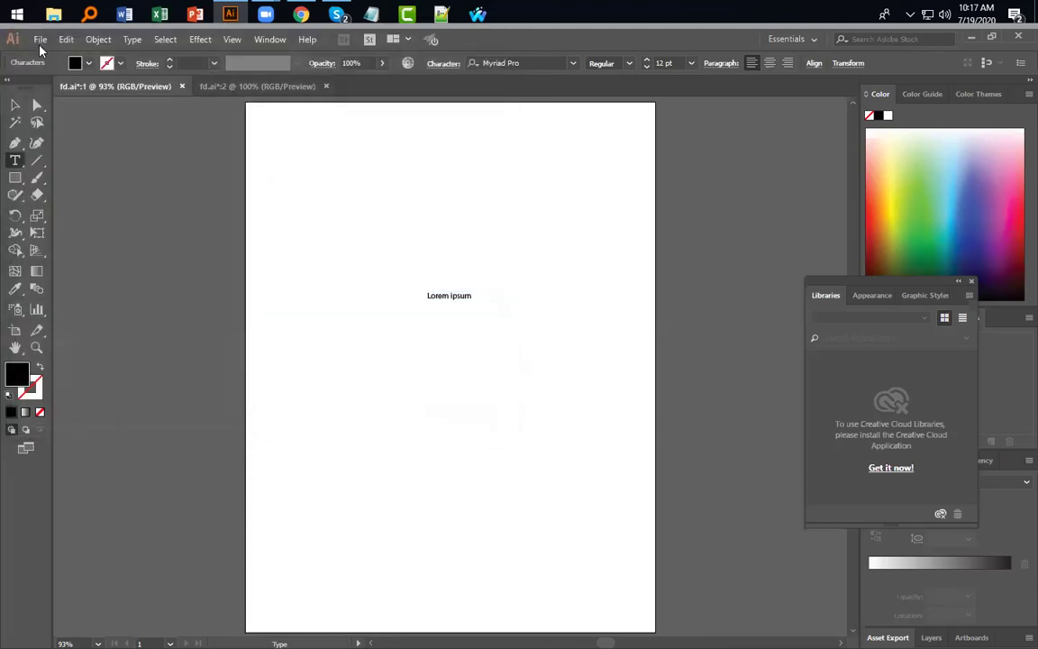
Step: Examine the file formats offered for exporting the fd document and cancel the export
left_click(40, 40)
mouse_move(64, 294)
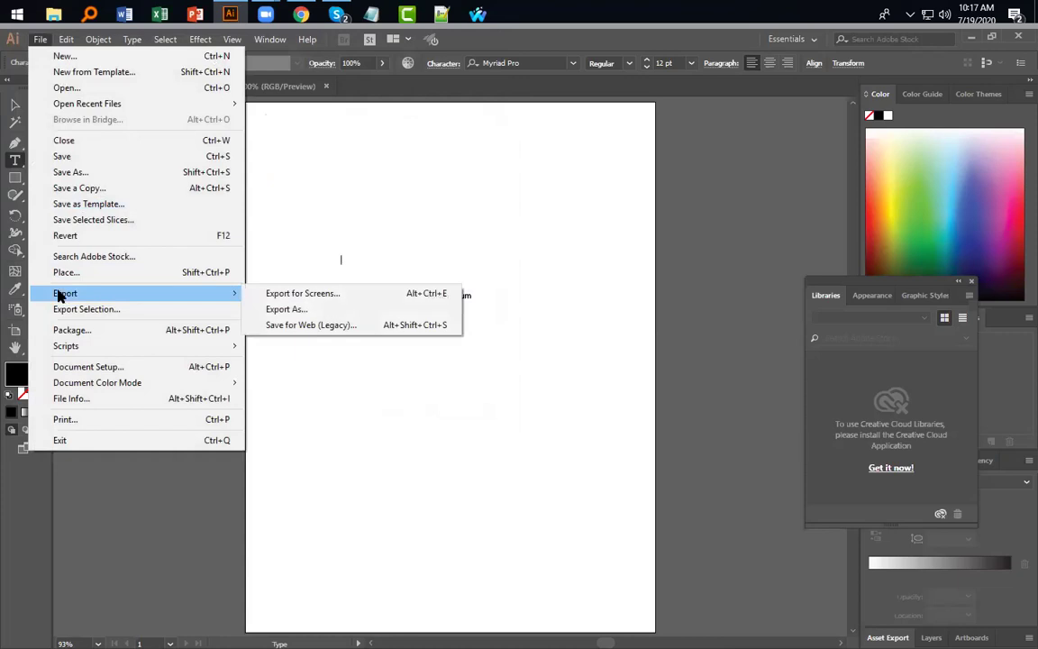
left_click(288, 308)
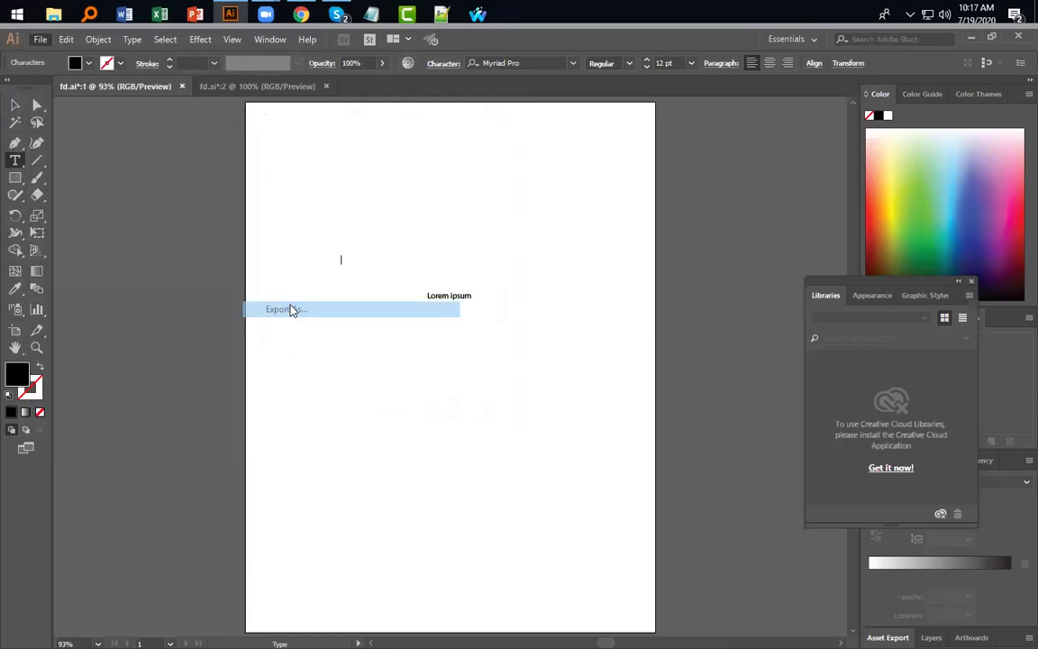
left_click(213, 321)
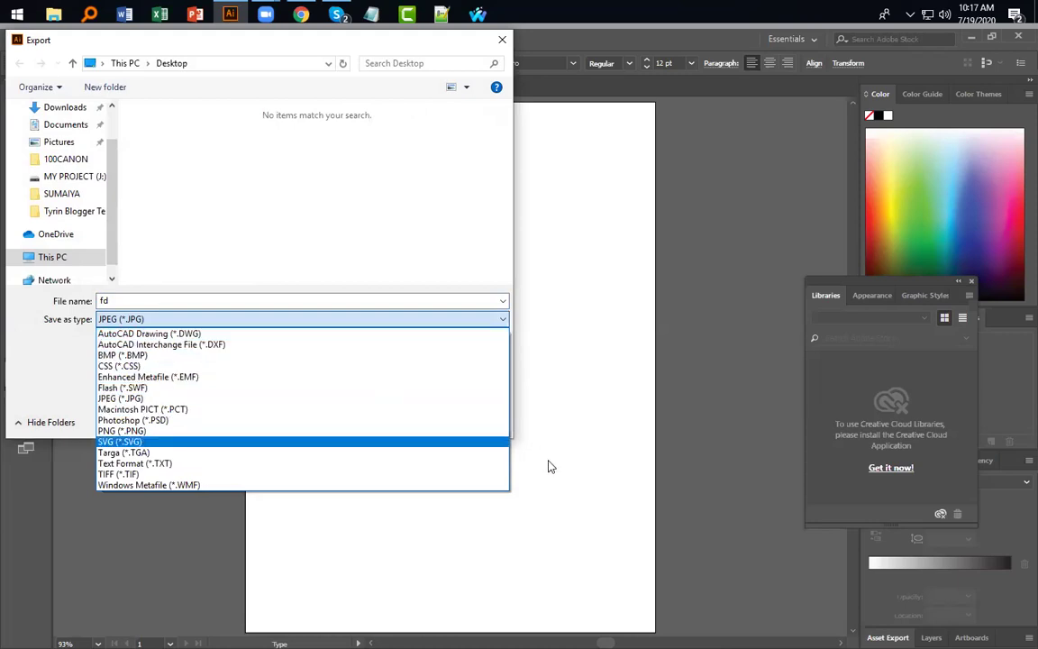
left_click(430, 453)
left_click(468, 420)
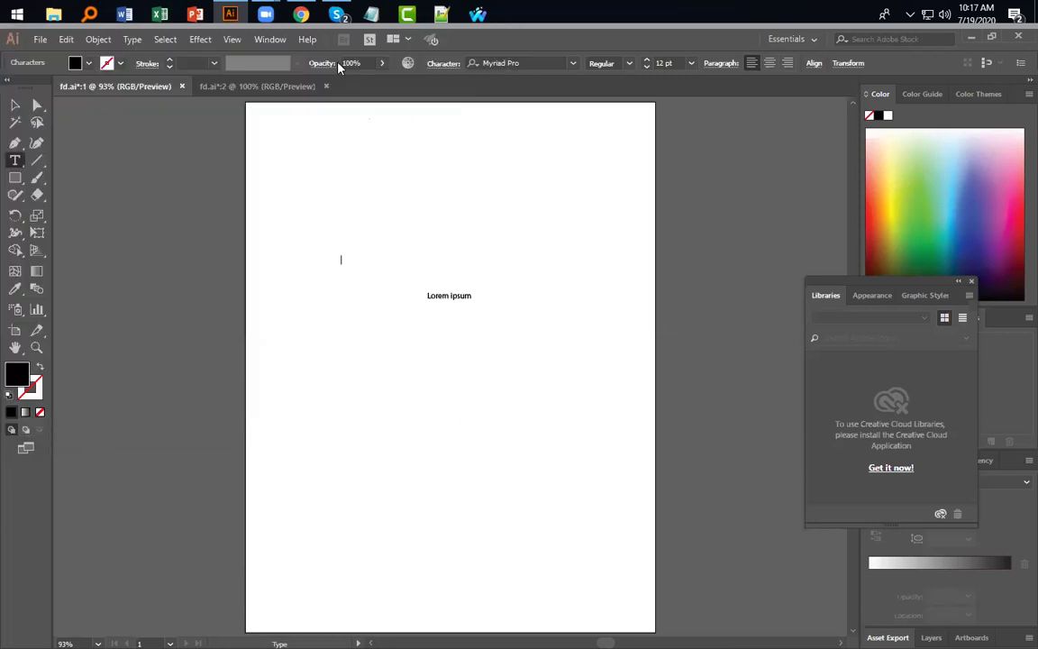
Step: Switch to Chrome and examine the video thumbnails suggested beside the open YouTube video
left_click(301, 15)
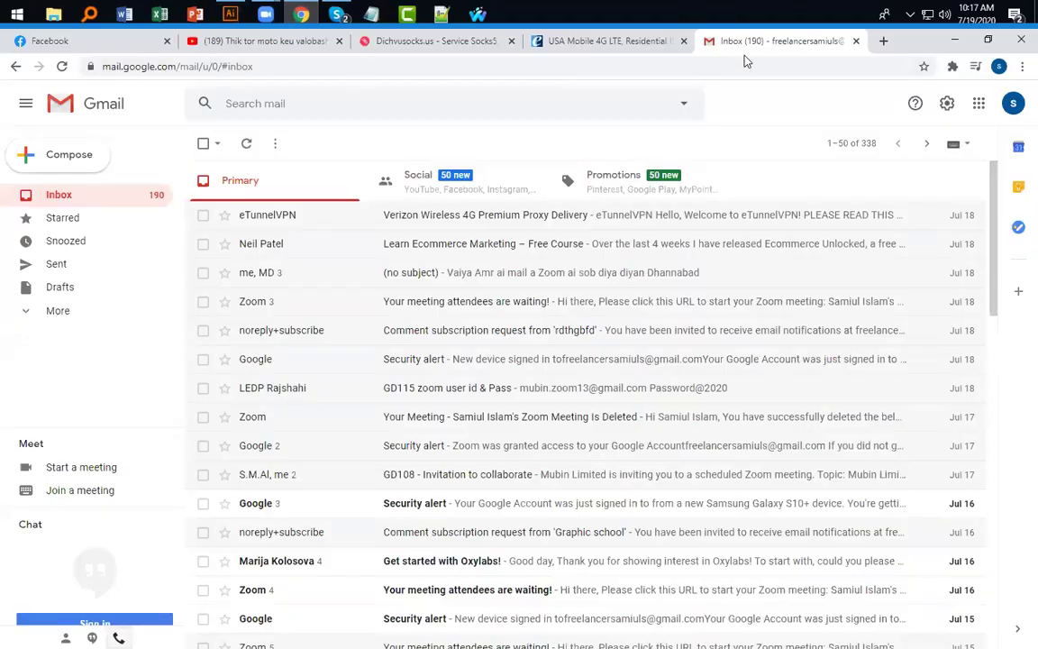
left_click(882, 42)
left_click(216, 44)
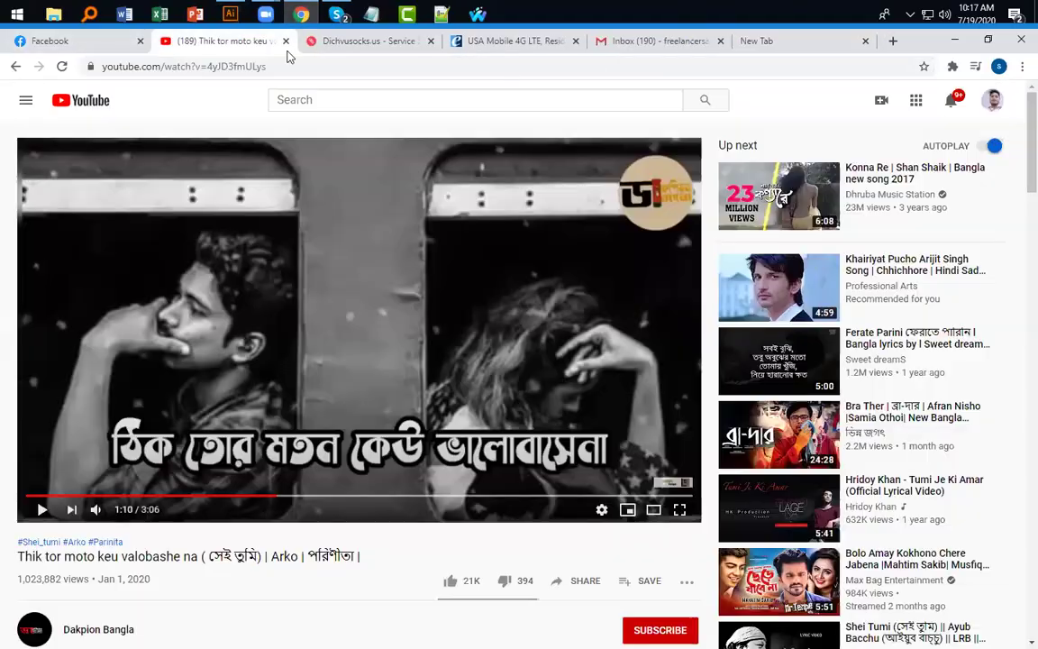
scroll(811, 419, "down", 3)
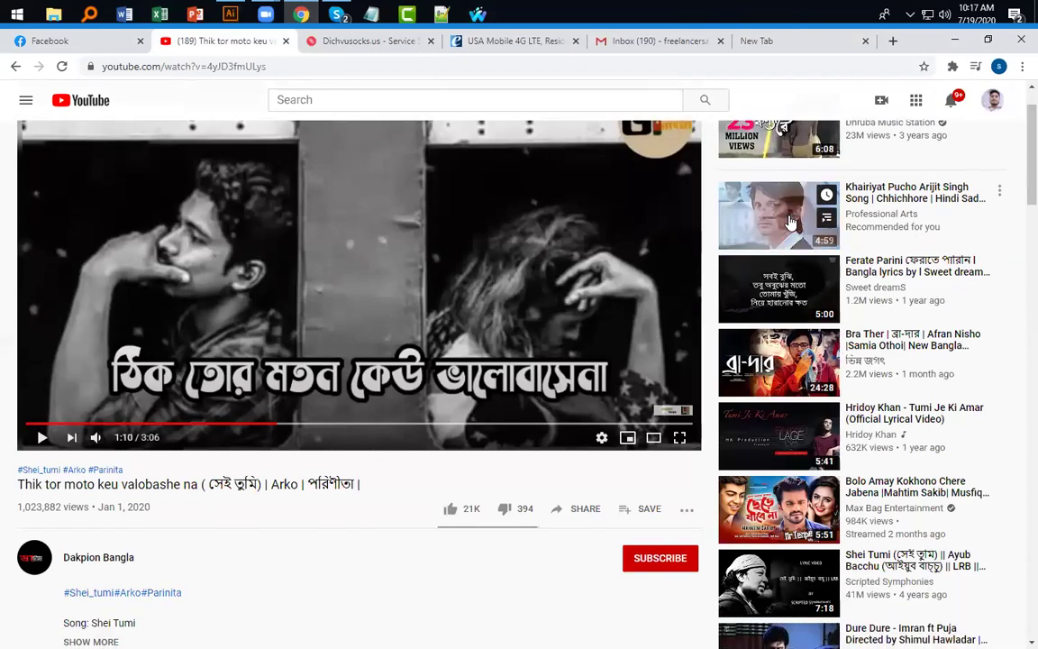
scroll(766, 270, "up", 3)
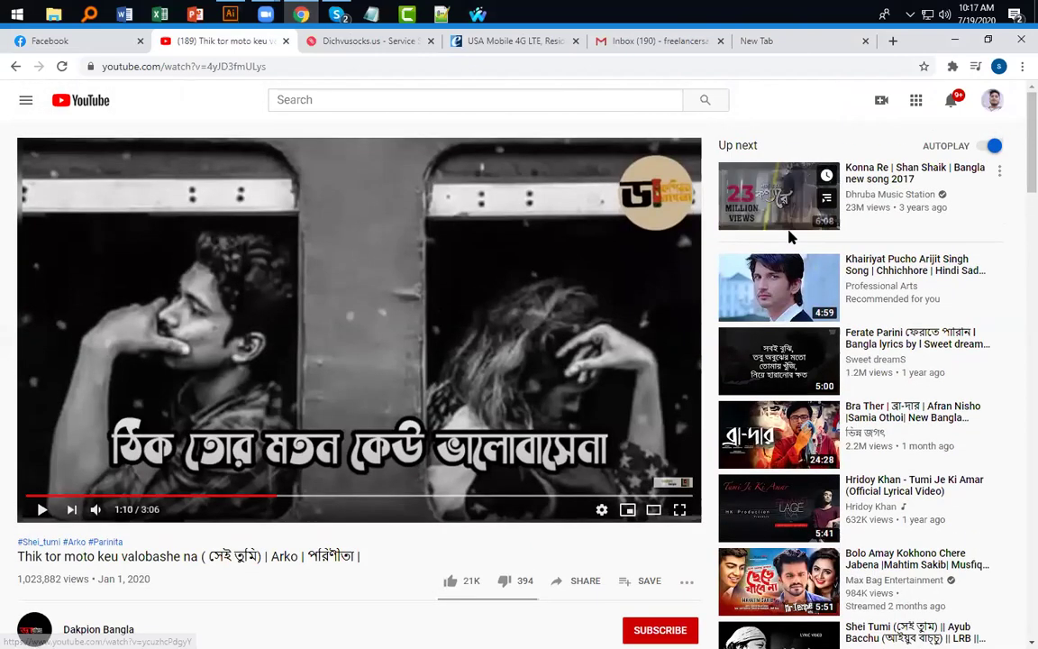
left_click(779, 40)
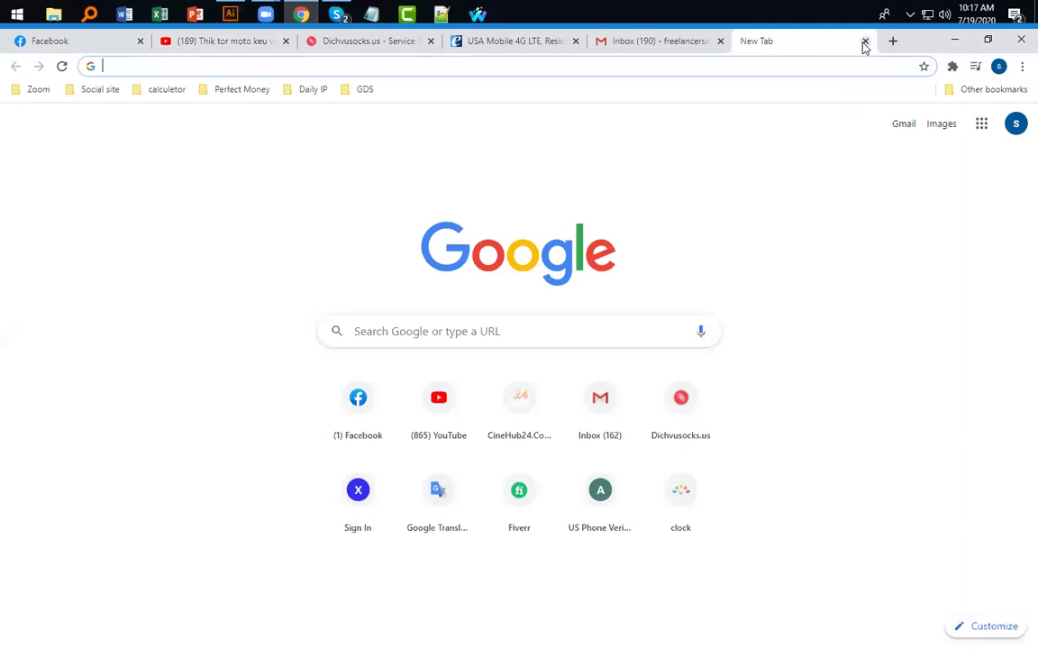
left_click(865, 40)
key("ctrl+2")
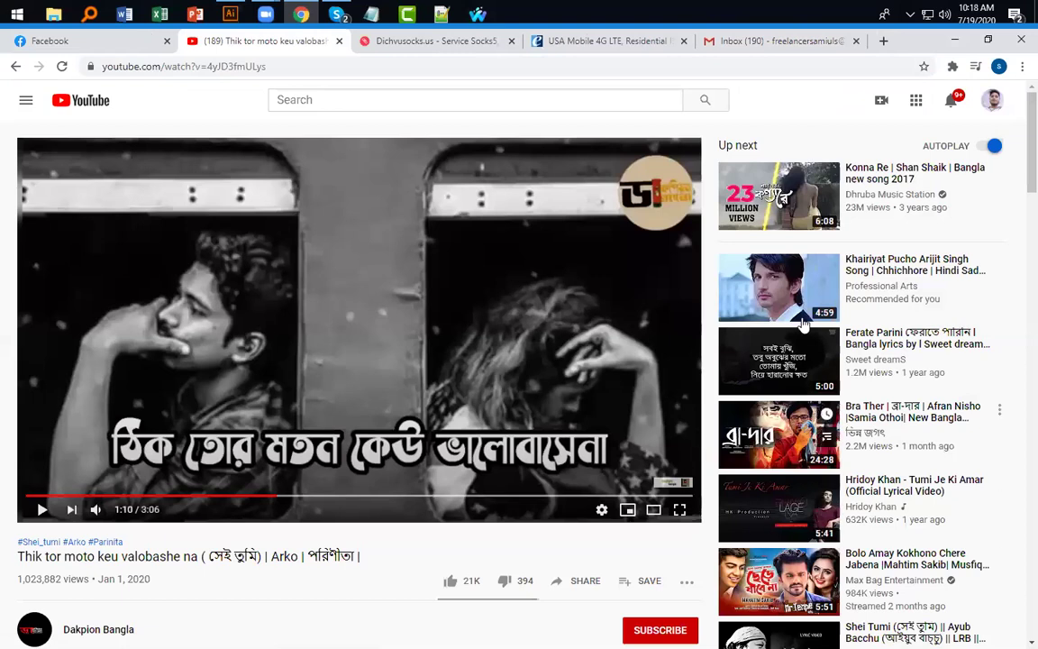
mouse_move(759, 350)
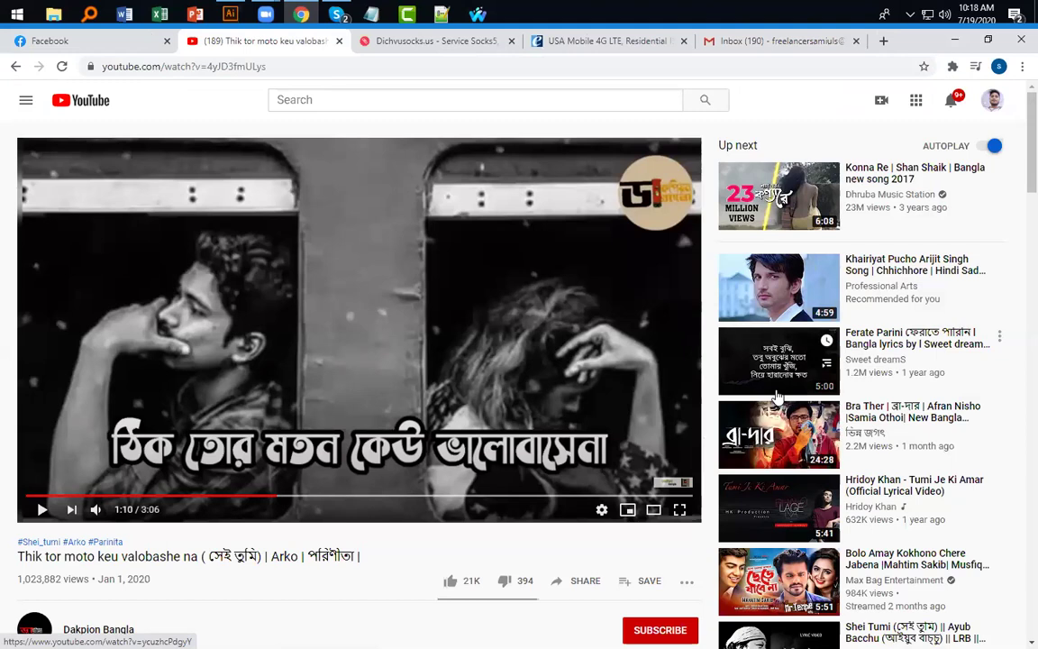
mouse_move(958, 460)
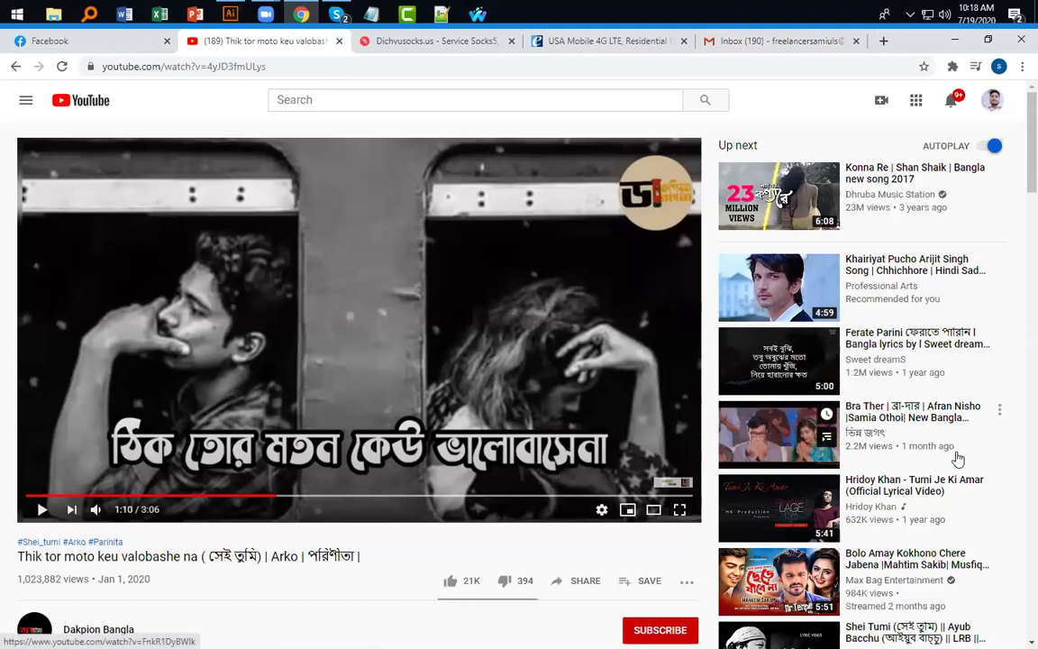
Step: Switch back to Illustrator and delete the "Lorem ipsum" text from the fd document
left_click(226, 14)
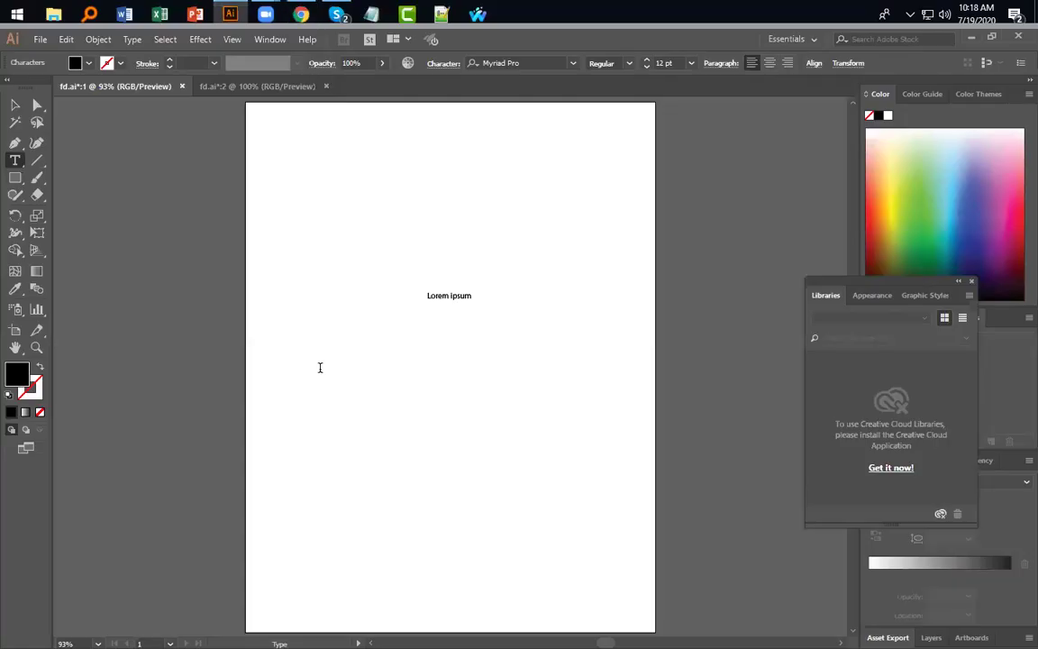
key("Escape")
left_click(460, 302)
left_click(461, 300)
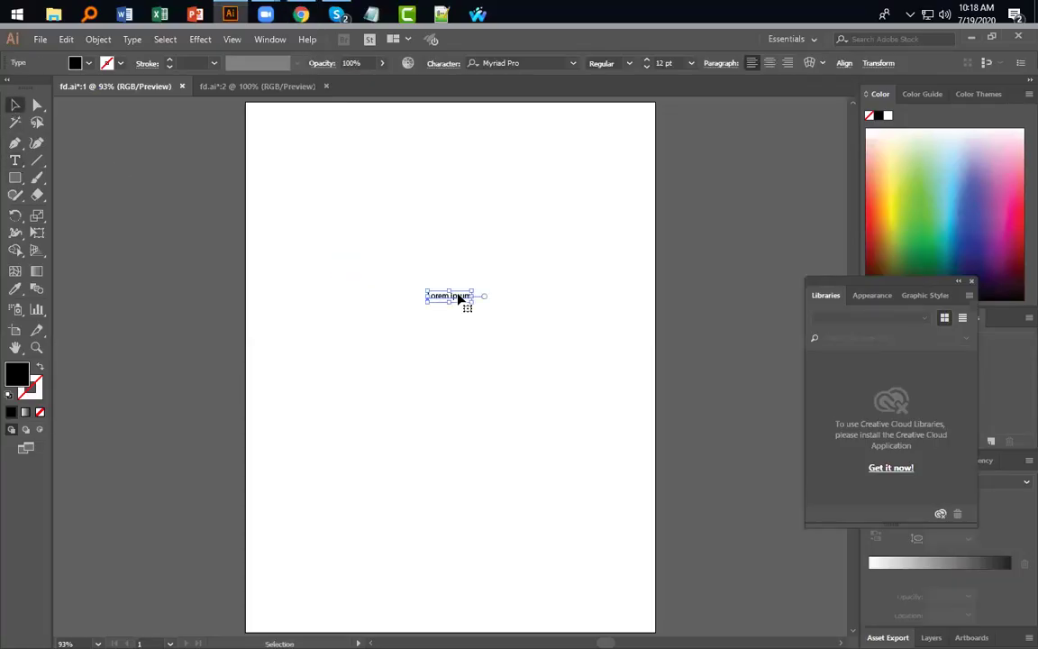
key("Delete")
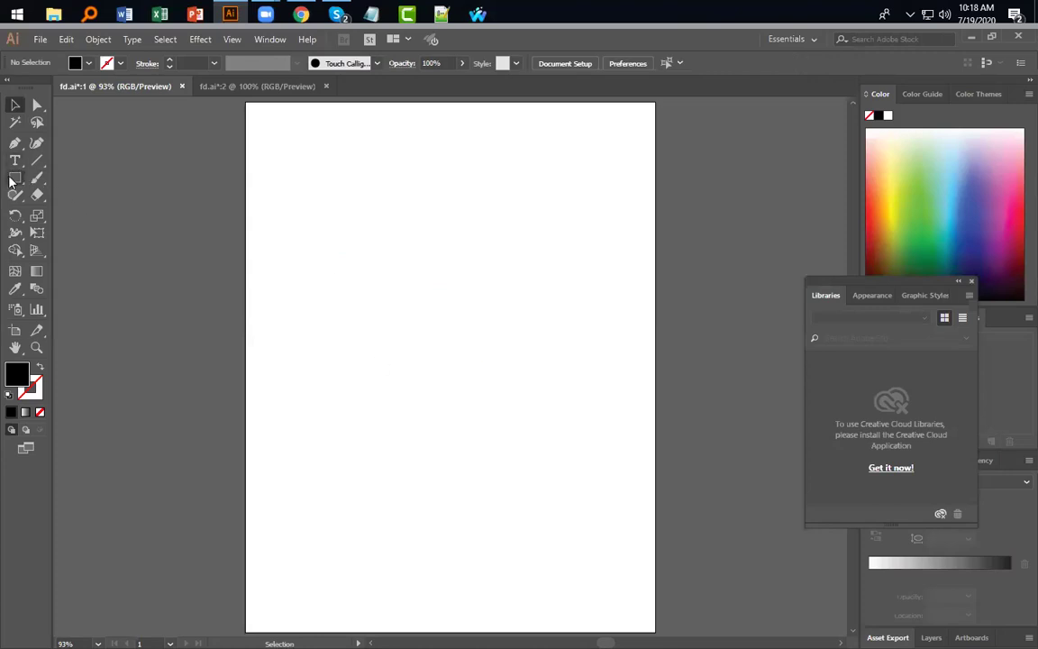
Step: Draw a rectangle about 419 by 270 pt around the middle of the artboard with the Rectangle tool
left_click(15, 177)
left_click(294, 293)
left_click(486, 370)
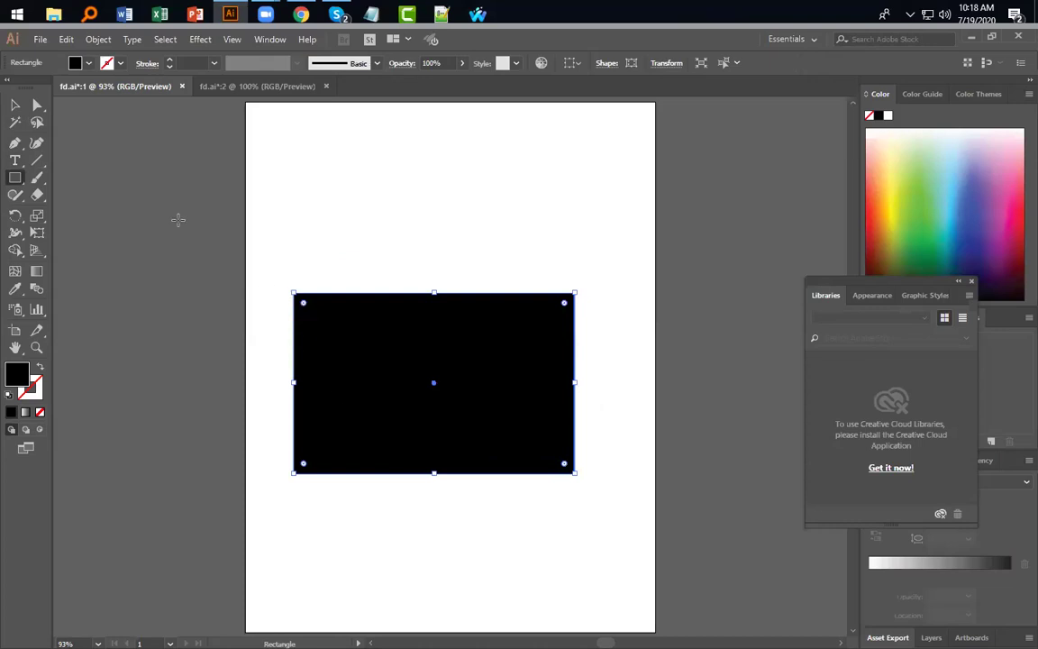
Step: Change the rectangle's fill to a light yellow picked from the color spectrum
left_click(88, 65)
left_click(88, 65)
left_click(89, 65)
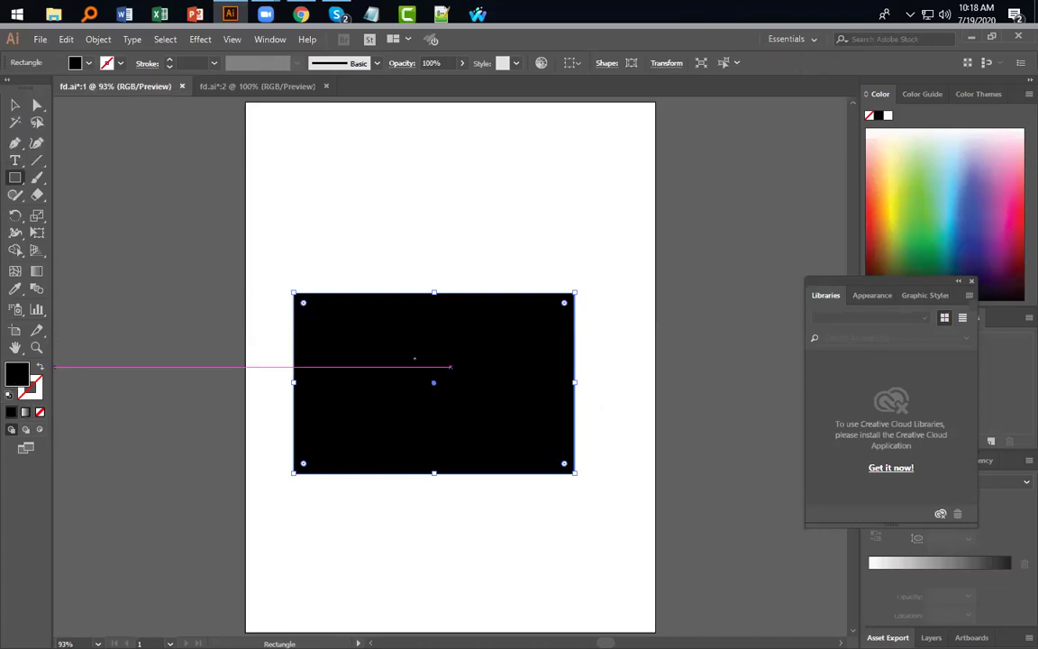
left_click(897, 208)
left_click(920, 200)
left_click(991, 197)
left_click_drag(991, 197, 896, 182)
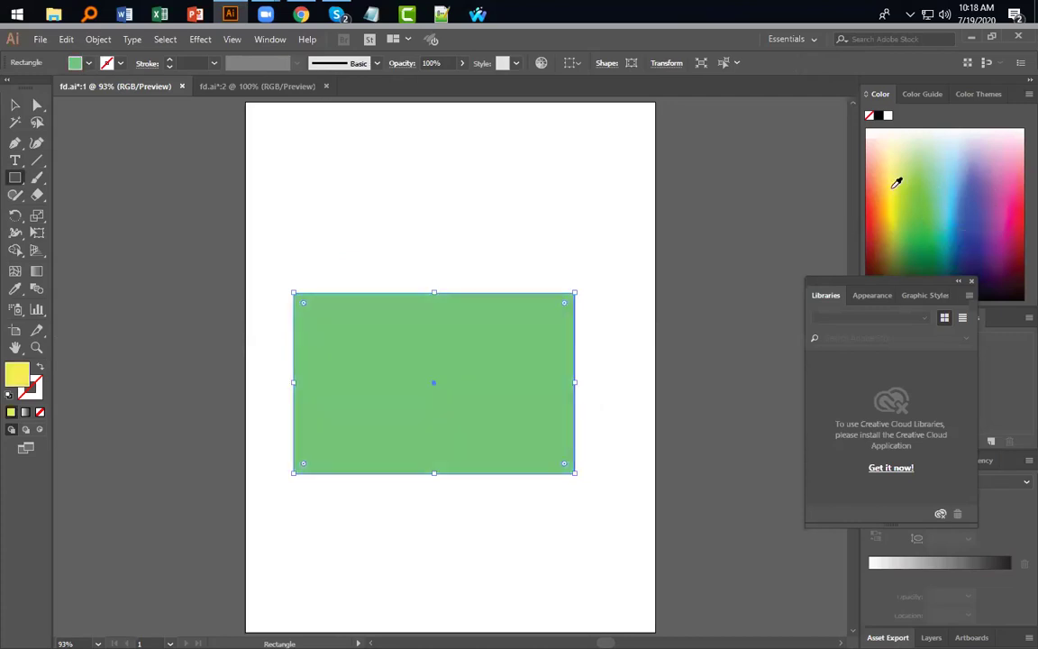
Step: Stretch the yellow rectangle to the artboard's full 612 pt width, about 285 pt high, and collapse the floating Libraries panel group
left_click(15, 105)
left_click_drag(291, 290, 246, 277)
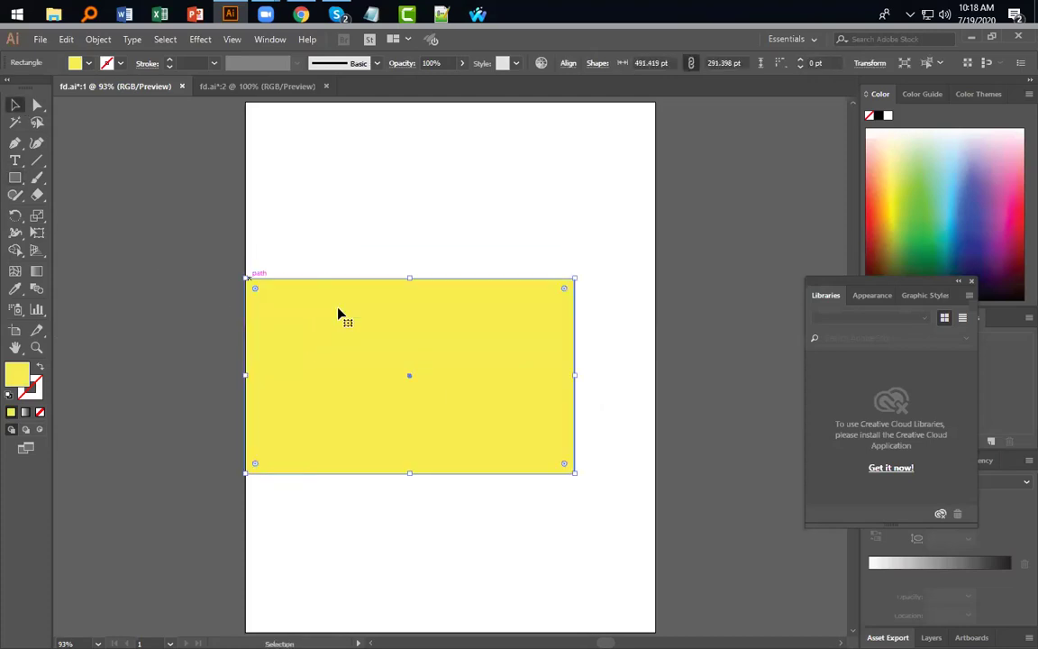
left_click_drag(574, 278, 655, 283)
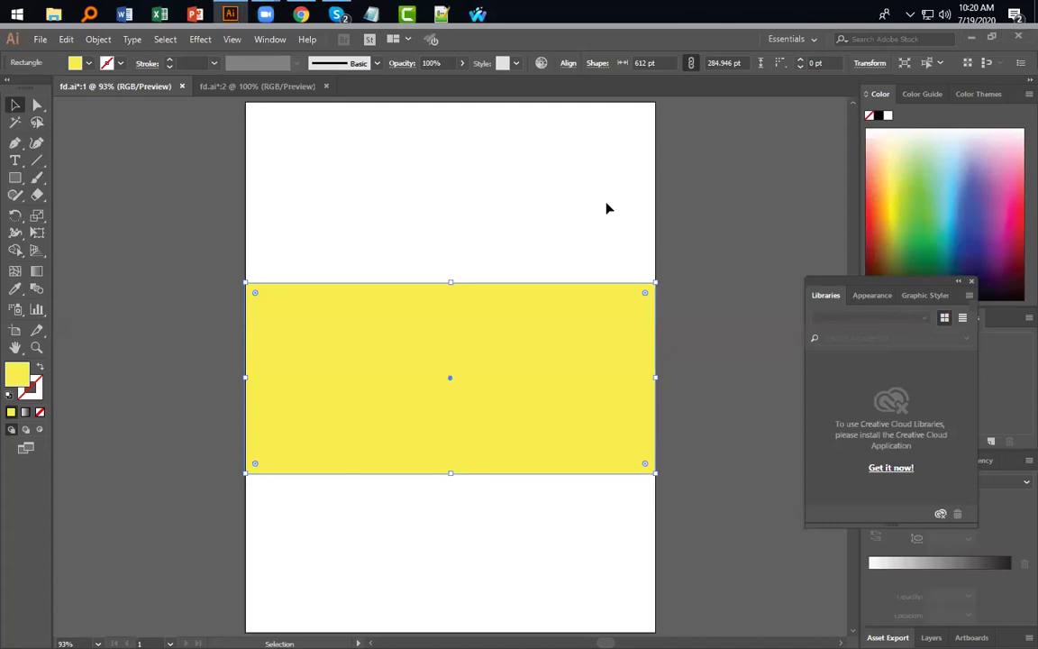
left_click(959, 281)
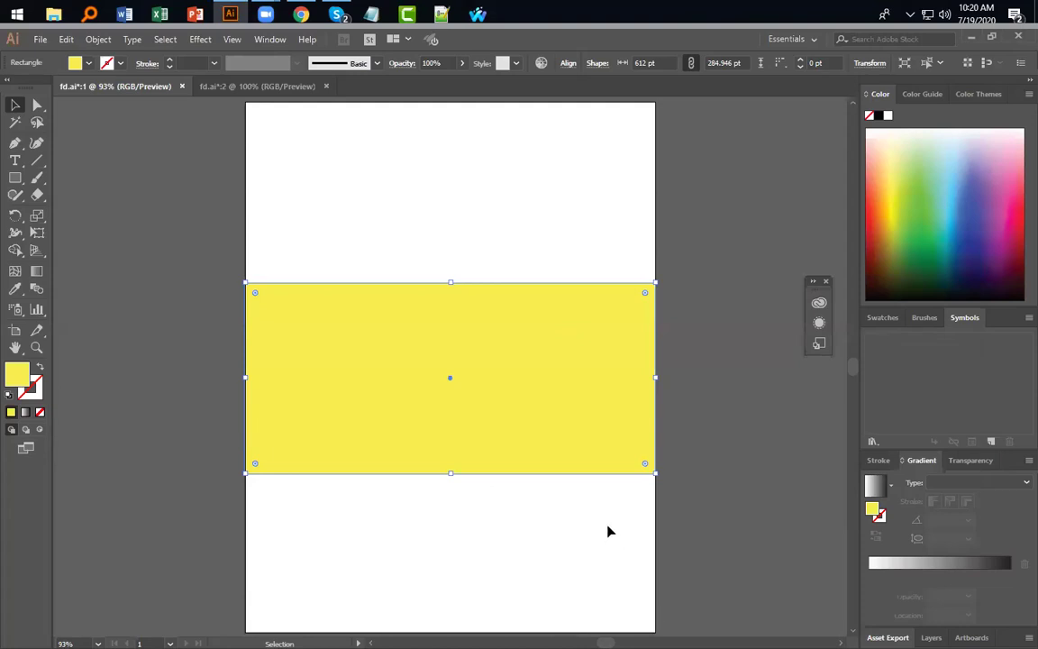
left_click(458, 577)
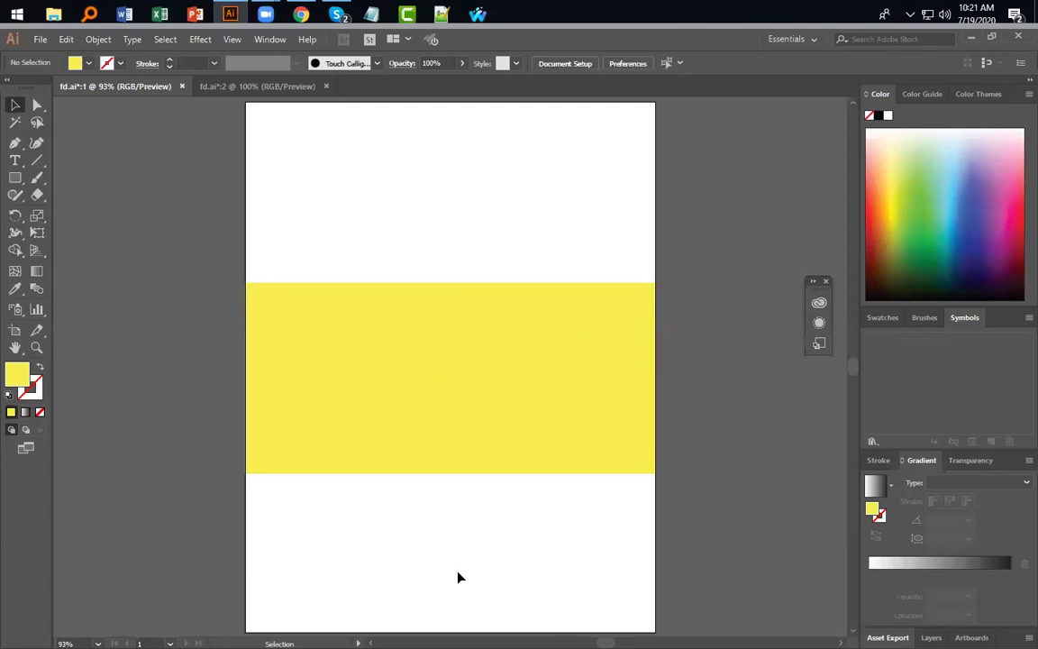
left_click(432, 407)
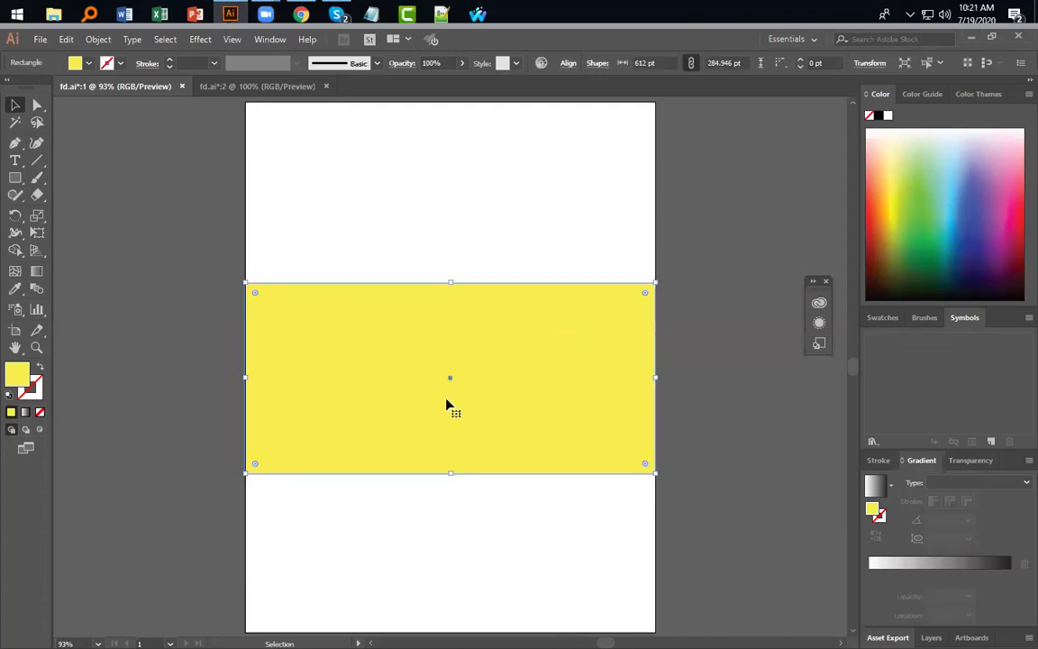
left_click(41, 40)
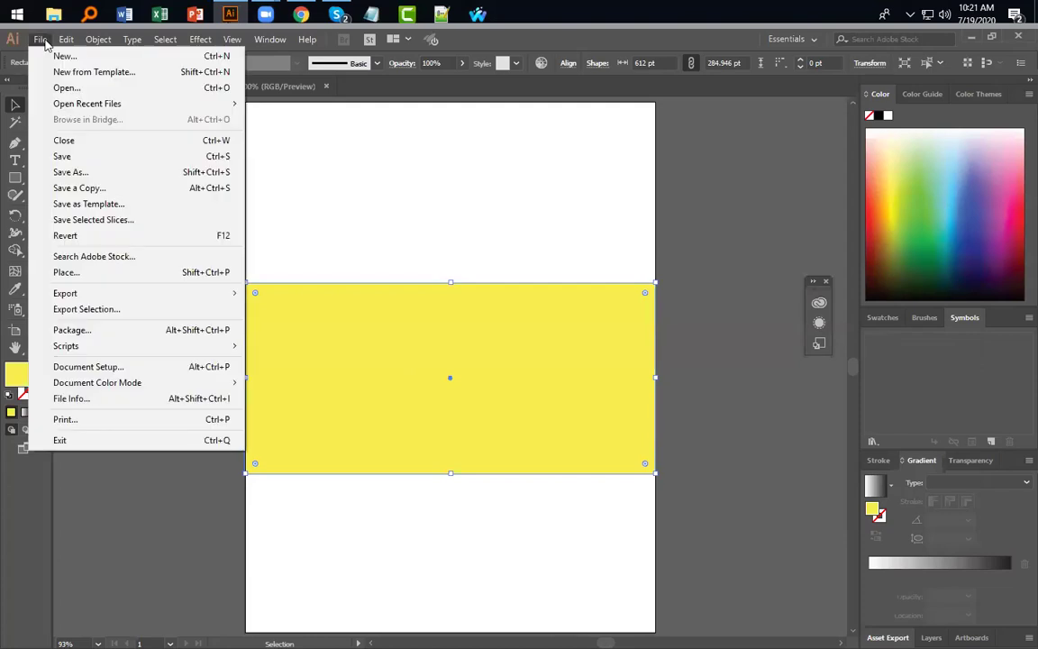
left_click(345, 510)
left_click(433, 373)
left_click(14, 160)
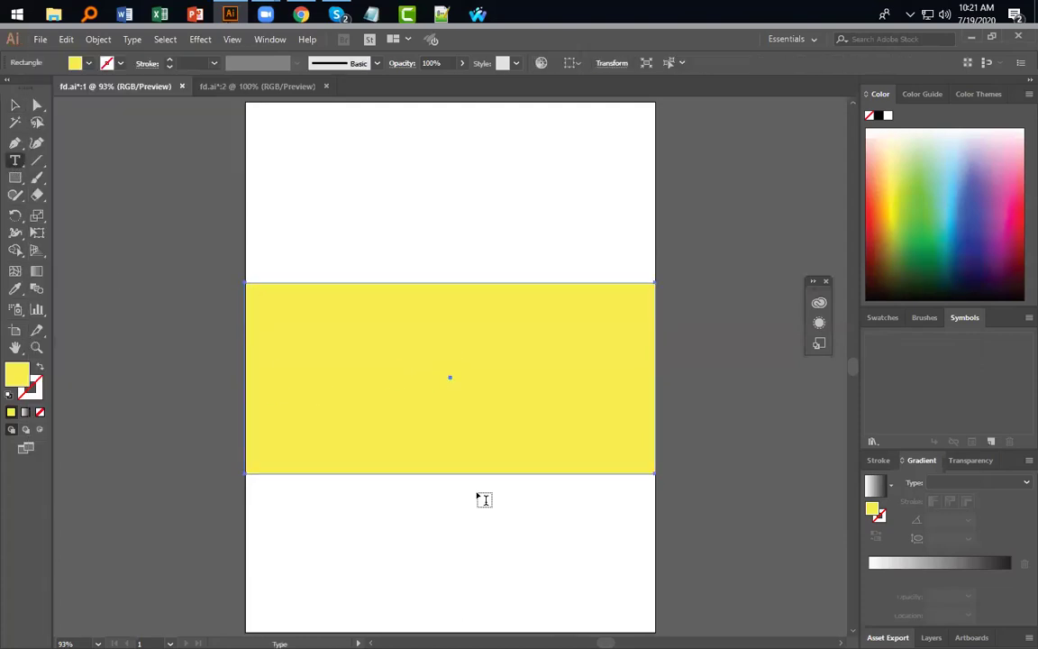
left_click(326, 393)
key("ctrl+z")
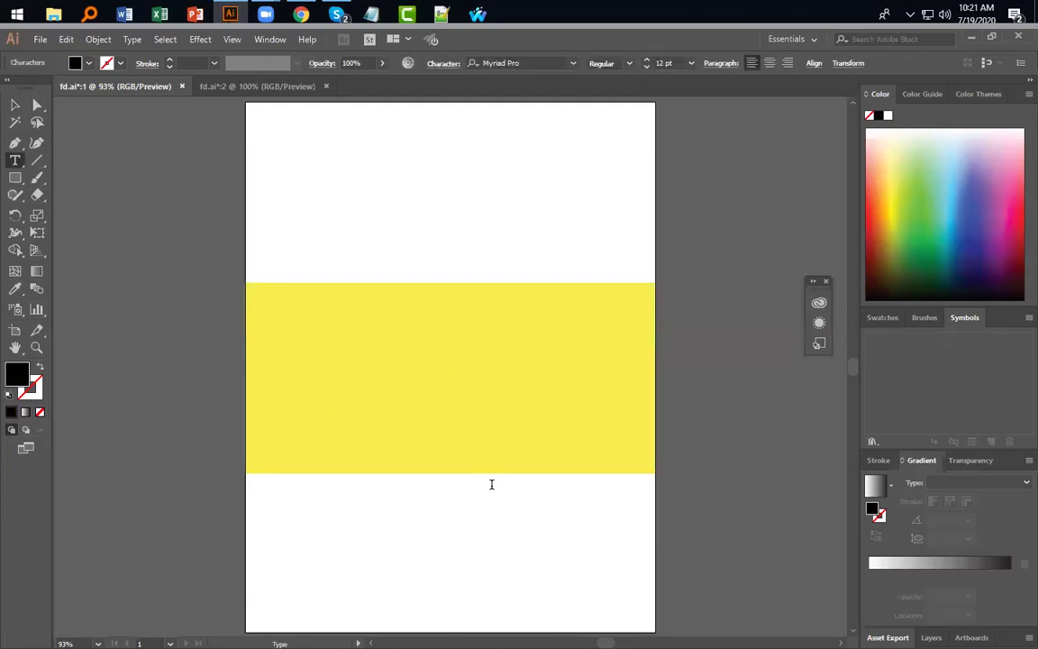
left_click(66, 39)
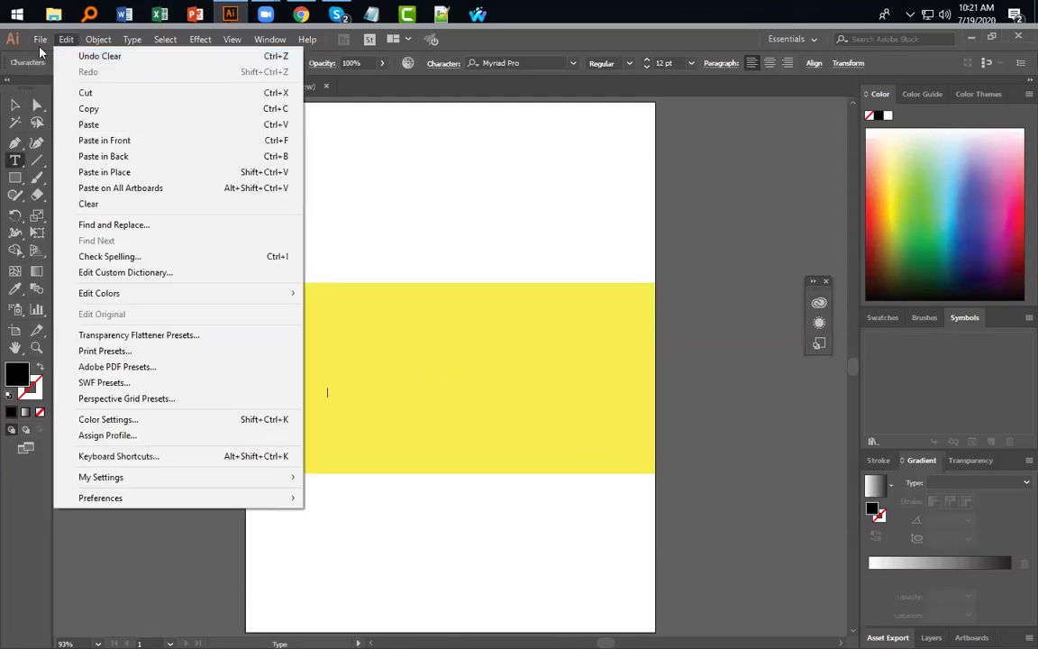
Step: Set up a new Print document 1280 pixels wide and 720 pixels high in CMYK Color mode
left_click(40, 39)
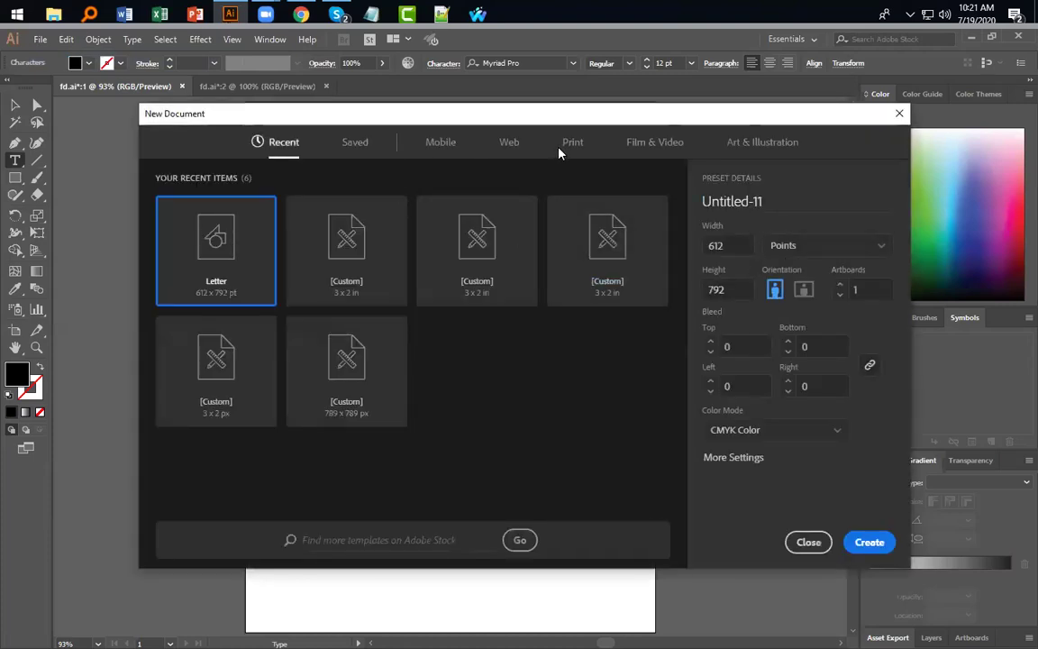
left_click(573, 141)
left_click(749, 241)
type("1")
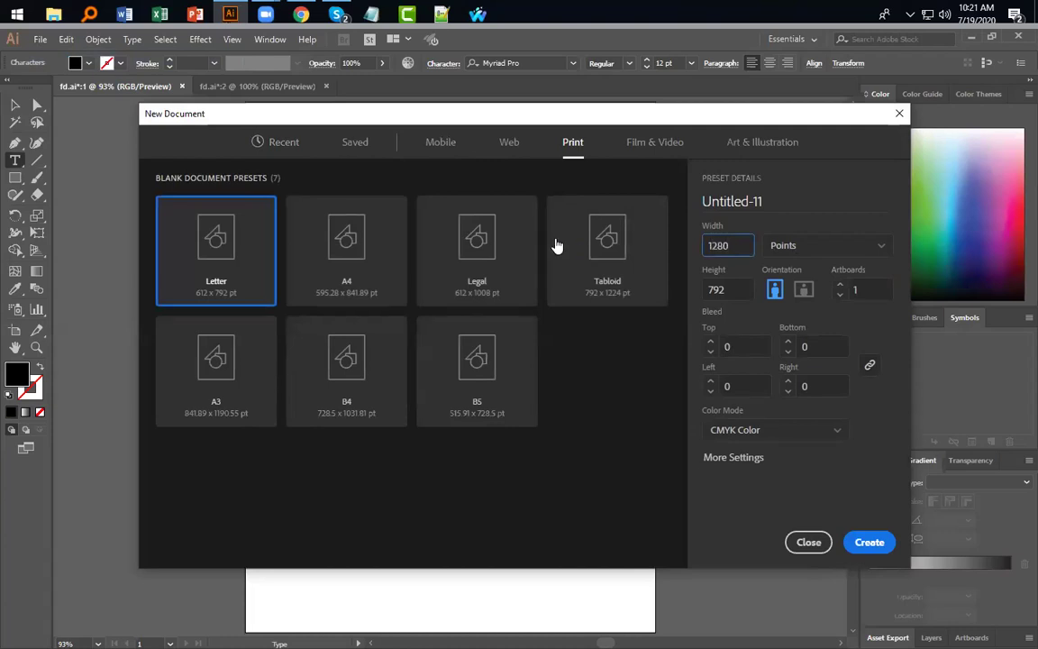
key("Tab")
type("72")
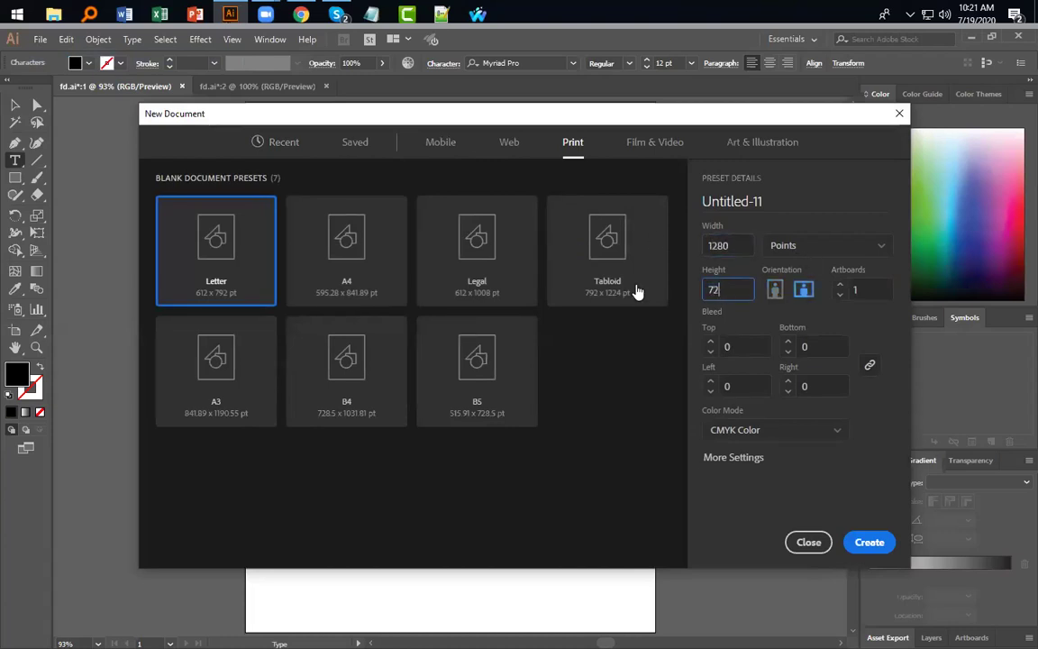
left_click(785, 250)
left_click(788, 391)
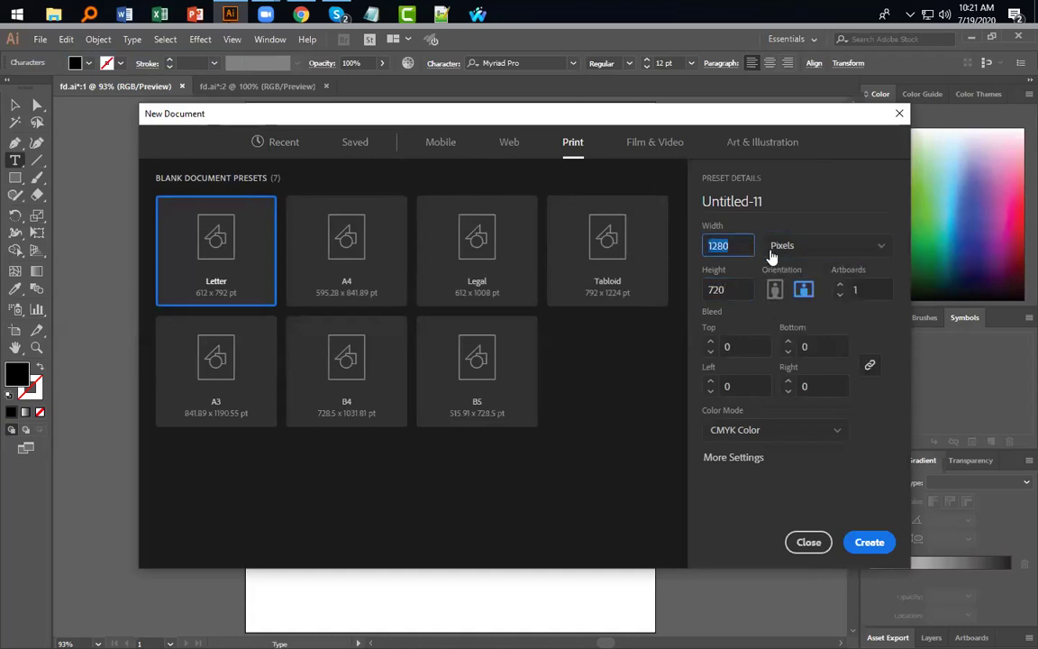
left_click(773, 250)
left_click(919, 345)
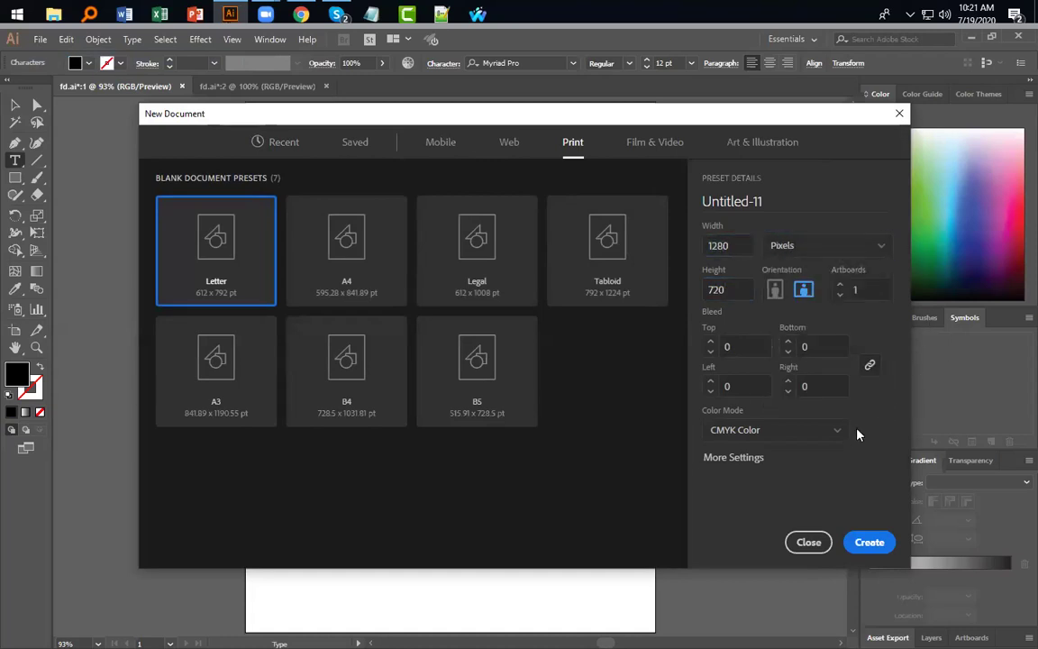
Step: Create the new document and move the collapsed floating panel group off the artboard, over the color spectrum
left_click(869, 541)
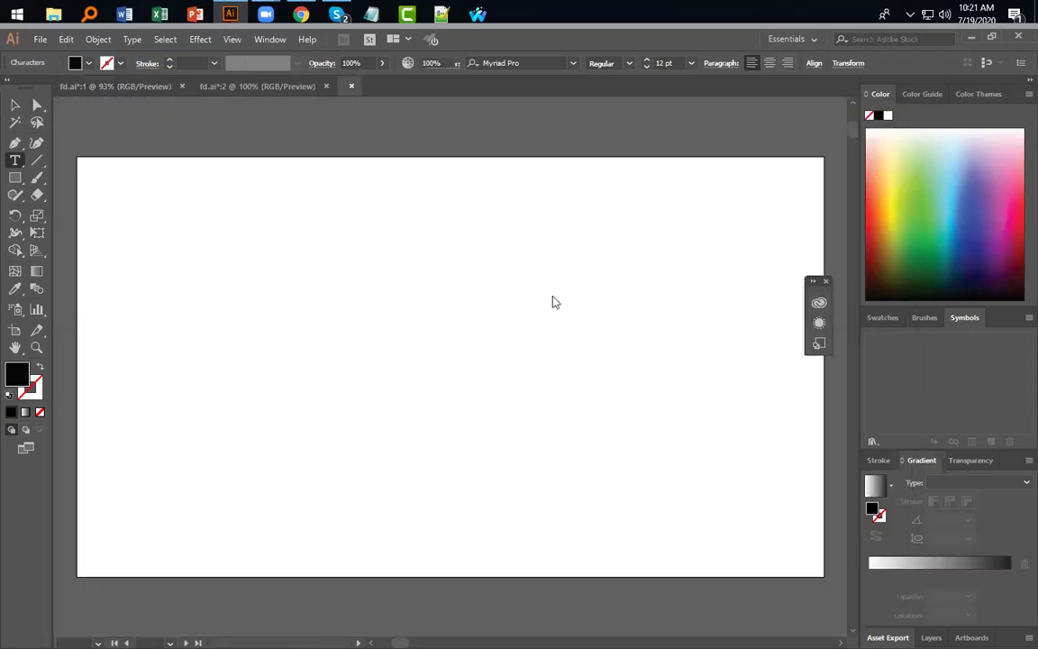
left_click(818, 303)
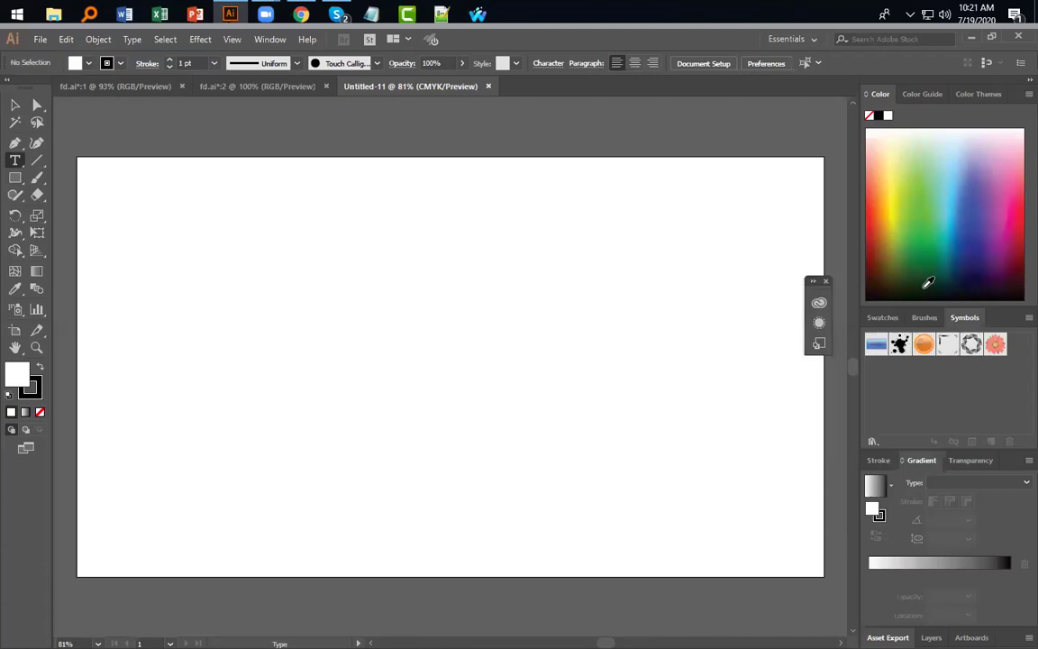
left_click_drag(814, 282, 960, 254)
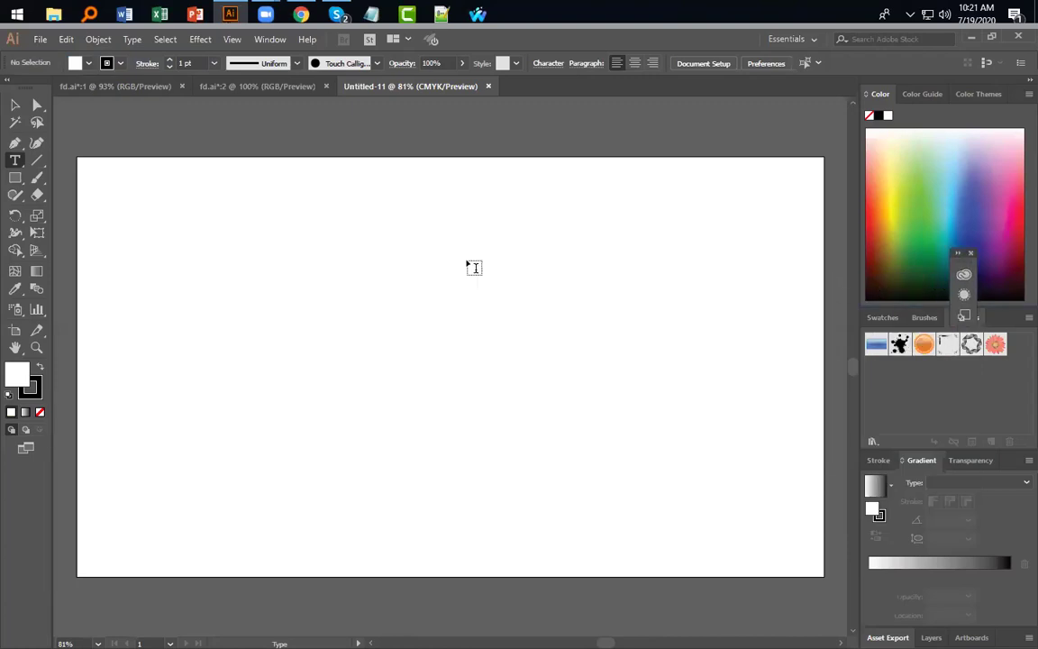
Step: Create a rectangle 1280 px wide and 720 px high
left_click(16, 176)
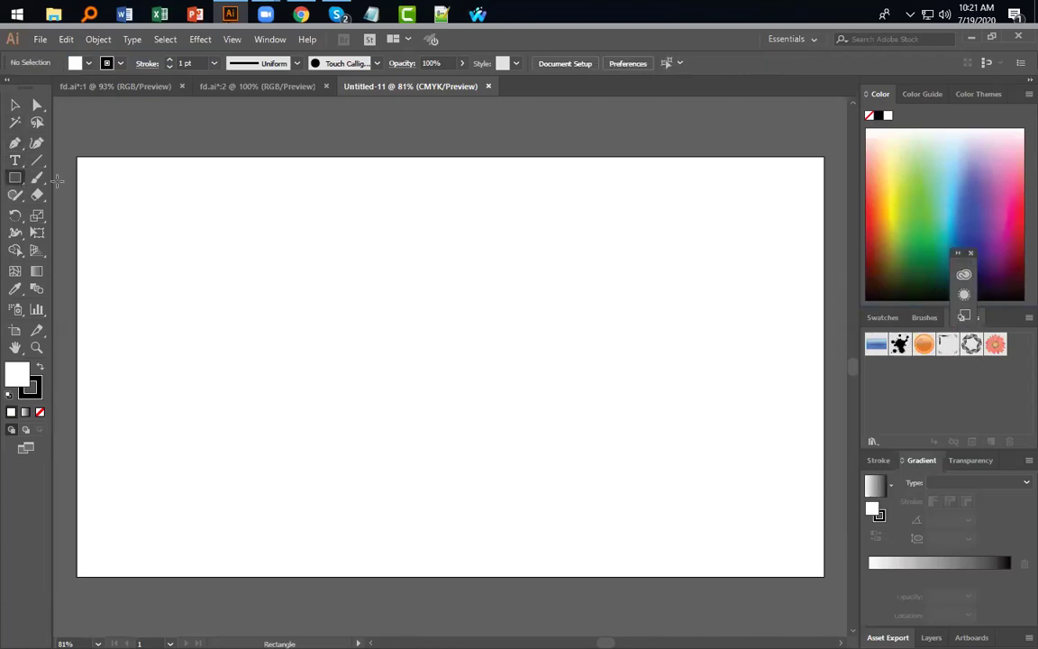
left_click(87, 177)
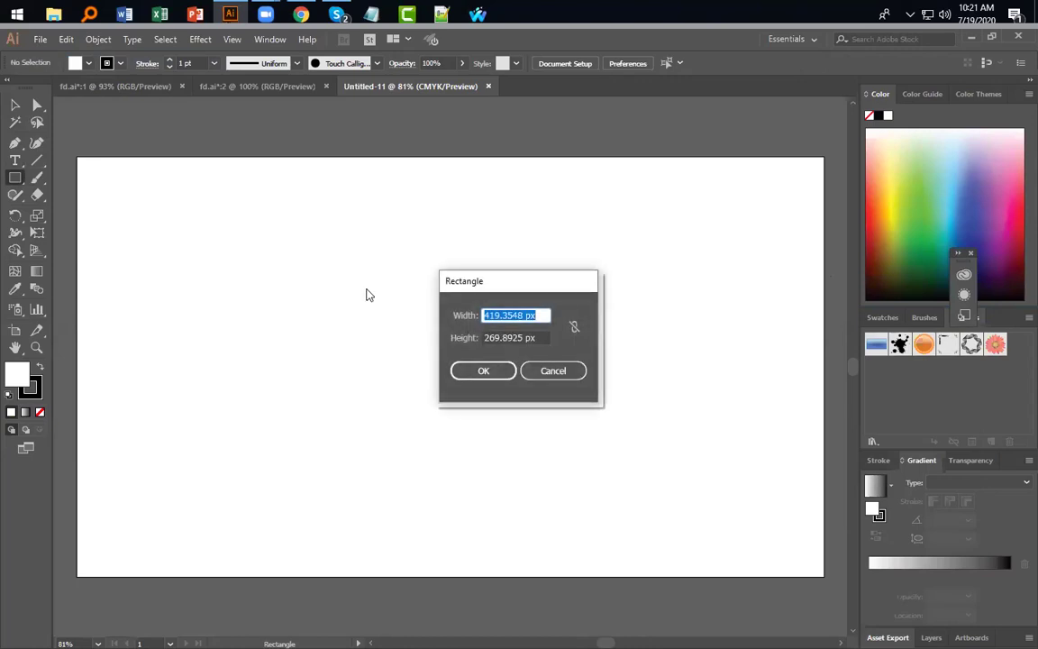
key("BackSpace")
type("1280")
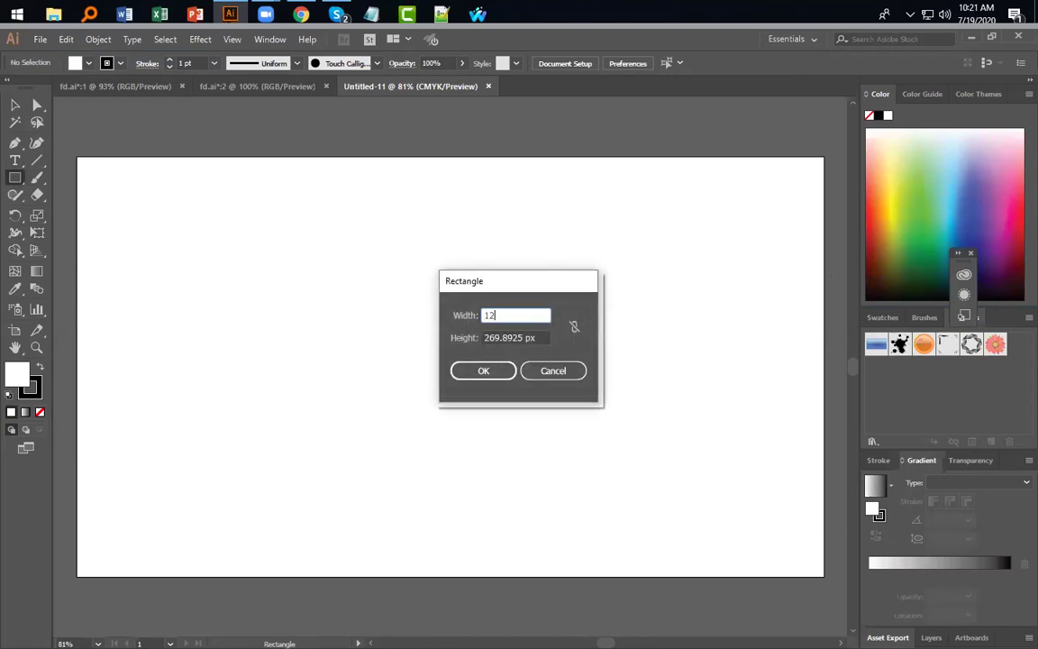
left_click(539, 338)
key("BackSpace")
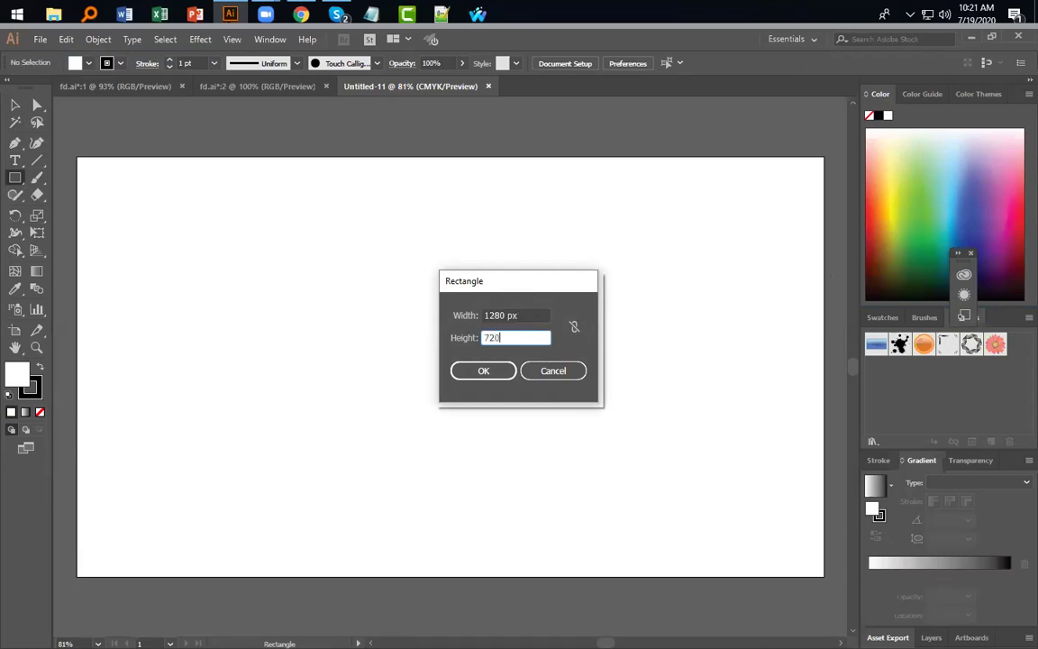
left_click(500, 371)
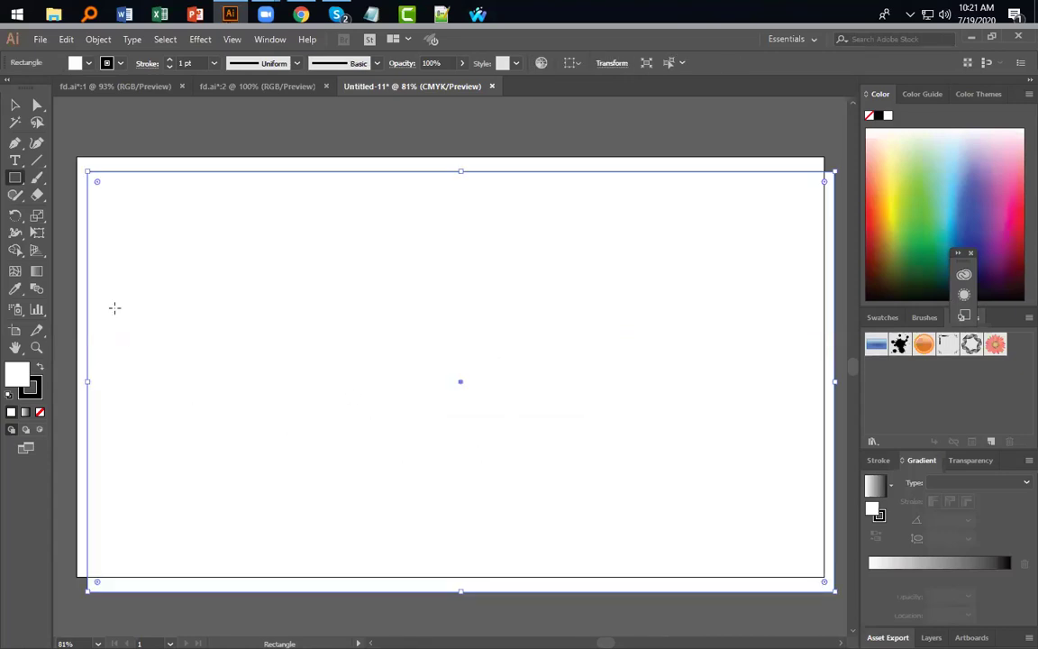
Step: Snap the rectangle onto the artboard so it covers it exactly, and fill it with a light blue from the color spectrum
key("v")
left_click_drag(204, 266, 211, 277)
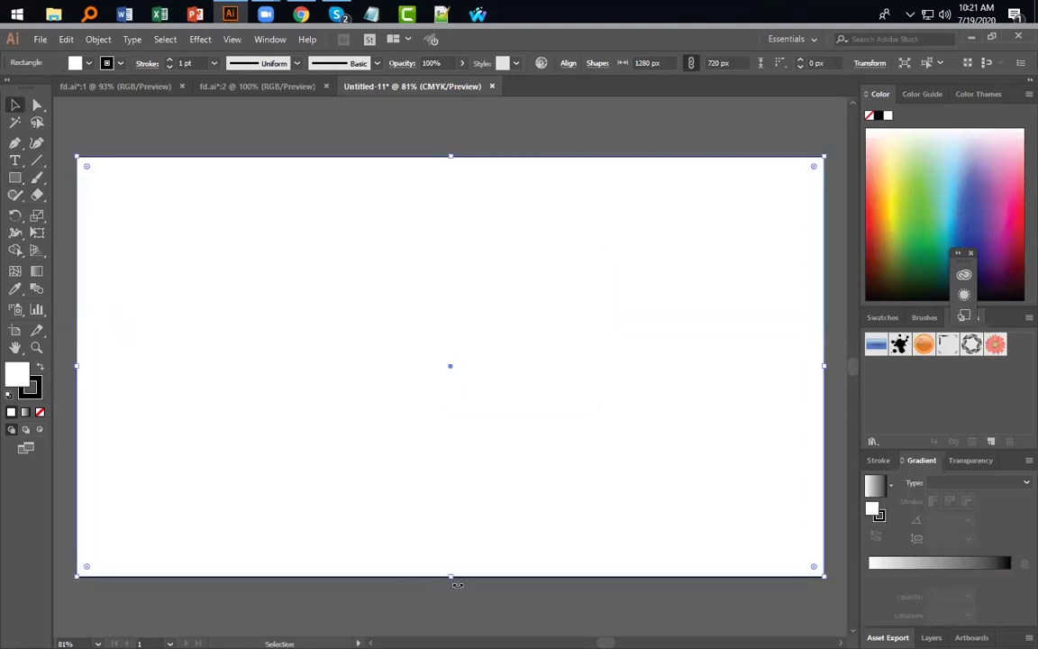
left_click_drag(950, 203, 945, 155)
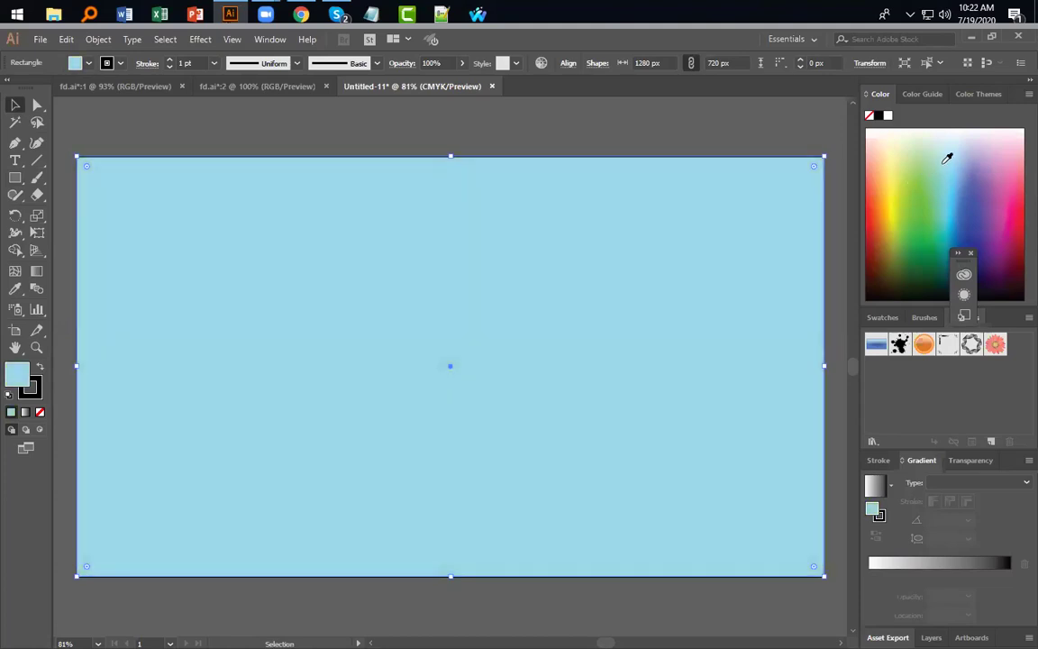
Step: Add the point text "LEDP GRAPHIC DESING CLASS BACTH NO 115" near the blue background's upper-left corner
left_click(15, 160)
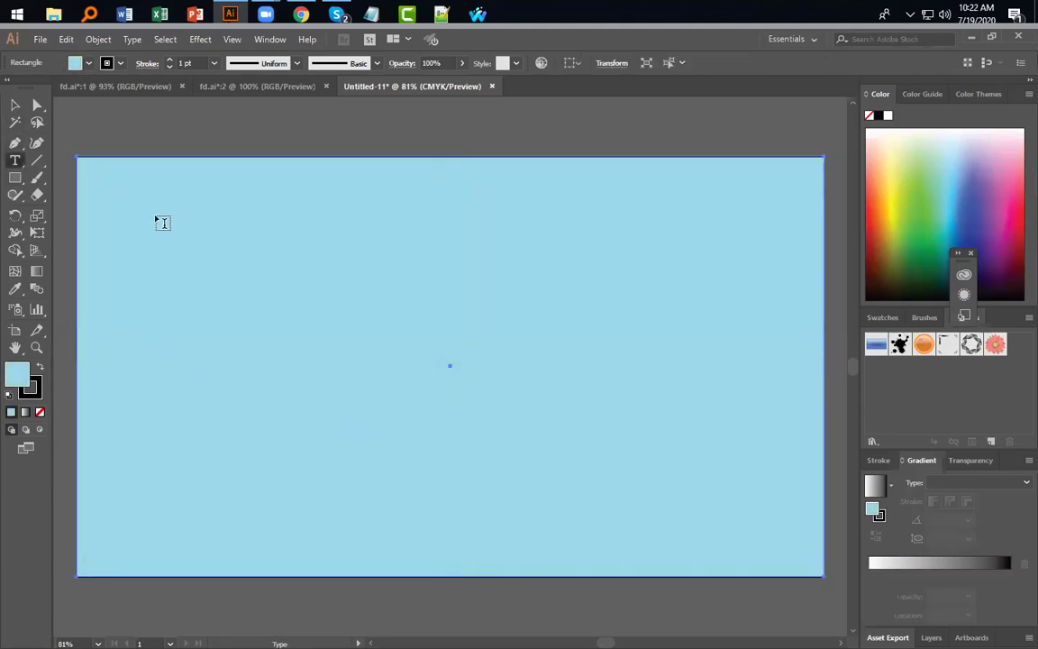
left_click(154, 222)
key("BackSpace")
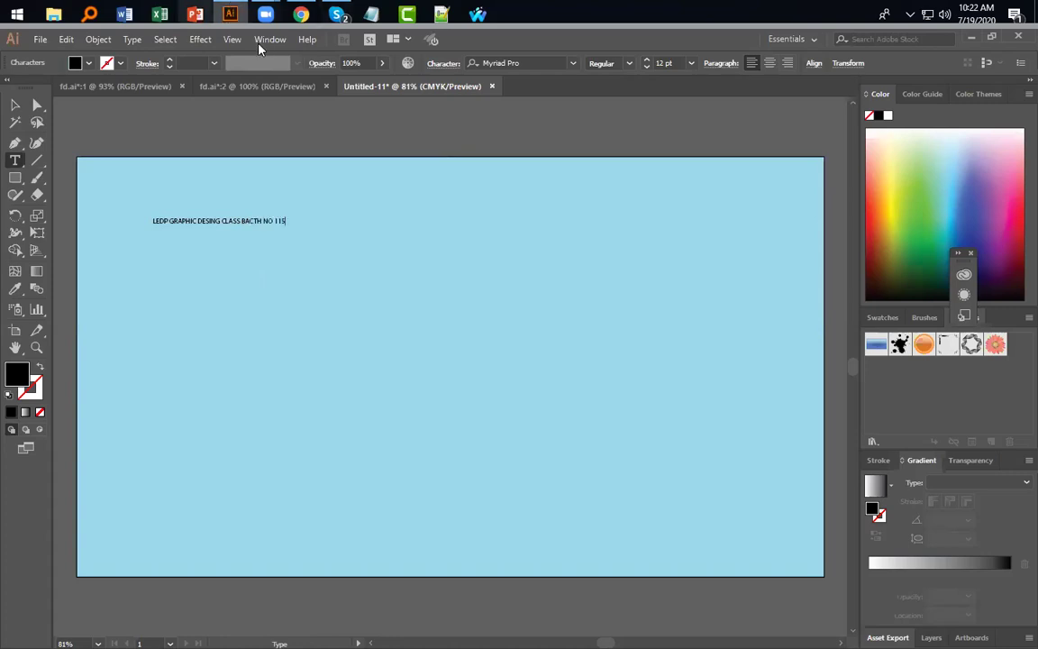
key("Escape")
Step: Stretch the title to nearly the artboard's full width, about 351 pt in size, and place it in the upper part of the artboard
left_click_drag(286, 225, 803, 558)
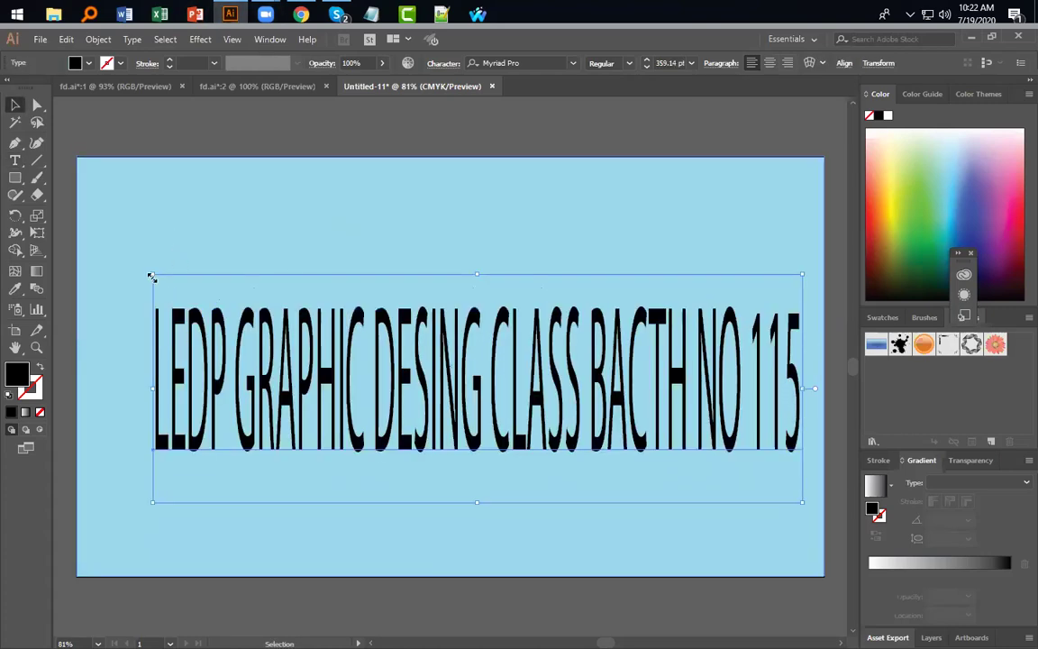
left_click_drag(151, 278, 70, 280)
left_click_drag(309, 392, 256, 261)
Step: Resize the title to about 308 pt, starting at the artboard's left edge, and expand its object and fill
left_click_drag(88, 151, 79, 178)
left_click(161, 304)
left_click(149, 275)
left_click(180, 379)
left_click(148, 274)
left_click(99, 39)
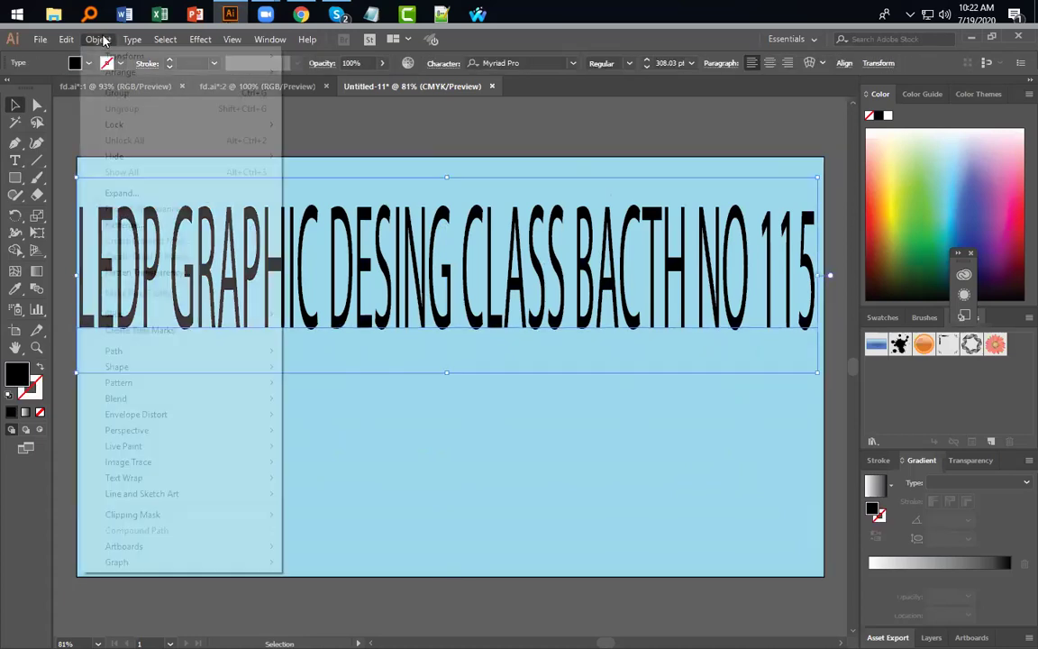
left_click(128, 193)
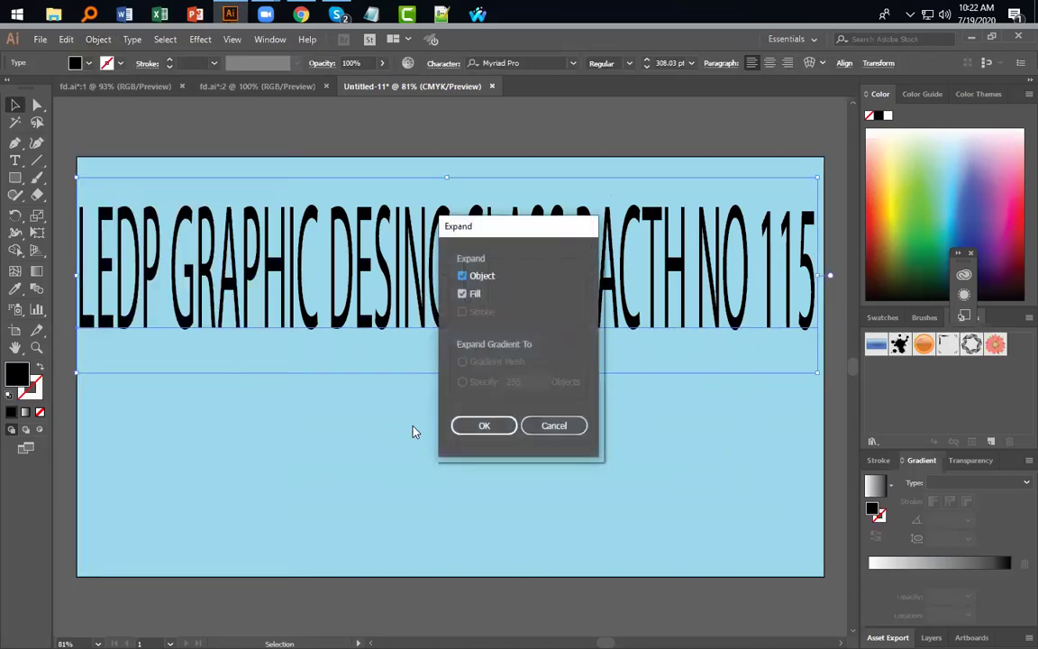
left_click(483, 425)
Step: Try to move part of the expanded title with the Selection tool, and undo each accidental shift of the background
left_click(207, 379)
left_click(151, 299)
left_click(165, 342)
left_click_drag(167, 337, 193, 392)
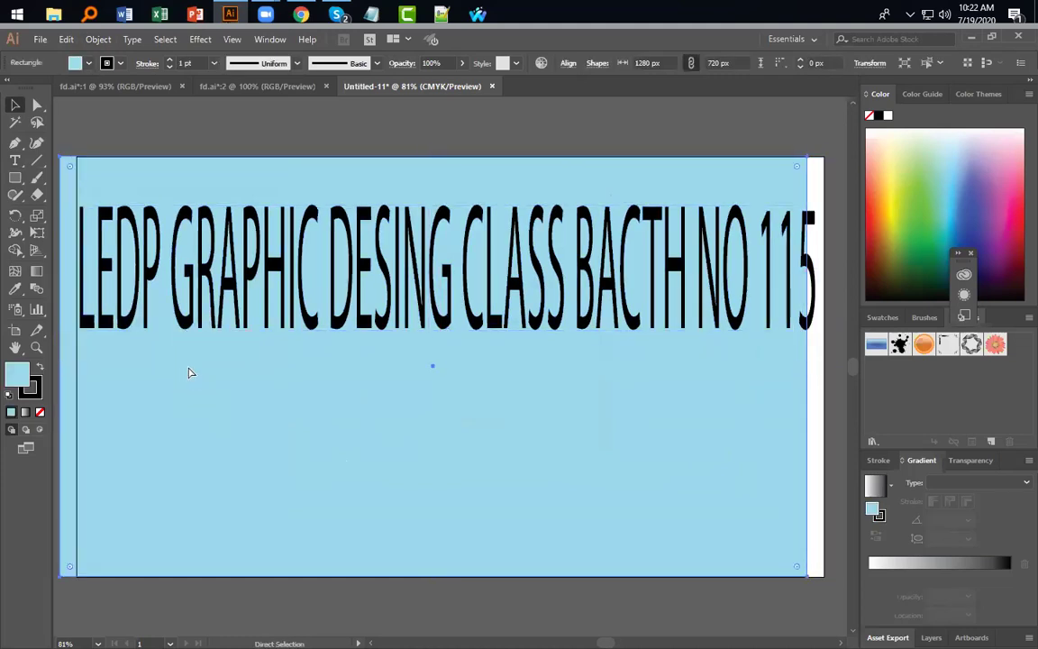
key("ctrl+z")
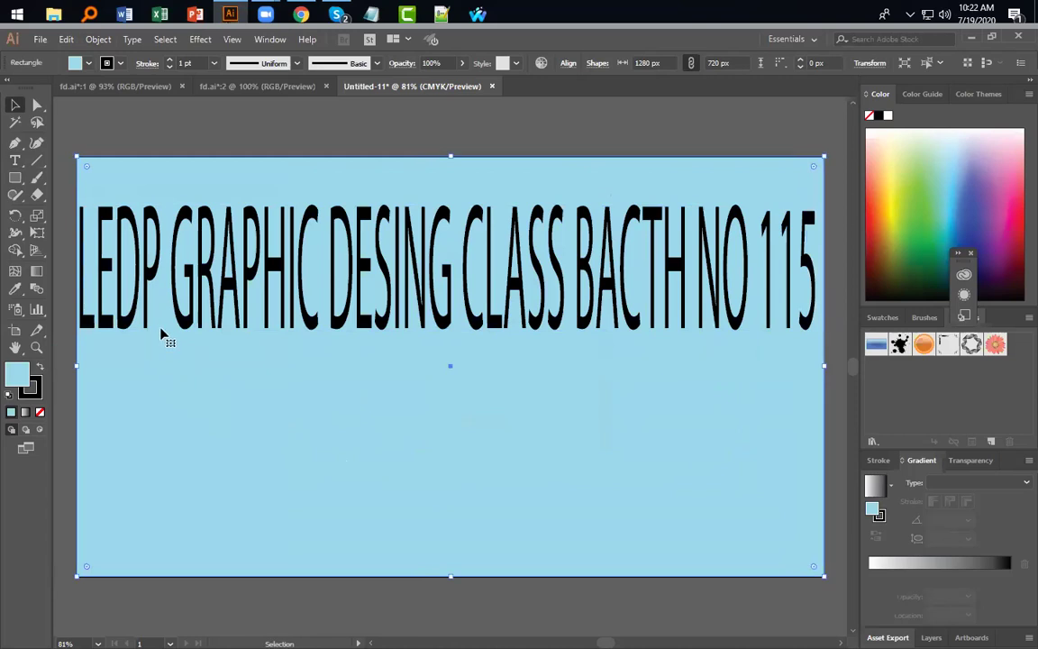
left_click_drag(168, 321, 169, 369)
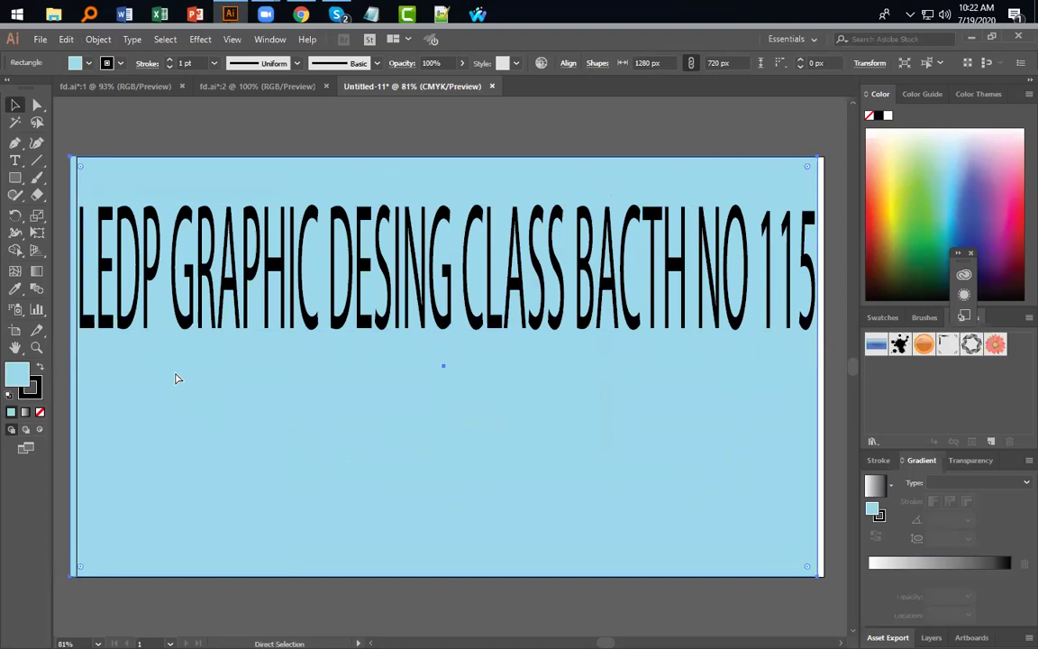
key("ctrl+z")
Step: Try to move single letters with the Direct Selection tool, and undo back to the live, larger title text
left_click(37, 106)
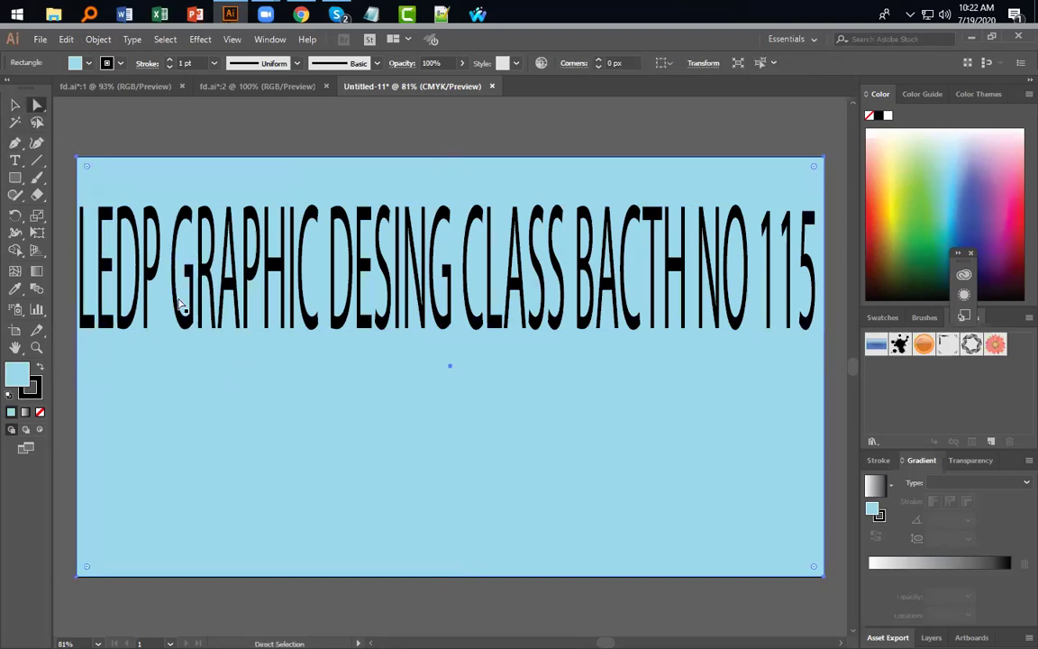
left_click_drag(156, 313, 173, 321)
left_click(530, 304)
left_click(187, 348)
left_click_drag(232, 356, 239, 358)
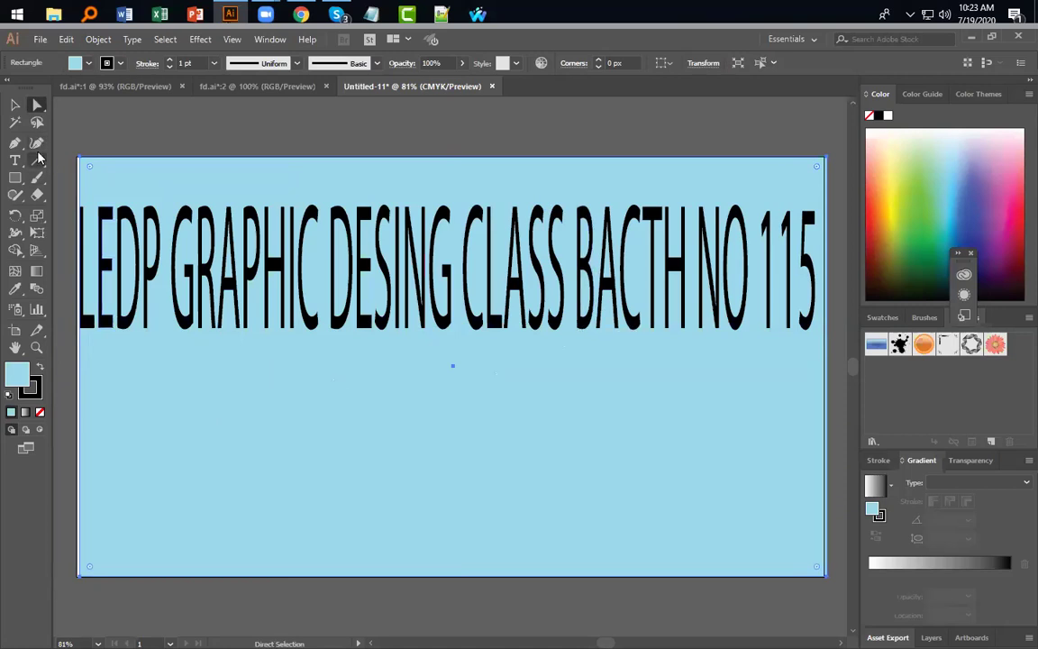
key("ctrl+z")
key("ctrl+z")
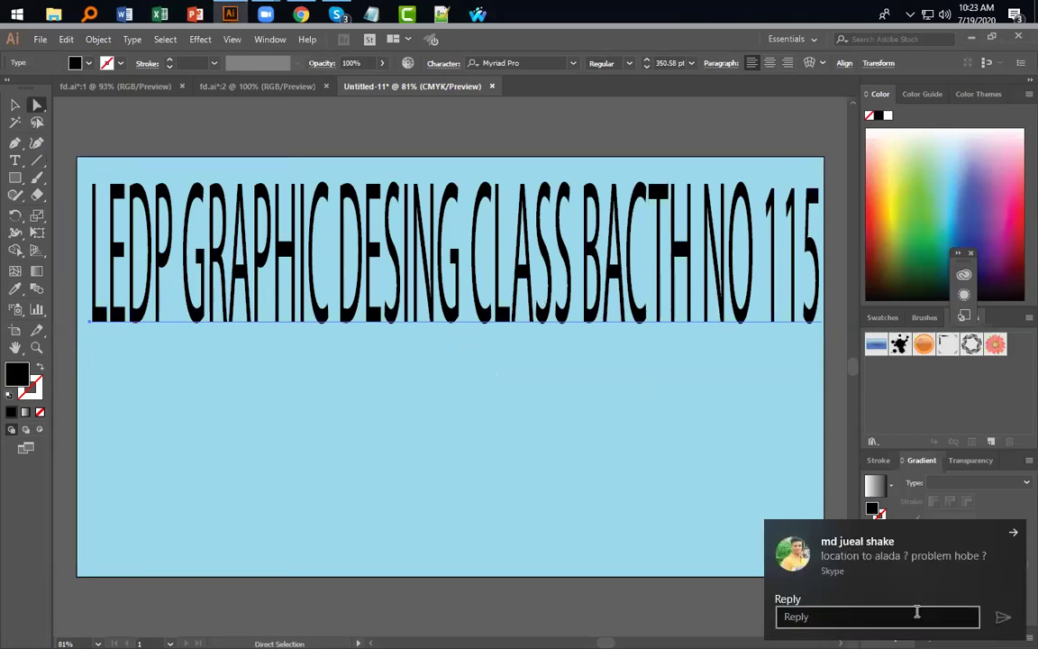
Step: Reply "NAH" to the incoming Skype message from its notification
left_click(906, 614)
type("NAH")
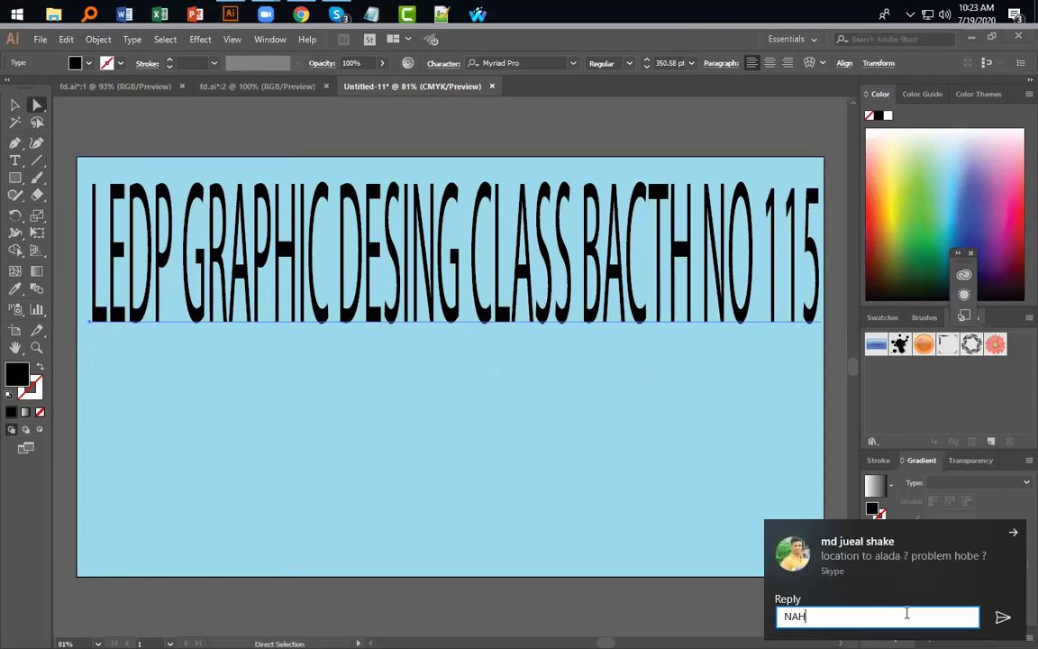
left_click(1003, 620)
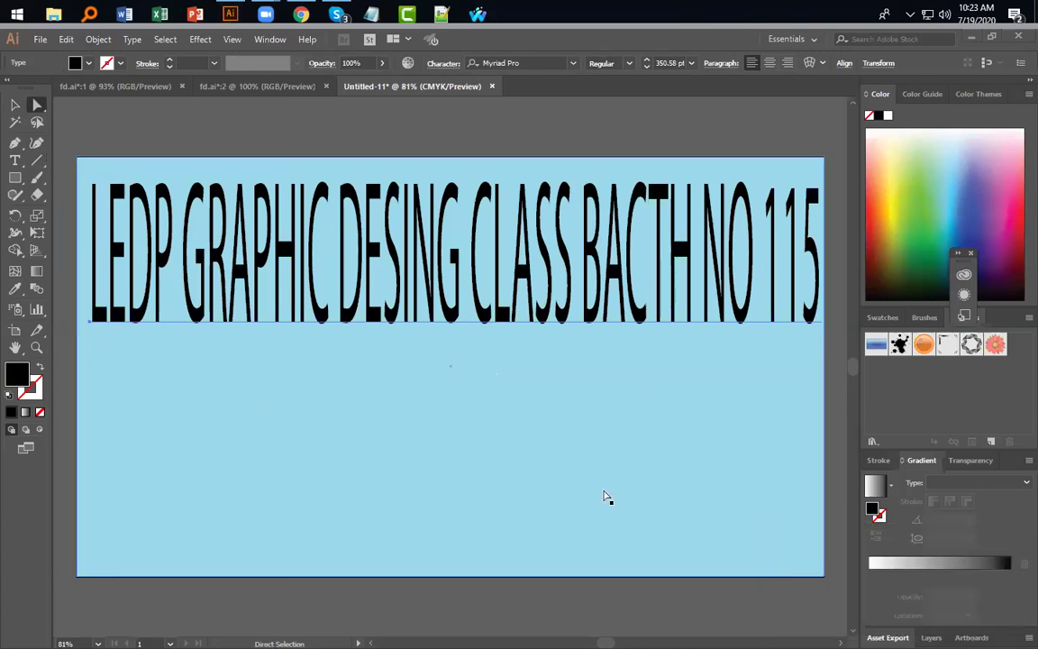
Step: Reposition the title text lower on the blue background and select the background rectangle
left_click(15, 105)
left_click(110, 164)
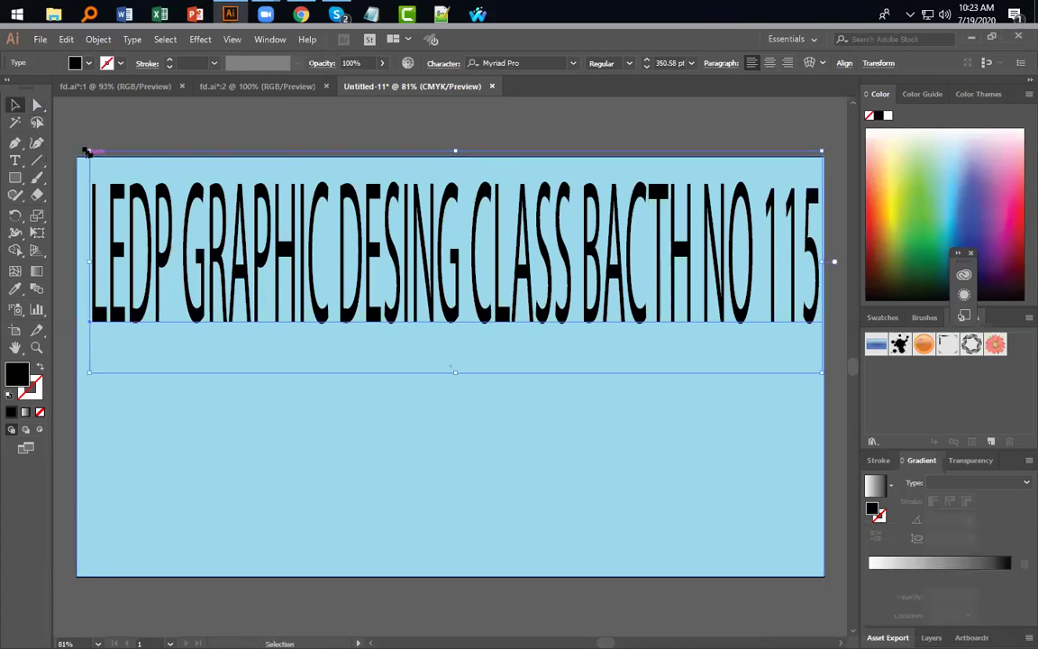
left_click_drag(87, 154, 153, 232)
left_click(641, 454)
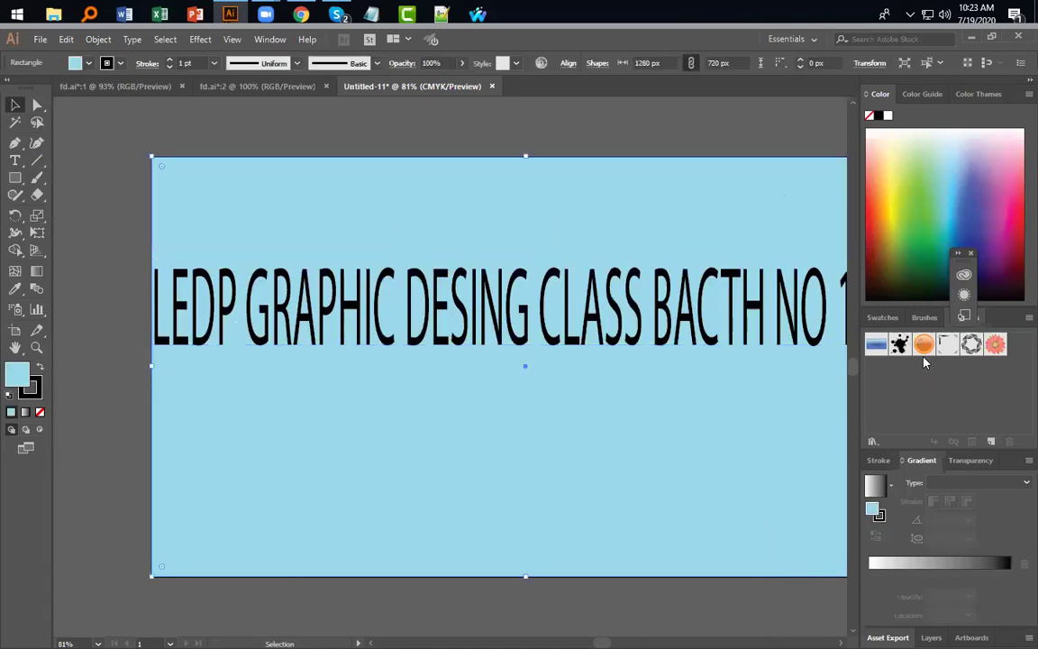
Step: Inspect the Trim Marks (with 9-Slice), ink splatter and Process Rectangle symbols in symbol editing mode
double_click(948, 347)
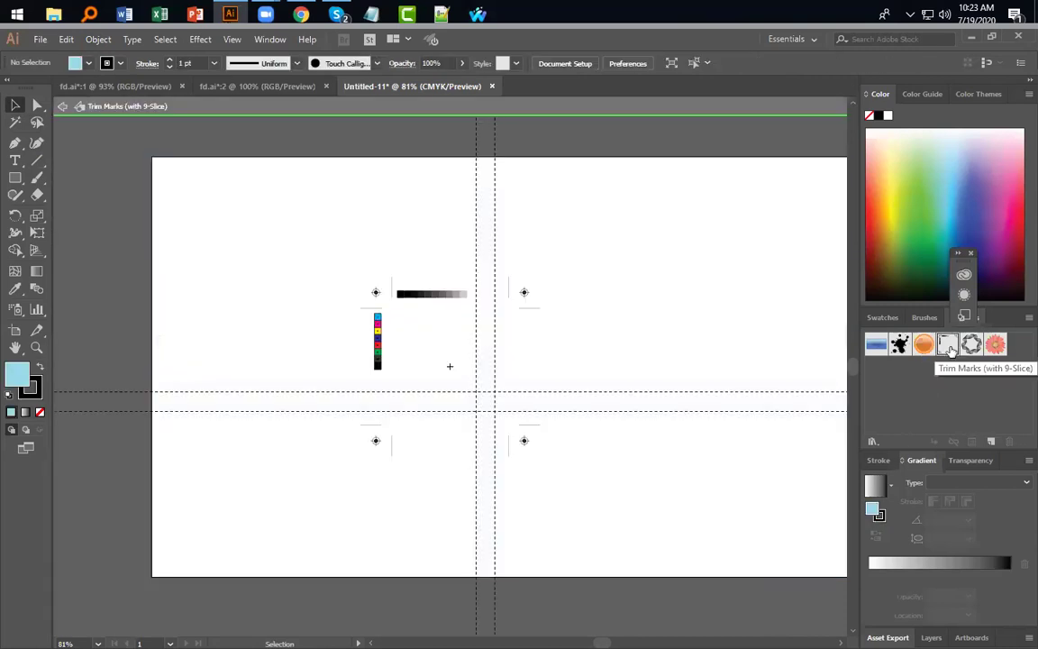
double_click(899, 344)
double_click(872, 347)
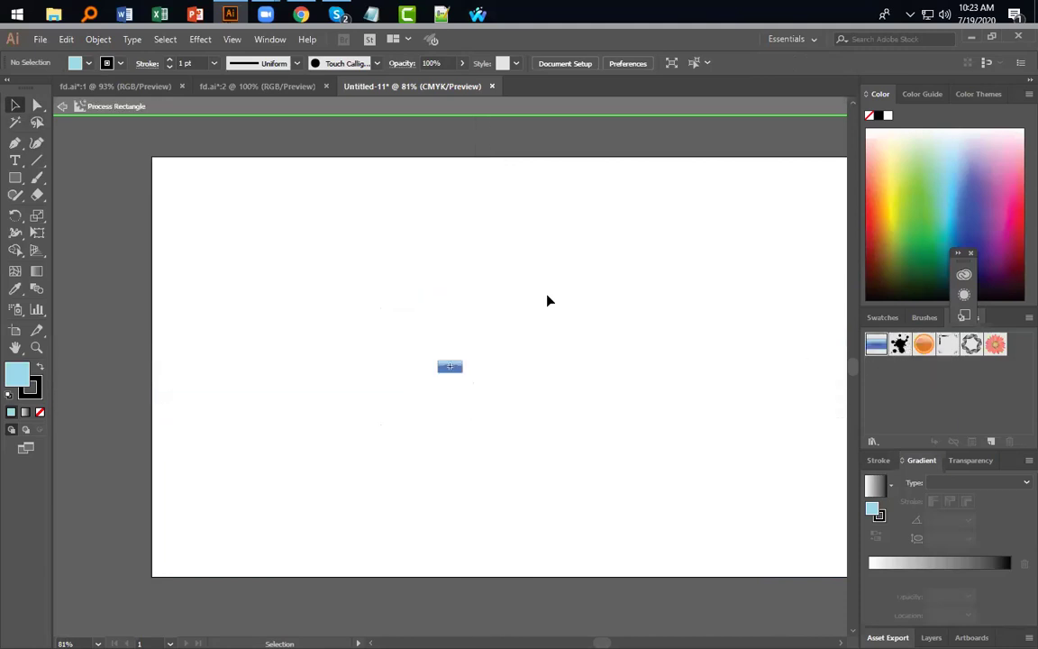
Step: Check the two open fd.ai windows, return to Untitled-11 and leave symbol editing with the background rectangle selected
left_click(225, 86)
left_click(140, 86)
left_click(254, 87)
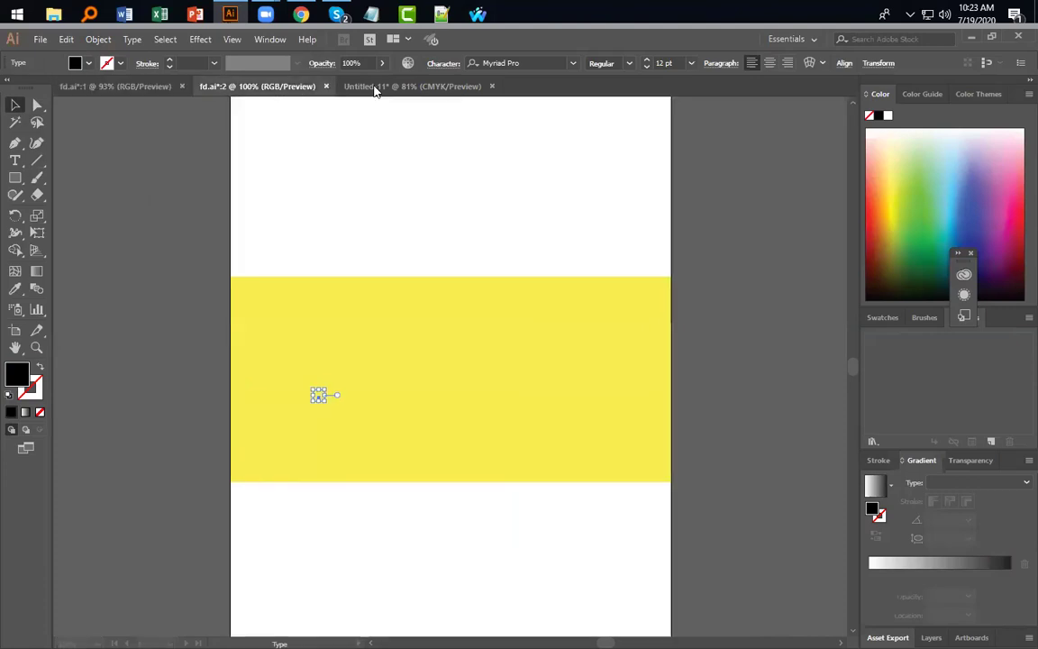
left_click(378, 87)
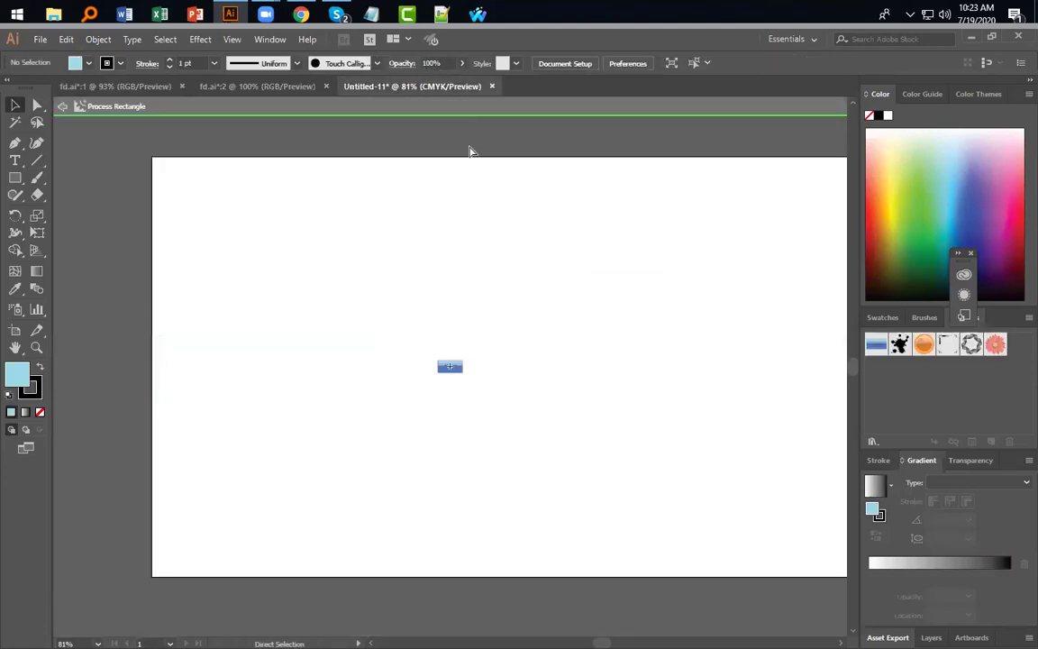
double_click(469, 150)
left_click(214, 311)
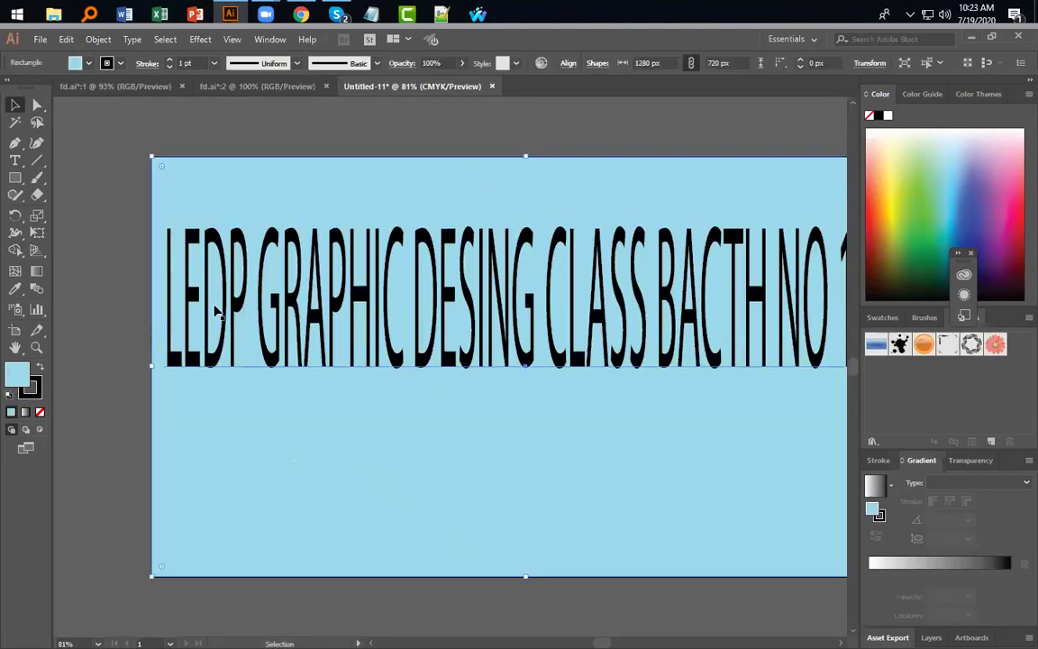
Step: Export the artwork to the Desktop as the JPEG Untitled-11, using the CMYK color model, Low quality 0 and Screen (72 ppi) resolution
left_click(41, 38)
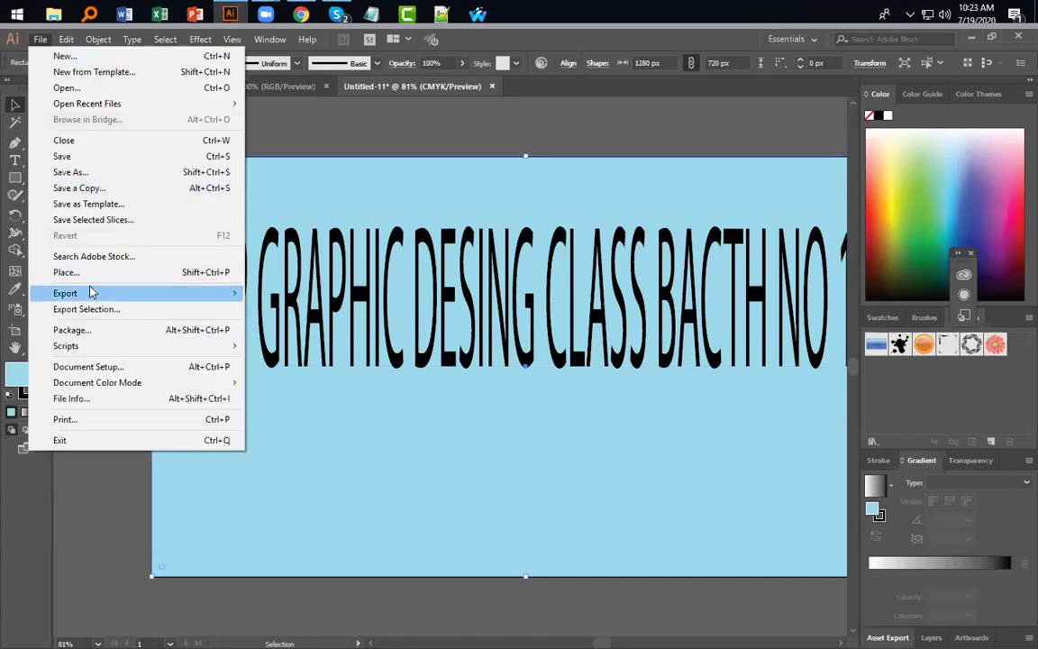
mouse_move(91, 293)
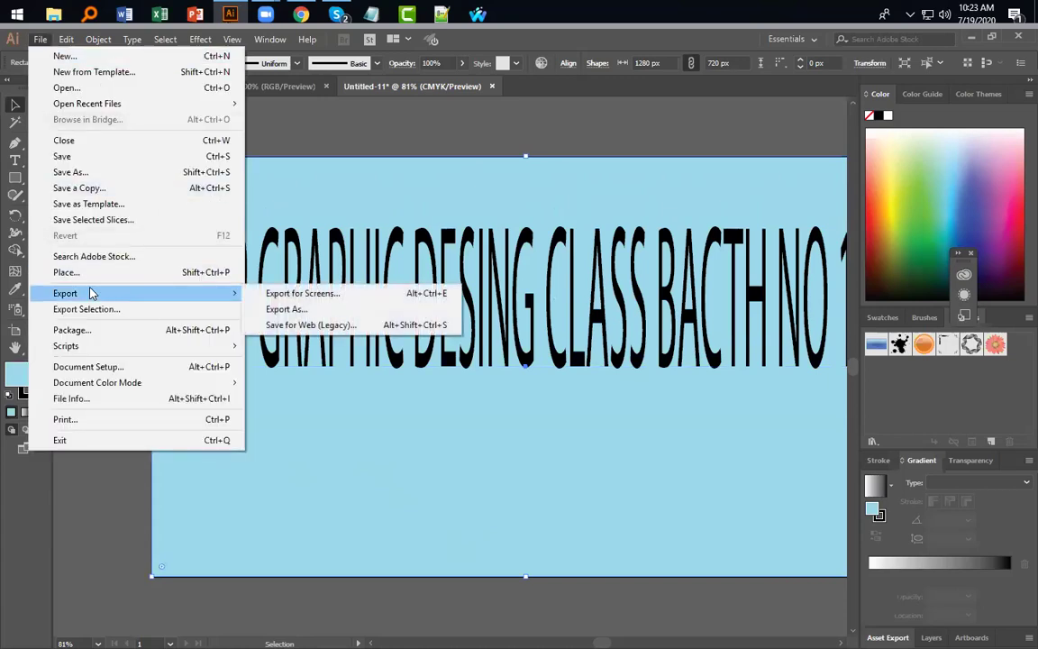
left_click(272, 309)
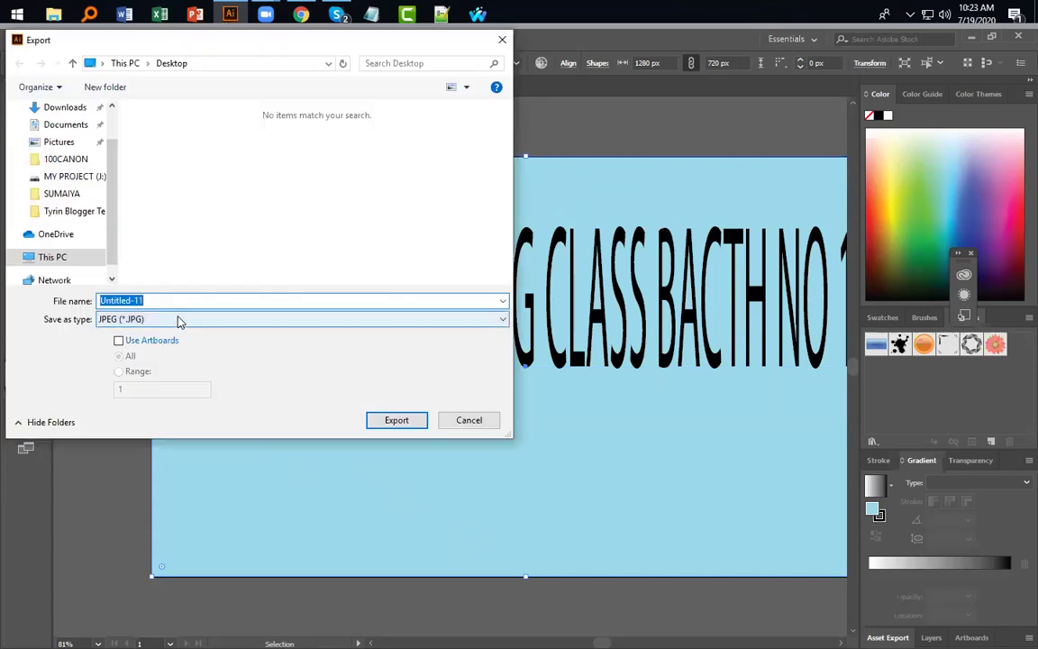
left_click(177, 321)
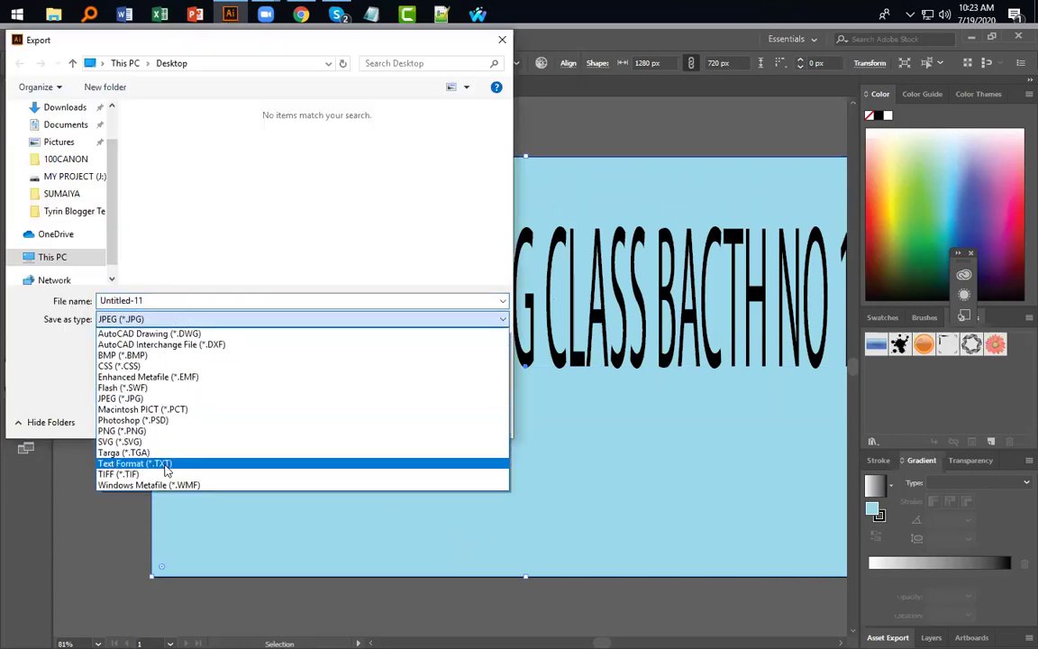
left_click(155, 399)
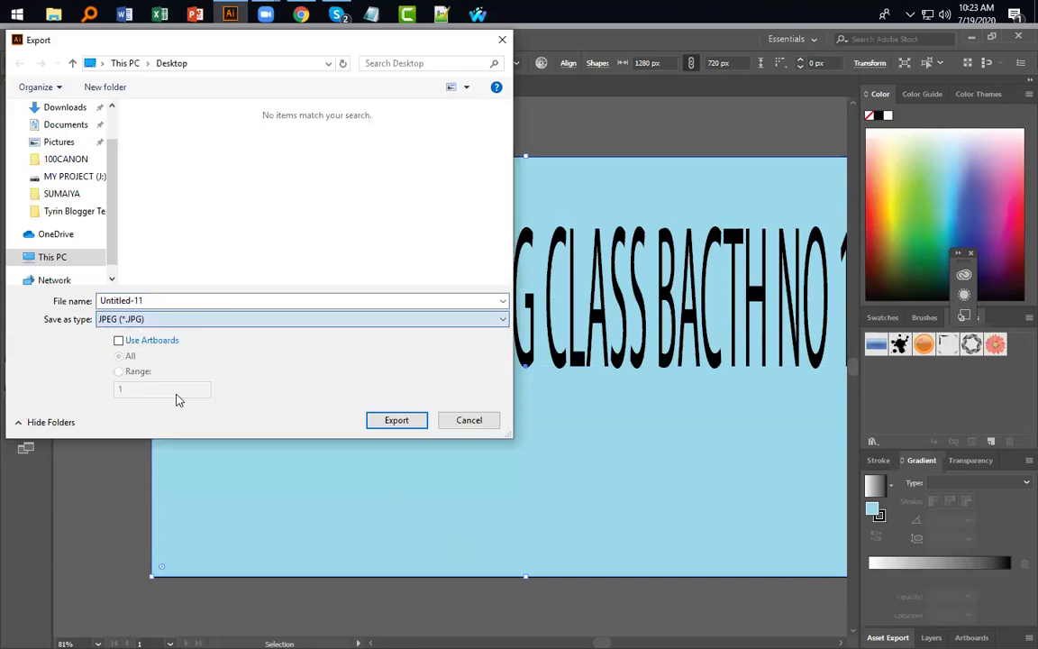
scroll(52, 116, "up", 1)
scroll(49, 111, "up", 1)
left_click(60, 139)
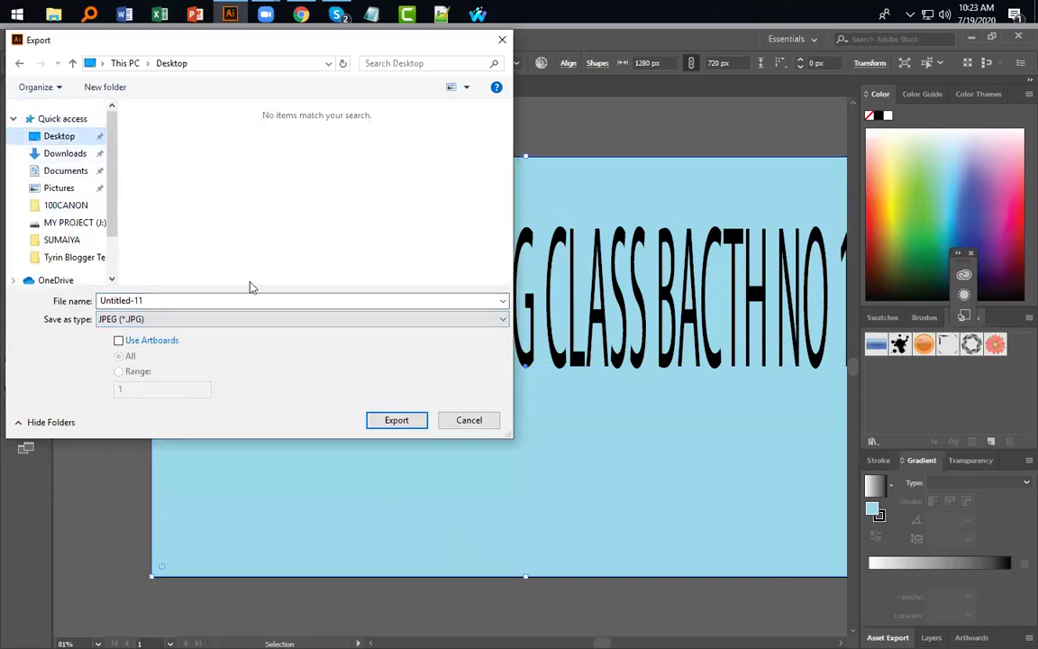
left_click(390, 420)
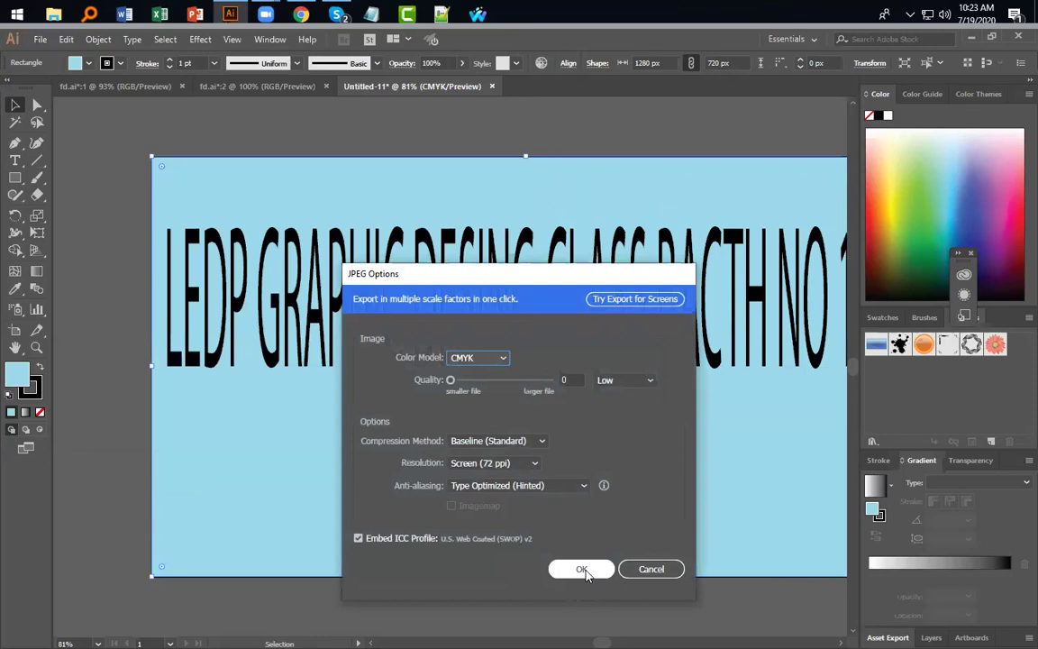
left_click(582, 569)
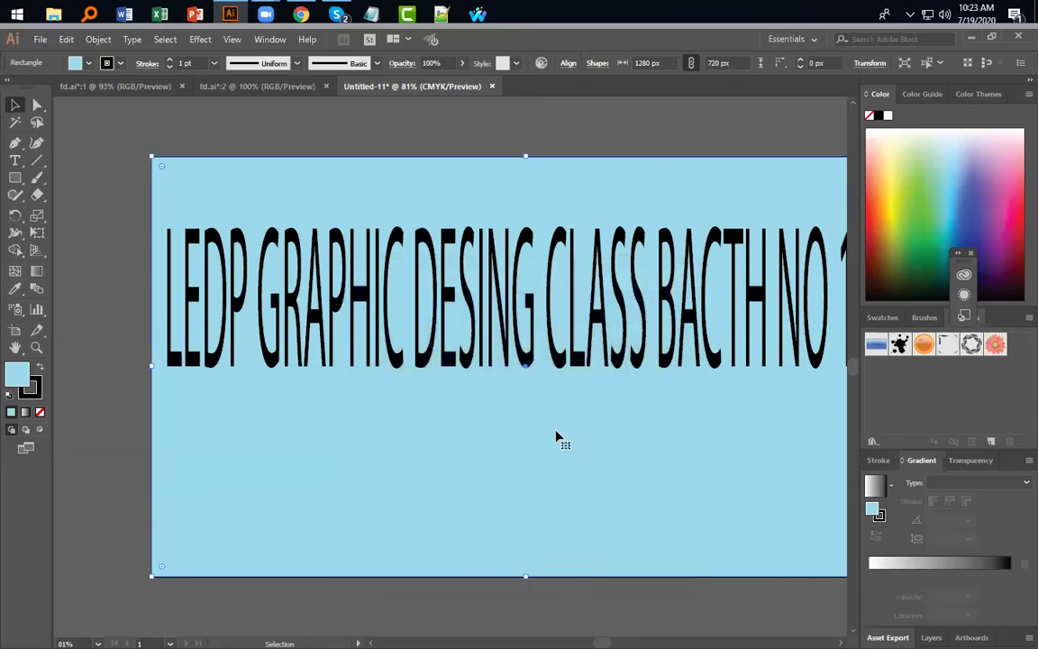
Step: Minimize the open Illustrator, Chrome and Skype windows and open the exported Untitled-11 JPEG from the desktop in Photos
left_click(971, 38)
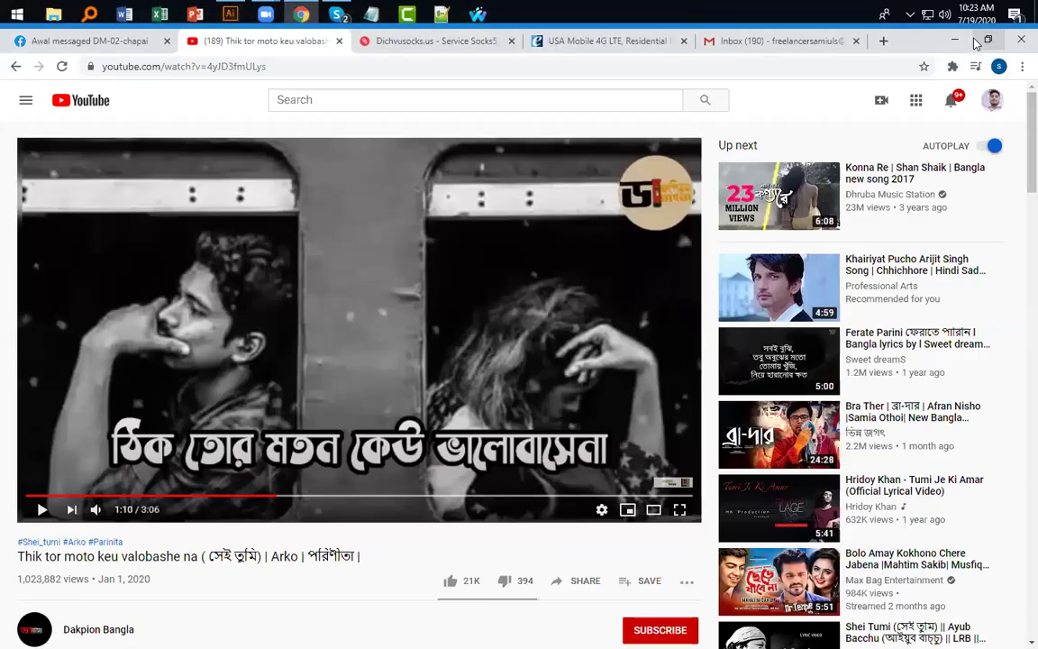
left_click(956, 9)
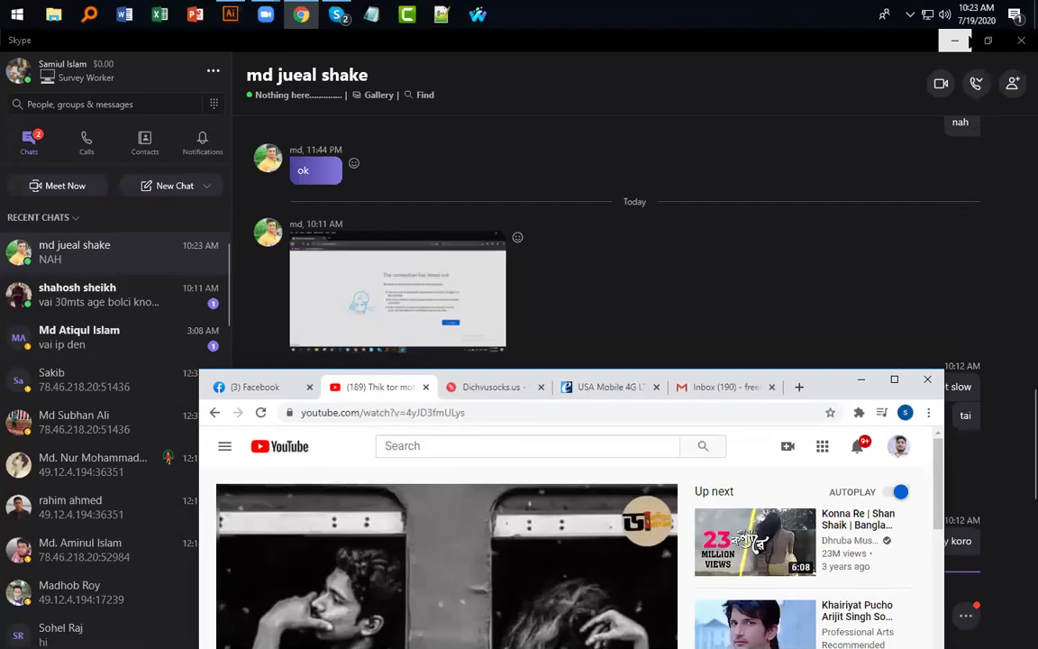
left_click(954, 40)
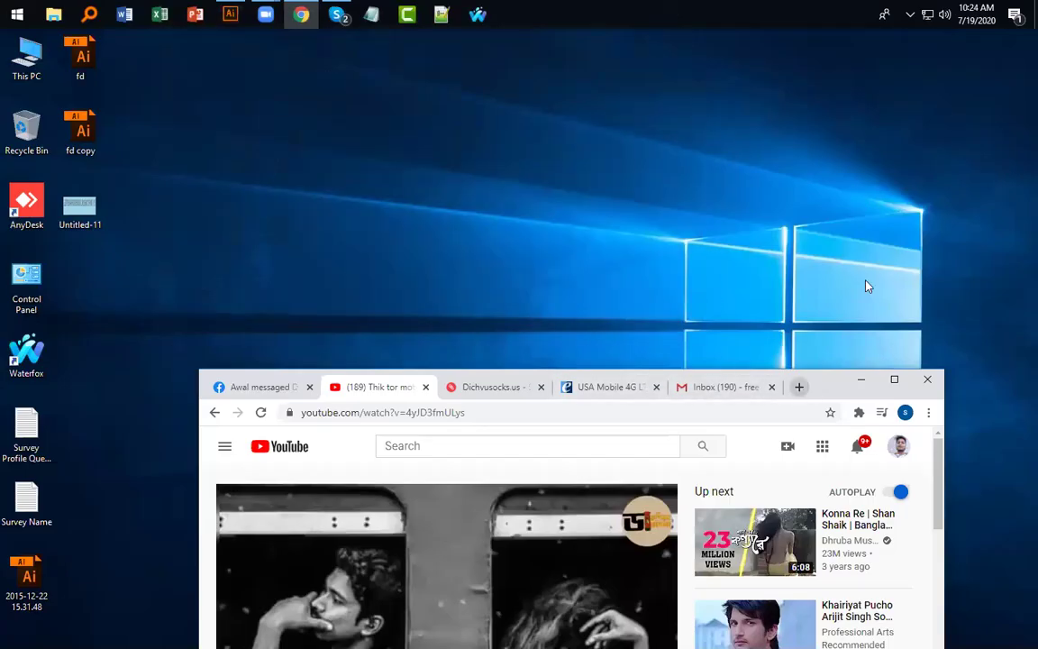
left_click_drag(352, 373, 407, 242)
double_click(100, 217)
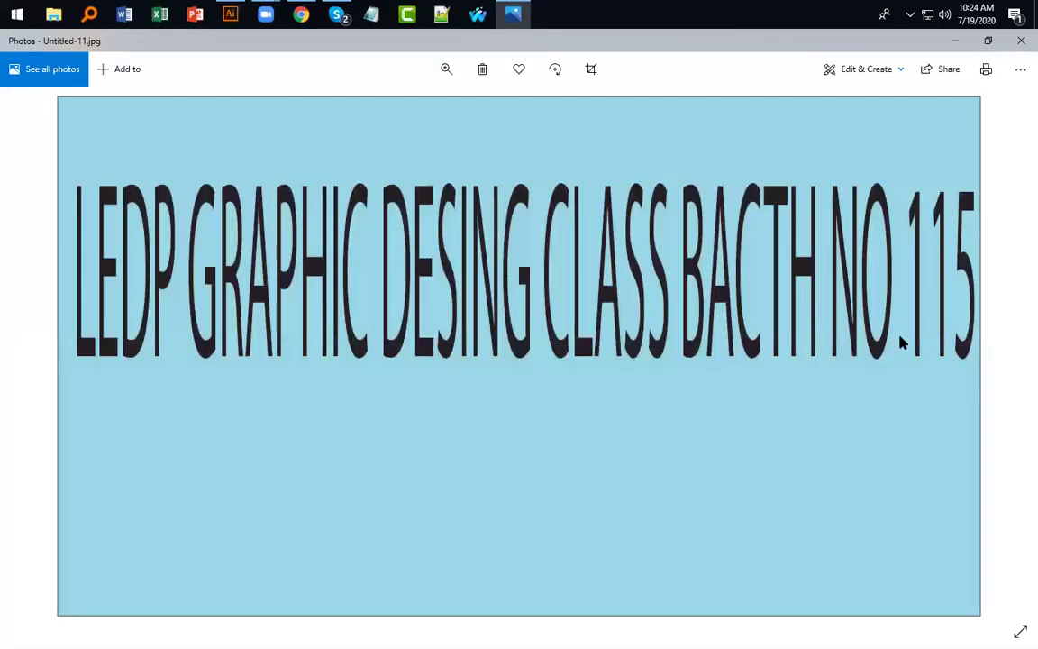
Step: Examine the exported Untitled-11 image at different zoom levels, close it and switch back to Illustrator
scroll(499, 312, "up", 2)
scroll(359, 297, "down", 2)
scroll(452, 275, "up", 1)
scroll(504, 275, "up", 2)
scroll(556, 273, "down", 3)
left_click(1020, 42)
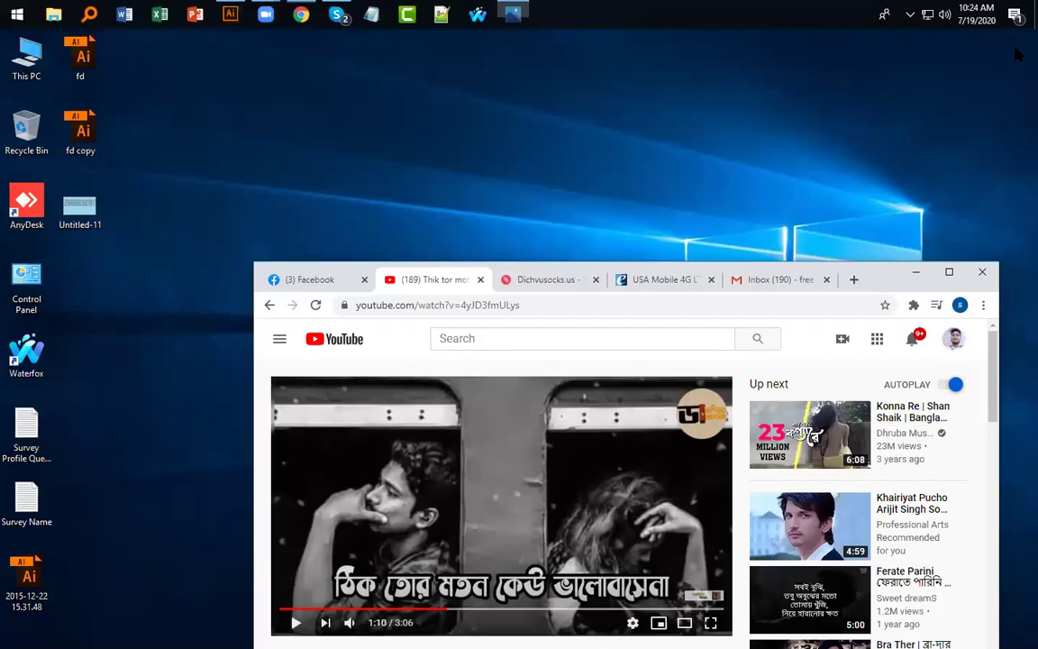
left_click(230, 13)
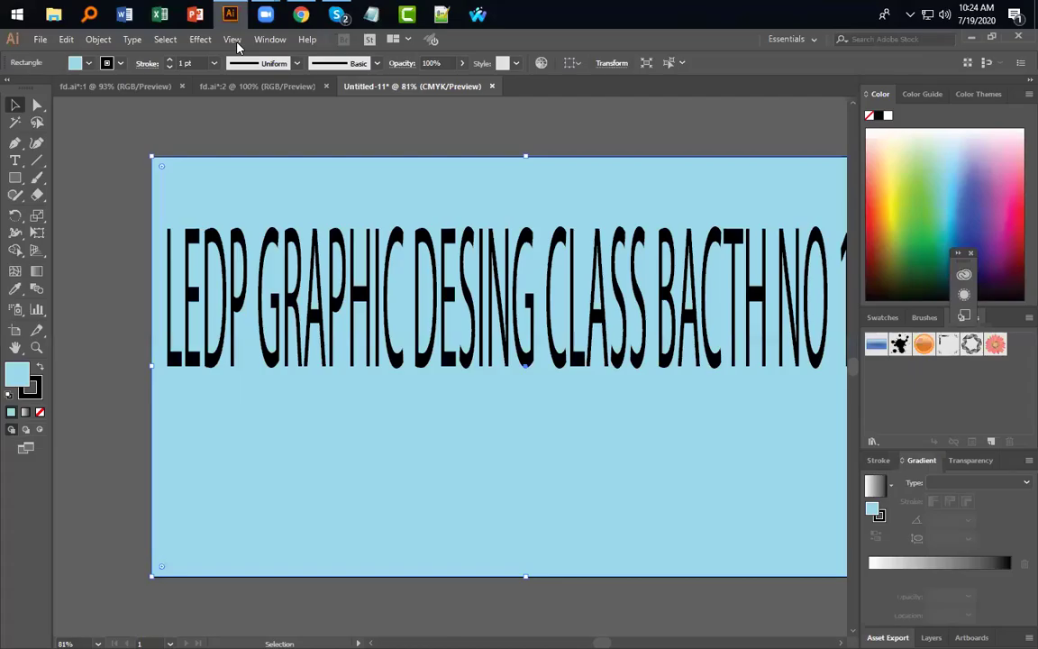
Step: Reduce the title text's height and stretch it to the background's left edge, at a font size of about 216 pt
left_click(379, 307)
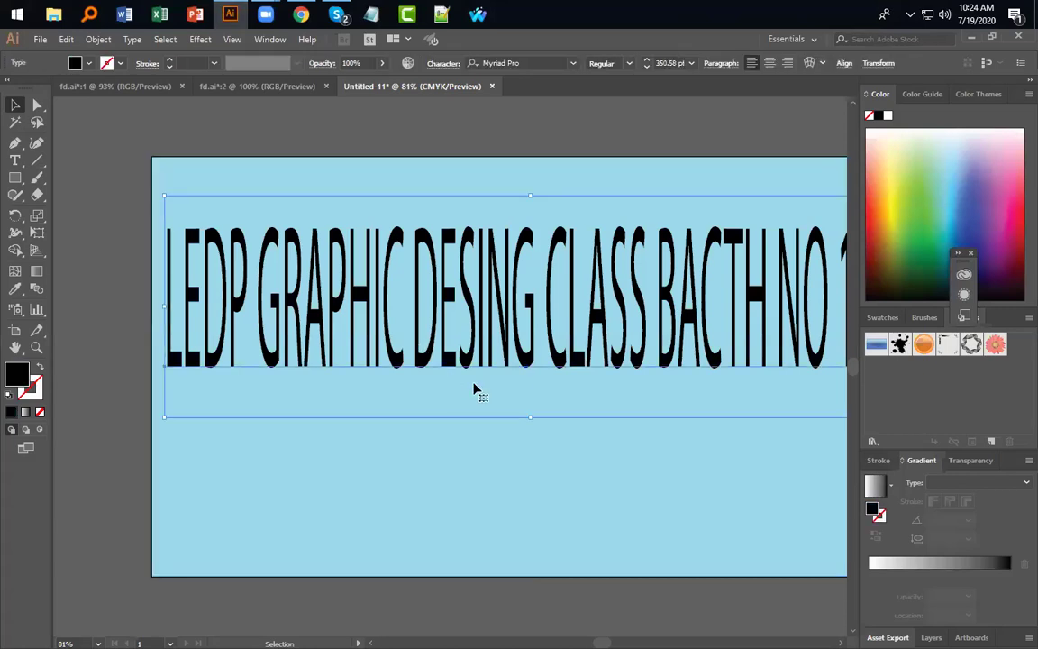
left_click_drag(531, 416, 528, 337)
left_click(536, 361)
left_click(531, 361)
left_click(520, 362)
left_click(523, 244)
left_click_drag(529, 195, 529, 206)
left_click(424, 401)
left_click(238, 277)
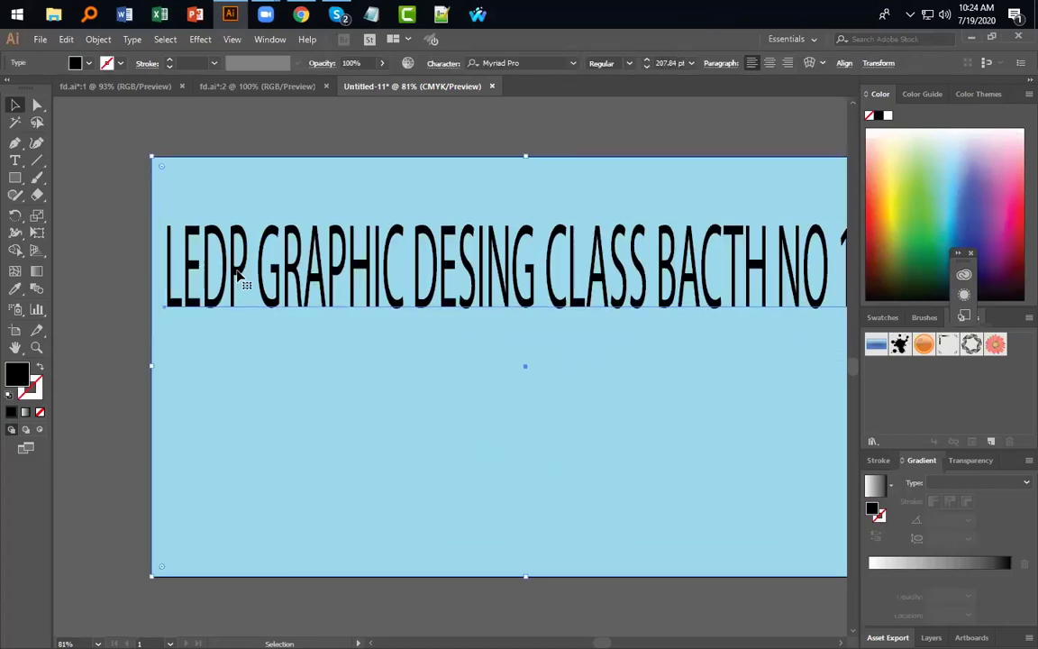
left_click_drag(166, 205, 152, 200)
Step: Try moving the title text and the blue background rectangle leftward beyond the artboard's left edge
left_click(519, 413)
left_click_drag(790, 293, 729, 293)
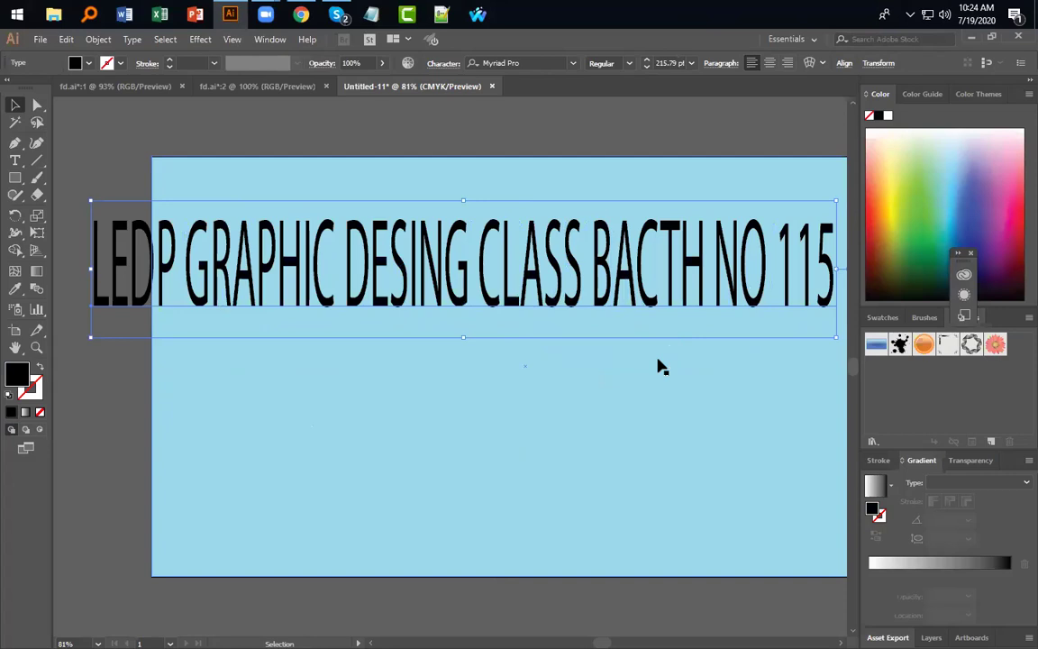
left_click_drag(598, 422, 532, 413)
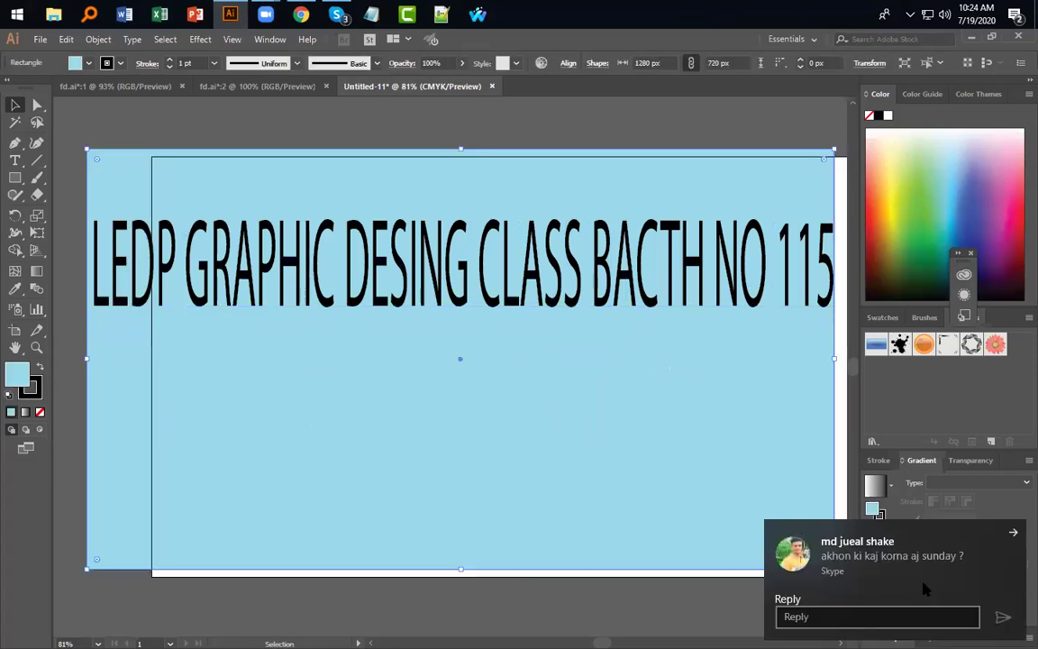
Step: Reply to the Skype notification with "AKN KAJ KORTE HOBE KAL KE AMI TOMAKE PROLIFIC A ACCOUNT KORE DIBO"
left_click(887, 613)
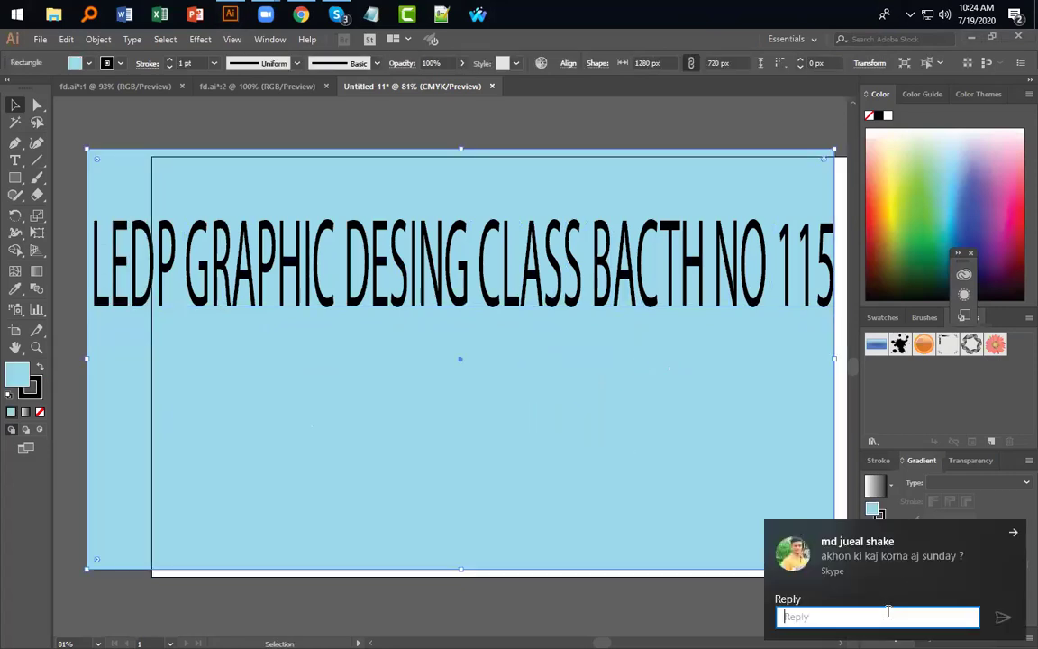
type("AKN KAJ KORTE HOBE KAL KE AMI")
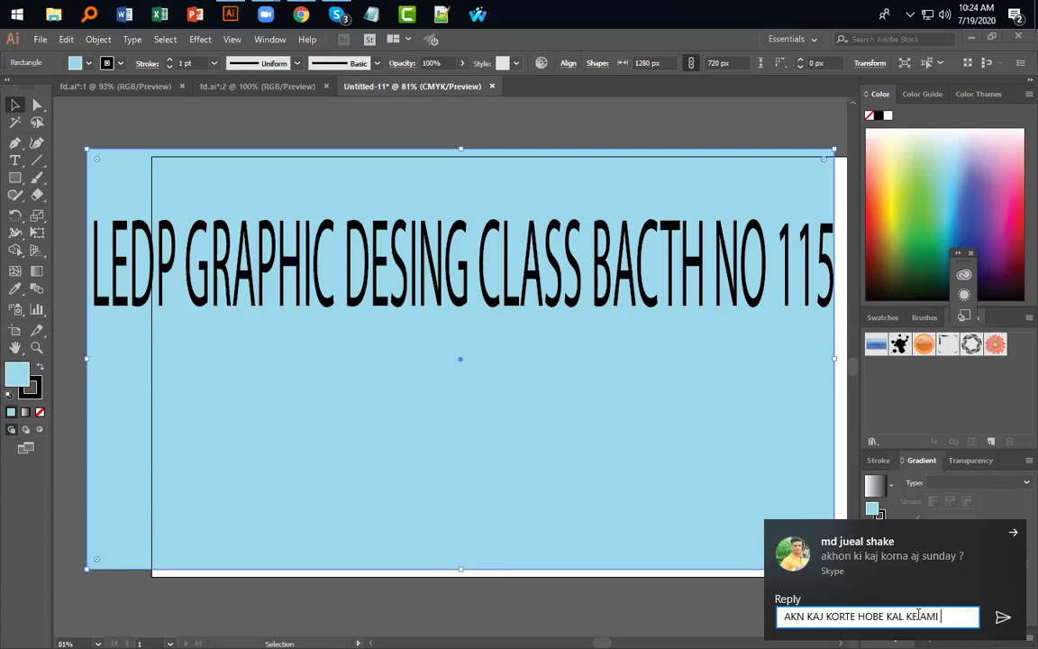
type("KE PROLIFIC A ACCOUNT KORE")
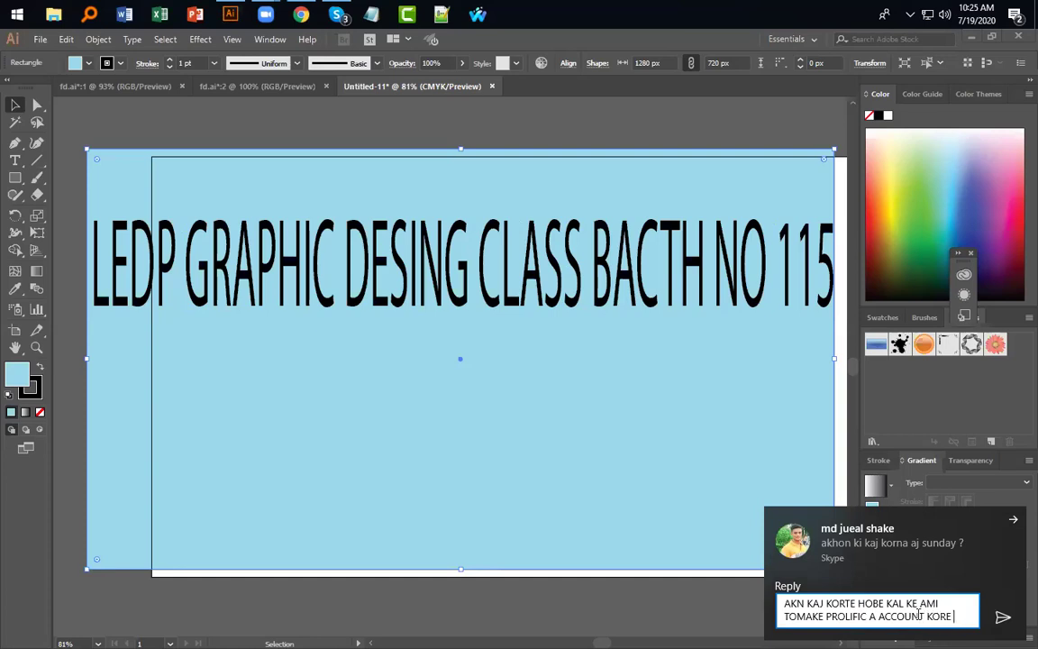
type("O")
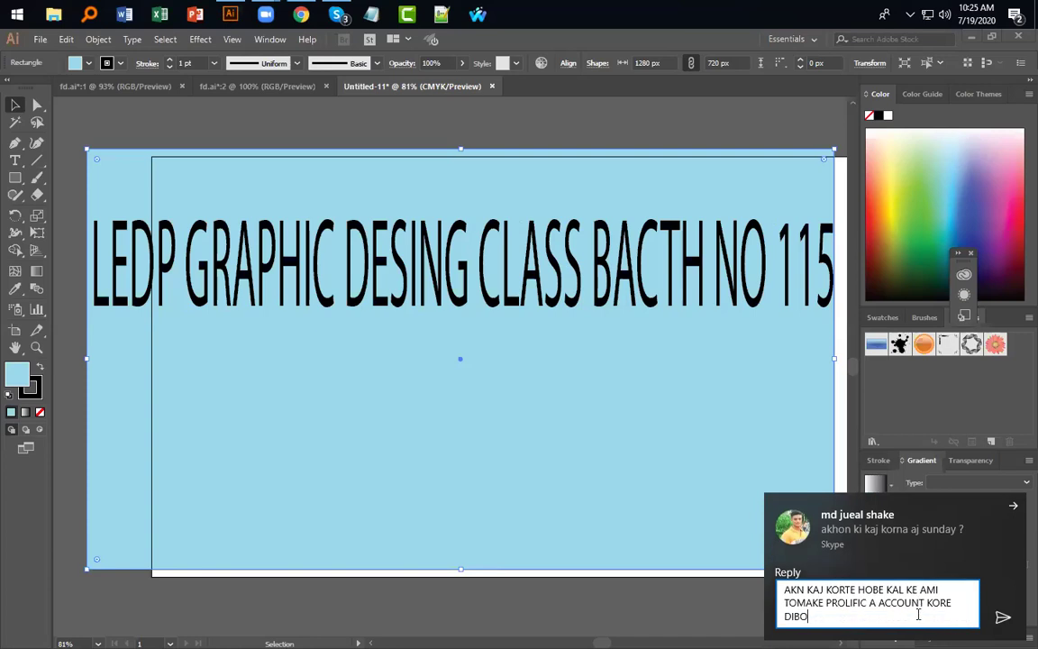
left_click(1001, 616)
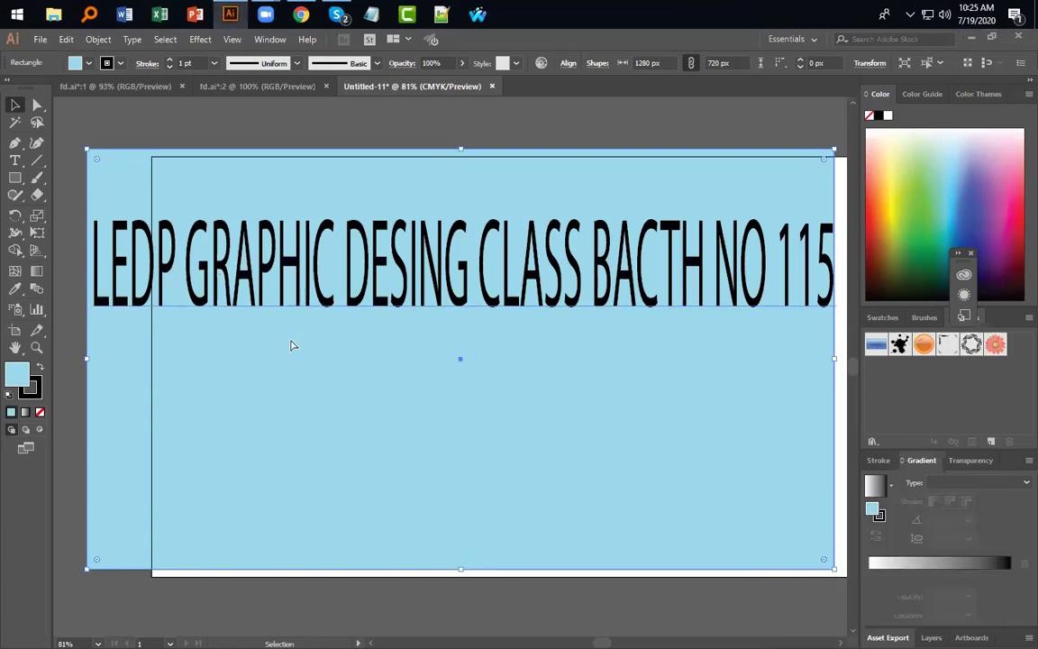
Step: Undo the leftward moves of the title text and the blue background rectangle
left_click_drag(417, 426, 361, 419)
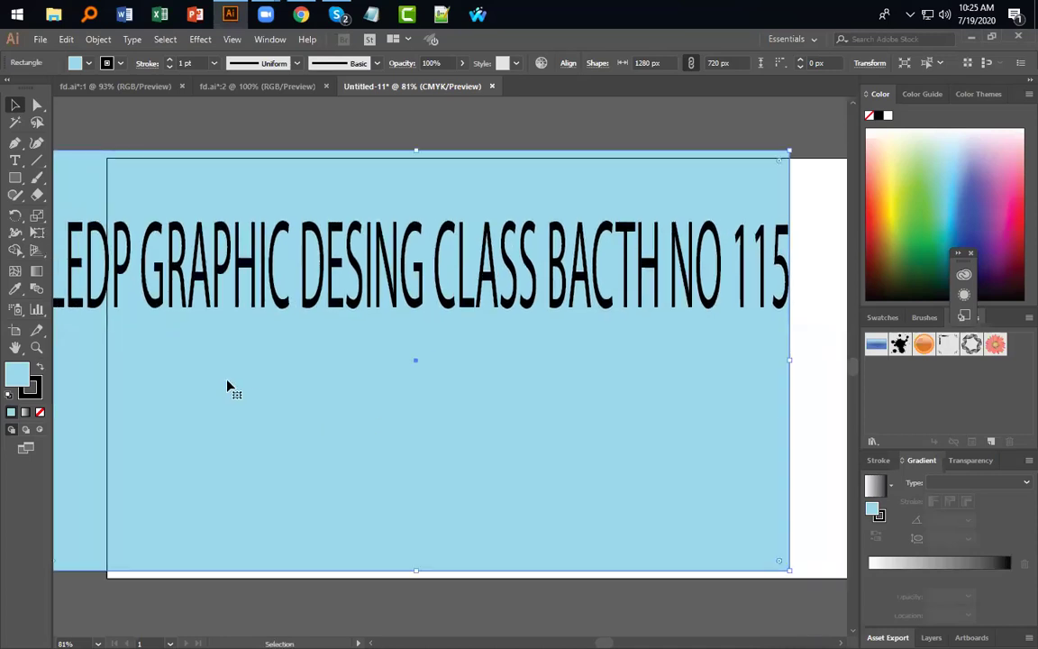
key("ctrl+z")
left_click(144, 259)
key("v")
left_click_drag(407, 399, 378, 403)
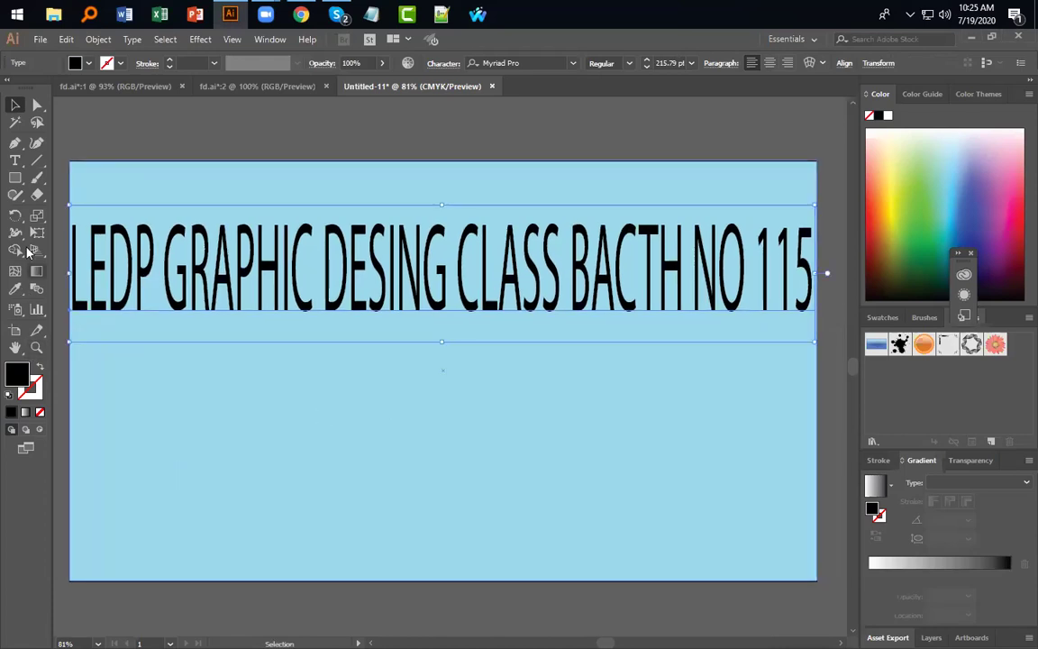
Step: Create a 1280 by 720 px rounded rectangle with a 12 px corner radius over the artwork and delete it
left_click(16, 177)
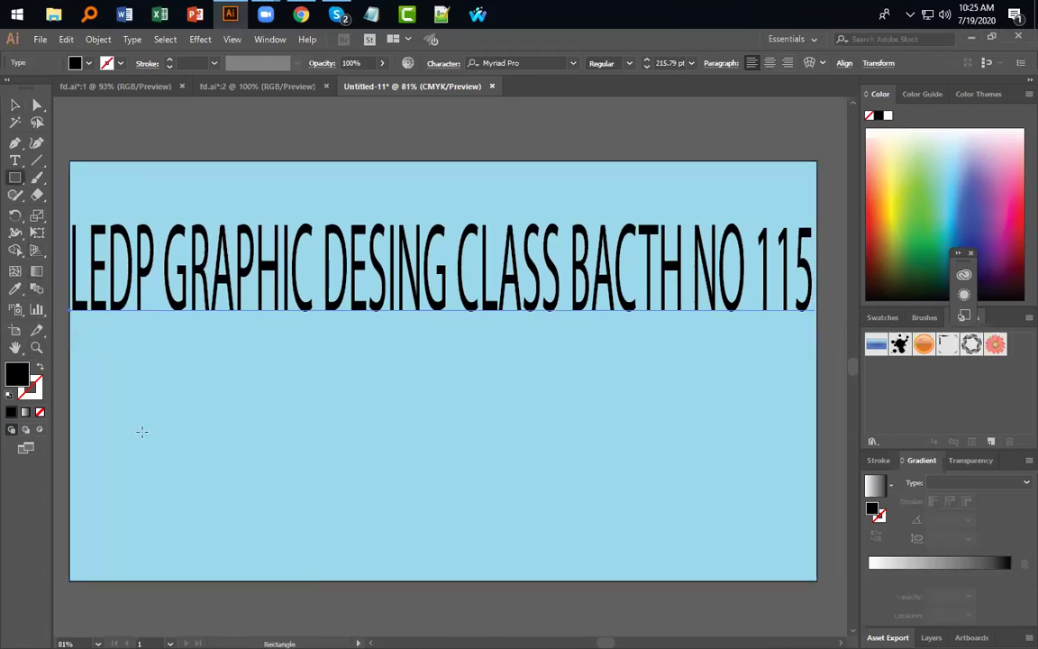
left_click(10, 179)
left_click(101, 194)
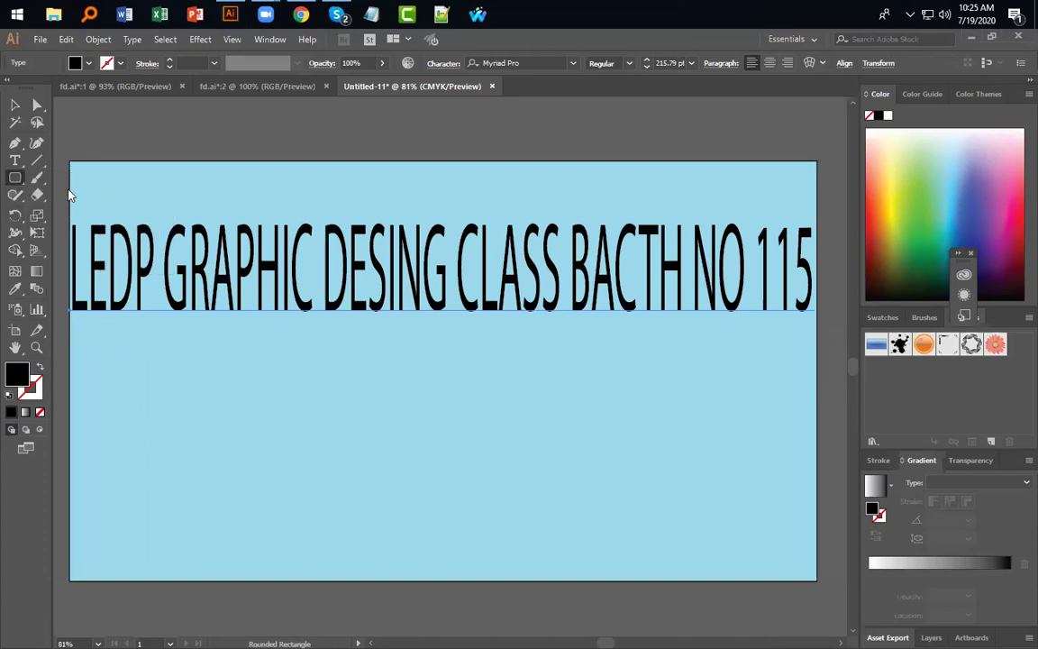
left_click(195, 396)
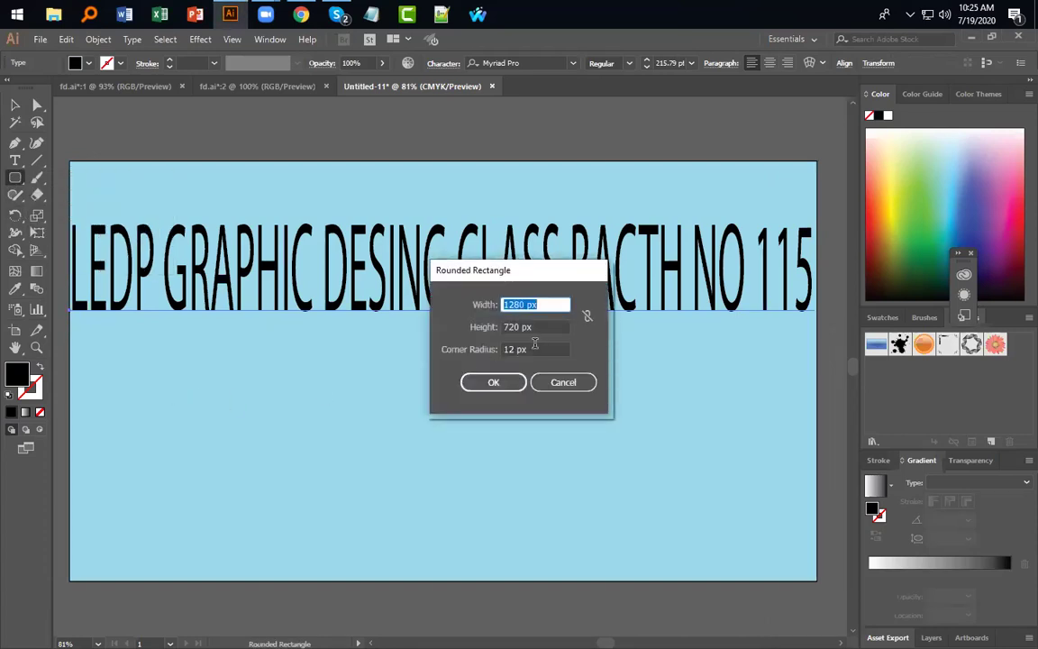
left_click(494, 382)
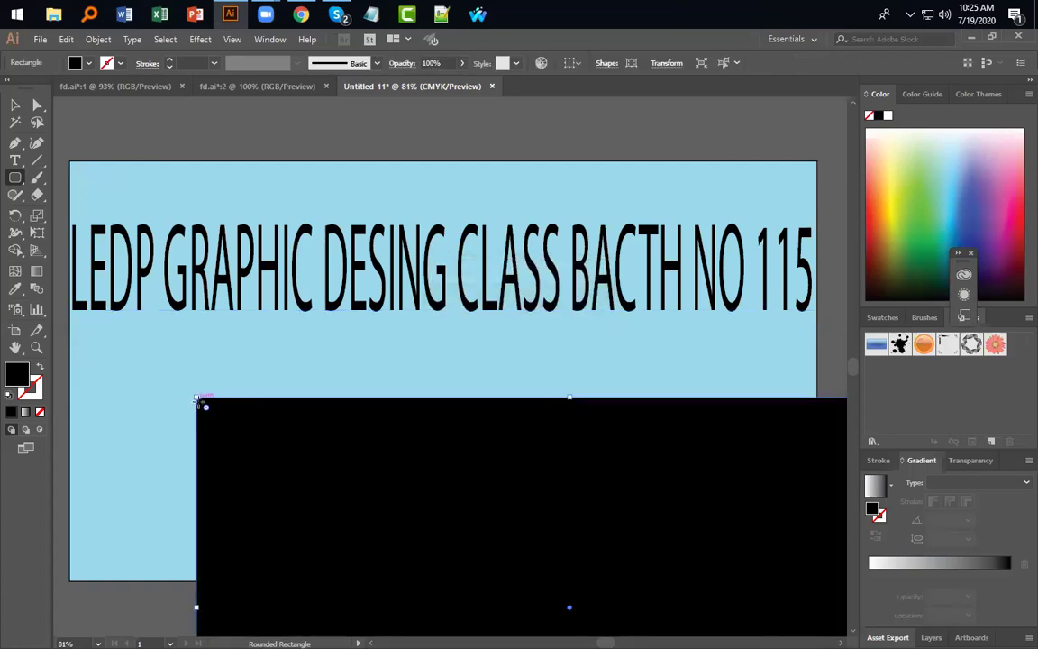
left_click_drag(199, 400, 422, 466)
key("ctrl+shift+a")
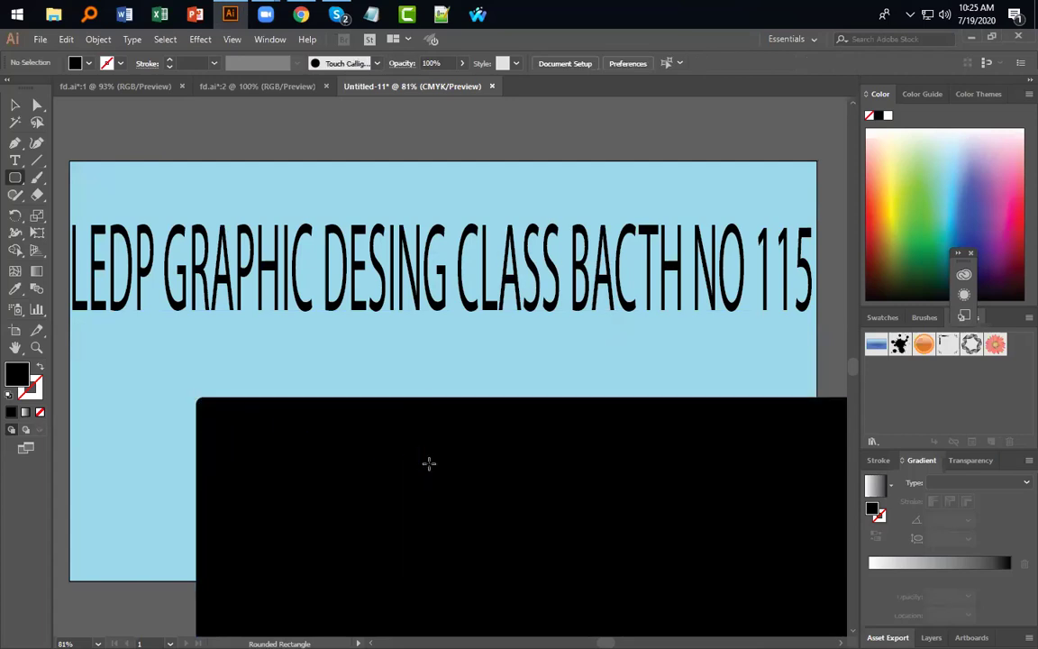
left_click(15, 105)
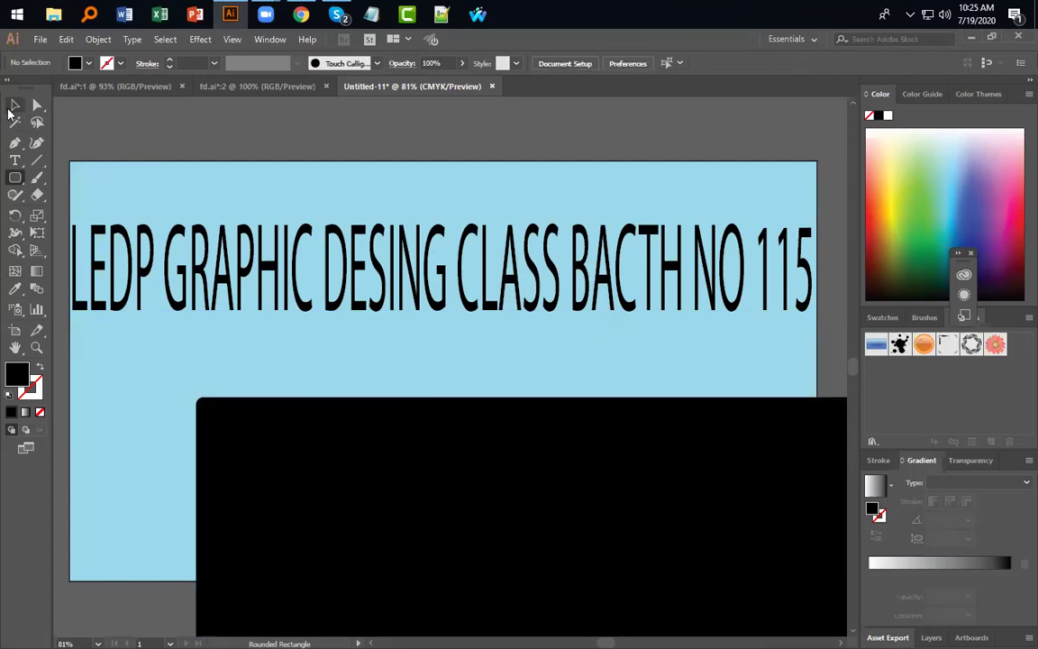
left_click(289, 537)
key("Delete")
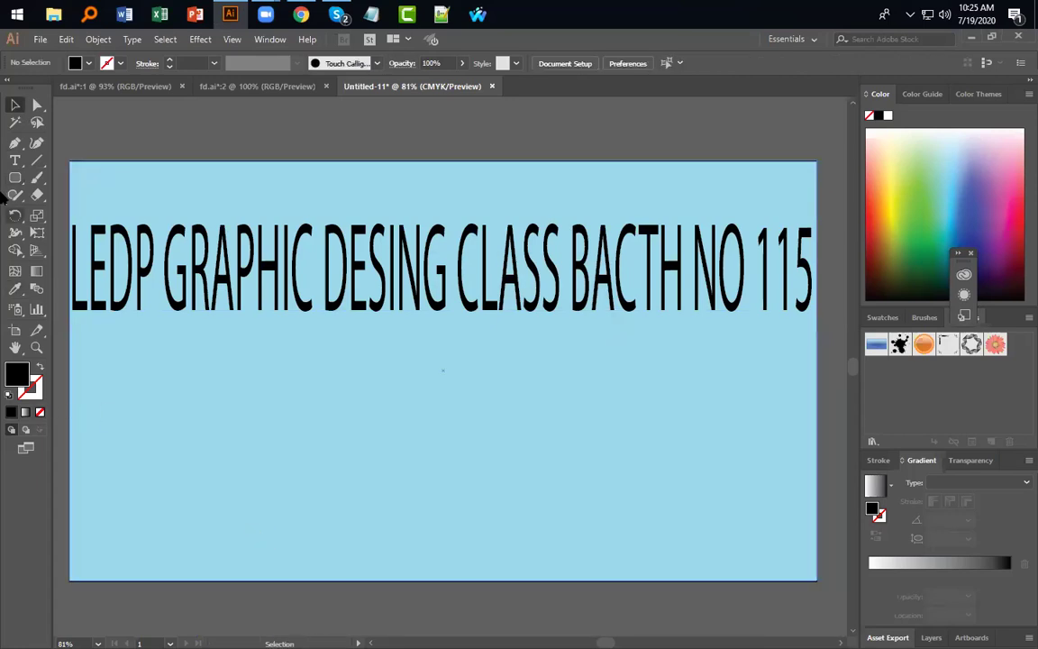
Step: Draw a long, thin rounded bar below the title text and fill it with yellow-green
left_click(15, 178)
left_click_drag(136, 364, 780, 379)
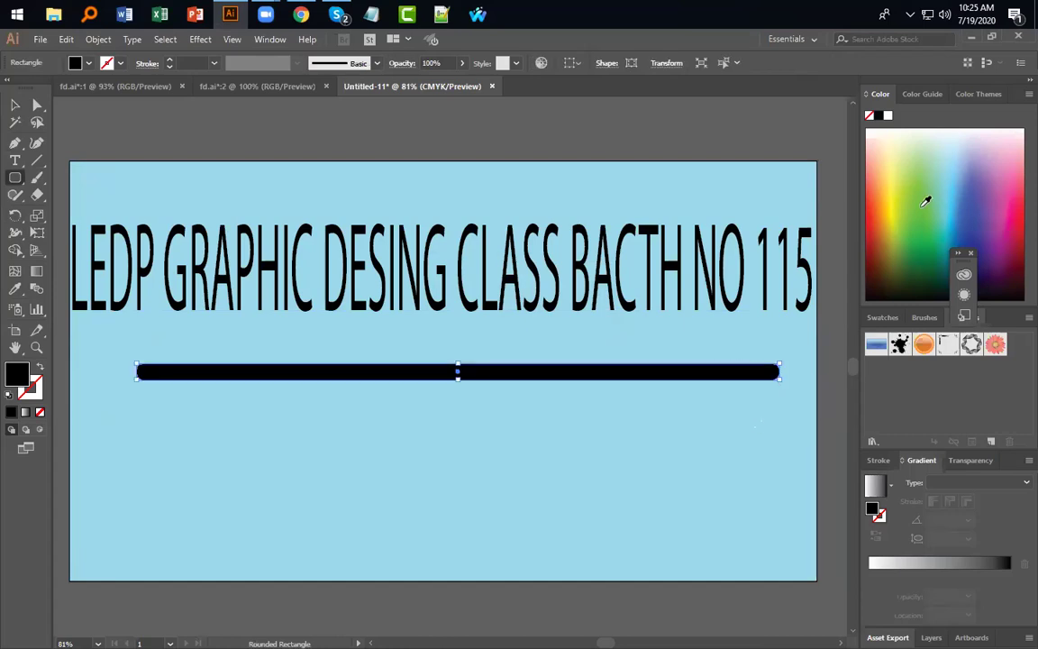
left_click(955, 193)
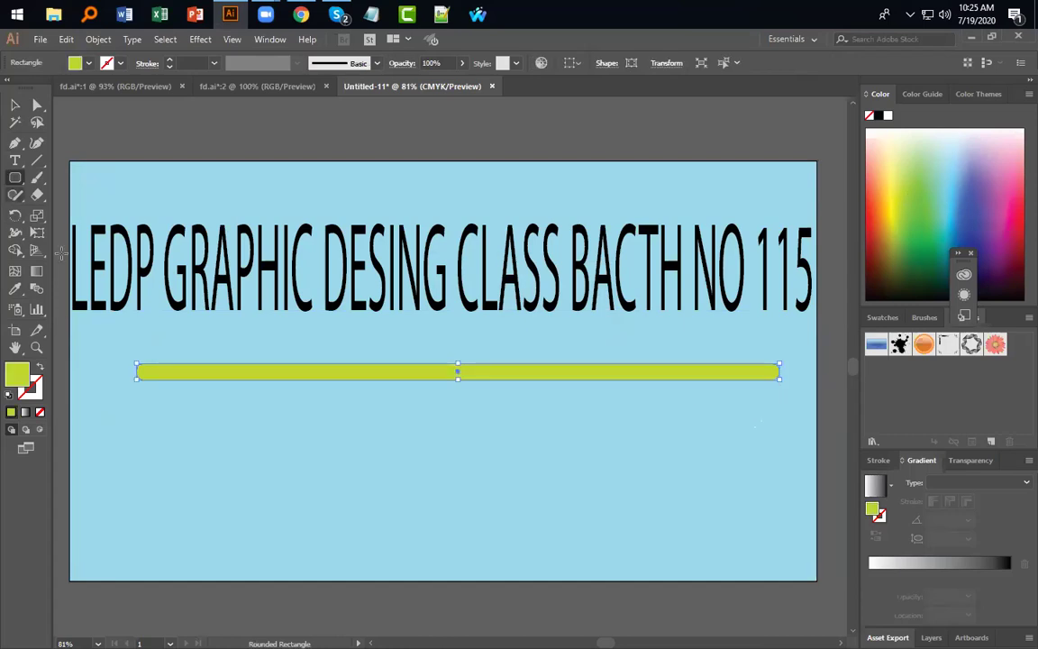
Step: Draw a rounded rectangle of about 1223 by 240 px below the yellow-green bar and fill it with dark red
left_click_drag(82, 415, 796, 553)
left_click(1020, 231)
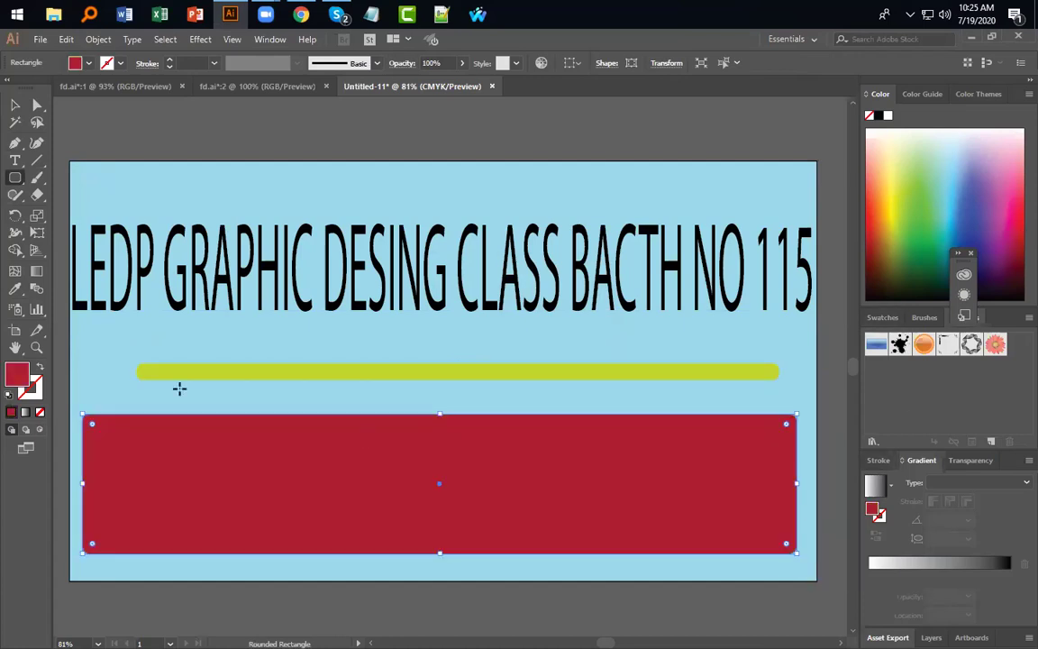
left_click(14, 105)
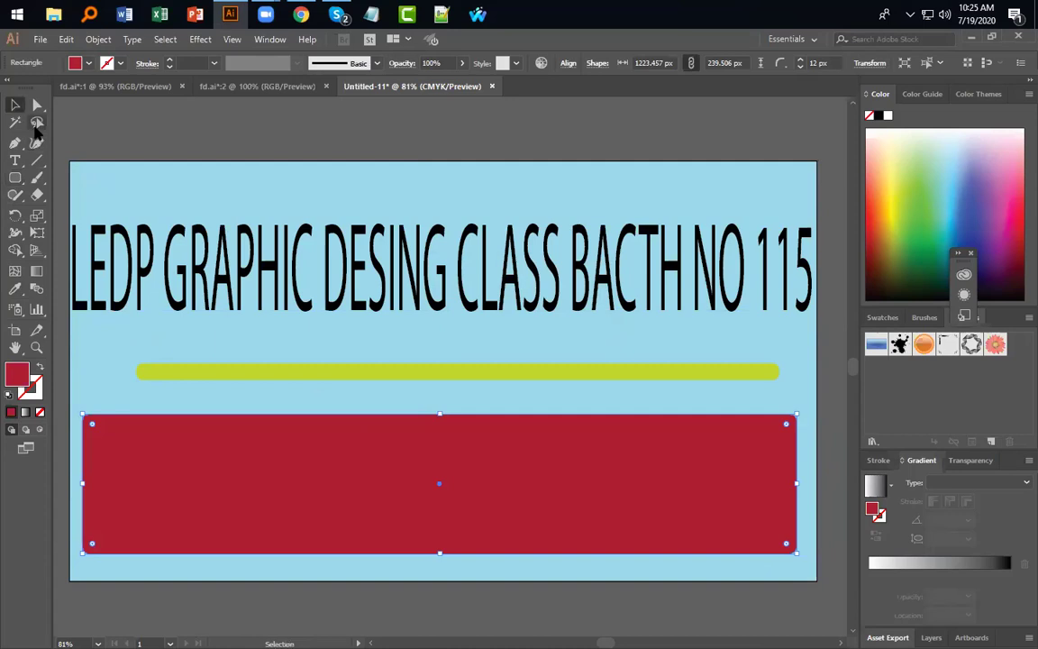
Step: Add a mesh point inside the red rounded rectangle at about X 467 px, Y 607 px with the Mesh tool
left_click(15, 270)
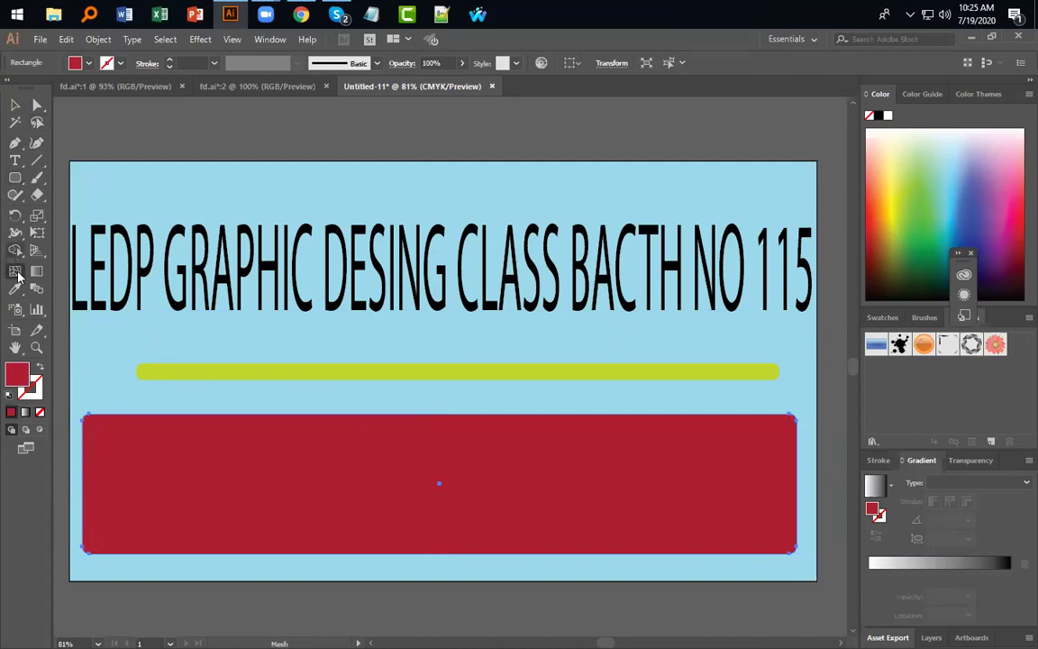
left_click(342, 514)
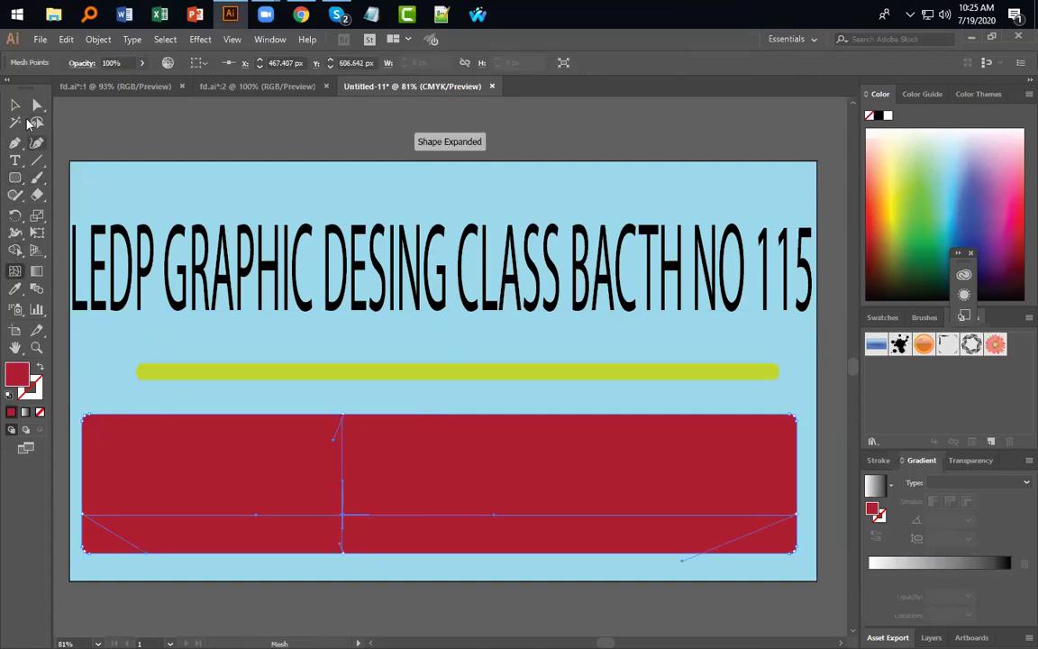
left_click(14, 106)
Step: Fill the blue background rectangle with a linear white-to-black gradient
left_click(403, 399)
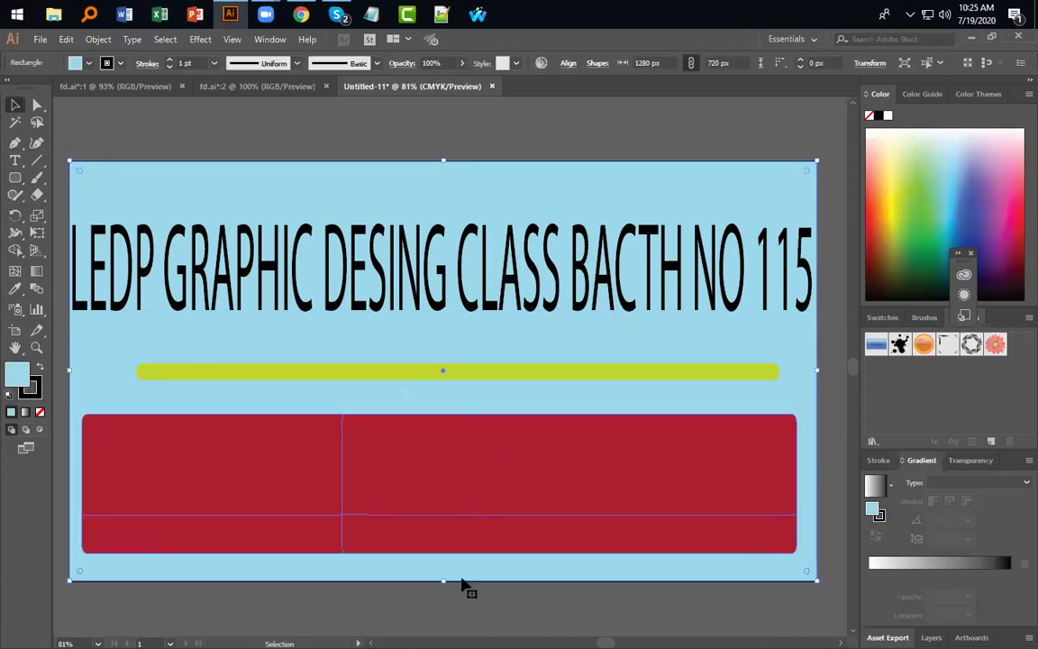
left_click(933, 564)
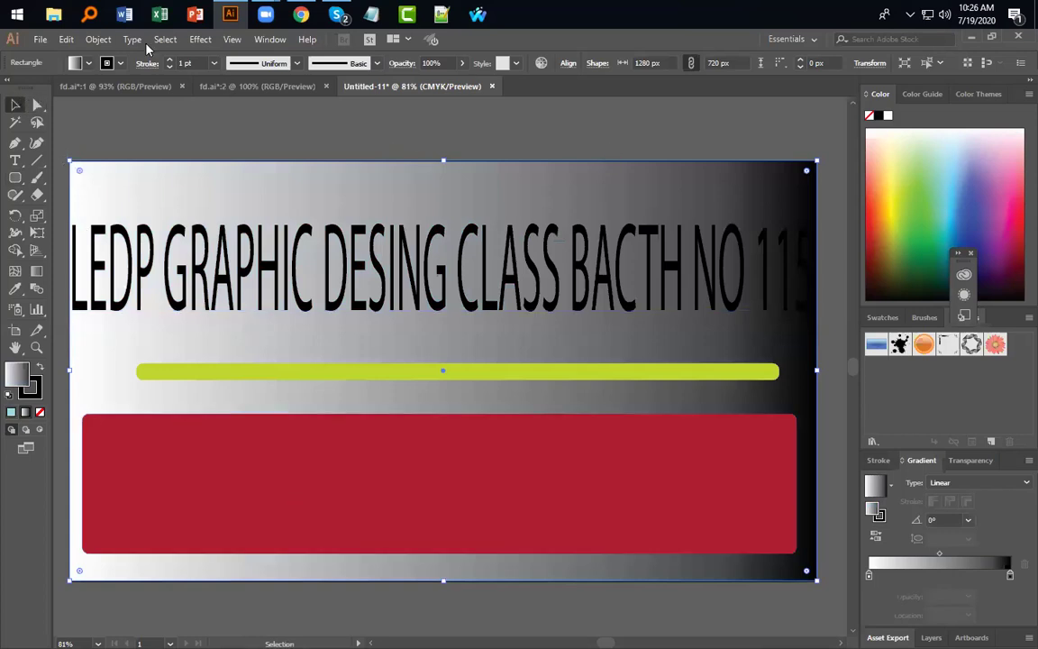
Step: Export the artwork to the Desktop as a JPEG named PROJECT 1, keeping the CMYK, quality 0 and 72 ppi settings
left_click(40, 41)
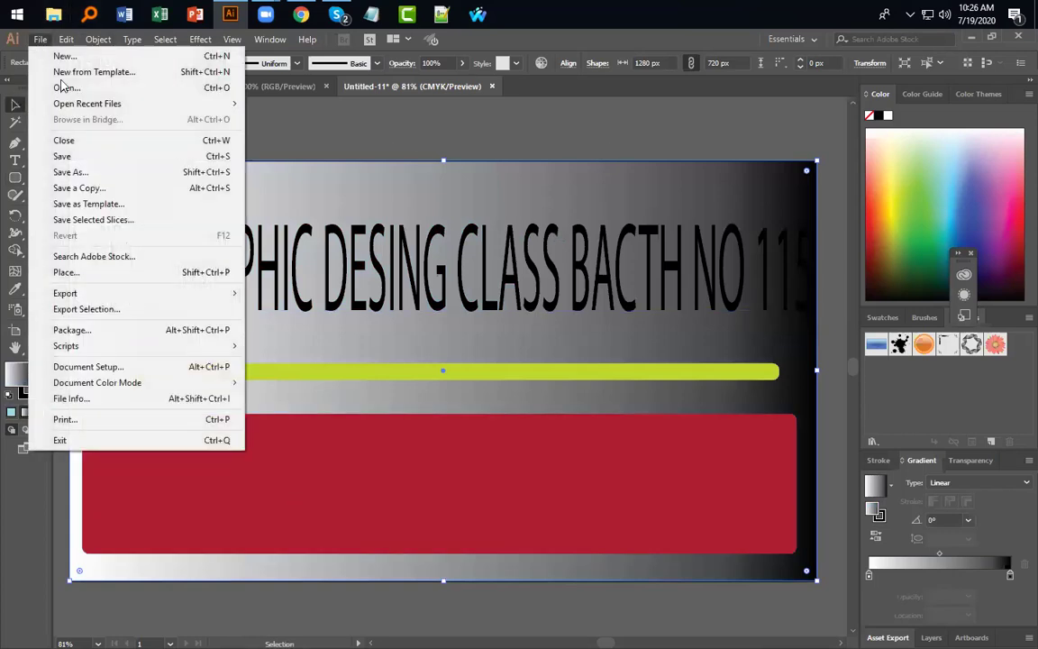
mouse_move(83, 295)
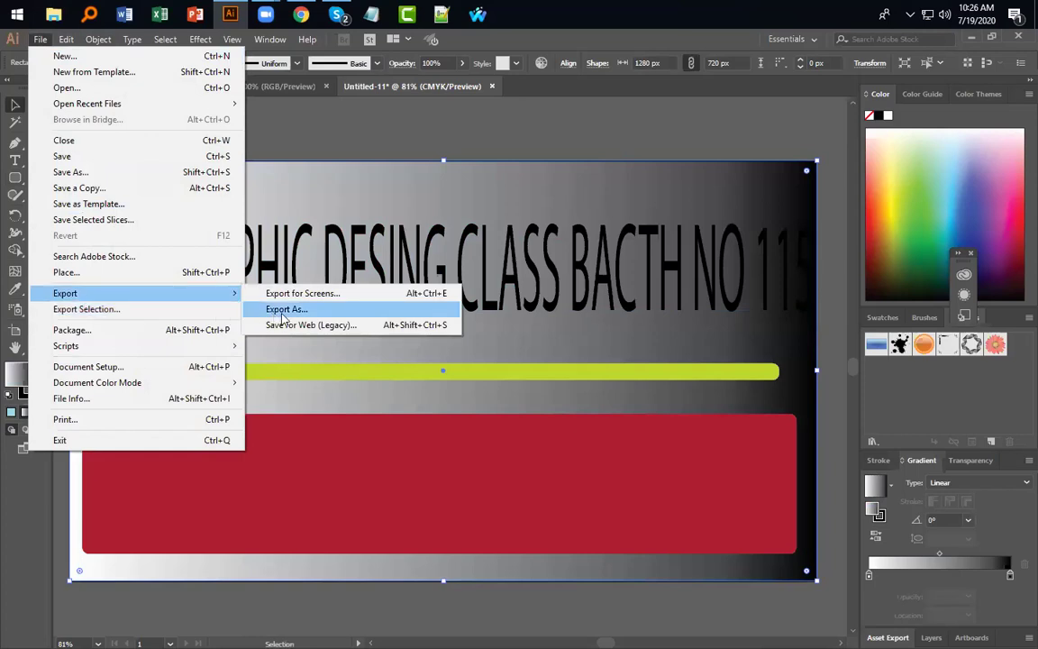
left_click(272, 308)
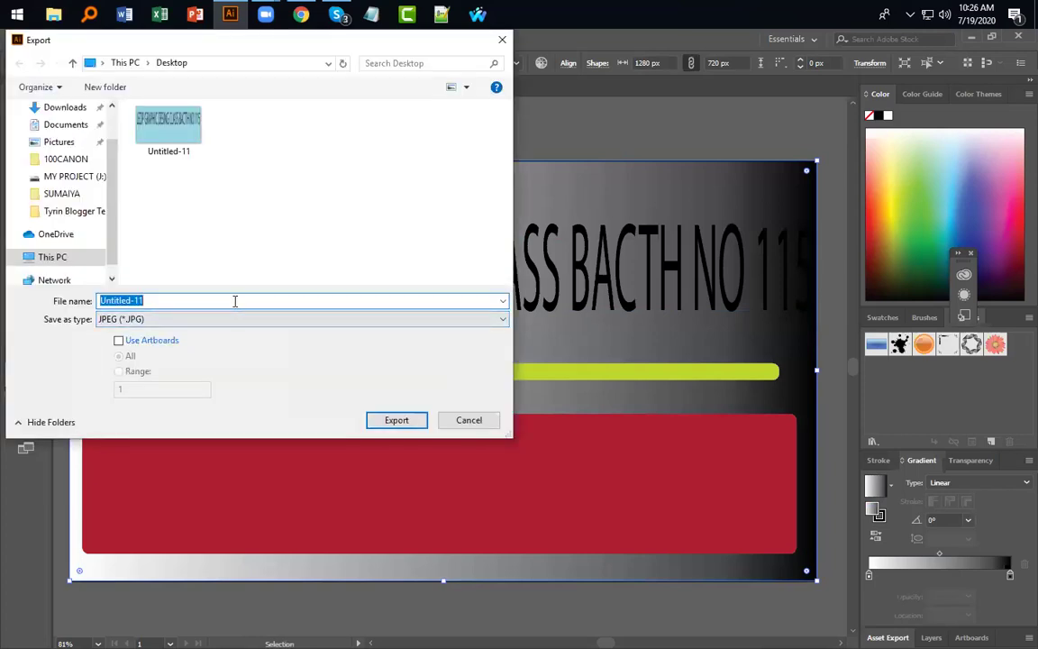
type("PROJECT 1")
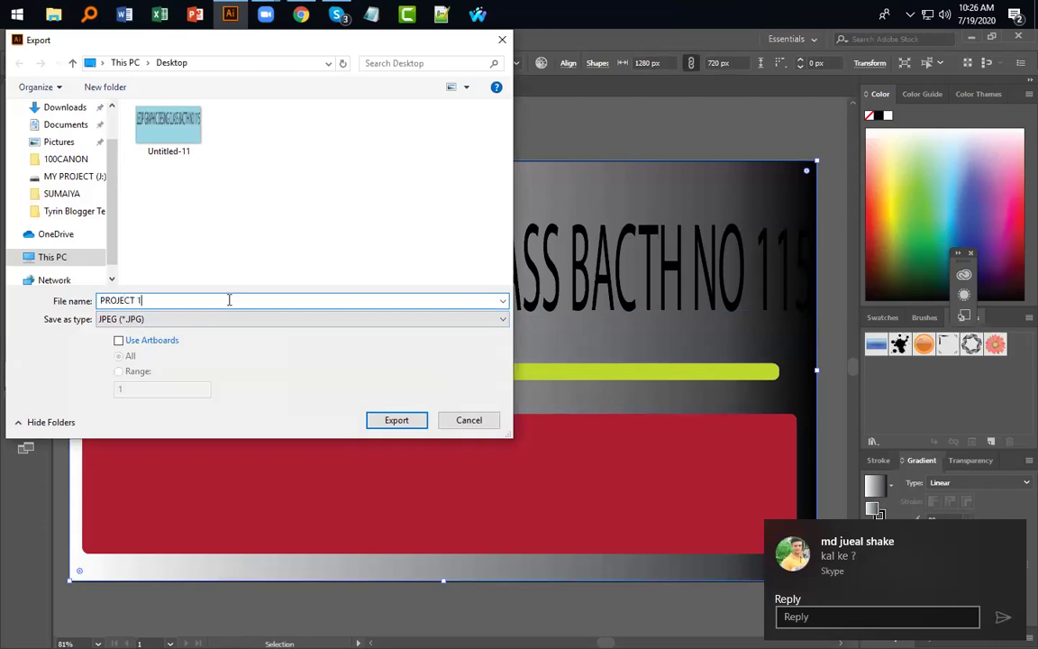
scroll(65, 139, "up", 2)
left_click(58, 137)
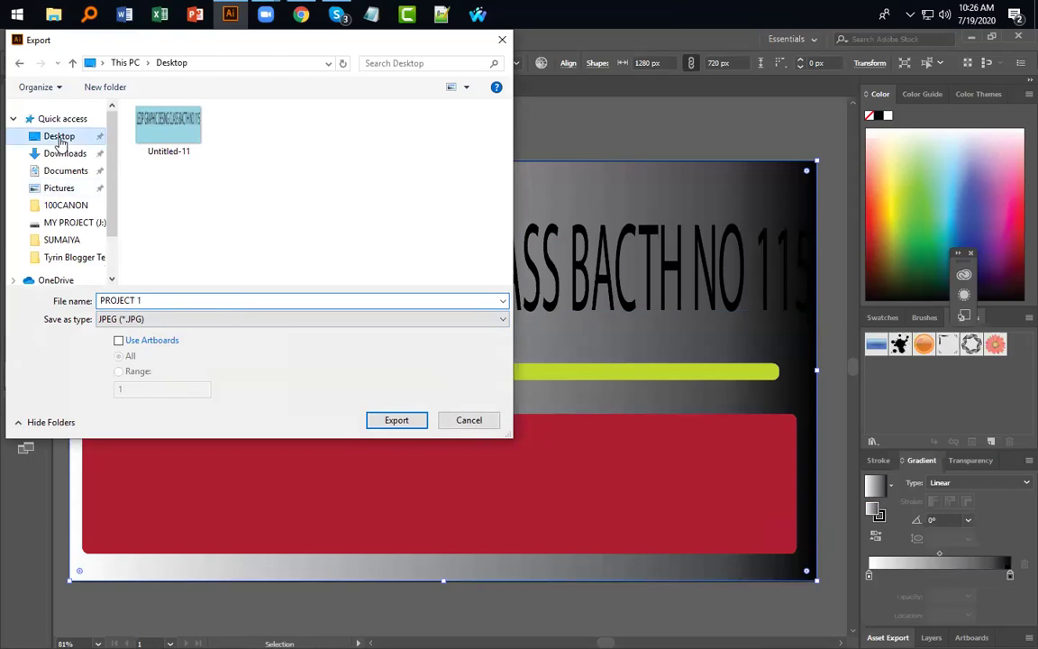
left_click(412, 420)
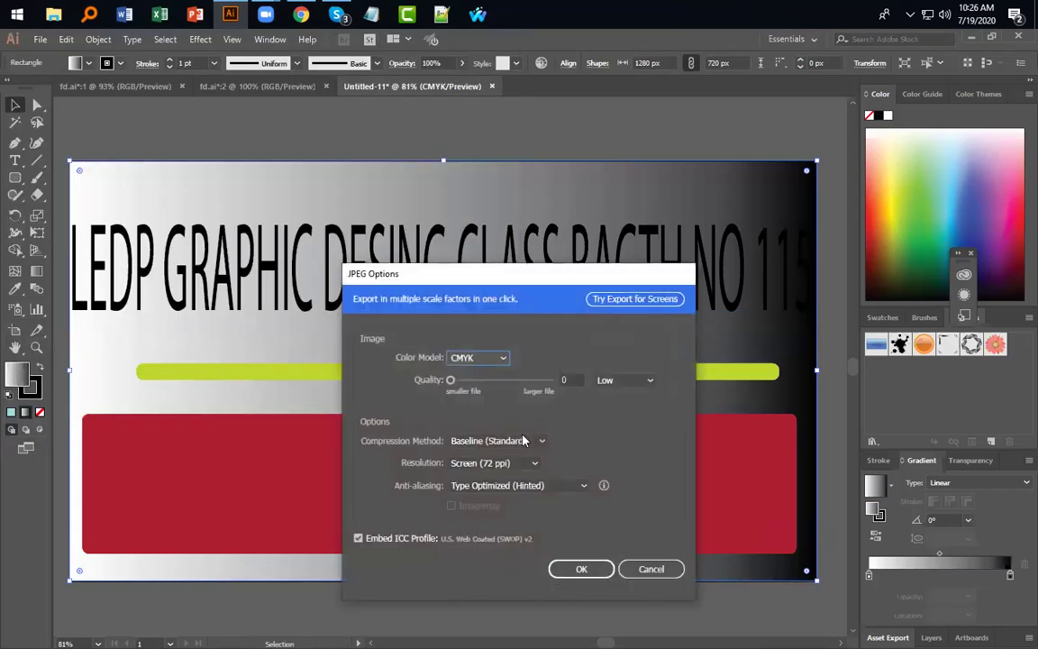
left_click(582, 569)
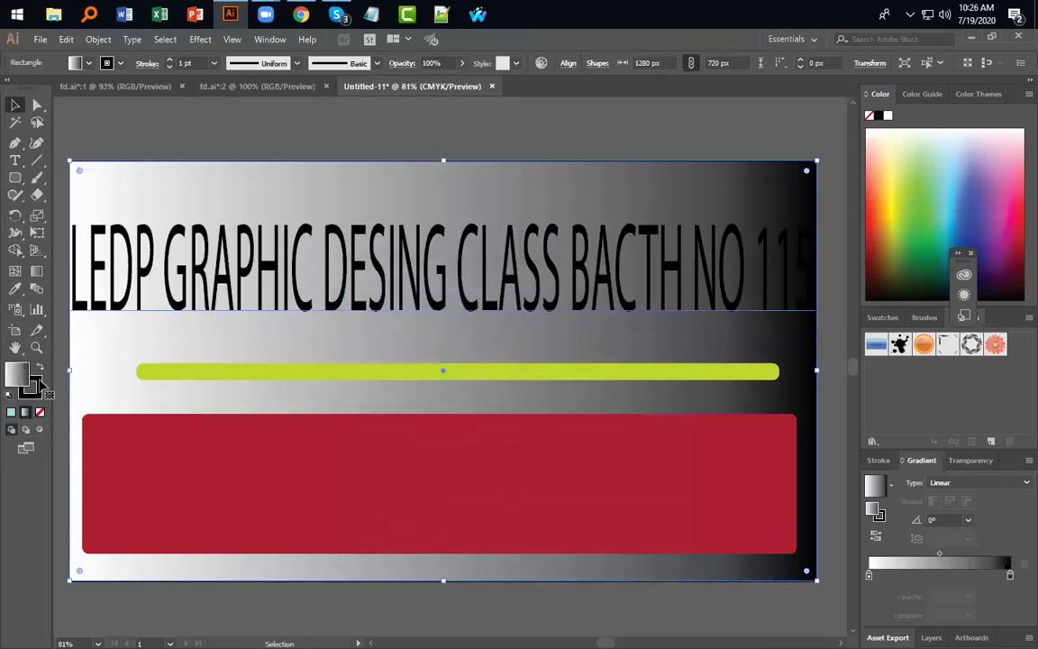
Step: Open the exported PROJECT 1 image from the desktop in Photos, examine it and close the viewer
double_click(883, 36)
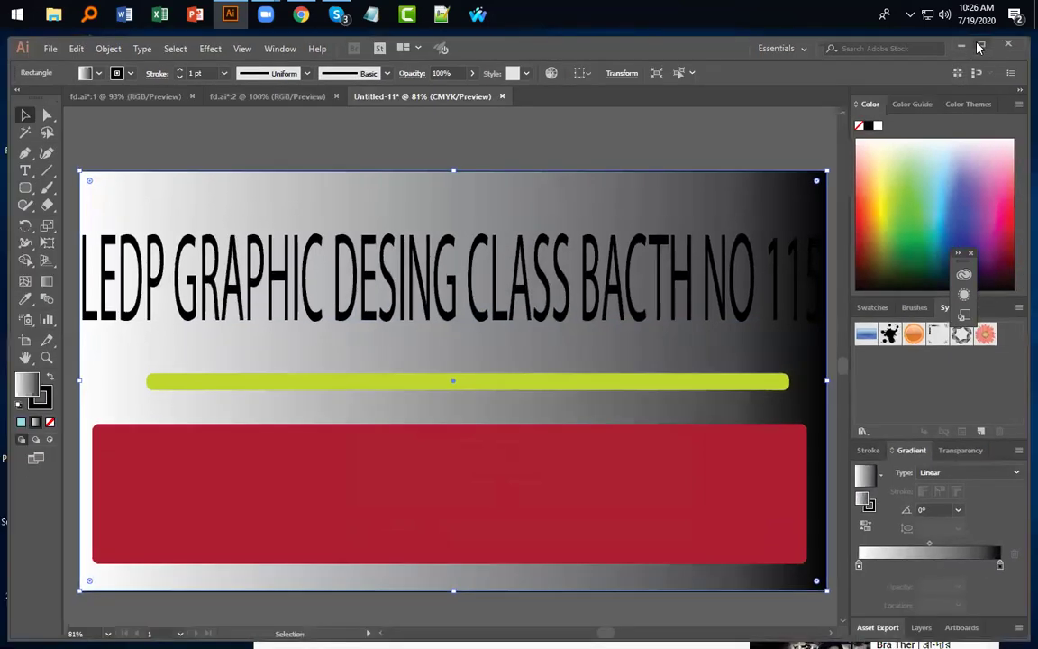
left_click(959, 45)
double_click(80, 281)
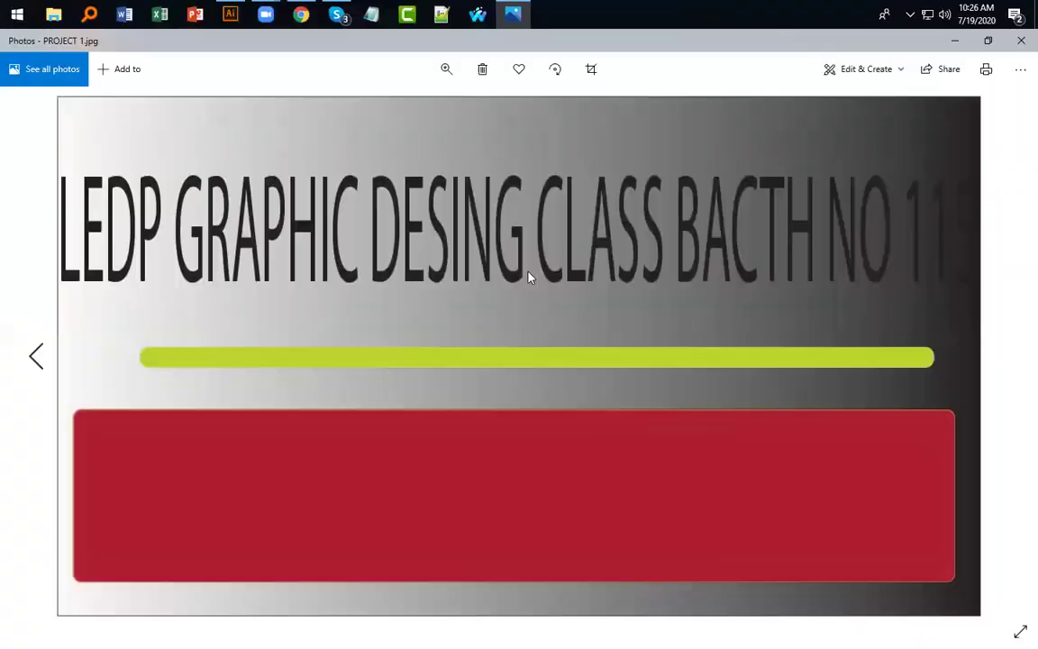
scroll(823, 278, "down", 1)
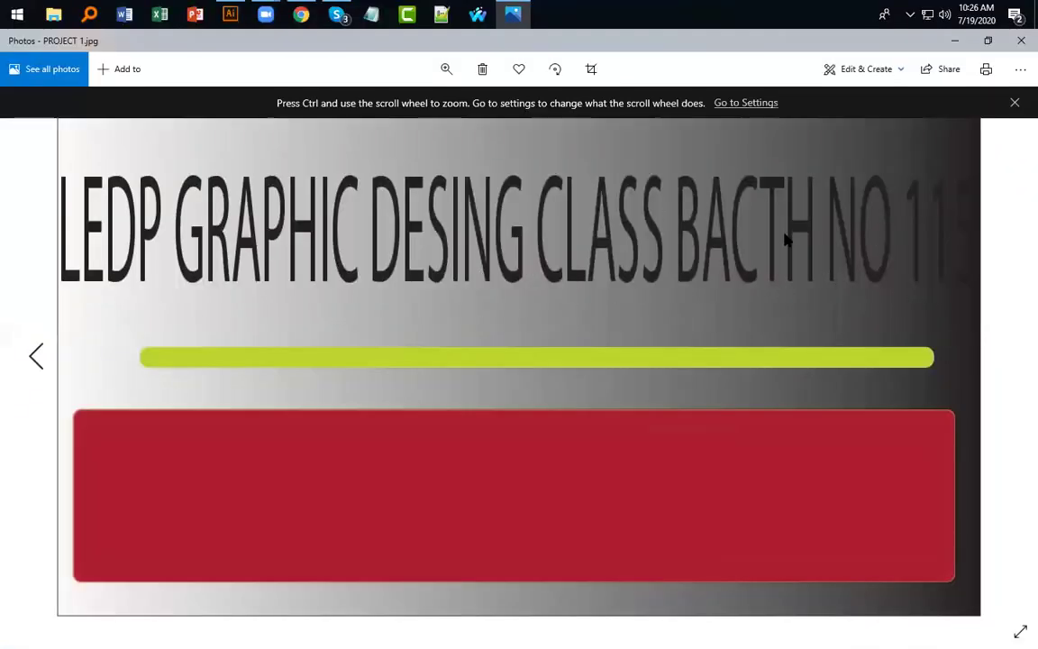
left_click(1013, 103)
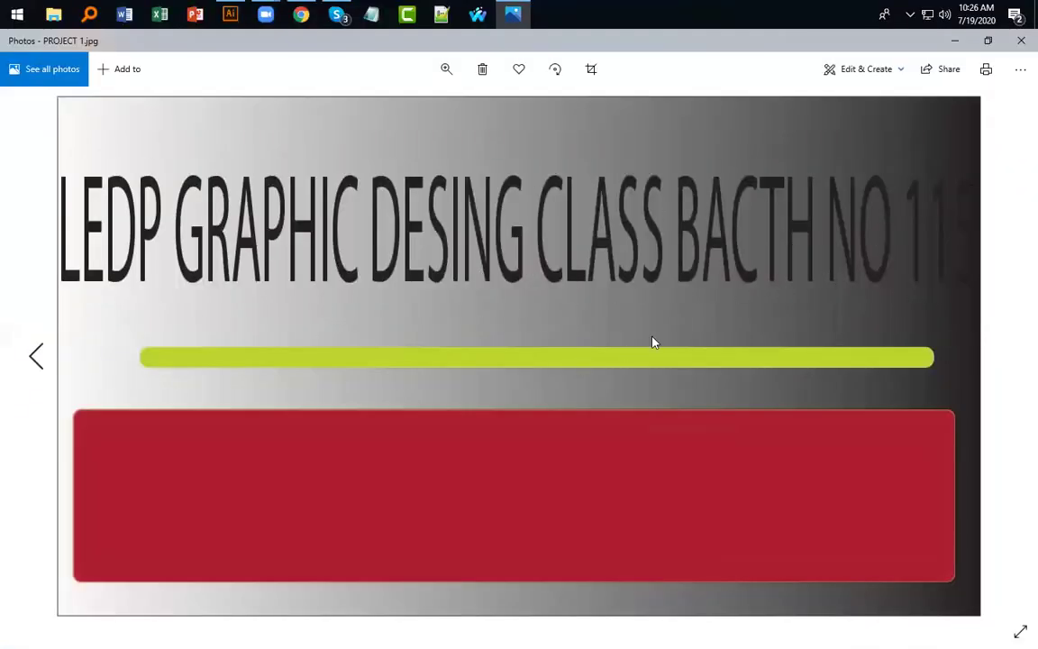
scroll(468, 447, "up", 2)
scroll(420, 462, "down", 2)
scroll(190, 233, "up", 2)
scroll(441, 234, "down", 2)
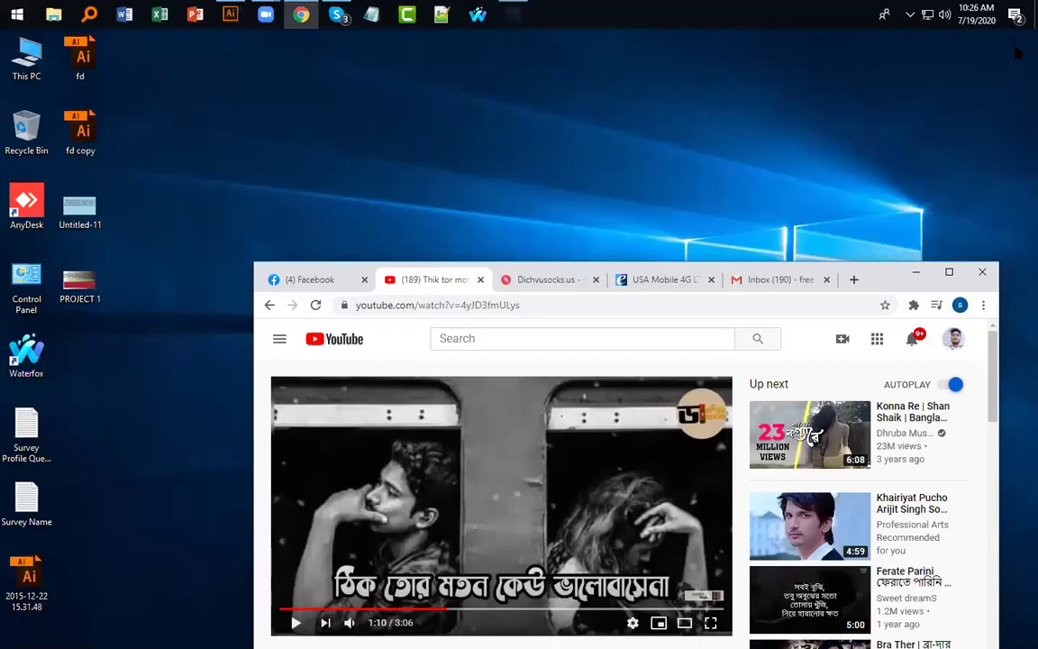
left_click(1020, 41)
key("super+Up")
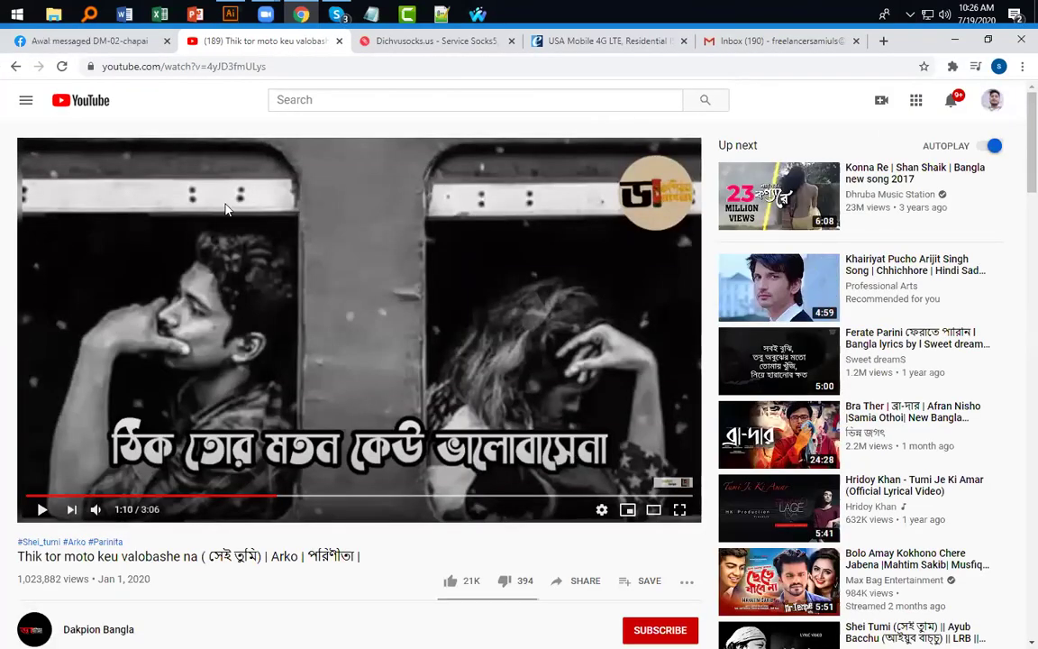
scroll(621, 476, "down", 10)
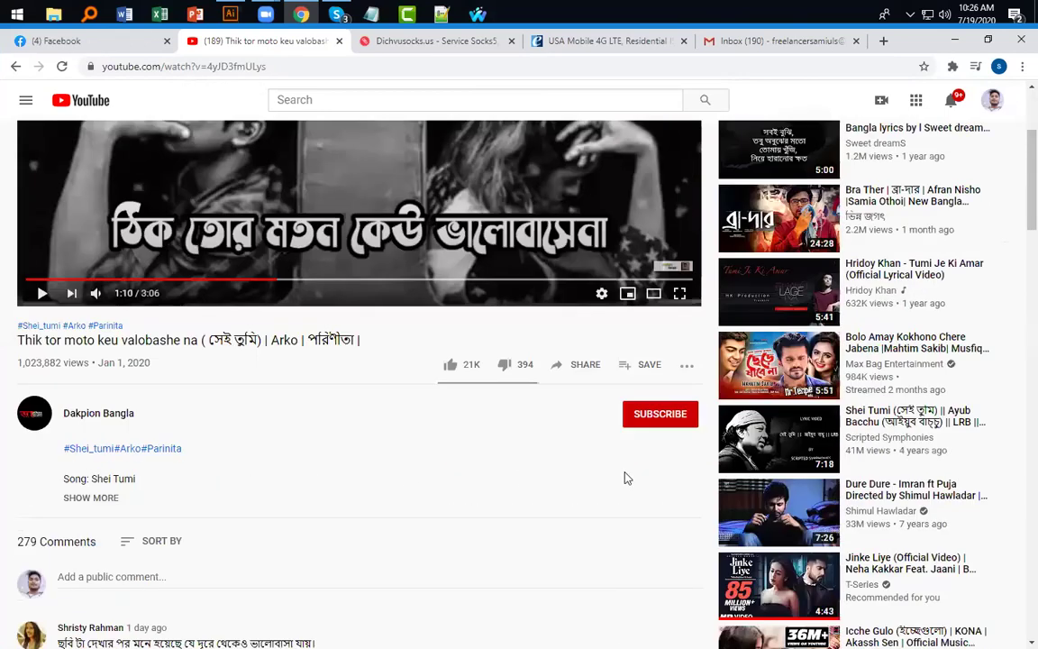
scroll(379, 459, "up", 10)
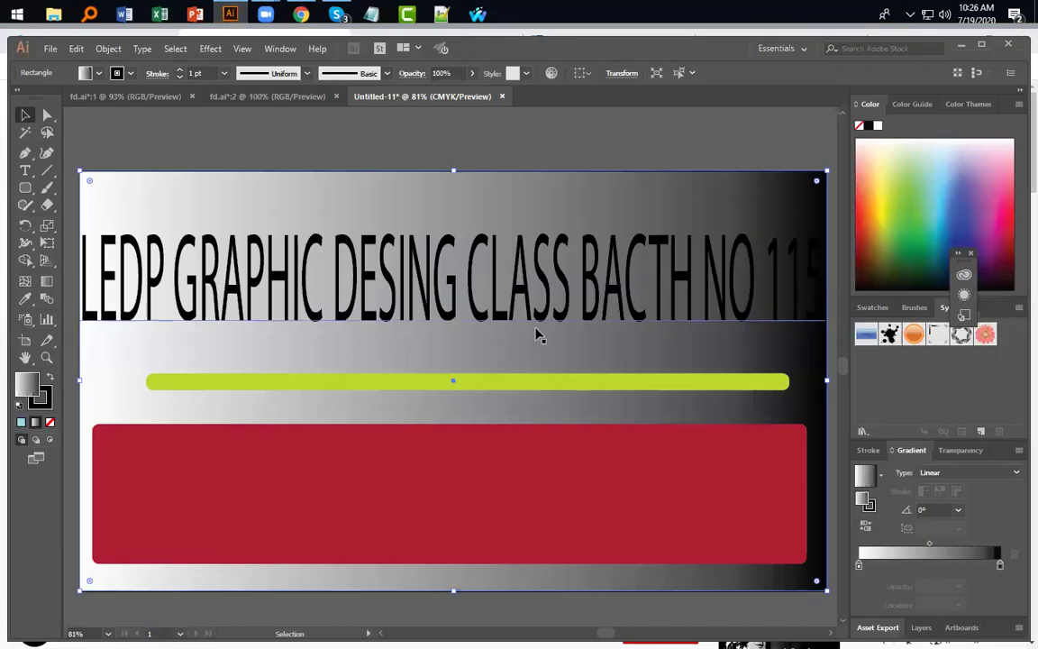
left_click(429, 308)
left_click(338, 382)
left_click(48, 48)
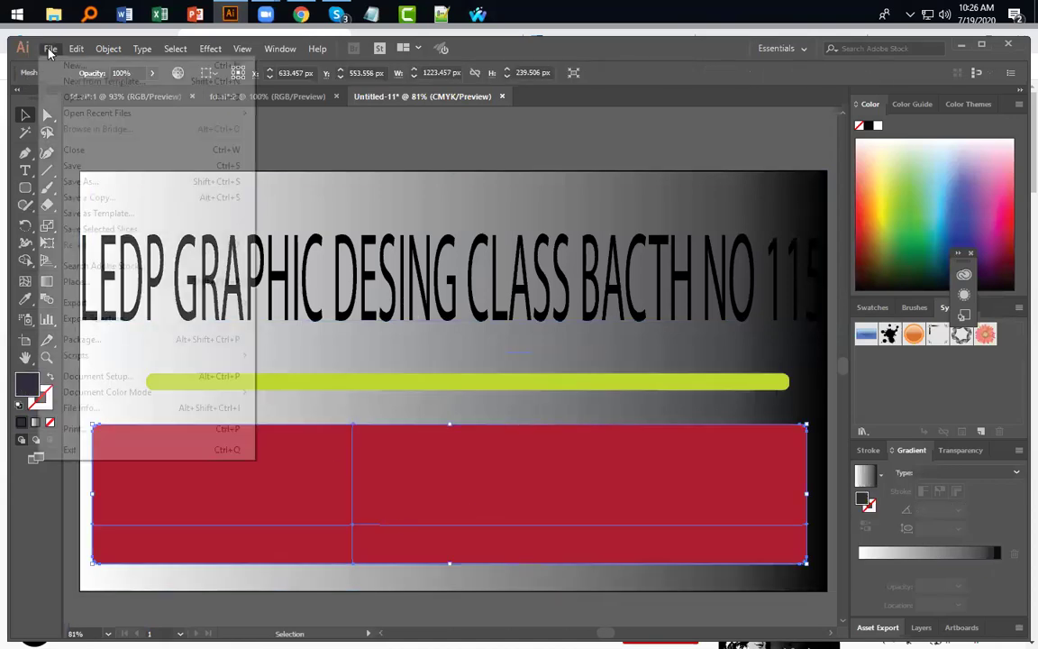
left_click(108, 47)
left_click(50, 48)
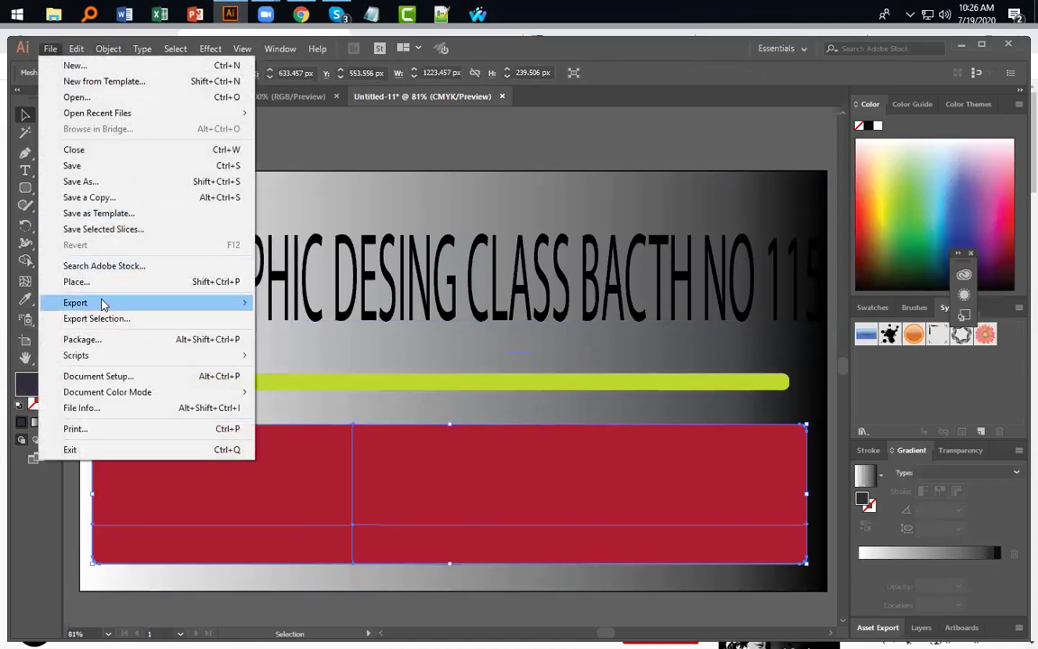
mouse_move(102, 305)
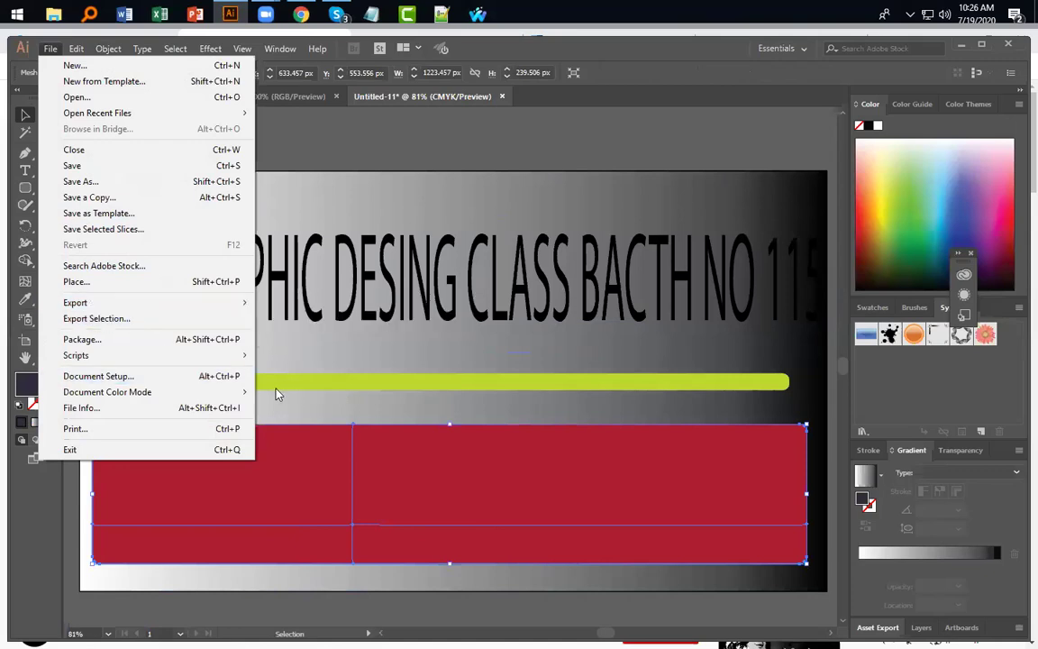
left_click(413, 454)
left_click(459, 382)
Step: Delete the title text, yellow-green bar, red rounded rectangle and gradient background from the artboard
left_click(442, 297)
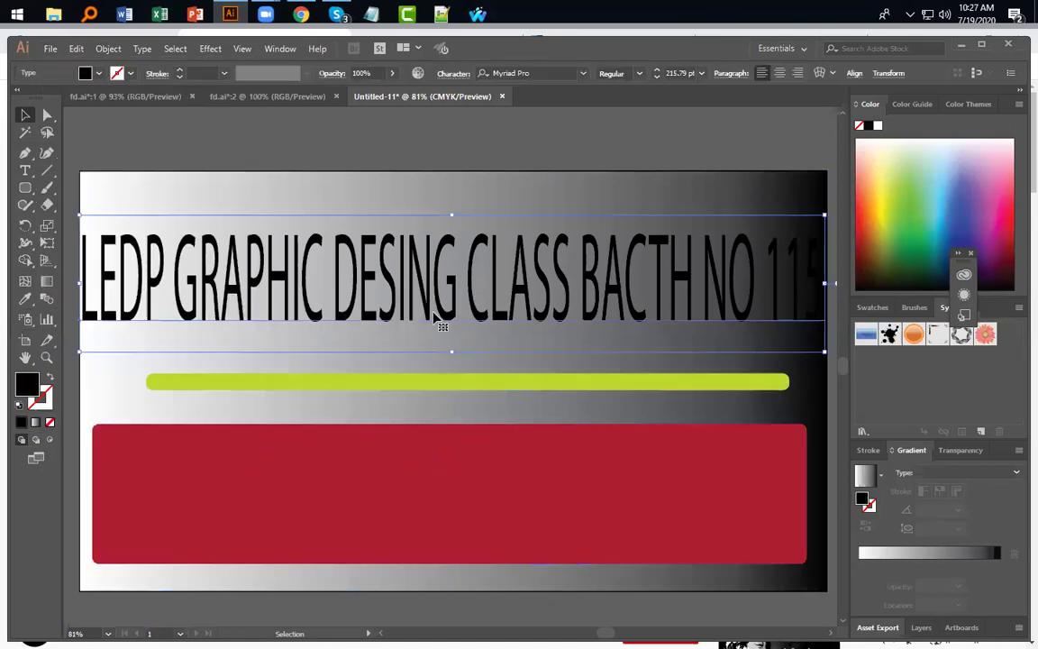
key("Delete")
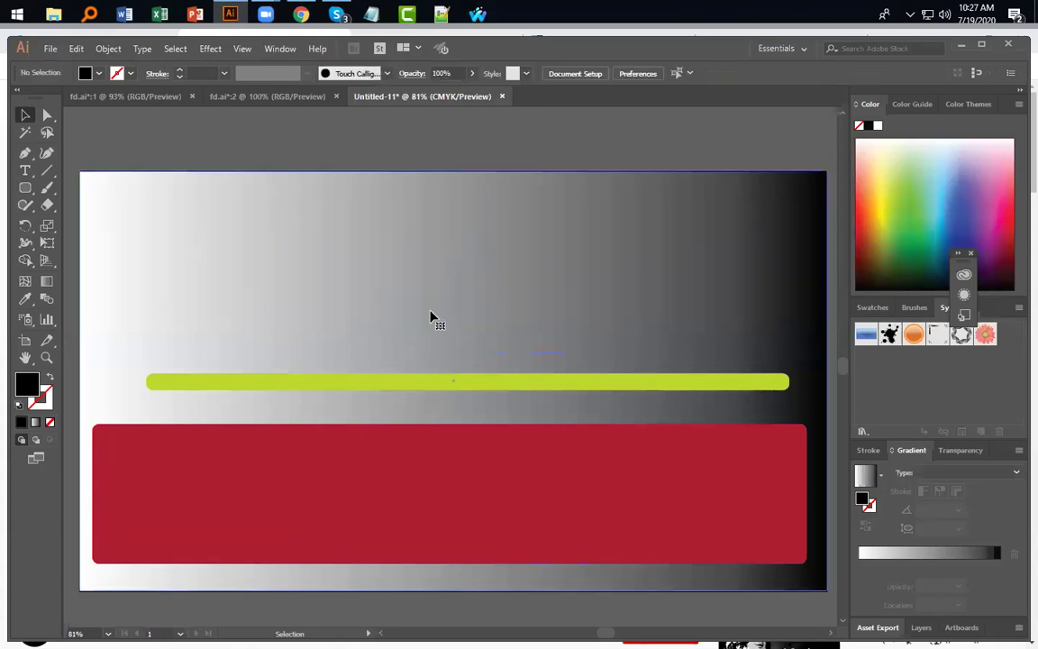
left_click(448, 386)
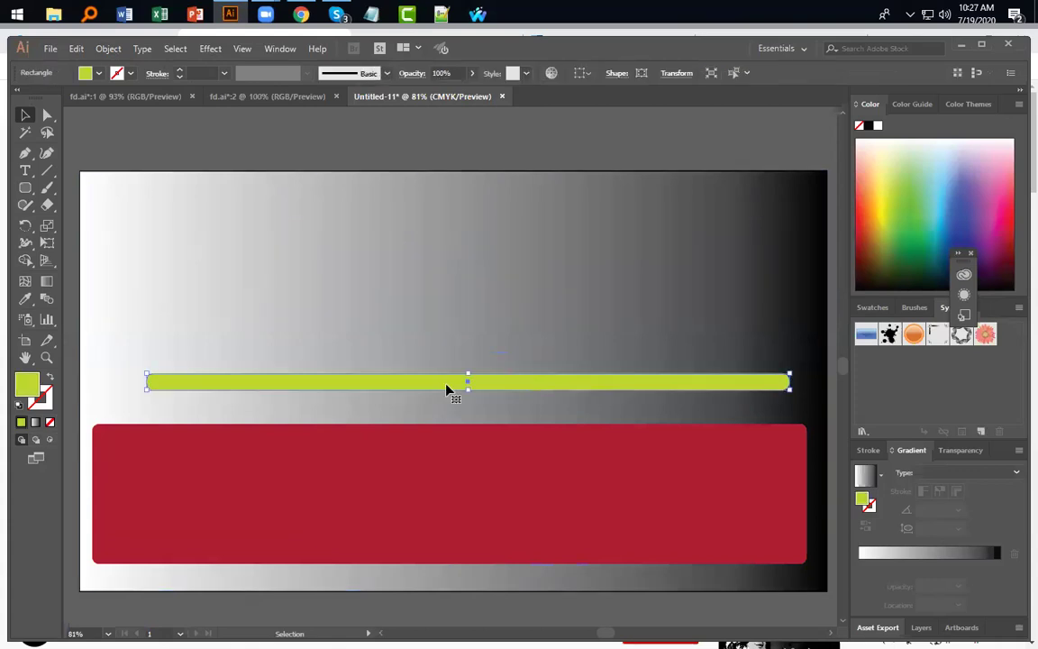
key("Delete")
left_click(431, 442)
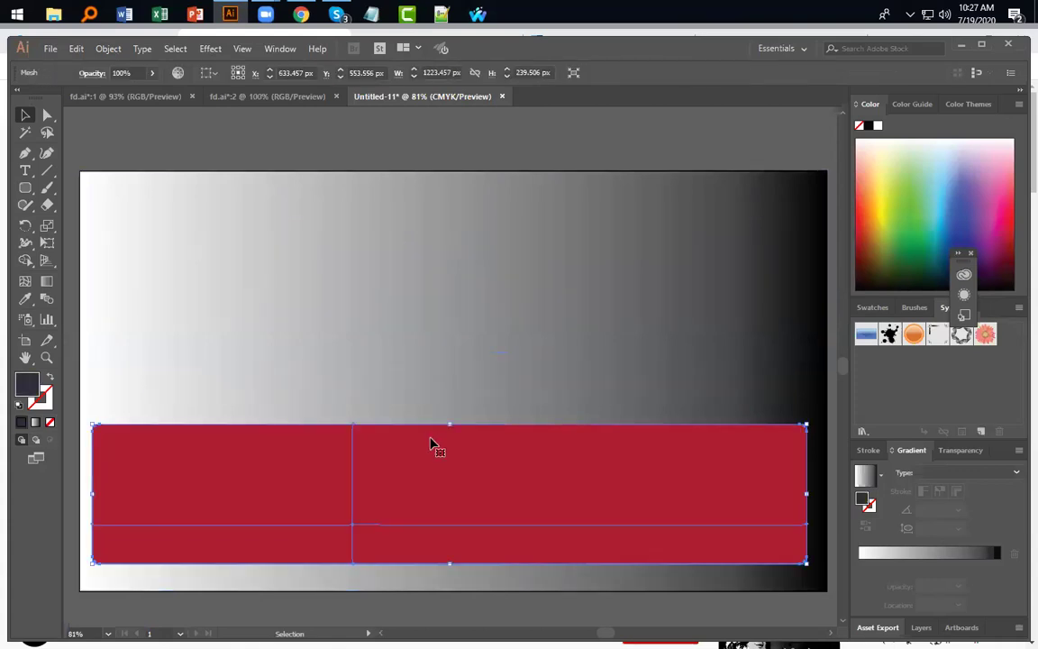
key("Delete")
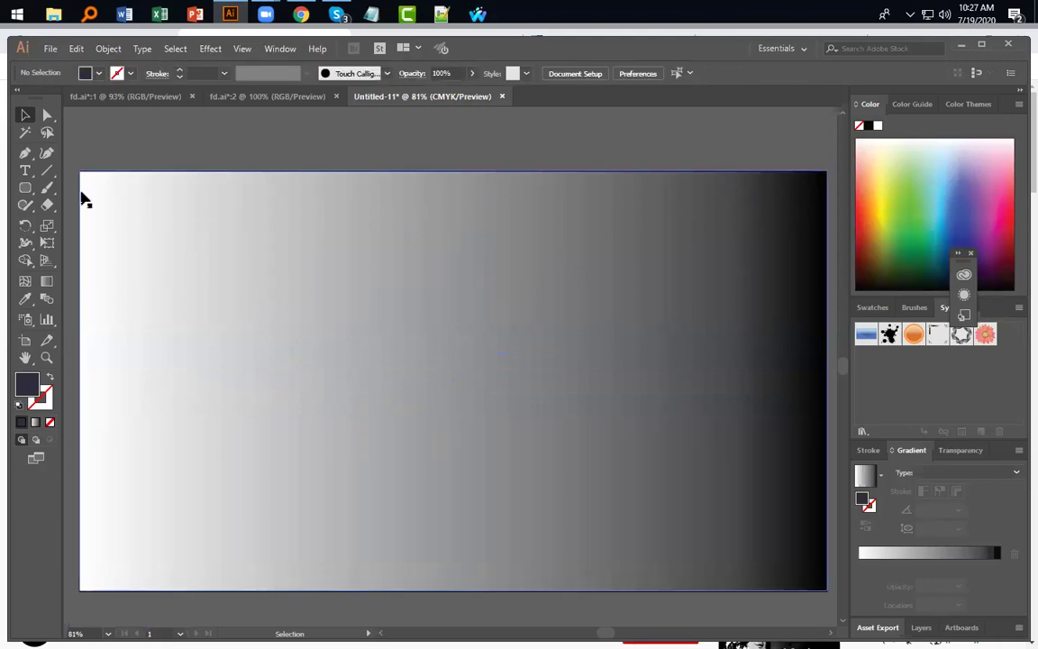
left_click(202, 219)
key("Delete")
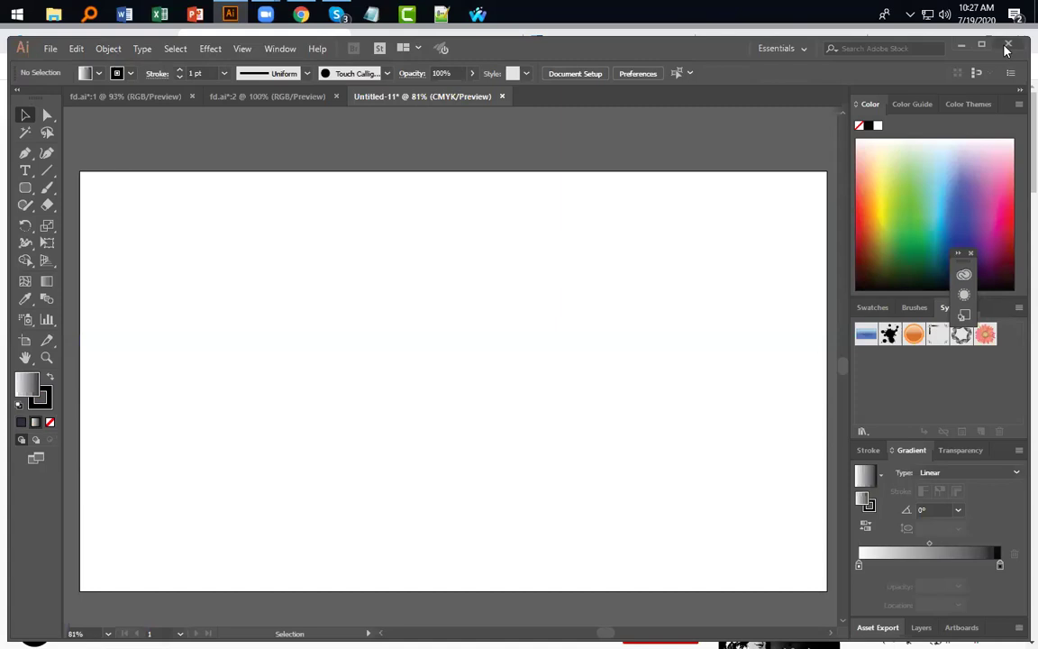
Step: Add the point text BREAK on the empty artboard with the Type tool
left_click(25, 171)
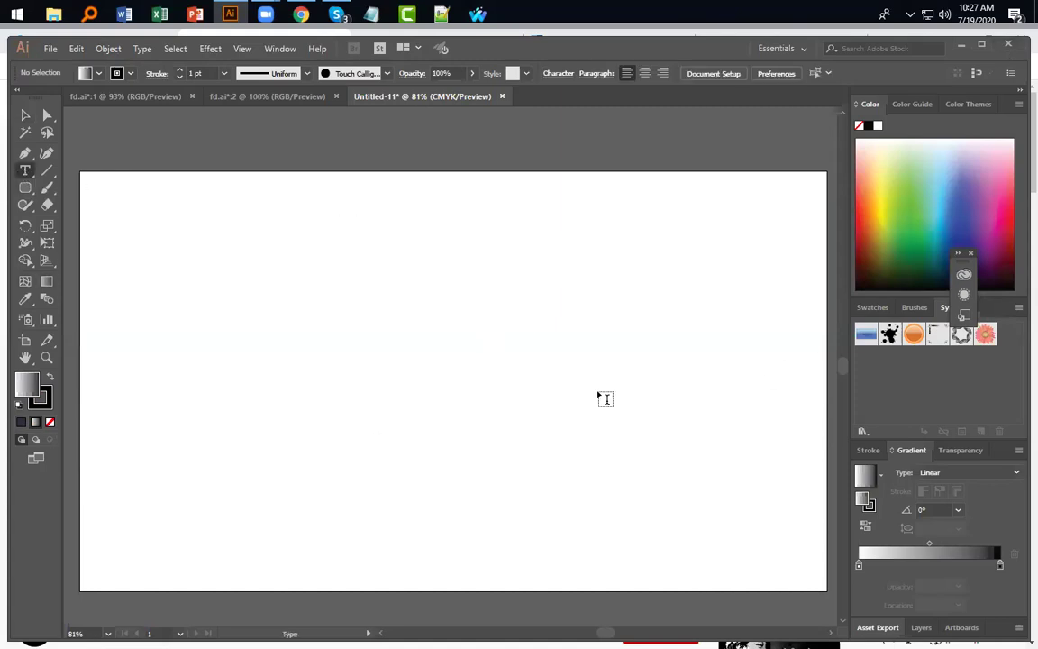
left_click(293, 305)
key("BackSpace")
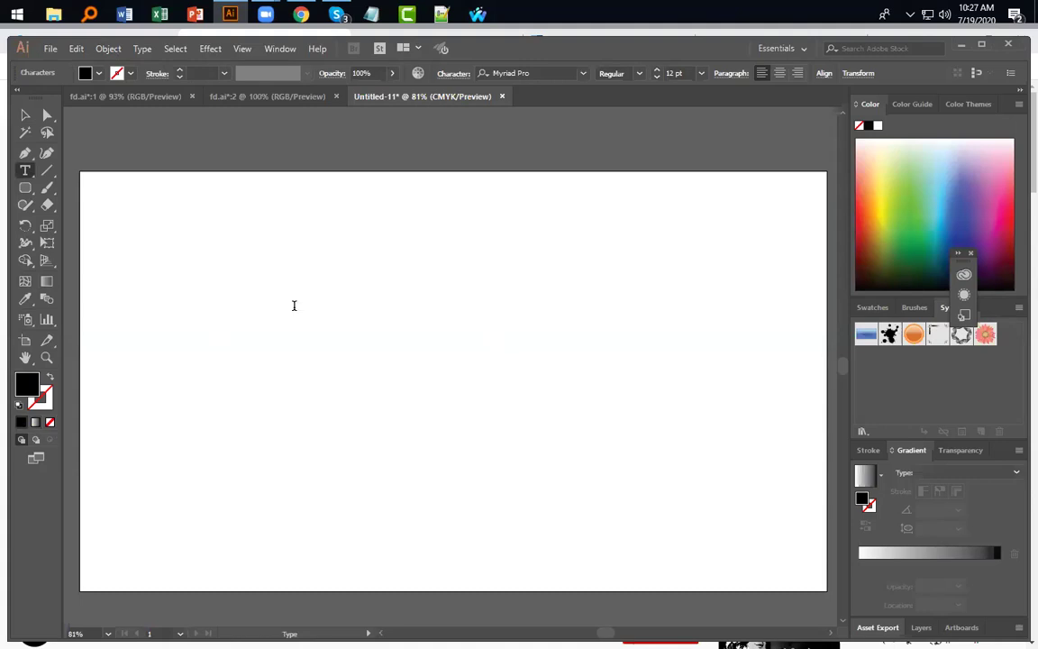
type("BREAK")
Step: Enlarge and stretch the BREAK text to about 542 pt so its bounding box spans the artboard's full width
left_click(25, 115)
left_click_drag(317, 312, 794, 466)
left_click_drag(295, 333, 151, 288)
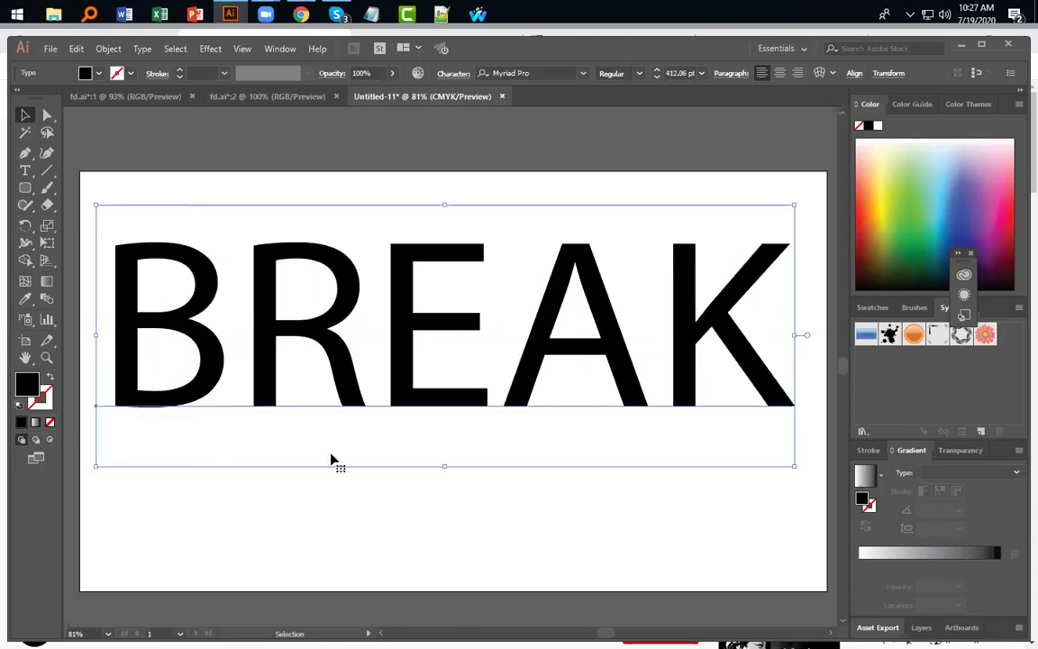
left_click_drag(444, 466, 602, 545)
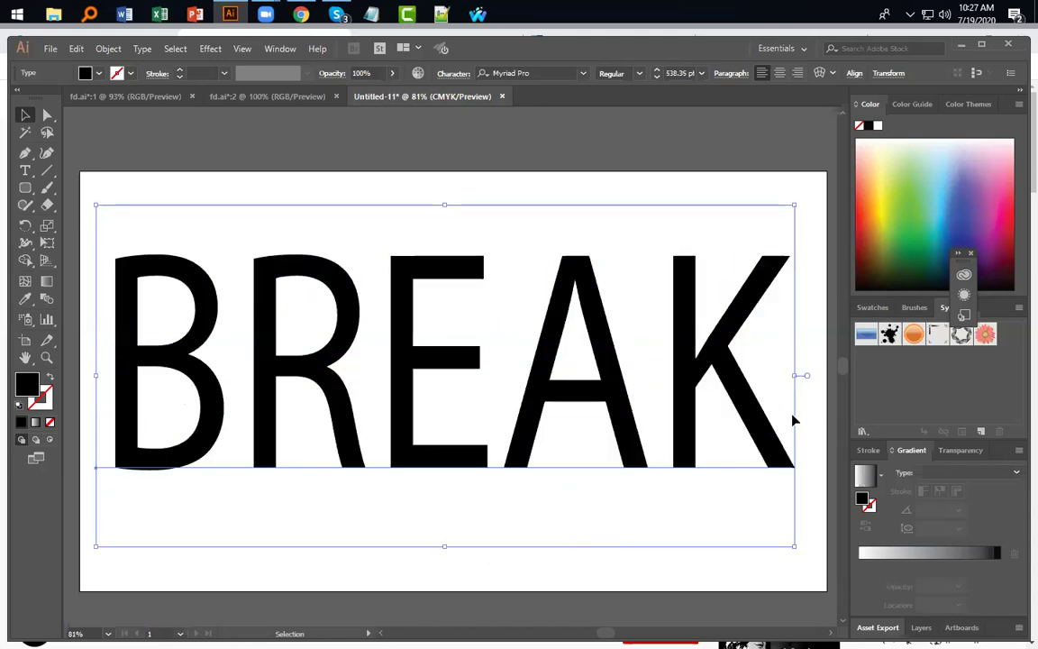
left_click_drag(797, 374, 827, 375)
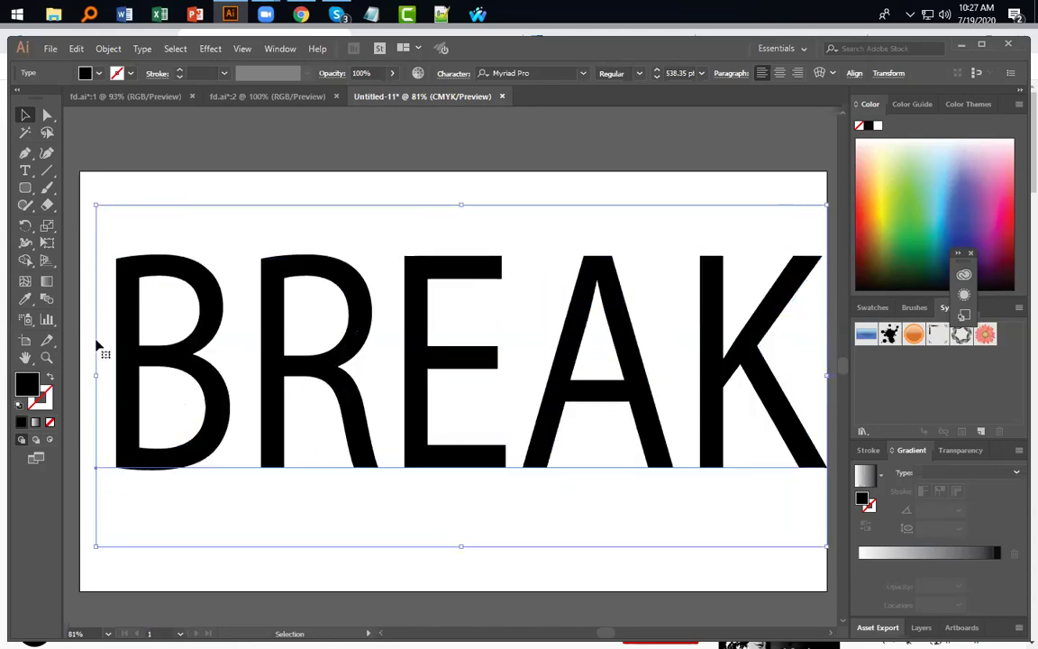
left_click_drag(93, 205, 79, 202)
left_click(378, 584)
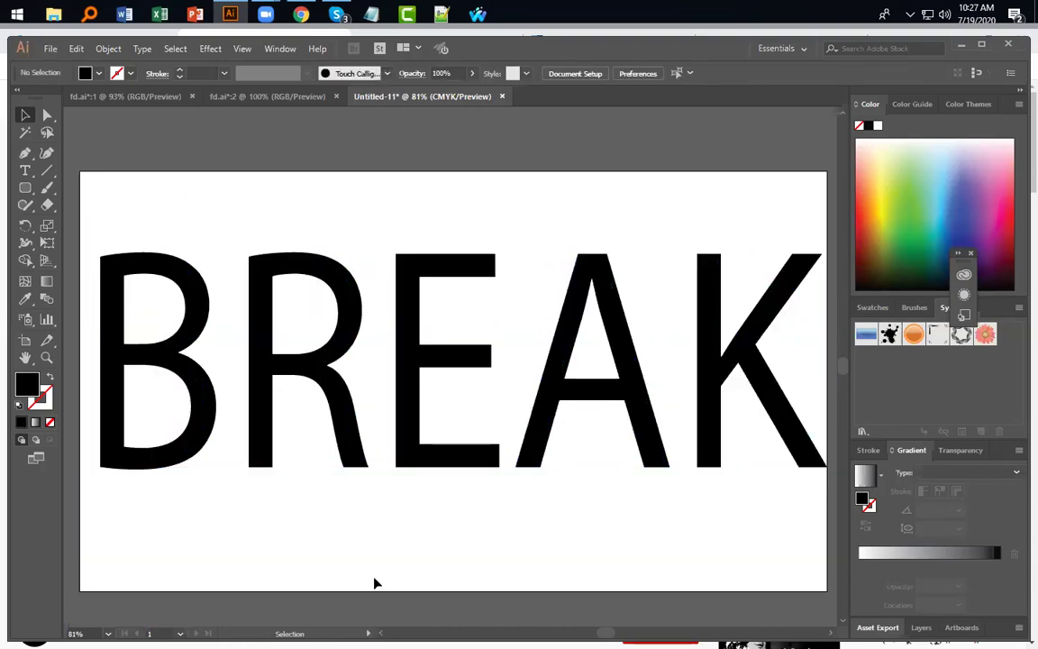
Step: Expand the BREAK text into shapes and fill the letters with a linear white-to-black gradient
mouse_move(145, 534)
left_mouse_down()
mouse_move(151, 500)
mouse_move(165, 505)
mouse_move(151, 532)
left_mouse_up()
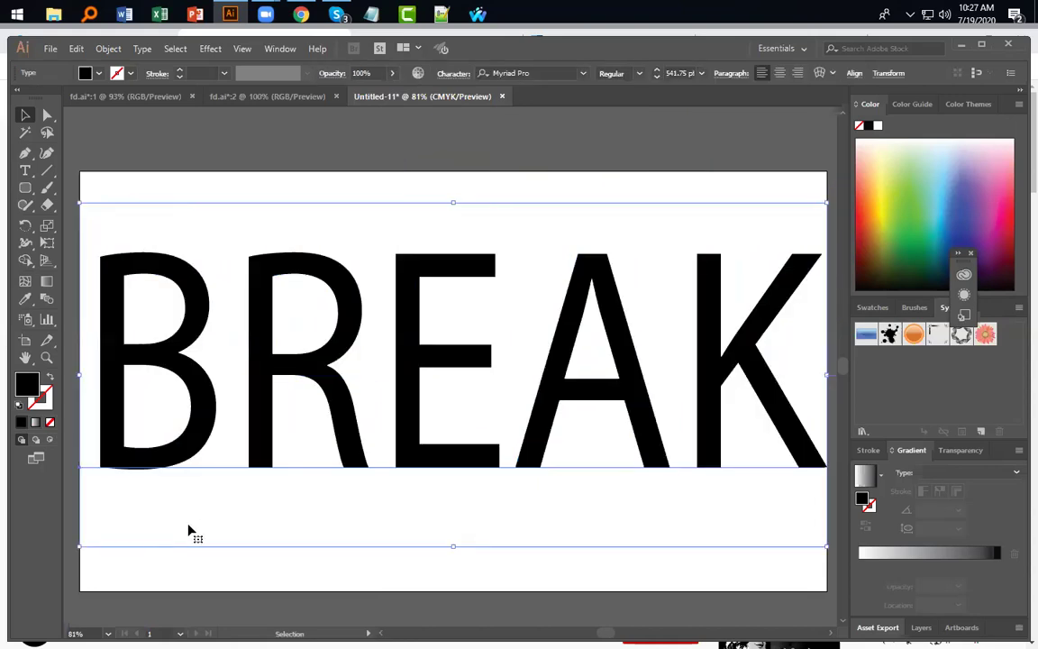
left_click(1013, 570)
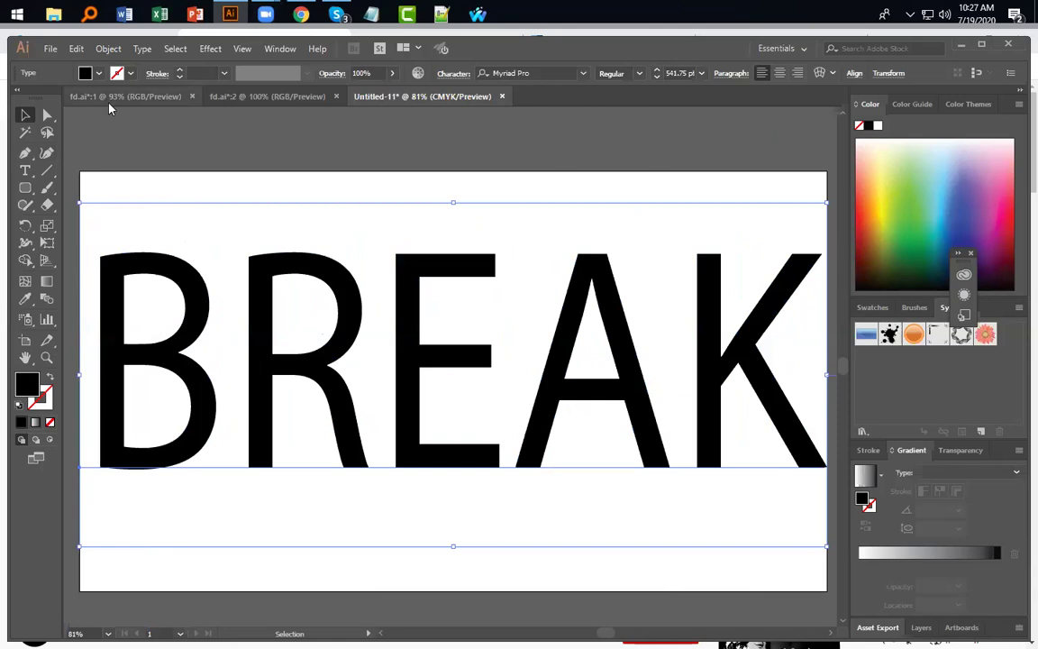
left_click(108, 49)
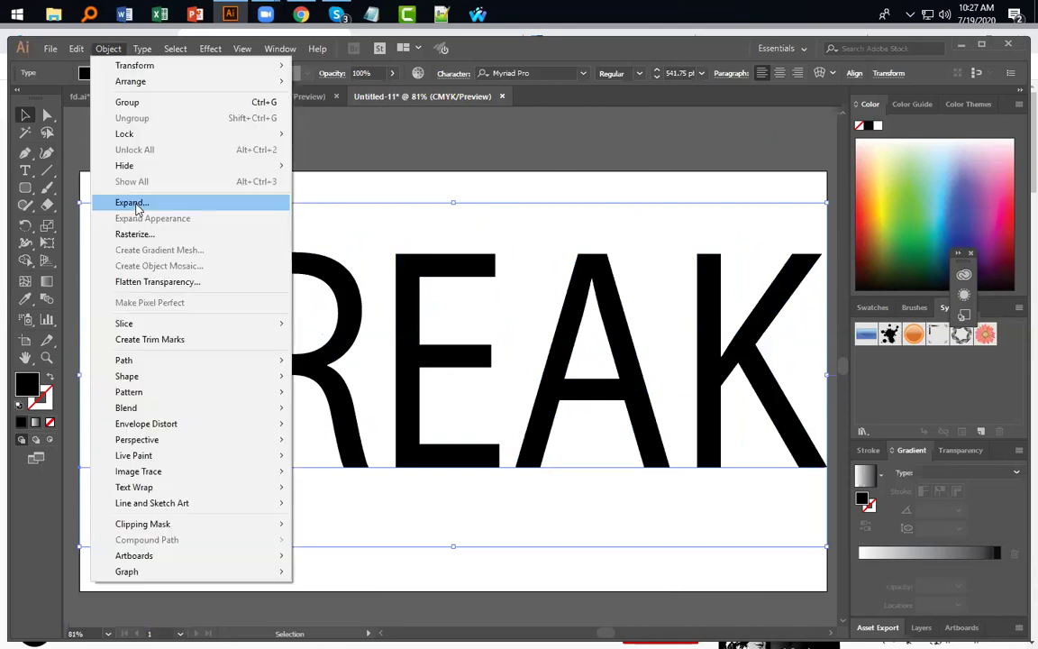
left_click(99, 202)
left_click(484, 427)
left_click(948, 556)
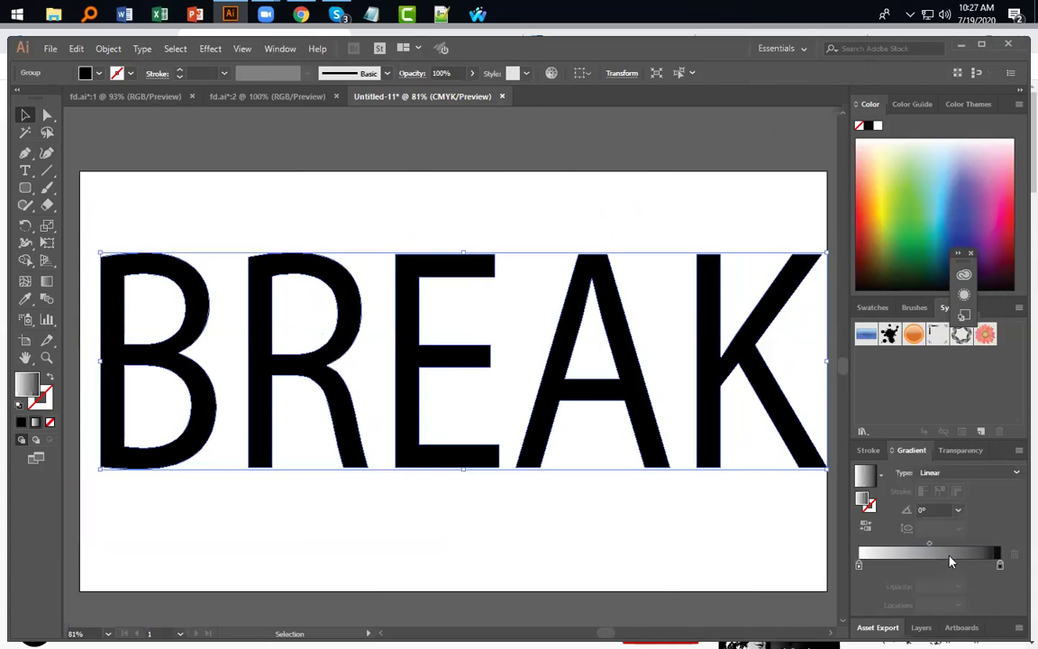
left_click(483, 564)
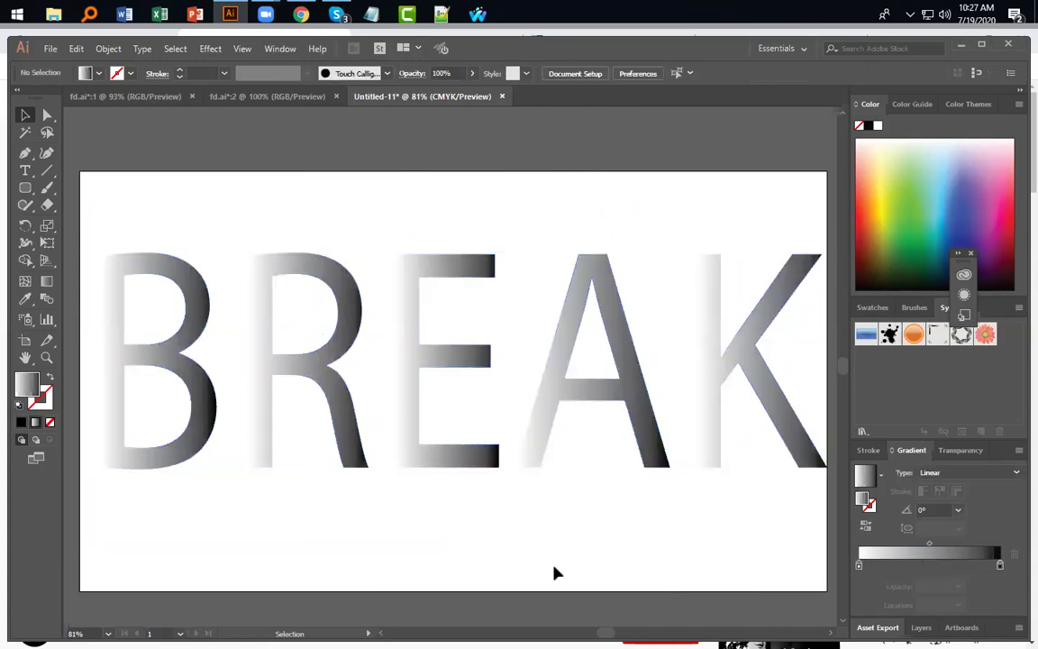
Step: Delete the gradient-filled BREAK lettering from the artboard
left_click(540, 452)
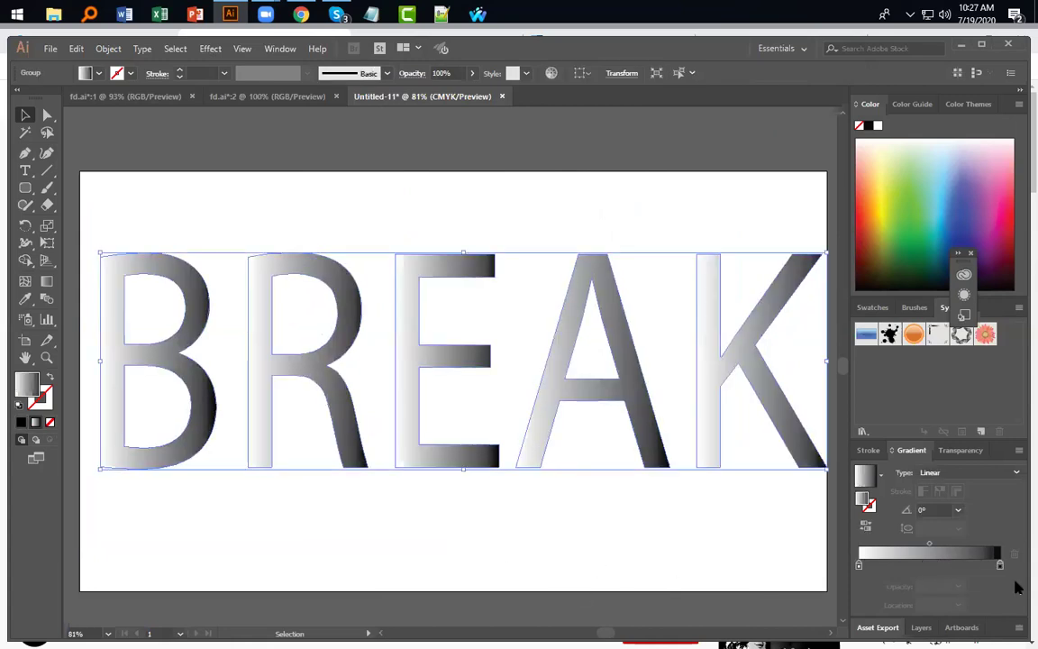
left_click(968, 450)
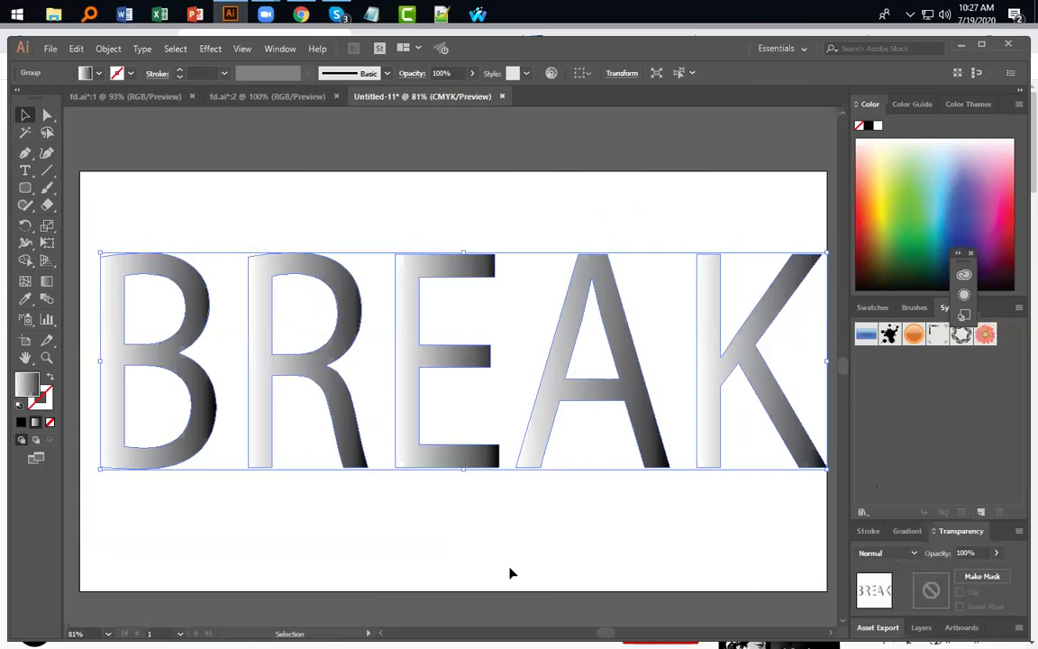
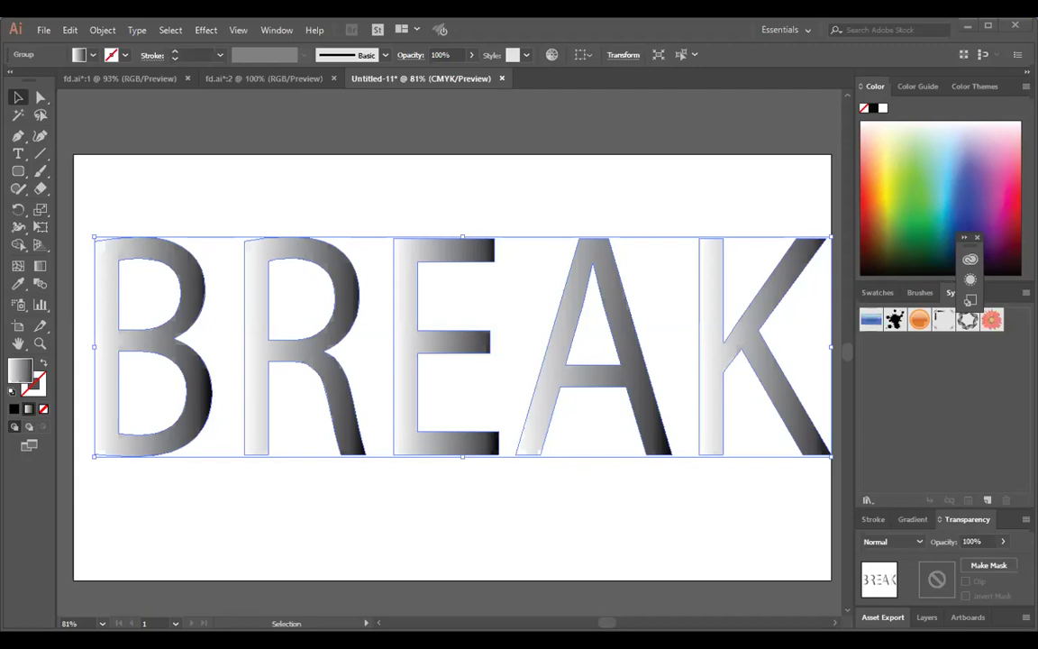
left_click(436, 513)
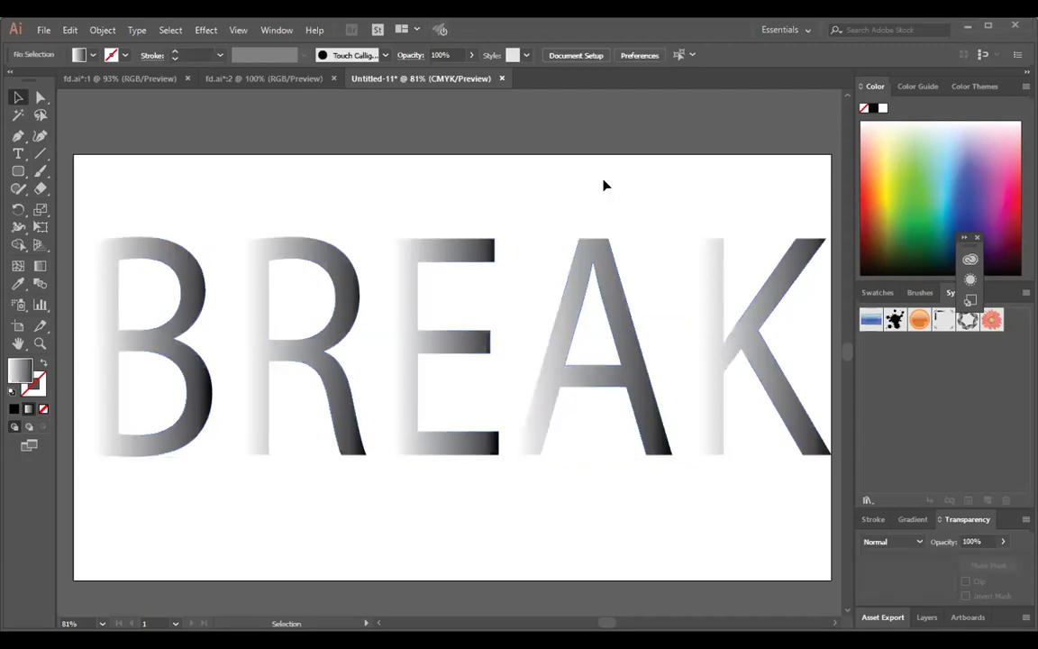
left_click(412, 371)
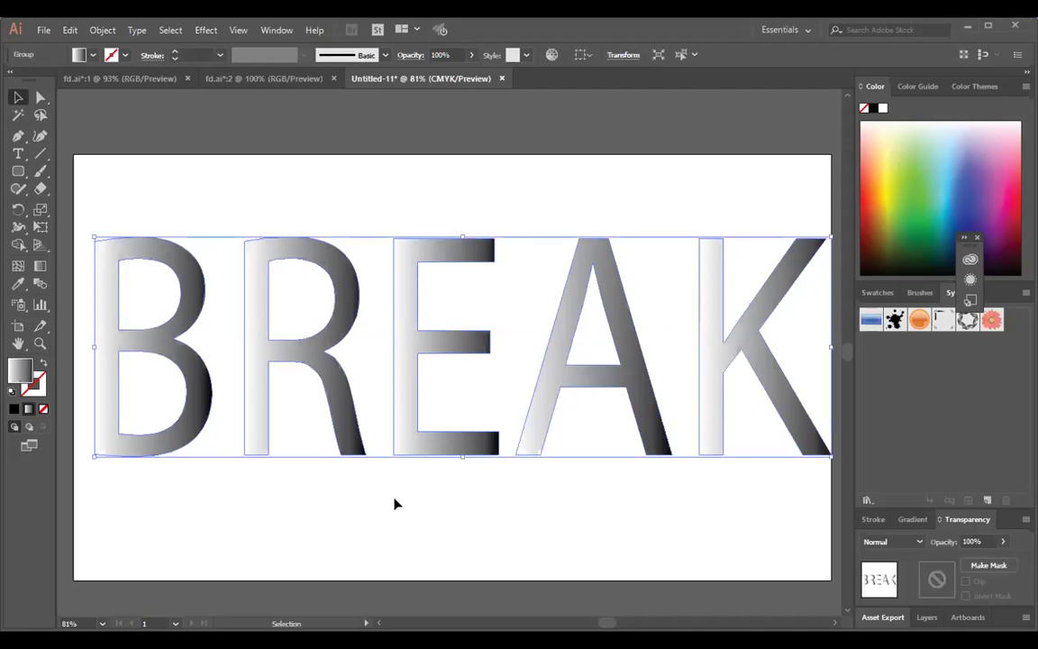
key("Delete")
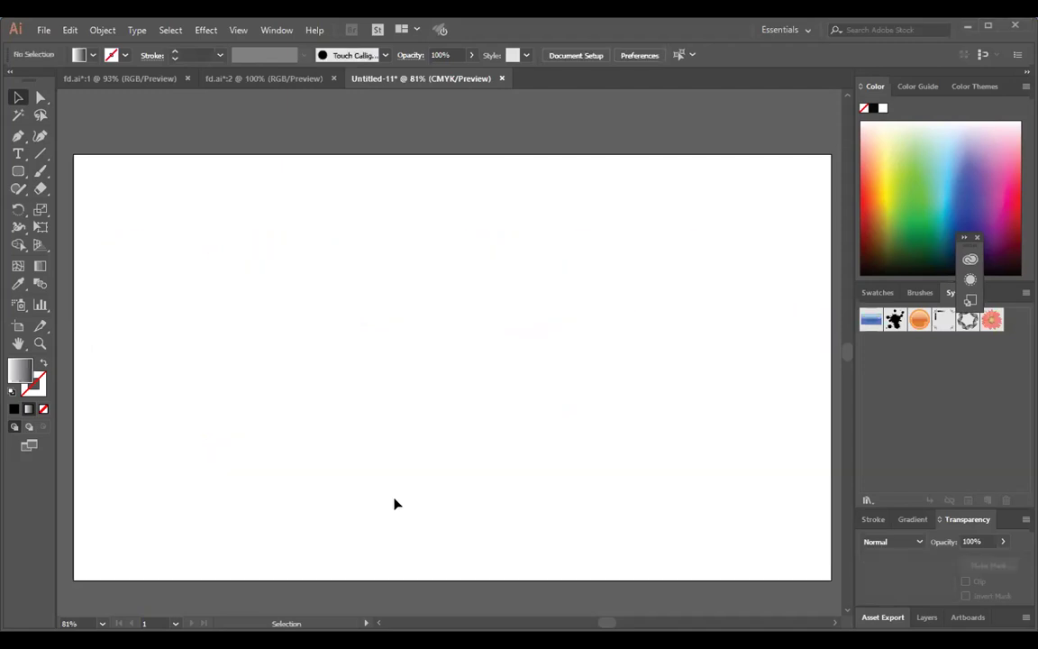
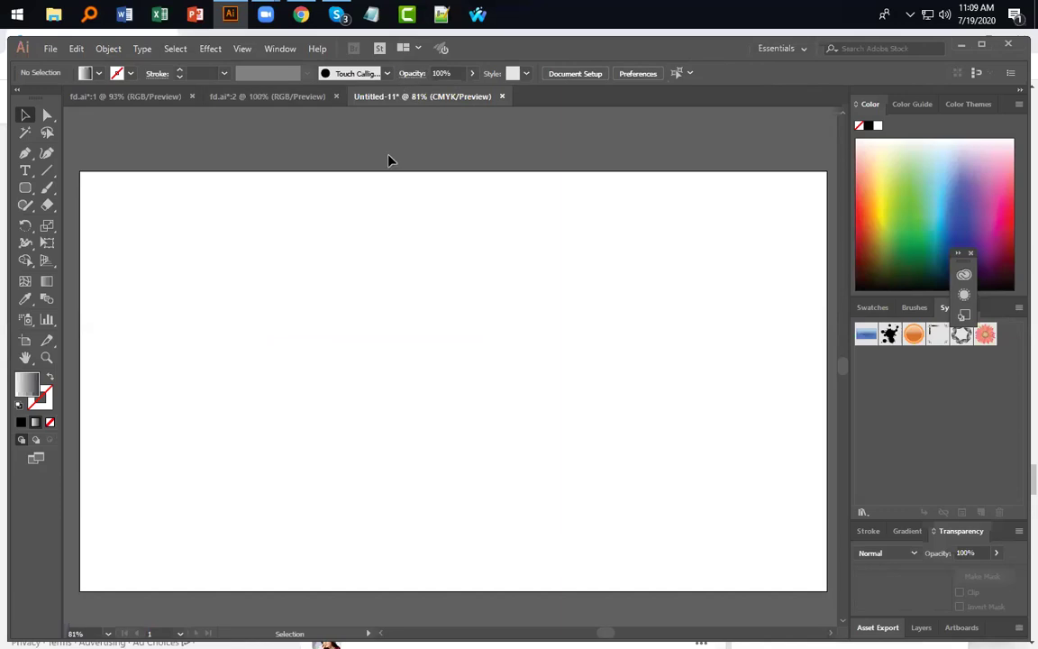
left_click(24, 134)
left_click(26, 115)
left_click(25, 171)
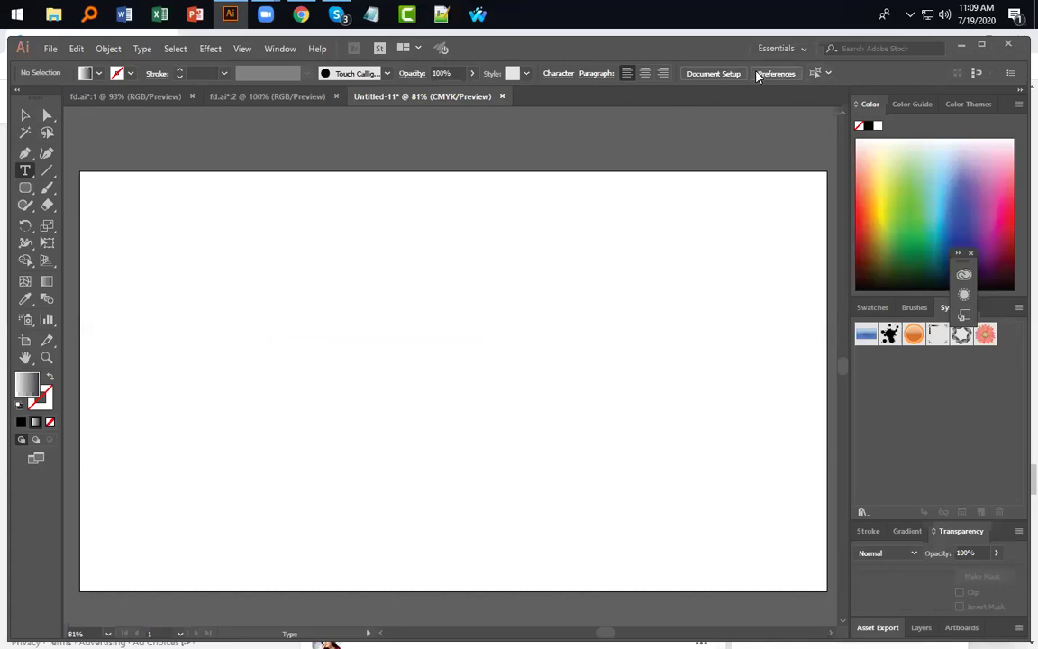
left_click(24, 189)
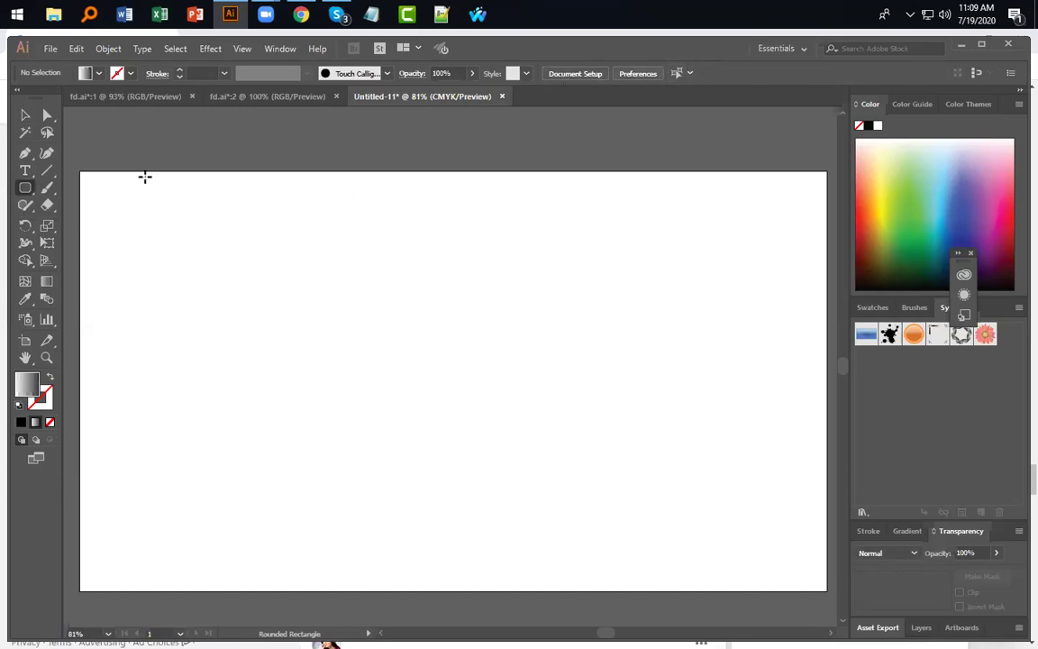
left_click(47, 204)
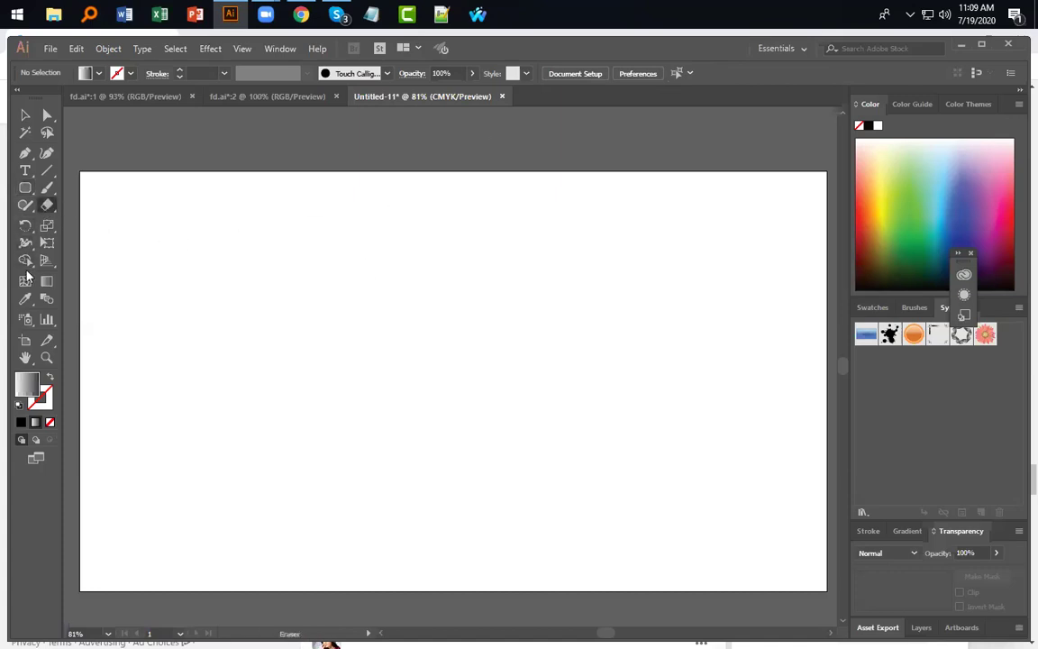
left_click(26, 340)
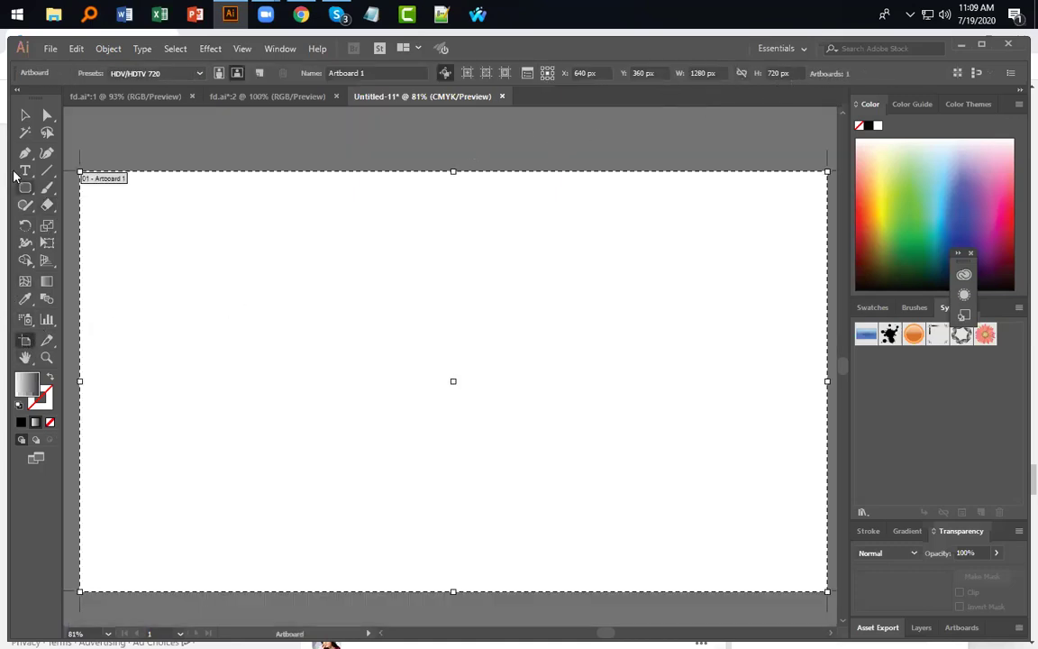
left_click(25, 117)
right_click(246, 335)
left_click(162, 229)
left_click(25, 187)
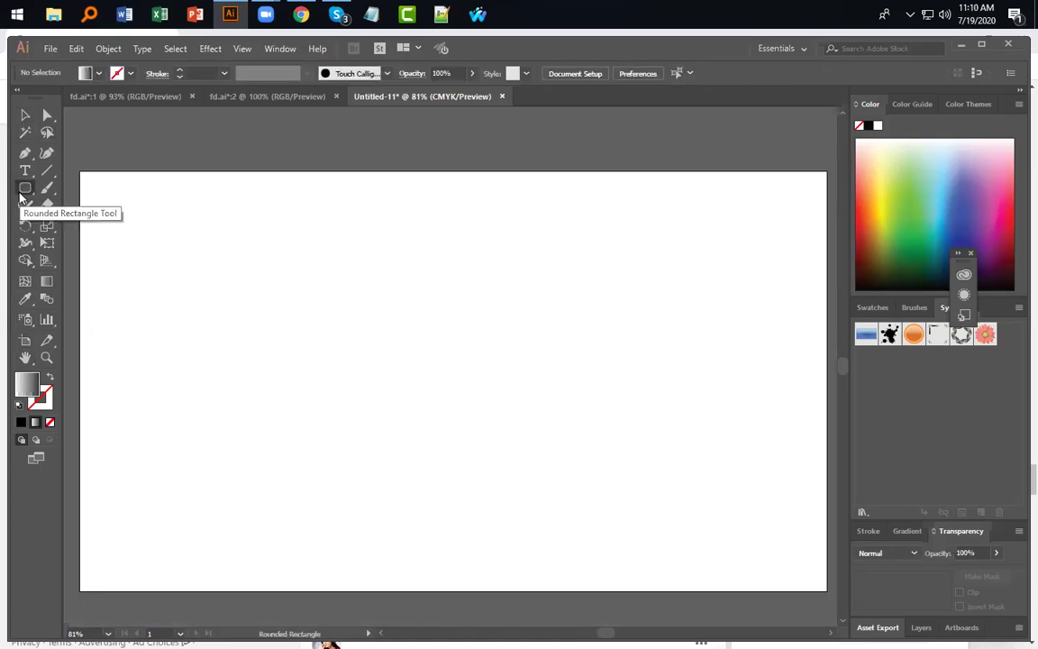
left_click(26, 171)
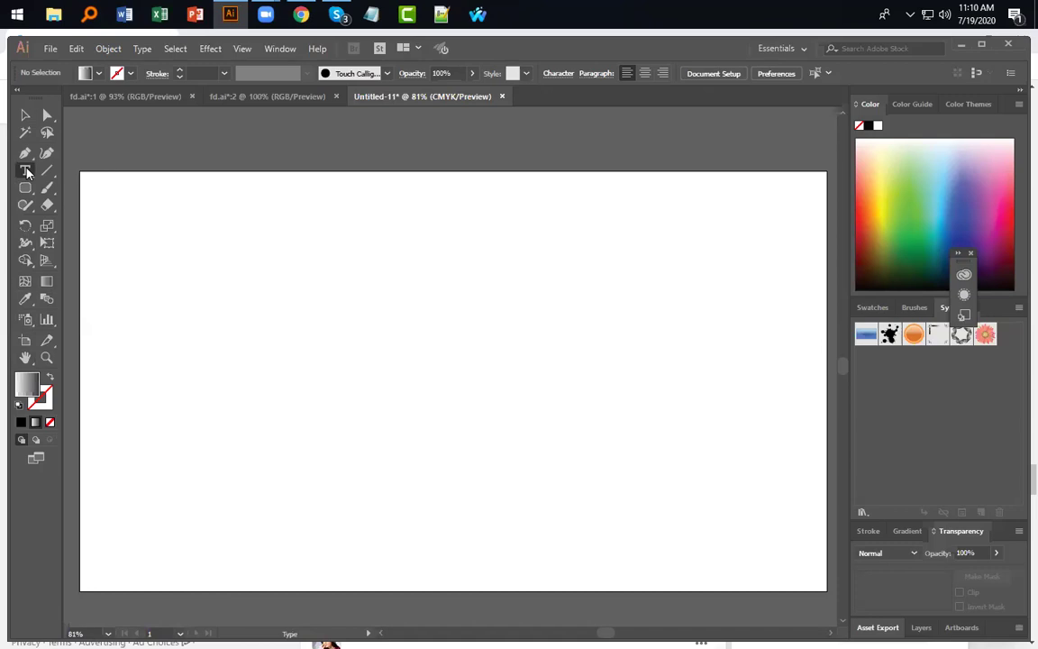
left_click(26, 172)
left_click(393, 337)
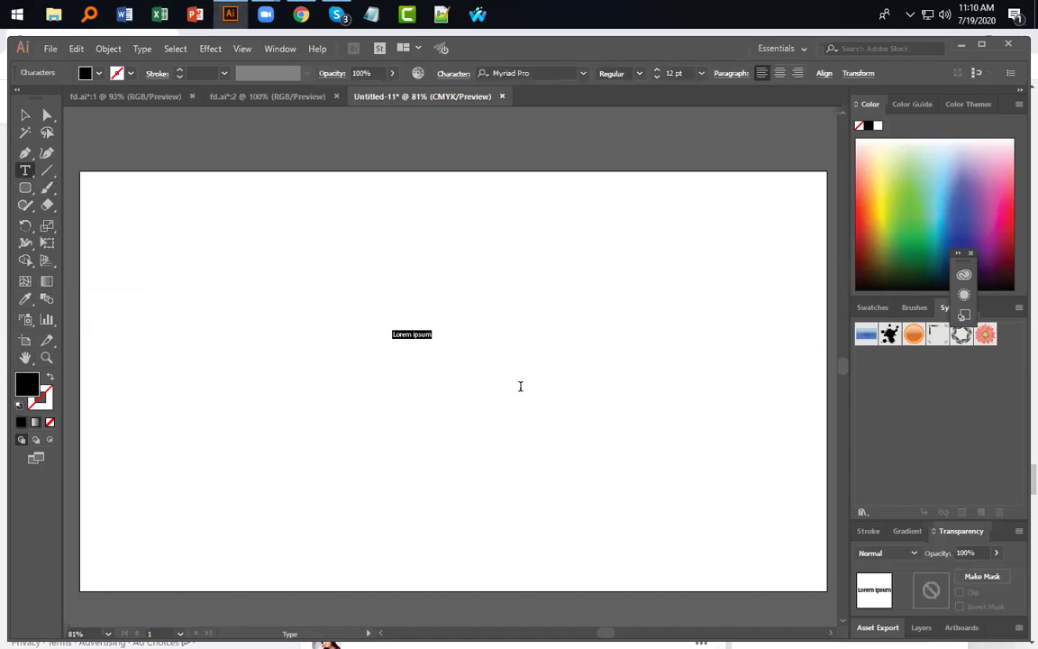
key("BackSpace")
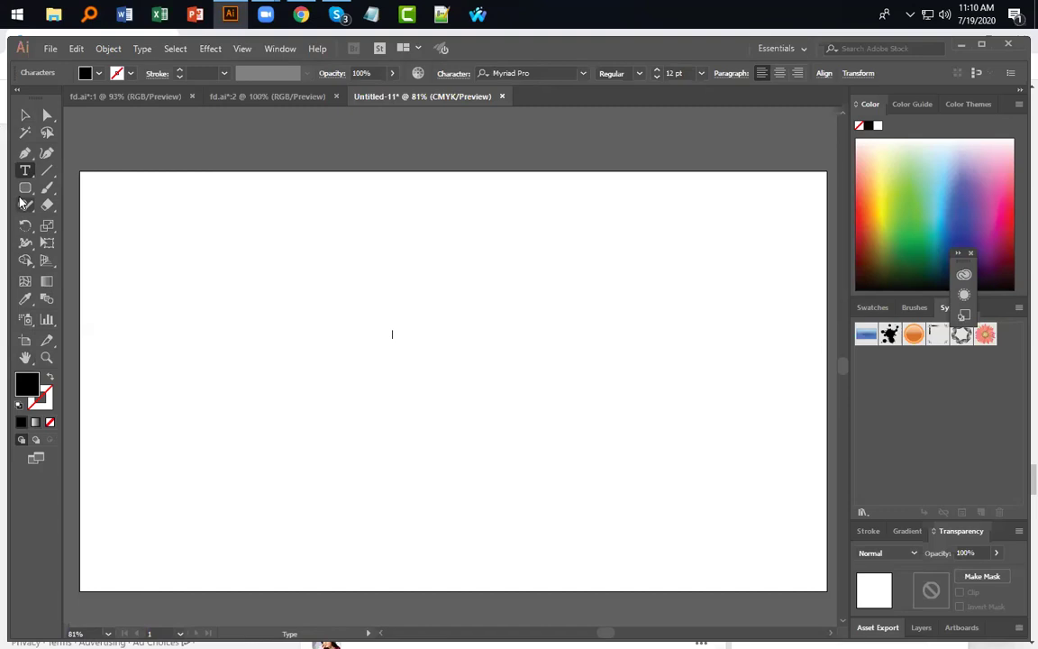
left_click_drag(22, 197, 108, 187)
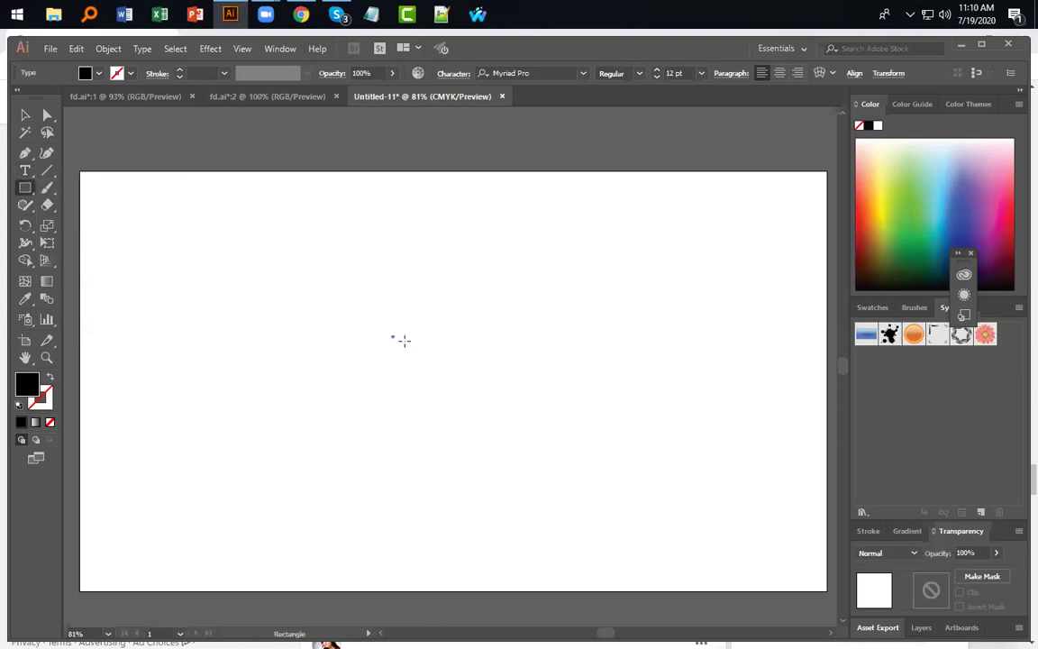
key("v")
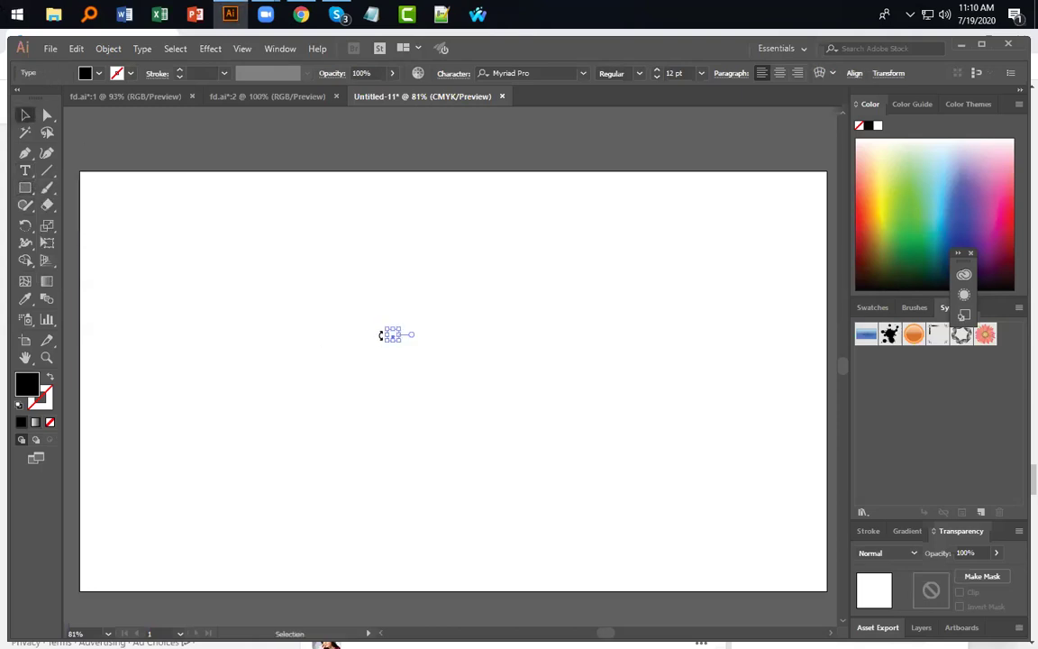
left_click(392, 349)
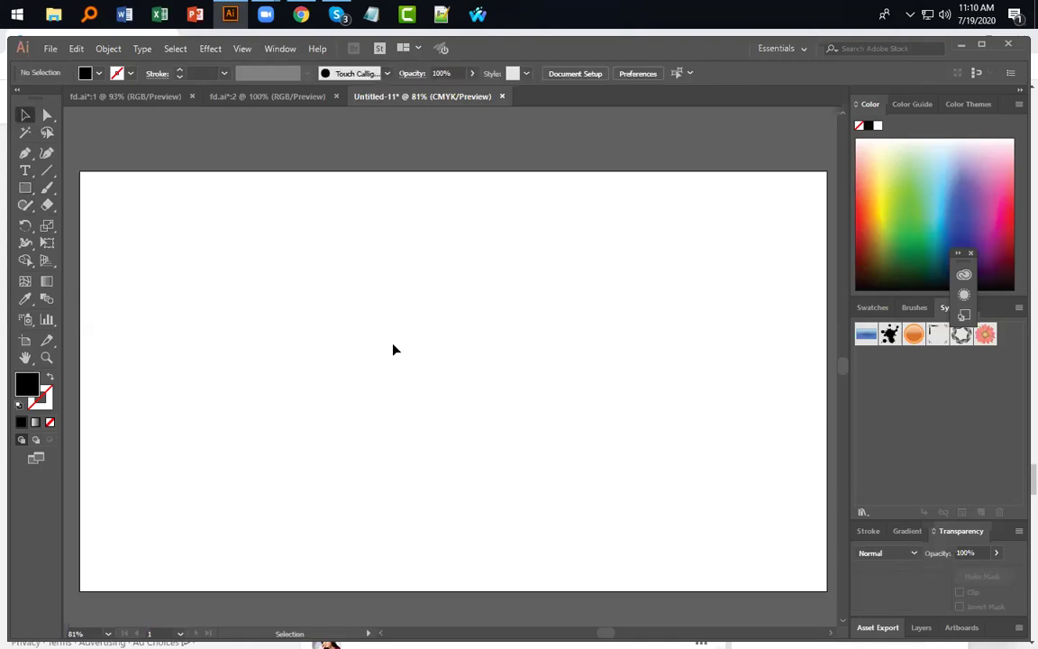
Step: Draw a rectangle in the middle of the artboard and try several fill colors from the spectrum, ending on a very pale blue
key("m")
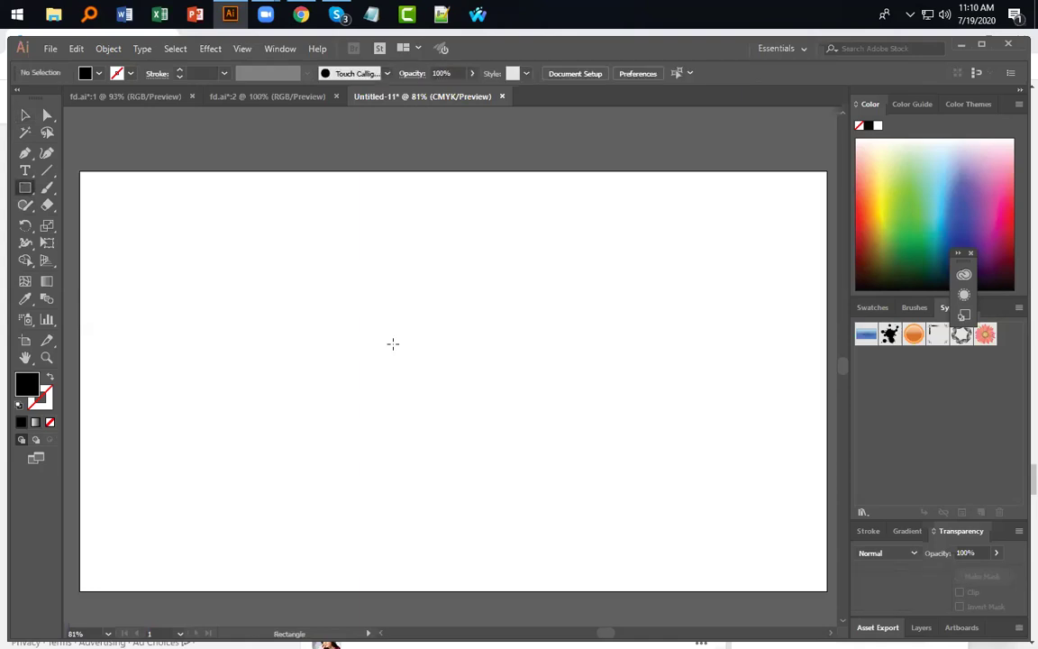
left_click_drag(320, 298, 629, 430)
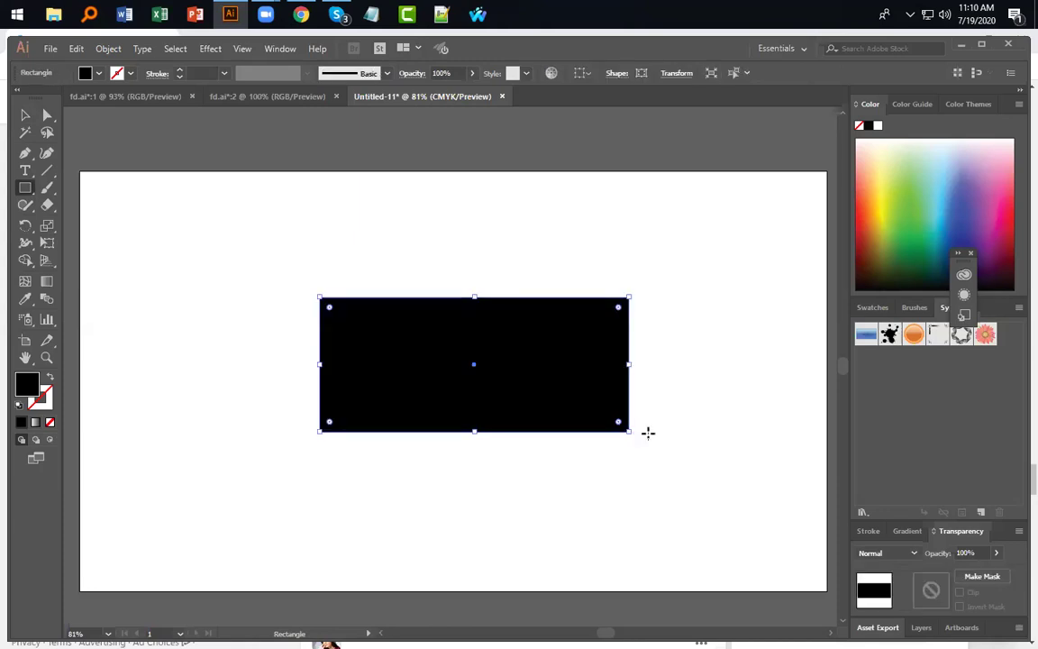
left_click(921, 223)
left_click(960, 197)
left_click(892, 165)
left_click(873, 153)
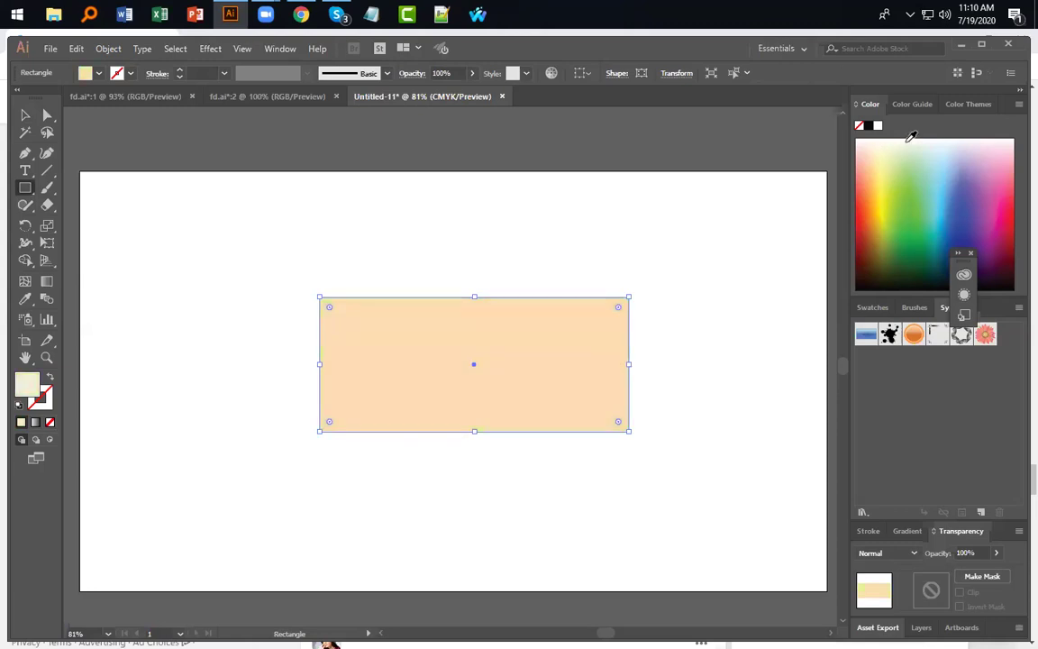
left_click(908, 142)
Step: Try the Color Guide's suggested tints on the rectangle, finishing with a peach fill
left_click(913, 103)
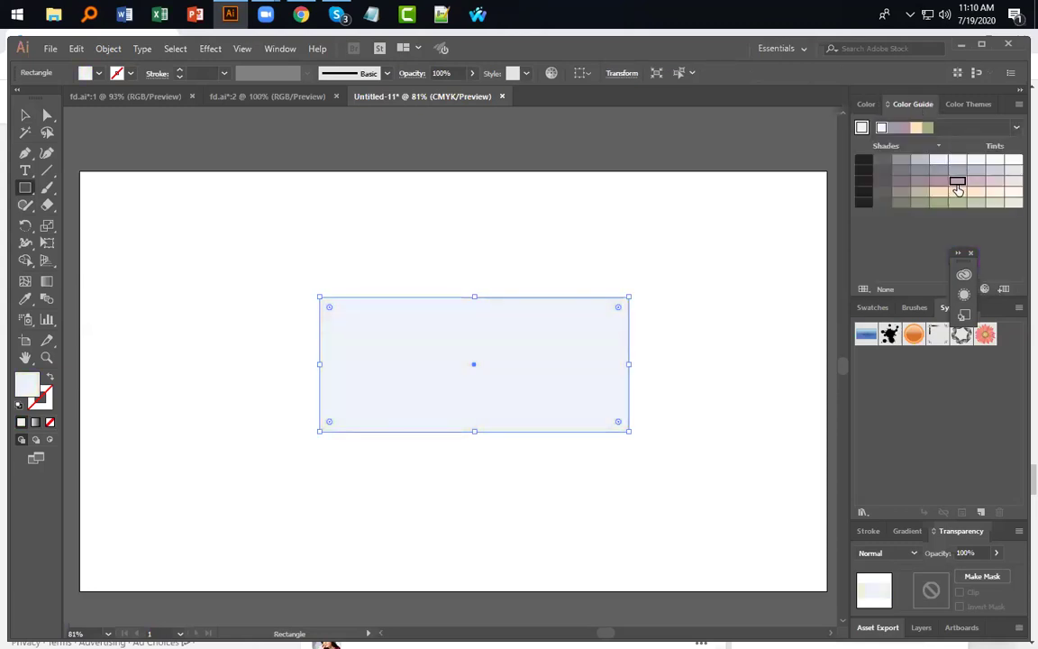
left_click(957, 180)
left_click(973, 179)
left_click(975, 161)
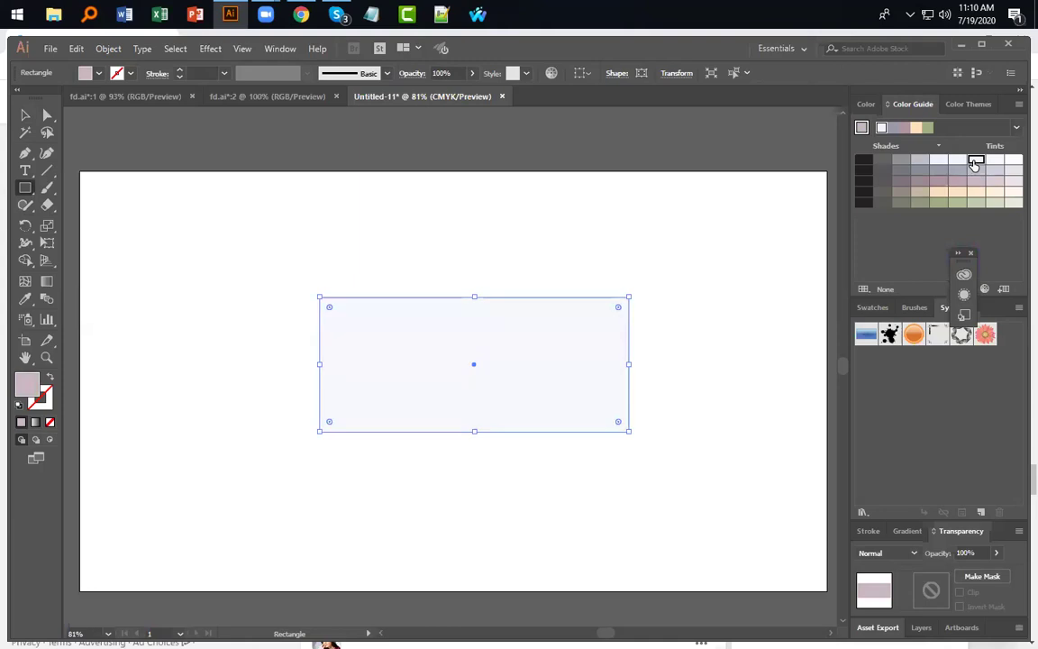
left_click(938, 191)
Step: Limit the Color Guide to the Art History Pop Art library and fill the rectangle with its pink shade
left_click(863, 289)
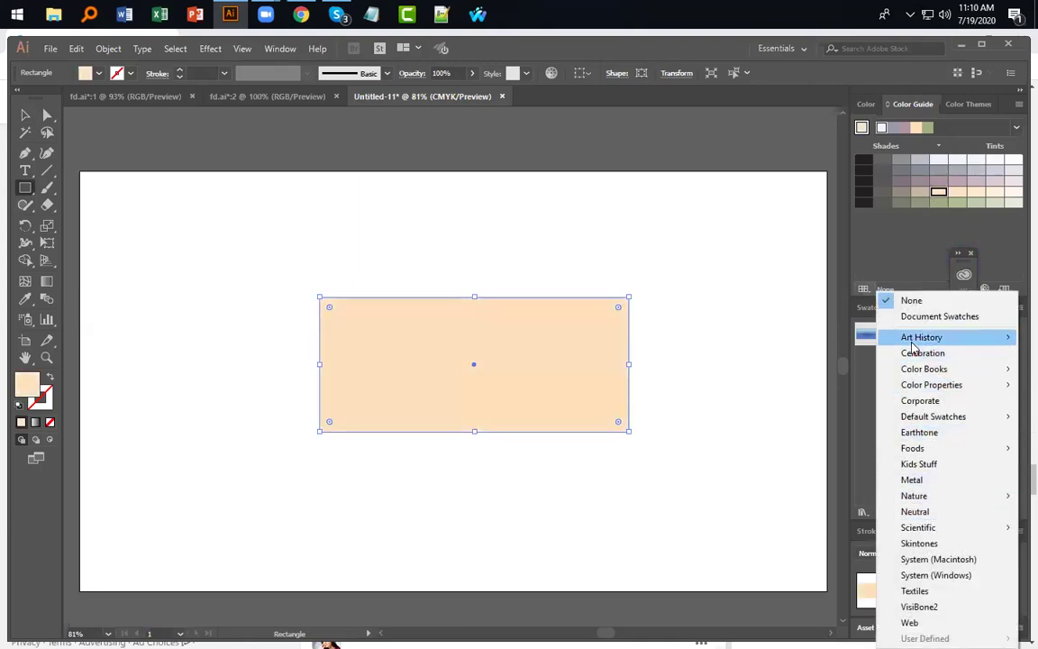
mouse_move(919, 337)
left_click(786, 400)
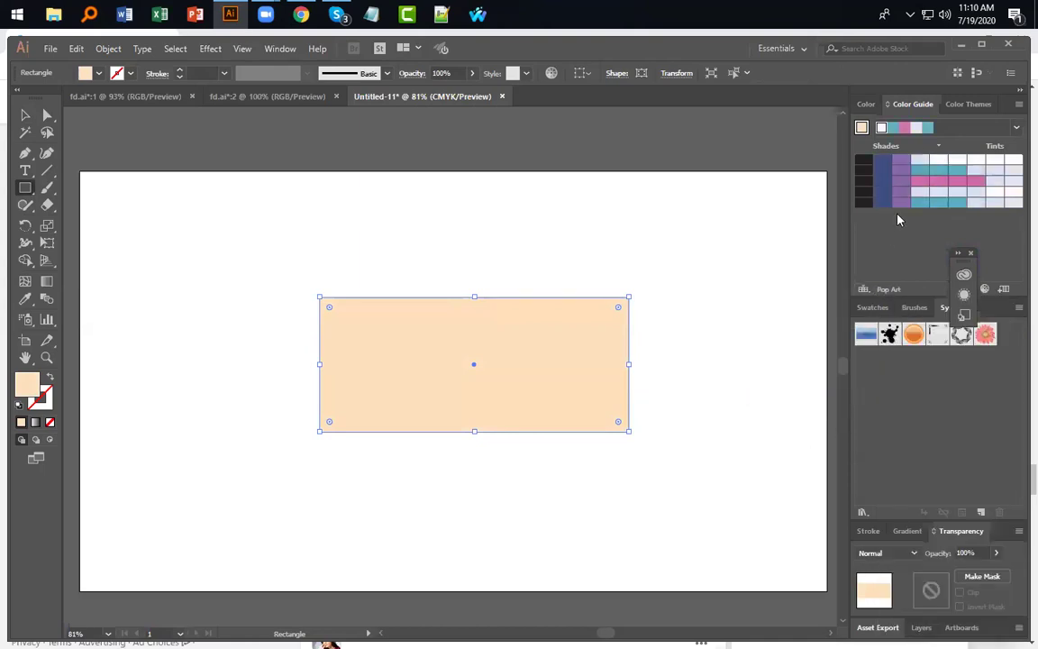
left_click(928, 191)
left_click(956, 180)
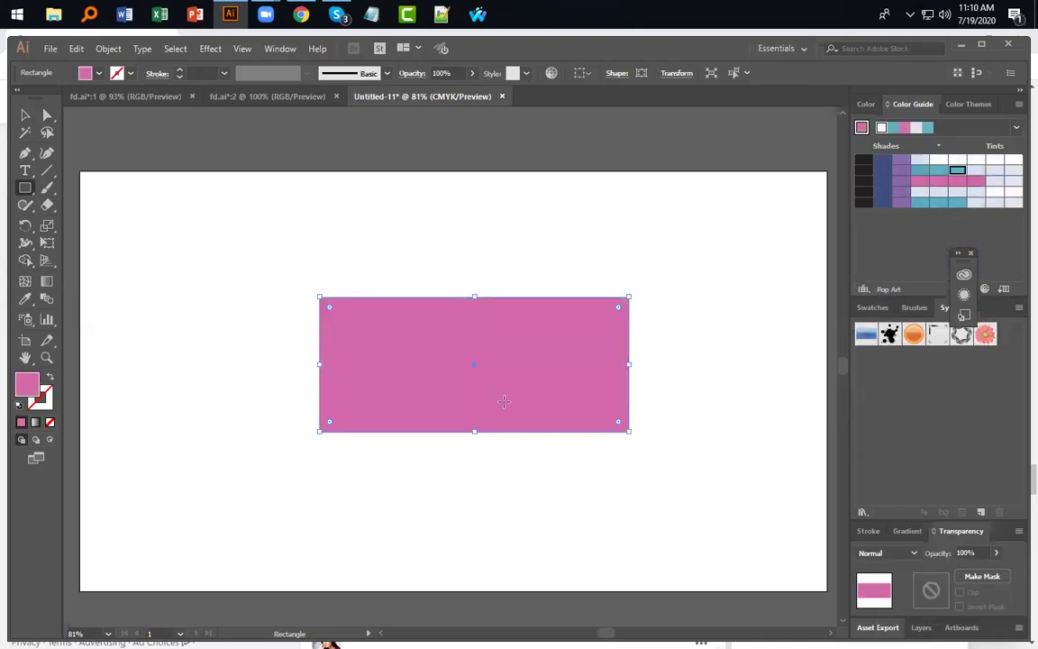
Step: Set the rectangle's fill to light blue 89C2DB in the Color Picker
double_click(27, 385)
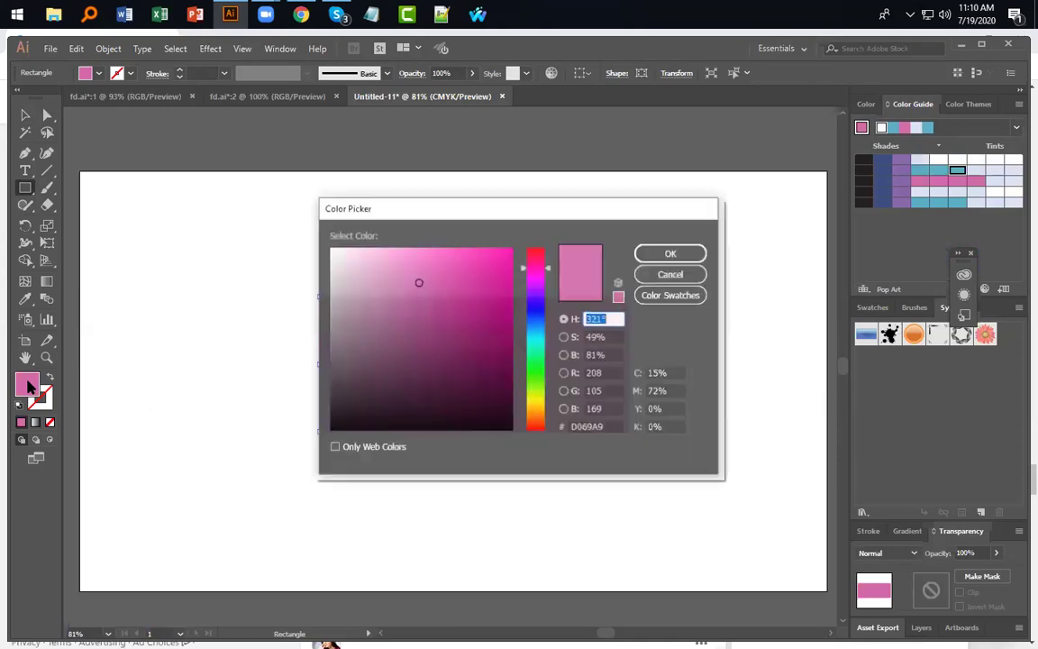
left_click(671, 274)
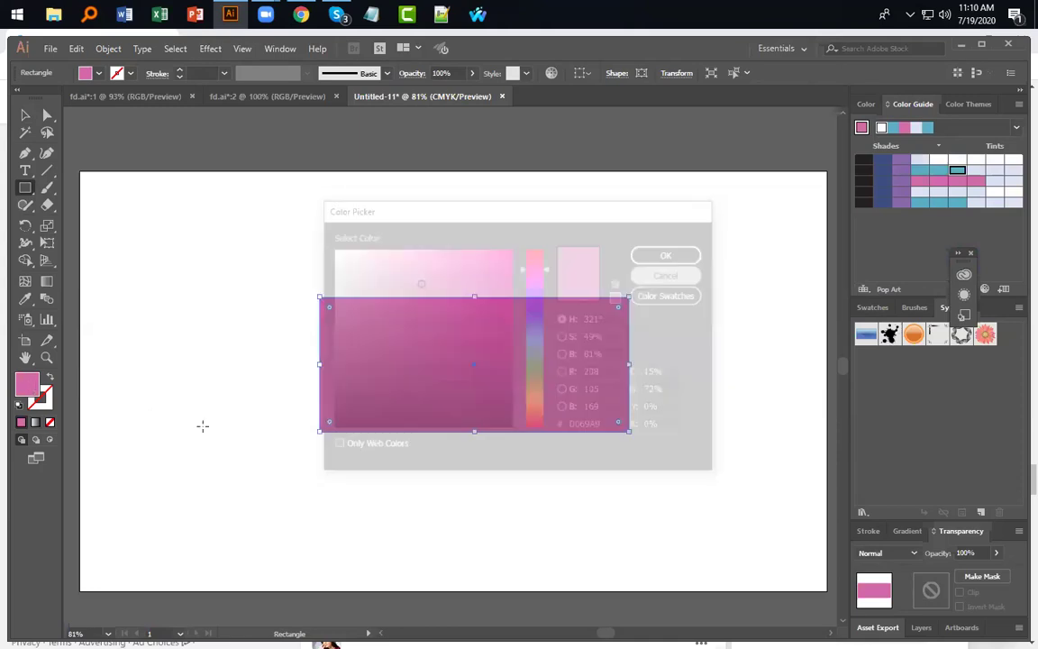
double_click(27, 385)
left_click(501, 300)
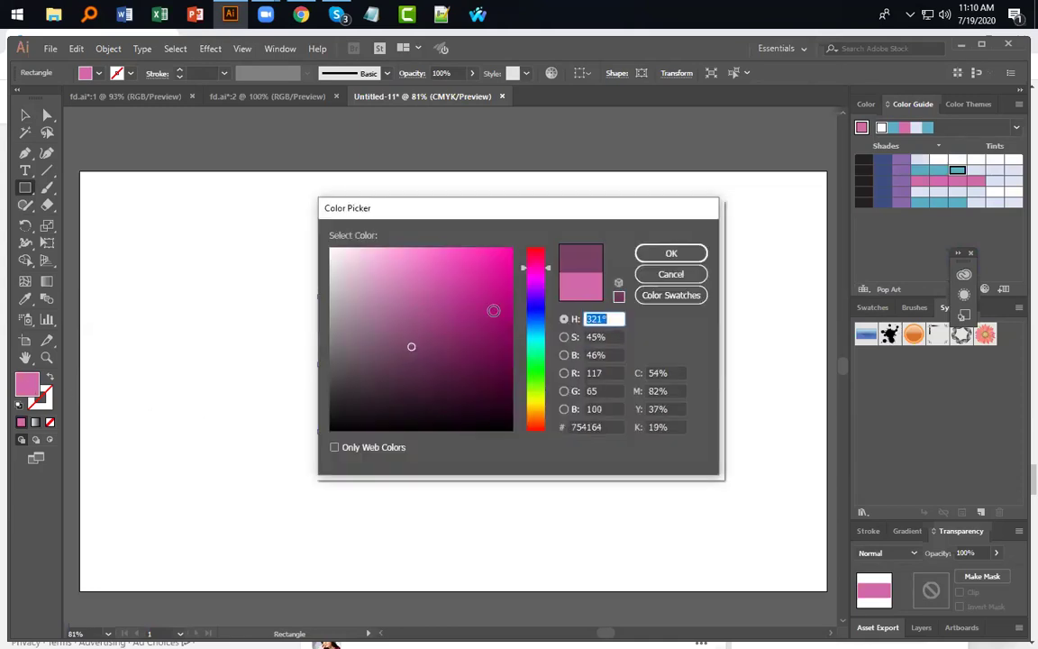
left_click(482, 288)
left_click(535, 330)
left_click(398, 273)
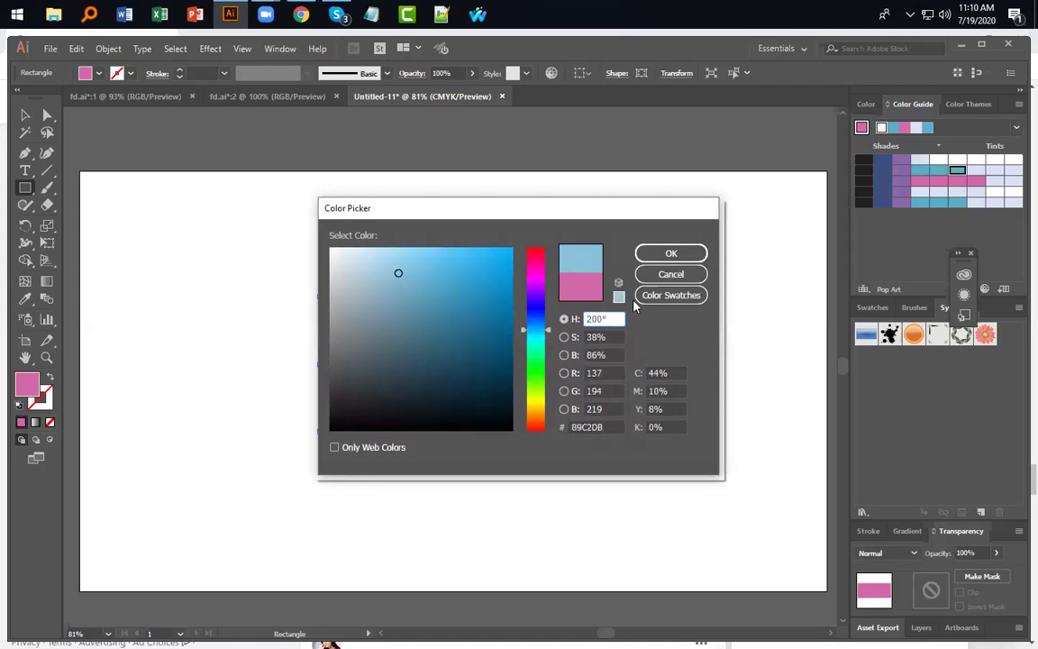
left_click(671, 254)
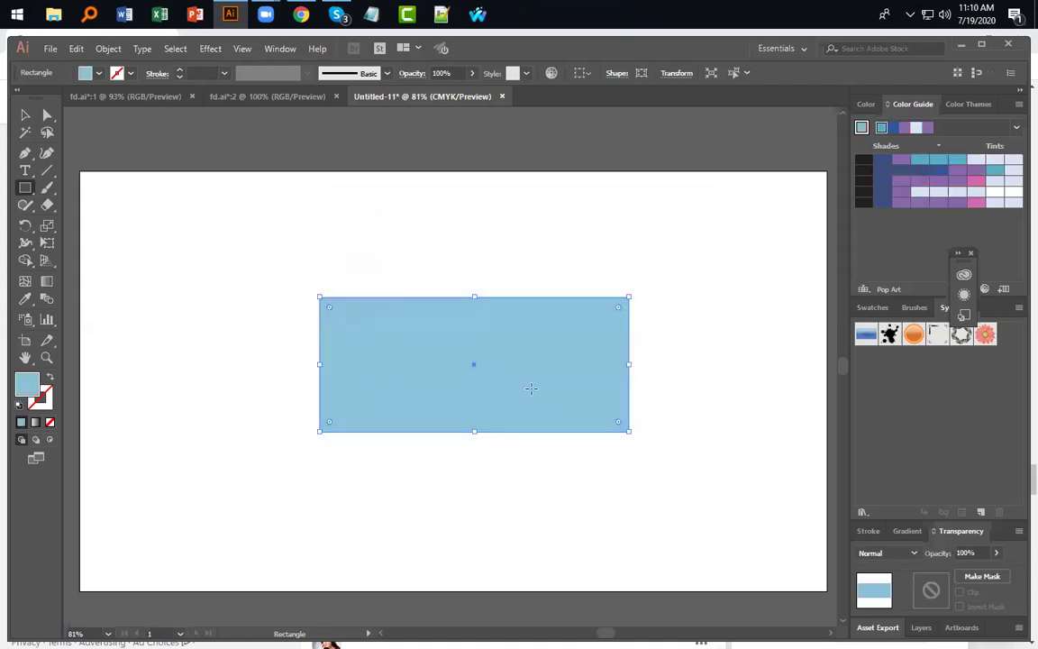
Step: Close both fd.ai document windows without saving the changes
left_click(336, 97)
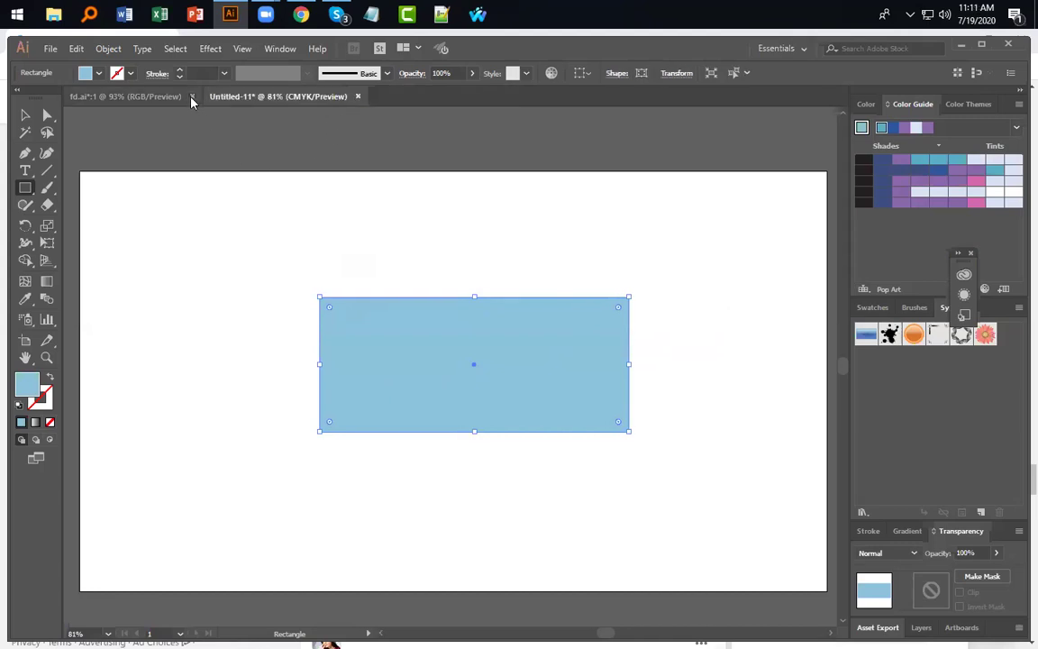
left_click(191, 97)
left_click(585, 365)
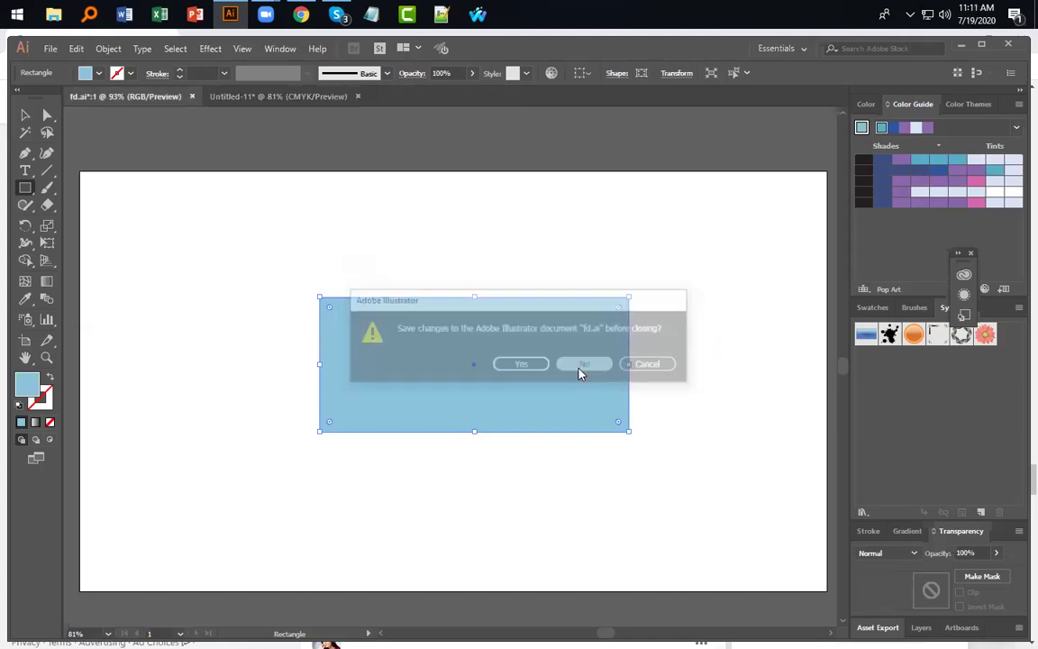
Step: Apply an opacity mask to the blue rectangle and release it again
left_click(982, 576)
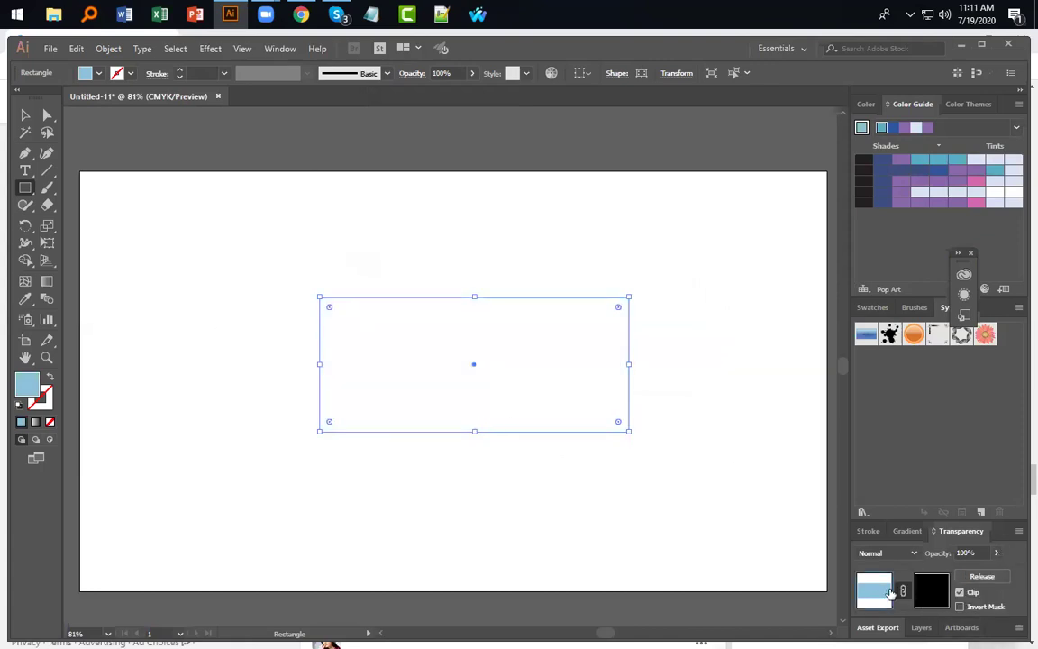
left_click(984, 579)
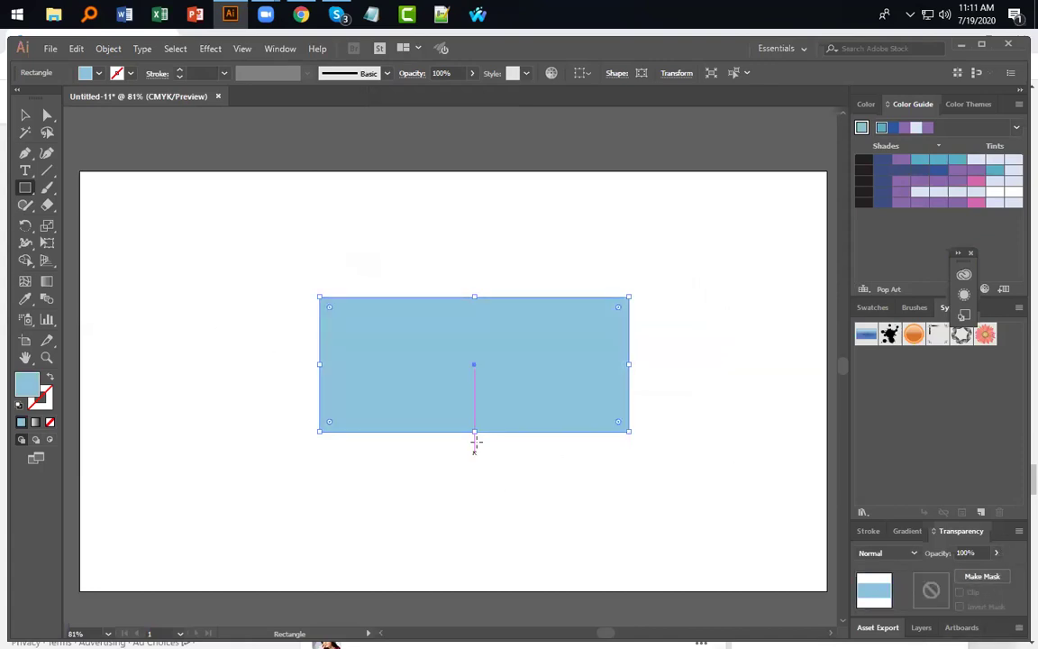
Step: Delete the light blue rectangle from the artboard
left_click(25, 116)
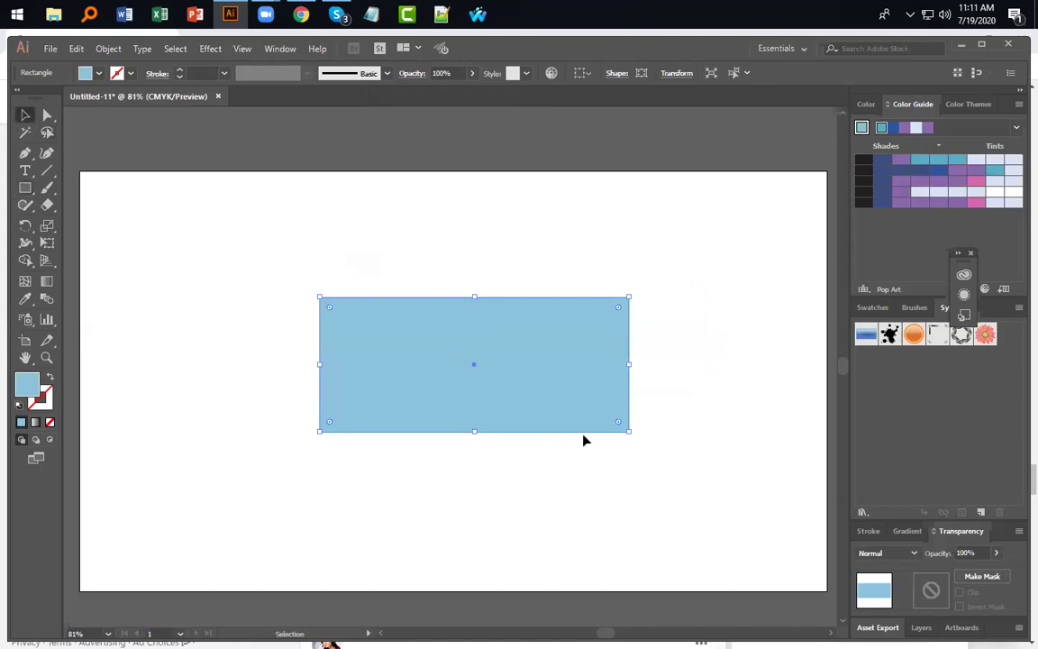
key("Delete")
Step: Draw a wide rounded rectangle and a small one inside its upper-right corner, and delete both shapes
left_click(24, 187)
left_click_drag(24, 187, 90, 205)
left_click_drag(219, 261, 629, 443)
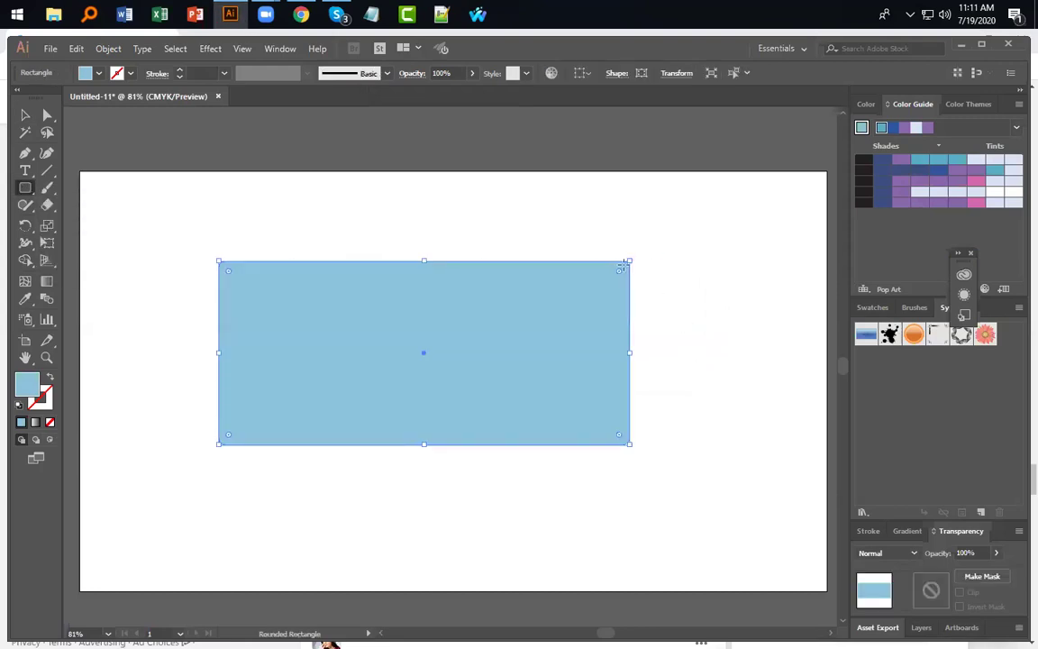
left_click_drag(629, 260, 596, 284)
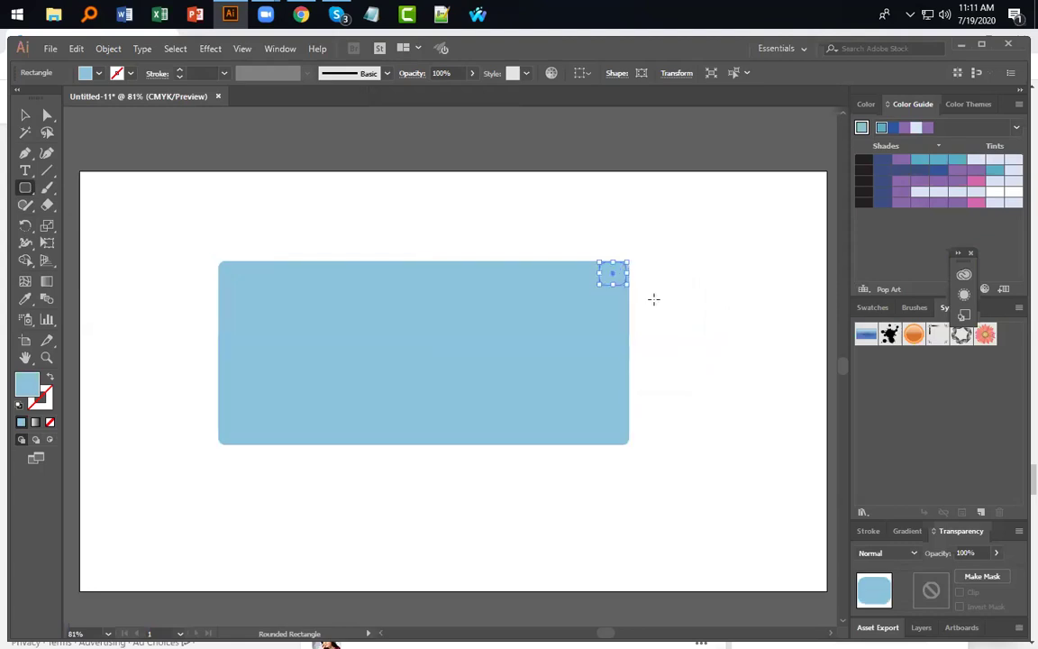
key("Delete")
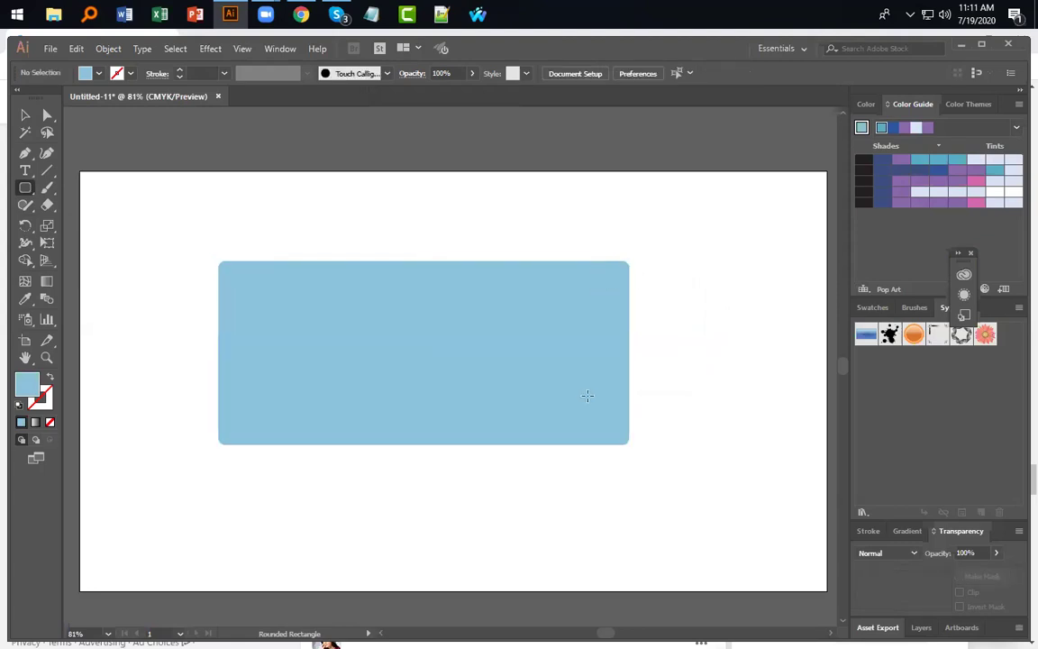
left_click(25, 114)
left_click(279, 378)
key("Delete")
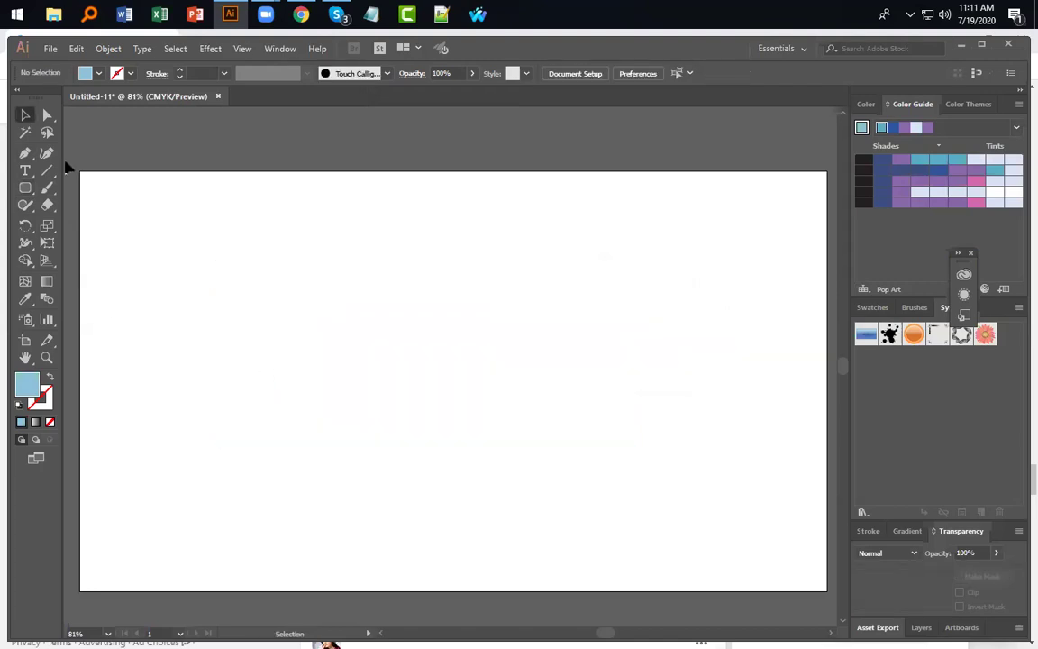
Step: Change the Keyboard Increment in the General preferences
left_click(78, 50)
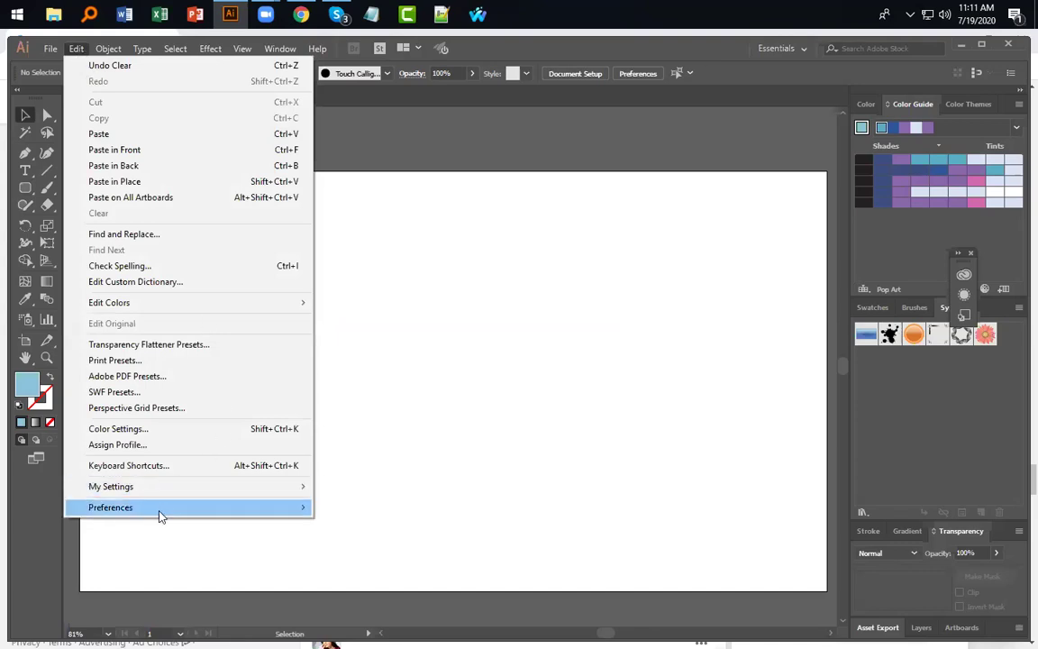
mouse_move(158, 515)
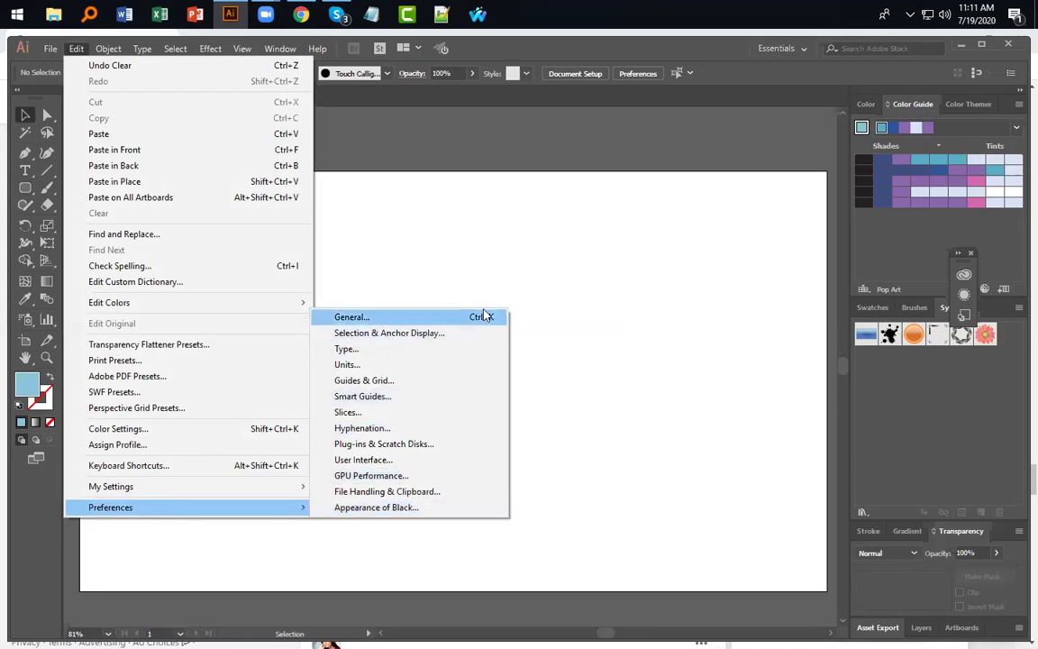
left_click(452, 321)
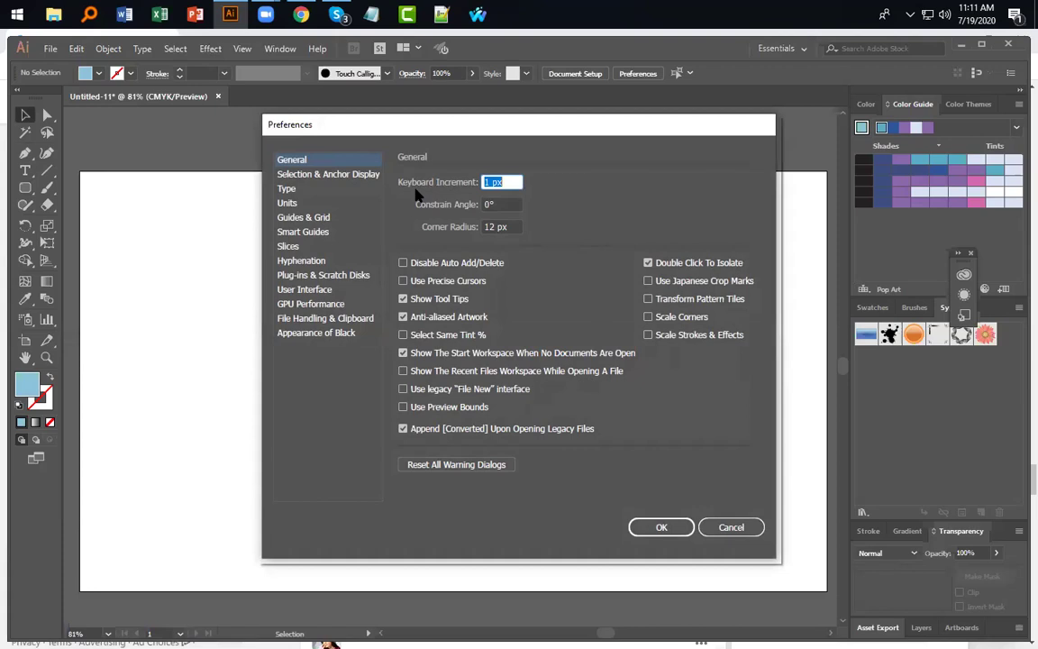
left_click(494, 182)
key("BackSpace")
key("BackSpace")
key("BackSpace")
left_click(661, 527)
Step: Draw a large light blue rounded rectangle and nudge it left until it is near the artboard's left edge
left_click(25, 188)
left_click_drag(323, 280, 723, 493)
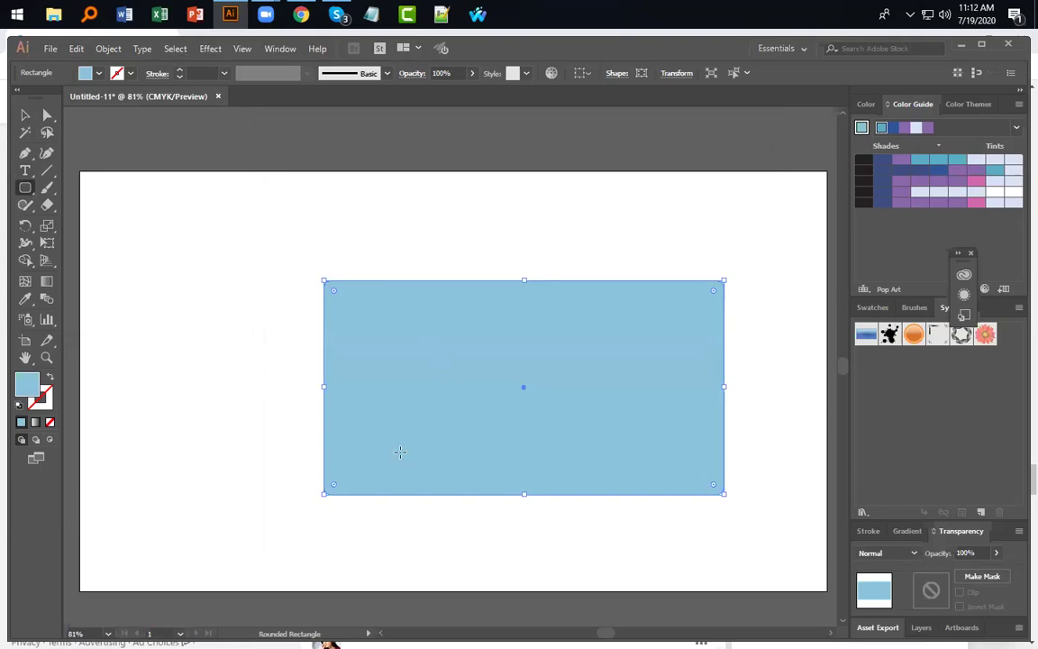
key("shift+Left")
key("shift+Left")
key("shift+Left")
key("shift+Left")
key("shift+Left")
key("shift+Left")
key("shift+Left")
key("shift+Left")
key("shift+Left")
key("shift+Left")
key("shift+Left")
key("shift+Left")
key("shift+Left")
key("shift+Left")
key("shift+Left")
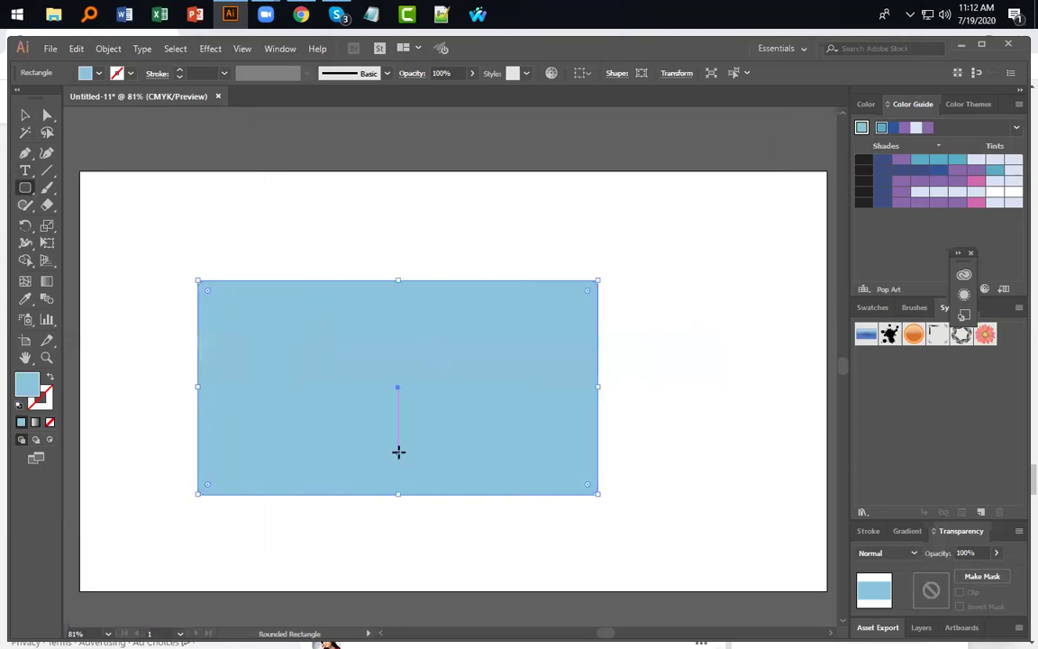
key("shift+Left")
key("shift+Left")
key("shift+Left")
key("shift+Left")
key("shift+Left")
key("shift+Left")
key("shift+Left")
key("shift+Left")
key("shift+Left")
key("shift+Left")
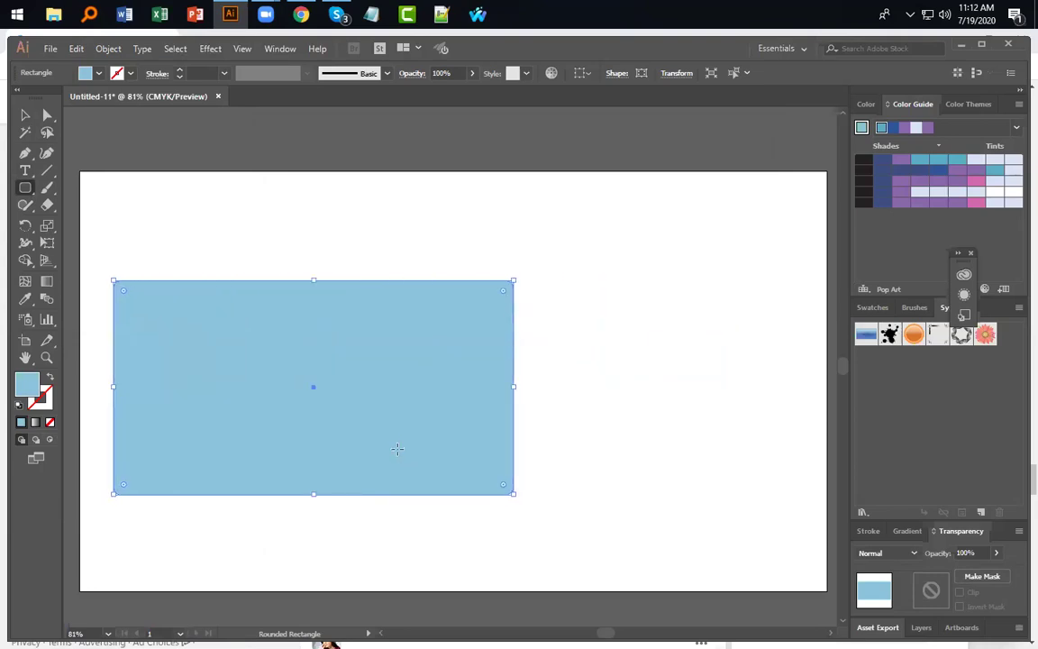
Step: Nudge the rounded rectangle right to the middle of the artboard and slightly upward
key("shift+Right")
key("shift+Right")
key("shift+Right")
key("shift+Right")
key("shift+Right")
key("shift+Right")
key("shift+Right")
key("shift+Right")
key("shift+Right")
key("shift+Right")
key("shift+Right")
key("shift+Right")
key("shift+Right")
key("shift+Right")
key("shift+Right")
key("shift+Up")
key("shift+Up")
key("shift+Up")
key("shift+Up")
key("shift+Up")
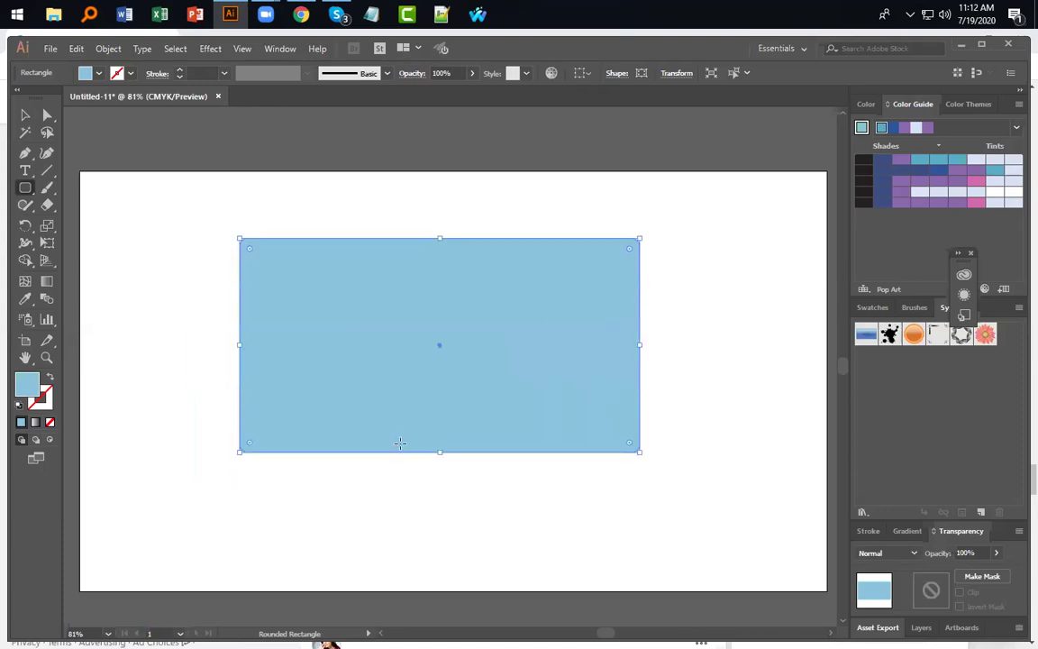
Step: Move the rounded rectangle flush into the artboard's upper-left corner and deselect it
left_click(25, 115)
left_click_drag(256, 315, 126, 281)
left_click(321, 461)
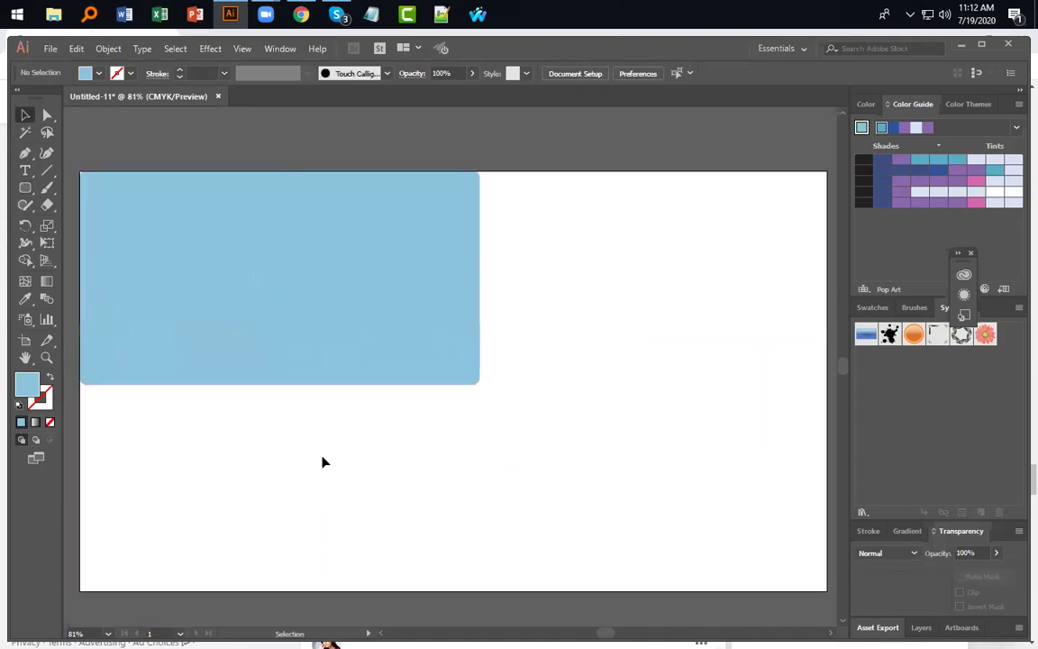
Step: Move the rounded rectangle down and right off the artboard corner, and nudge it further right
left_click_drag(328, 349, 427, 433)
key("Right")
key("Right")
key("Right")
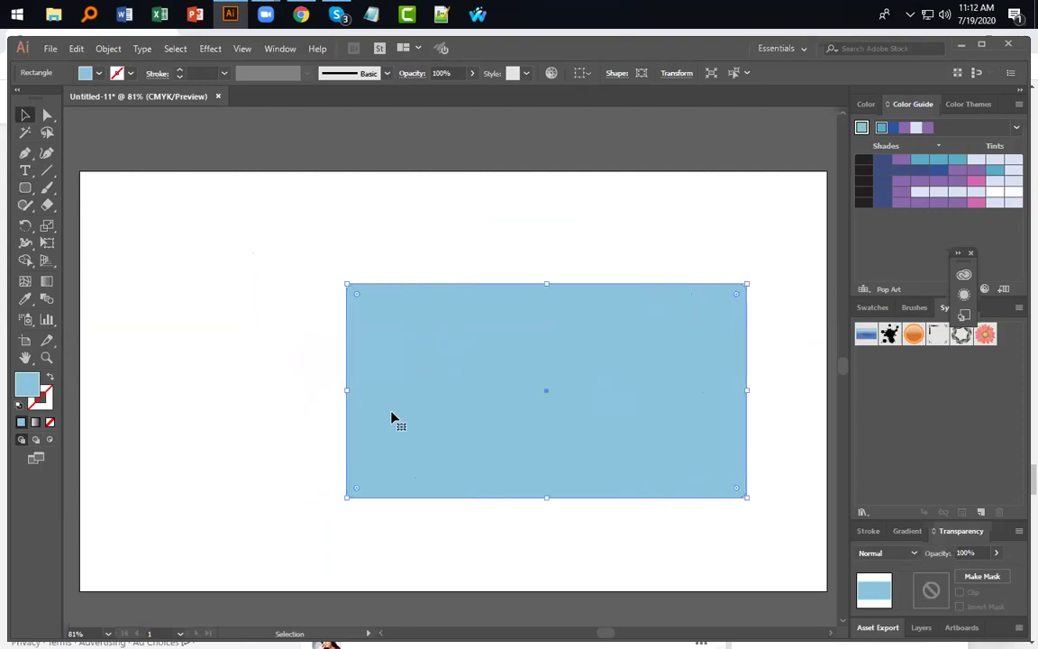
Step: Nudge the rounded rectangle up, left and down to a position left of the artboard's center
key("Up")
key("Up")
key("Left")
key("Left")
key("Left")
key("Left")
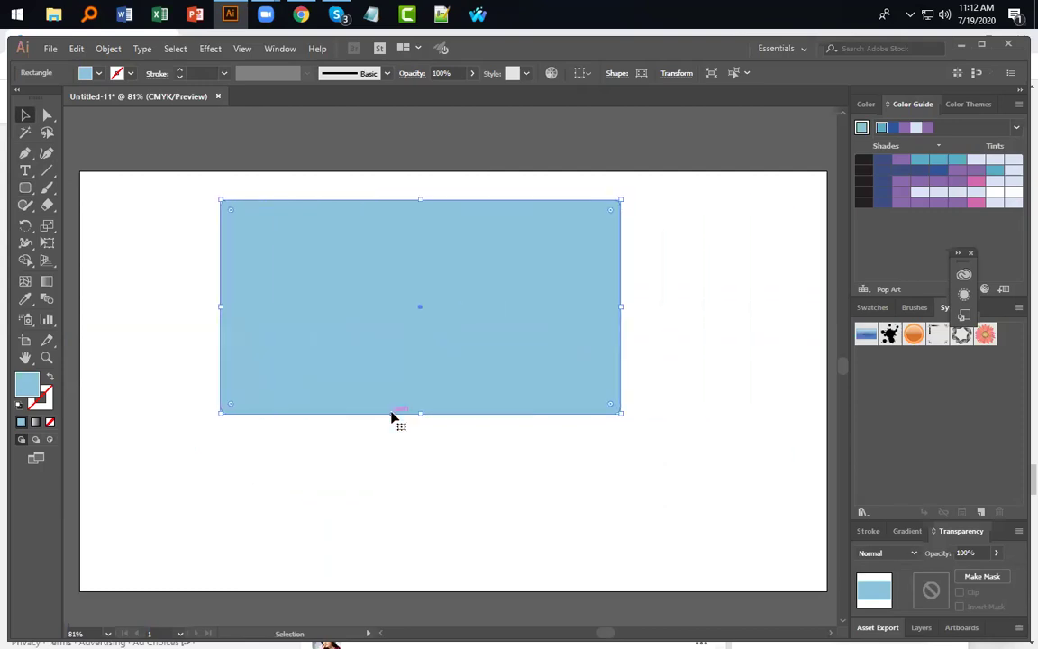
key("Down")
key("Down")
key("Left")
key("Up")
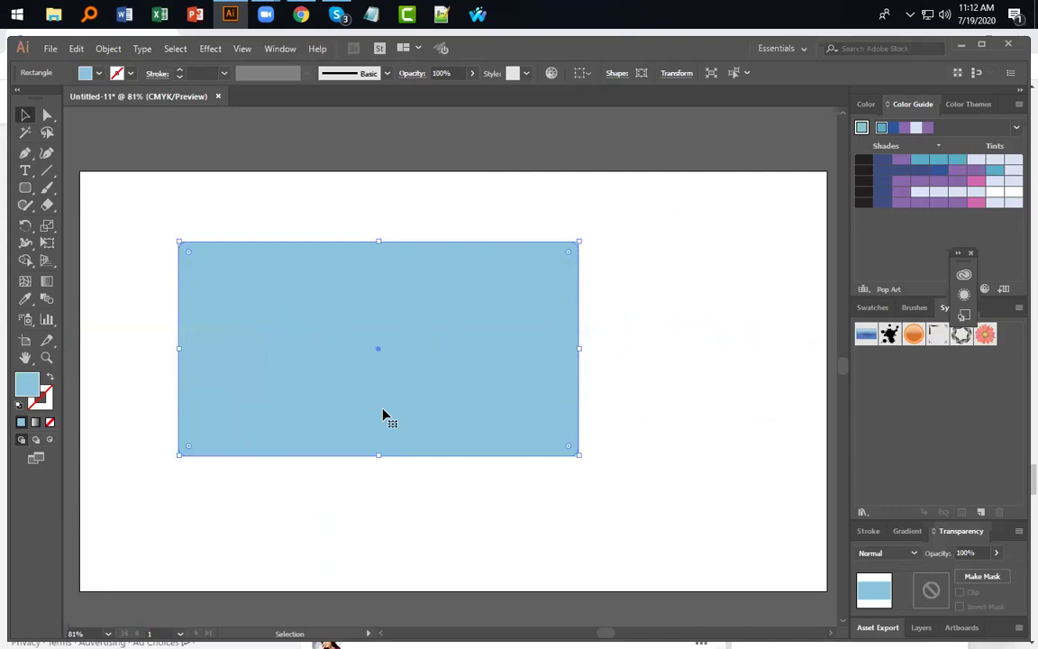
Step: Switch to the Direct Selection tool with the rounded rectangle selected
key("a")
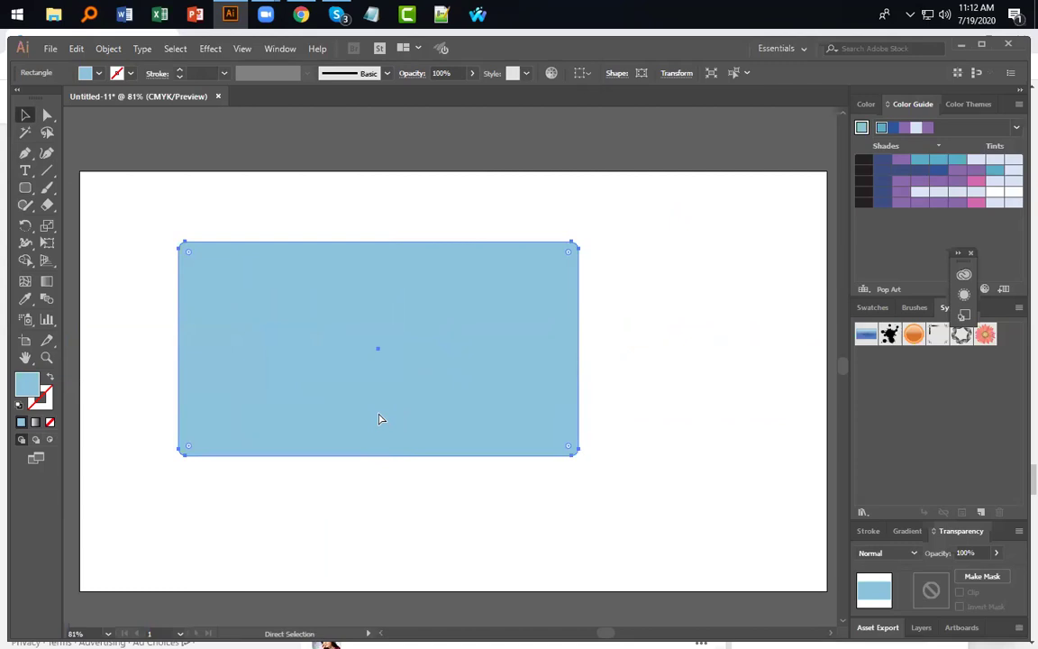
Step: Set the constrain angle to 45° and the keyboard increment to 1 px in the general preferences
key("ctrl+k")
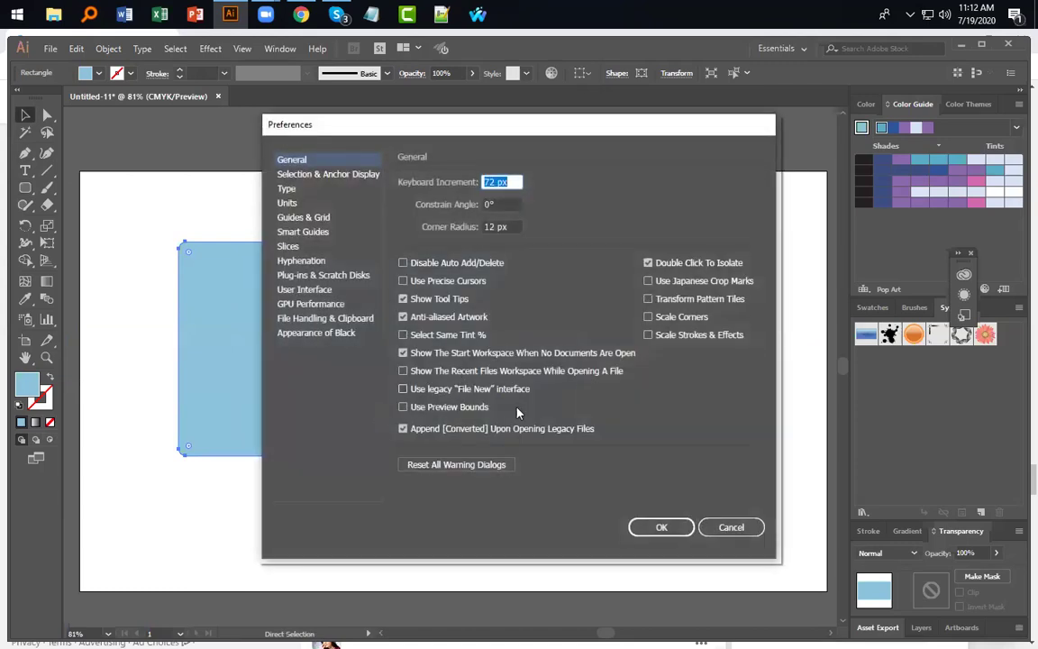
left_click(494, 183)
left_click_drag(518, 180, 470, 181)
key("Tab")
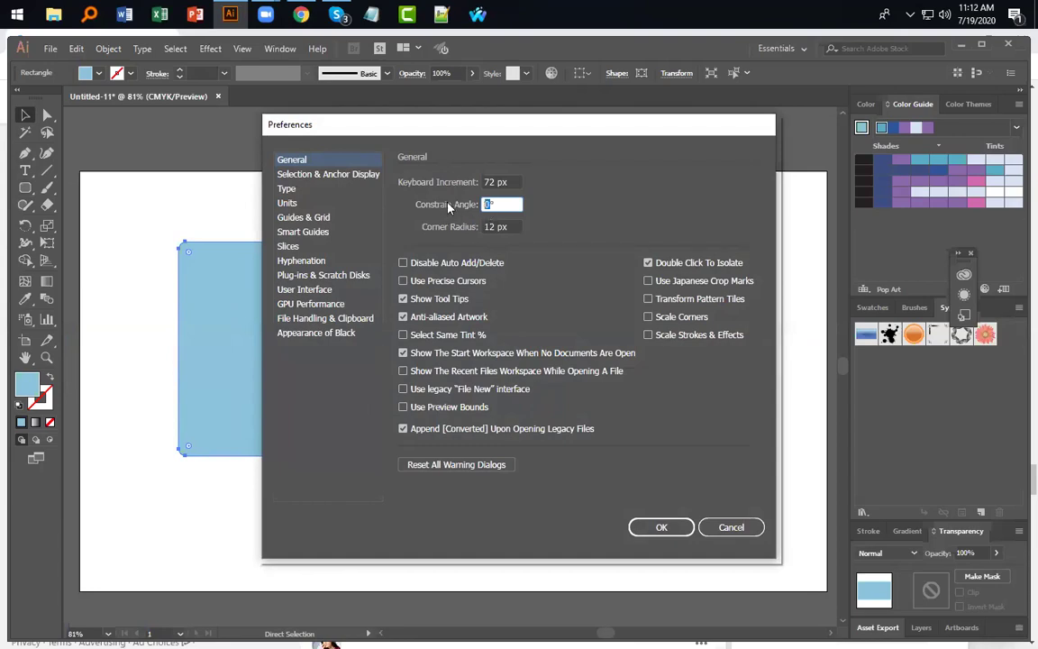
type("45")
double_click(494, 181)
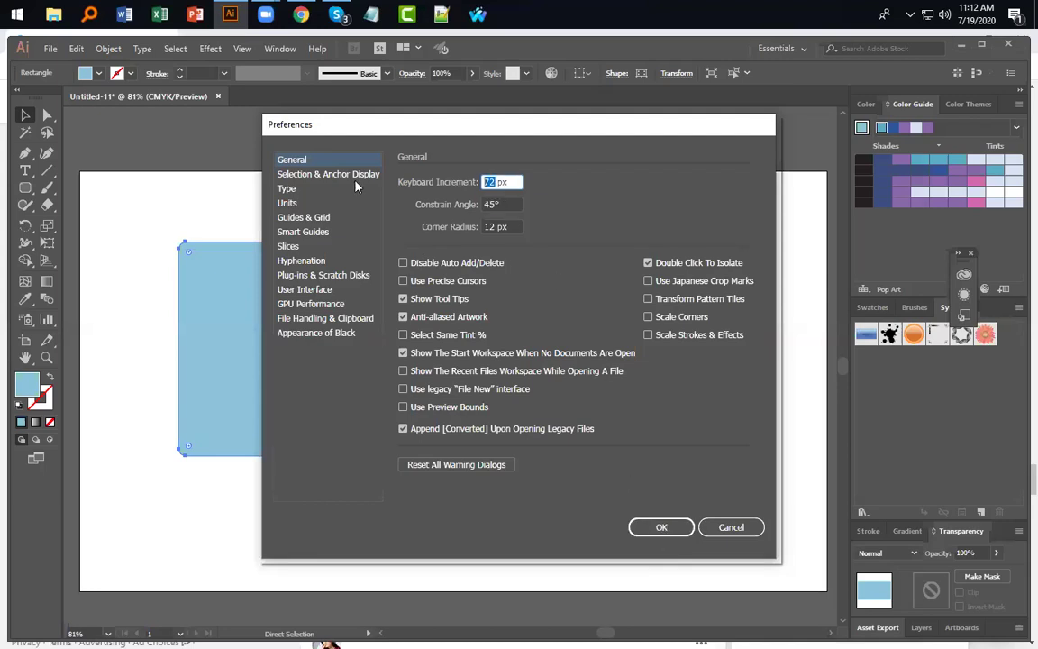
type("7")
key("BackSpace")
type("1")
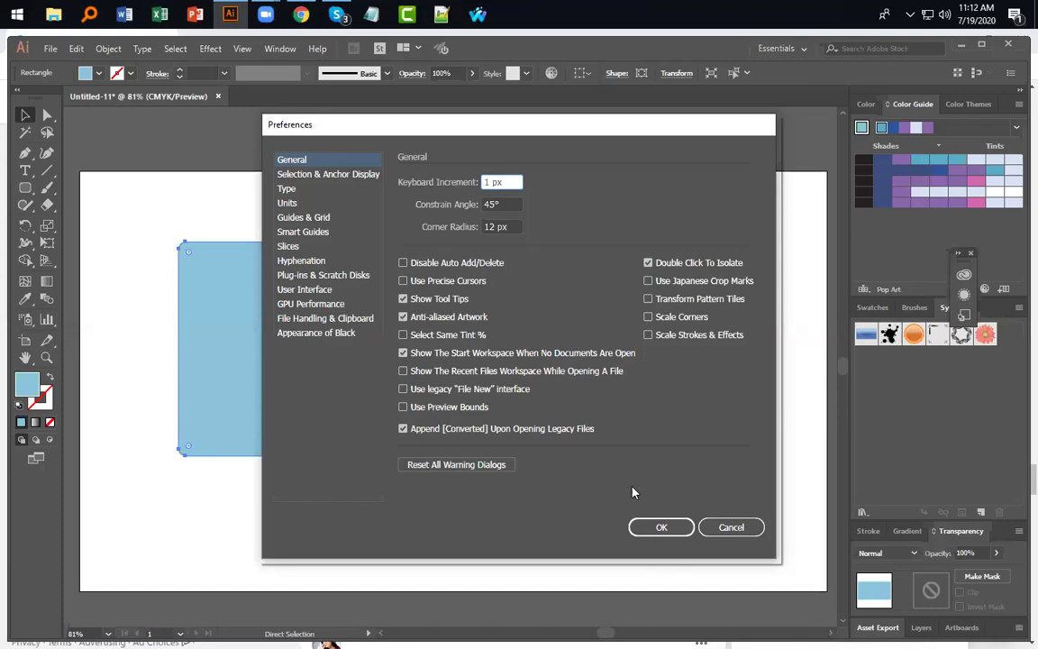
left_click(661, 527)
Step: Nudge the blue rectangle repeatedly upward and to the right along the angled constrain axes
key("Up")
key("Right")
key("Up")
key("Up")
key("Up")
key("Right")
key("Right")
key("Up")
key("Up")
key("Right")
key("a")
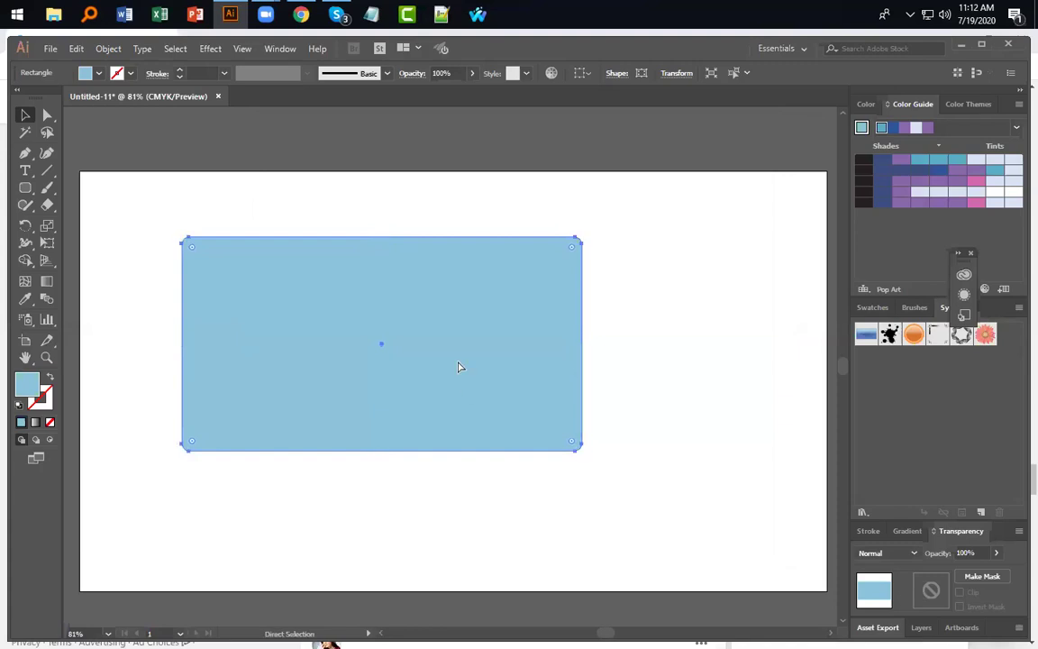
Step: Set the keyboard increment to 72 px in the general preferences and dismiss the desktop notification
key("ctrl+k")
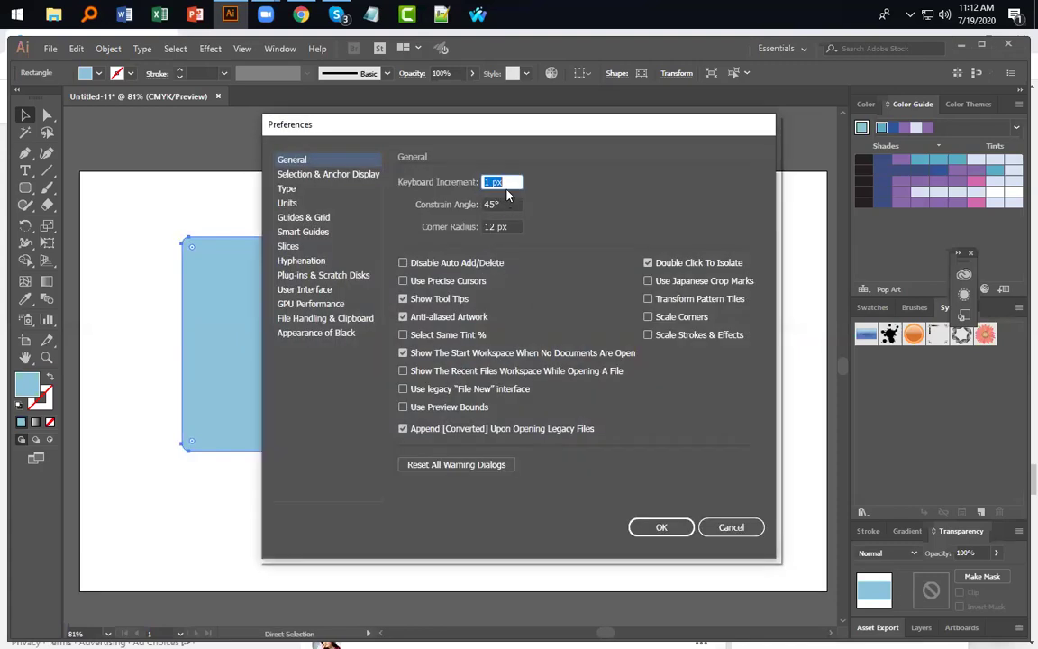
type("1")
left_click(660, 527)
key("v")
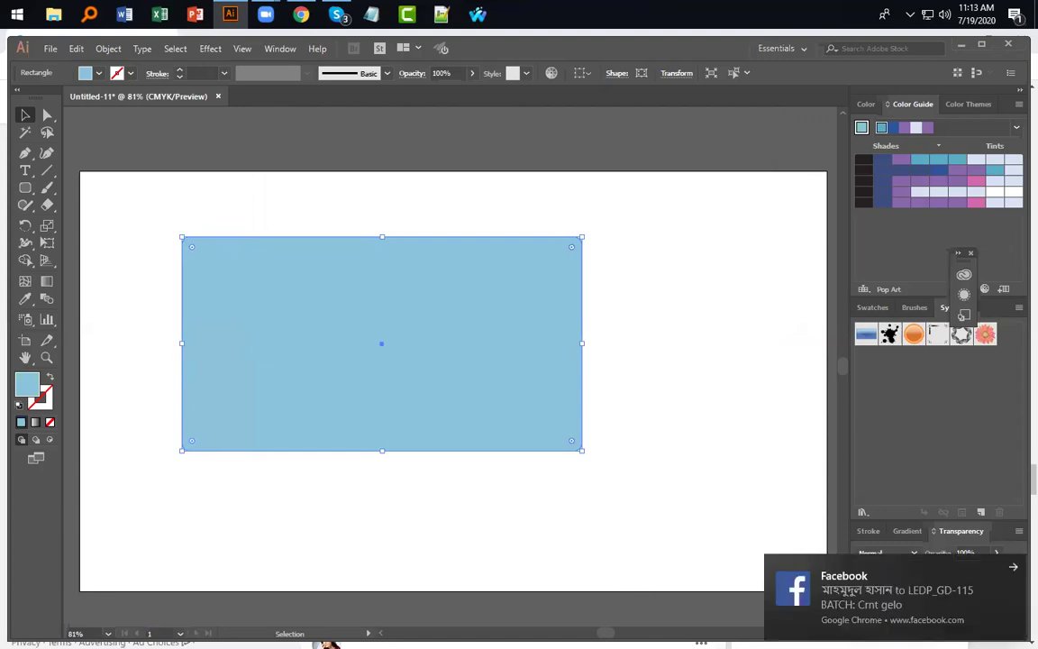
left_click(1014, 570)
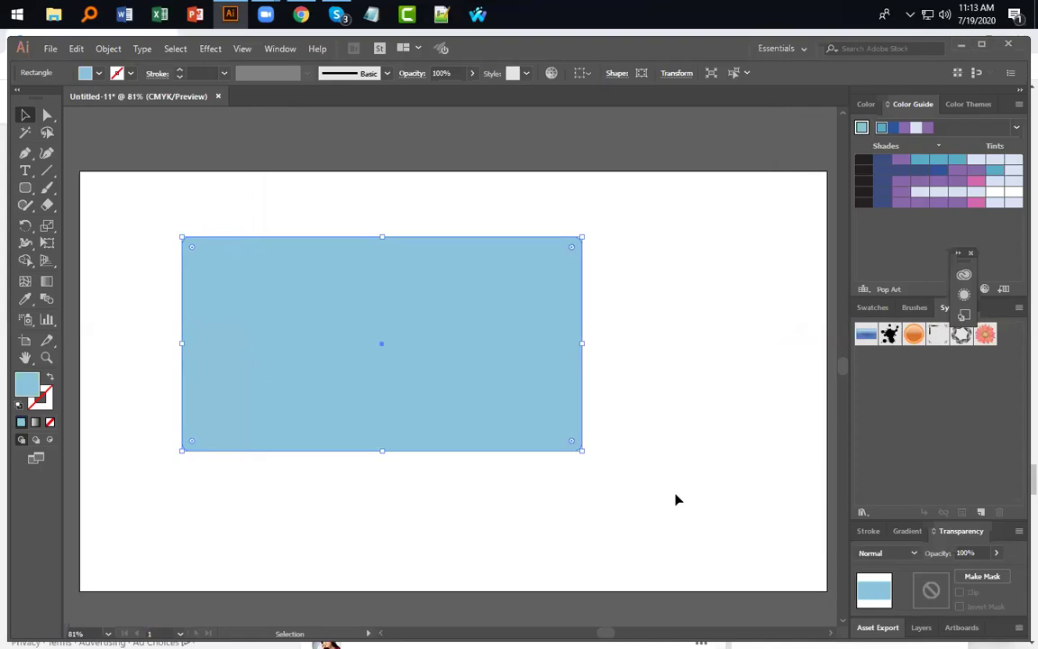
Step: Undo the blue rectangle's earlier diagonal moves one after another
key("ctrl+z")
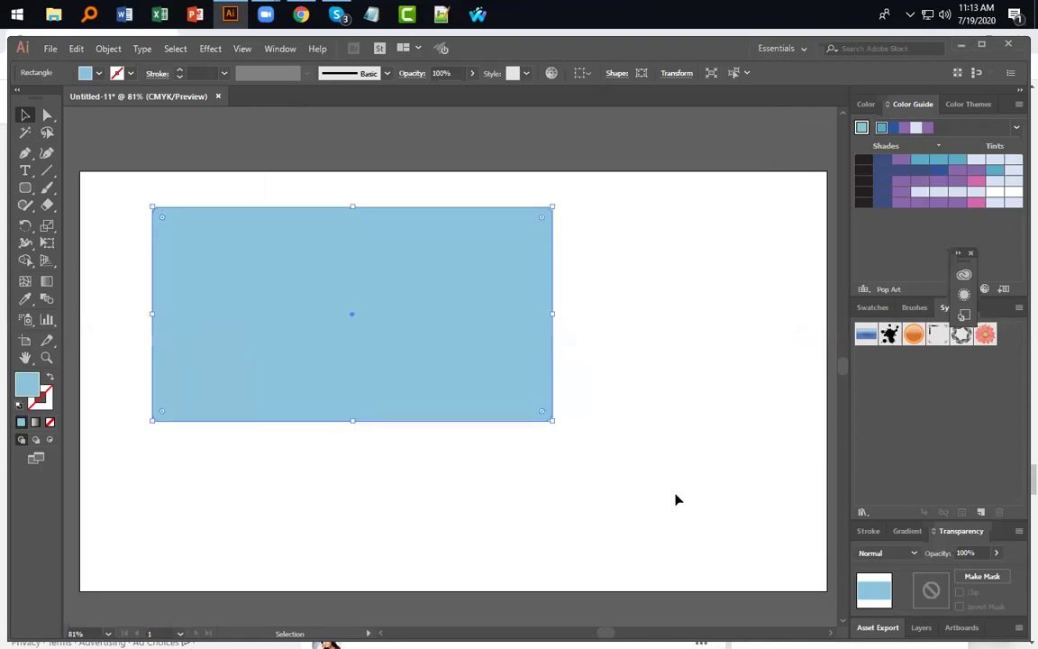
key("ctrl+z")
key("ctrl+z")
key("ctrl+z")
key("ctrl+z")
key("ctrl+z")
key("ctrl+z")
key("ctrl+z")
key("ctrl+z")
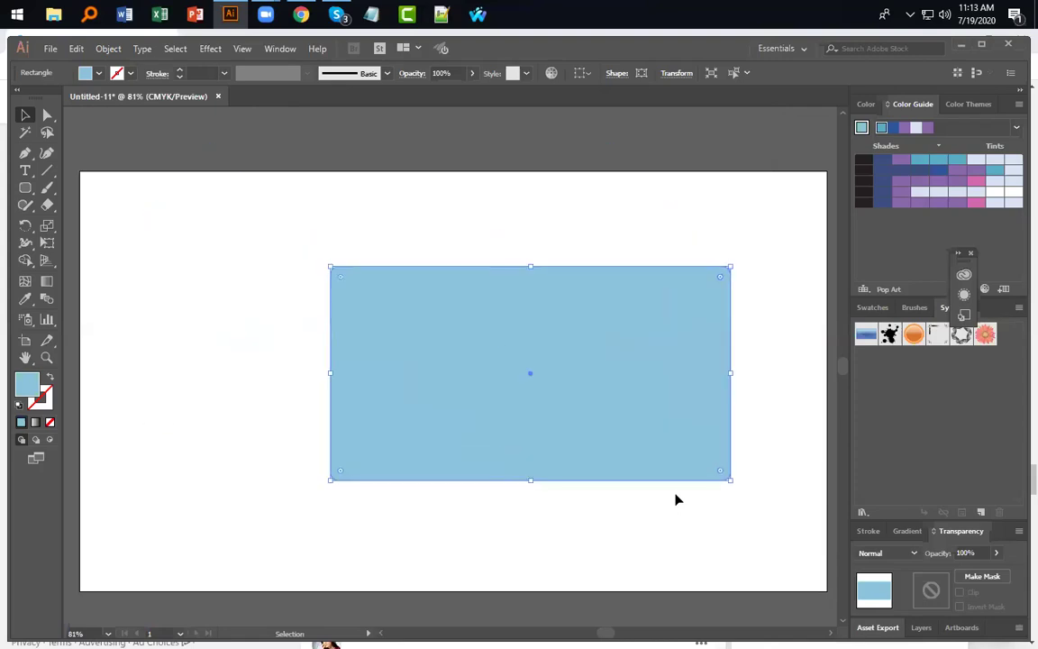
key("ctrl+z")
key("ctrl+z")
key("ctrl+z")
key("ctrl+z")
key("ctrl+z")
key("ctrl+z")
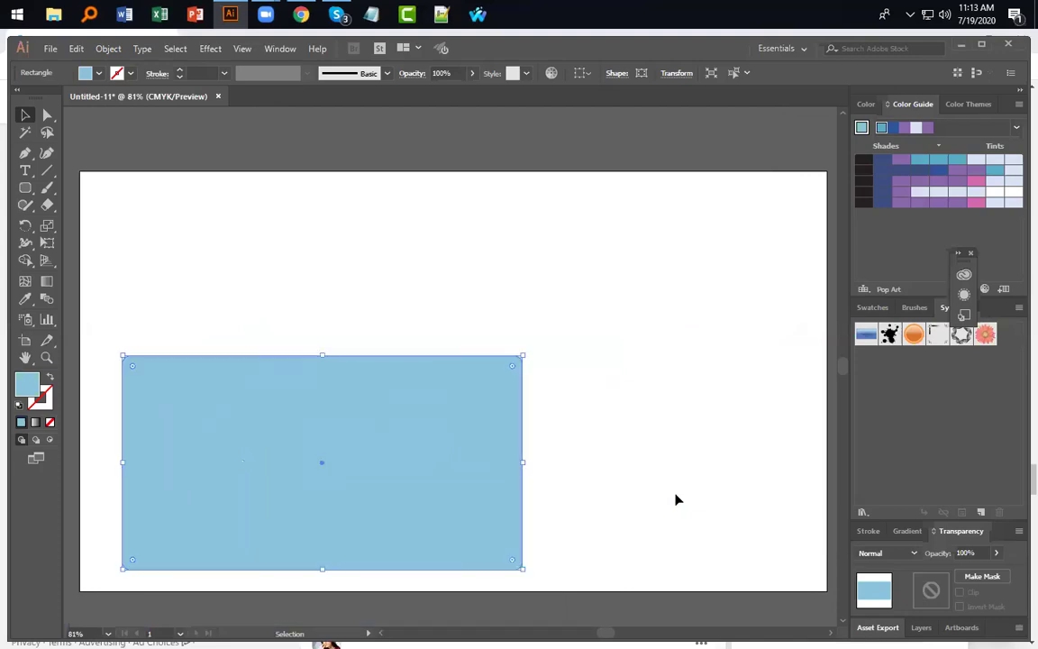
key("ctrl+z")
key("ctrl+z")
key("ctrl+z")
key("ctrl+z")
key("ctrl+z")
key("ctrl+z")
key("ctrl+z")
key("ctrl+z")
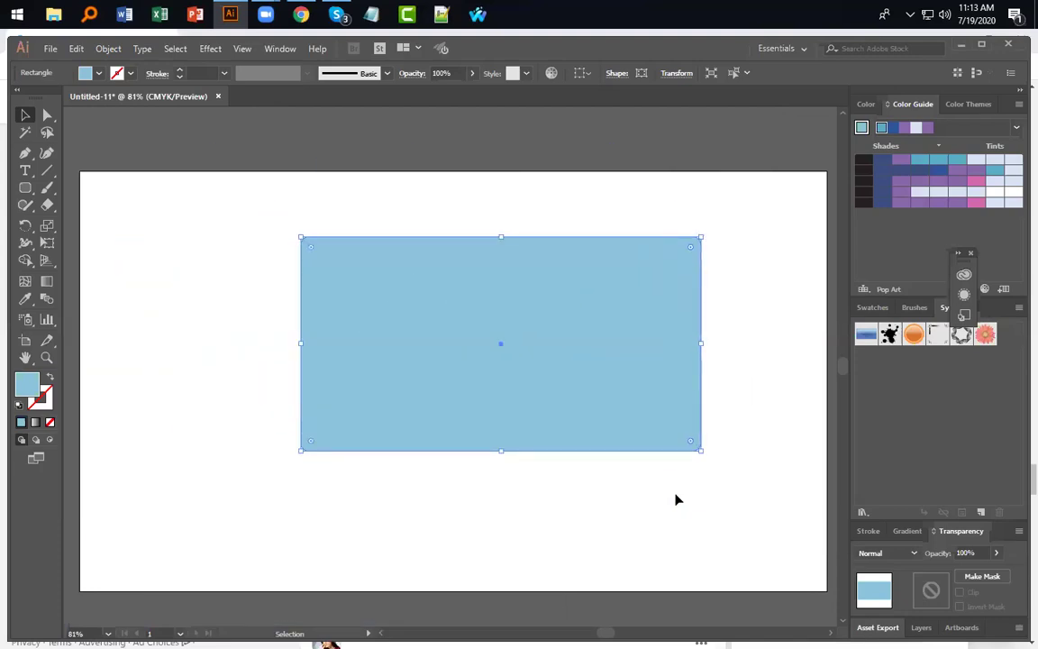
key("ctrl+z")
key("ctrl+z")
key("ctrl+z")
key("ctrl+z")
key("ctrl+z")
key("ctrl+z")
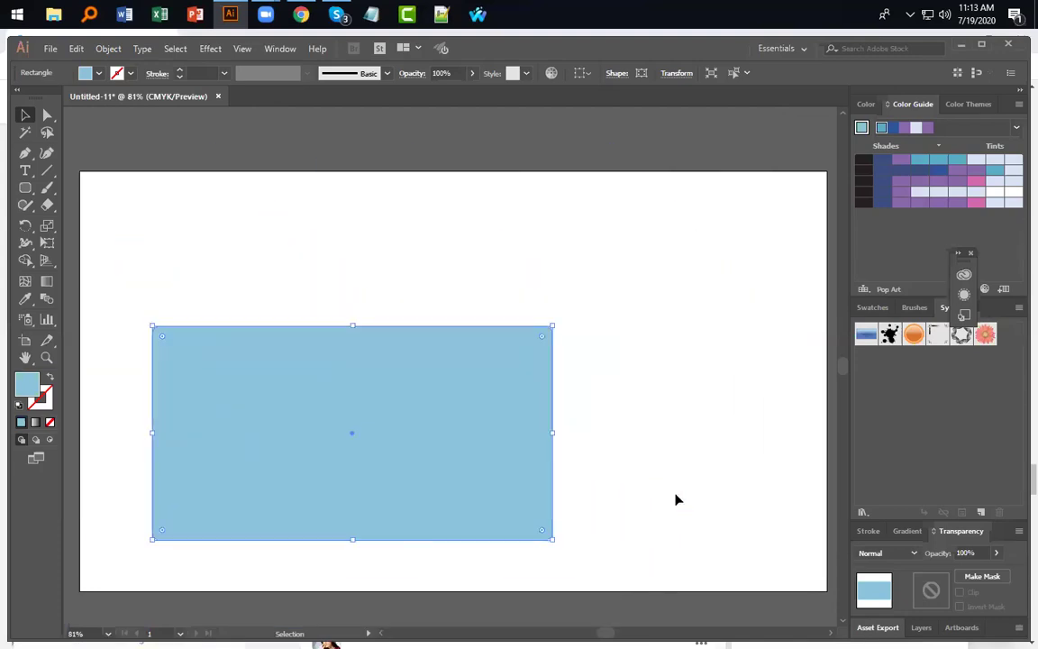
key("ctrl+z")
key("ctrl+z")
key("a")
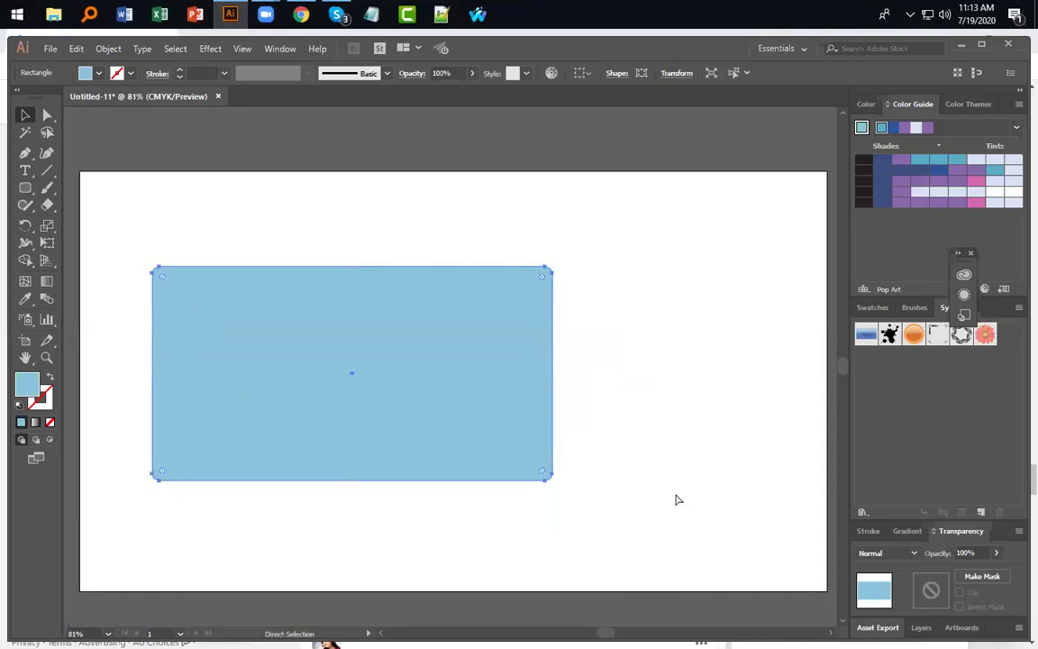
Step: Set the constrain angle to 90° in the general preferences
key("ctrl+k")
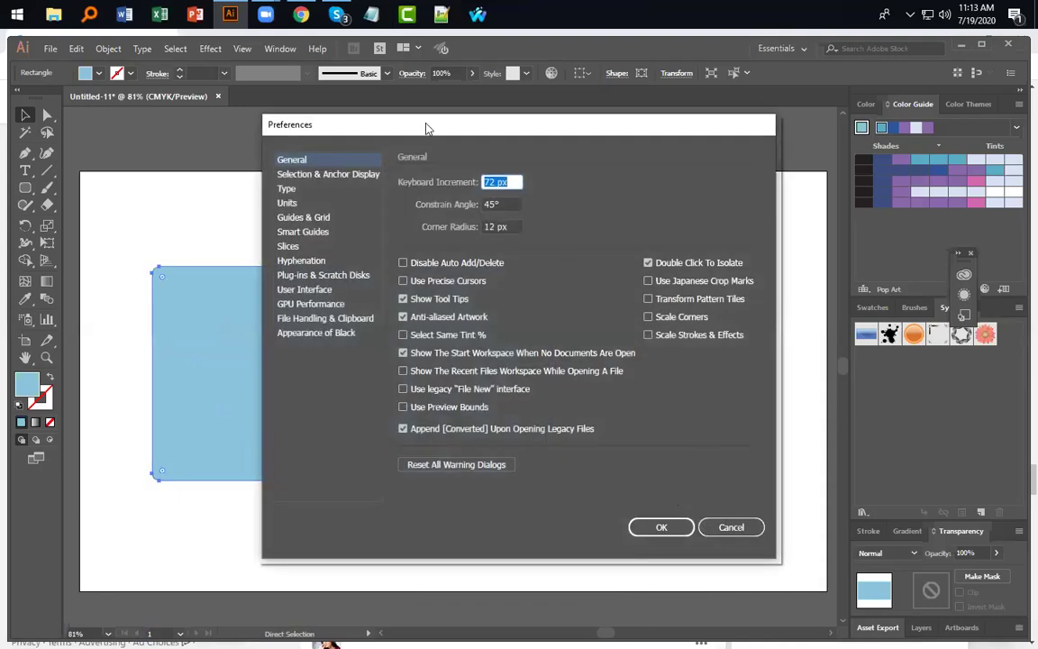
left_click(492, 204)
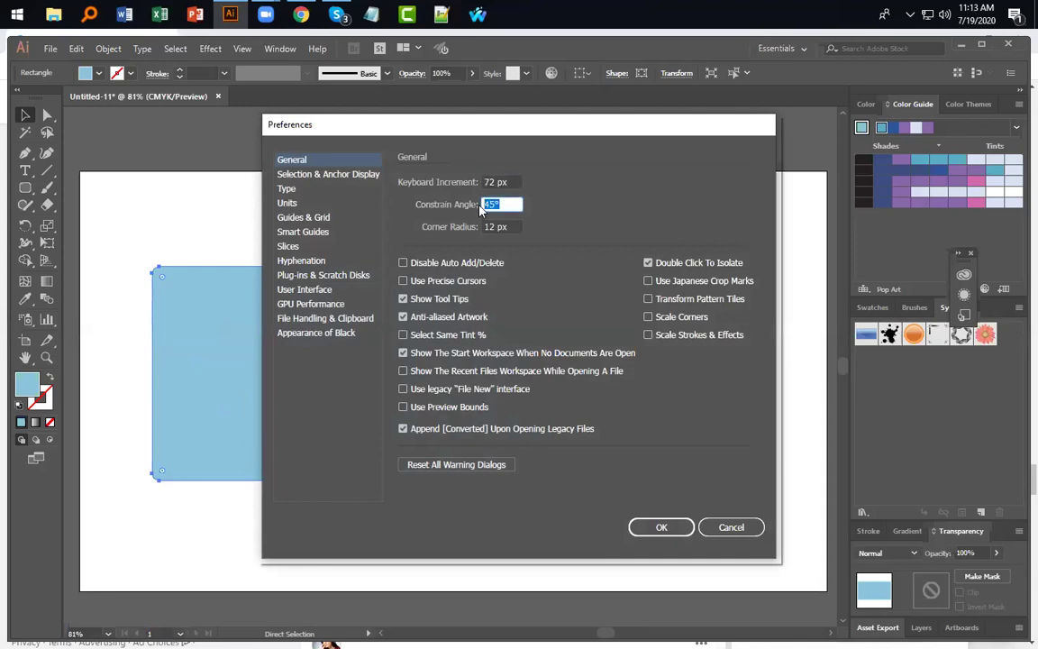
type("9")
left_click(660, 527)
Step: Nudge the blue rectangle repeatedly up, down, left and right across the artboard to test the constrain angle
key("Up")
key("Up")
key("Down")
key("Down")
key("Down")
key("Left")
key("Right")
key("Up")
key("Up")
key("Up")
key("Up")
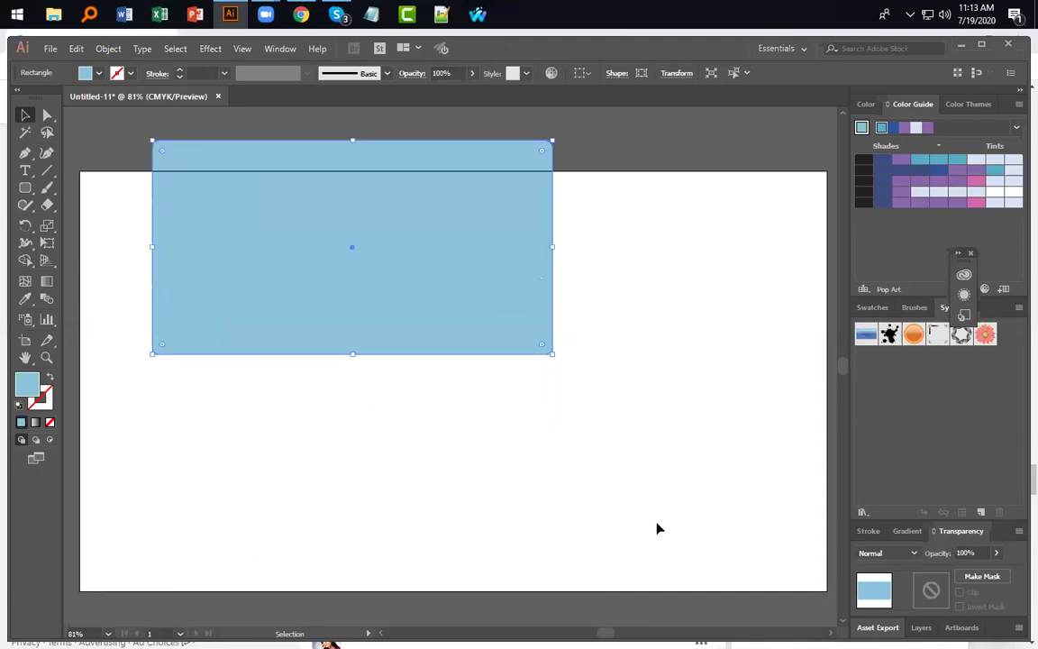
key("Right")
key("Right")
key("Right")
key("Right")
key("Left")
key("Left")
key("Left")
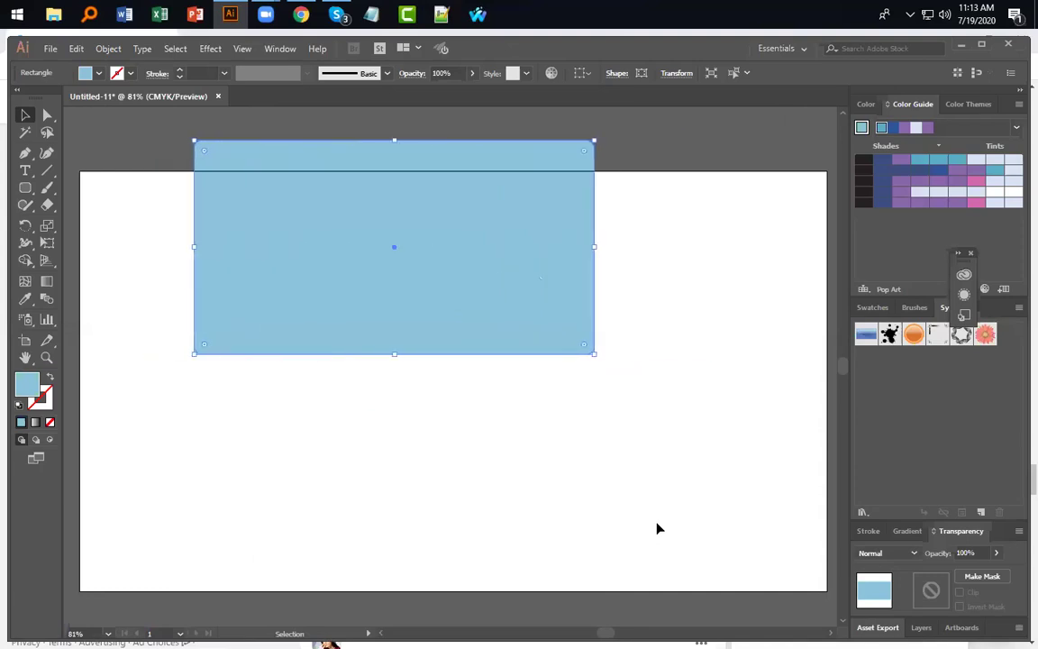
key("Left")
key("Down")
key("Down")
key("Down")
key("Down")
key("Down")
key("Right")
key("Up")
key("Up")
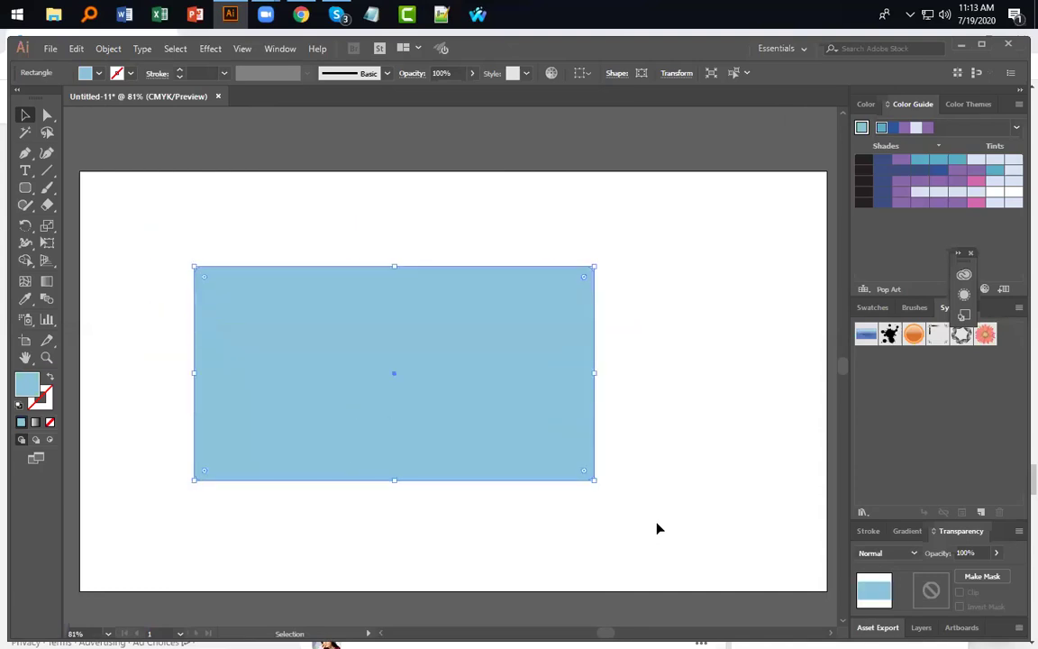
key("Up")
key("Right")
key("Up")
key("Left")
key("Right")
key("Down")
key("Down")
key("Down")
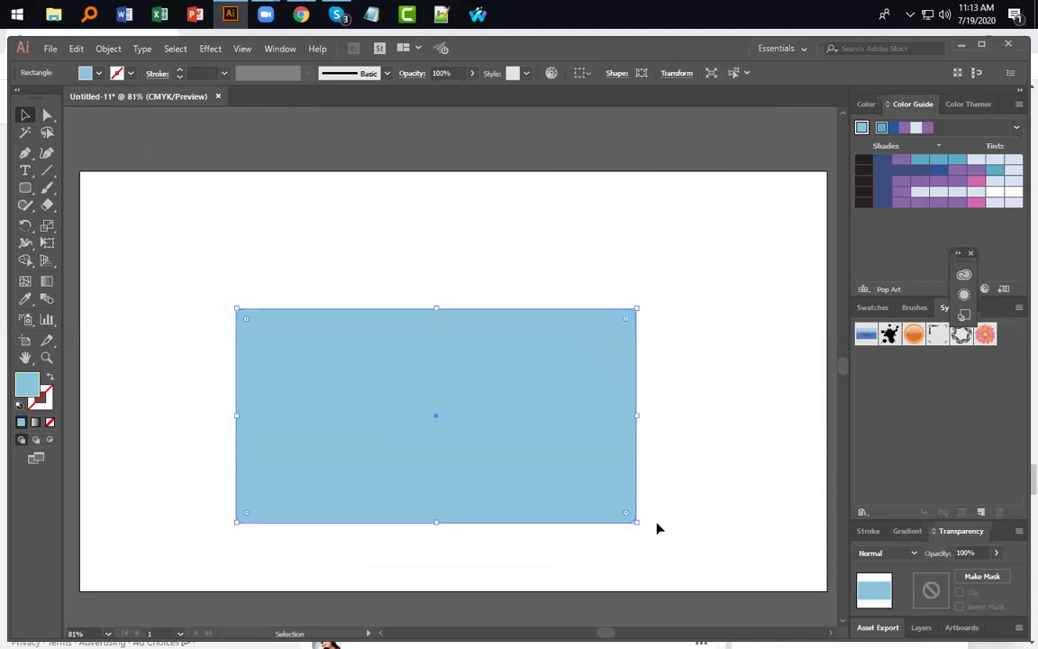
key("Up")
key("Right")
key("Right")
key("Left")
key("Down")
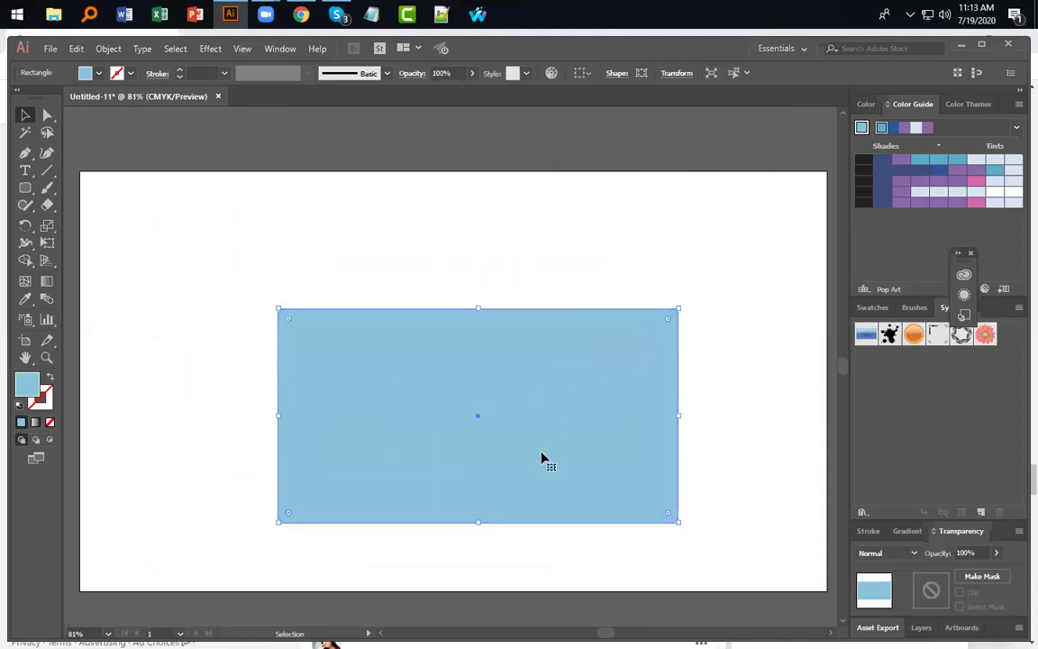
Step: Set the constrain angle to 0° and the keyboard increment to 1 px in the general preferences
key("a")
key("ctrl+k")
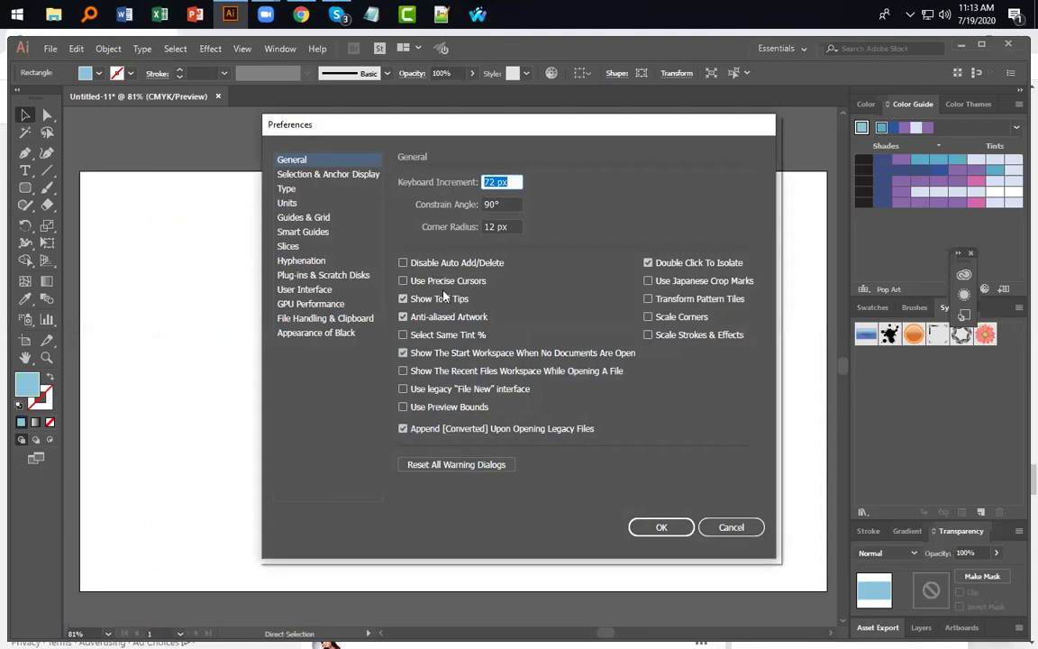
key("Tab")
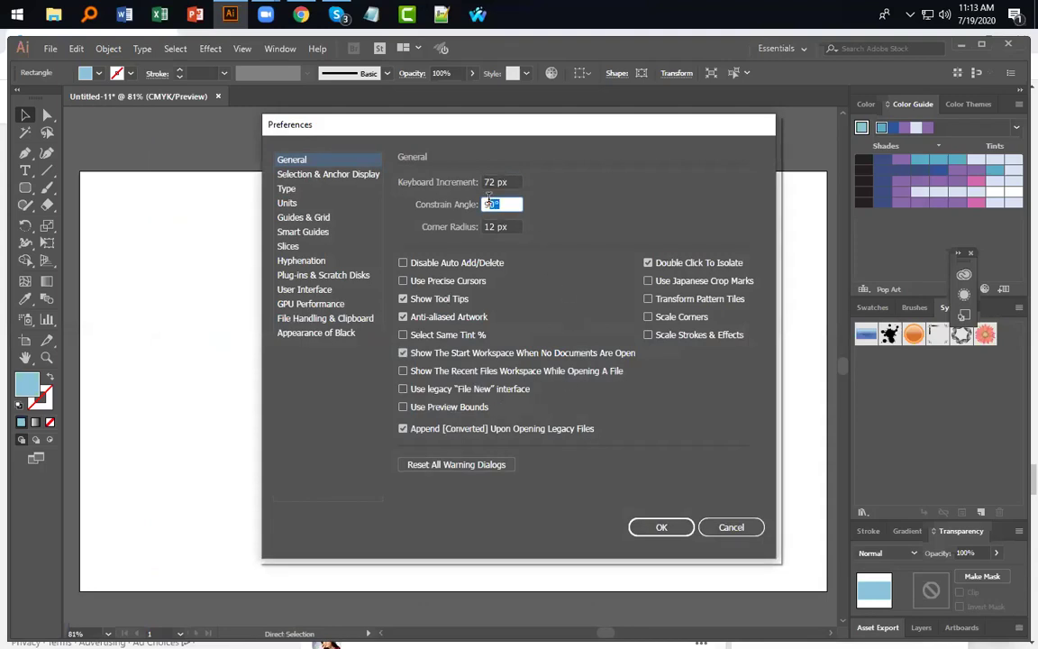
key("shift+Tab")
key("Tab")
double_click(507, 200)
type("0")
key("shift+Tab")
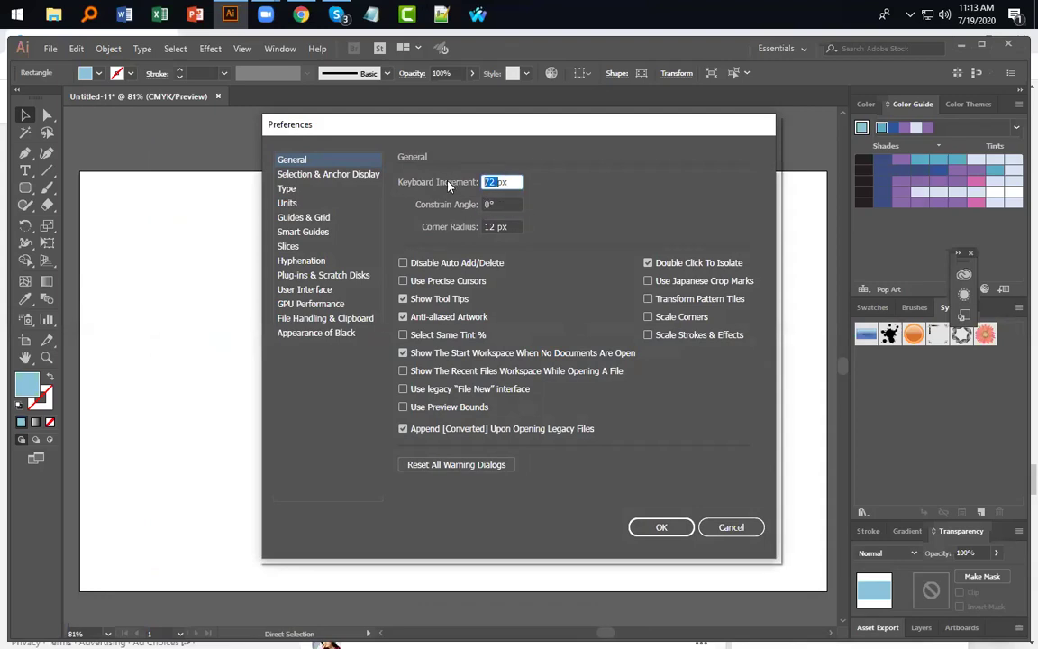
type("1")
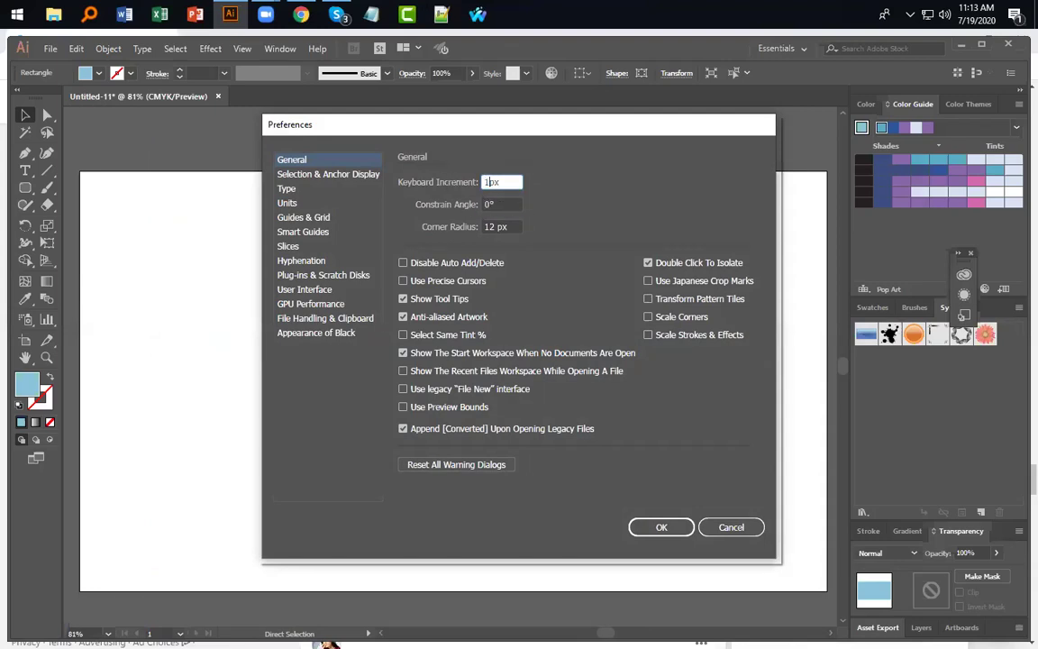
left_click(661, 527)
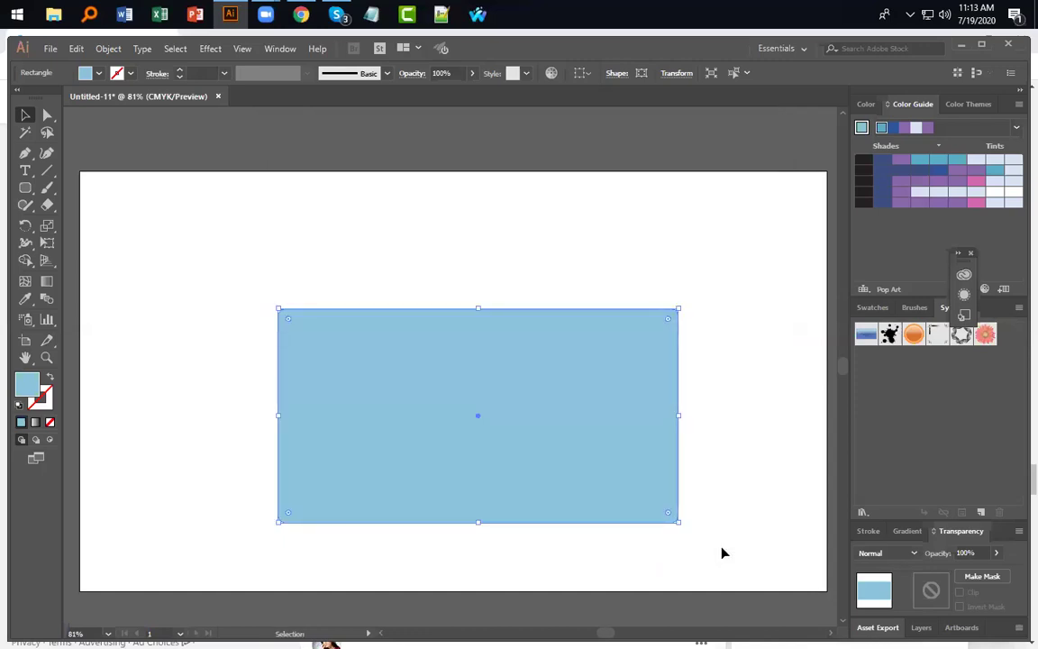
Step: Delete the blue rectangle and replace it with a wide rounded rectangle whose corners are rounded to the maximum, then deselect it
key("Delete")
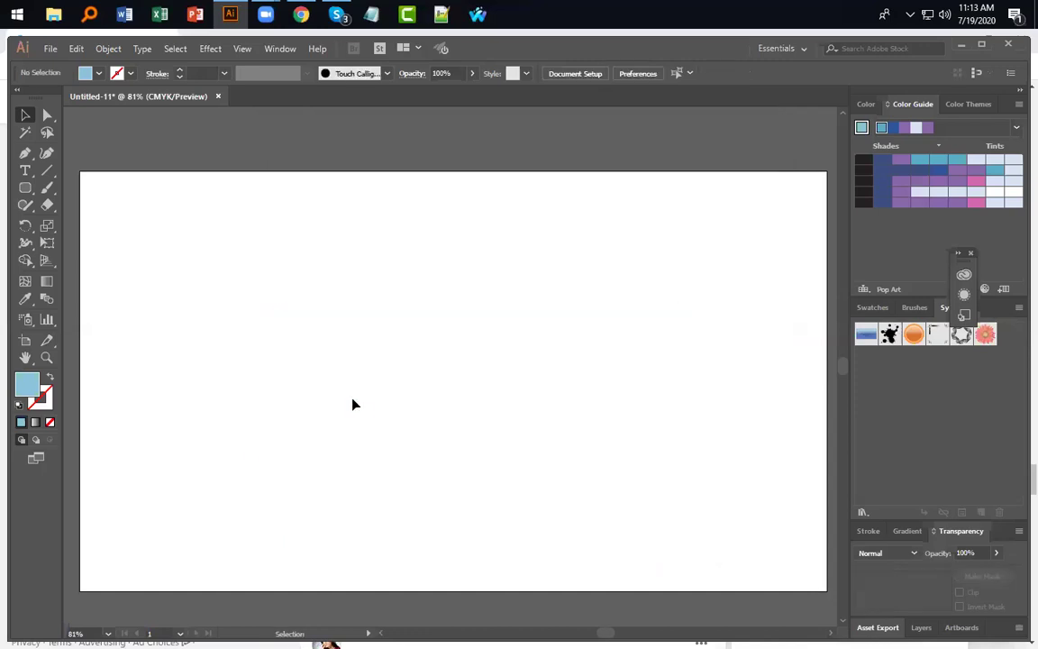
left_click(25, 187)
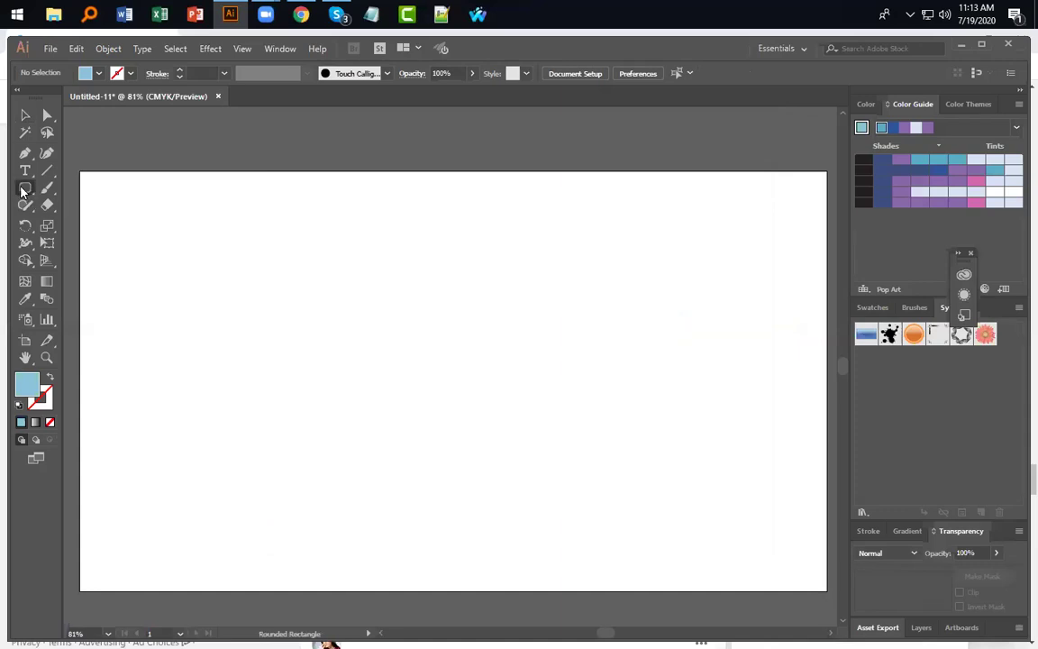
left_click_drag(25, 188, 60, 214)
left_click_drag(168, 253, 522, 444)
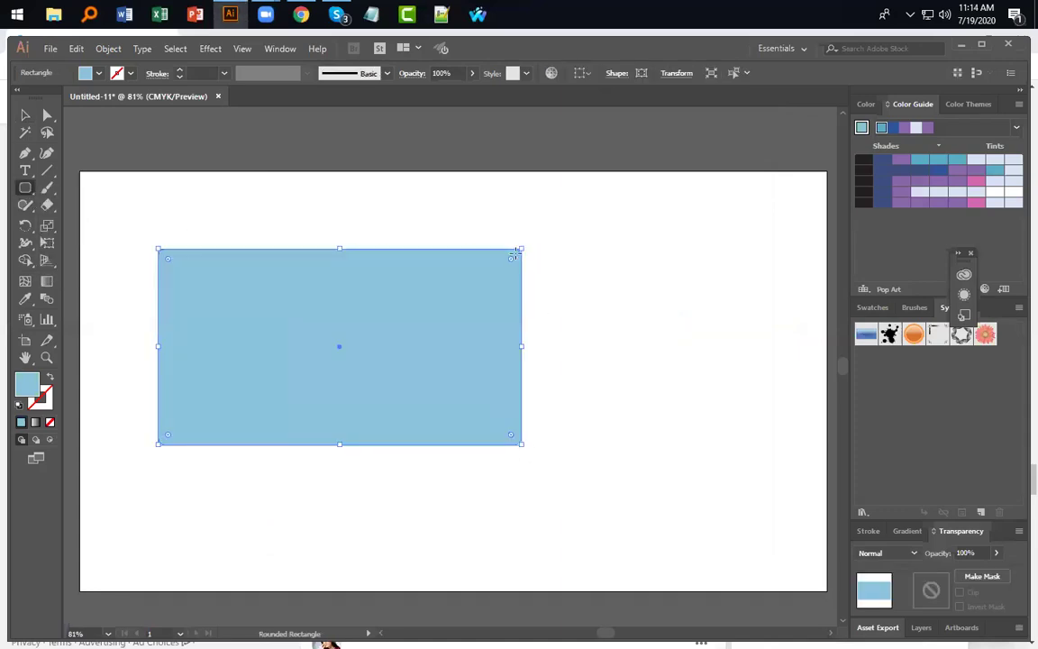
left_click_drag(507, 259, 334, 351)
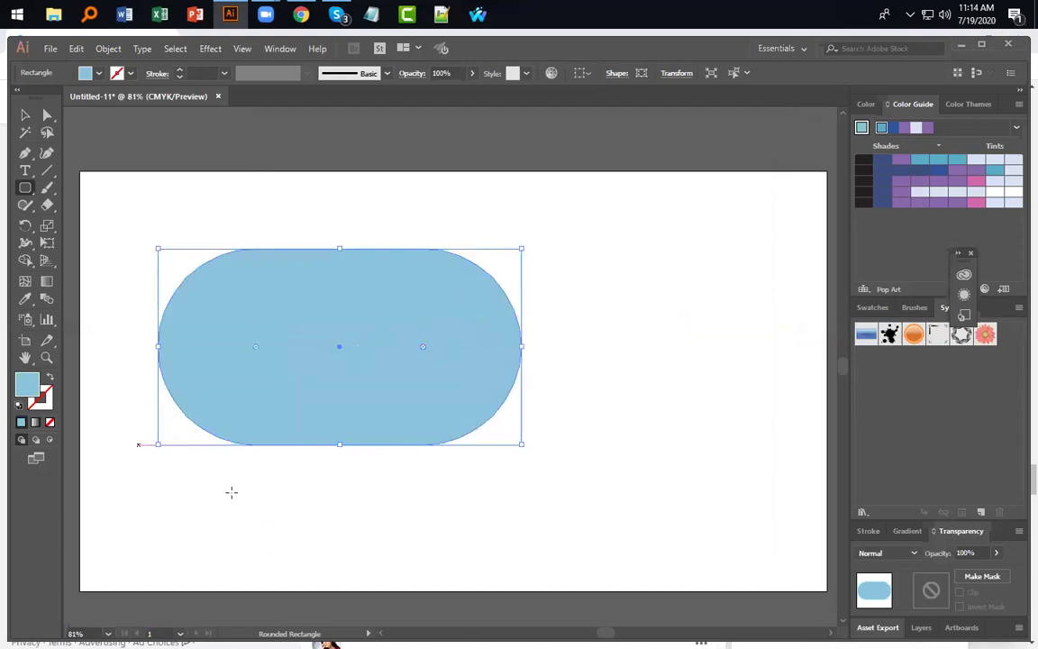
left_click(635, 410)
left_click(565, 381)
key("v")
left_click(650, 423)
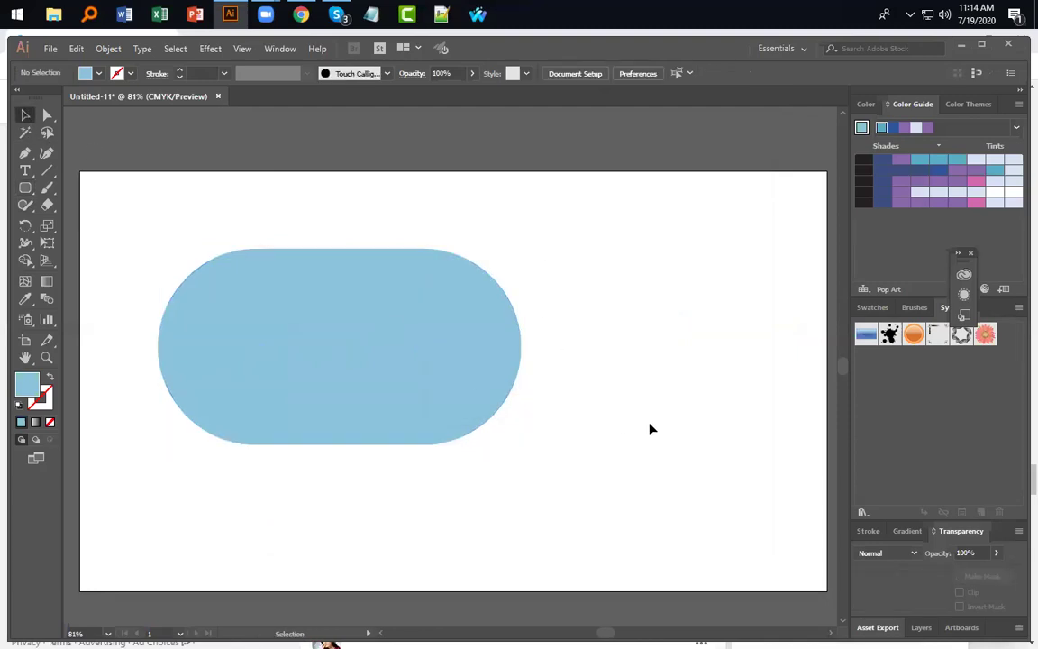
Step: Draw a second, taller rounded rectangle beside the pill shape and round its corners to the maximum
left_click(297, 360)
left_click(25, 188)
left_click_drag(583, 299, 777, 514)
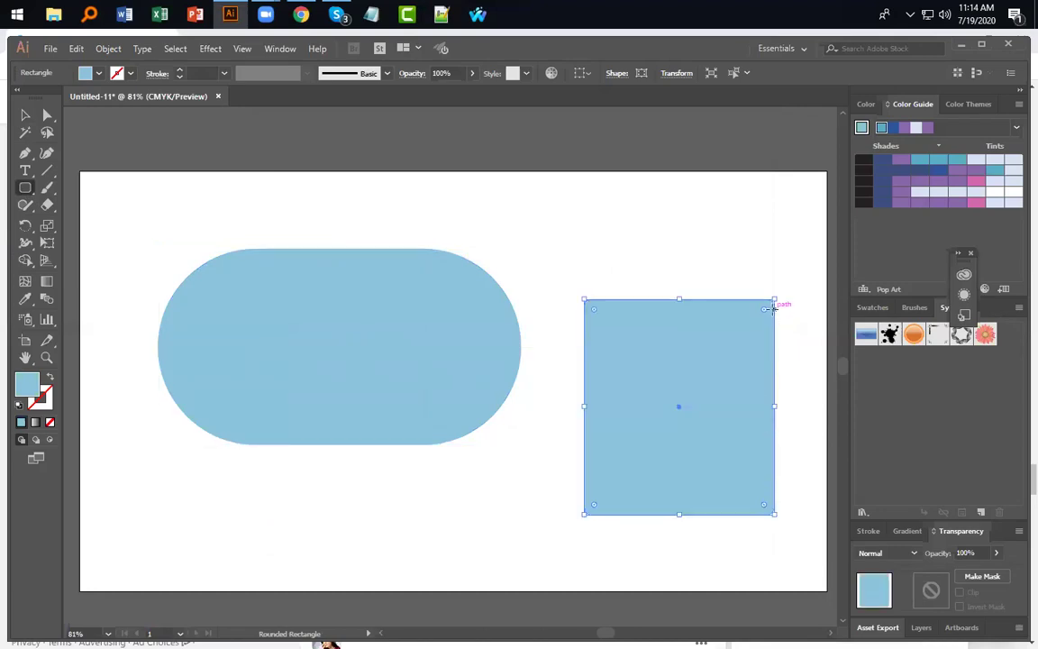
left_click_drag(766, 312, 650, 437)
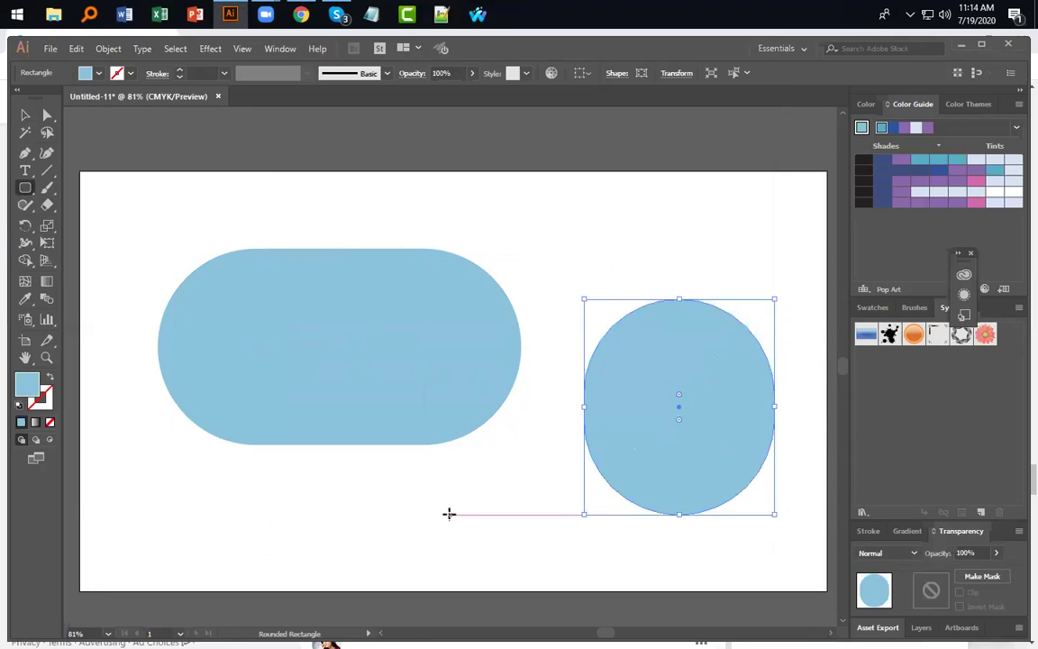
left_click(449, 515)
left_click(589, 384)
Step: Set the corner radius to 72 px in the general preferences
key("ctrl+k")
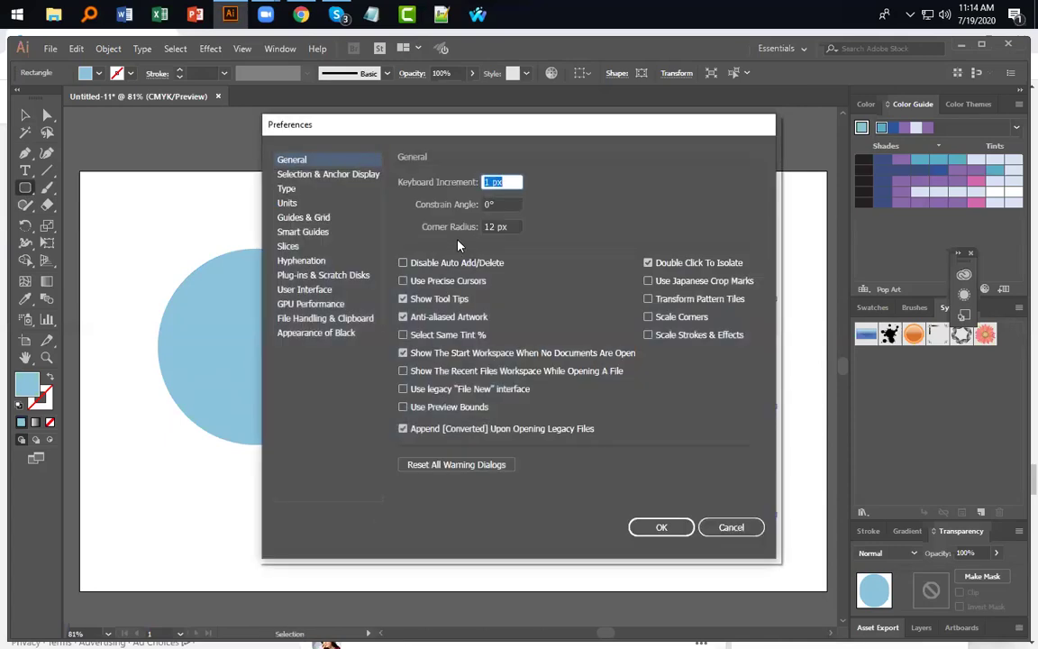
left_click(491, 226)
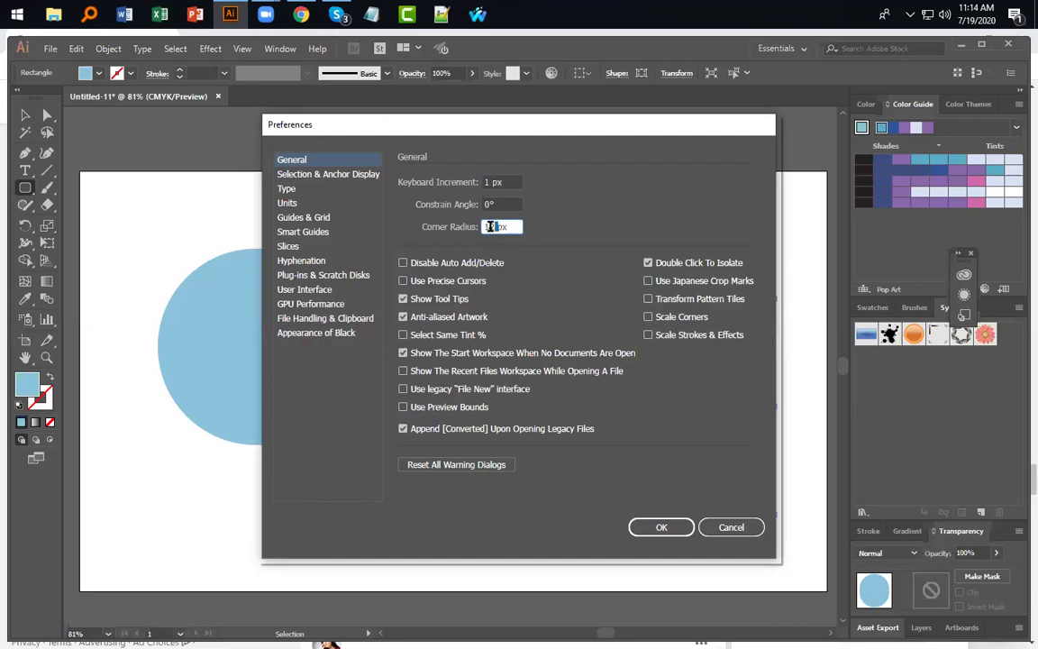
type("1px")
left_click(661, 527)
Step: Draw five more rounded rectangles of different sizes around and over the existing shapes, including a small circular one beside the lower rectangle
left_click_drag(256, 485, 553, 590)
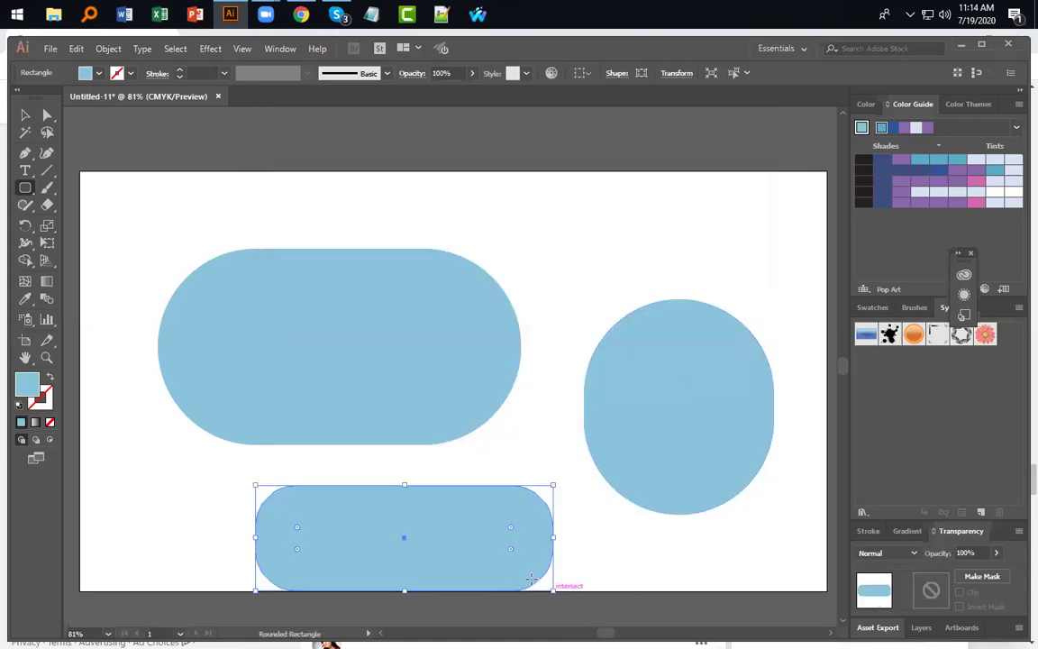
left_click_drag(559, 222, 744, 292)
left_click_drag(170, 195, 496, 271)
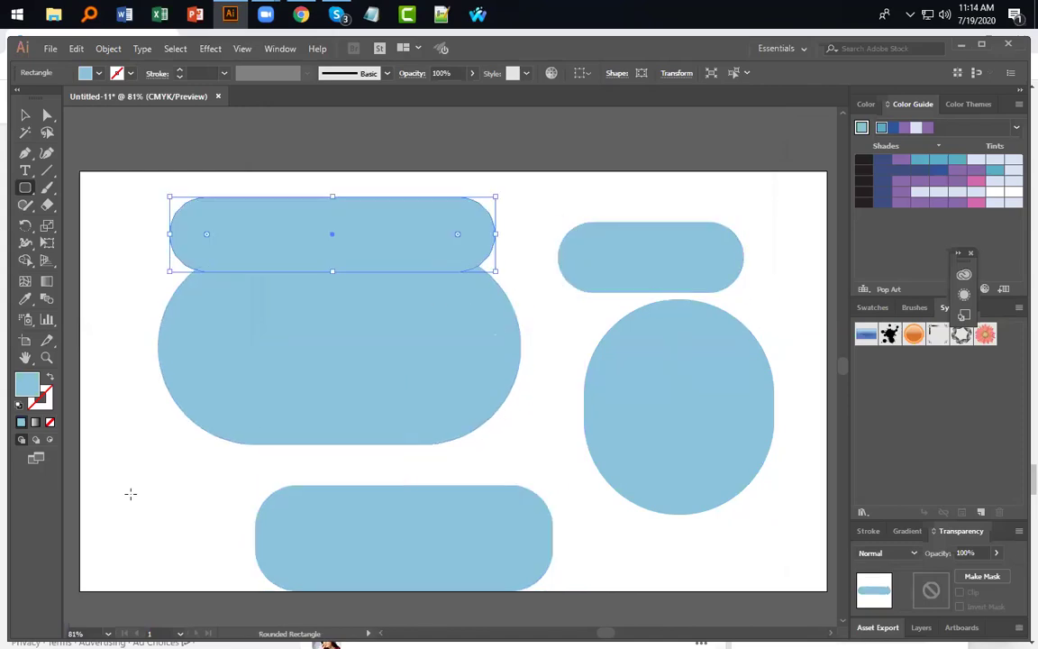
left_click_drag(121, 455, 202, 538)
left_click_drag(318, 465, 620, 567)
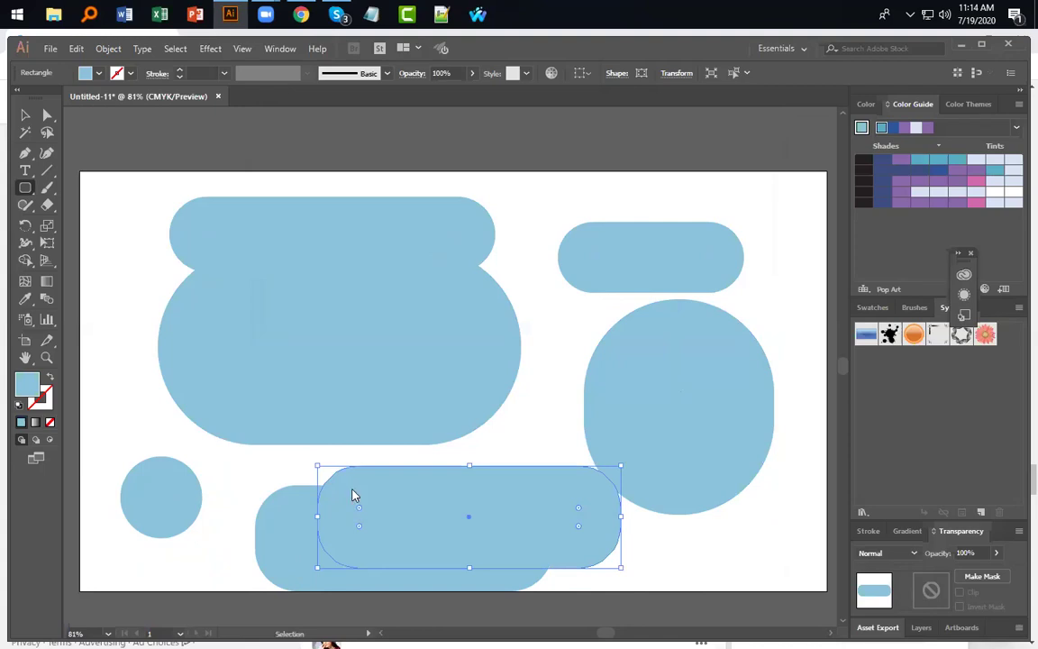
Step: Set the corner radius to 1 px in the general preferences and draw a wide rectangle across the tall rounded shape
key("ctrl+k")
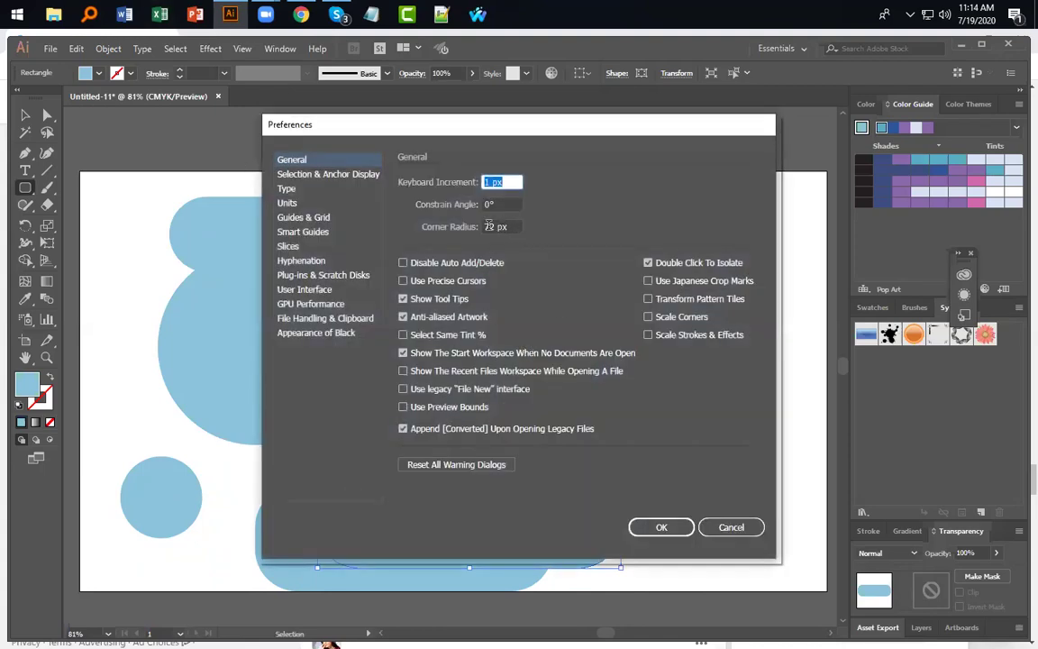
key("Tab")
key("Tab")
type("1")
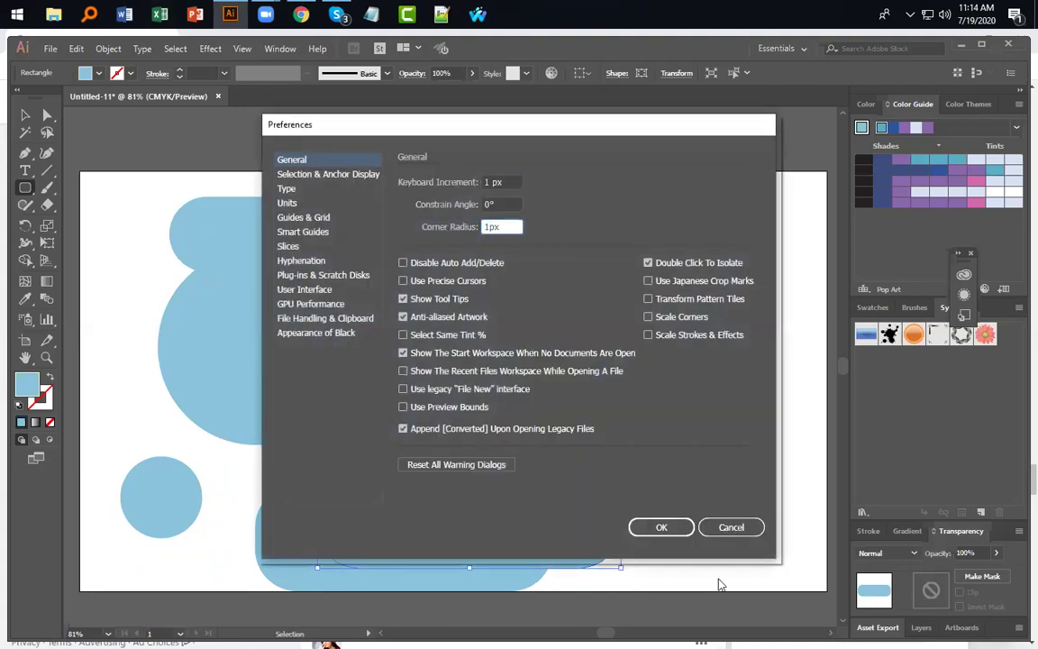
left_click(661, 527)
left_click_drag(540, 328, 813, 462)
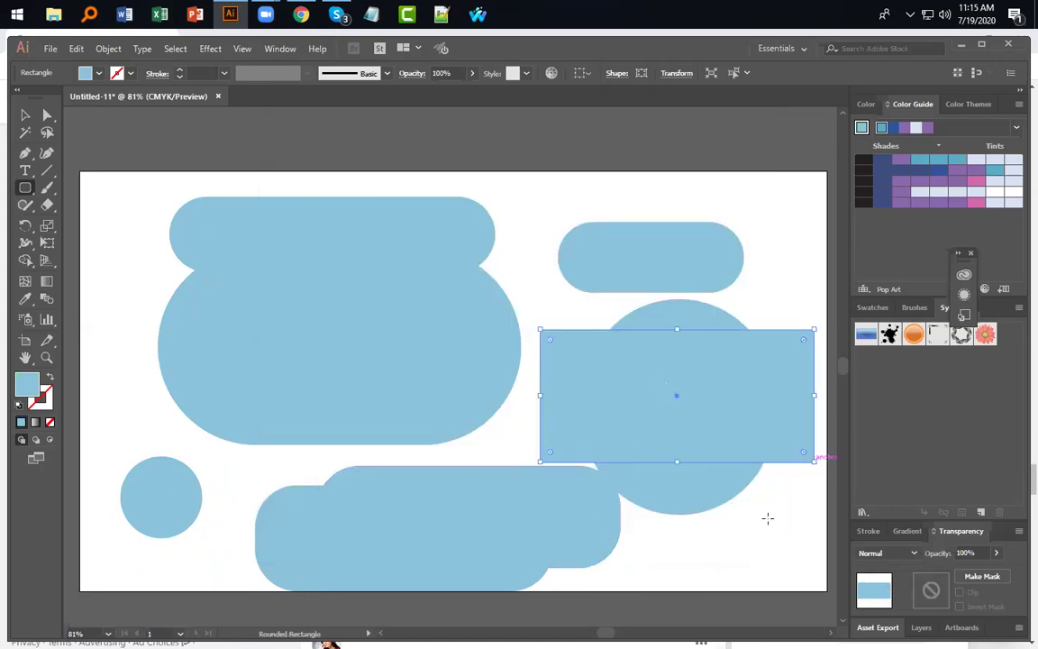
Step: Select all the shapes on the artboard and delete them
left_click(25, 114)
left_click_drag(107, 188, 706, 609)
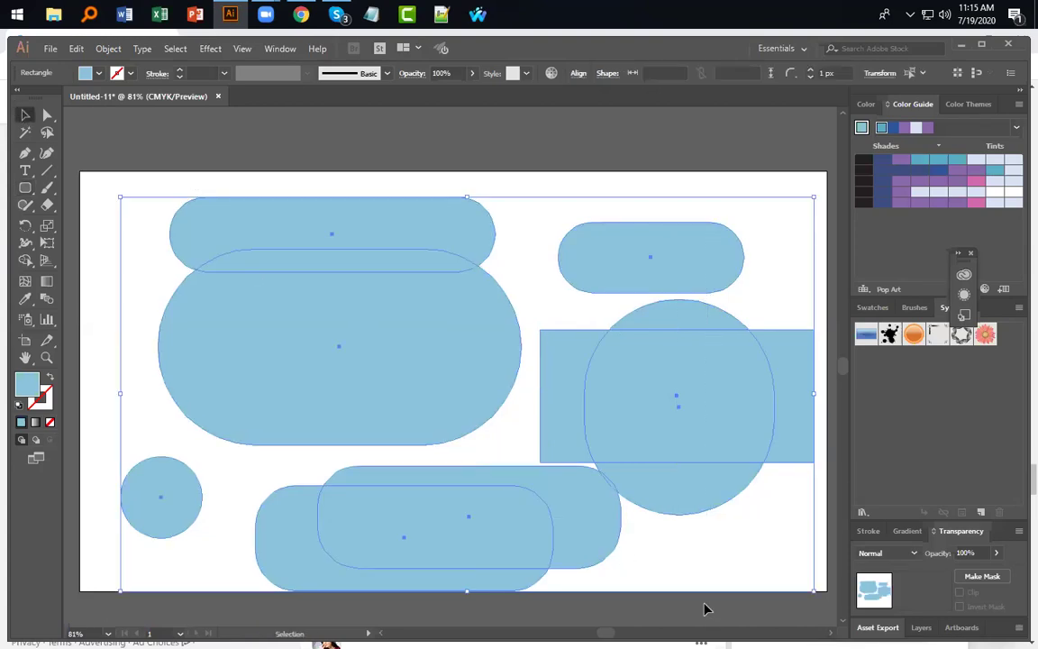
key("Delete")
Step: Draw a large rectangle with the Rounded Rectangle tool, round its corners to the maximum, and delete it
left_click(26, 188)
left_click_drag(215, 257, 628, 500)
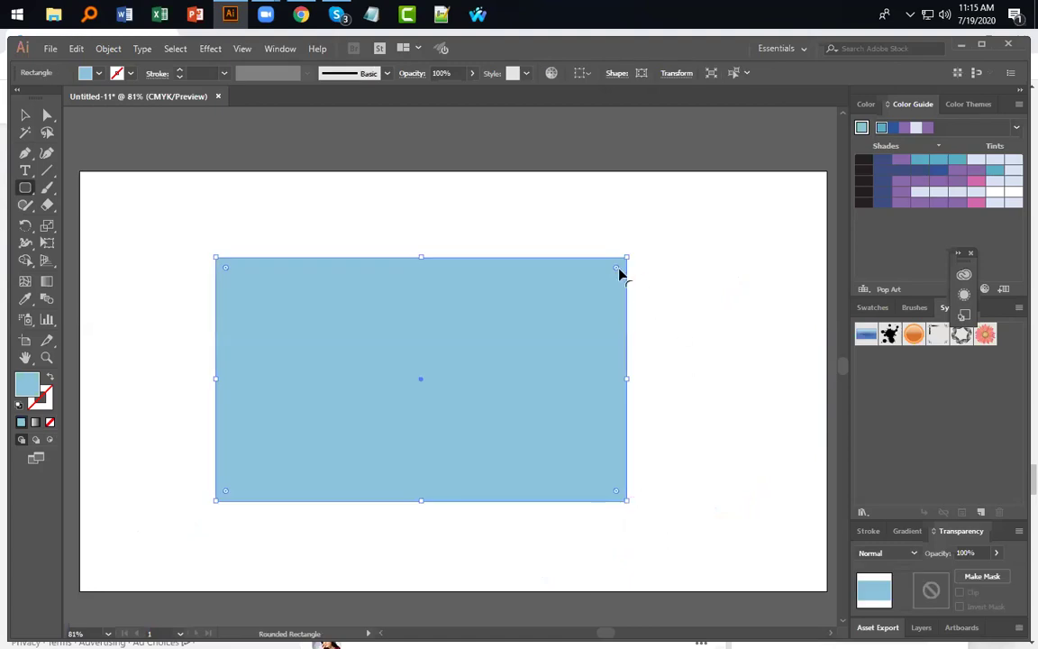
left_click_drag(617, 269, 378, 431)
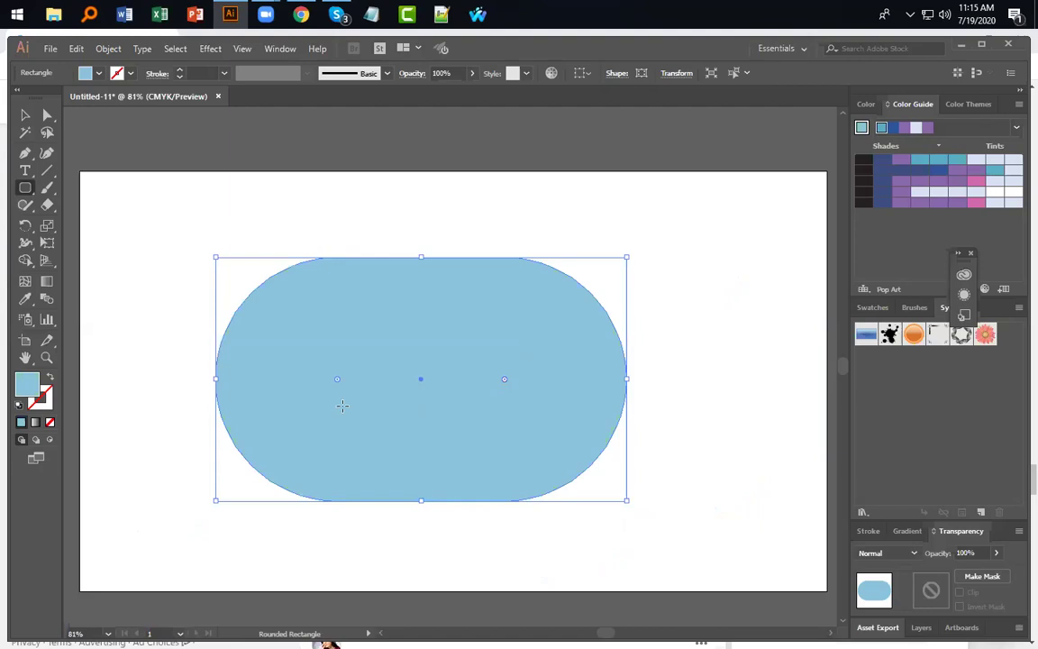
key("Delete")
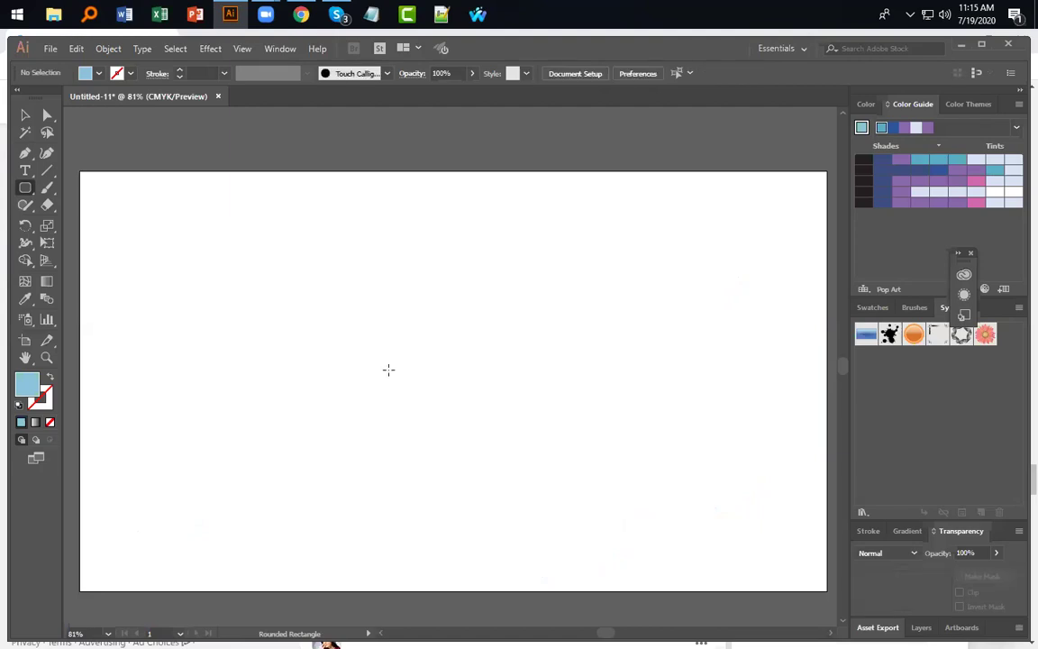
Step: Set the corner radius to 2 in in the general preferences and draw a large rounded rectangle in the middle of the artboard
key("ctrl+k")
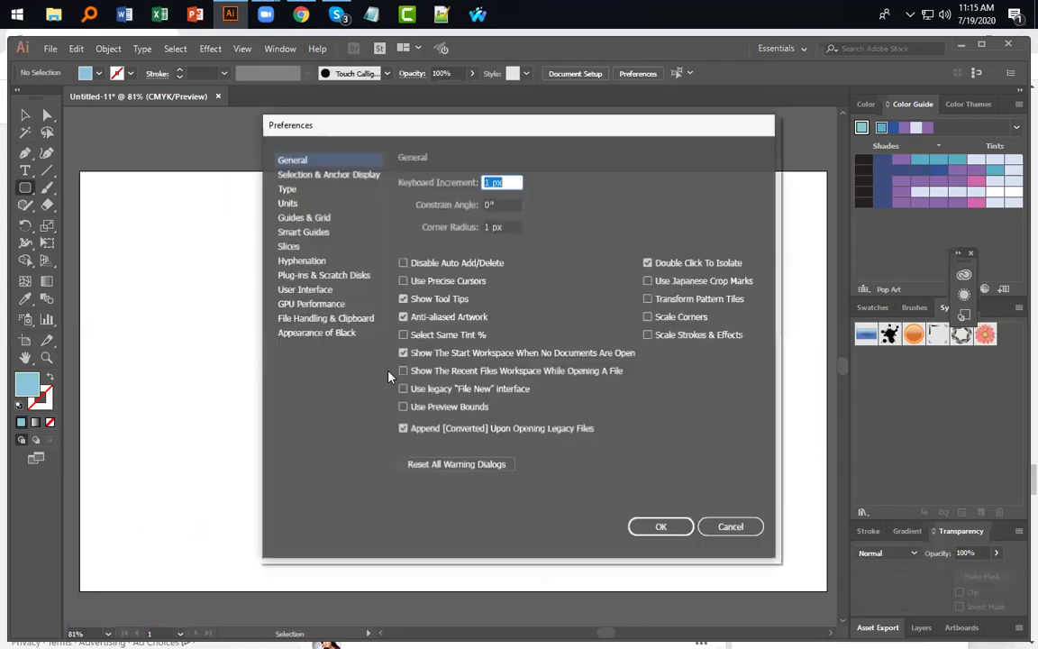
key("Tab")
key("Tab")
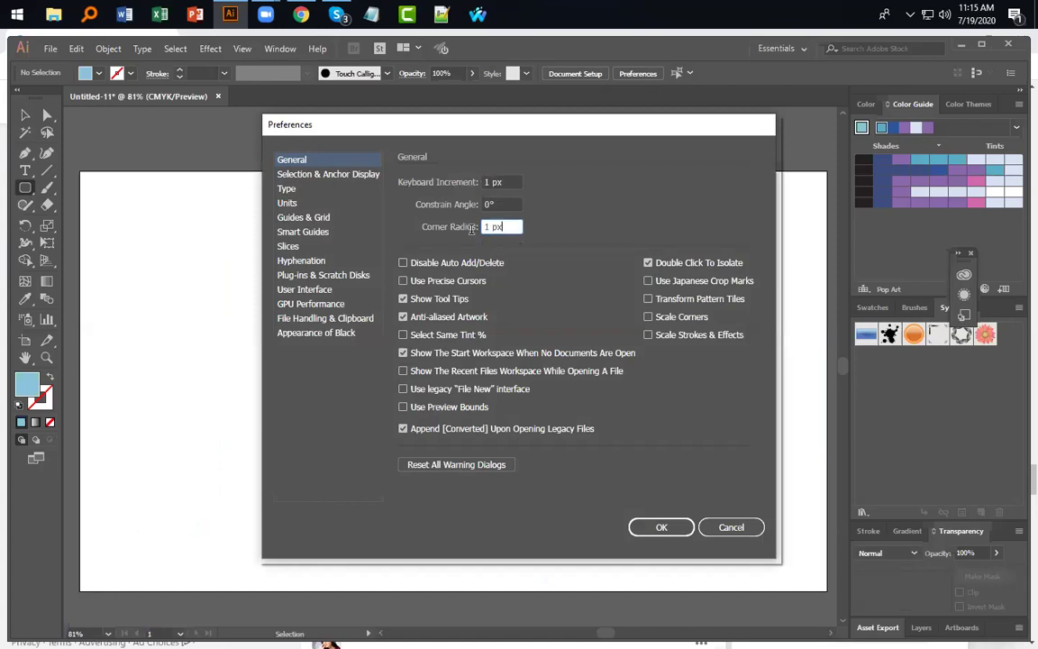
type("2IN")
left_click(661, 527)
left_click_drag(210, 242, 603, 517)
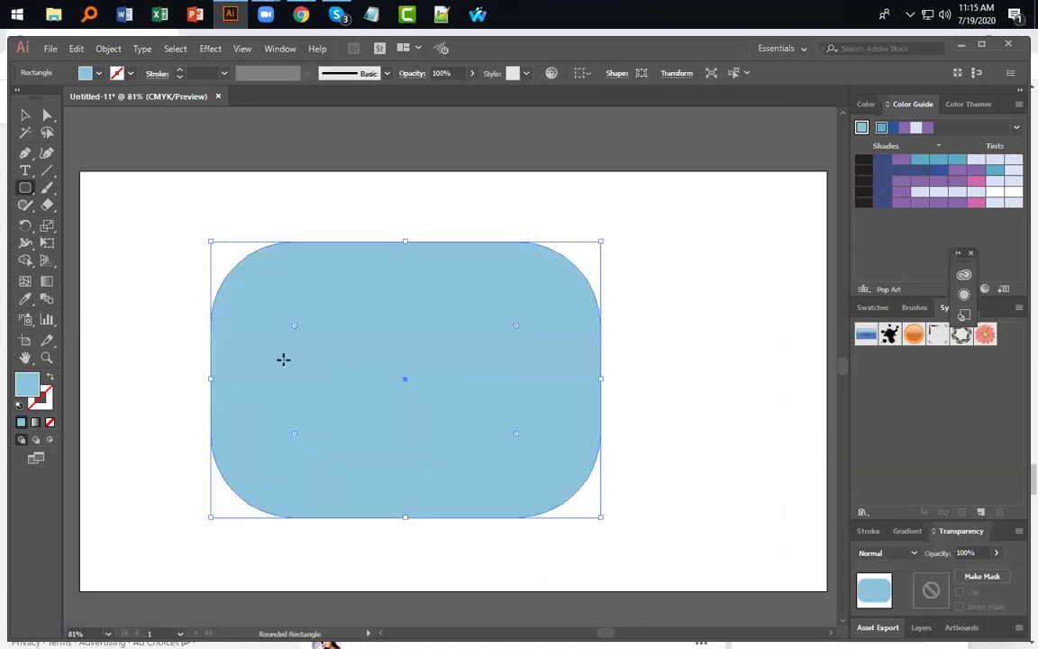
Step: Round the rectangle's corners to the maximum, square them off, and round them fully again
left_click_drag(304, 337, 472, 458)
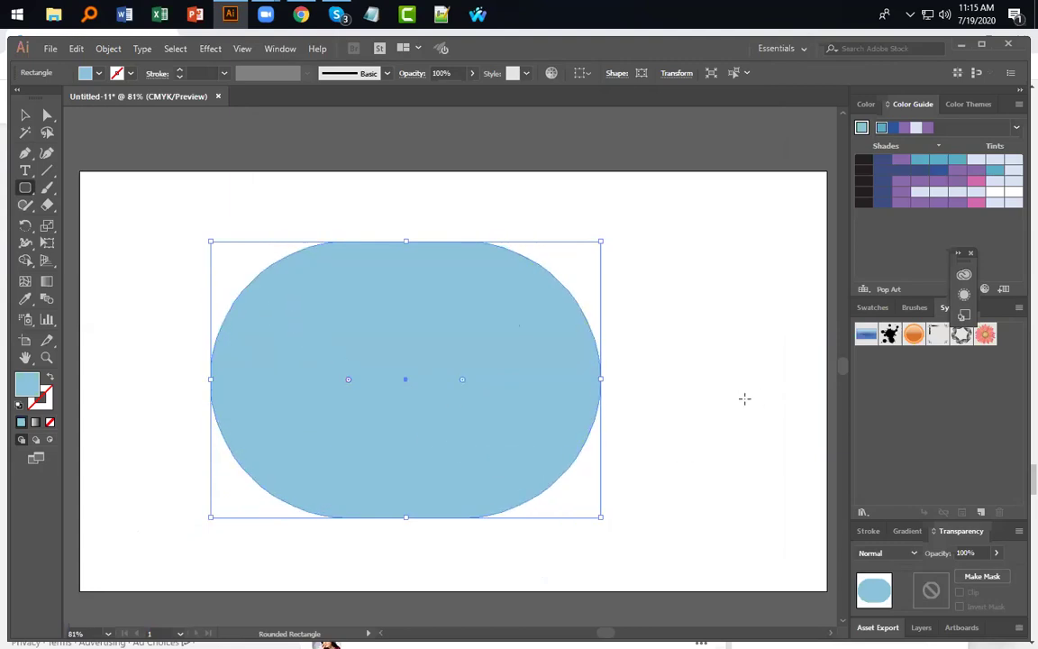
left_click_drag(461, 386, 753, 294)
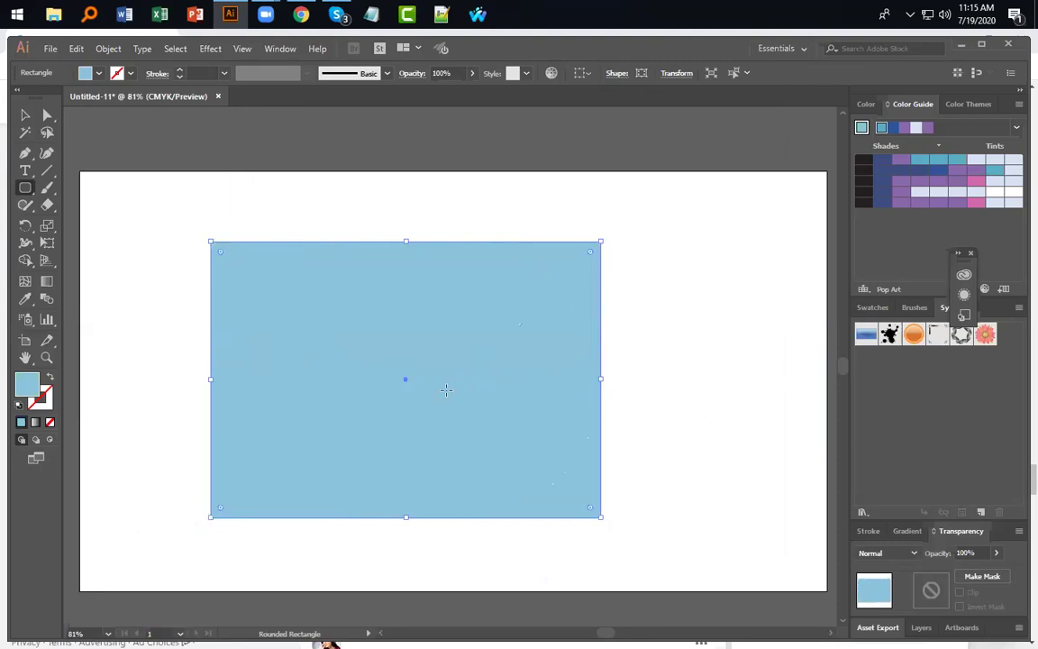
left_click_drag(591, 251, 463, 378)
Step: Delete the pill shape and reduce the corner radius in the general preferences to a small value
left_click(26, 115)
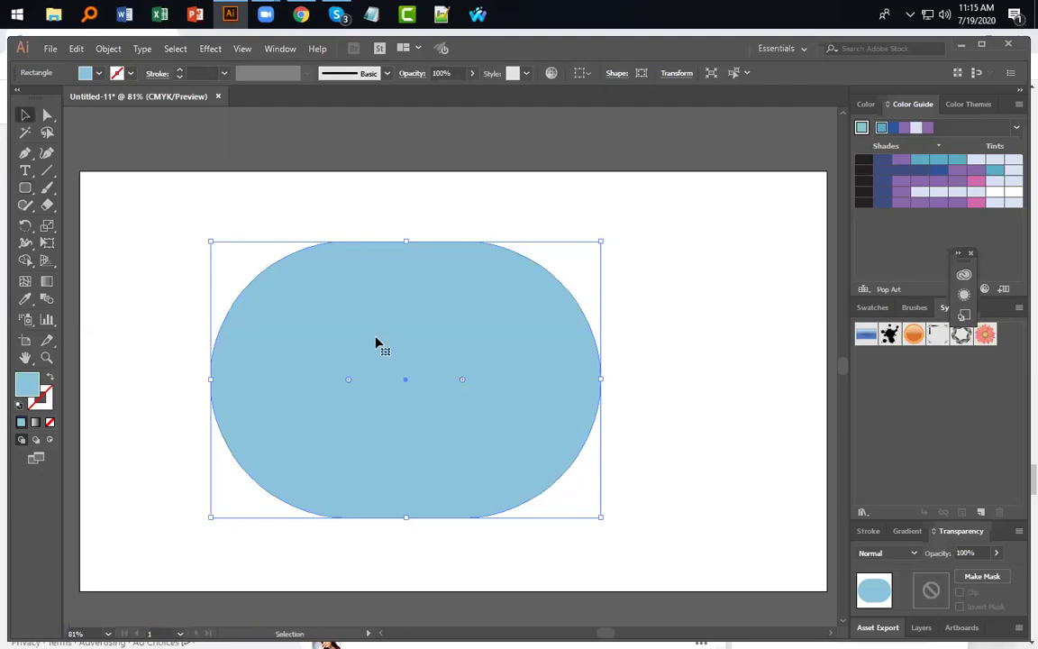
key("Delete")
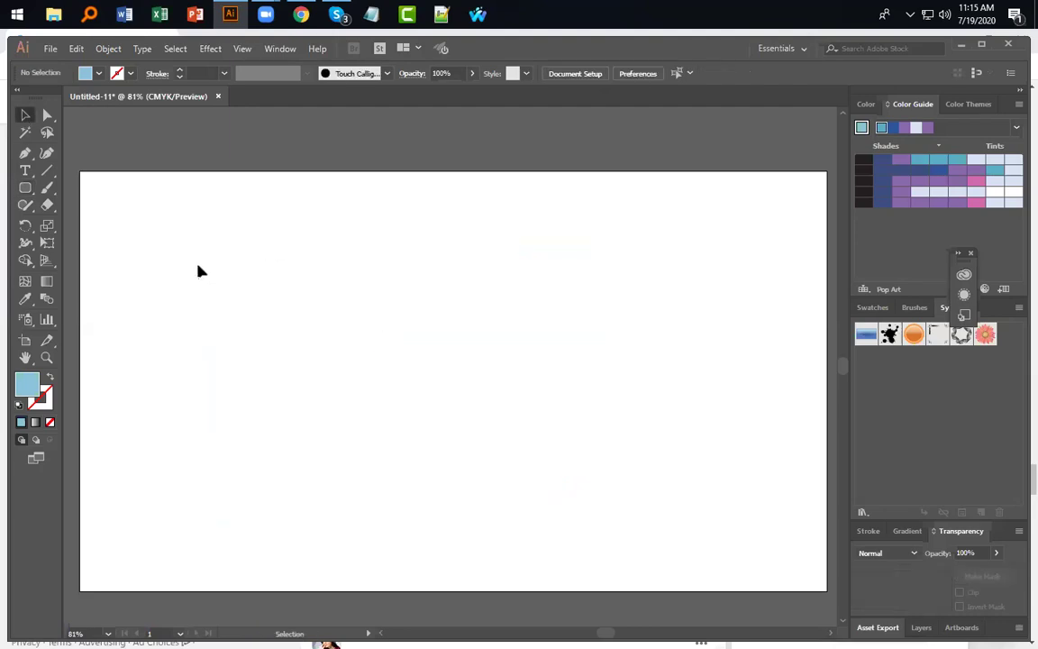
key("a")
key("ctrl+k")
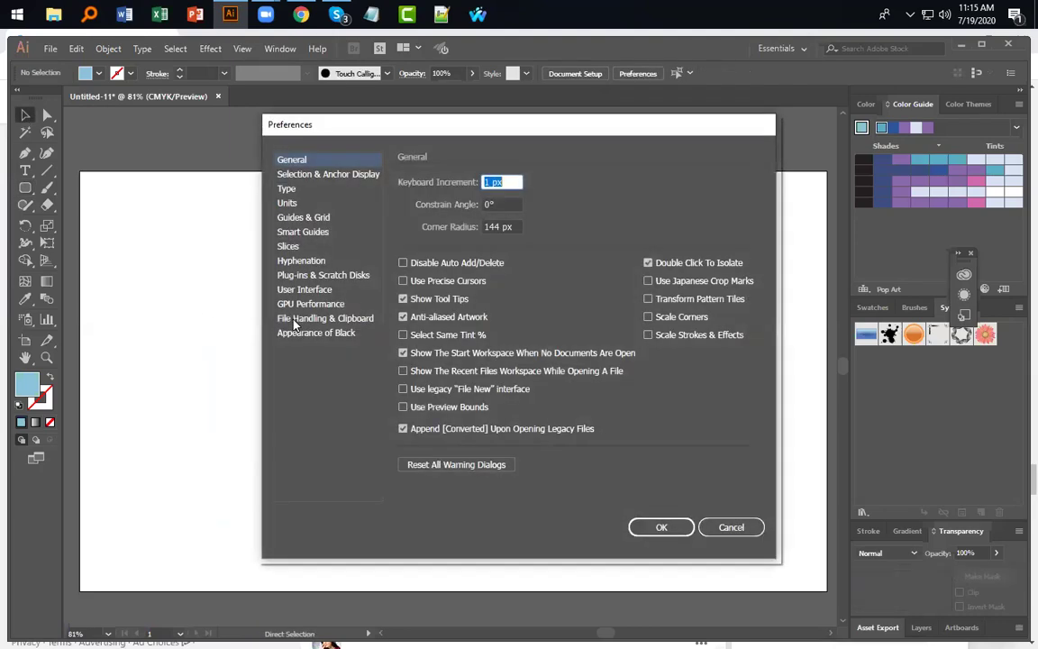
double_click(498, 228)
type("1")
left_click(663, 527)
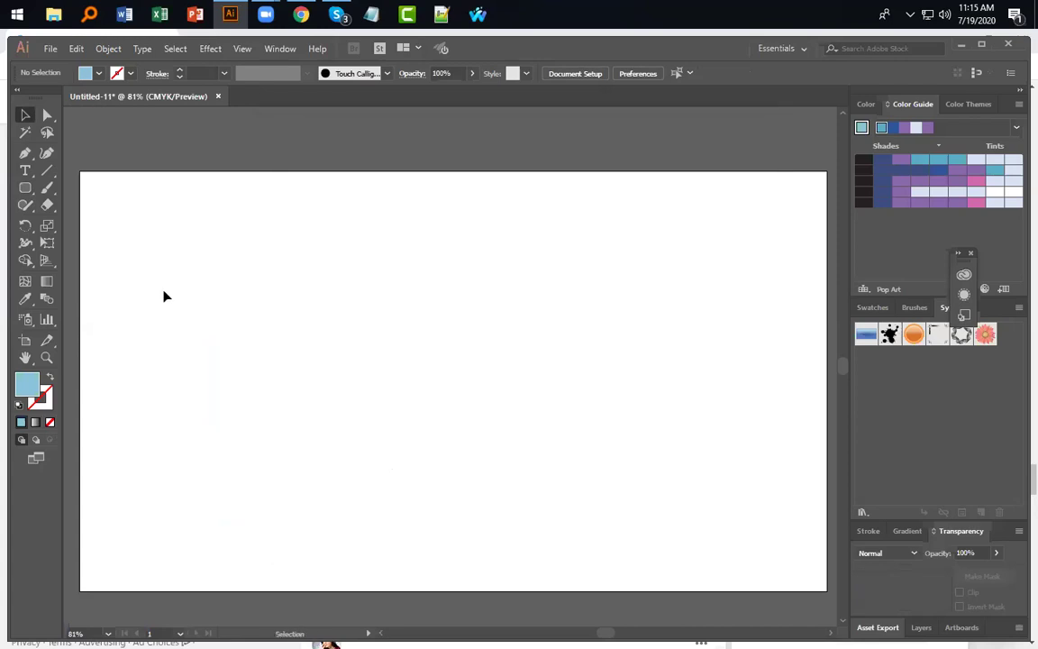
Step: Draw a wide rounded rectangle across the middle of the artboard and deselect it
left_click(25, 187)
left_click_drag(198, 261, 537, 427)
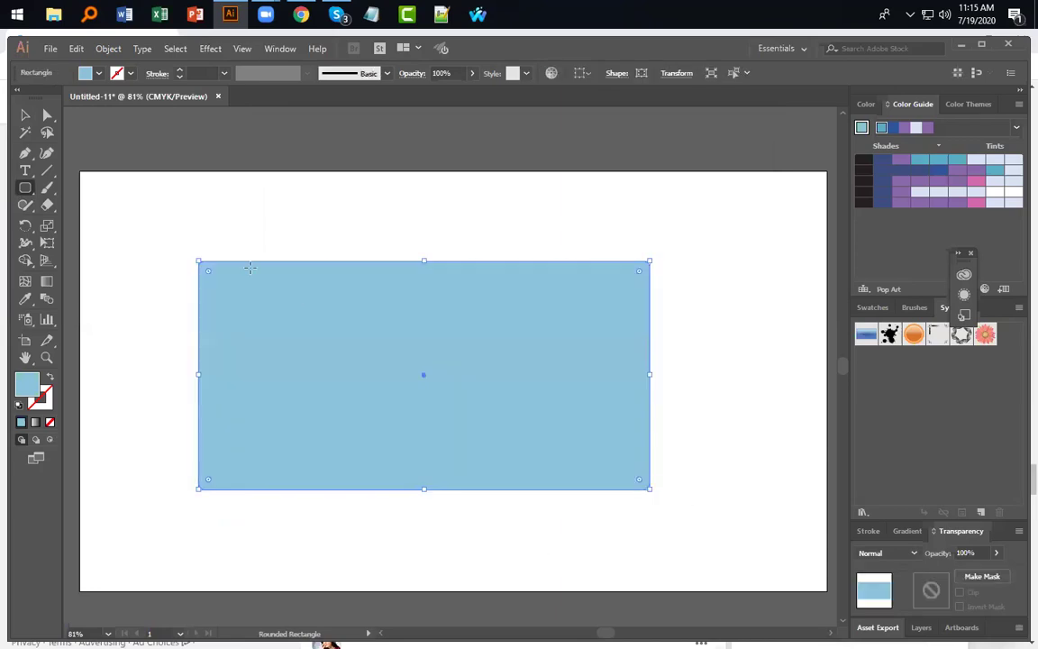
left_click(24, 115)
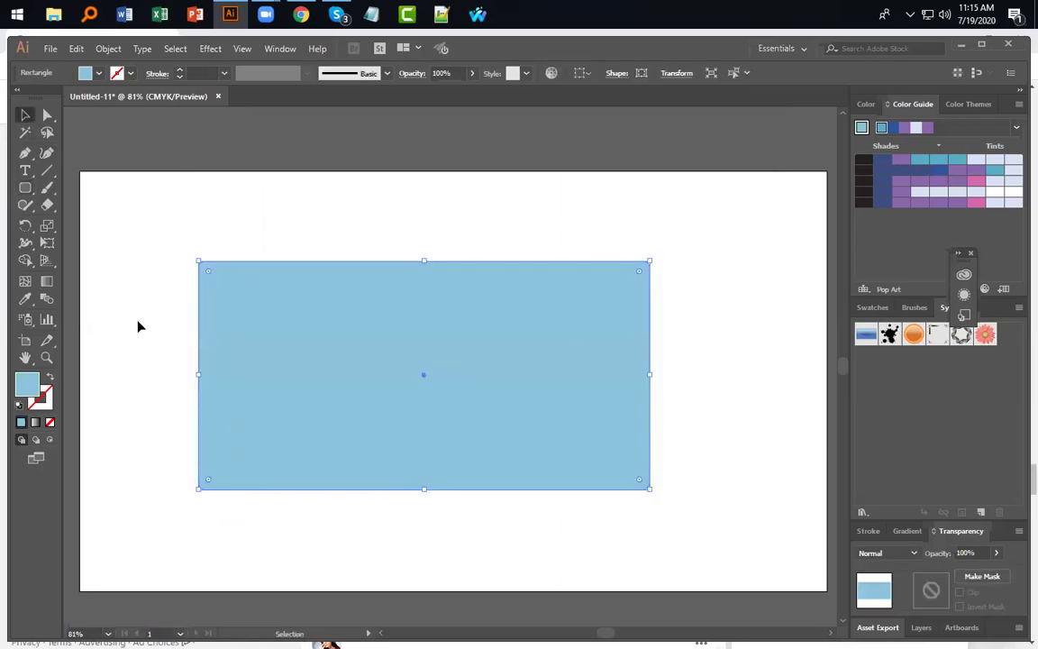
left_click(180, 326)
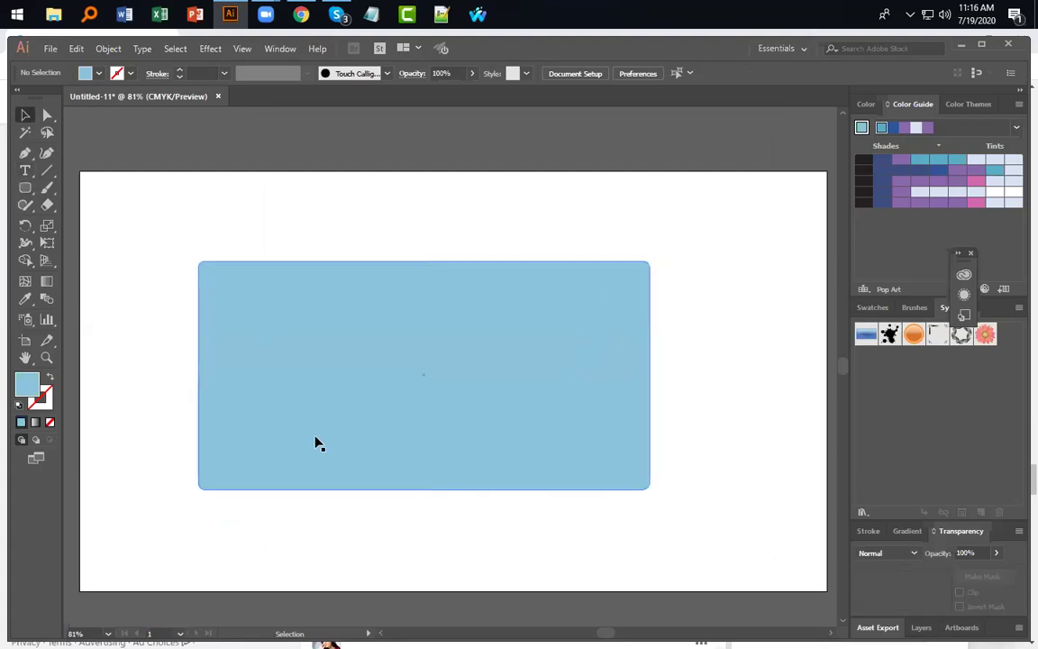
Step: Round only the rectangle's upper-right corner to the maximum and deselect the shape
left_click(378, 353)
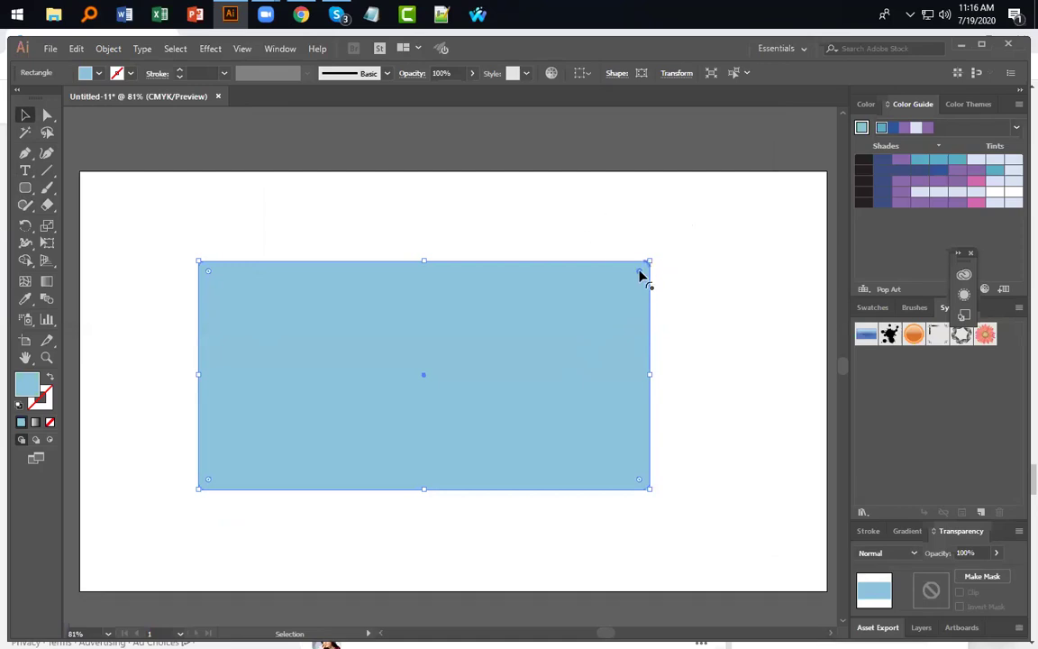
left_click_drag(638, 275, 335, 437)
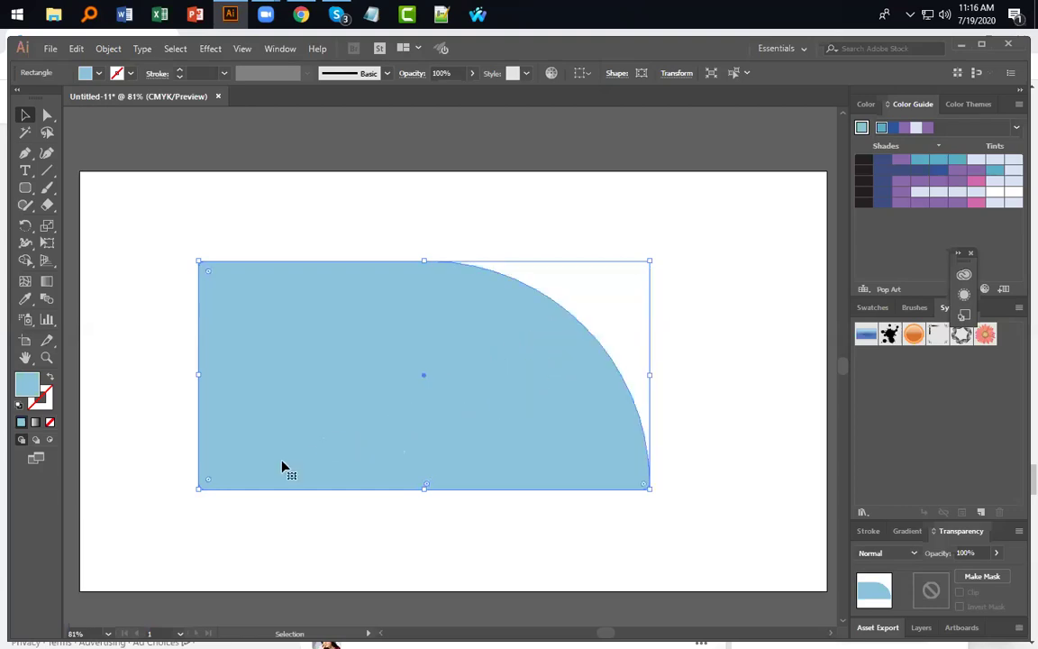
left_click(494, 538)
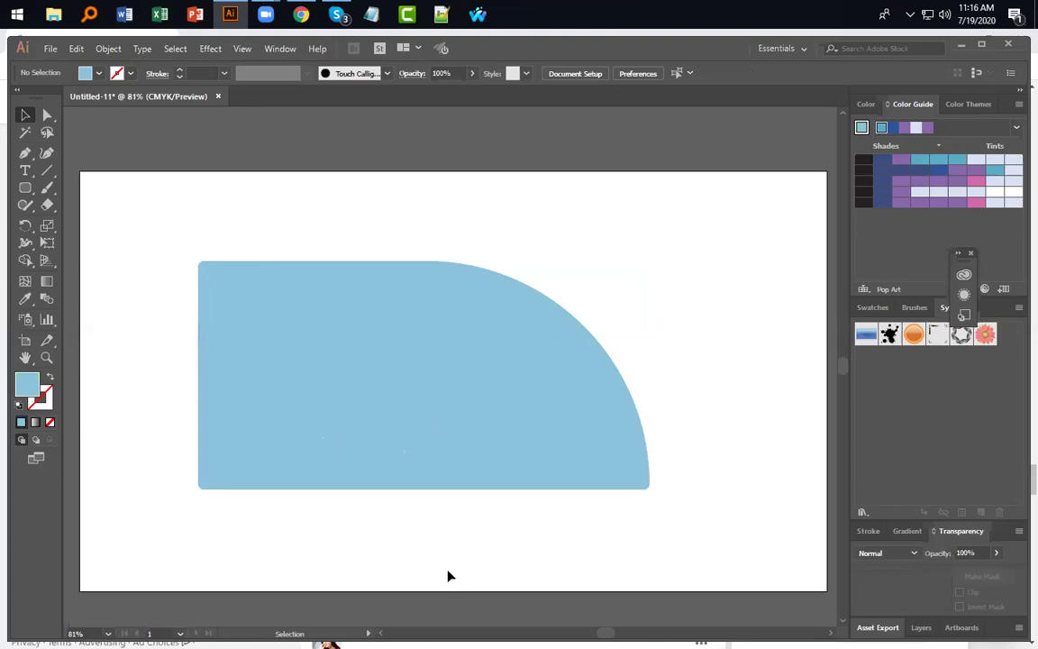
Step: Round only the rectangle's lower-left corner to the maximum to form a leaf shape, then deselect it
left_click(302, 469)
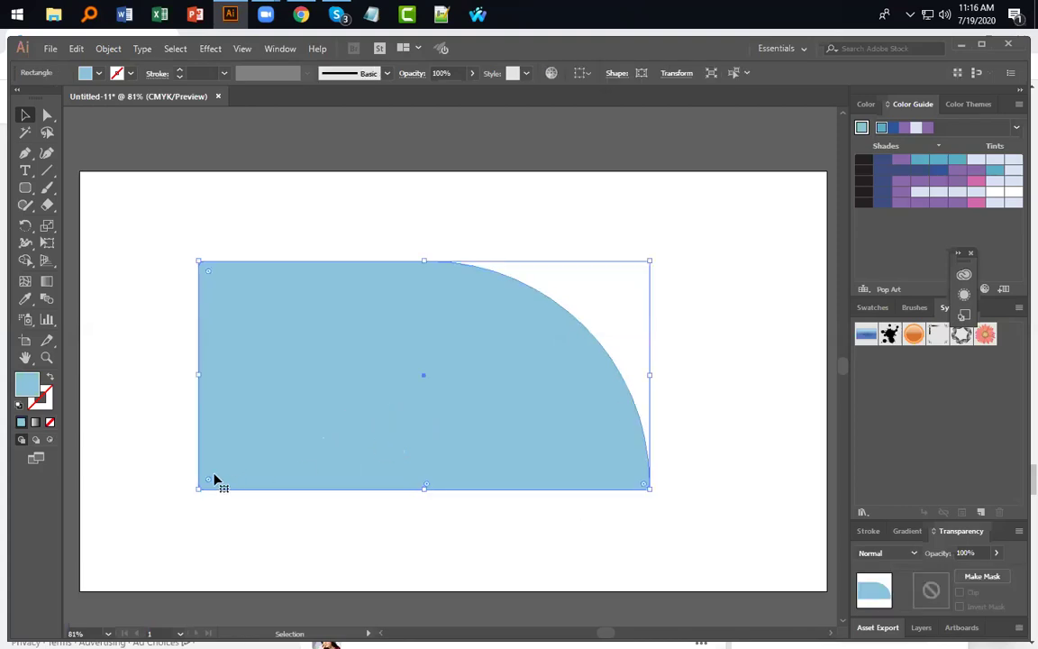
left_click_drag(208, 482, 409, 406)
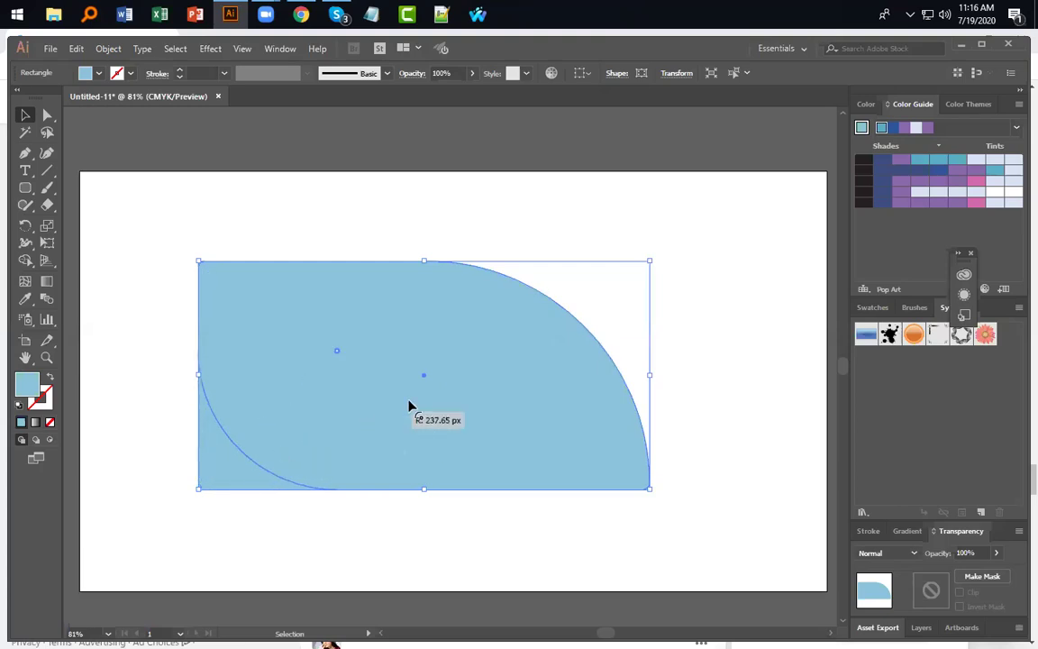
left_click(477, 548)
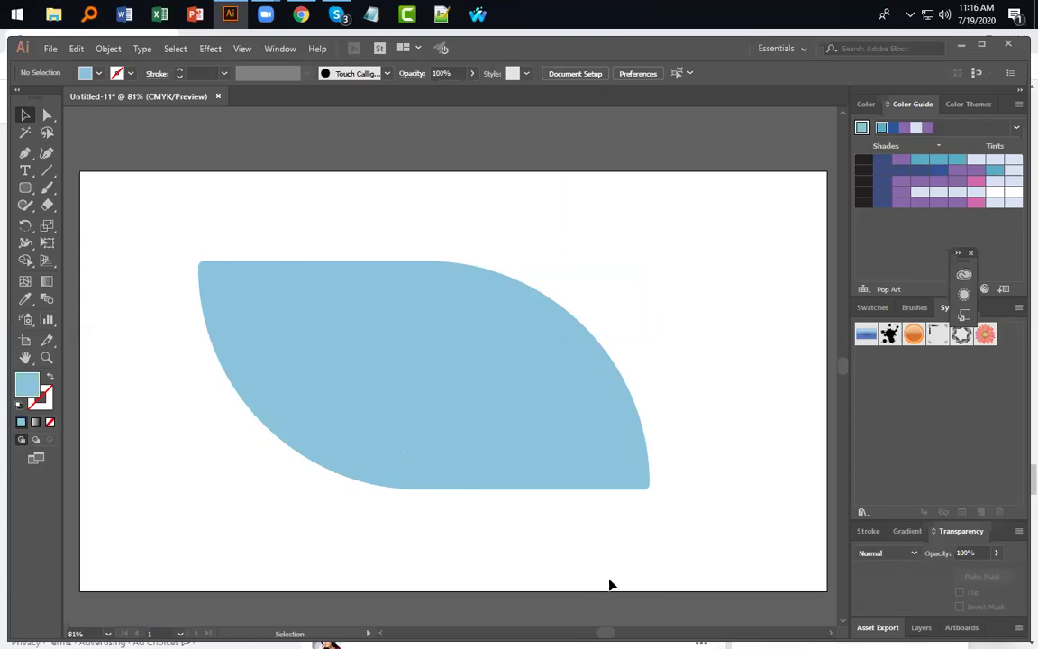
Step: Reduce the rounding of all the leaf shape's corners together, squaring the two small corners, and deselect it
left_click(475, 389)
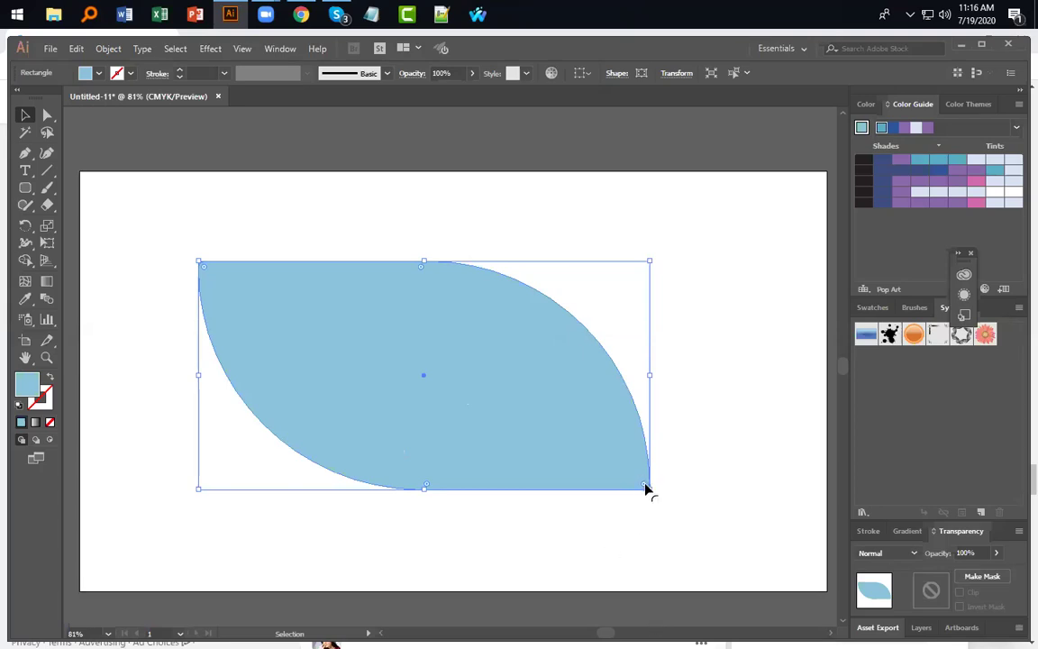
left_click_drag(428, 487, 377, 333)
left_click(526, 535)
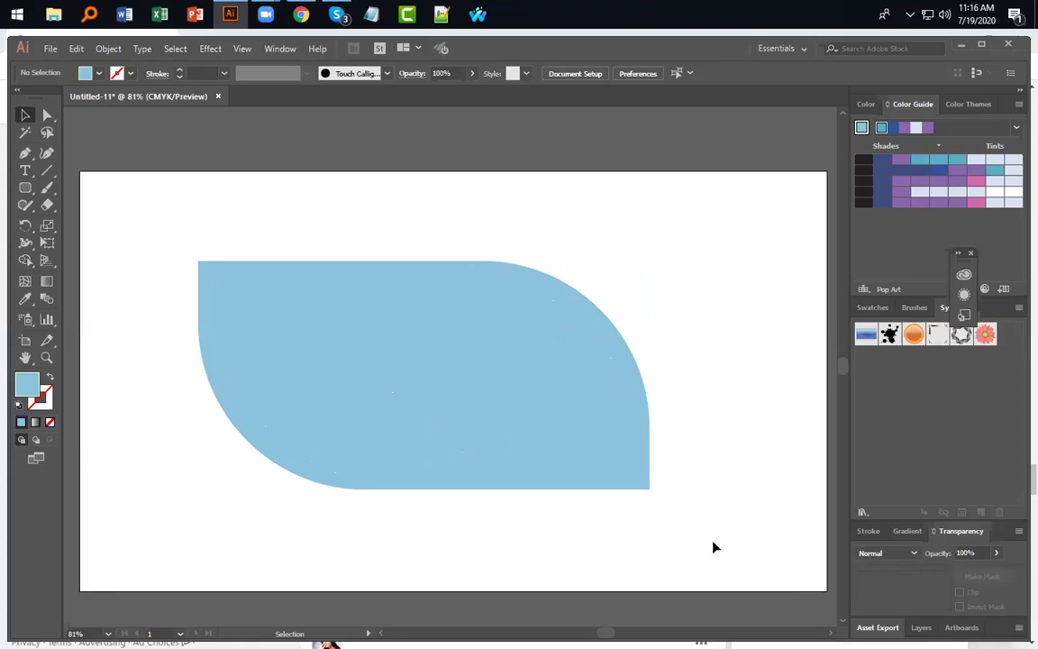
left_click(25, 187)
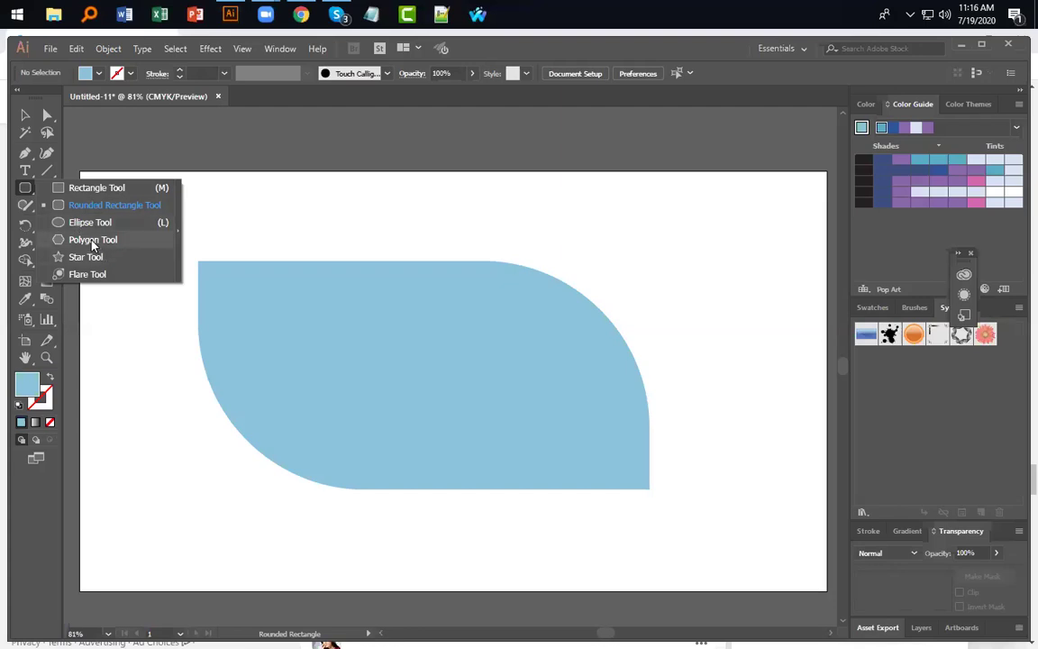
left_click(198, 471)
key("Escape")
left_click(523, 347)
key("Escape")
Step: Select the leaf shape and delete it from the artboard
left_click(24, 117)
left_click(478, 367)
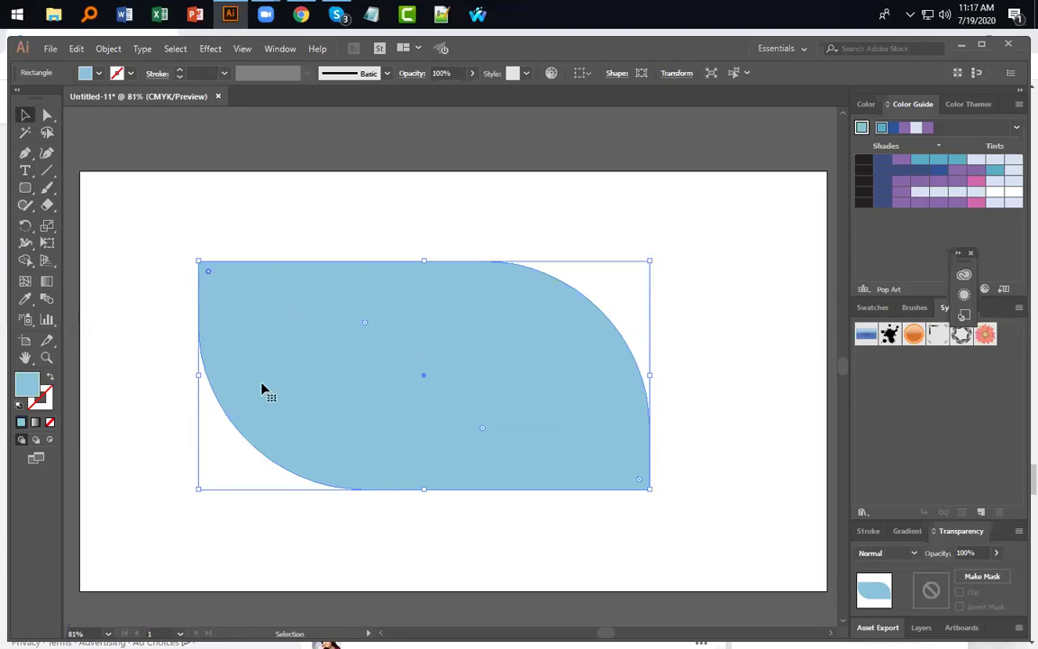
key("Delete")
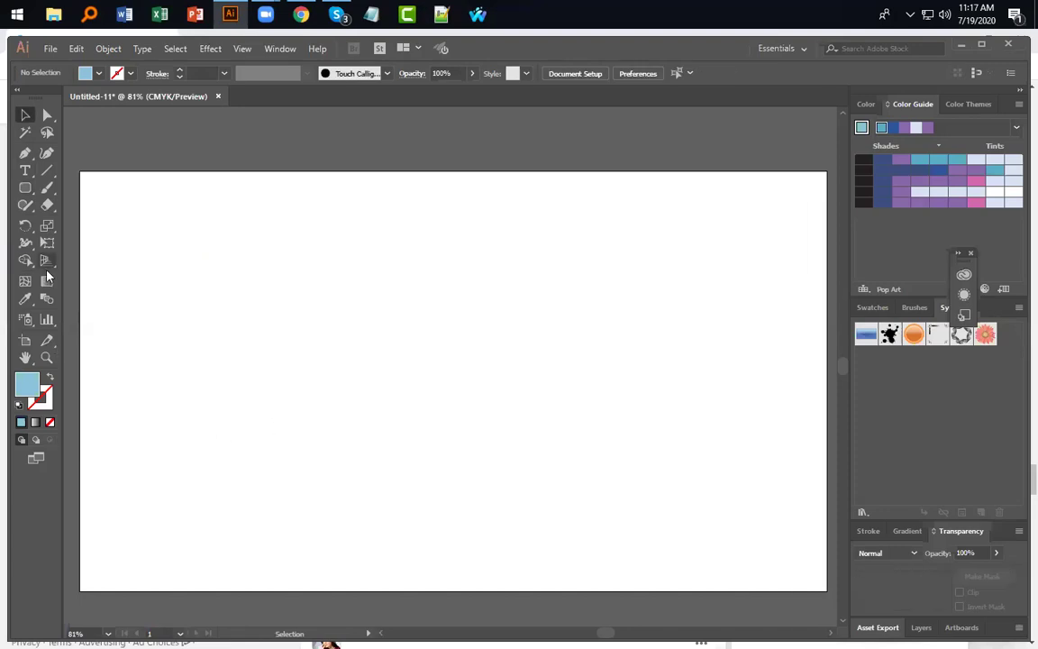
Step: Draw a rounded rectangle in the middle of the artboard and round all its corners together to the maximum
left_click(26, 188)
right_click(208, 271)
left_click(238, 251)
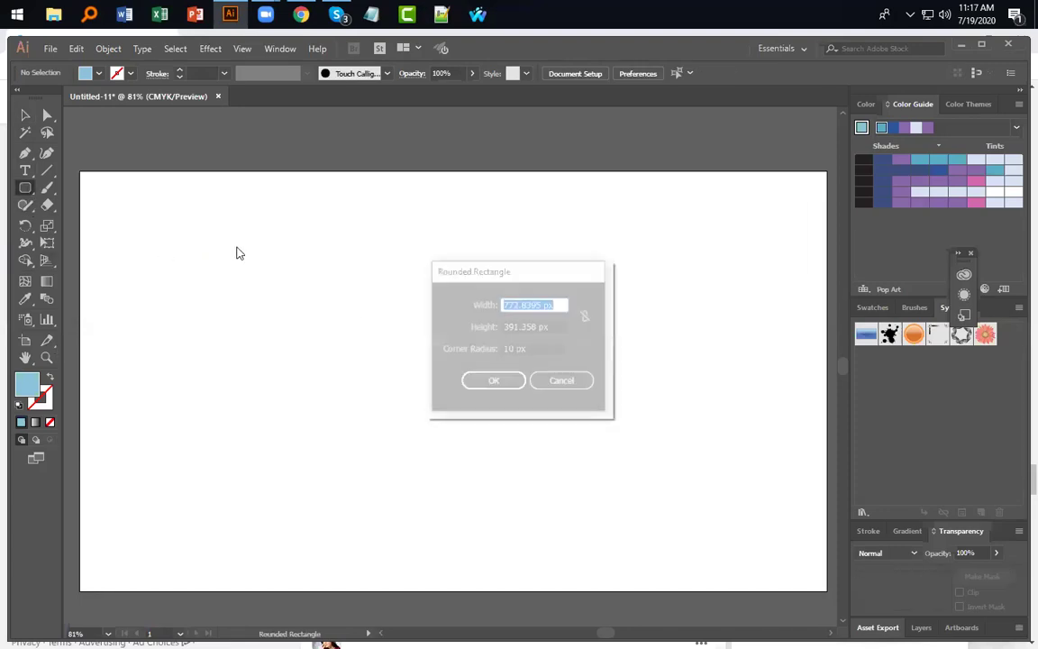
left_click(577, 383)
left_click_drag(292, 308, 661, 503)
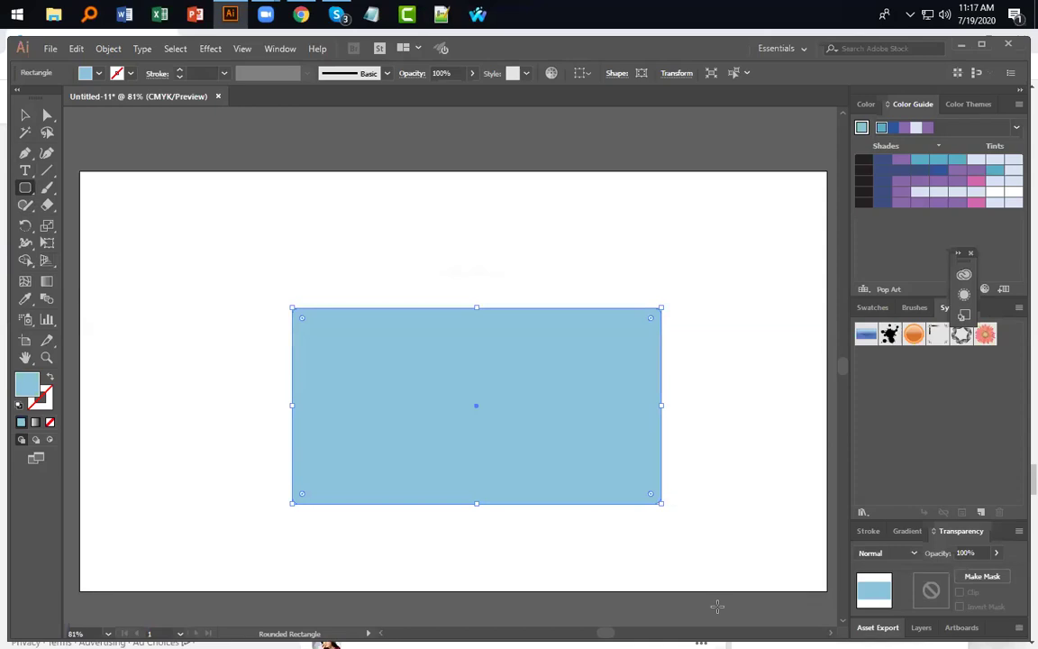
left_click_drag(653, 322, 276, 448)
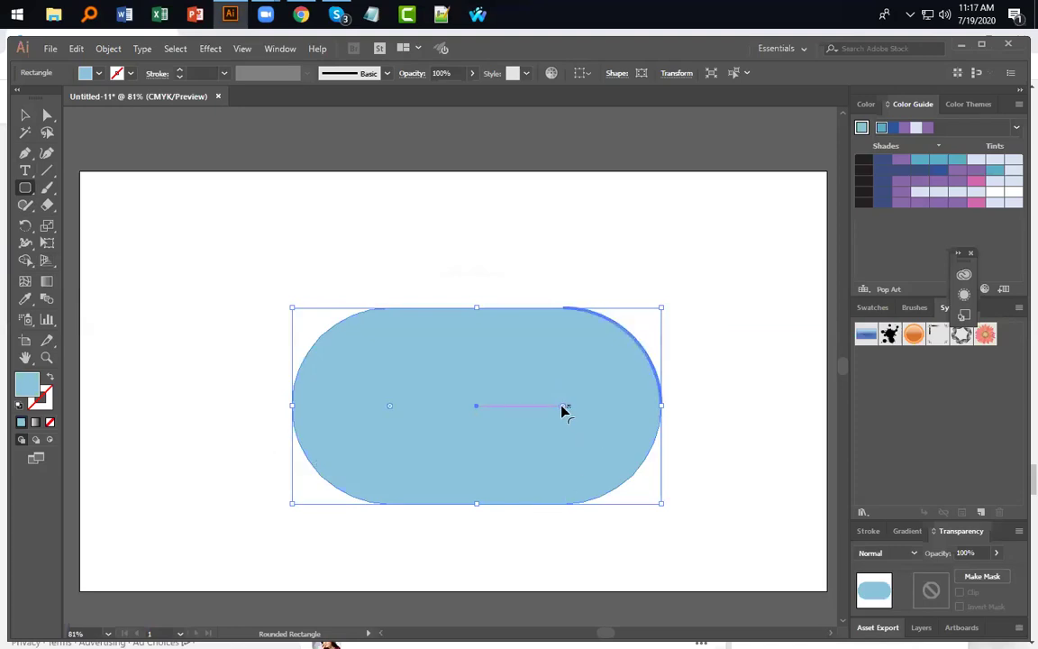
Step: Reduce the rounding of only the shape's upper-right corner until it is almost square, then deselect the shape
left_click_drag(562, 411, 676, 341)
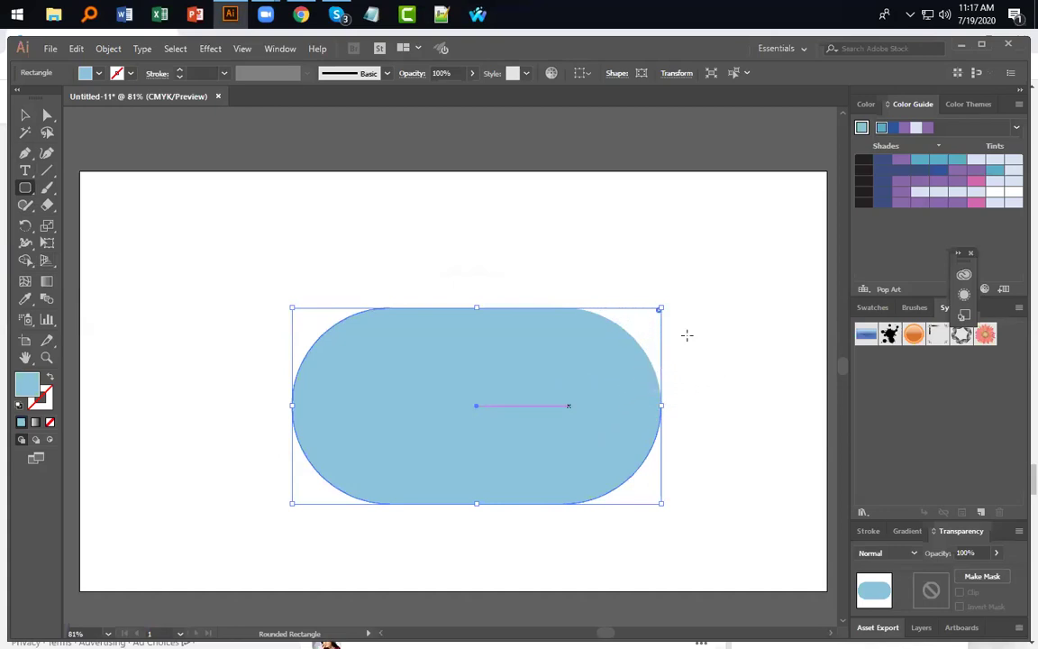
left_click(732, 322)
left_click(561, 382)
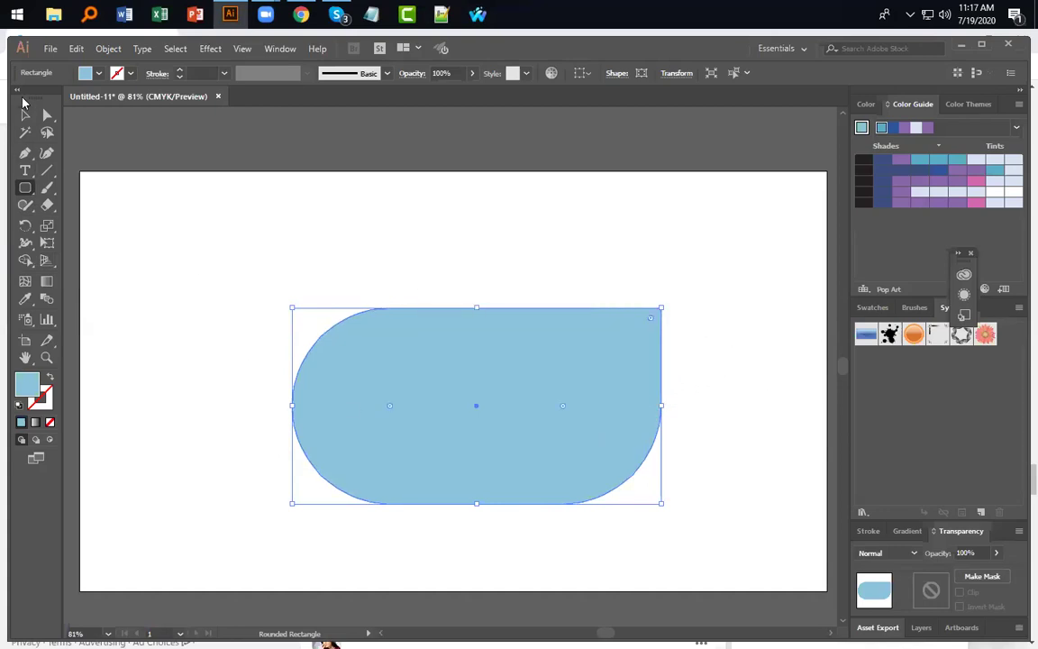
left_click(25, 115)
left_click(785, 444)
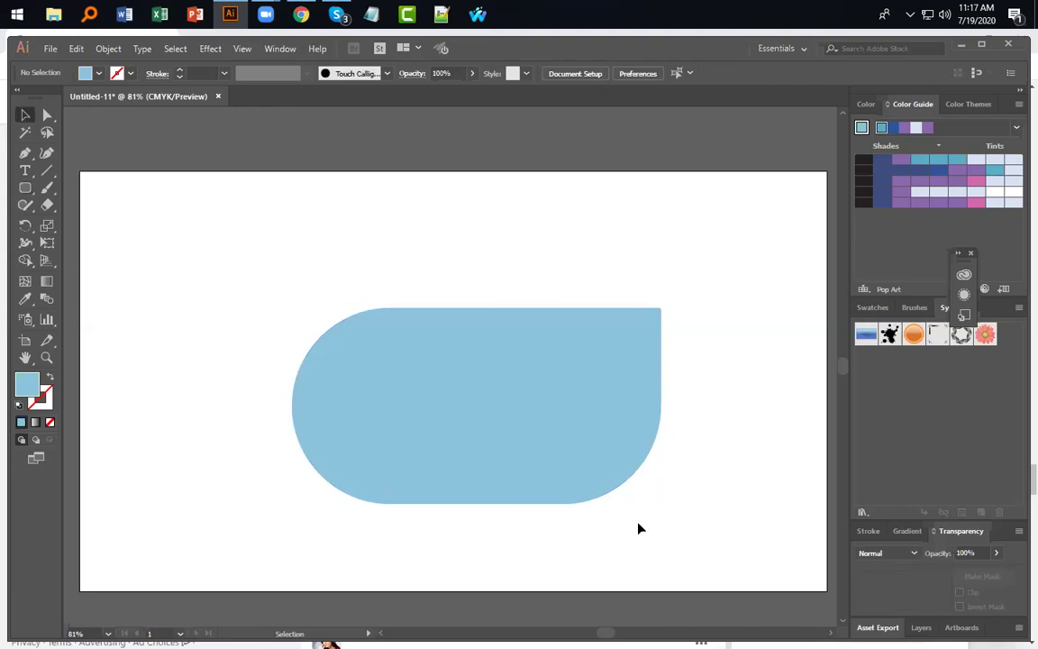
Step: Reduce only the upper-left corner's rounding until it is almost square, then delete the resulting bowl-shaped object
left_click(391, 410)
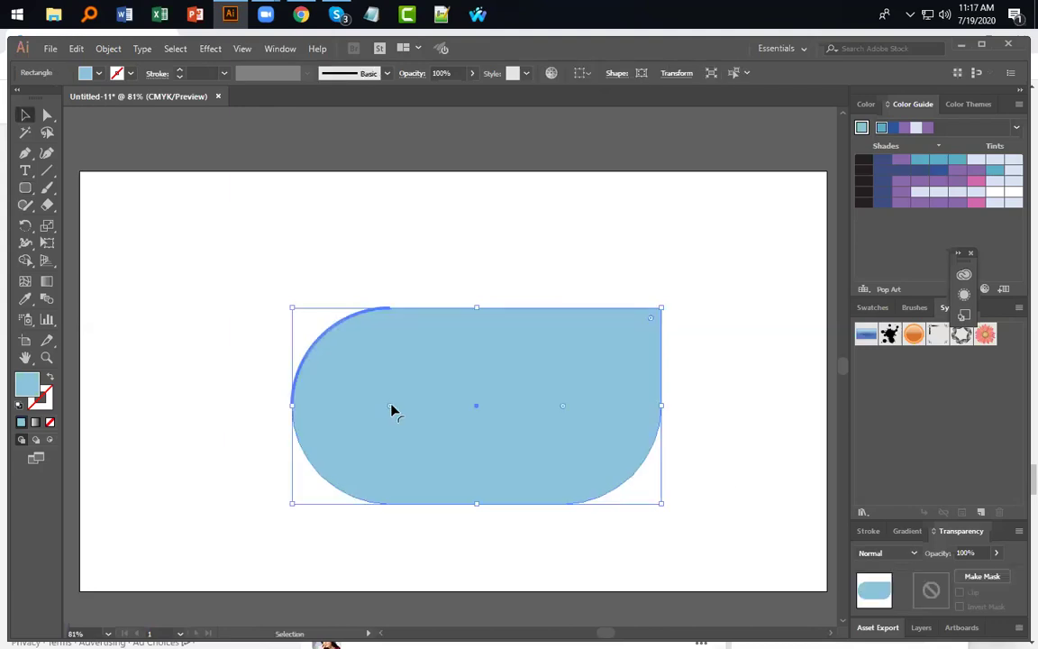
left_click_drag(391, 410, 116, 174)
left_click(164, 262)
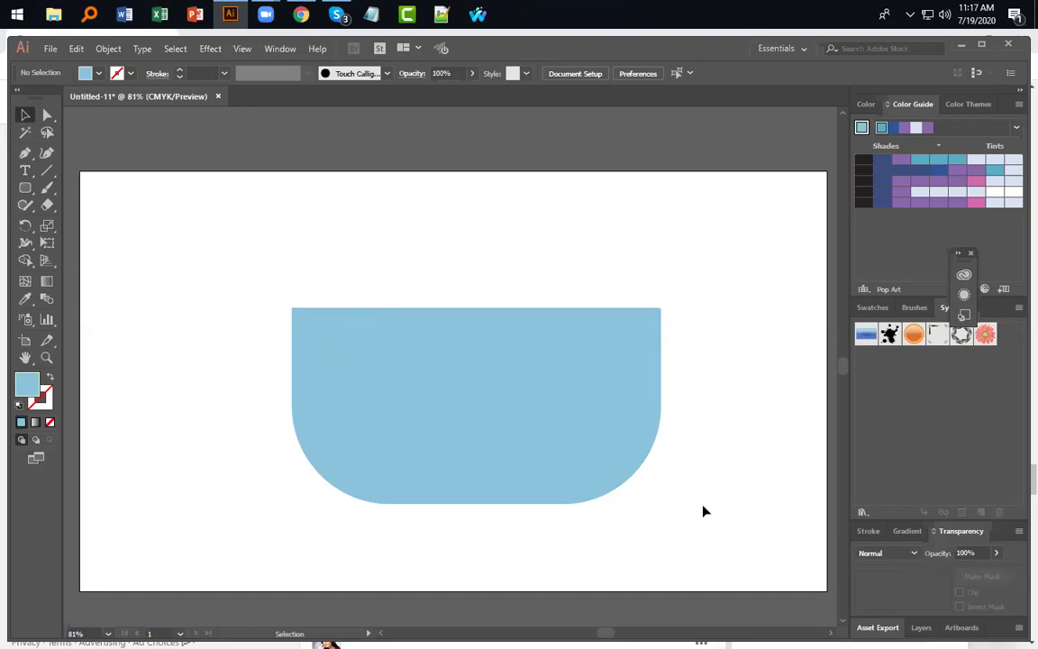
left_click(401, 438)
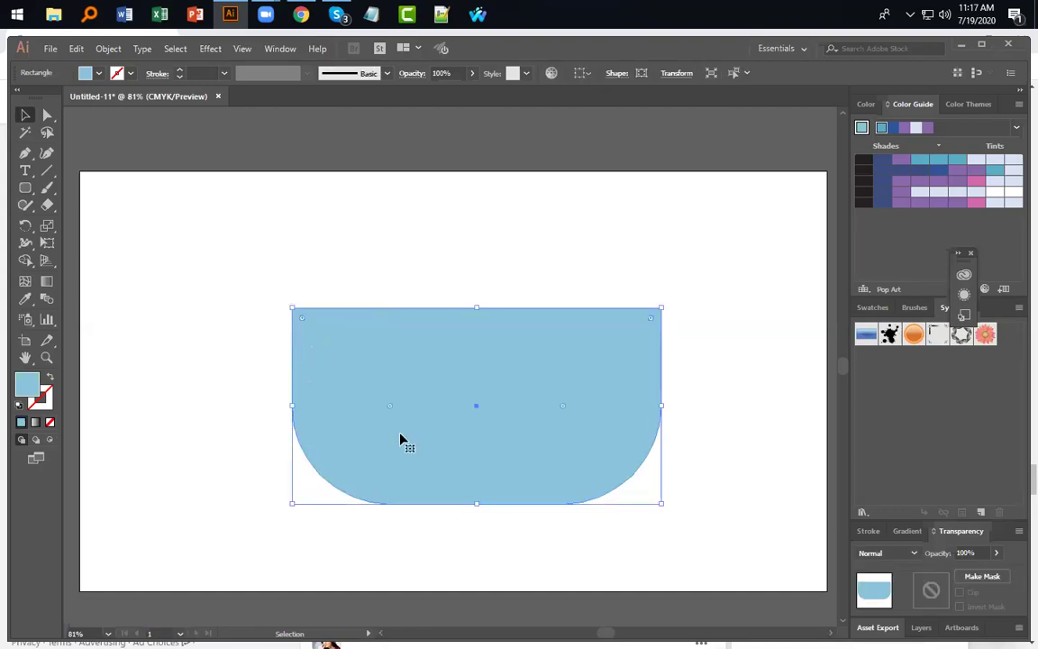
key("Delete")
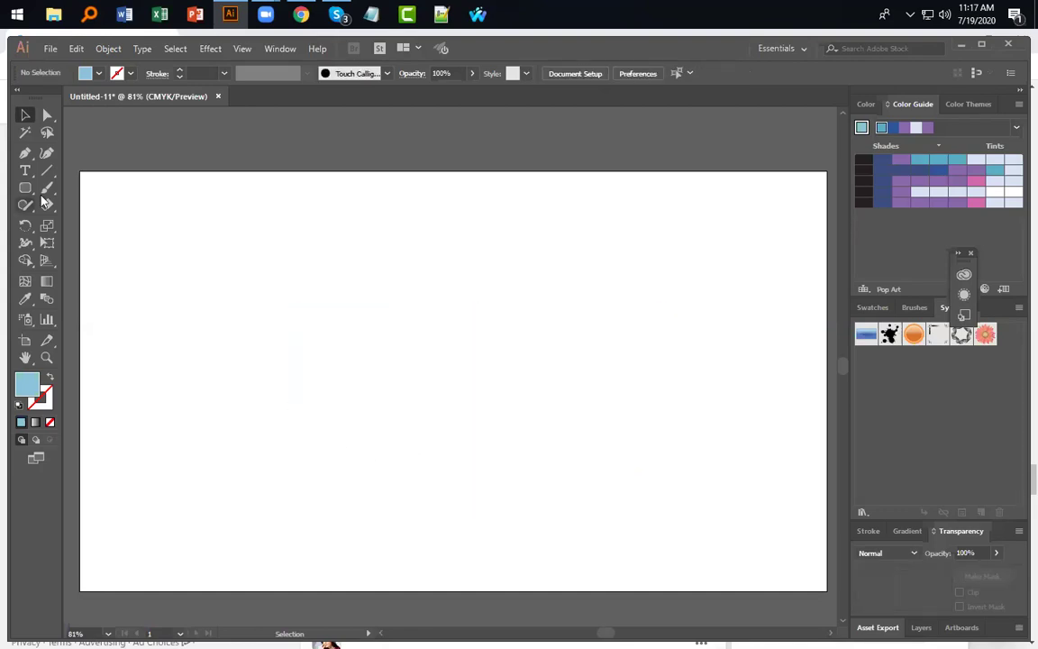
Step: Check the corner radius value in the general preferences and close them without making changes
key("ctrl+k")
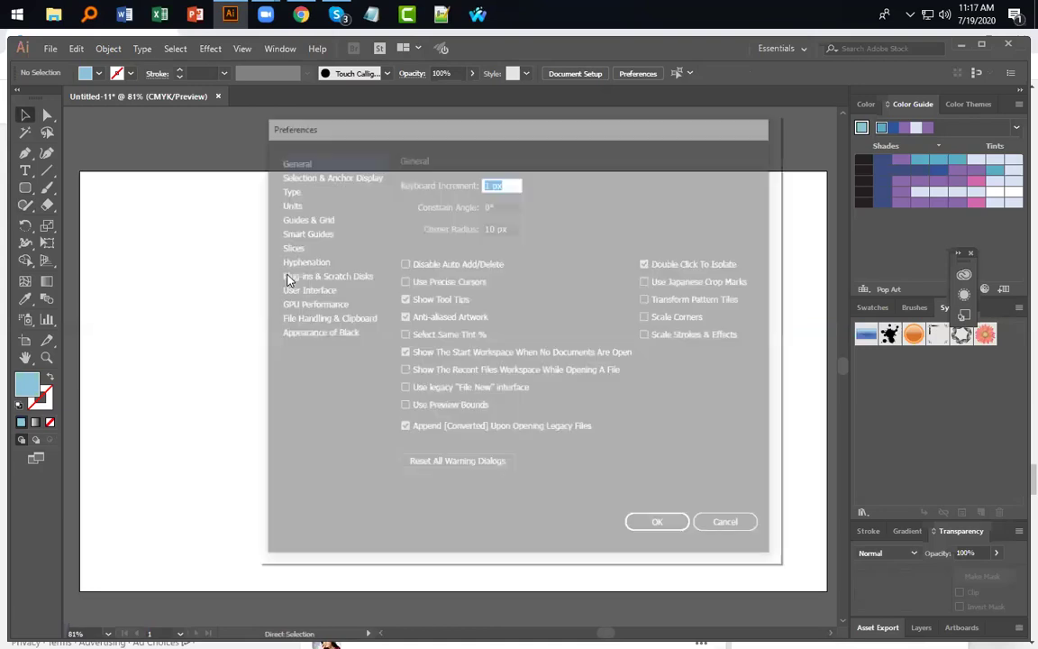
left_click(490, 226)
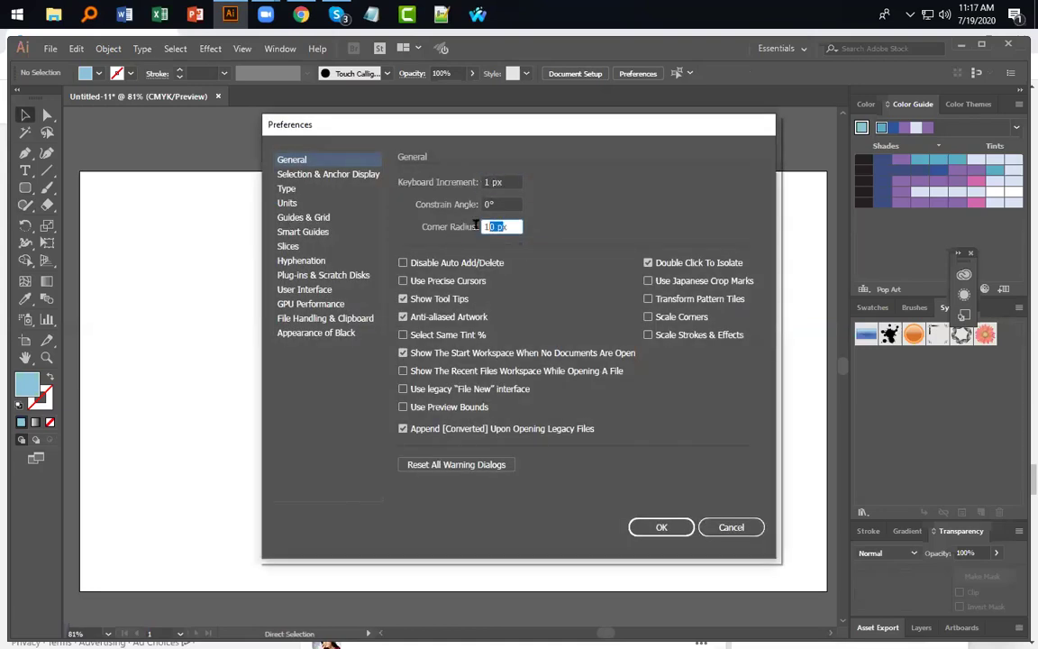
left_click(494, 226)
left_click(731, 527)
Step: Draw a wide rounded rectangle across the artboard with the Rounded Rectangle tool
left_click(26, 189)
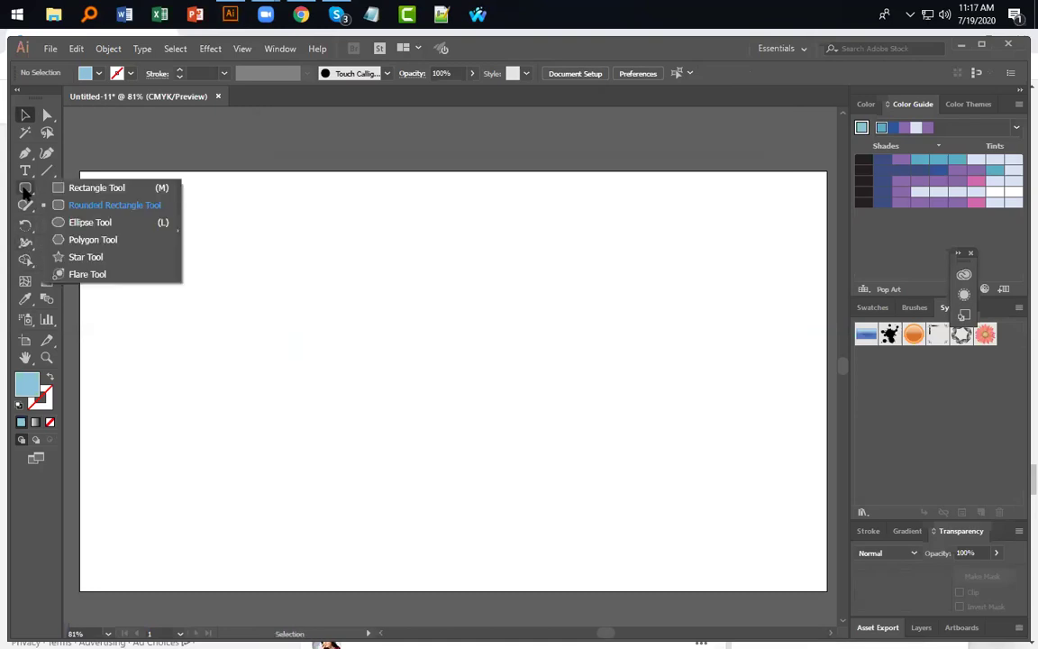
left_click(101, 204)
left_click_drag(256, 299, 763, 510)
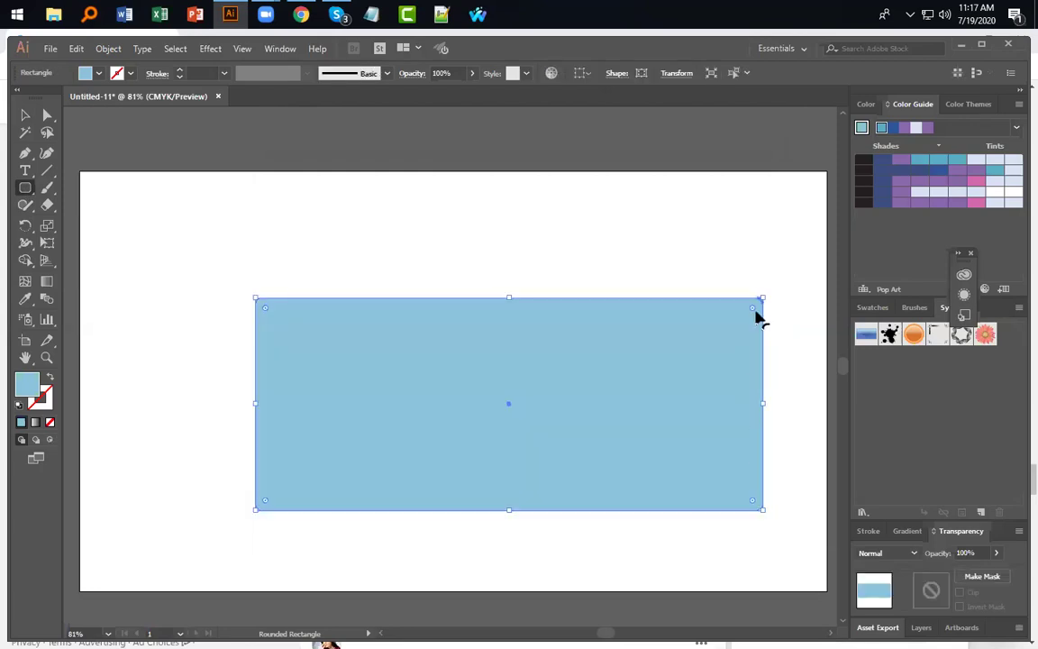
Step: Round all of the wide rectangle's corners together to a moderate radius and deselect it
left_click_drag(753, 311, 335, 436)
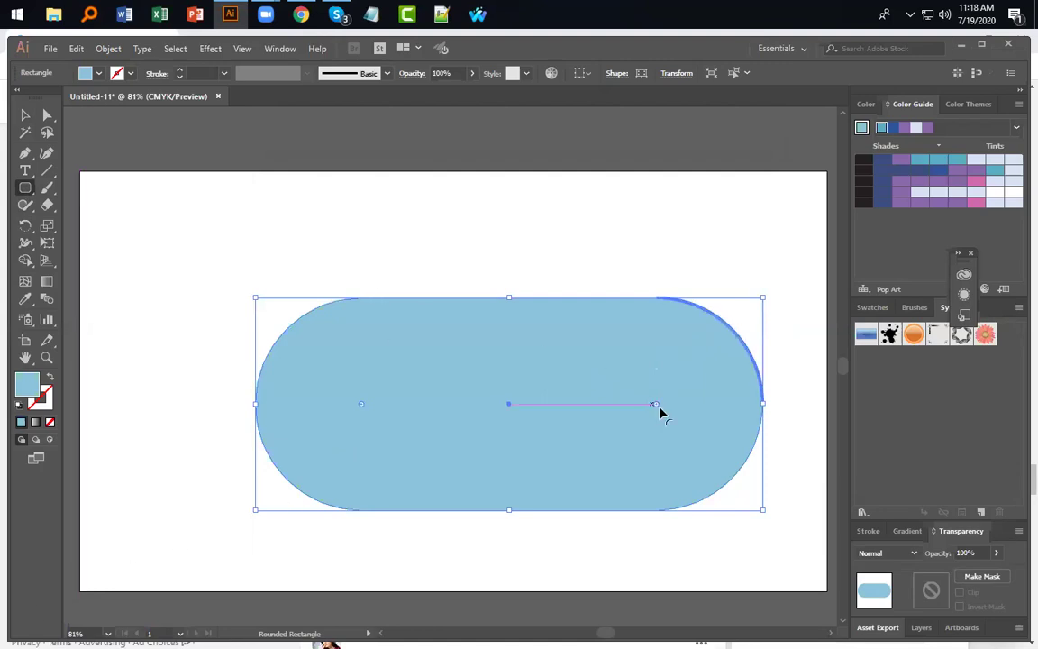
left_click_drag(655, 408, 752, 358)
left_click(25, 115)
left_click(452, 574)
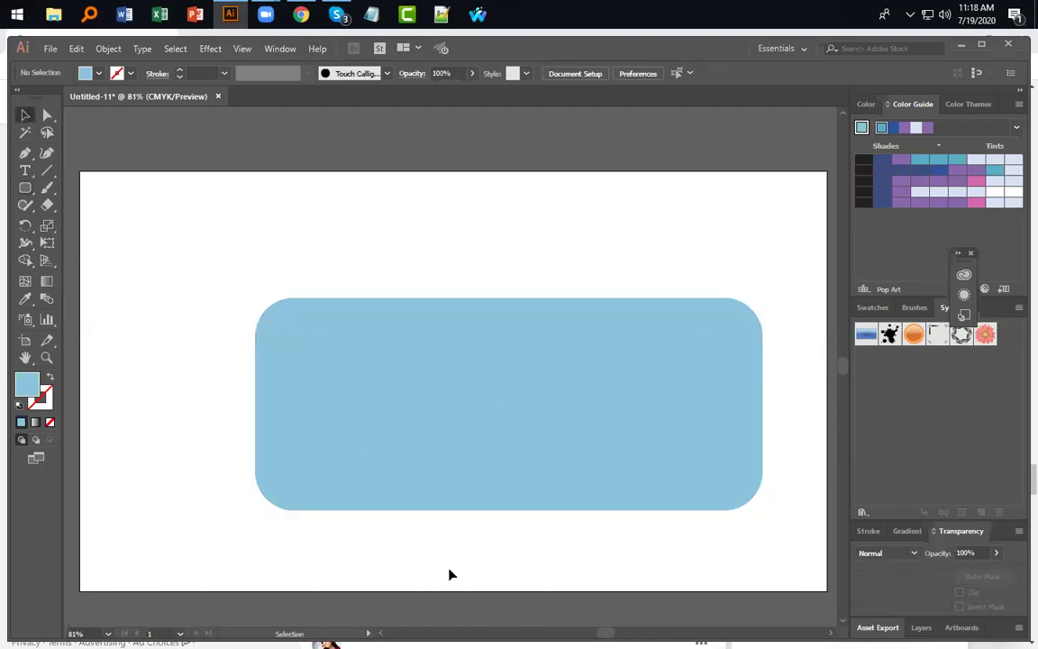
Step: Enlarge the rounding of only the wide rectangle's upper-right corner to the maximum, then deselect the shape
left_click(732, 347)
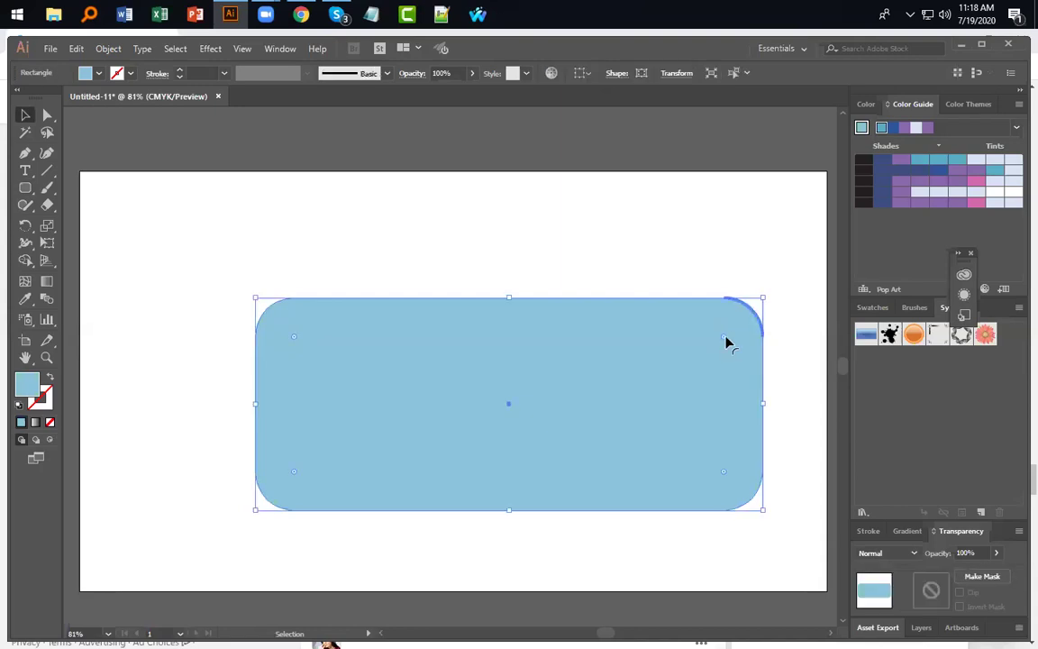
left_click(722, 339)
left_click_drag(725, 343, 732, 341)
left_click_drag(730, 337, 477, 496)
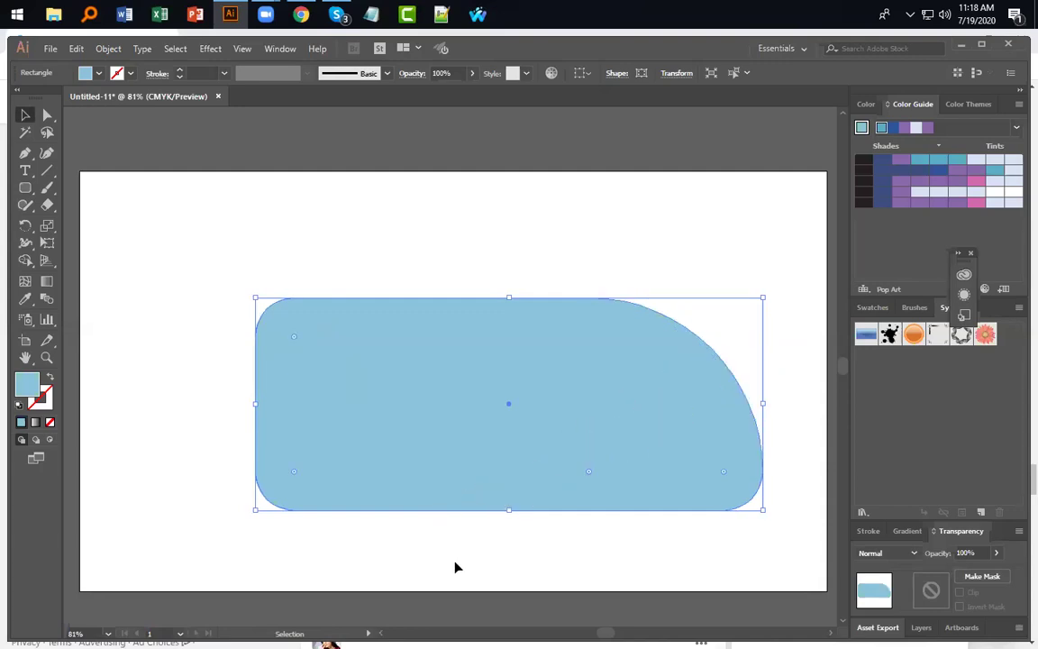
left_click(472, 221)
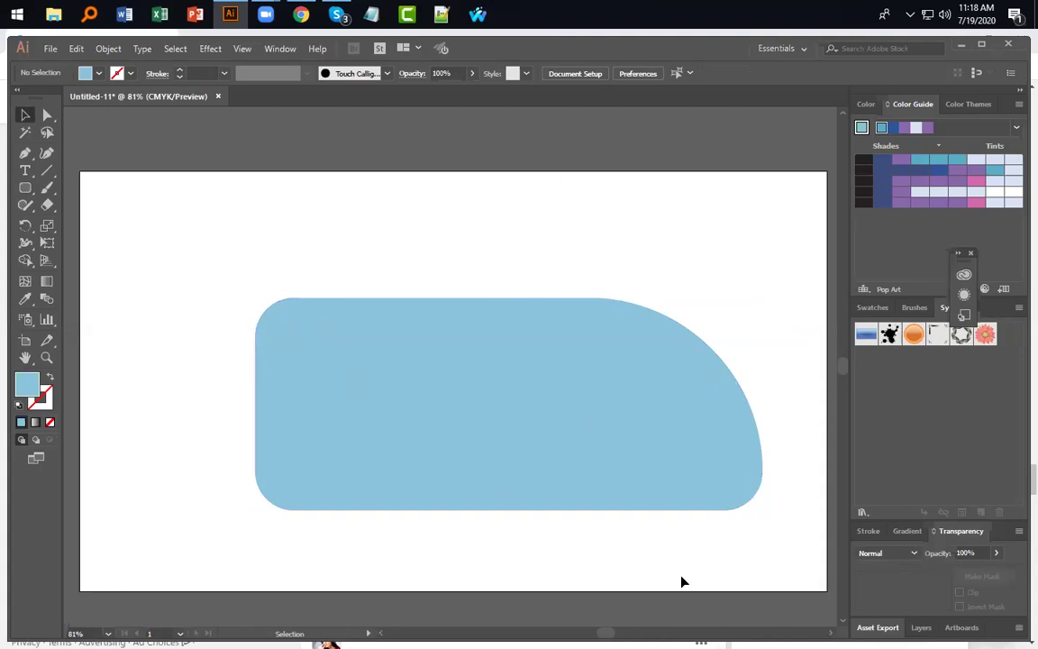
Step: Enlarge the rounding of only the lower-left corner to a radius of about 298 px and deselect the shape
left_click(395, 406)
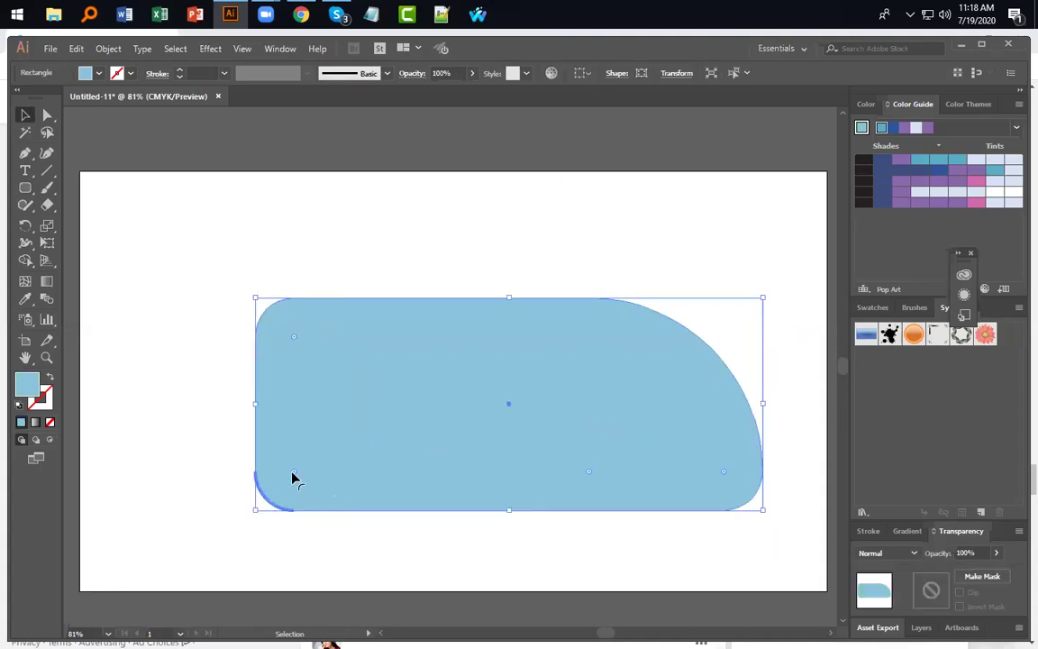
left_click_drag(293, 478, 174, 266)
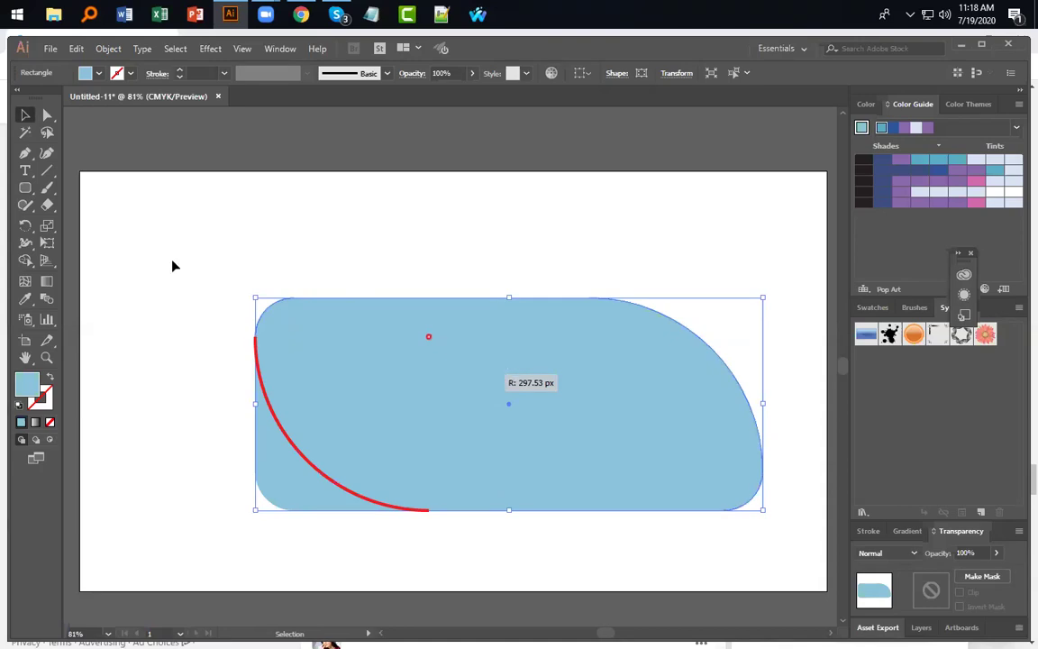
left_click(305, 532)
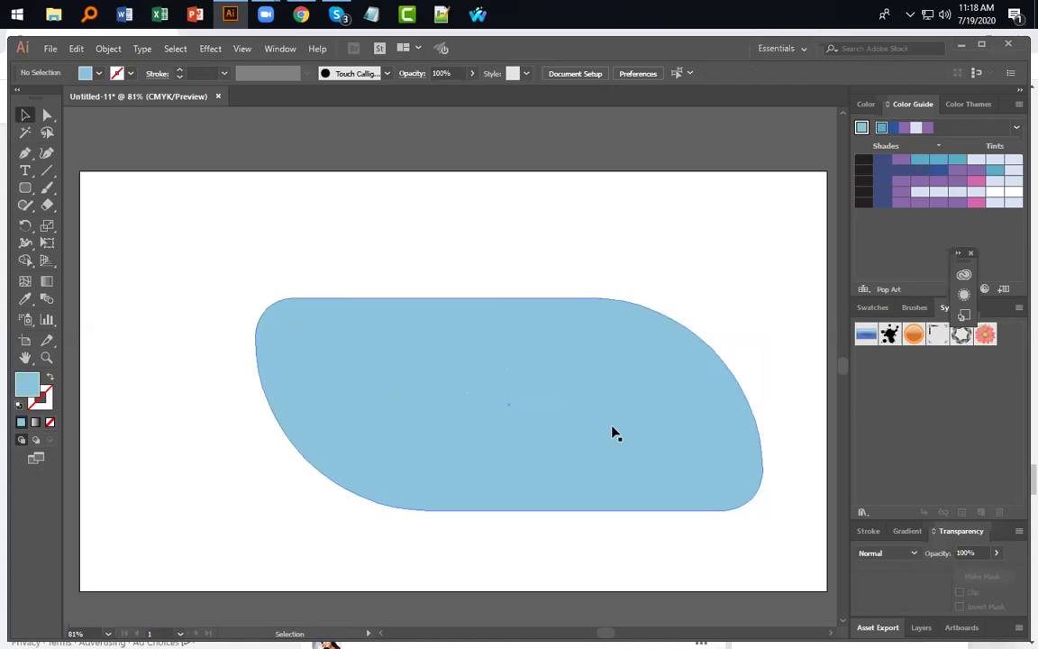
Step: Remove the rounding of only the shape's upper-left corner to make it square, then deselect the shape
left_click(446, 347)
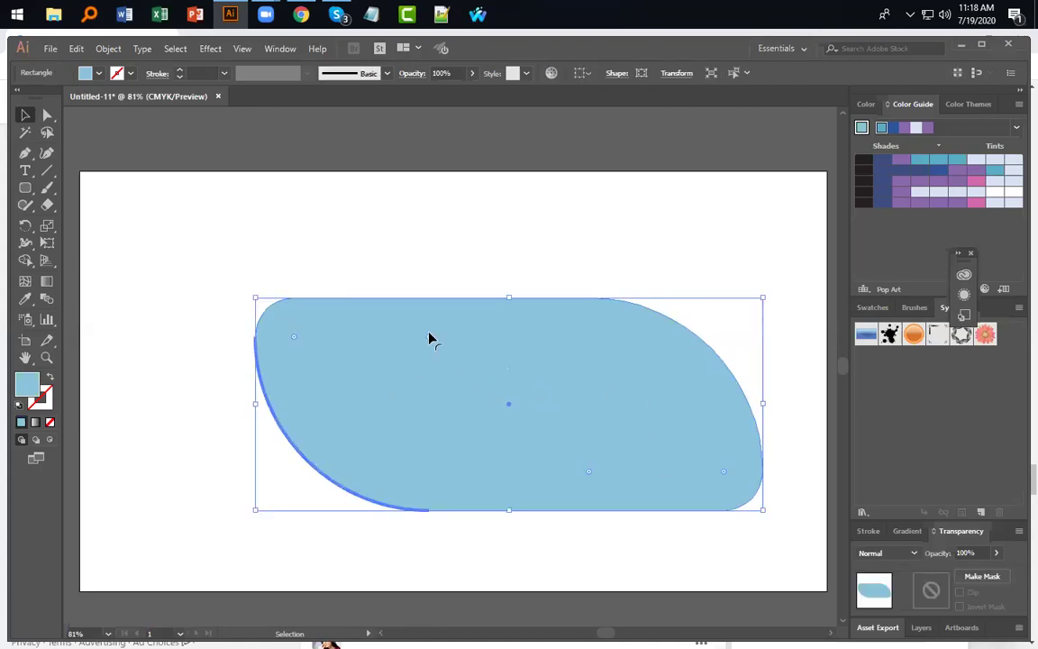
left_click_drag(429, 341, 540, 347)
left_click_drag(294, 338, 212, 257)
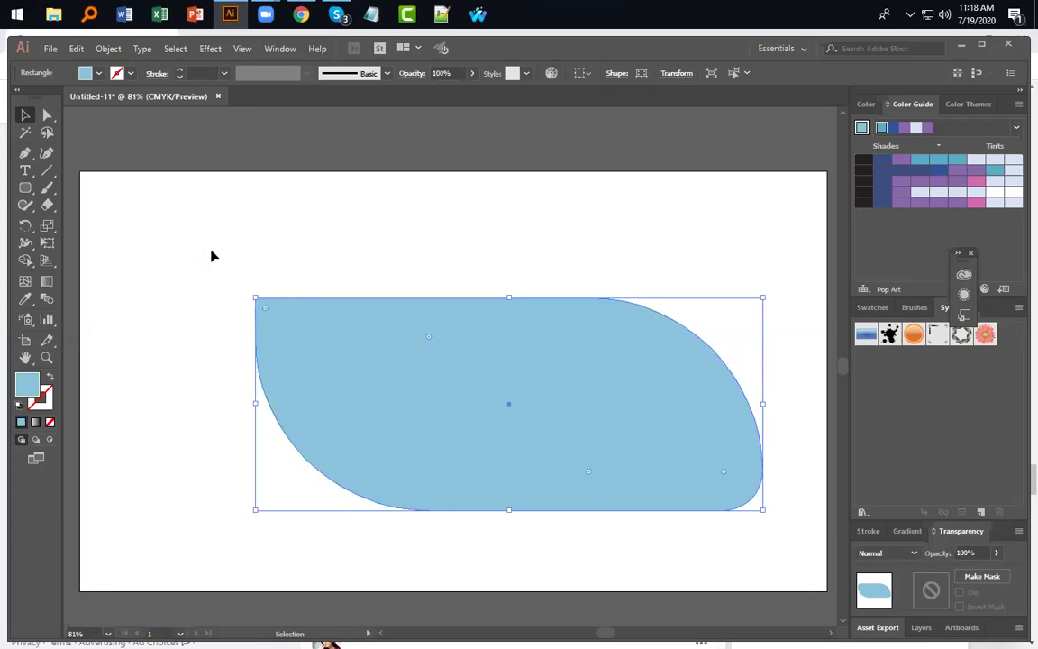
left_click(171, 235)
Step: Remove the rounding of only the lower-right corner to complete a leaf shape, then deselect it
left_click(442, 339)
left_click_drag(726, 477, 798, 502)
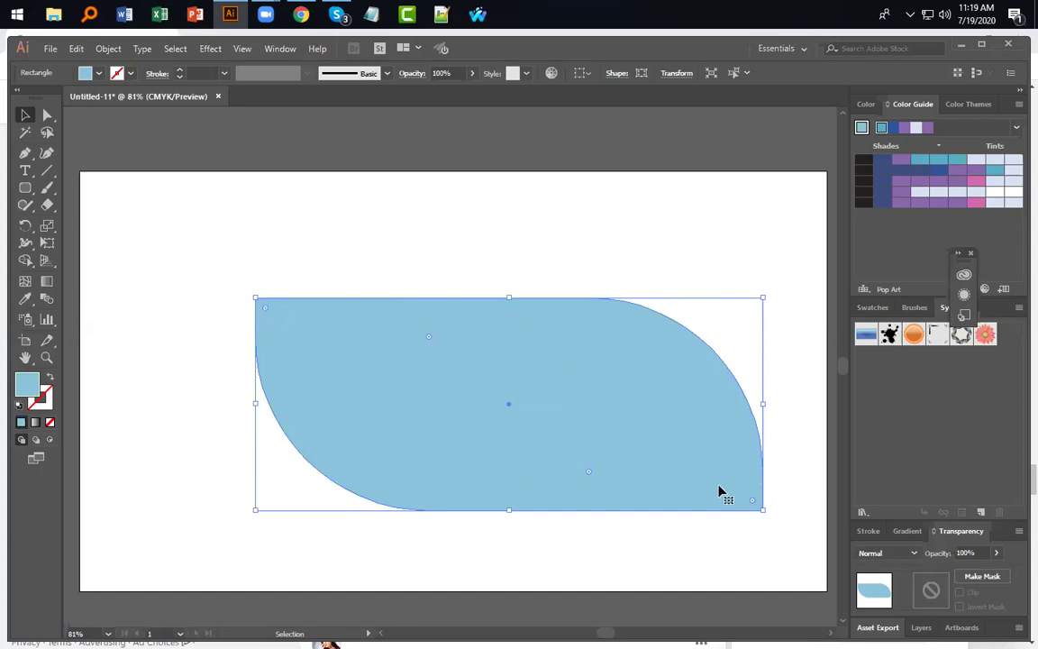
left_click(576, 563)
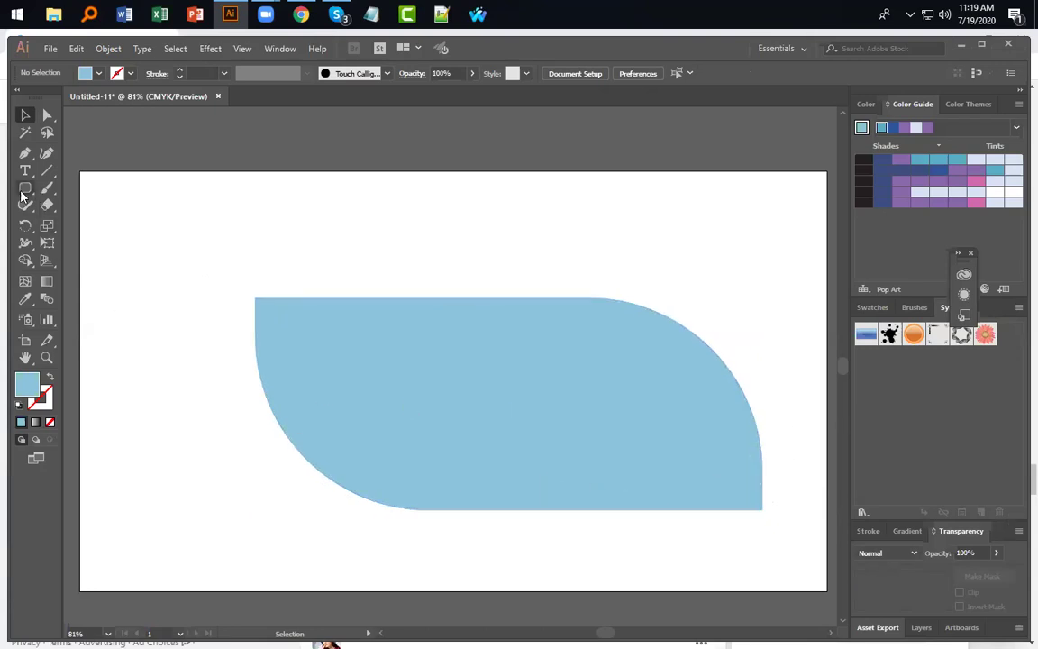
Step: Draw a plain rectangle of about 743 by 343 px overlapping the upper-left part of the leaf shape
left_click_drag(25, 195, 82, 190)
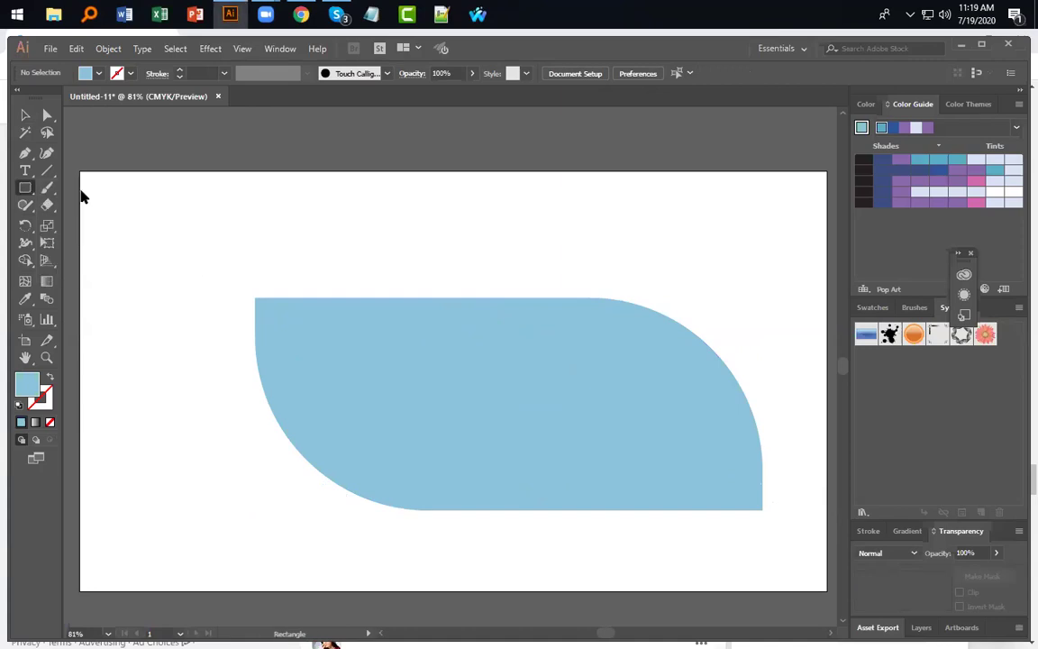
mouse_move(179, 241)
left_mouse_down()
mouse_move(553, 350)
mouse_move(614, 441)
left_mouse_up()
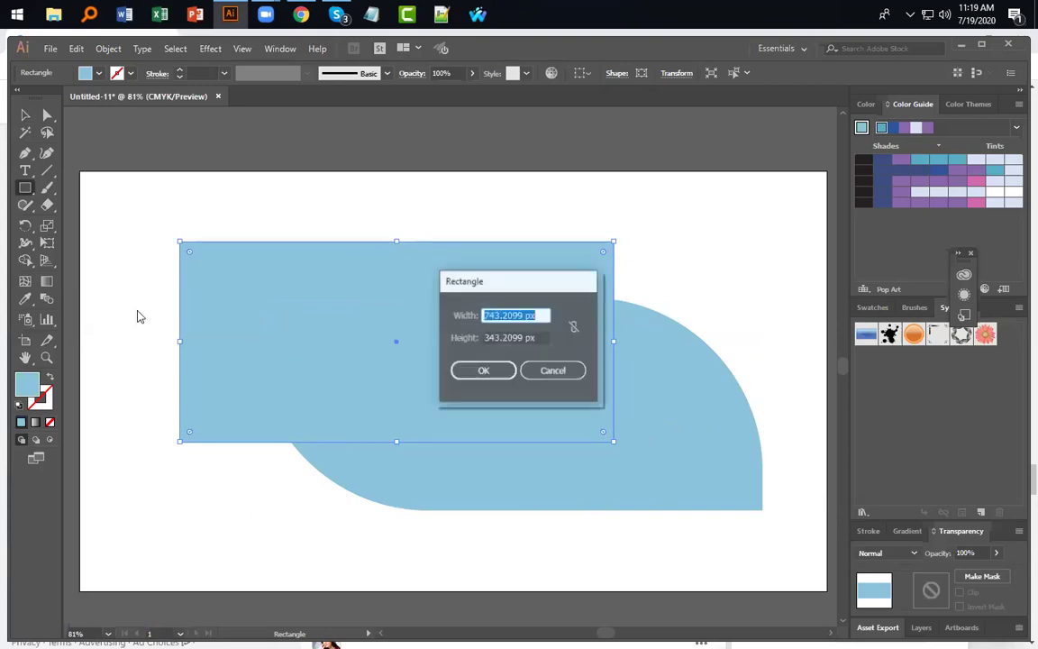
left_click(557, 370)
Step: Delete both the plain rectangle and the leaf shape to clear the artboard
key("v")
left_click(650, 454)
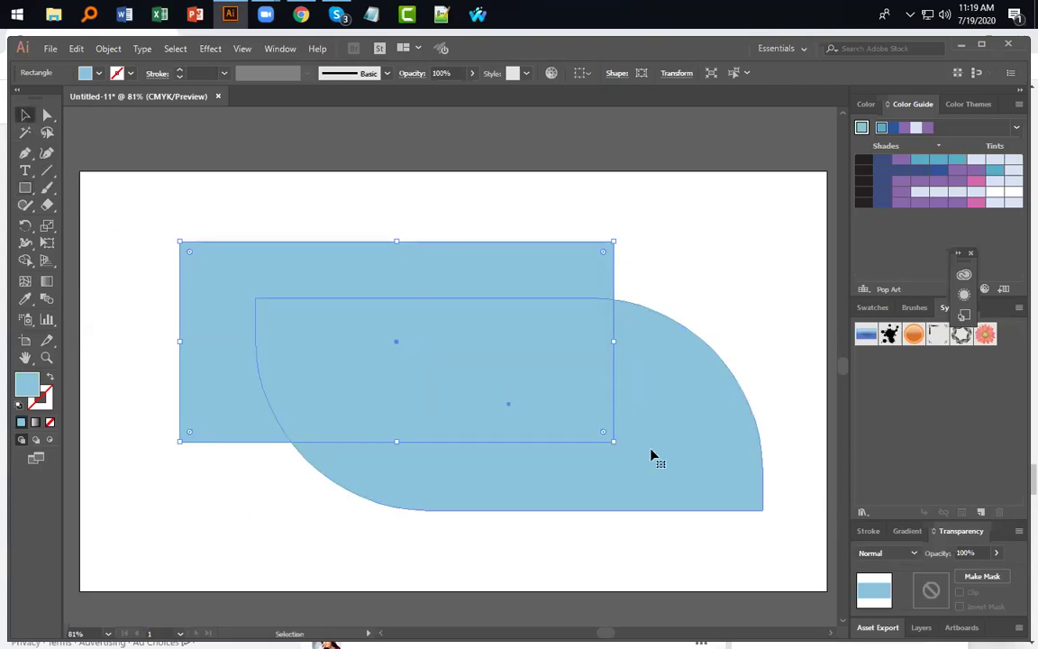
key("Delete")
left_click(558, 381)
key("Delete")
Step: Draw a plain rectangle and round only its upper-right and lower-left corners to the maximum to form a leaf, then deselect it
left_click(21, 189)
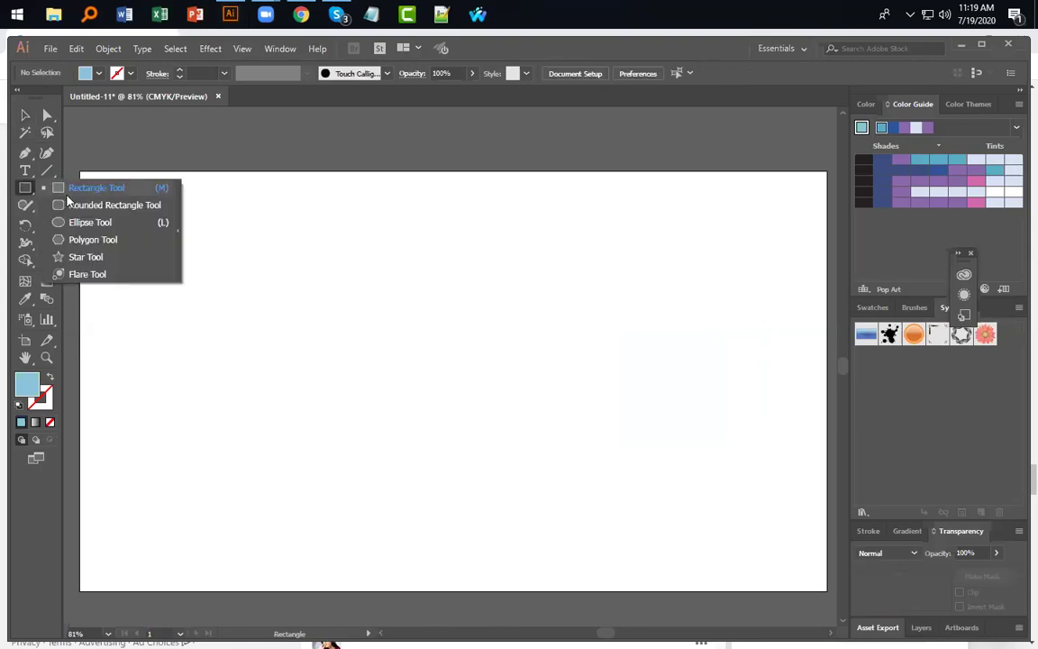
left_click_drag(231, 228, 645, 477)
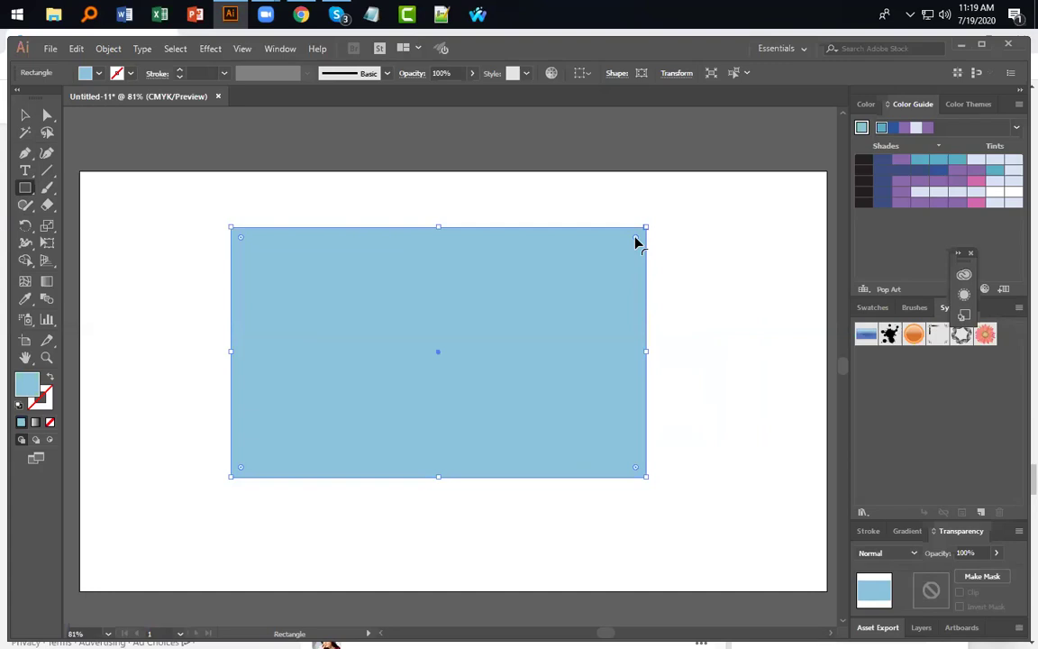
left_click_drag(635, 242, 720, 309)
double_click(728, 332)
left_click(559, 370)
left_click(24, 117)
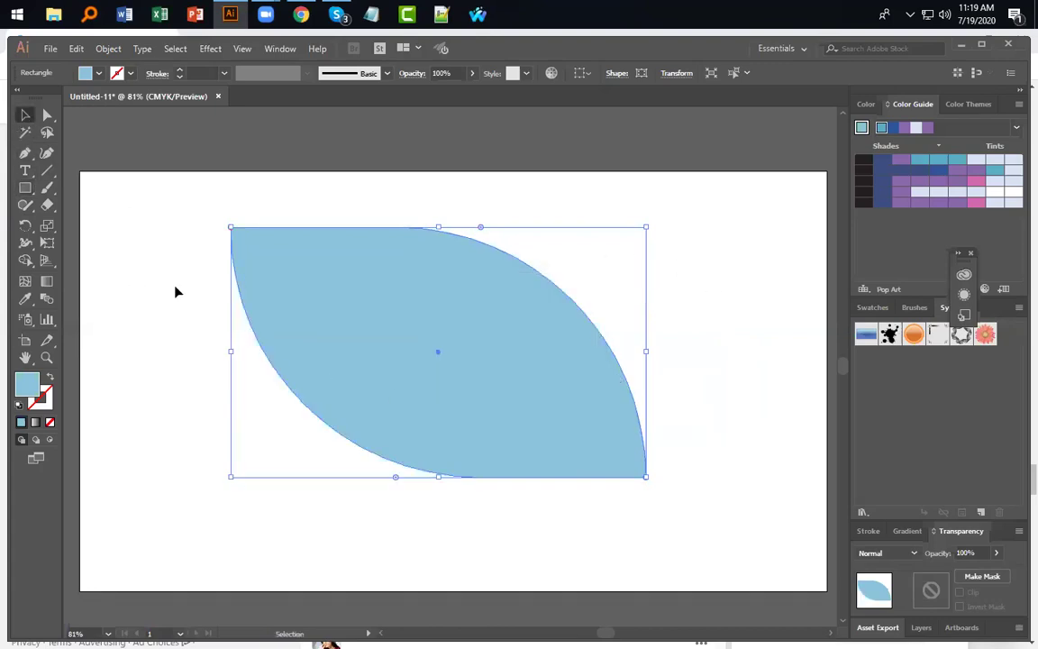
left_click(174, 289)
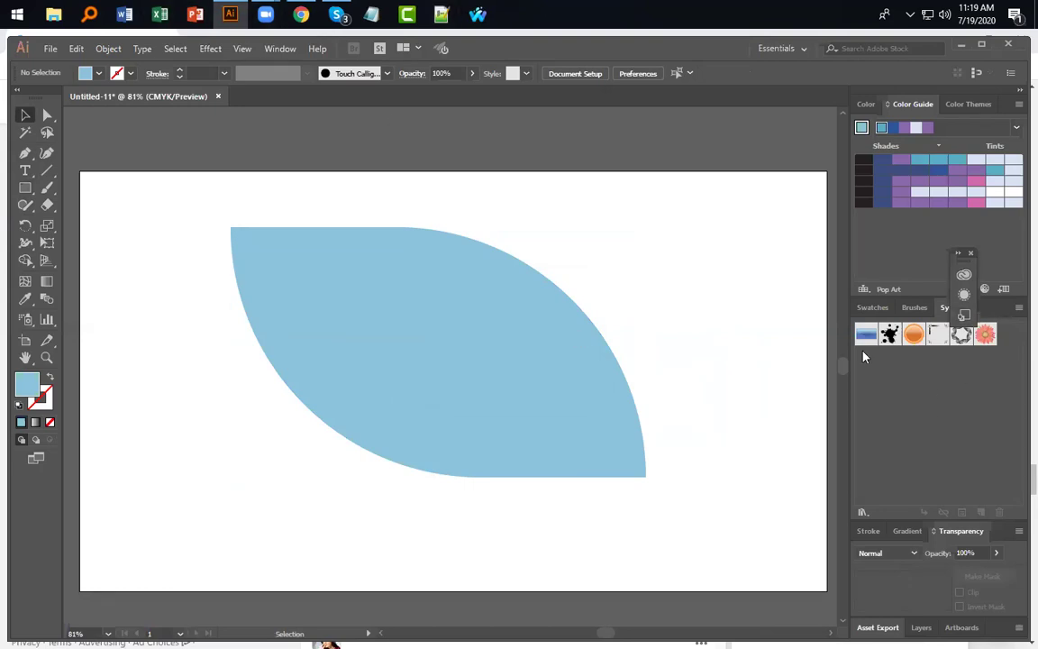
Step: Fill the leaf shape with the white-to-black linear gradient
left_click(908, 532)
left_click(928, 553)
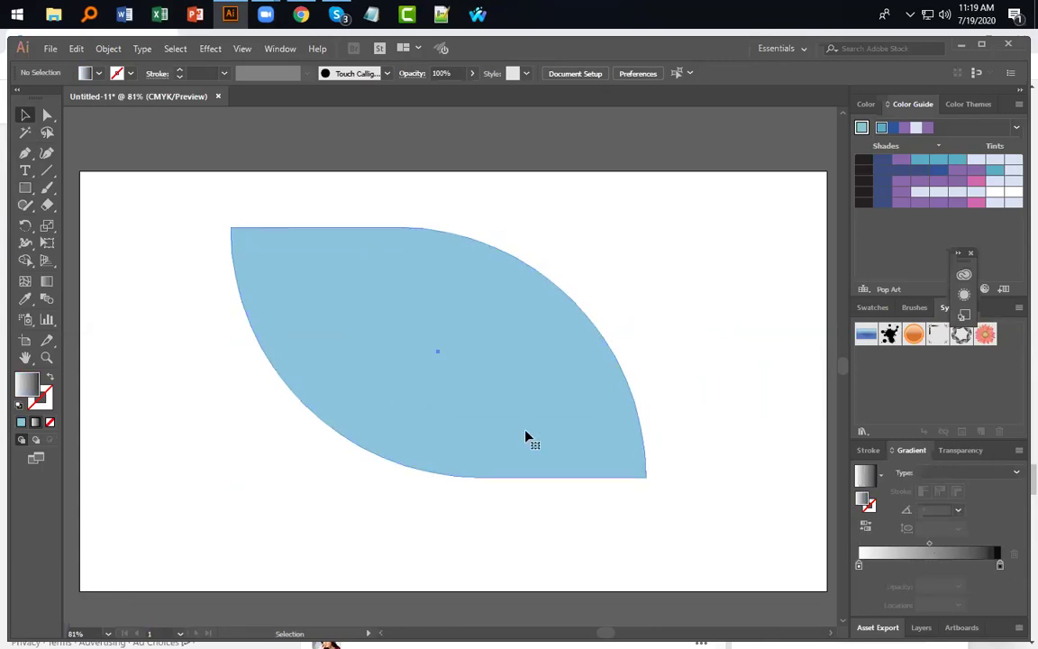
left_click(528, 435)
left_click(937, 557)
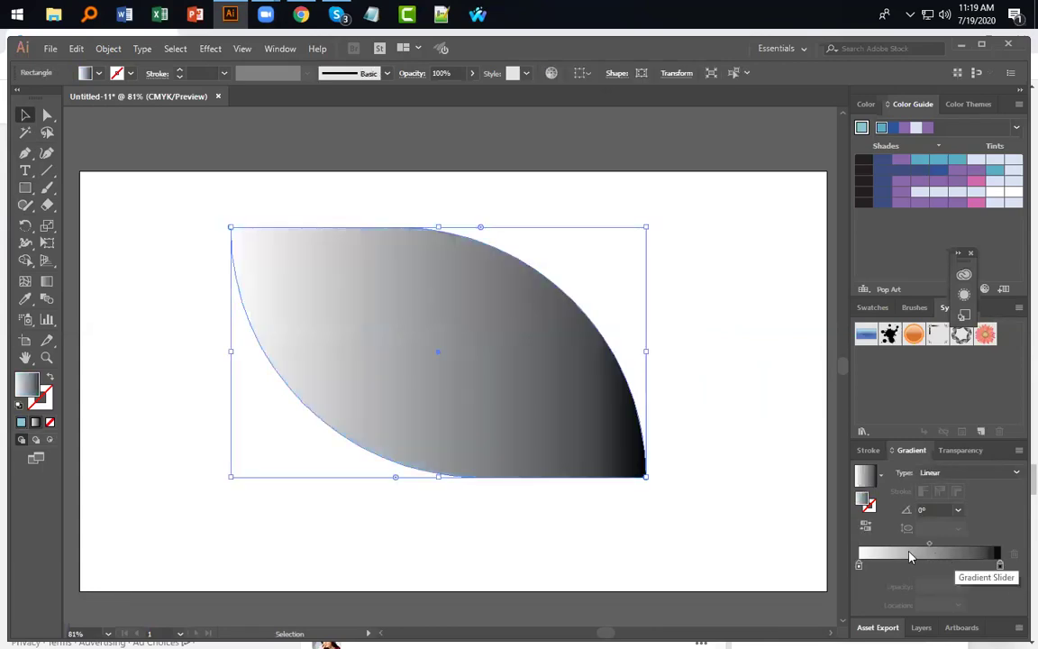
Step: Delete the gradient-filled leaf shape to clear the artboard
left_click(563, 553)
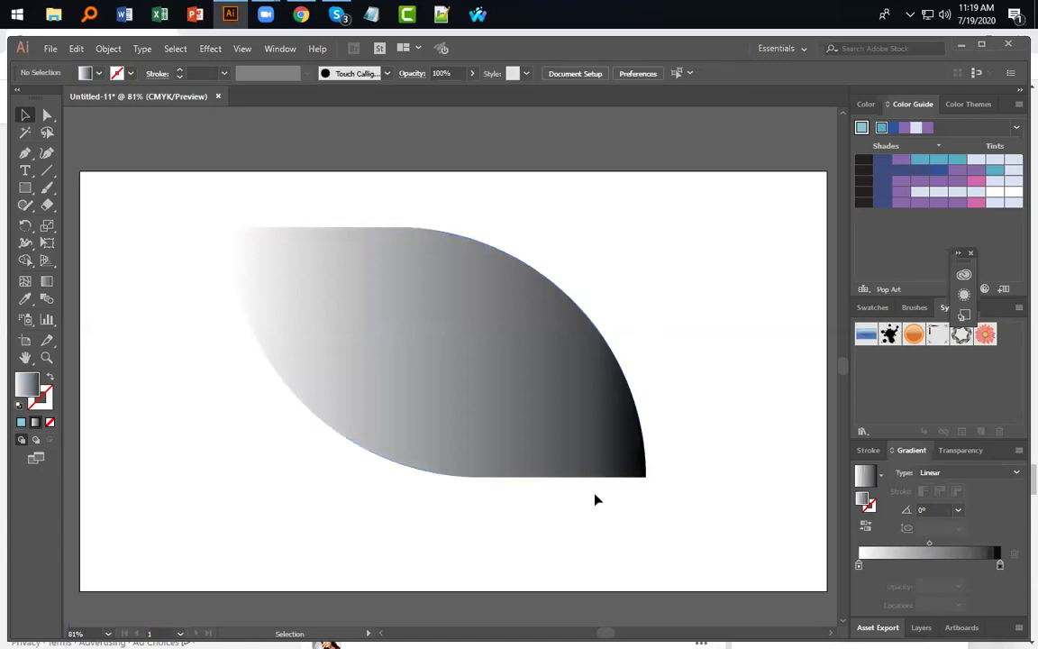
left_click(434, 379)
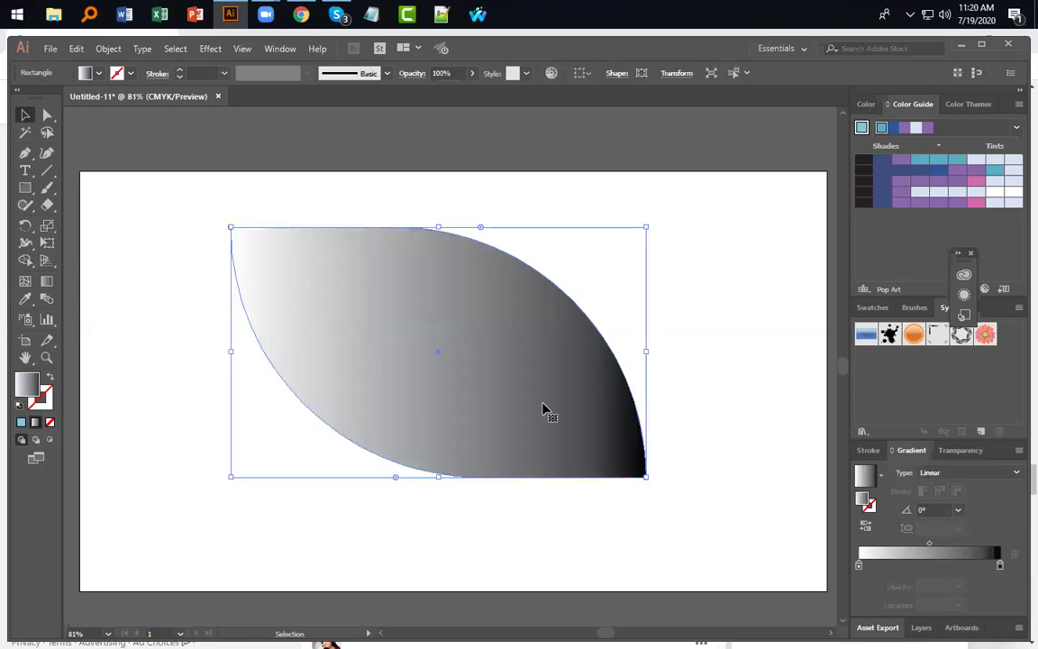
left_click(568, 520)
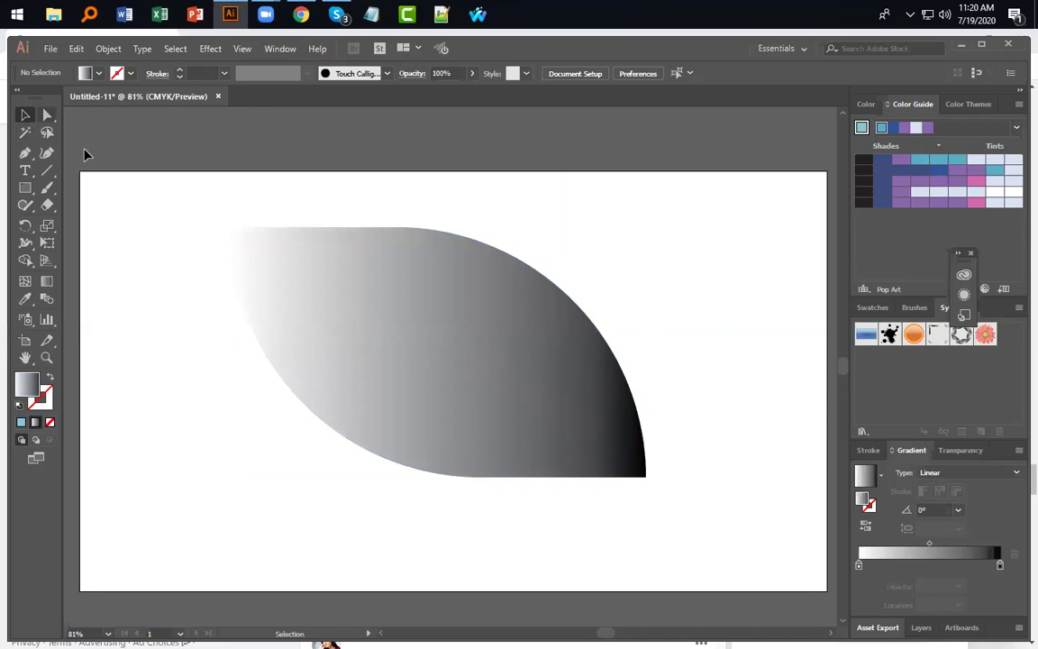
left_click(311, 308)
key("Delete")
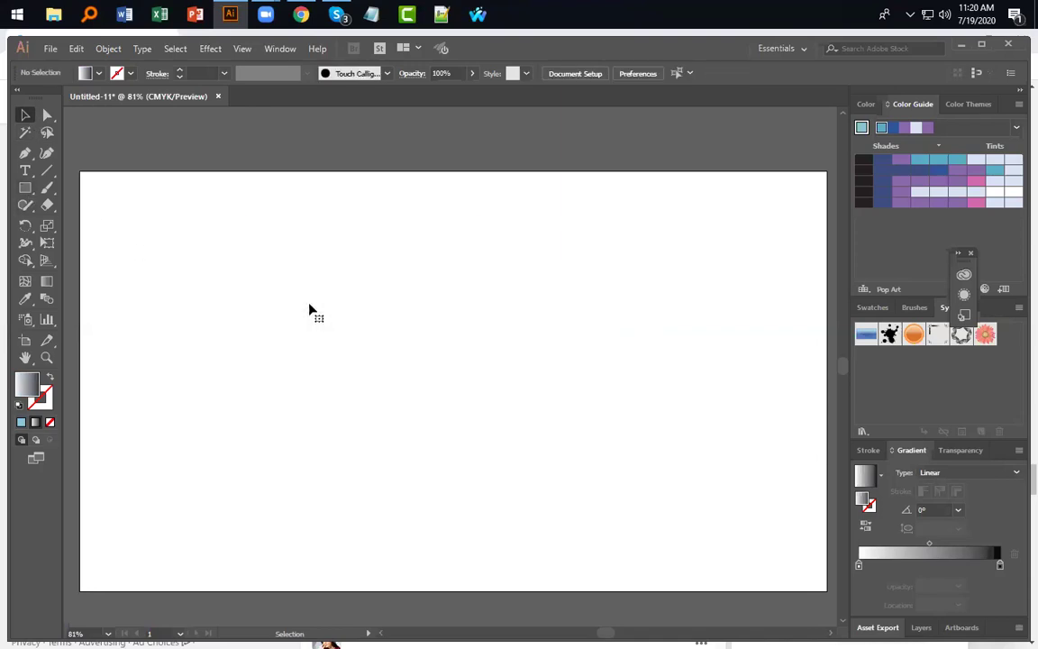
Step: Draw a plain rectangle of about 738 by 338 px across the middle of the artboard
left_click(25, 188)
left_click_drag(210, 277, 258, 295)
left_click_drag(436, 385, 642, 471)
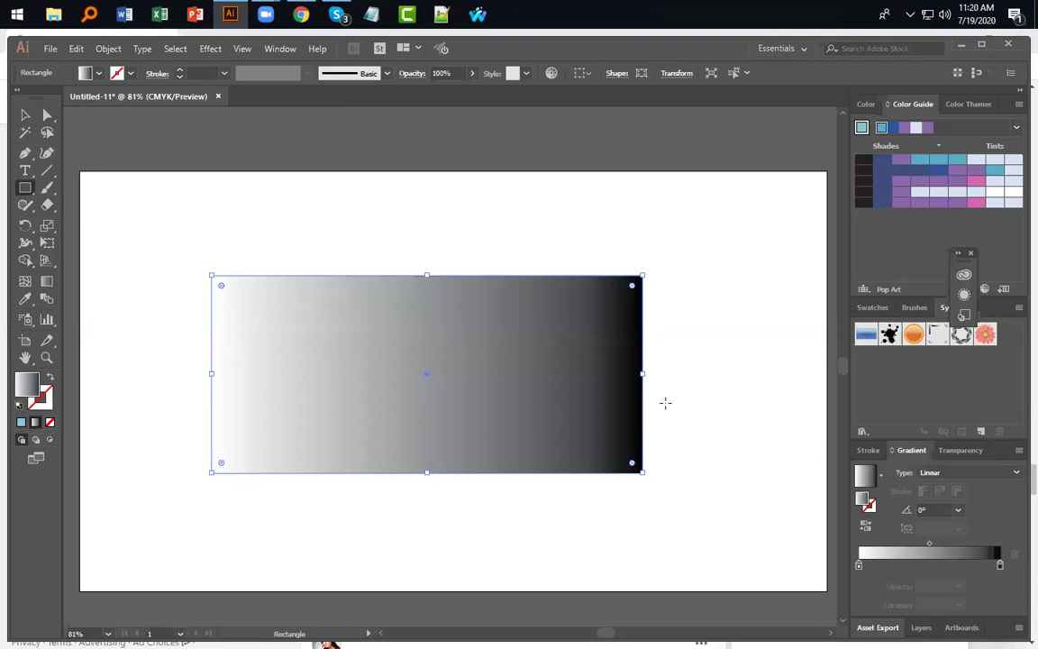
Step: Round only the rectangle's upper-right and upper-left corners to the maximum to form a dome, then deselect it
left_click(632, 285)
left_click(220, 286)
left_click_drag(636, 292, 369, 473)
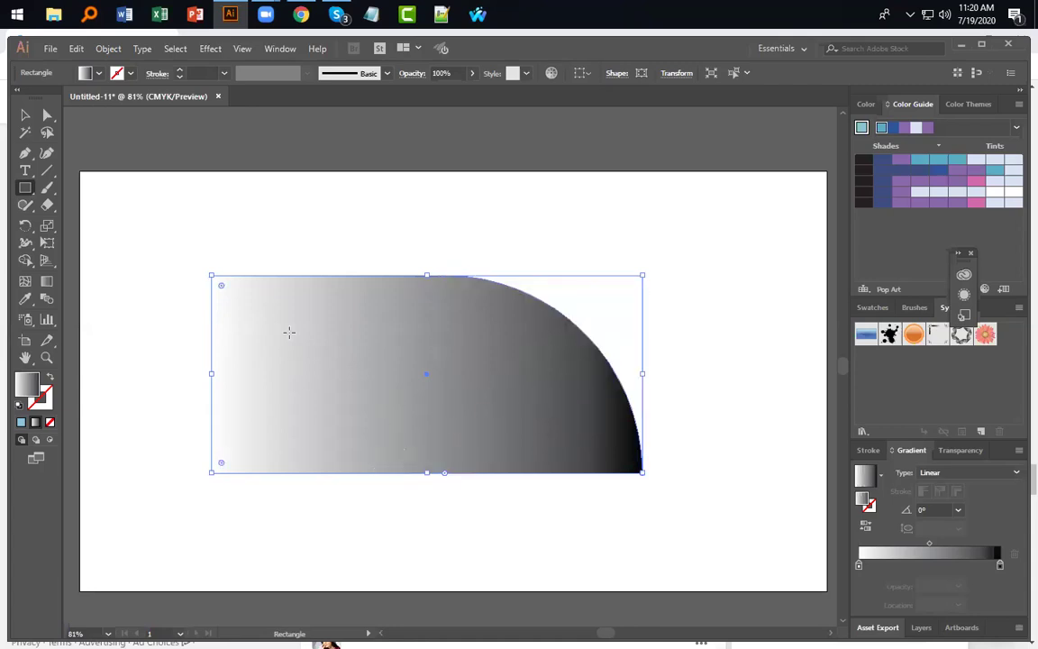
left_click_drag(221, 287, 564, 472)
left_click(500, 549)
left_click(548, 368)
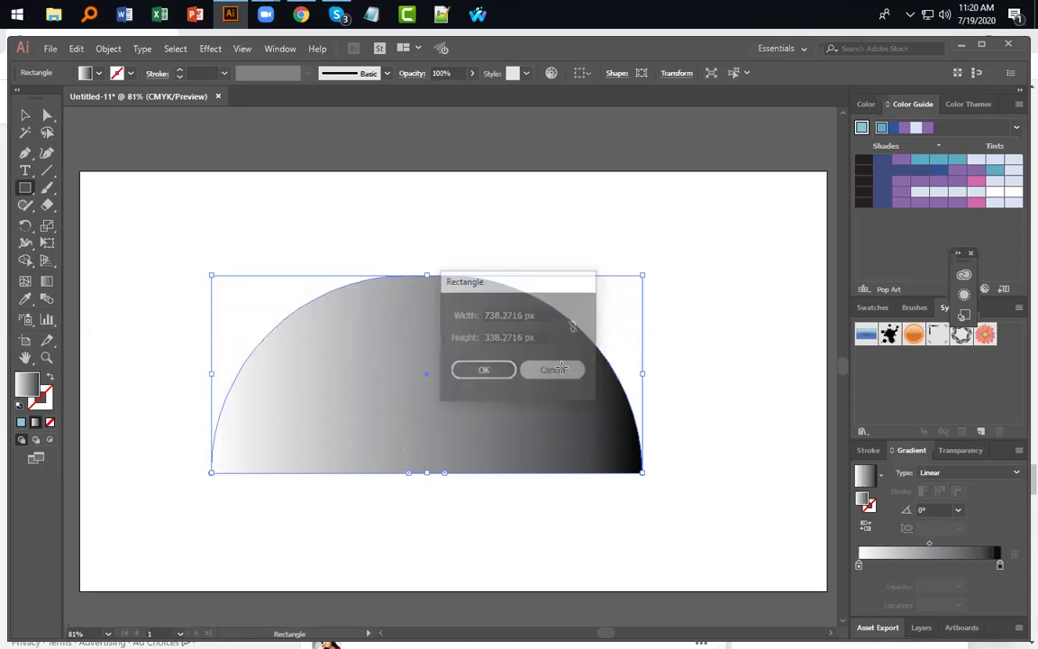
left_click(25, 114)
left_click(342, 522)
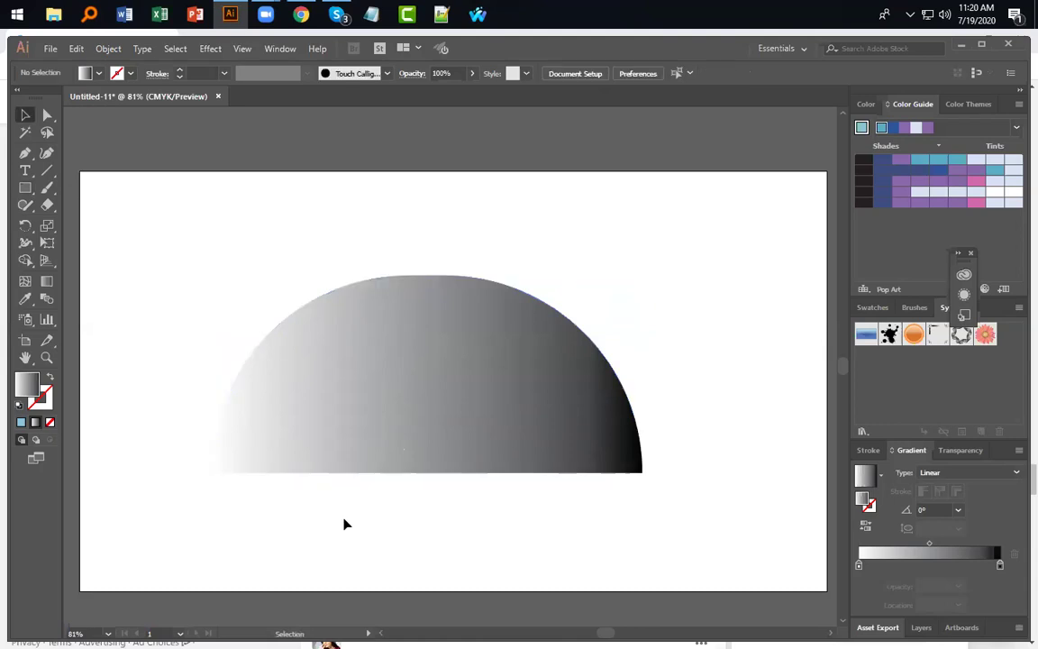
Step: Replace the dome's gradient fill with a purple shade from the Color Guide and deselect it
left_click(497, 455)
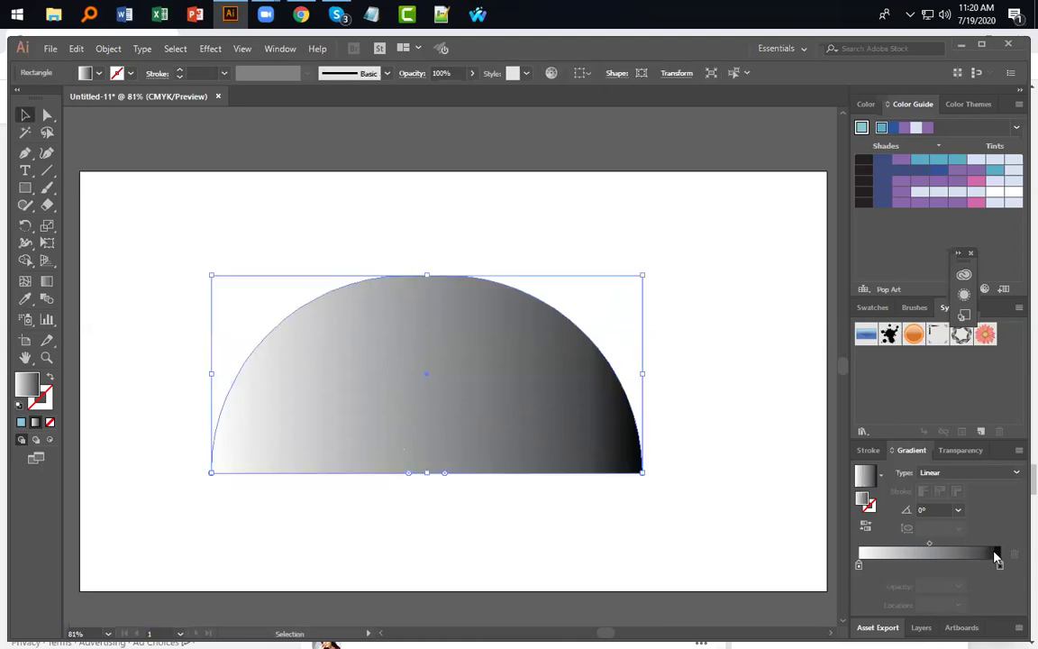
left_click(961, 450)
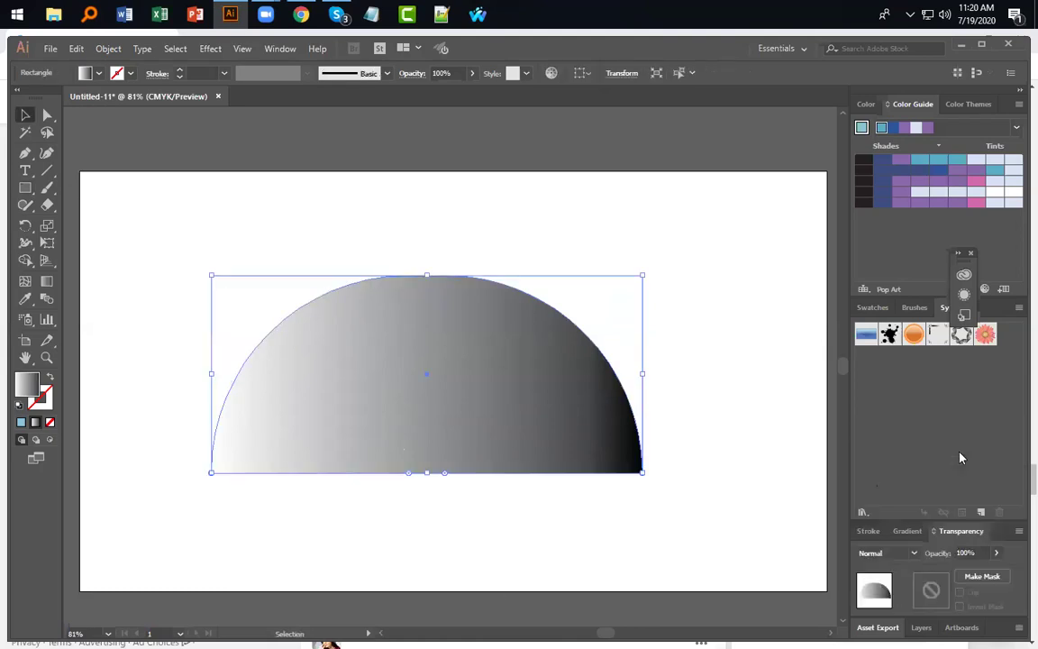
left_click(920, 183)
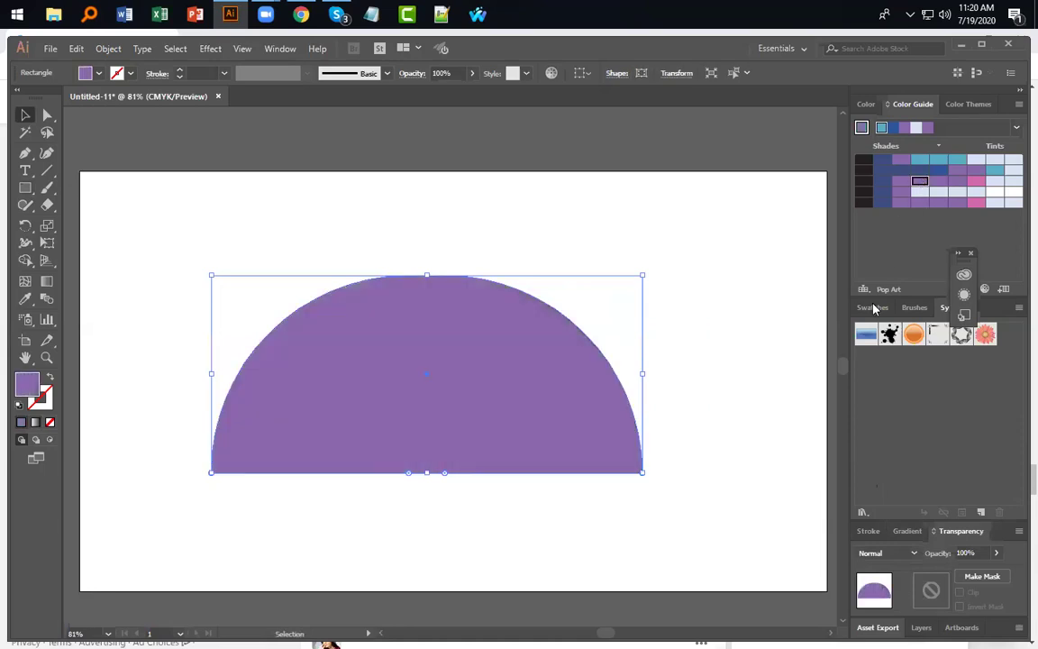
left_click(747, 474)
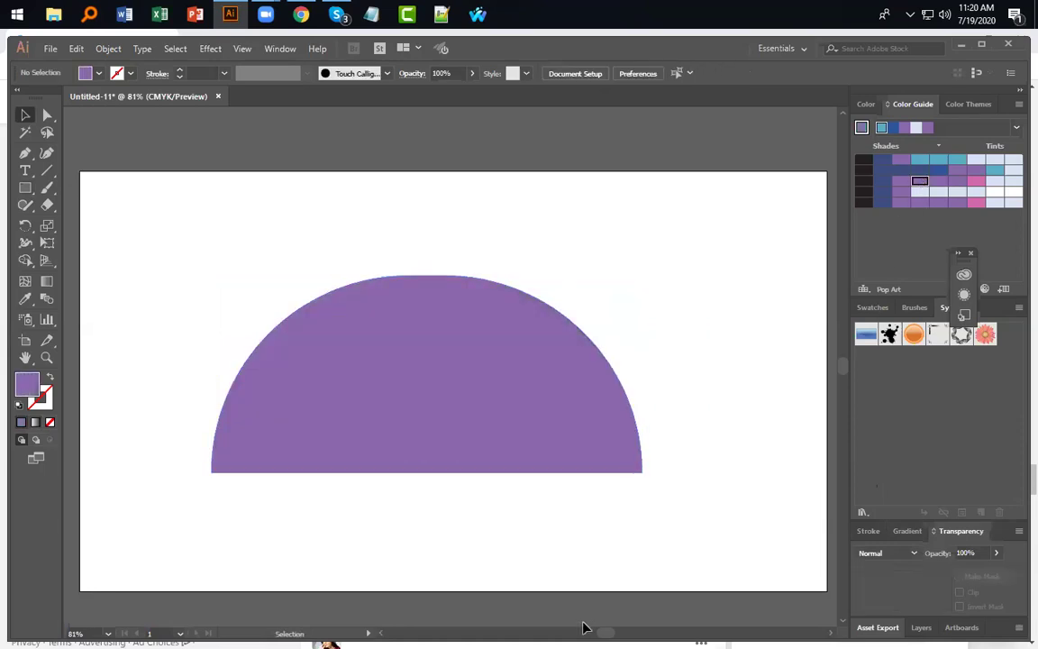
Step: Fill the dome with a medium teal of hue 180° using the Color Picker
left_click(425, 349)
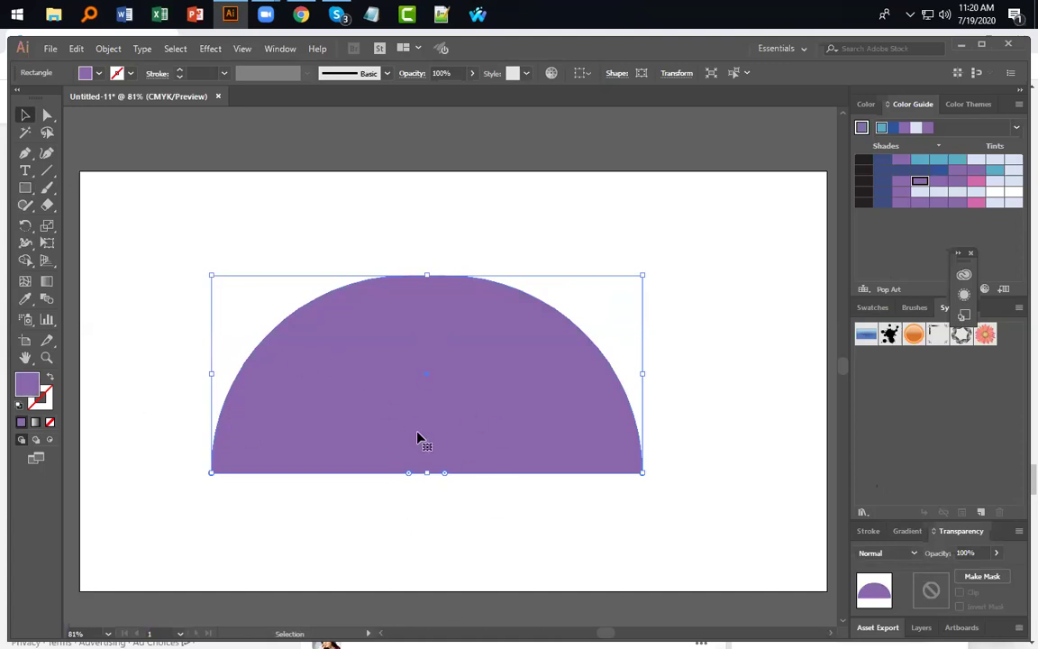
double_click(27, 386)
left_click(359, 269)
left_click(344, 259)
left_click_drag(372, 298, 475, 407)
left_click(535, 339)
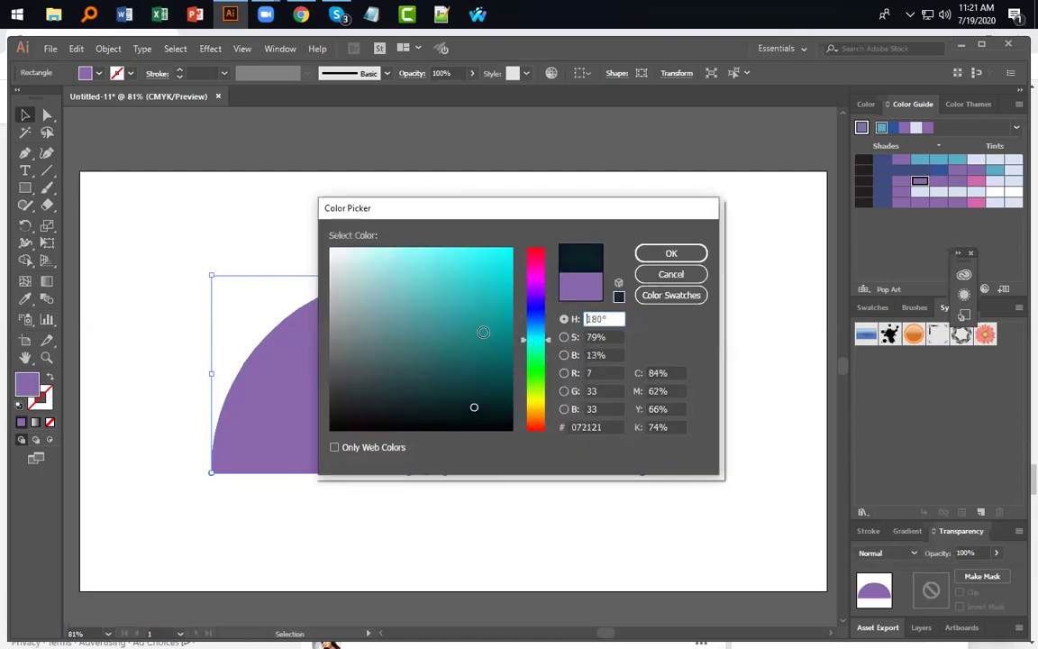
left_click(483, 332)
left_click(671, 253)
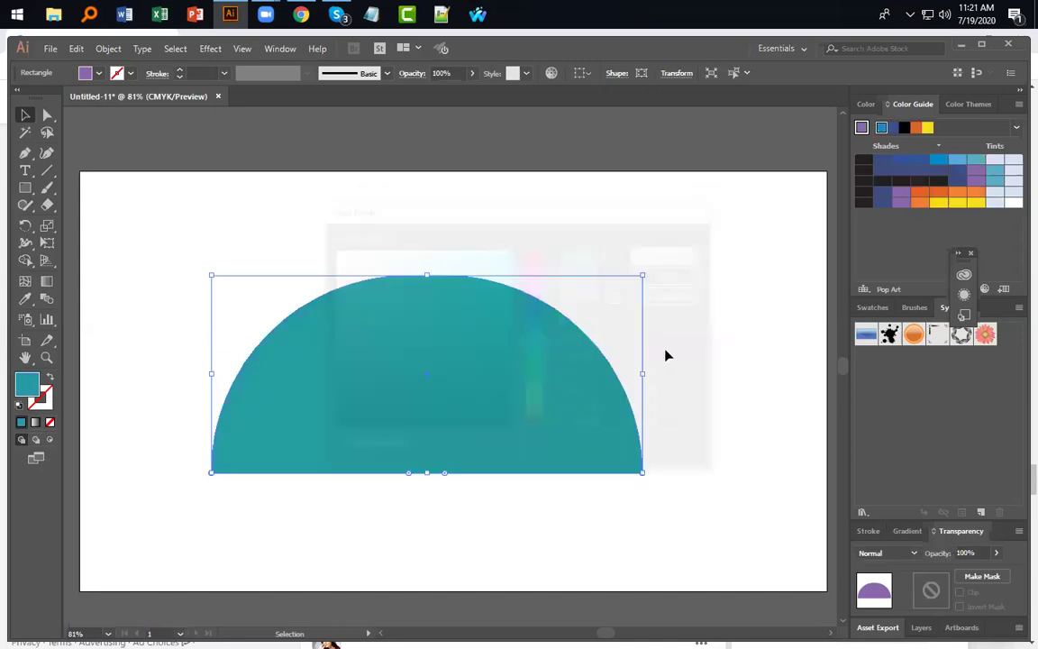
left_click(410, 521)
Step: Give the dome's stroke the Orange, Yellow gradient swatch
left_click(289, 419)
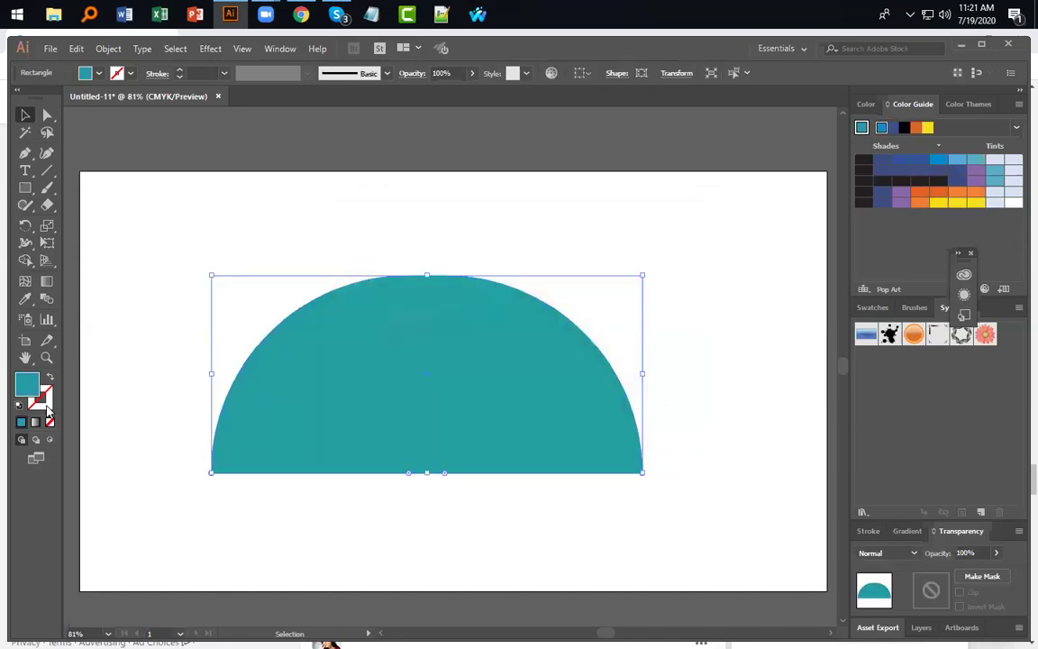
left_click(47, 406)
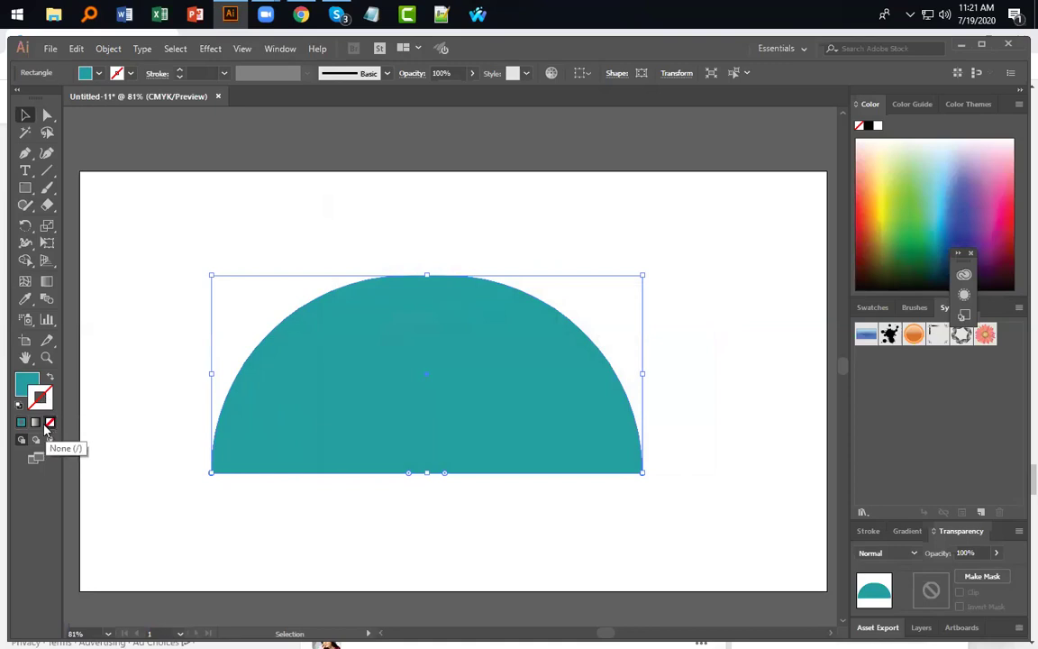
double_click(40, 403)
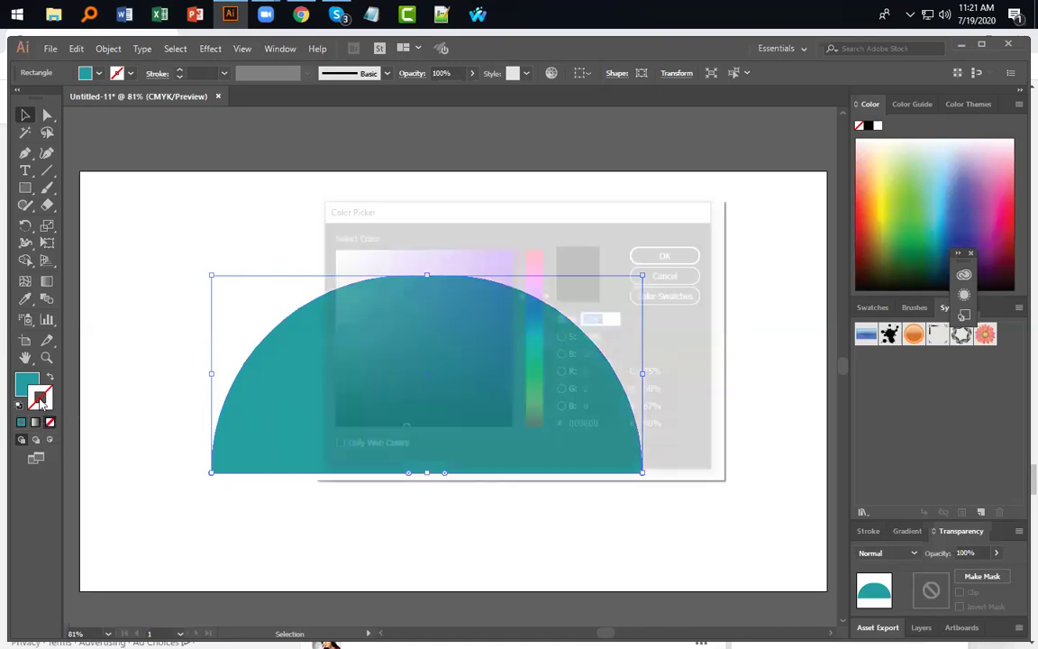
key("Escape")
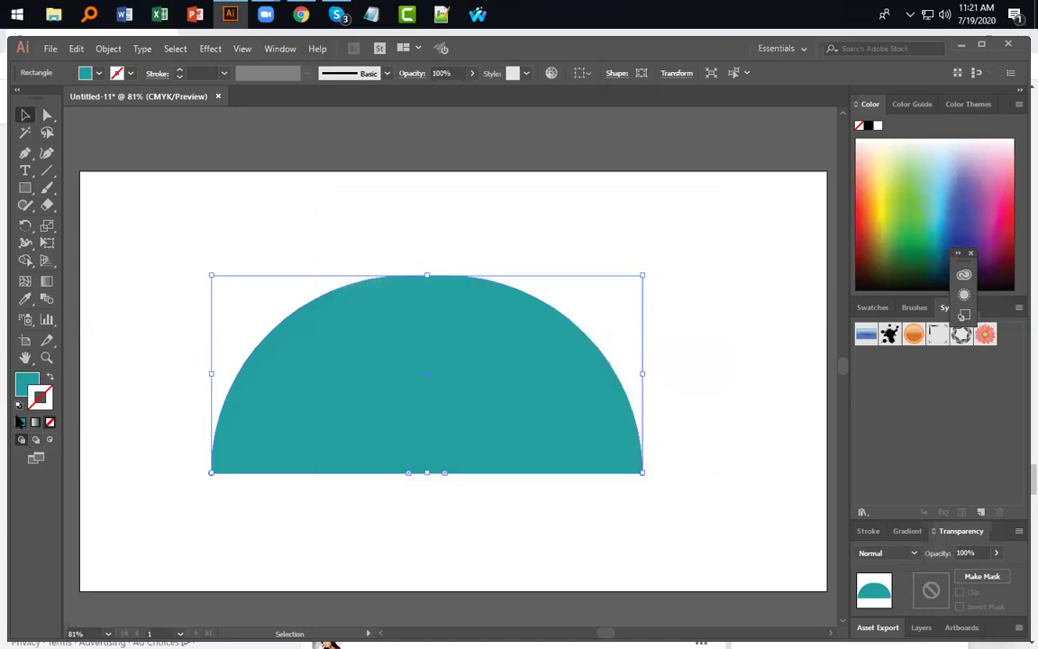
left_click(36, 422)
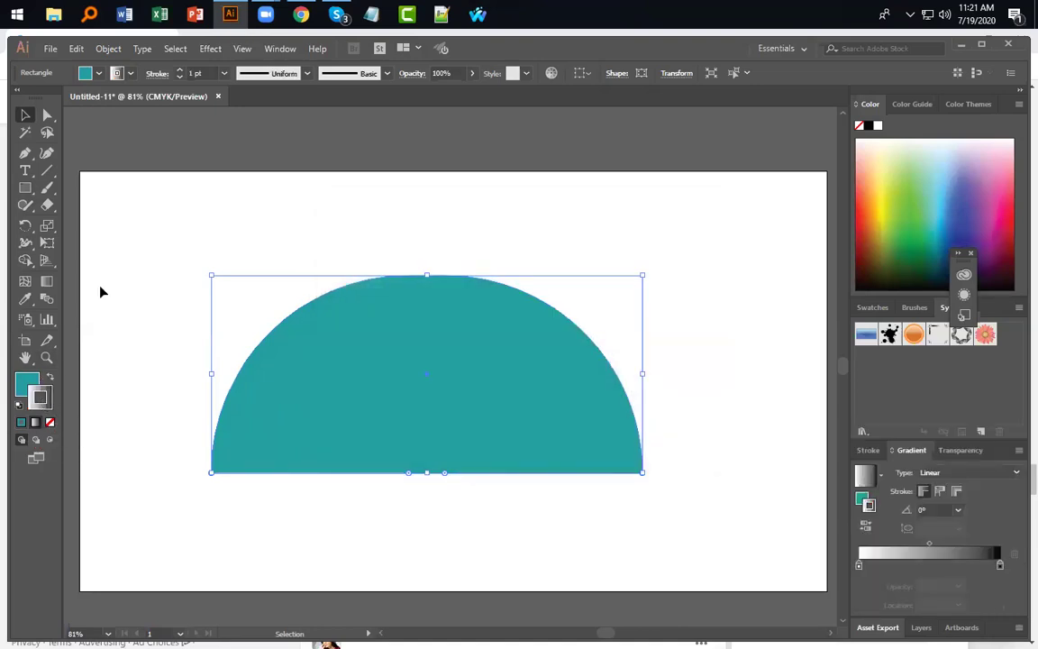
left_click(131, 73)
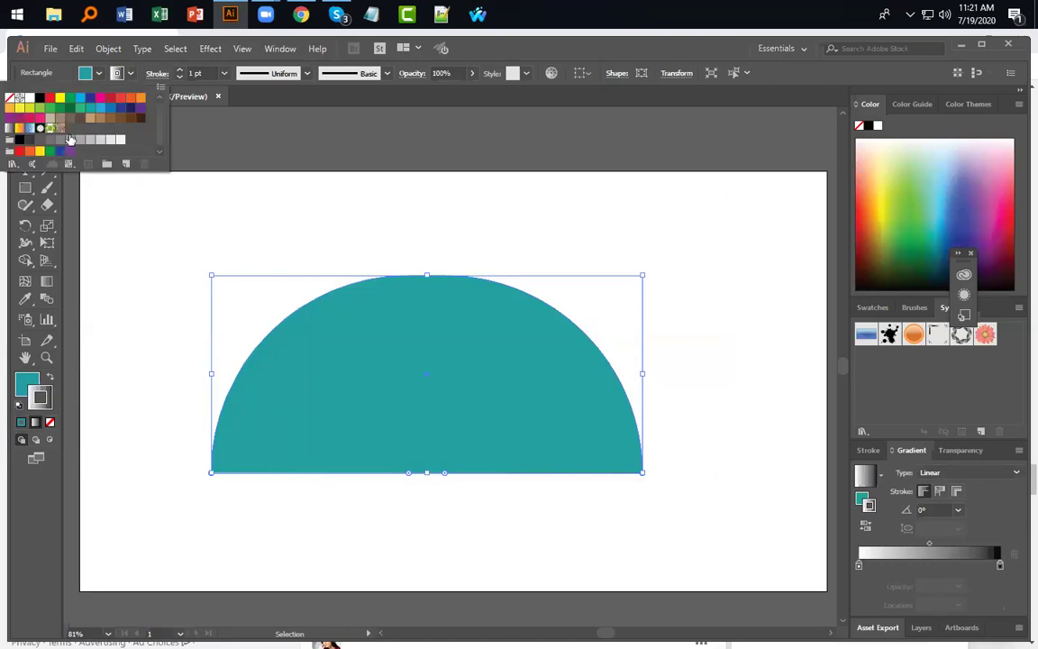
left_click(19, 131)
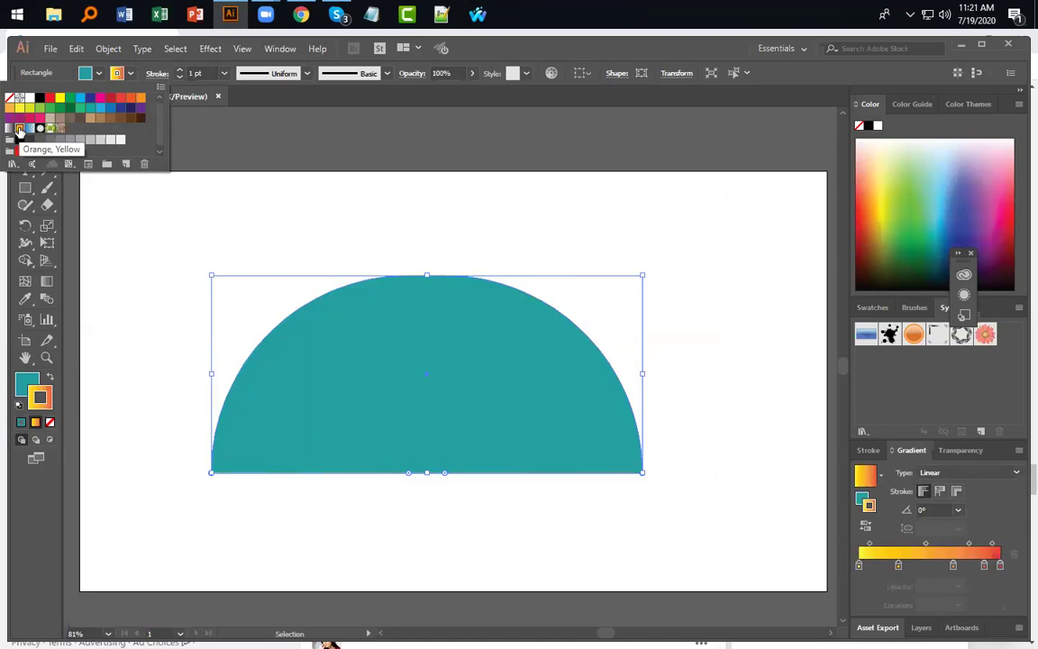
left_click(128, 237)
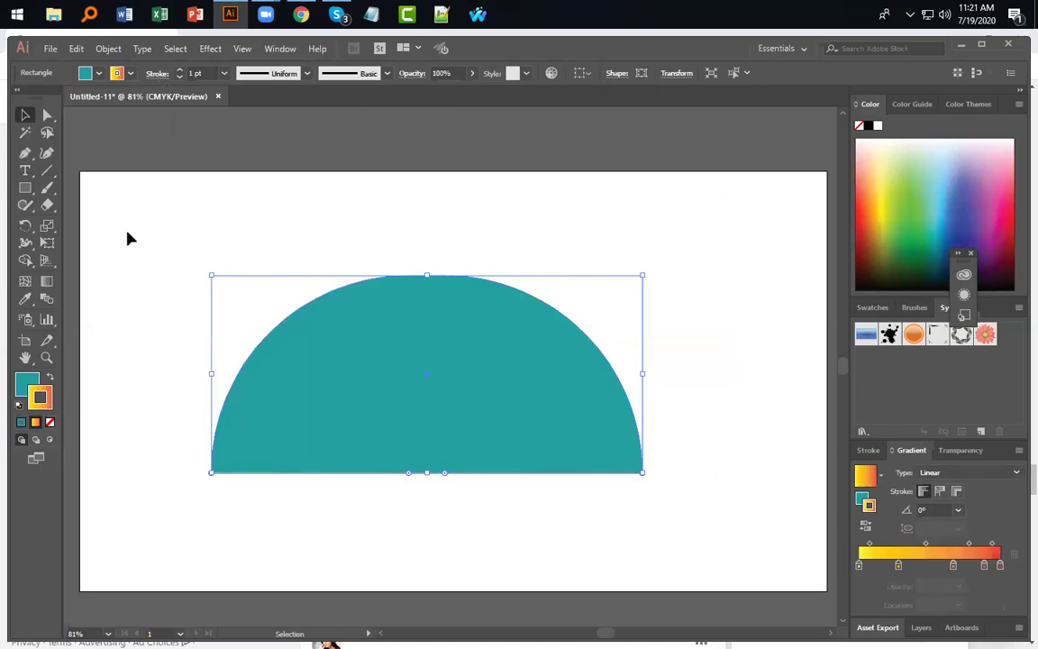
Step: Set the dome's stroke weight to 18 pt and deselect the shape
left_click(223, 73)
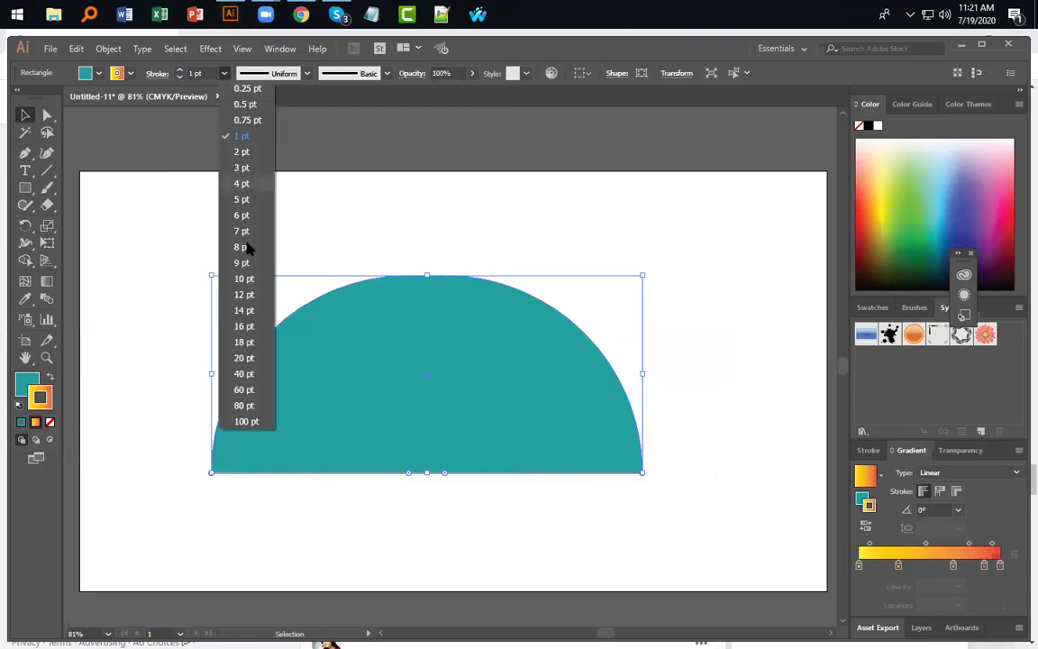
left_click(244, 343)
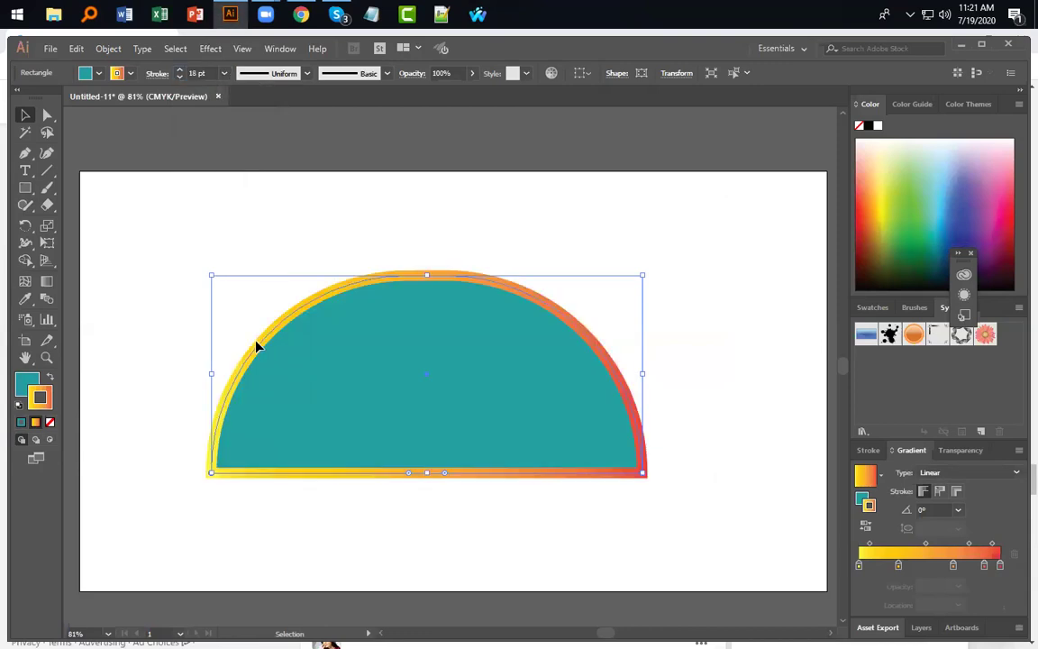
left_click(167, 351)
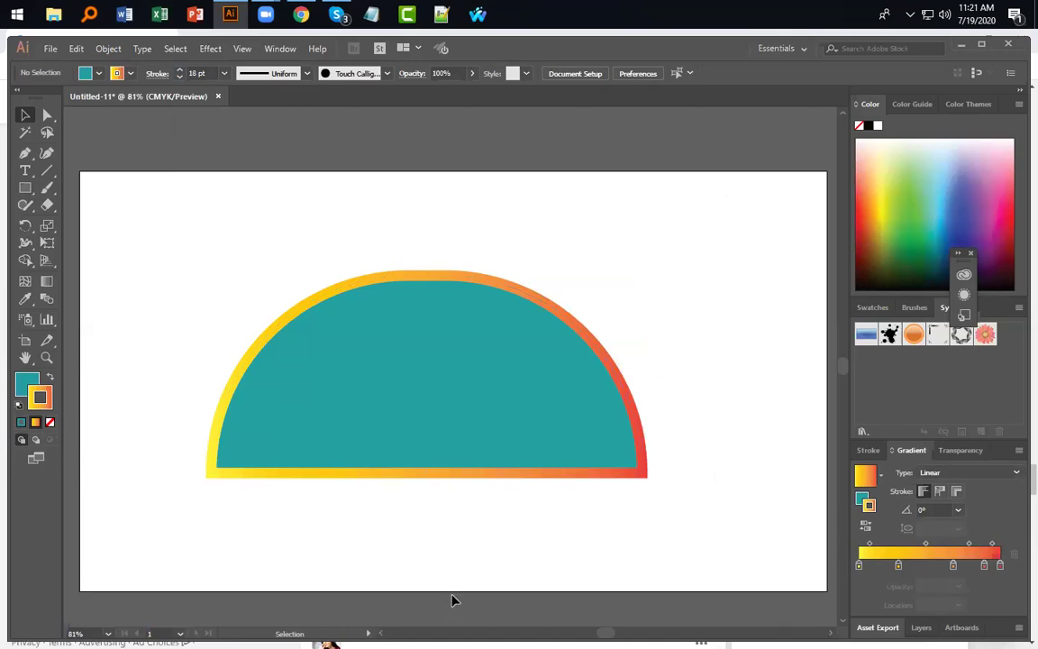
Step: Apply the width profile with a flat middle and pointed ends to the dome's stroke
left_click(410, 406)
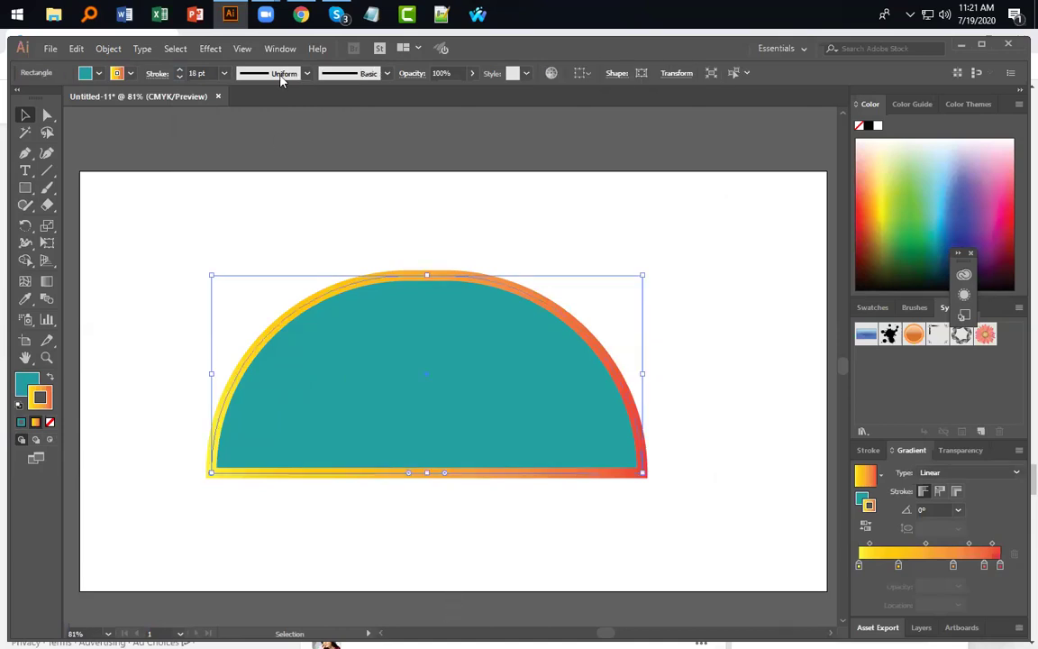
left_click(274, 72)
left_click(271, 163)
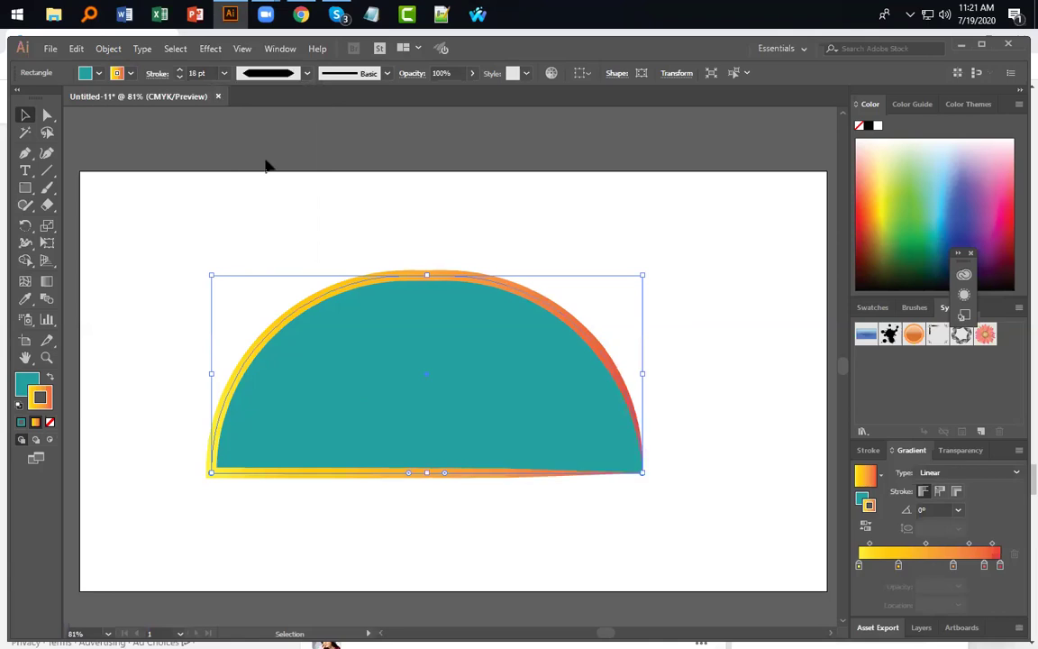
left_click(429, 216)
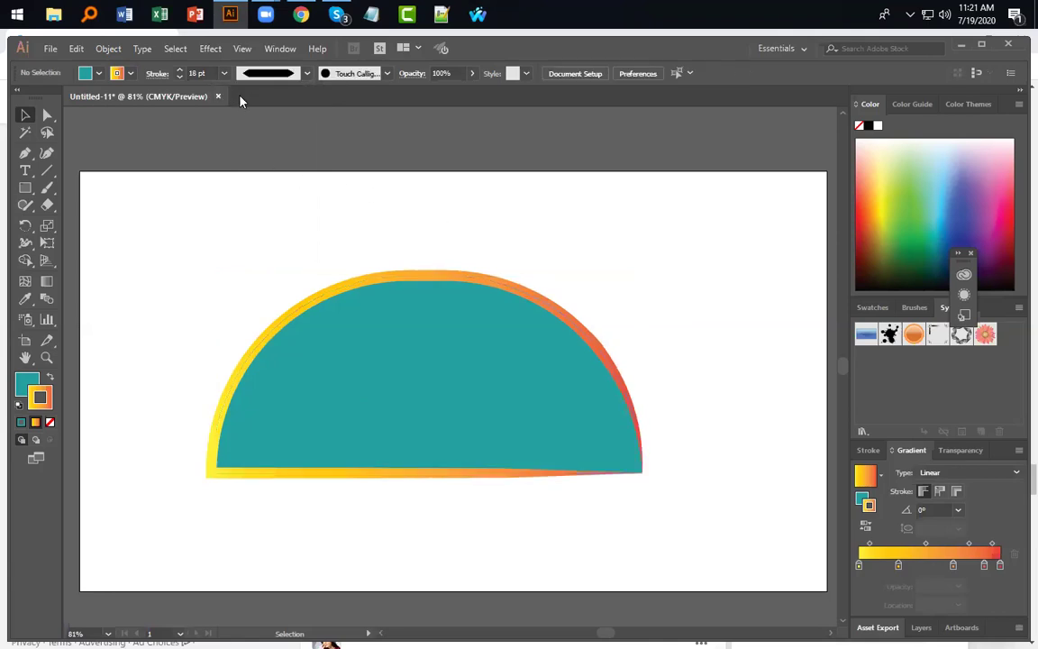
left_click(307, 74)
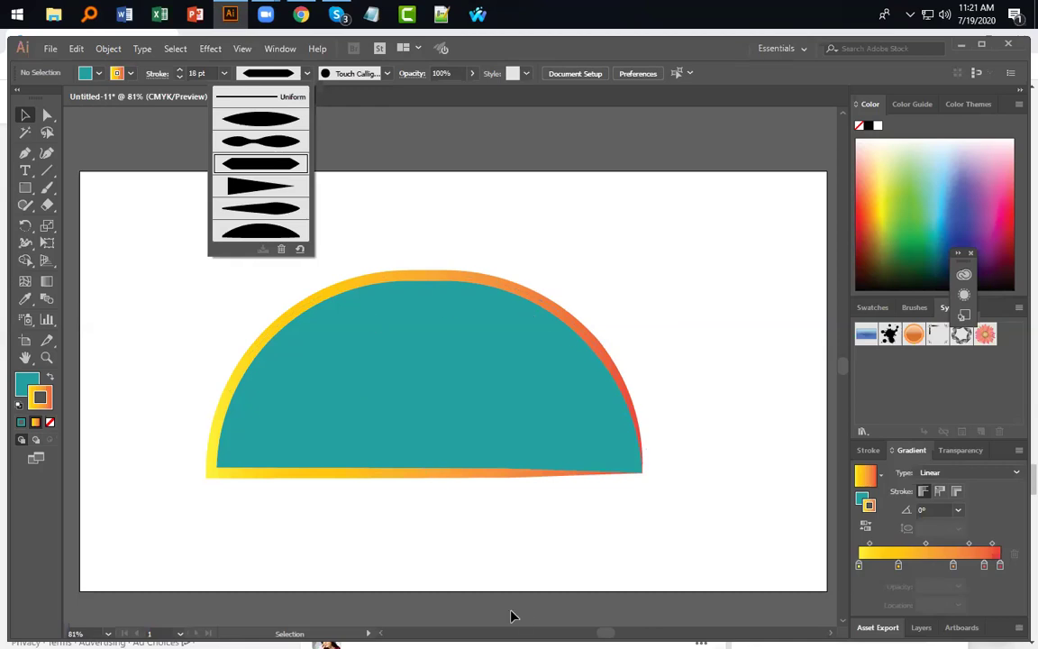
left_click(461, 553)
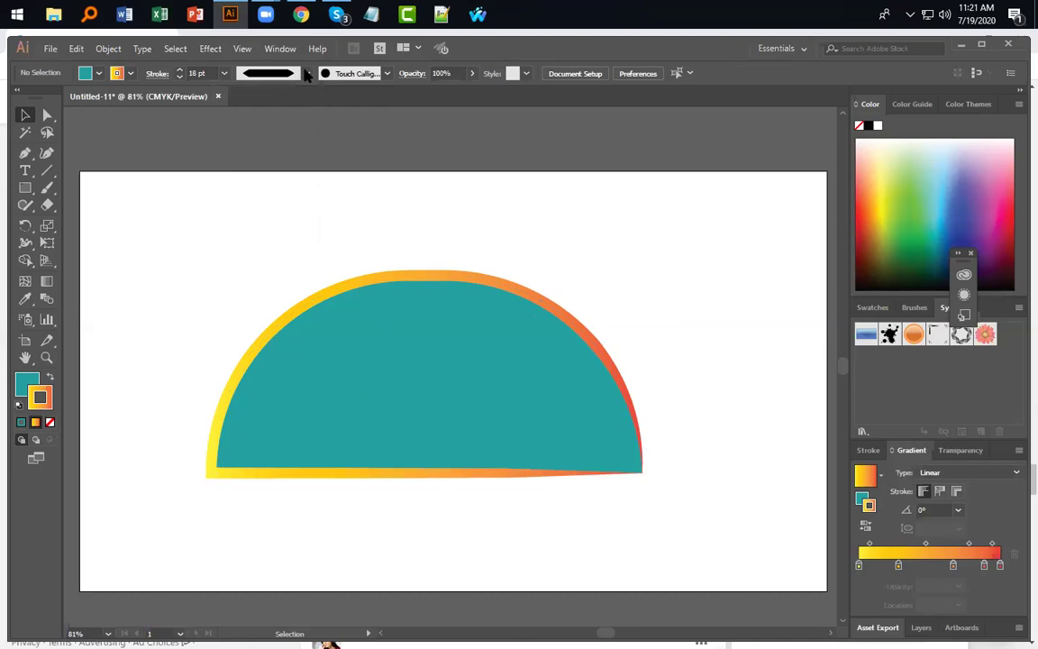
left_click(270, 71)
left_click(255, 234)
left_click(271, 69)
left_click(260, 160)
Step: Apply the half-dome width profile to the dome's stroke, and replace it with the triangular one-way taper profile
left_click(299, 374)
left_click(305, 79)
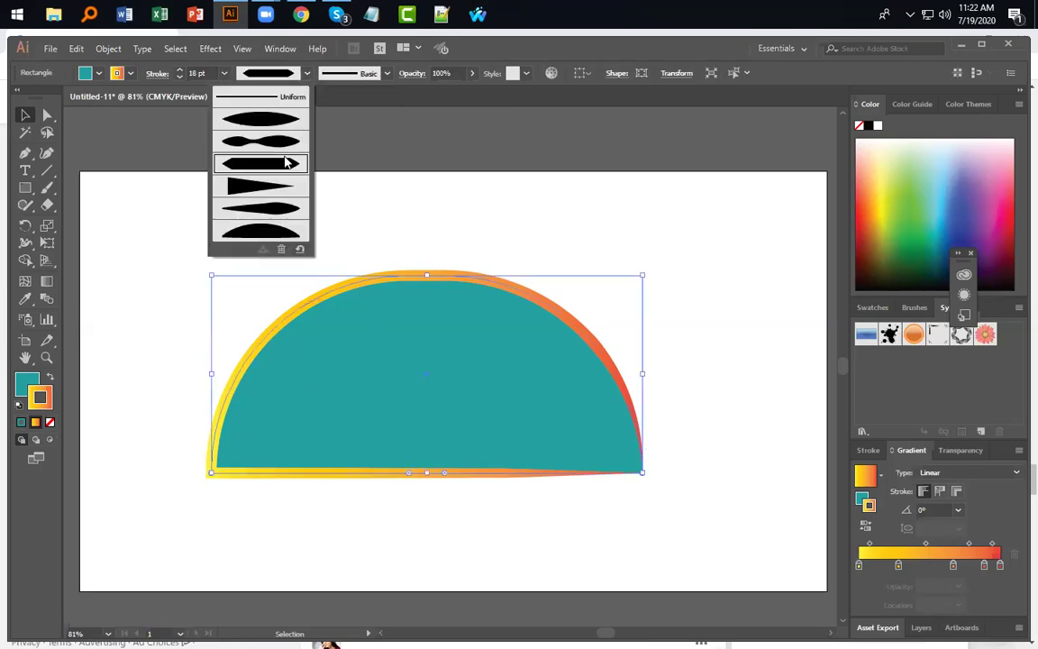
left_click(235, 210)
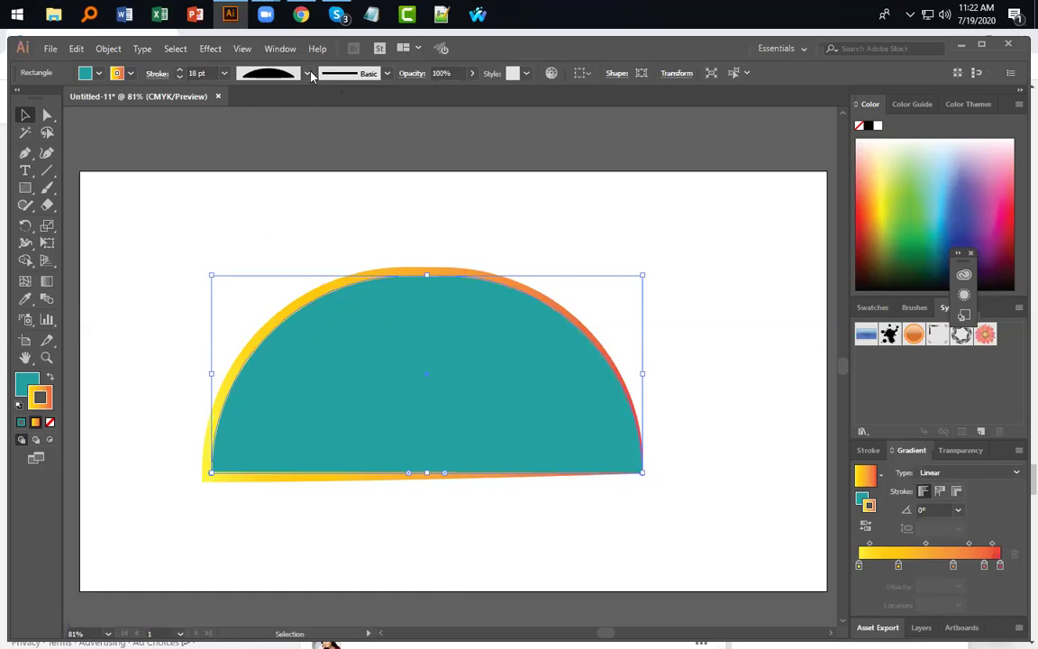
left_click(279, 72)
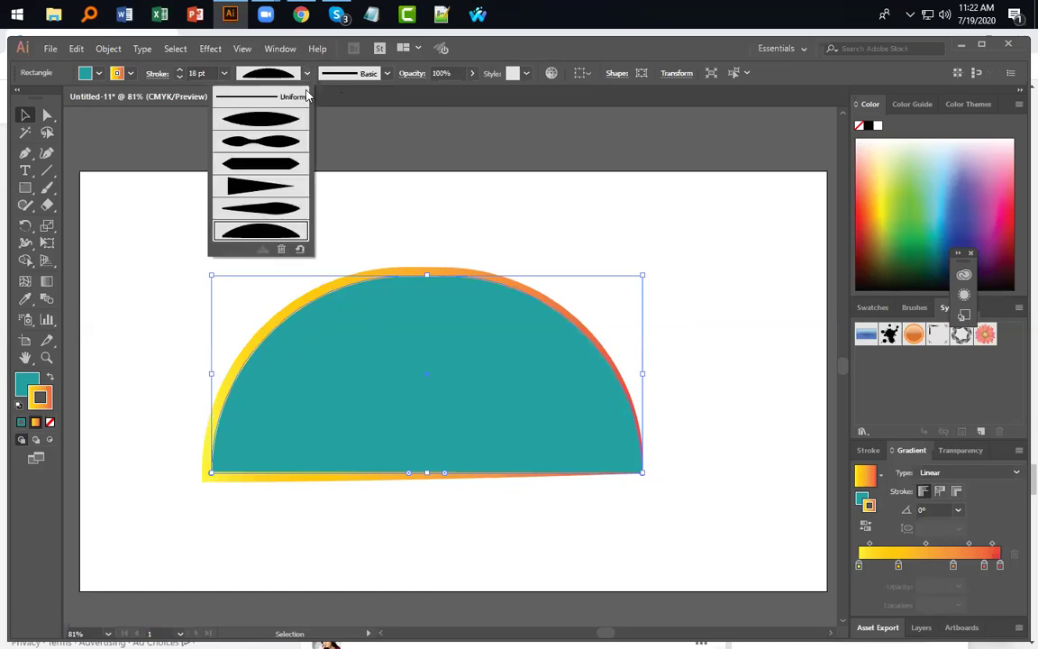
left_click(257, 187)
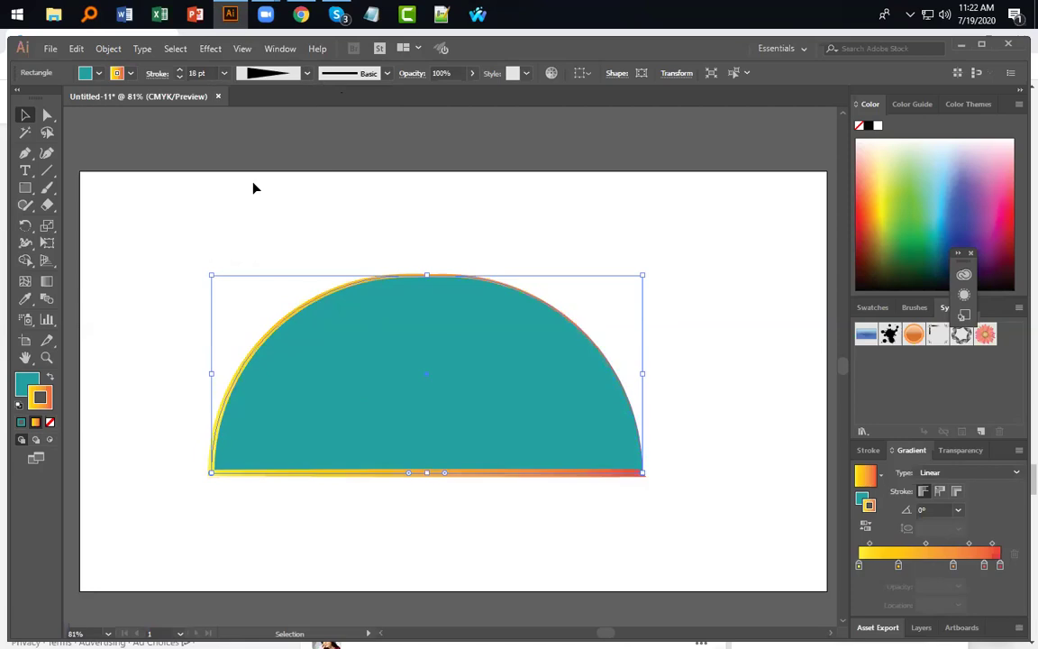
Step: Try the elliptical width profile on the dome's stroke, then replace it with the Uniform profile and deselect the shape
left_click(265, 73)
left_click(249, 109)
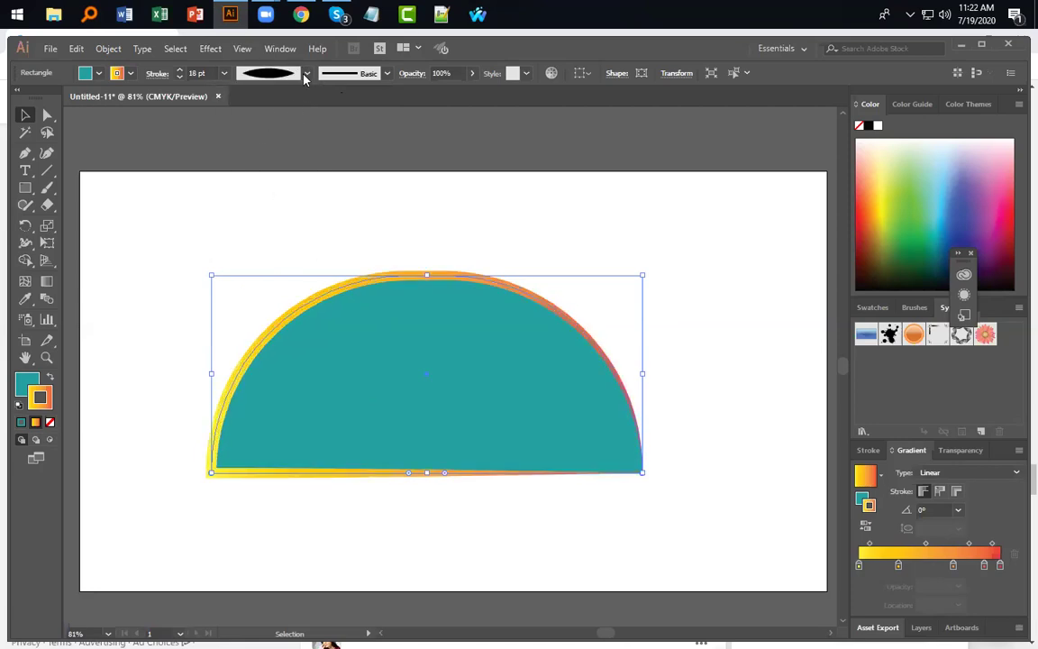
left_click(303, 74)
left_click(261, 97)
left_click(377, 501)
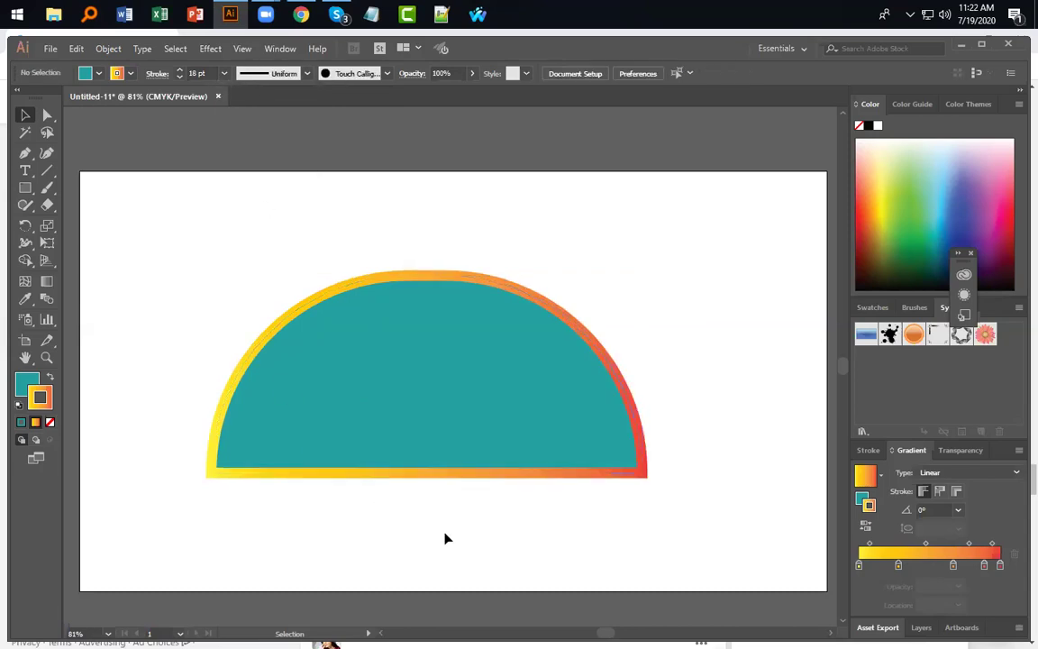
Step: Set the dome's stroke weight to 100 pt and deselect the shape
left_click(375, 449)
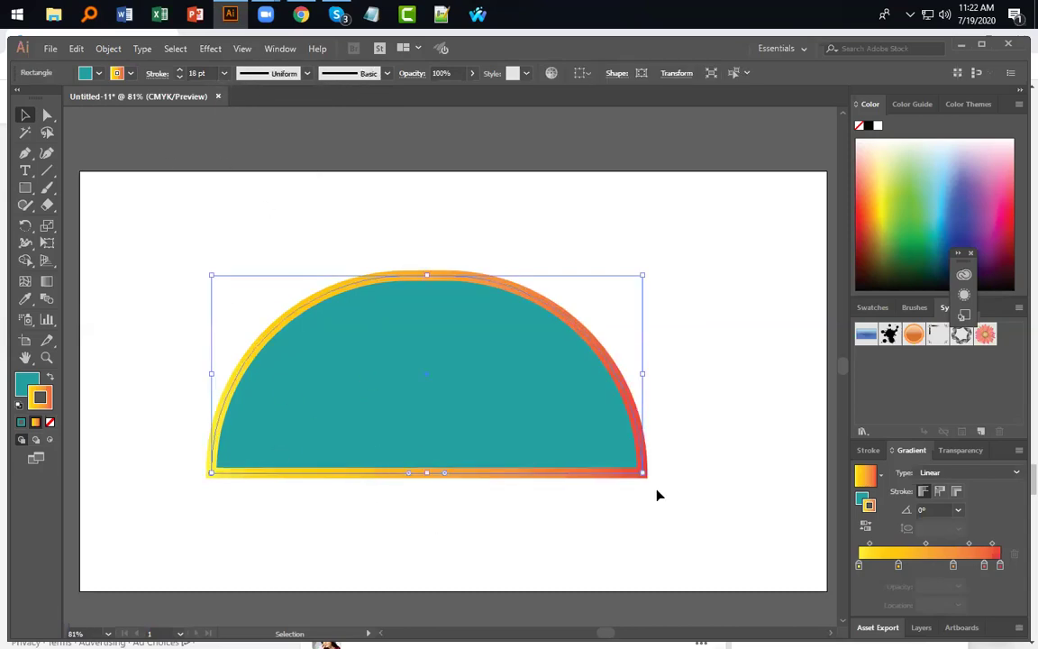
left_click(223, 73)
left_click(245, 421)
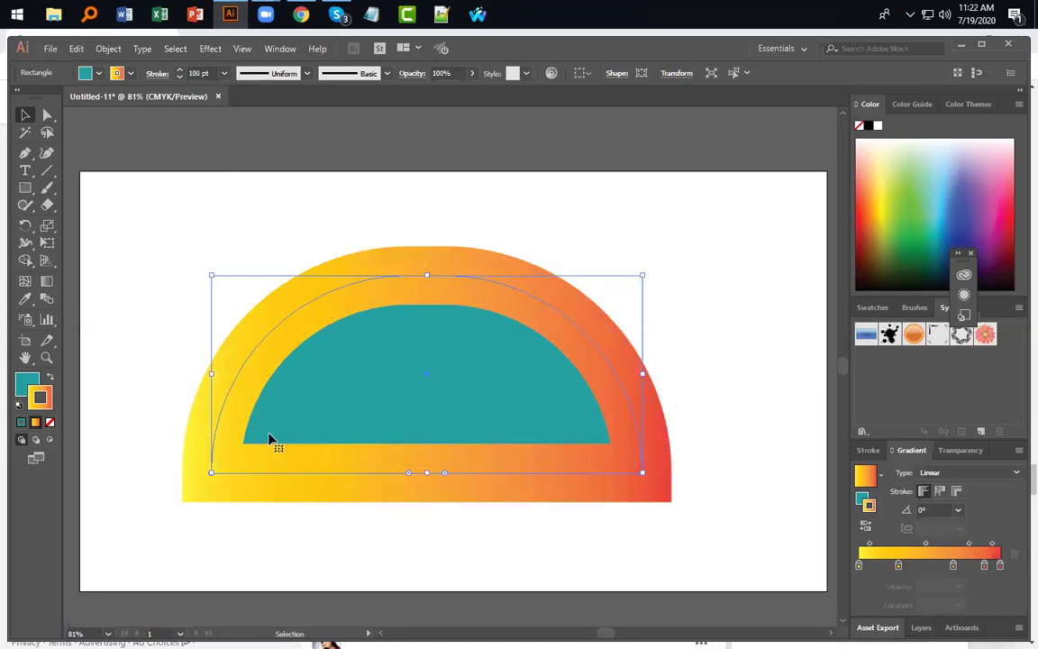
left_click(360, 557)
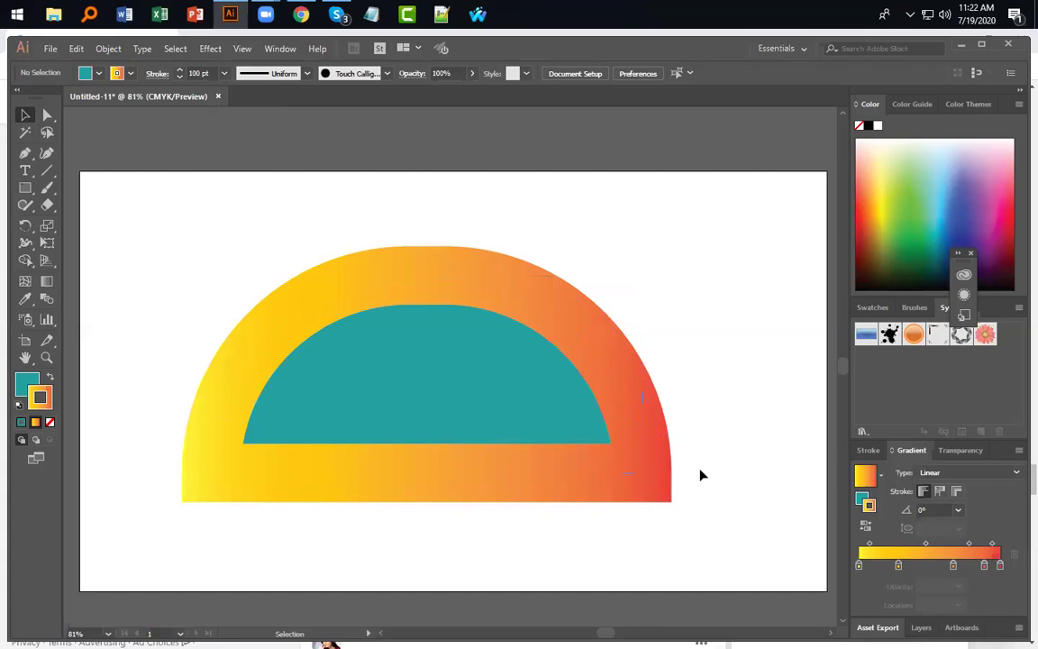
Step: Expand the dome so that its gradient stroke and teal fill become separate shapes
left_click(520, 403)
left_click_drag(277, 529, 491, 241)
left_click(108, 48)
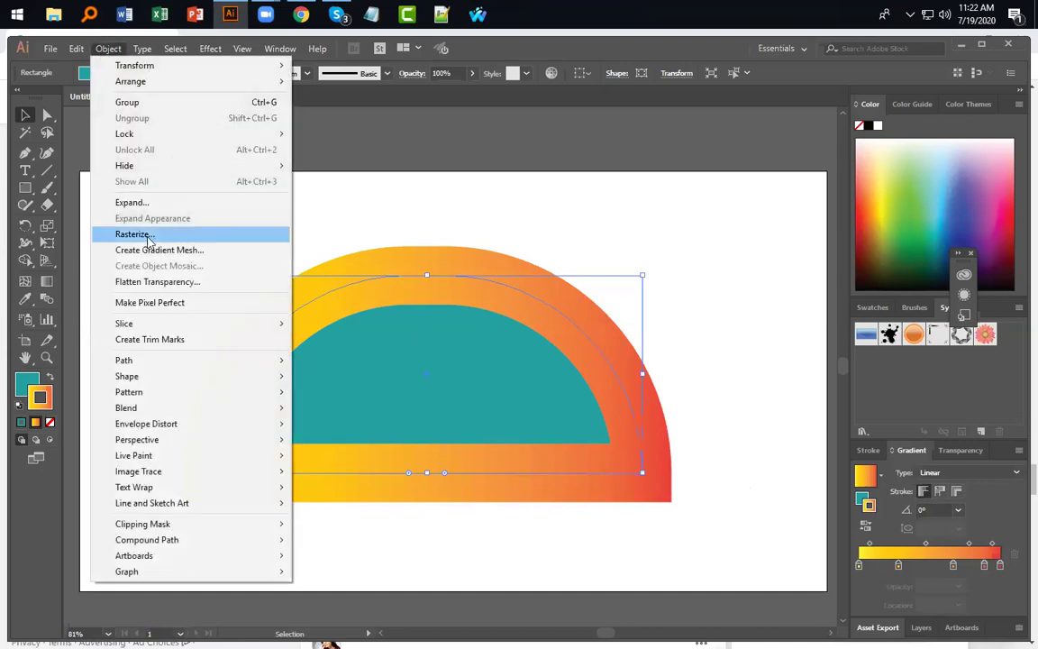
left_click(131, 201)
left_click(492, 429)
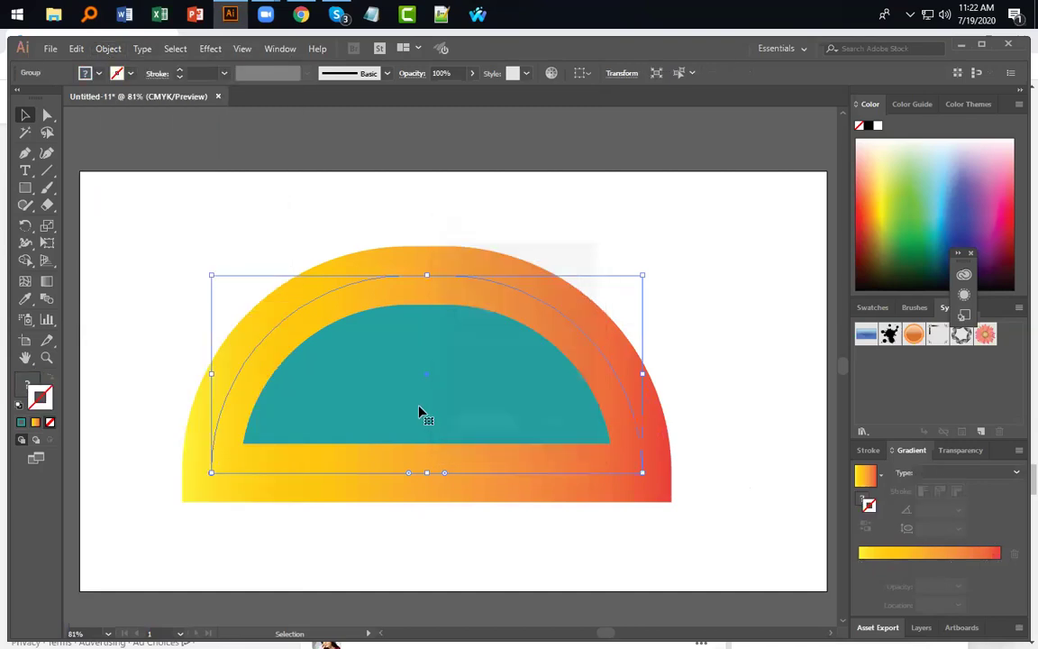
Step: Isolate the expanded group and move the teal dome out of the gradient outline toward the artboard's lower-right corner
left_click(439, 516)
double_click(401, 405)
left_click_drag(492, 444, 579, 562)
left_click_drag(747, 510, 750, 506)
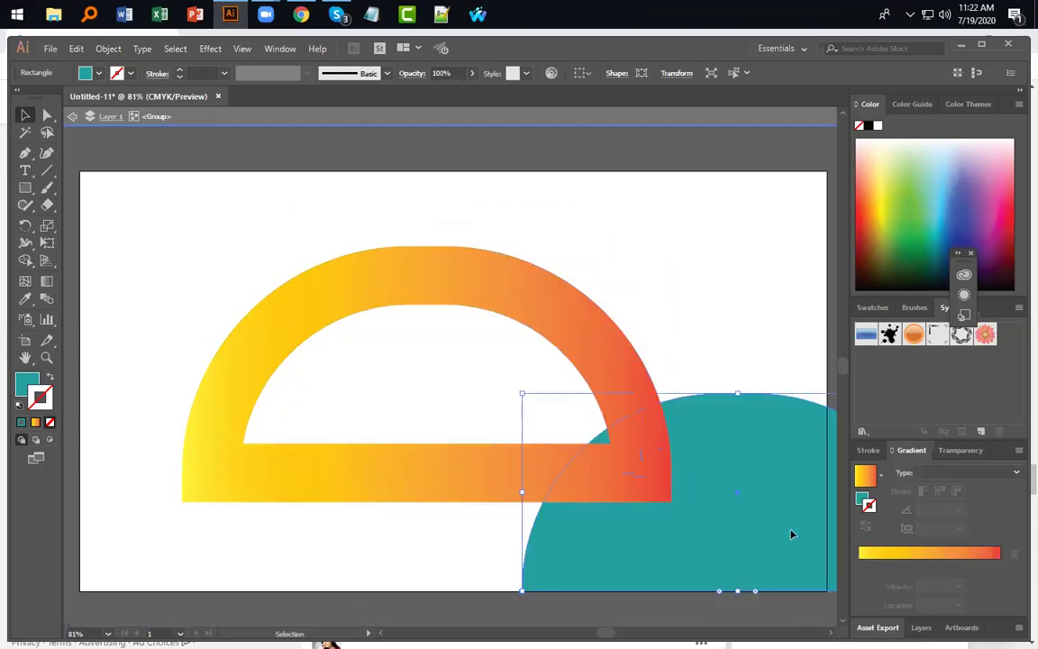
Step: Move the gradient outline toward the artboard's upper left and scale it down slightly
left_click_drag(451, 453, 382, 427)
left_click(341, 338)
left_click_drag(329, 465, 350, 430)
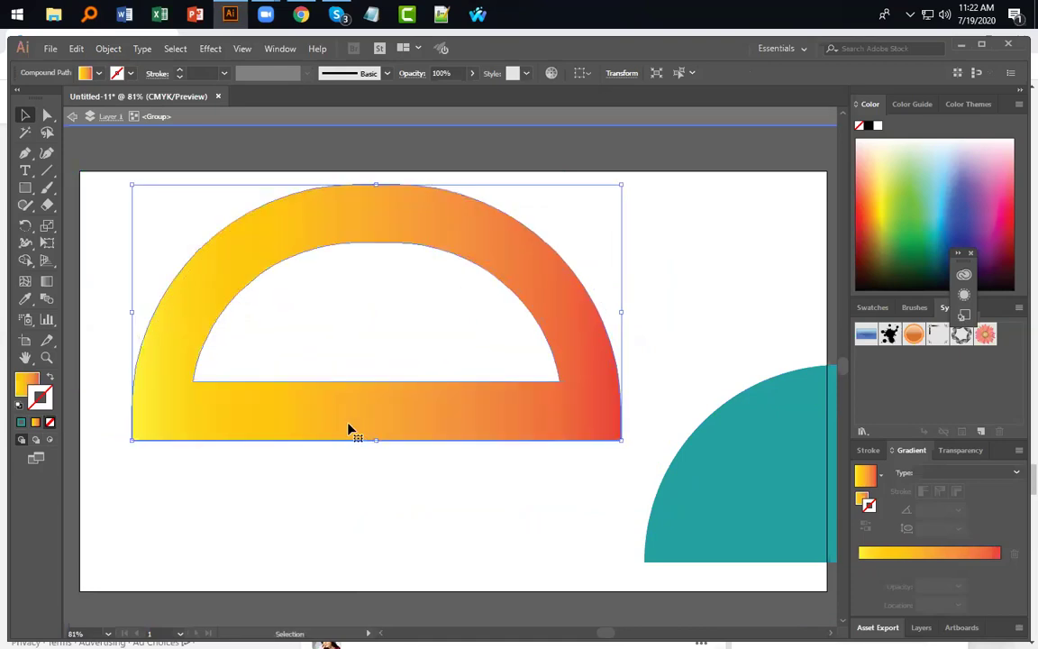
left_click_drag(132, 184, 192, 233)
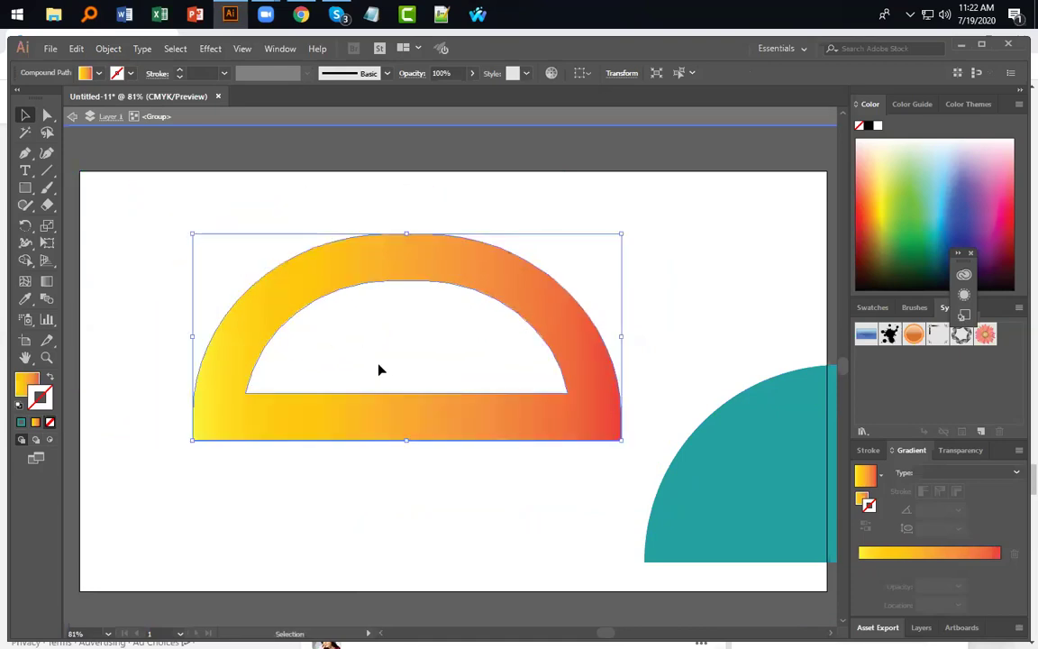
left_click(379, 369)
left_click_drag(407, 431, 337, 397)
Step: Delete the teal dome from the isolated group
left_click(661, 518)
left_click_drag(661, 518, 549, 450)
key("Delete")
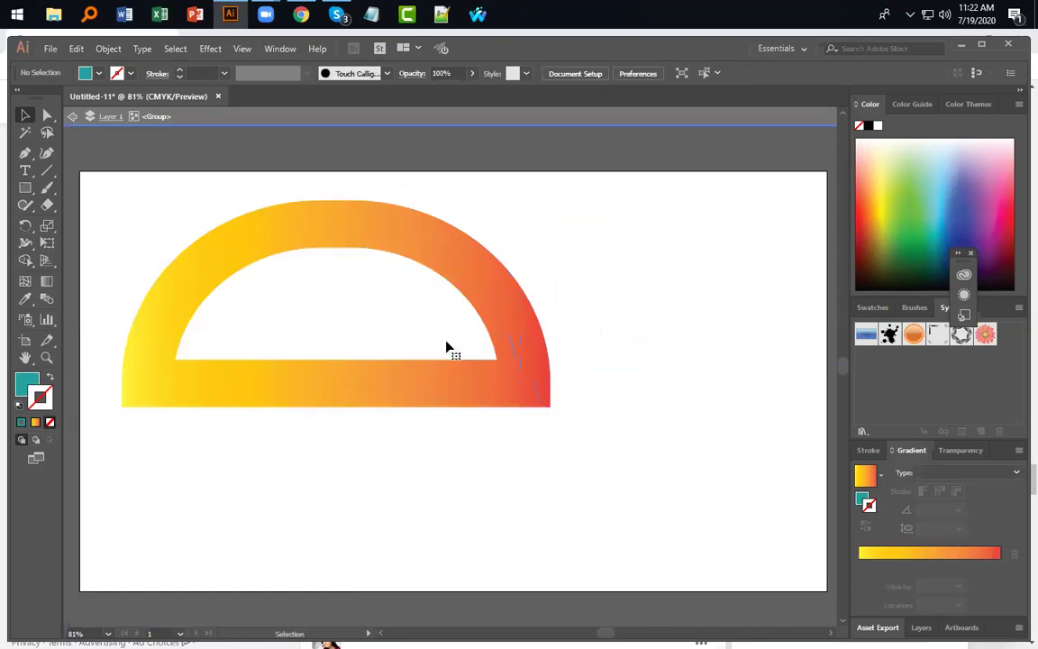
Step: Give the gradient-filled outline shape a solid stroke in the blue swatch colour
left_click(482, 383)
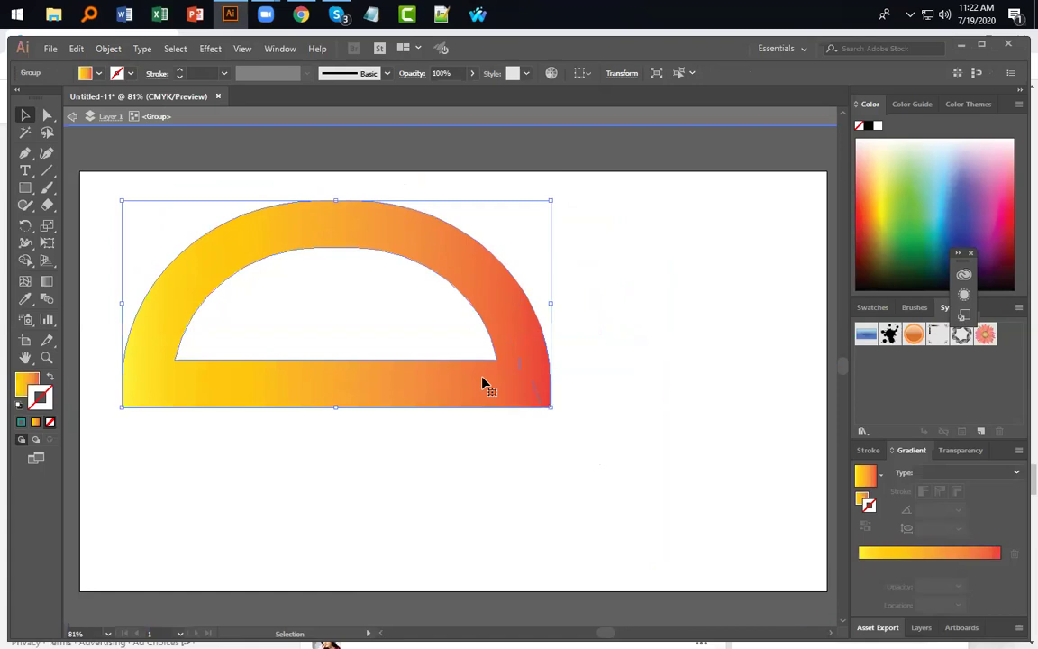
double_click(38, 399)
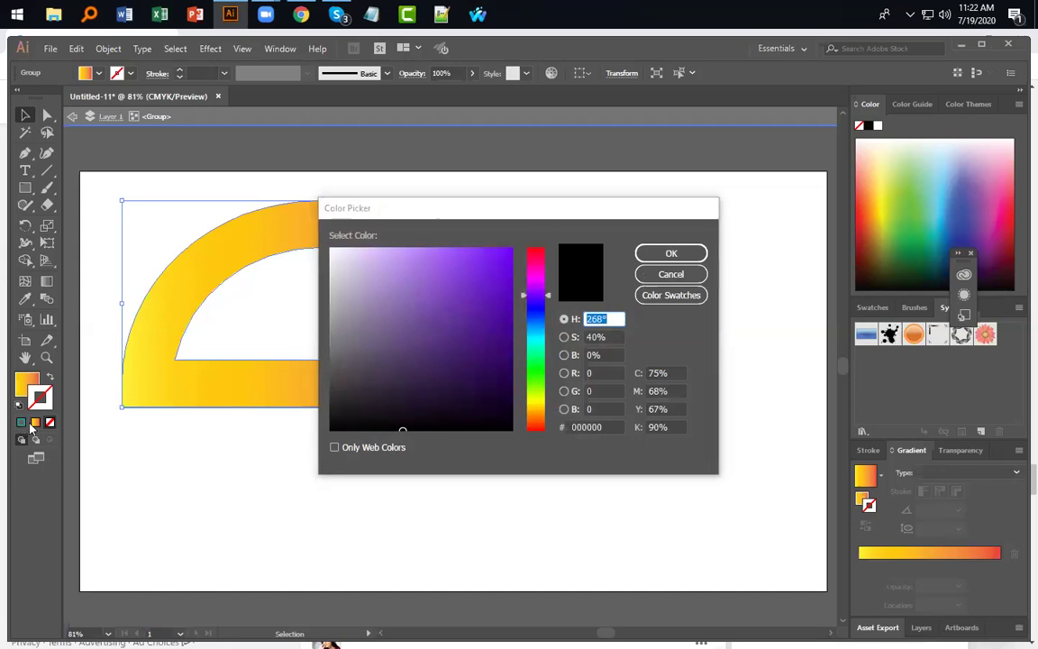
left_click(671, 254)
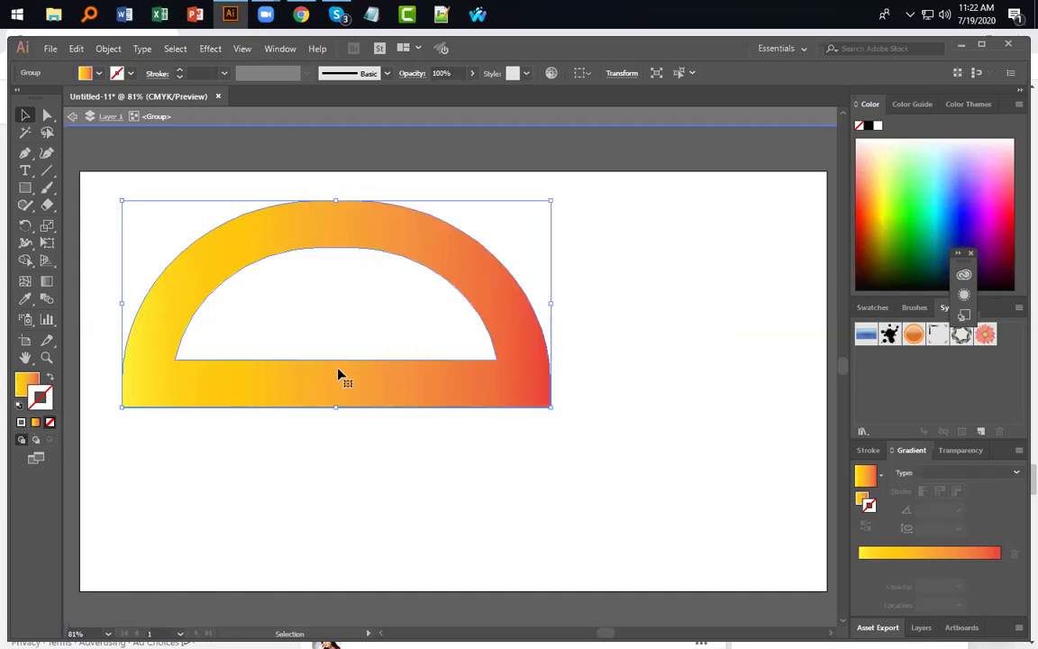
left_click(22, 422)
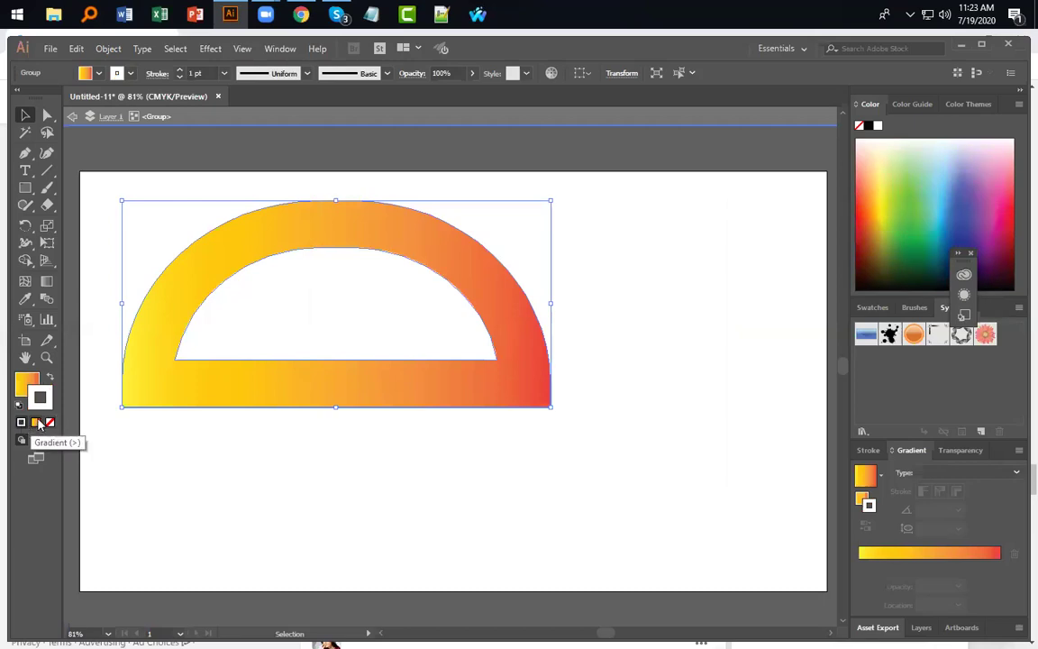
left_click(130, 73)
left_click(109, 110)
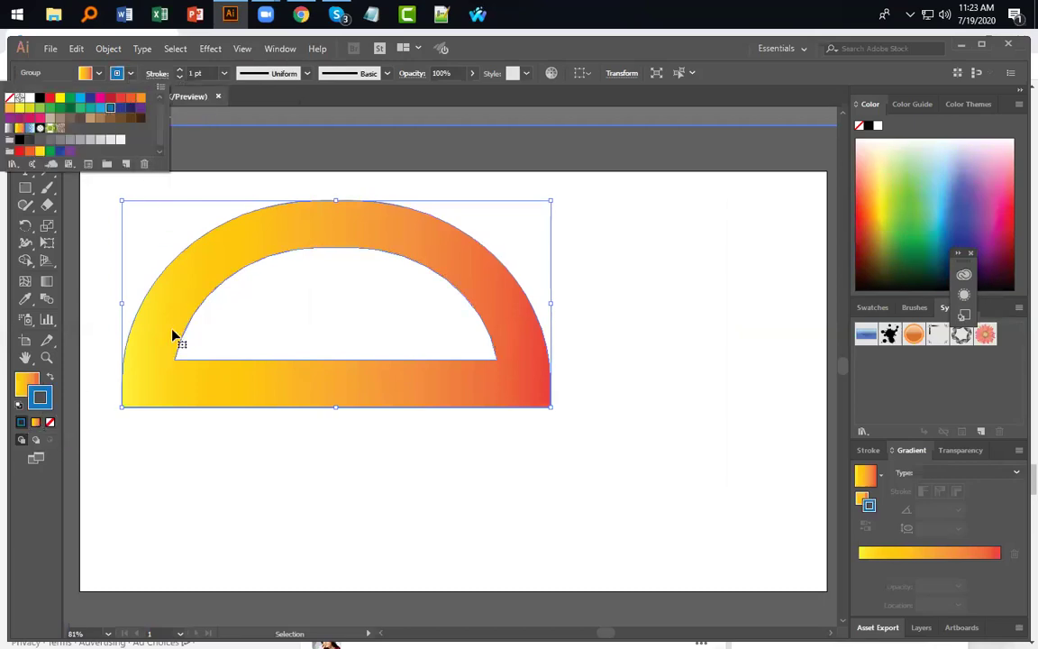
key("Escape")
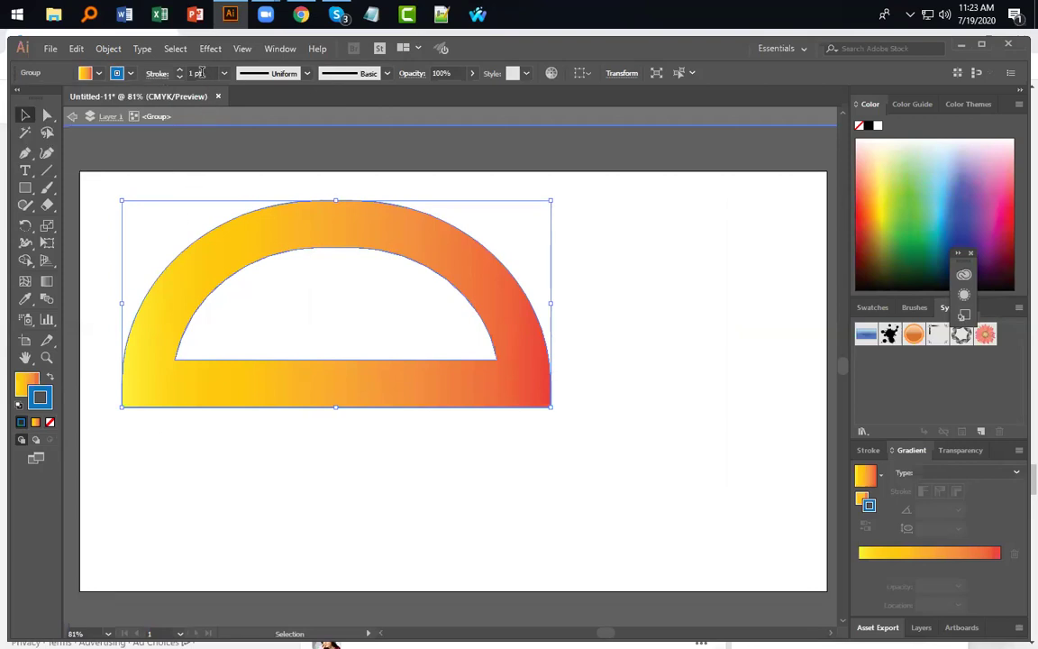
Step: Set the outline shape's blue stroke weight to 7 pt and deselect it
left_click(224, 73)
left_click(236, 215)
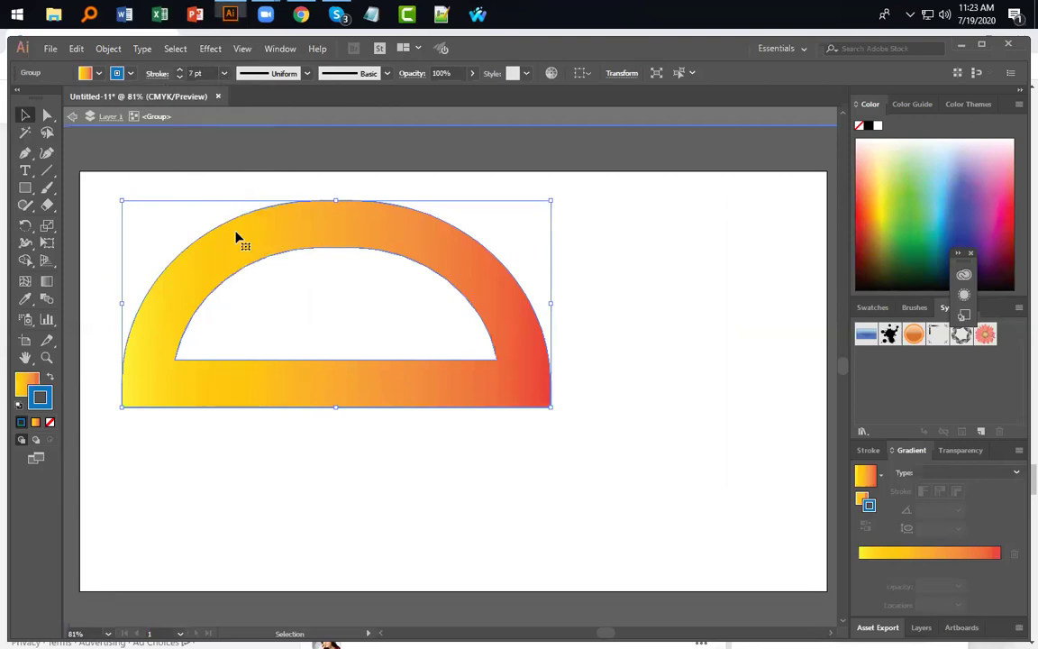
left_click(476, 562)
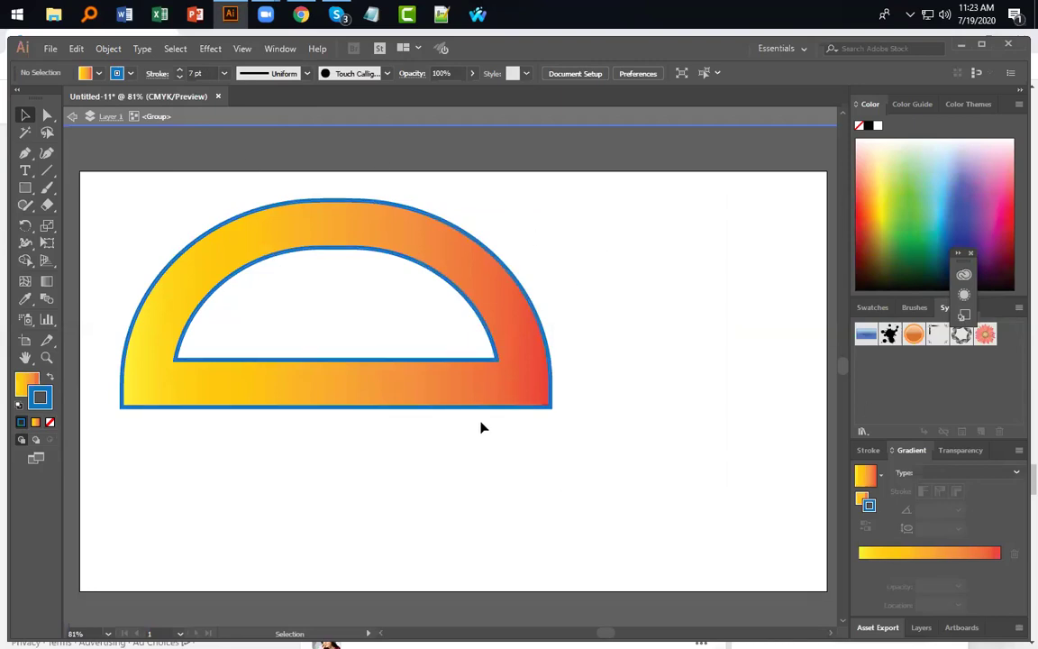
Step: Delete the gradient outline shape to leave the artboard empty
left_click(441, 385)
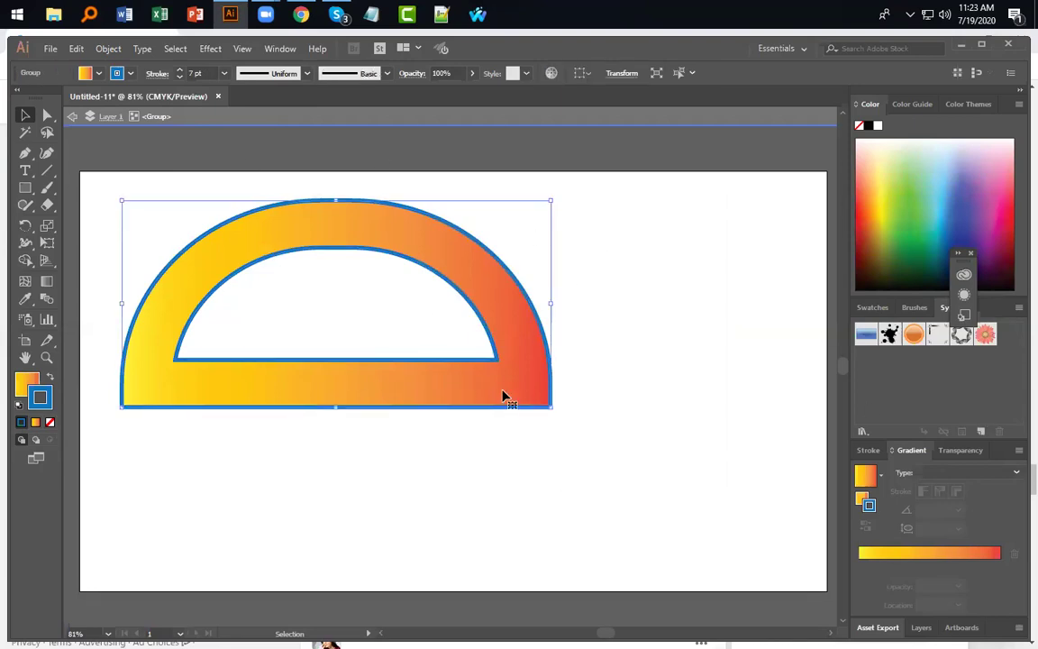
key("Delete")
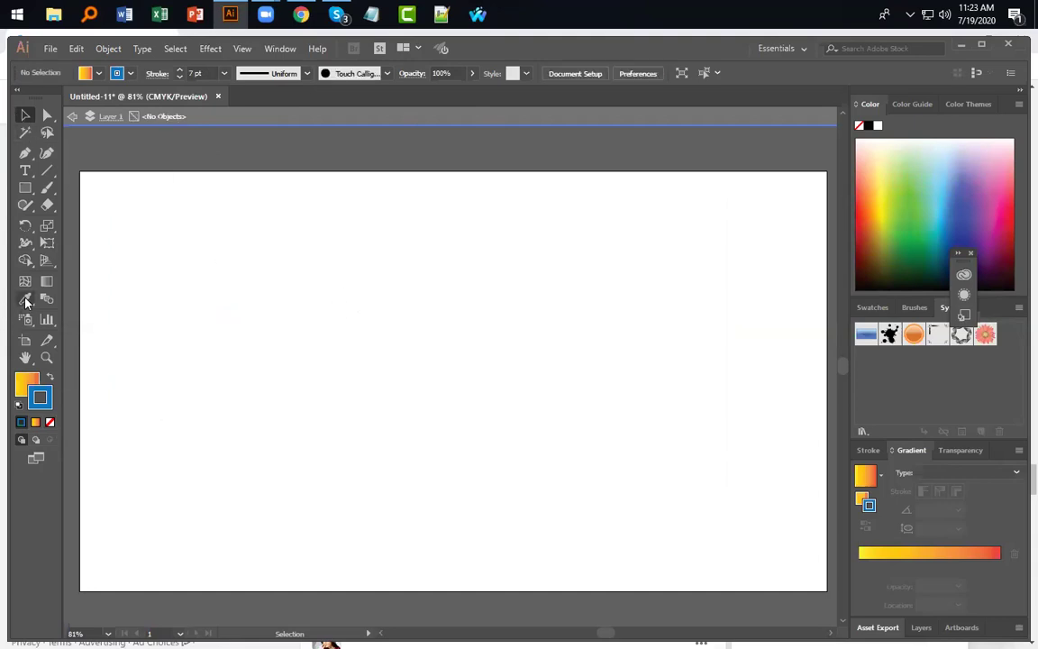
right_click(277, 312)
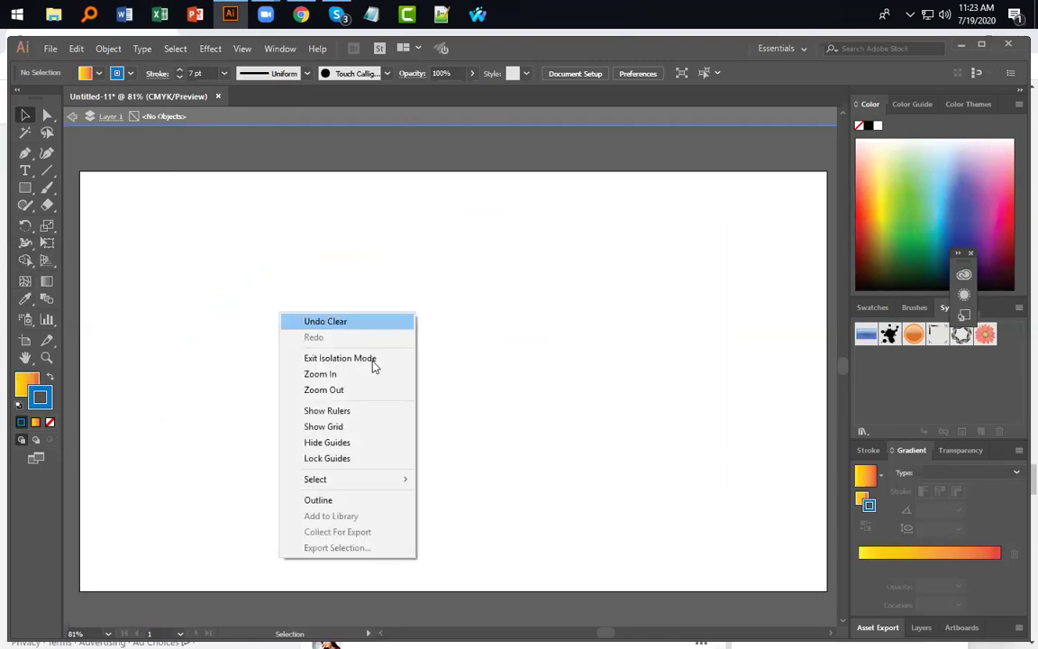
left_click(581, 389)
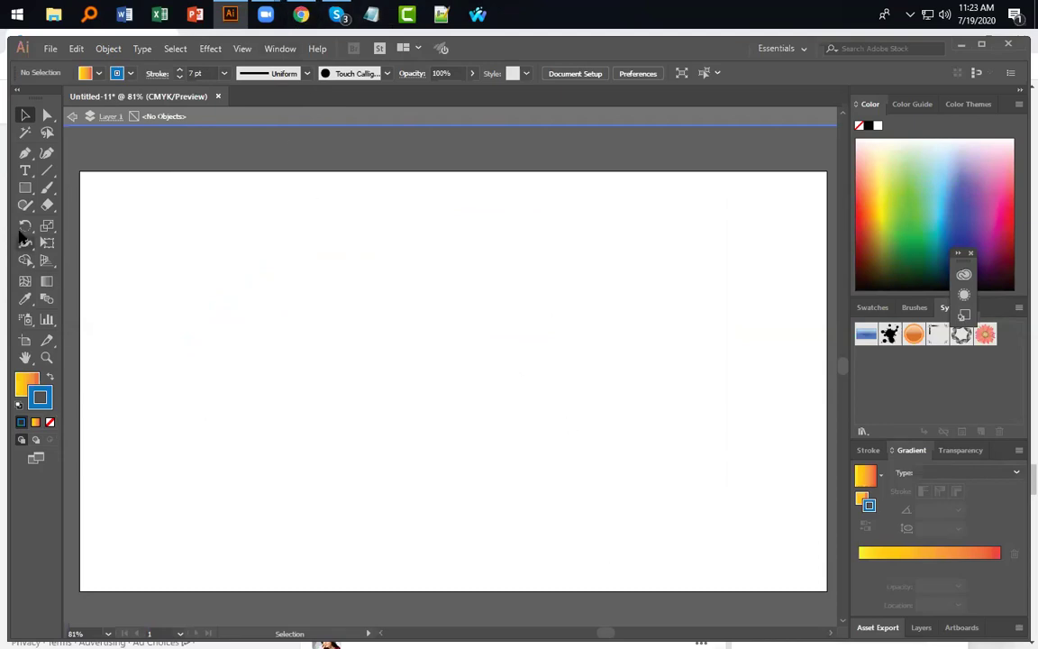
Step: Draw a rectangle about 998 × 477 px on the artboard with the yellow-to-red gradient fill and blue stroke
left_click(31, 383)
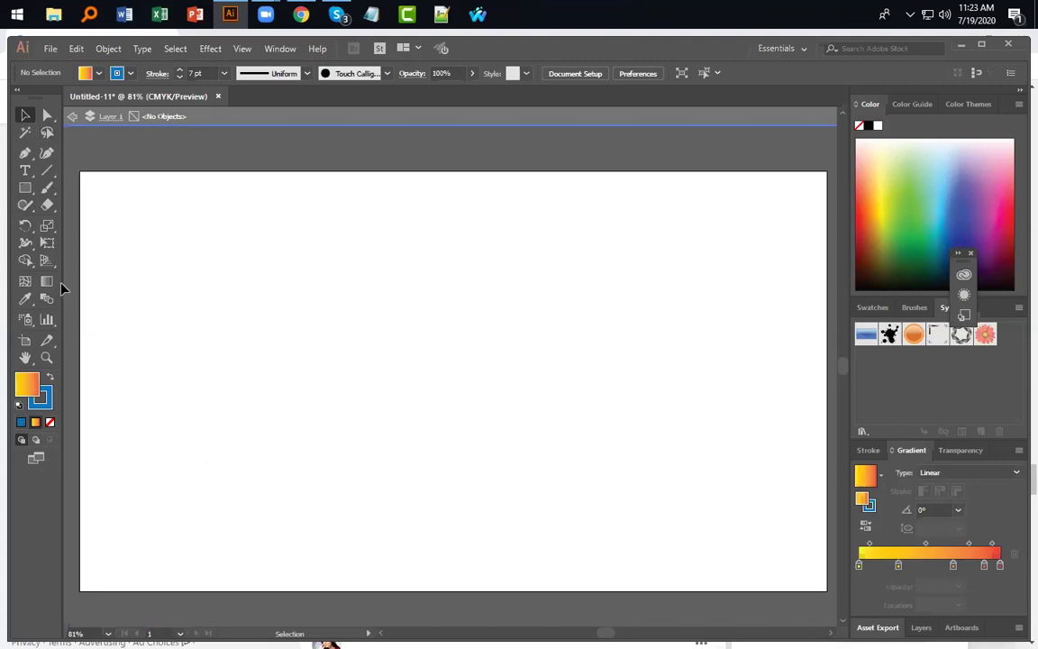
left_click(25, 188)
left_click_drag(128, 224, 712, 501)
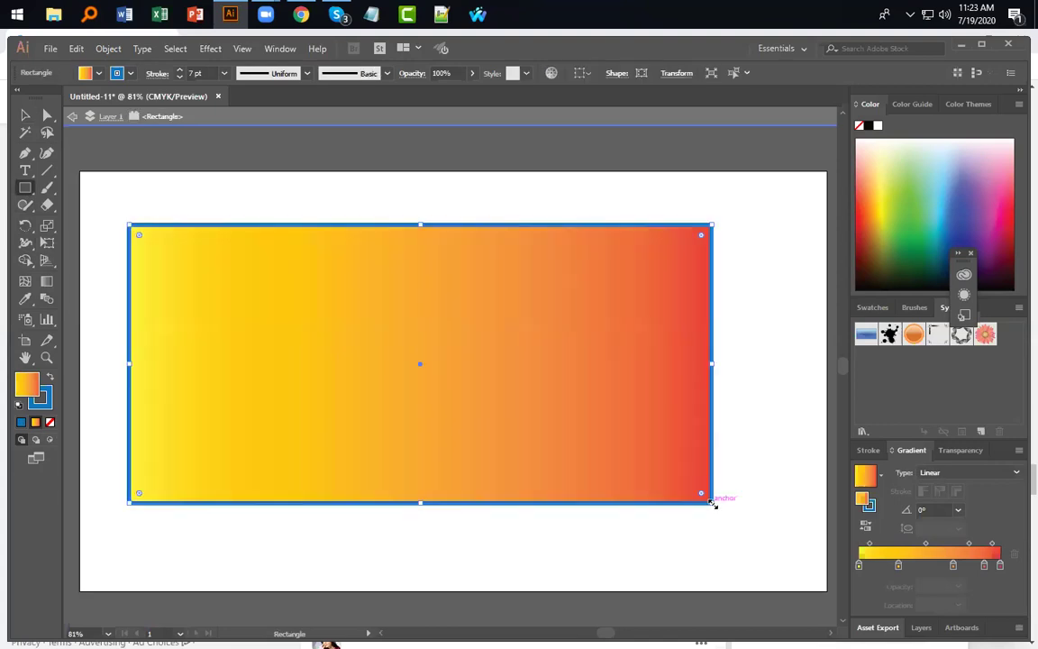
Step: Remove the rectangle's stroke, dismiss the rectangle size dialog without creating a shape, and deselect the rectangle
left_click(50, 422)
left_click(187, 521)
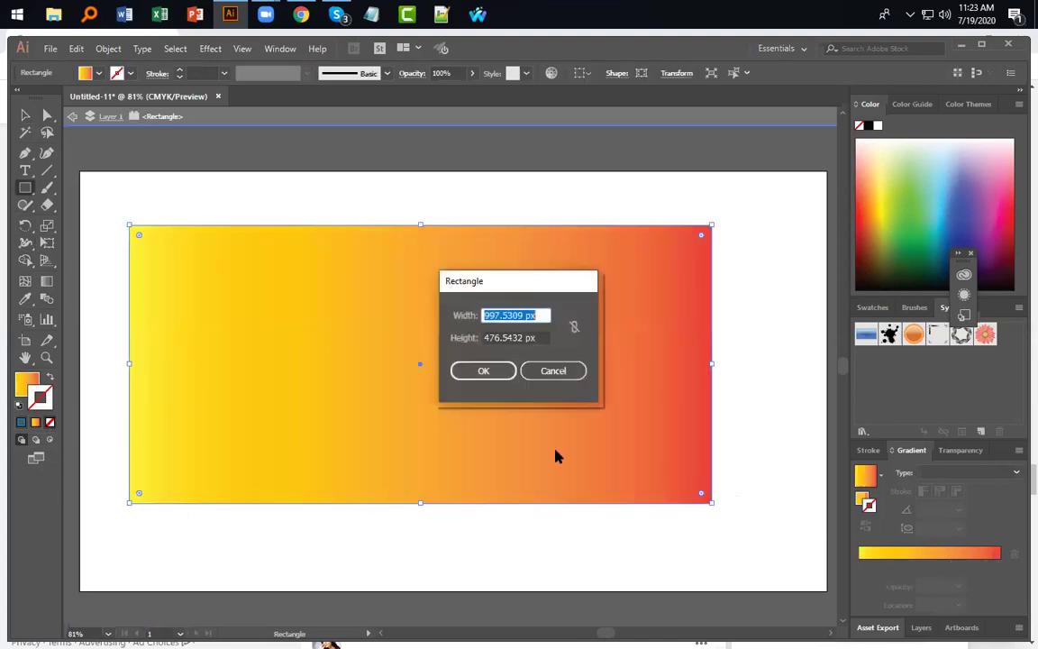
left_click(552, 368)
key("v")
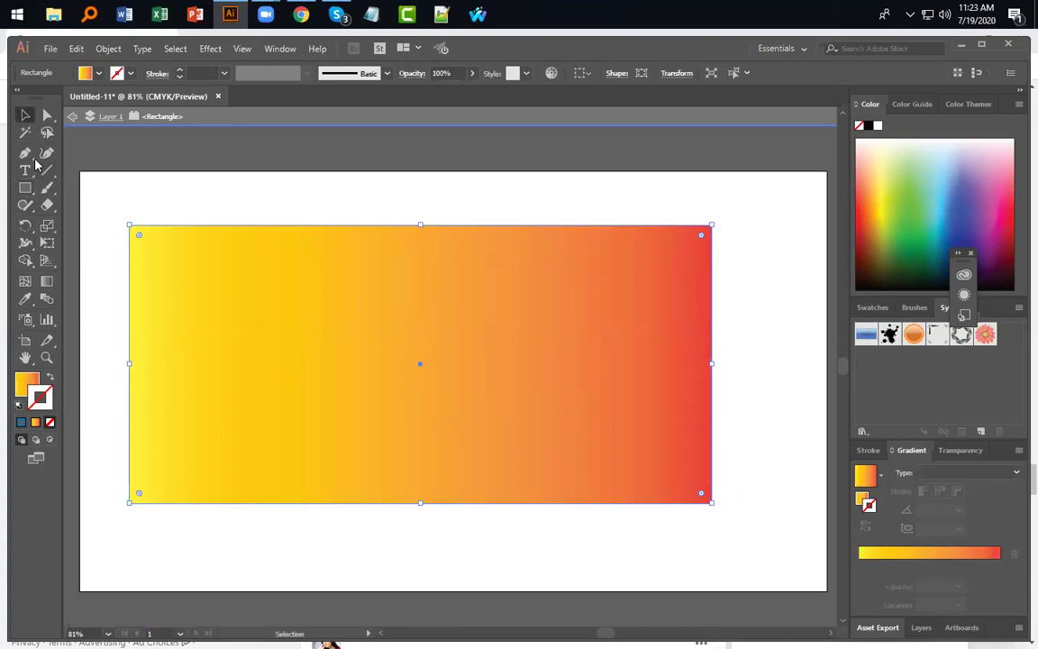
left_click(252, 534)
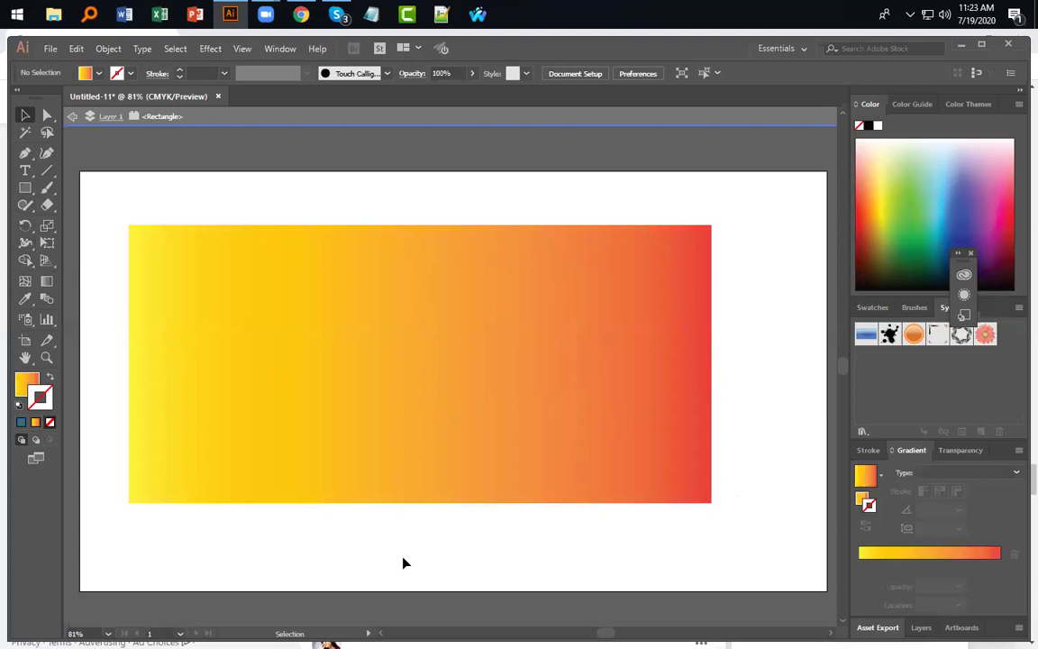
Step: Apply the solid blue colour to the rectangle's stroke at 1 pt and deselect it
left_click(22, 423)
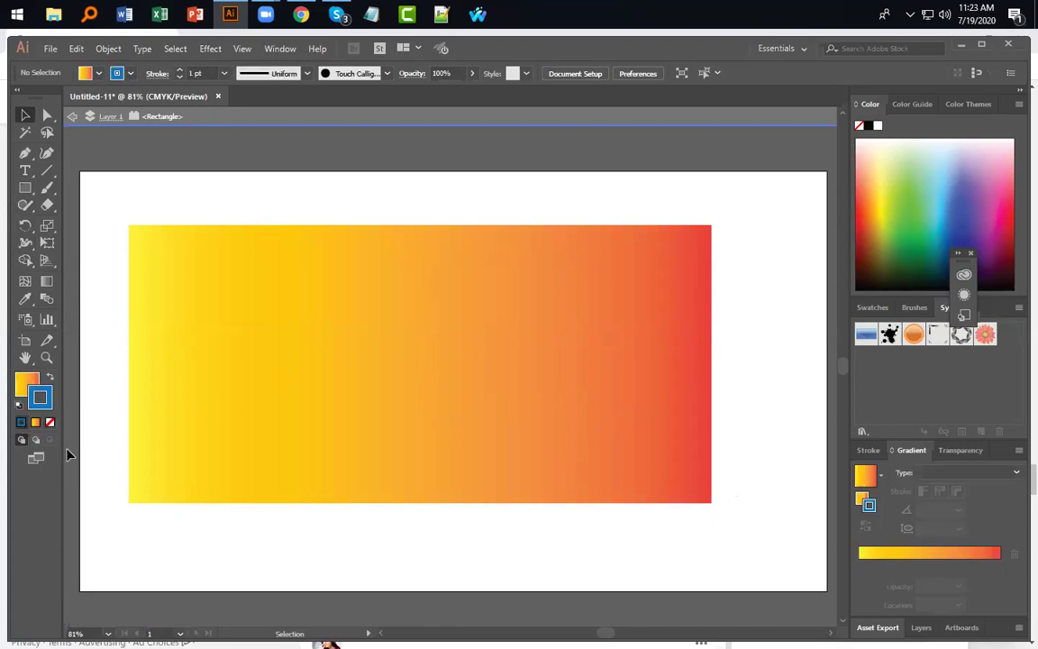
left_click(167, 478)
left_click(21, 423)
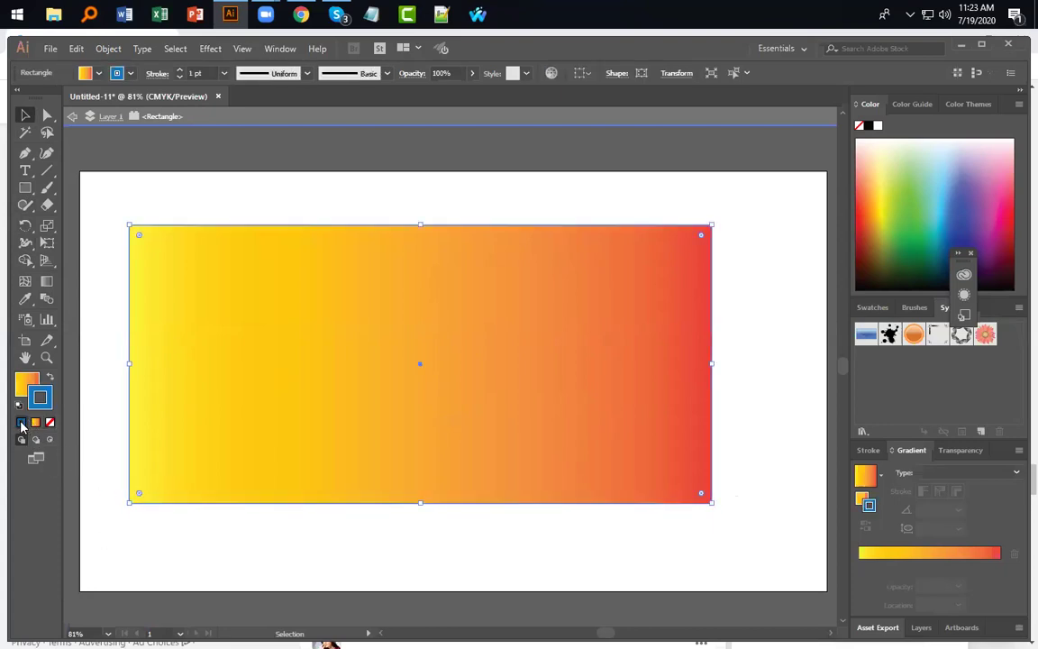
left_click(147, 549)
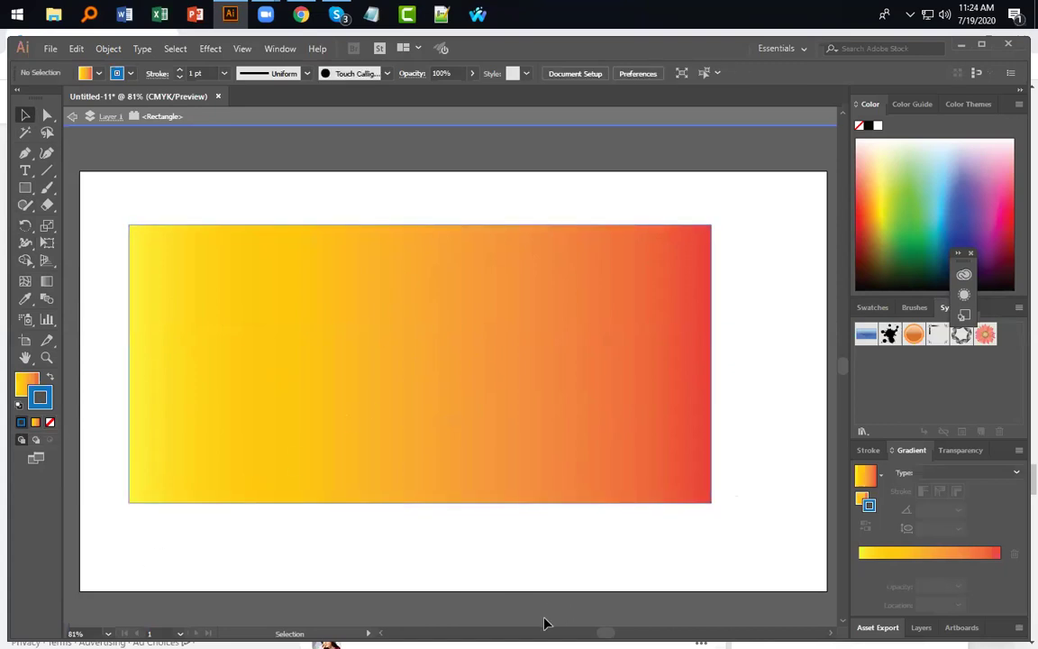
Step: Examine the blue stroke at the rectangle's upper-left corner at 400% zoom
key("ctrl+equal")
key("ctrl+equal")
key("ctrl+equal")
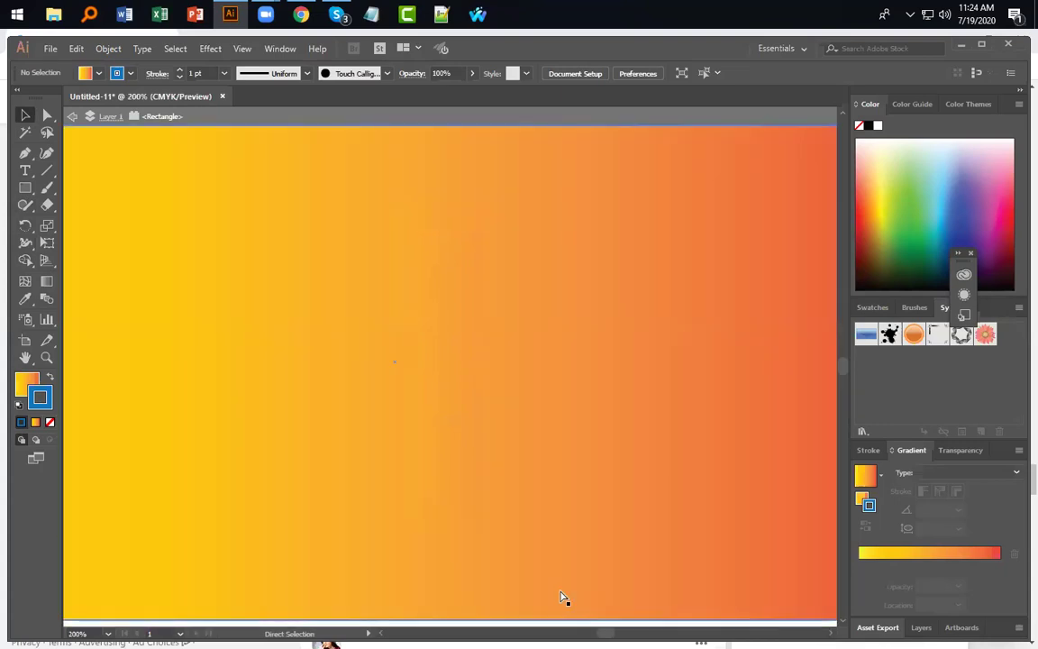
scroll(382, 394, "up", 5)
scroll(381, 394, "left", 5)
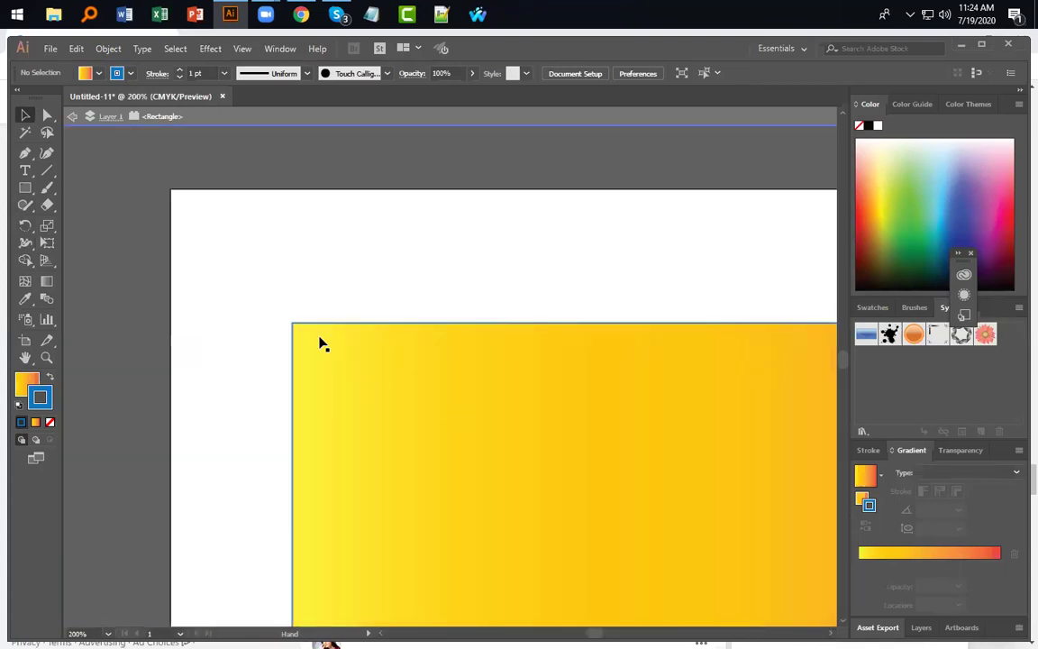
left_click_drag(299, 325, 357, 377)
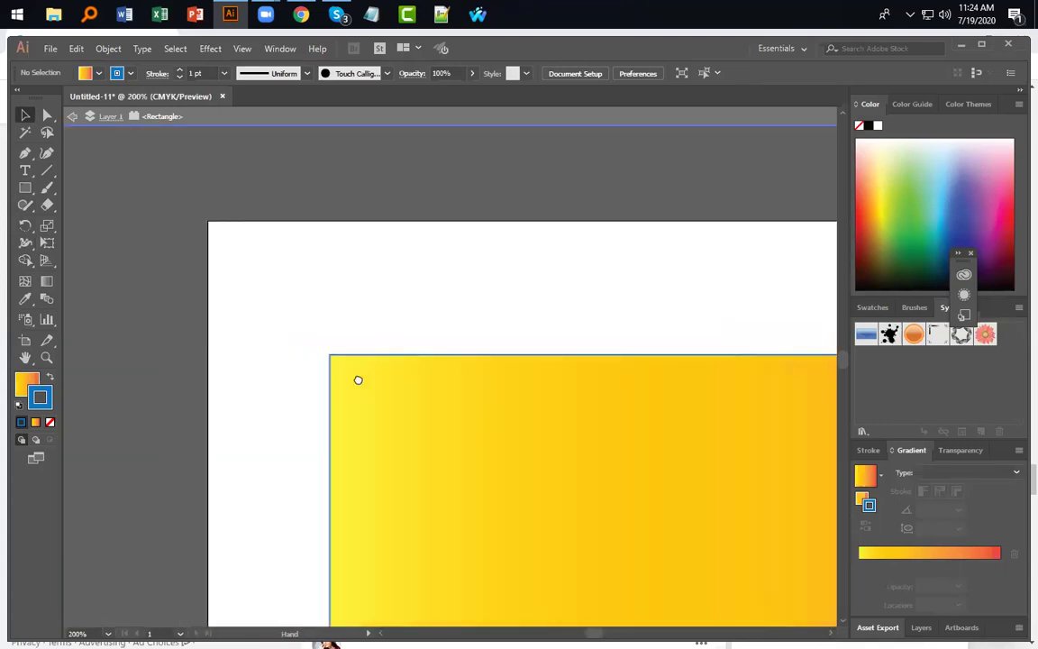
key("ctrl+equal")
key("ctrl+equal")
key("ctrl+equal")
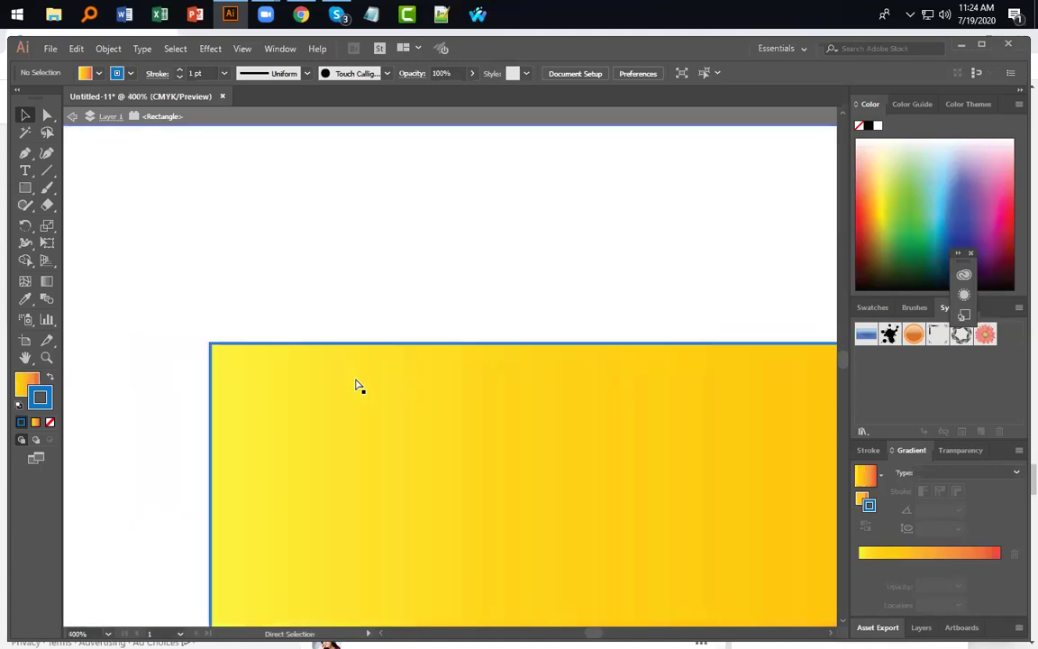
Step: Examine the blue stroke along the rectangle's upper edge and upper-left corner at about 3110% zoom
scroll(243, 450, "down", 2)
scroll(244, 450, "left", 3)
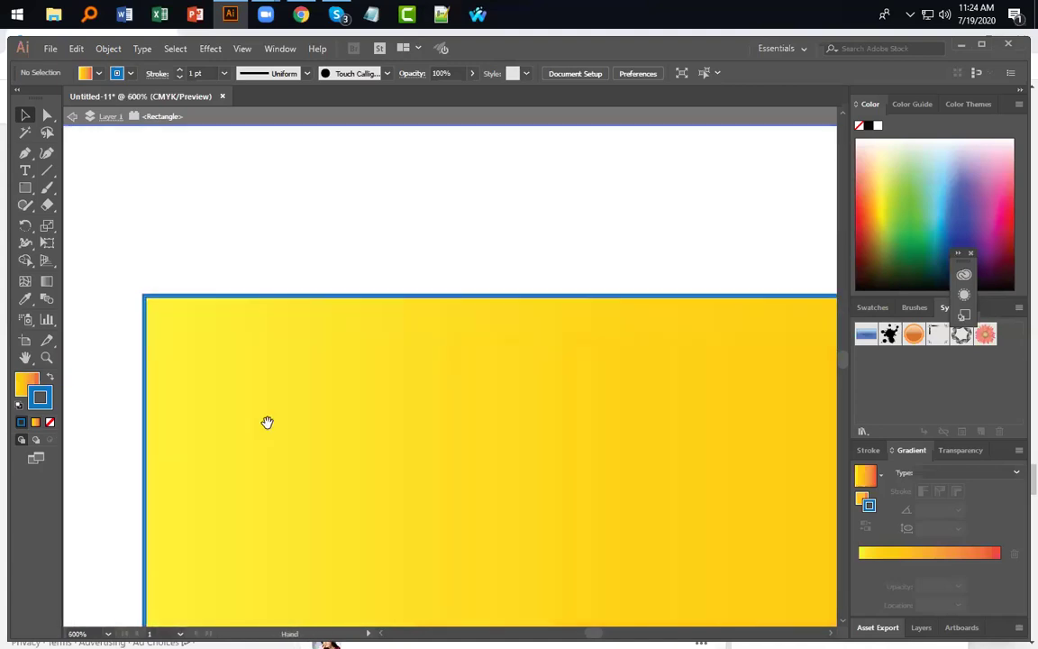
scroll(271, 429, "down", 1)
scroll(271, 429, "right", 2)
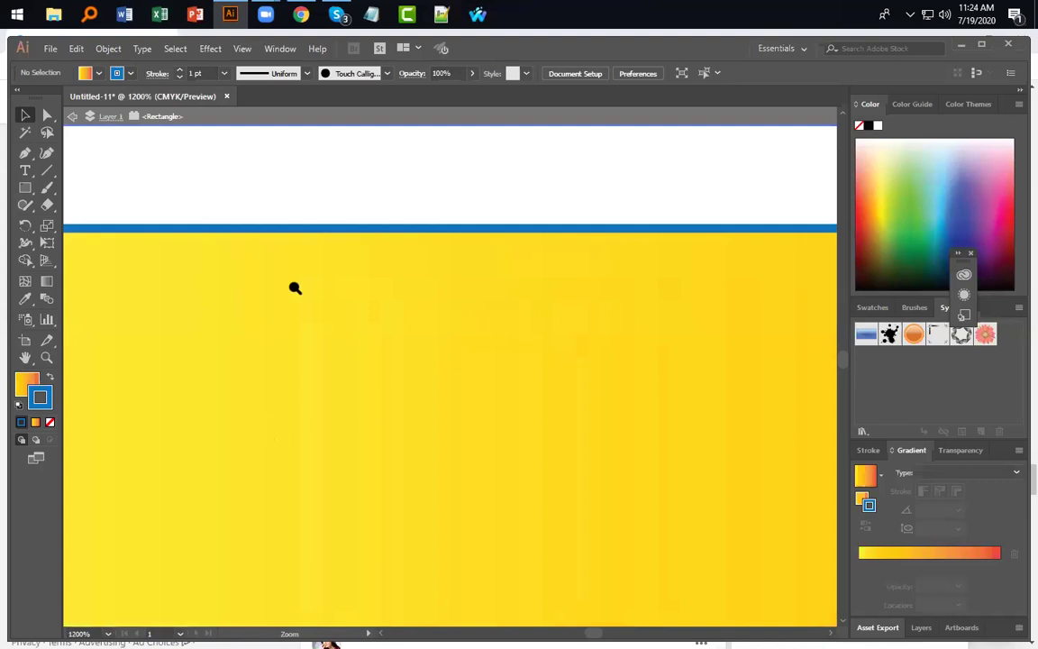
left_click_drag(181, 225, 375, 295)
scroll(300, 371, "up", 2)
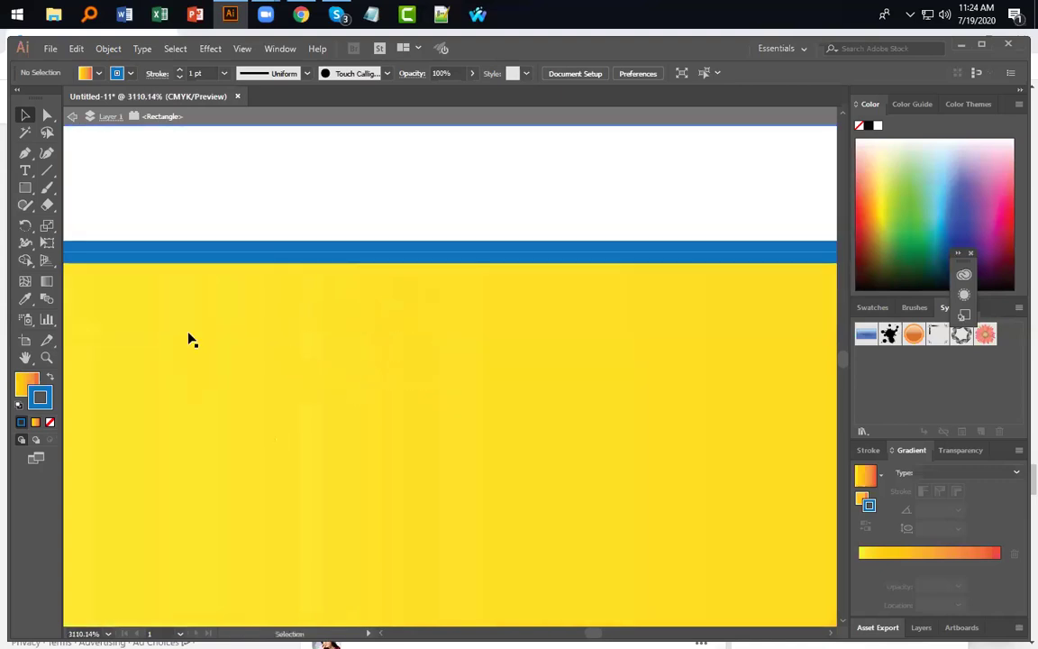
scroll(288, 374, "up", 2)
key("space")
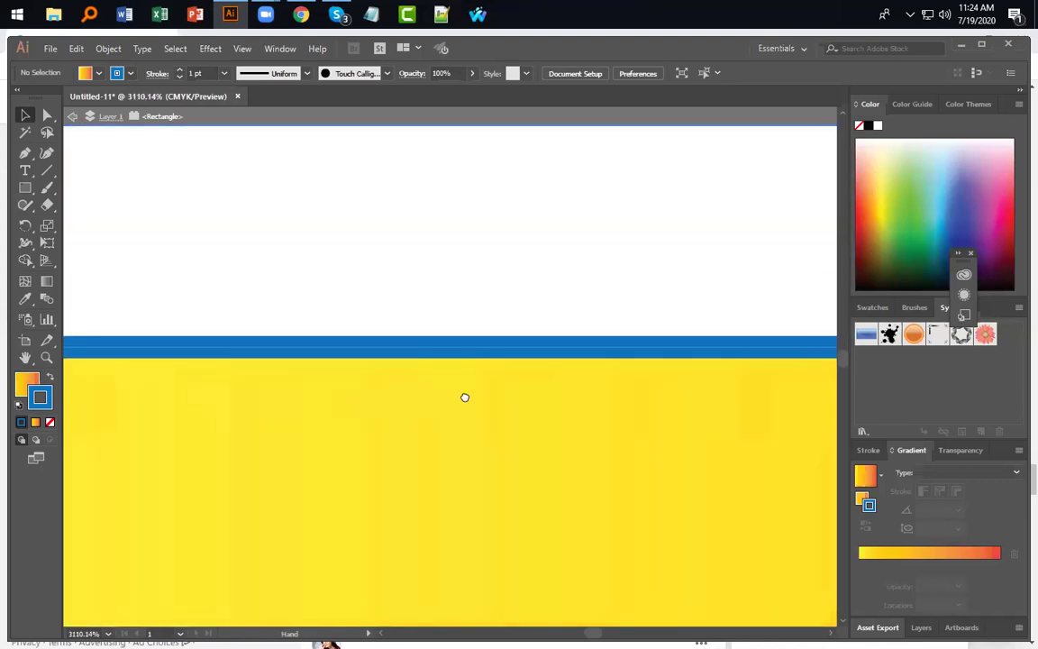
left_click_drag(464, 397, 644, 454)
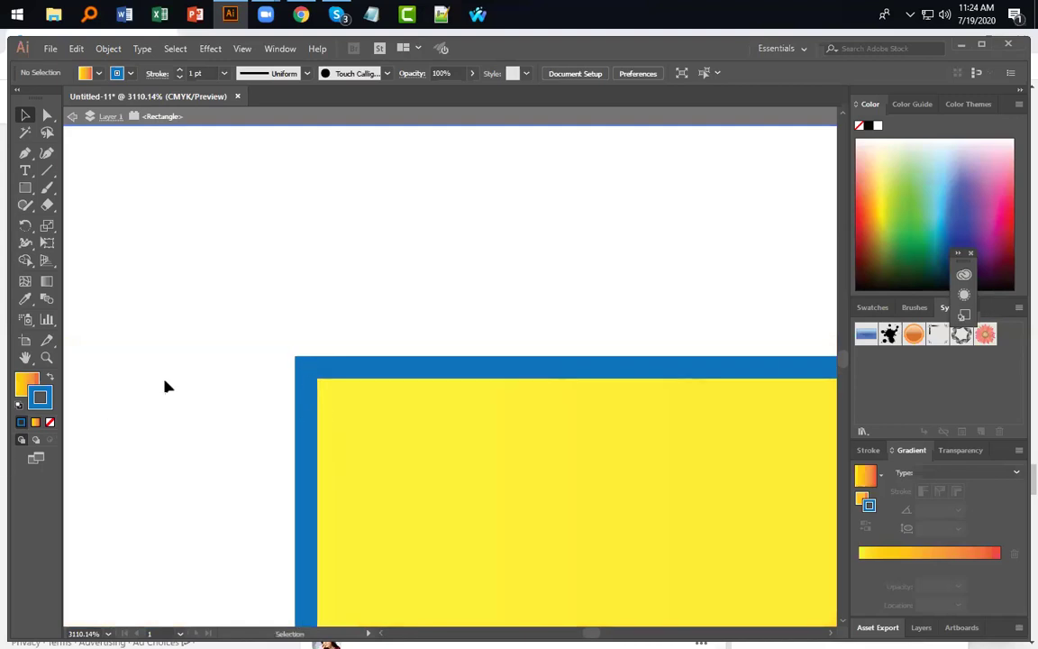
Step: Round all four corners of the rectangle equally, trying a large radius before settling on a small one
left_click(319, 388)
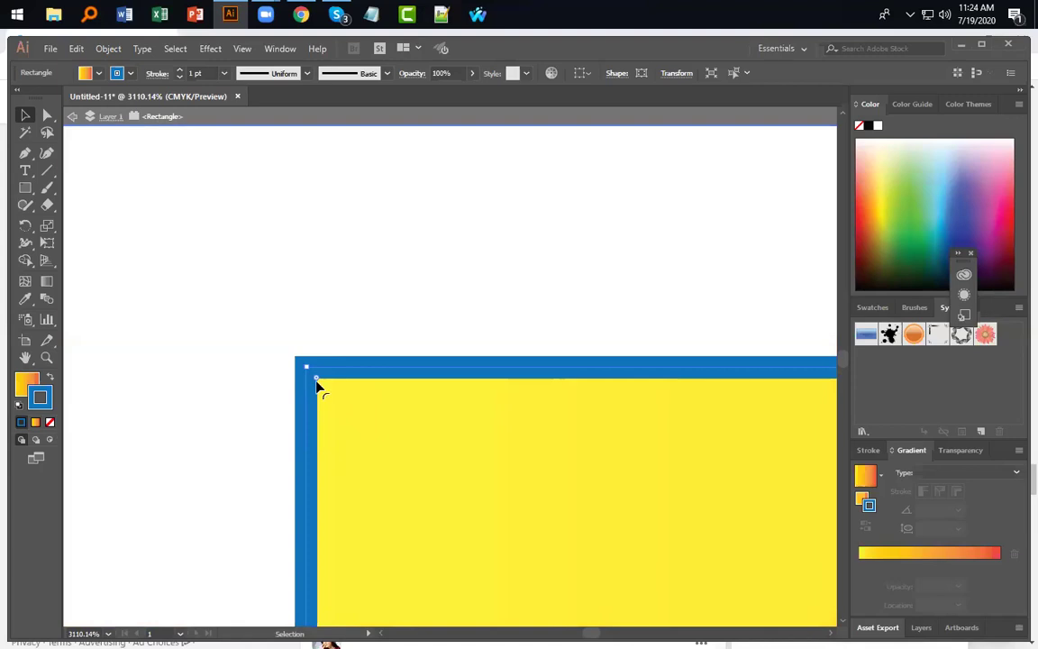
left_click_drag(317, 382, 711, 621)
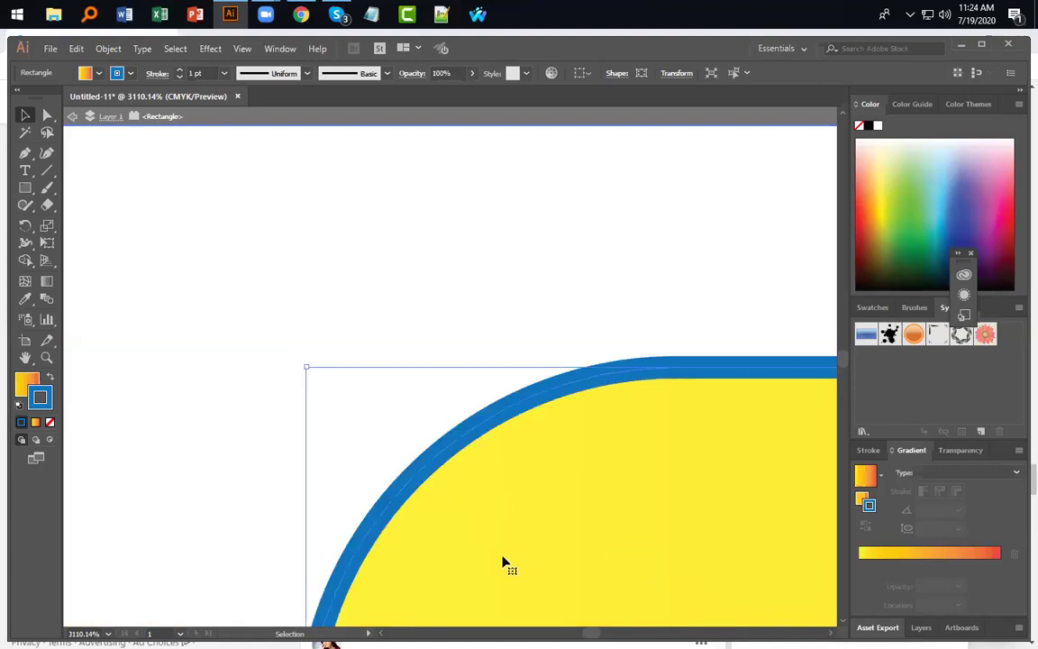
key("ctrl+0")
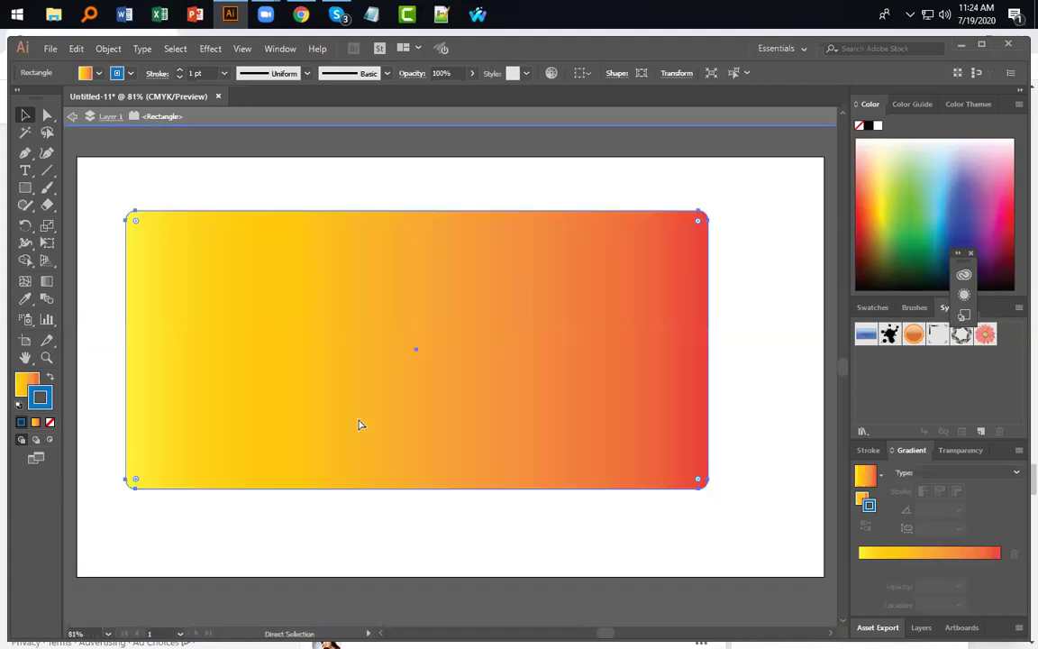
left_click(367, 583)
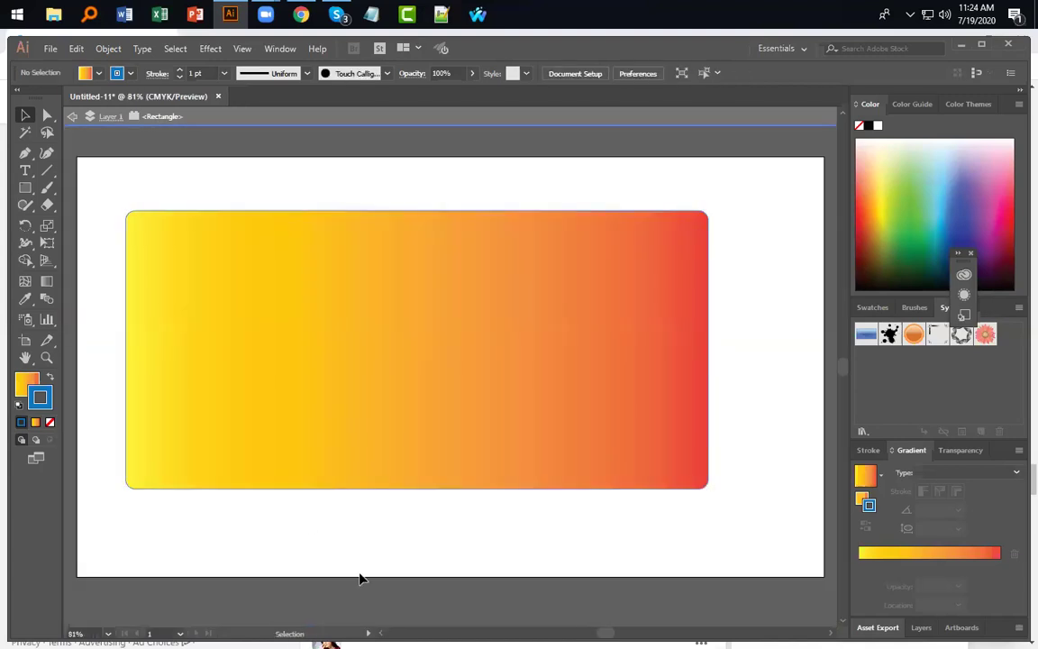
left_click(135, 226)
left_click_drag(135, 226, 281, 467)
left_click_drag(273, 352, 139, 242)
Step: Round the upper-left and lower-right corners individually with a large radius, square off the other two, and deselect the shape
key("a")
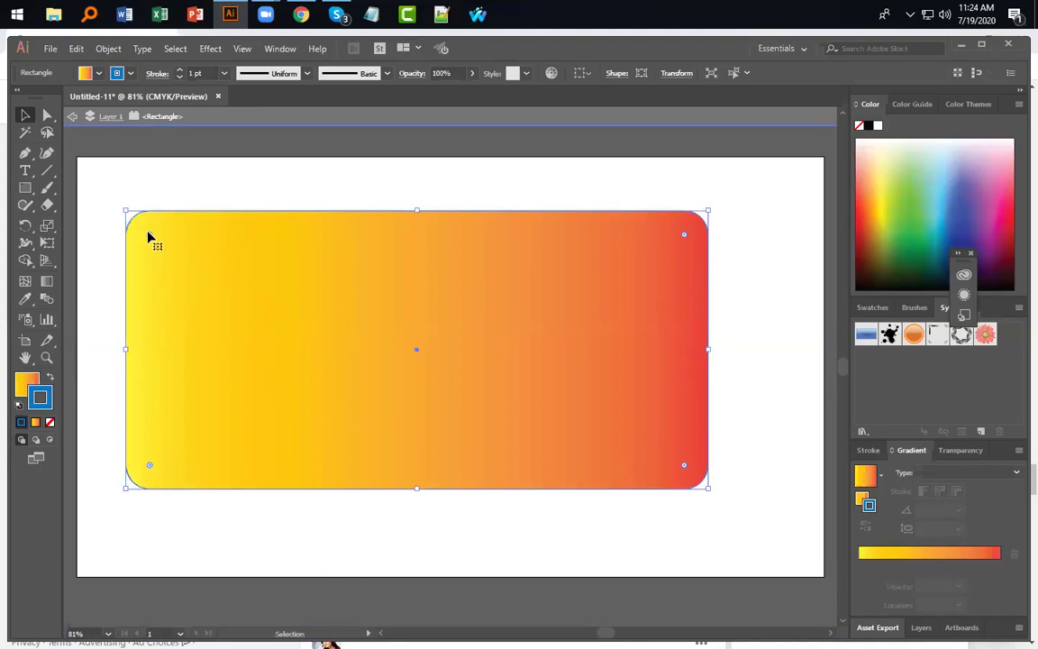
left_click_drag(149, 239, 577, 427)
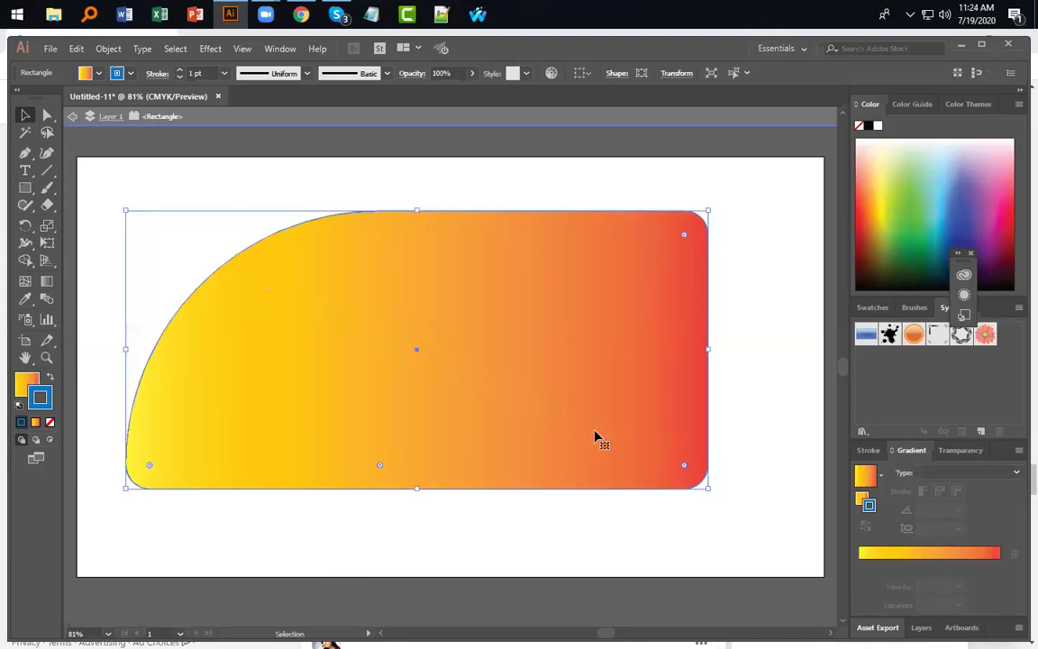
left_click_drag(684, 468, 342, 287)
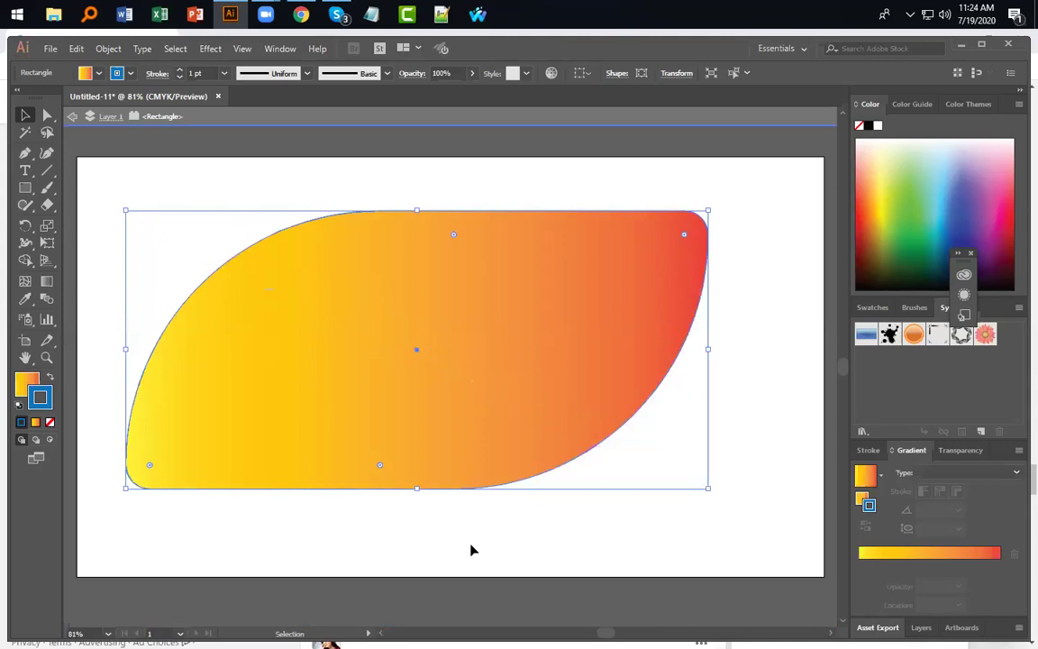
left_click_drag(685, 235, 708, 215)
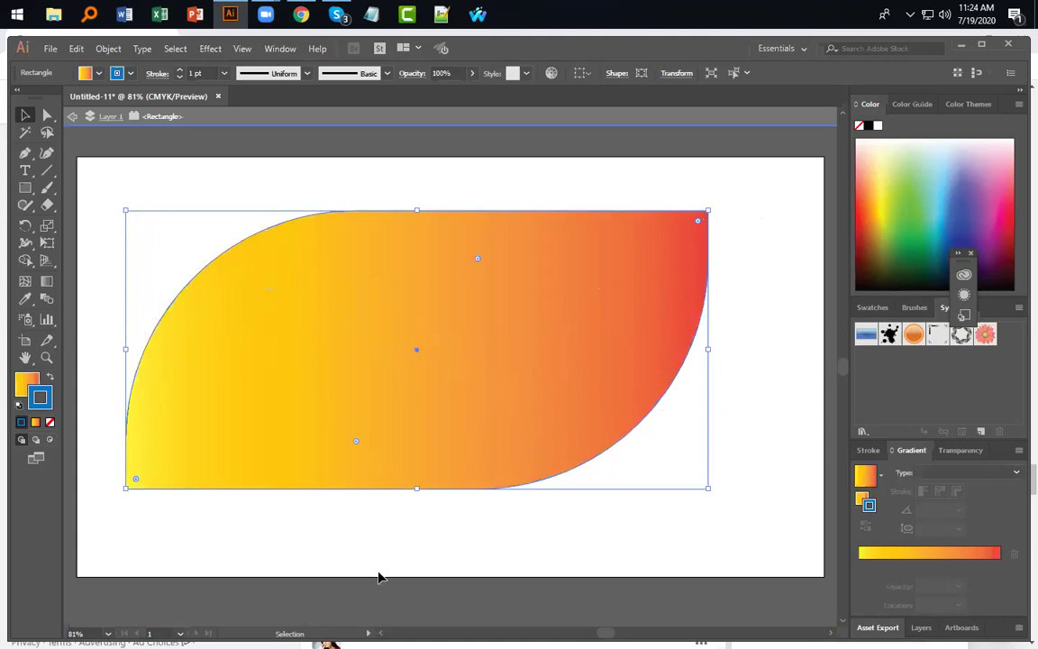
left_click(379, 576)
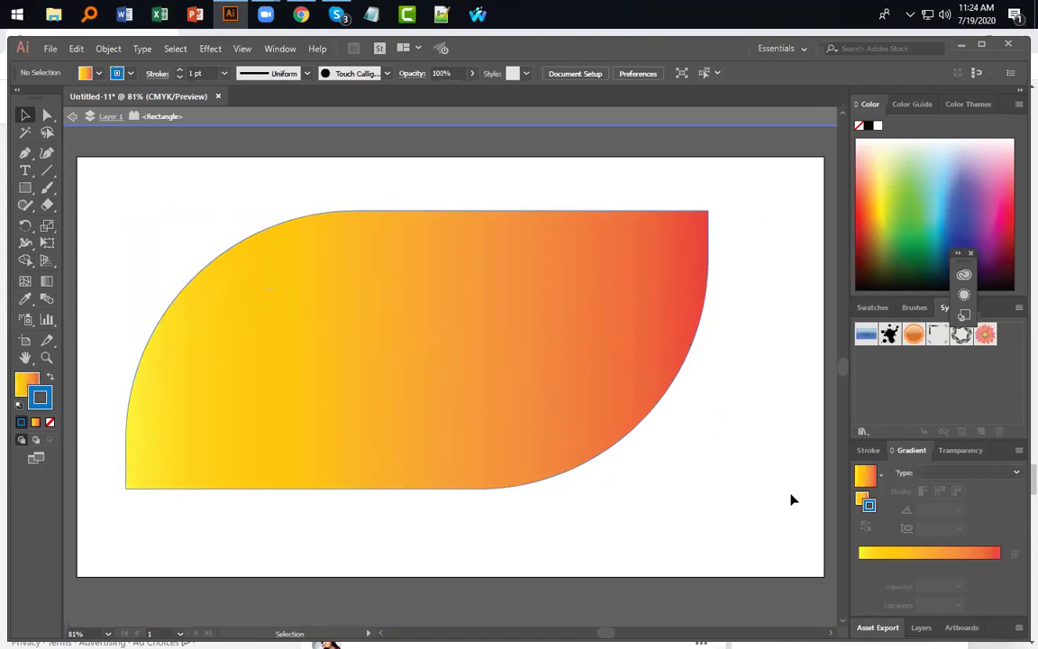
Step: Change the leaf-like shape's stroke colour to green
left_click(964, 274)
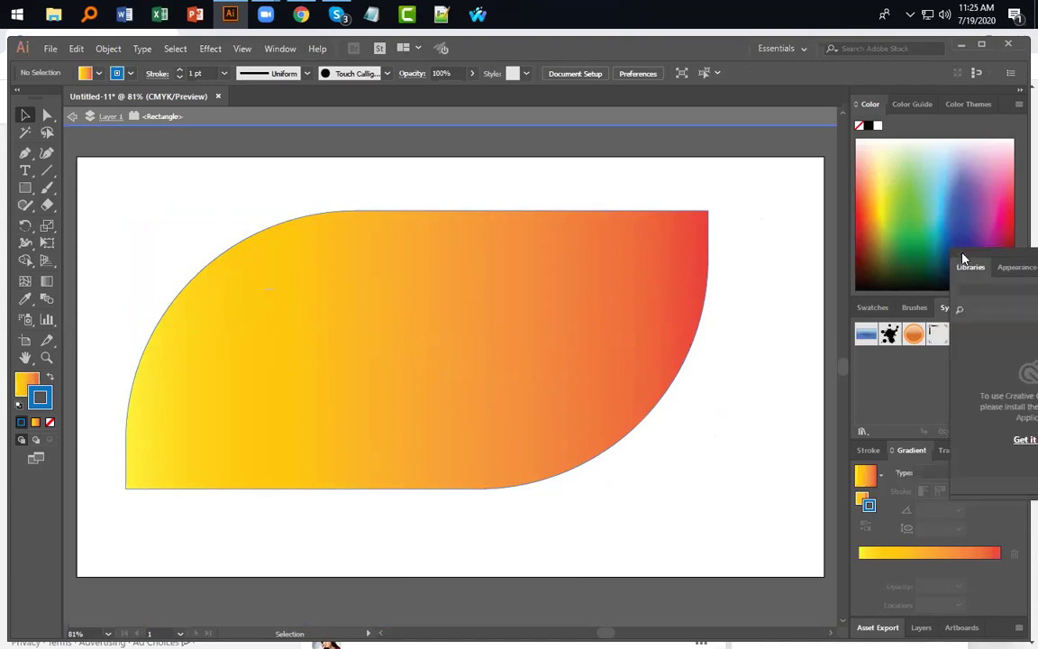
left_click(694, 276)
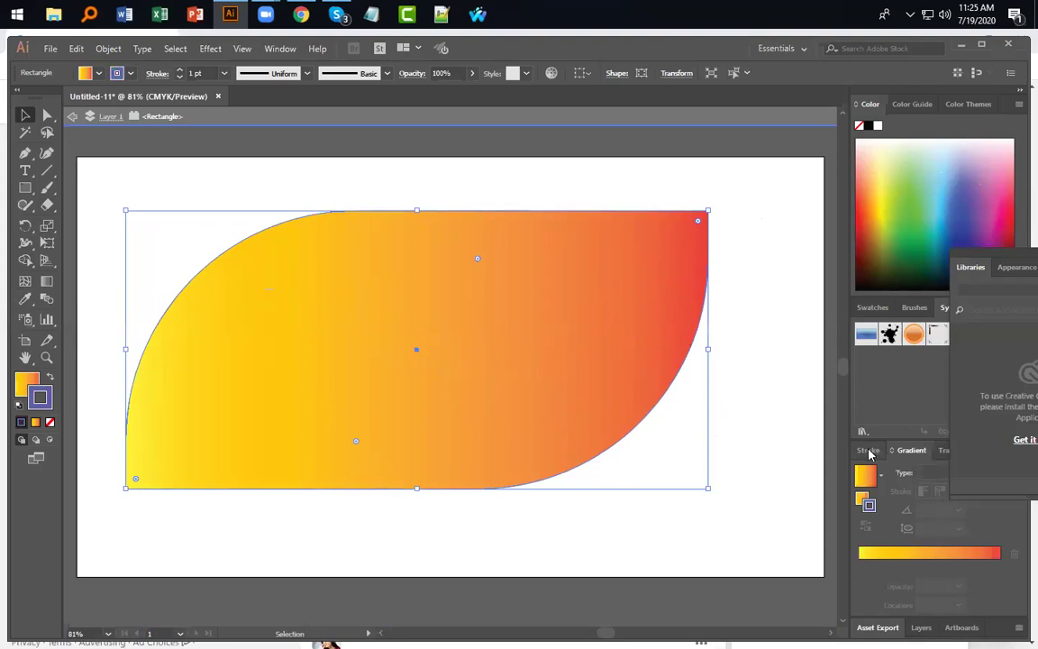
left_click(928, 217)
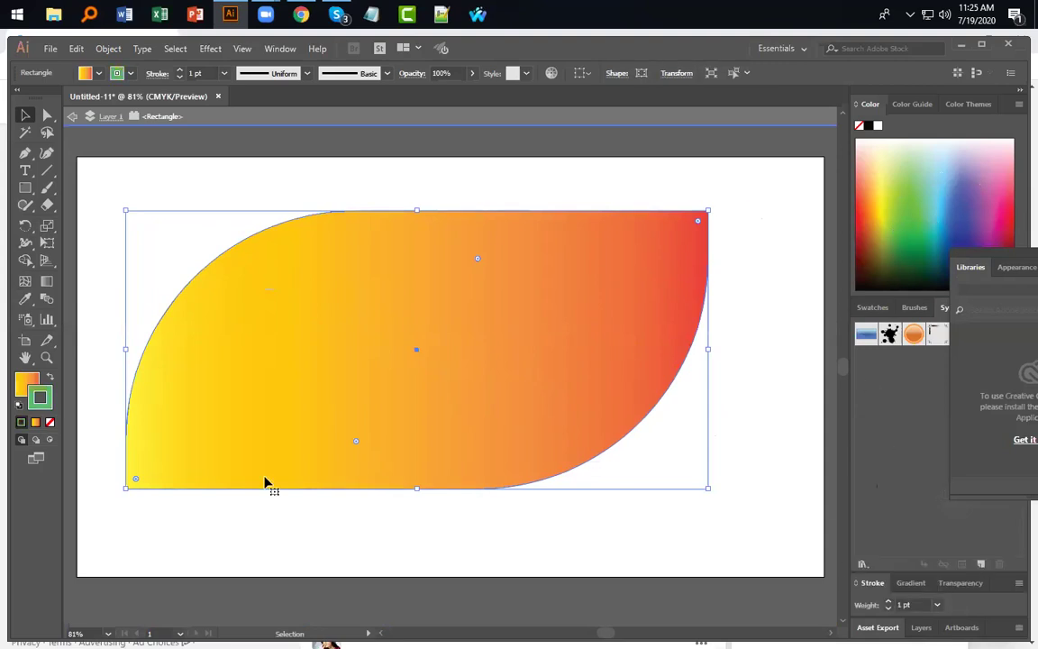
Step: Fill the shape with solid magenta and collapse the floating Libraries panel group
left_click(25, 382)
left_click_drag(933, 162, 860, 230)
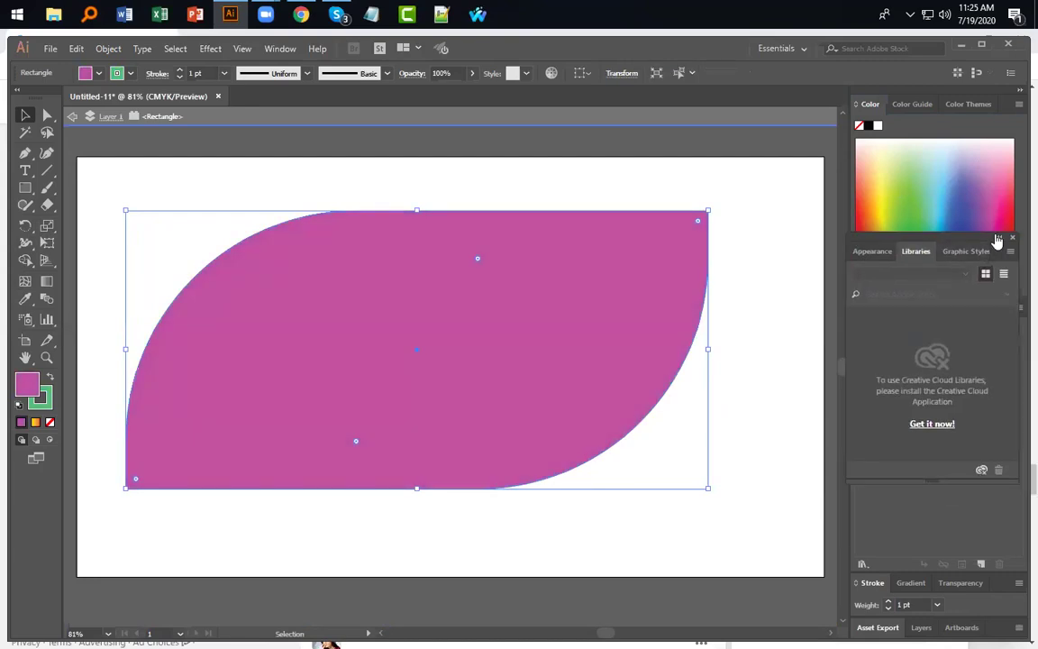
left_click(998, 237)
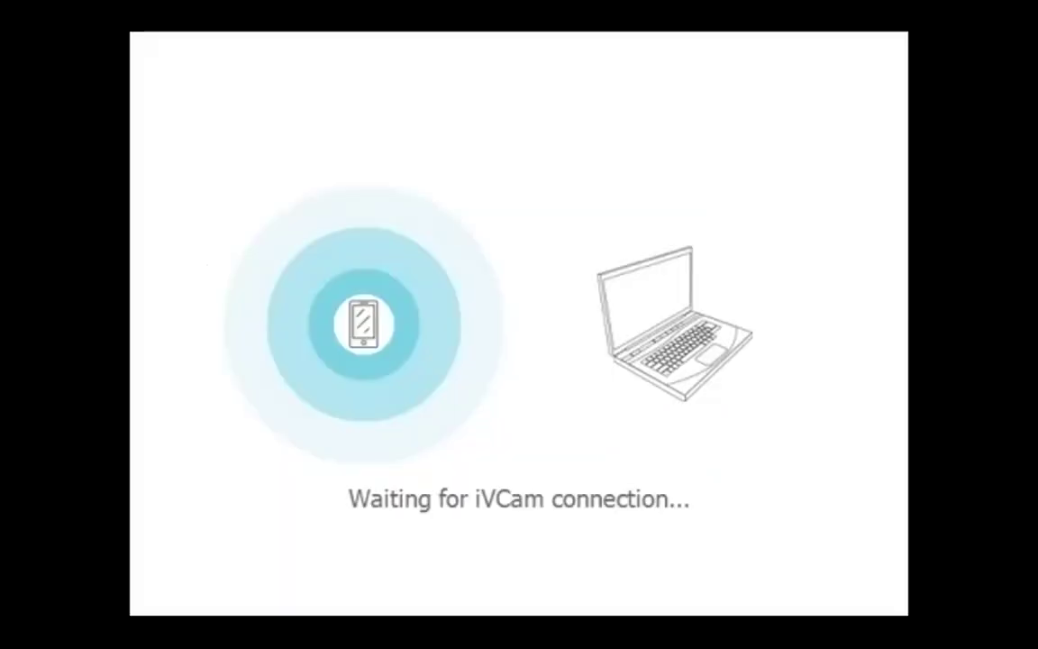
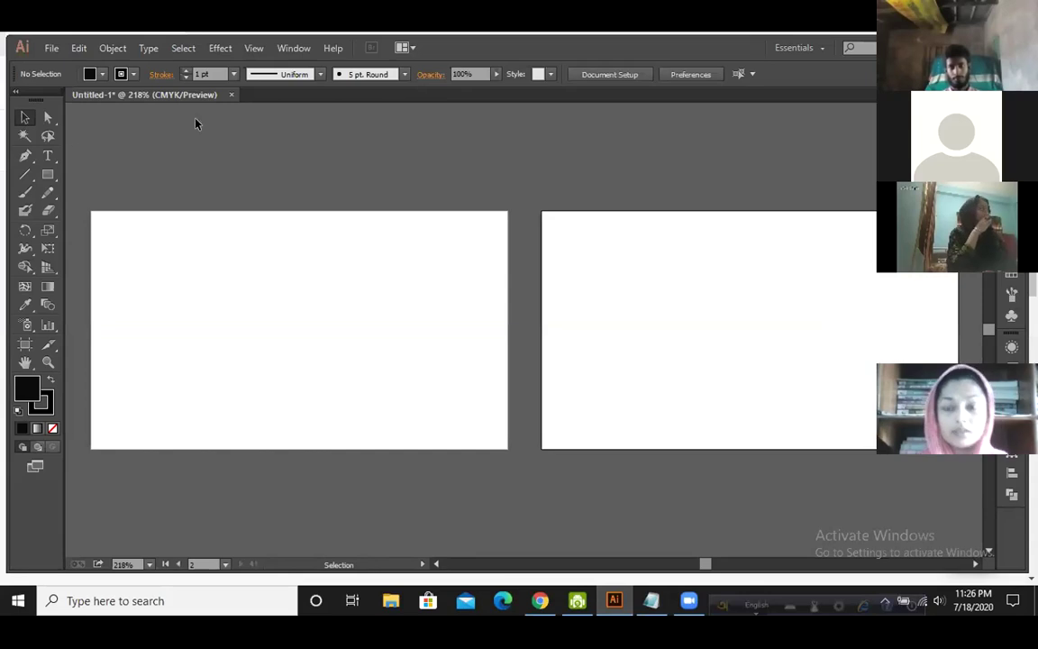
Step: Close the two-artboard document and create a new 3.5 × 2 in CMYK document with one artboard
left_click(230, 94)
left_click(595, 332)
left_click(51, 47)
left_click(440, 347)
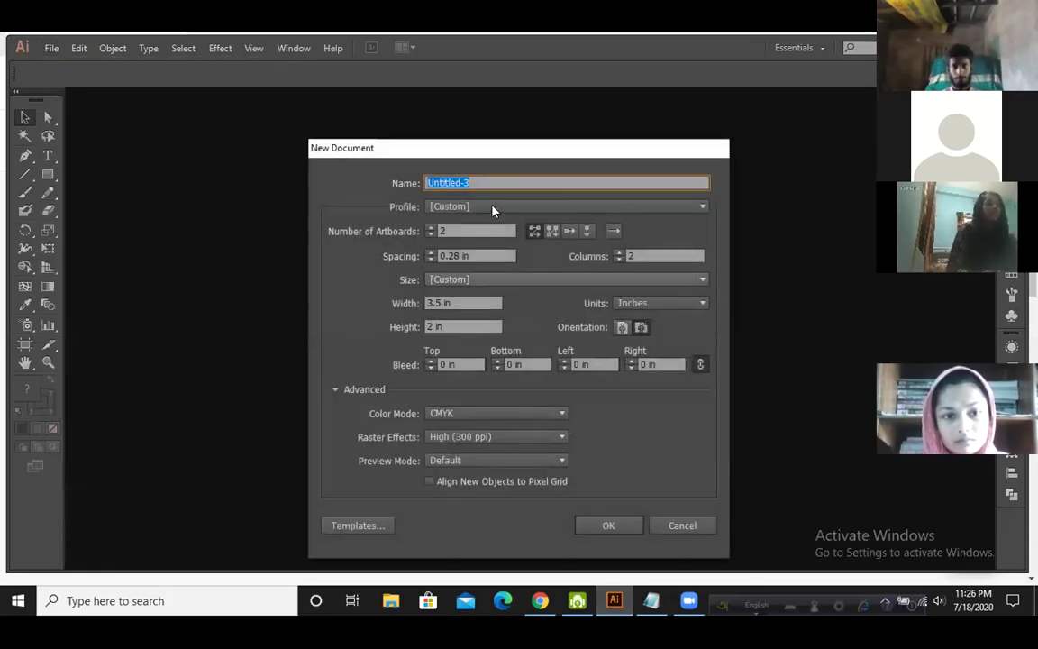
left_click(491, 207)
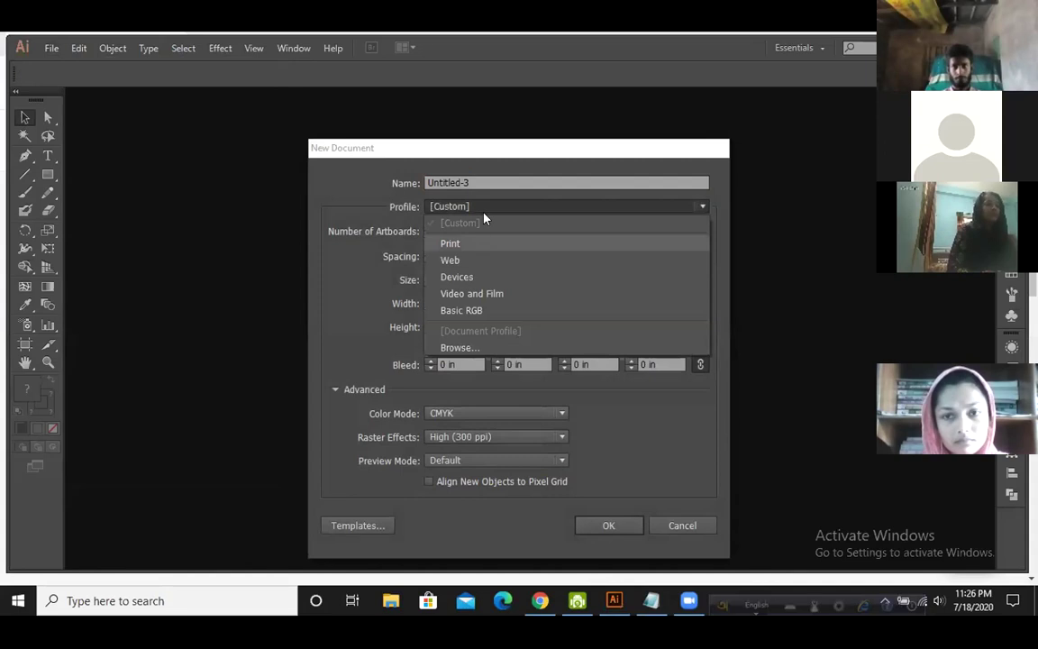
left_click(436, 181)
left_click(508, 230)
type("1")
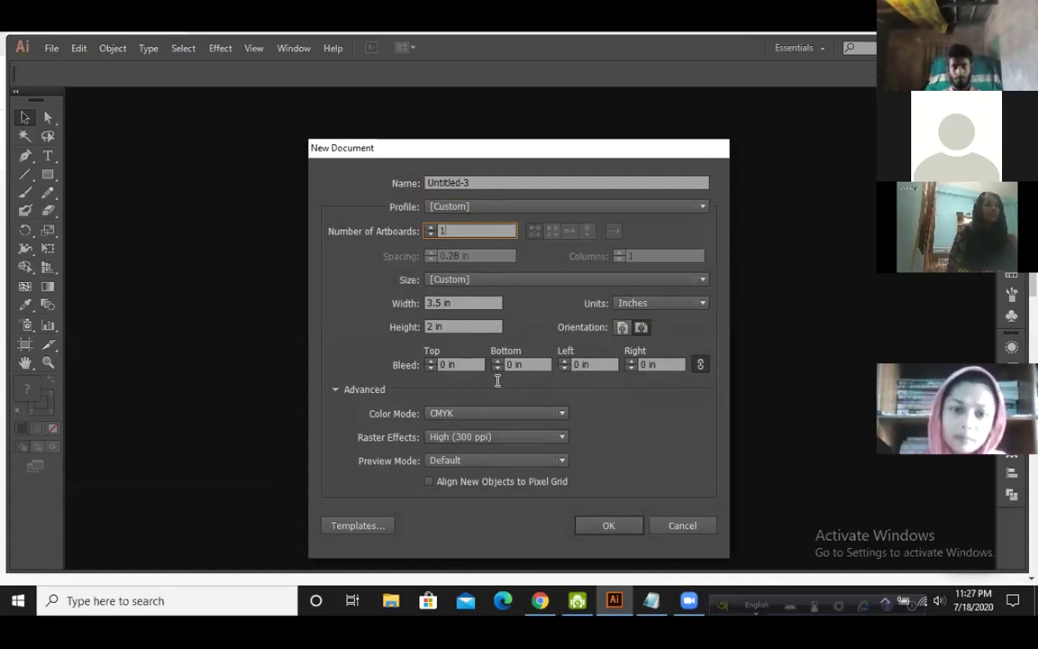
left_click(614, 525)
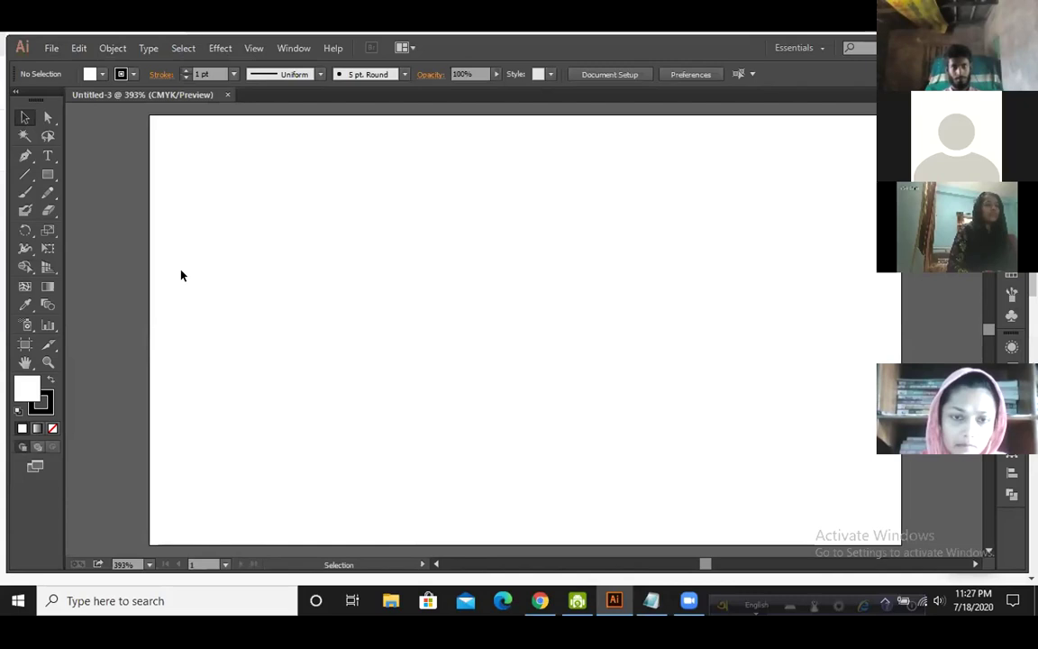
Step: Draw a rectangle in the middle of the artboard, about half its width and height, and fill it with colour #603939
left_click(48, 174)
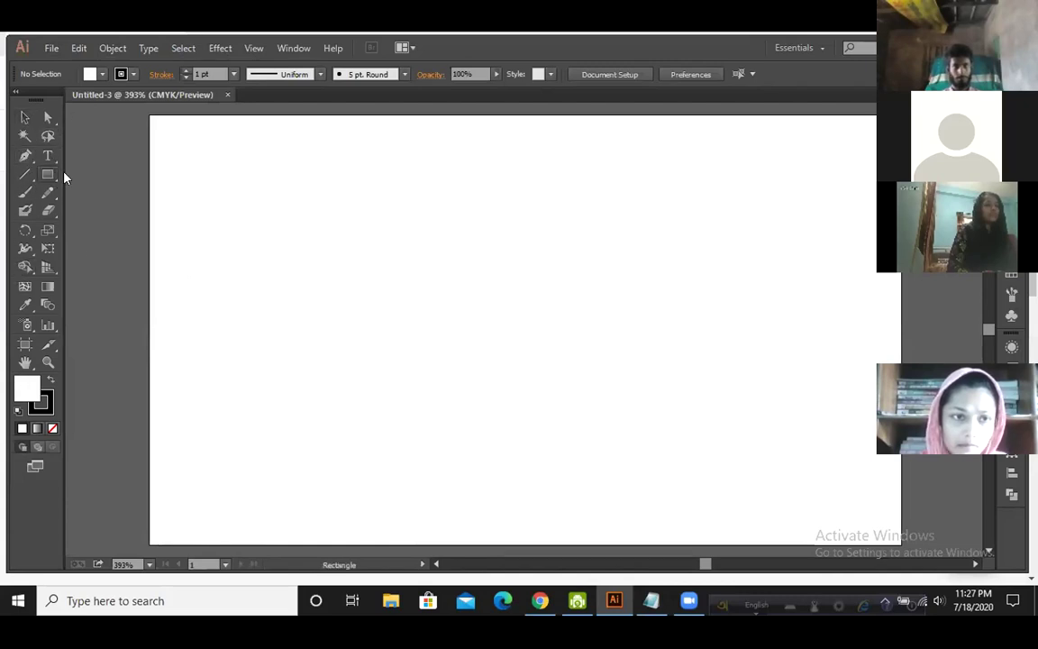
left_click_drag(322, 210, 699, 422)
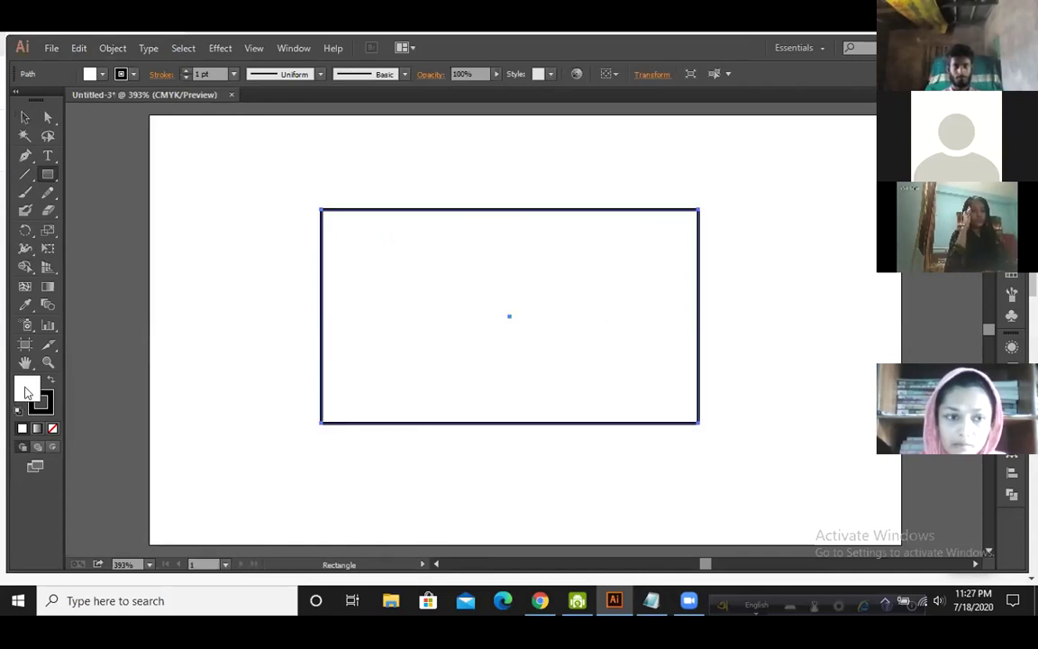
double_click(26, 393)
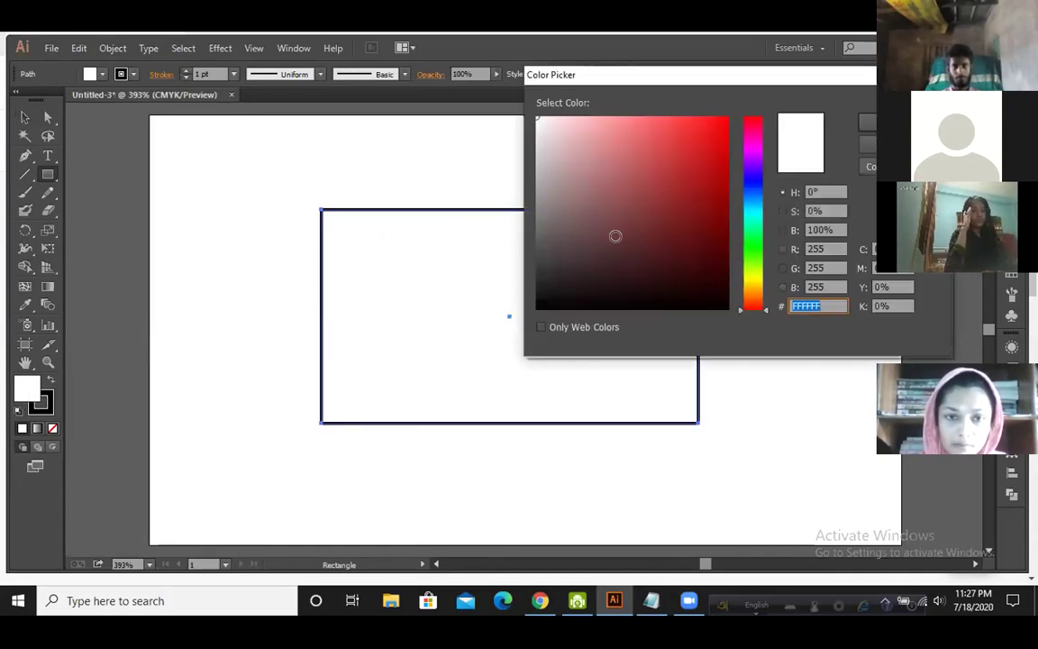
left_click(615, 237)
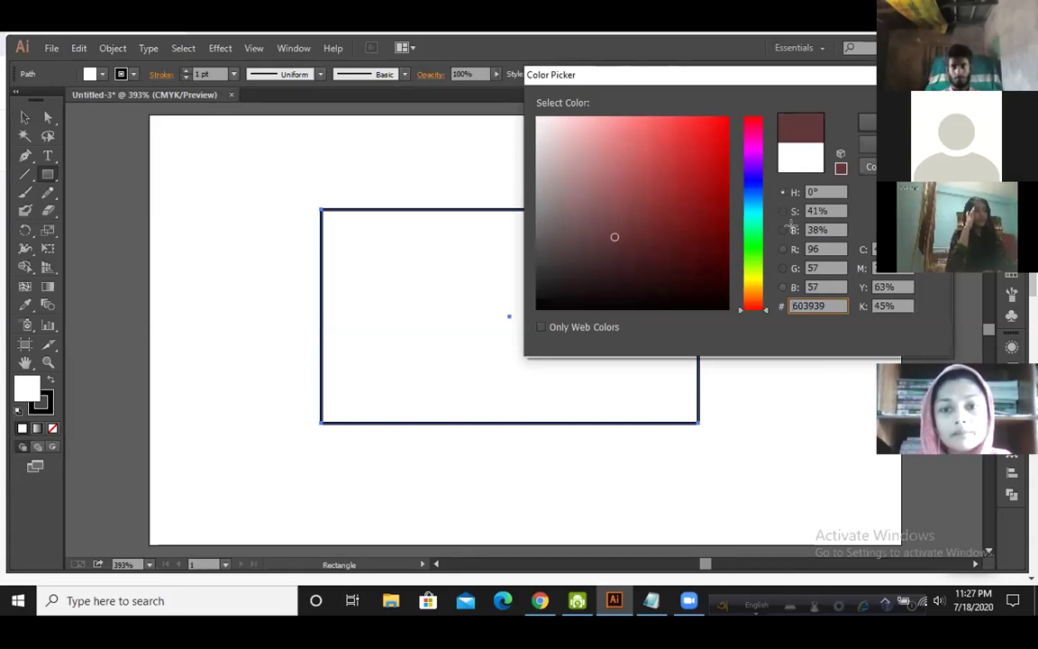
key("Return")
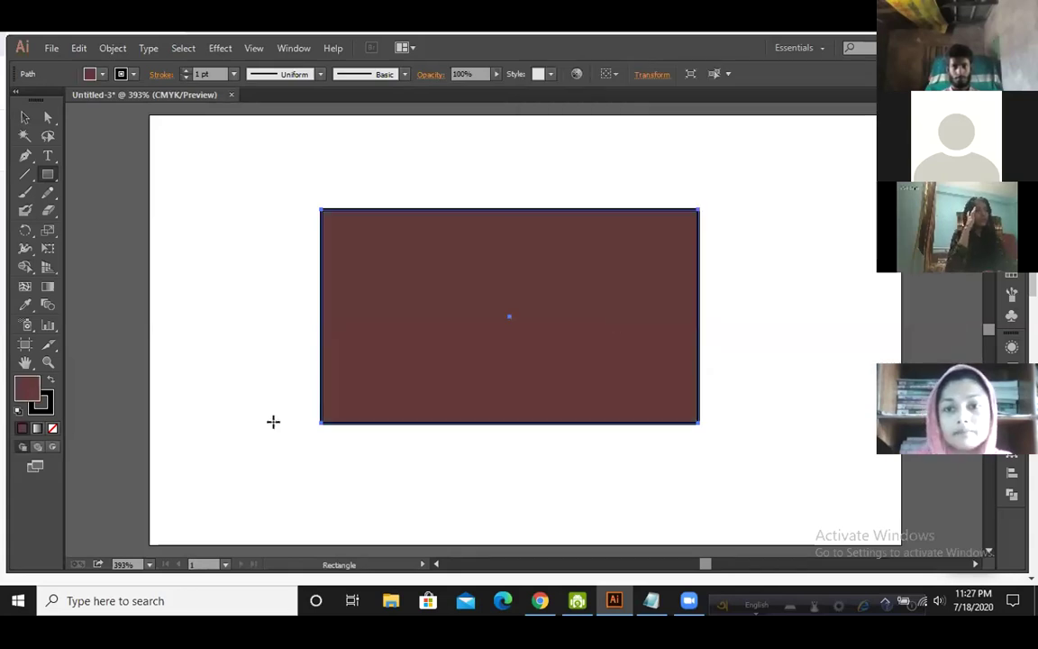
Step: Give the rectangle a pinkish-red stroke with a weight of 5 pt
left_click(49, 412)
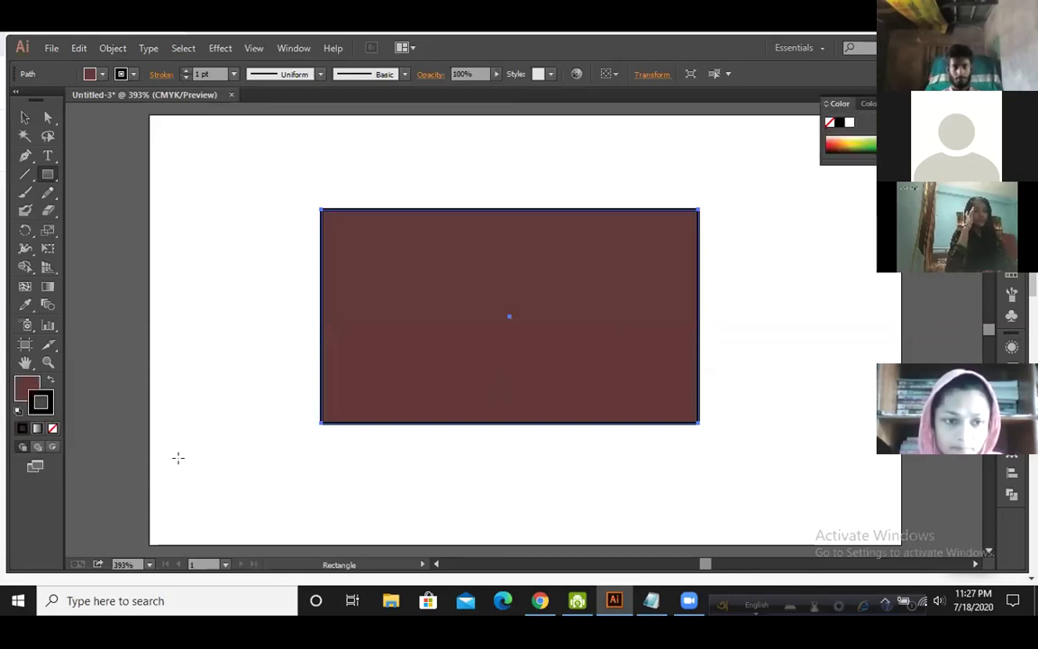
double_click(42, 410)
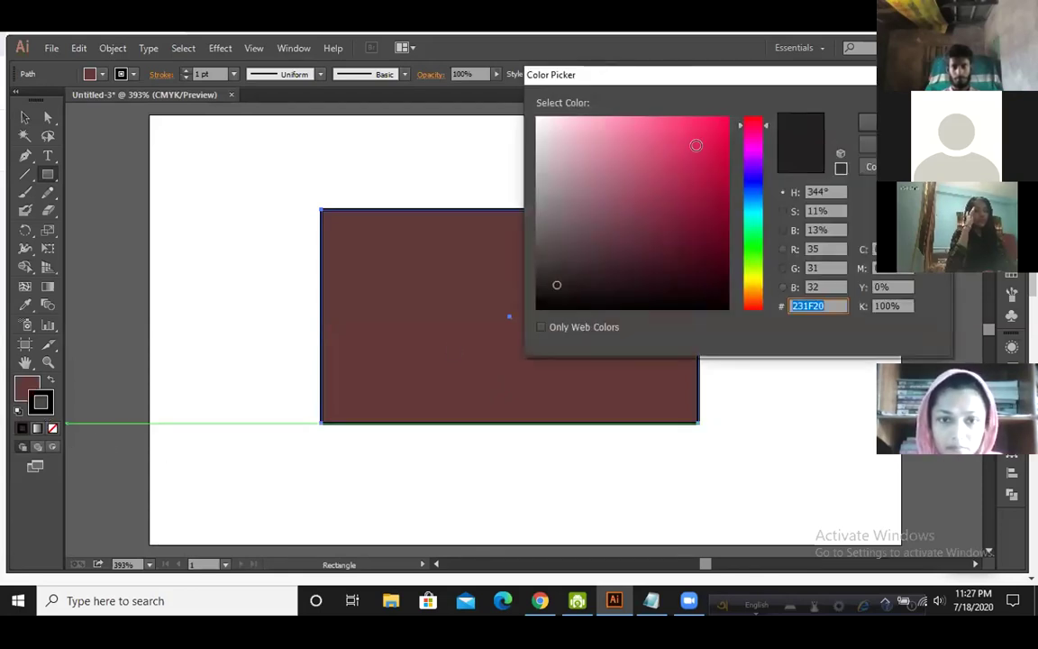
left_click(695, 145)
left_click(867, 122)
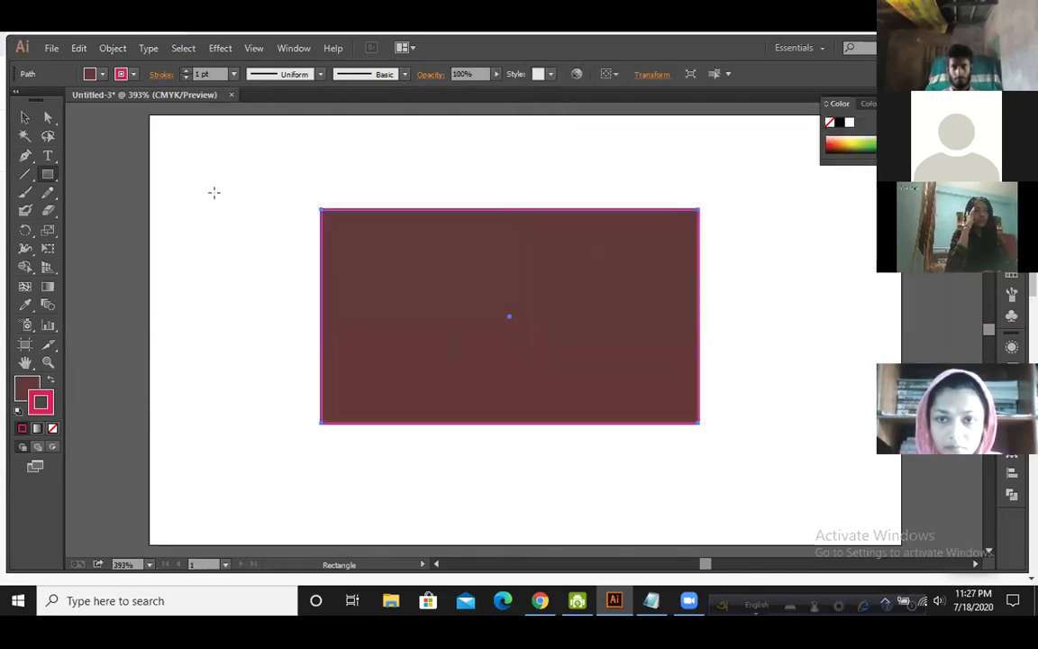
left_click(233, 74)
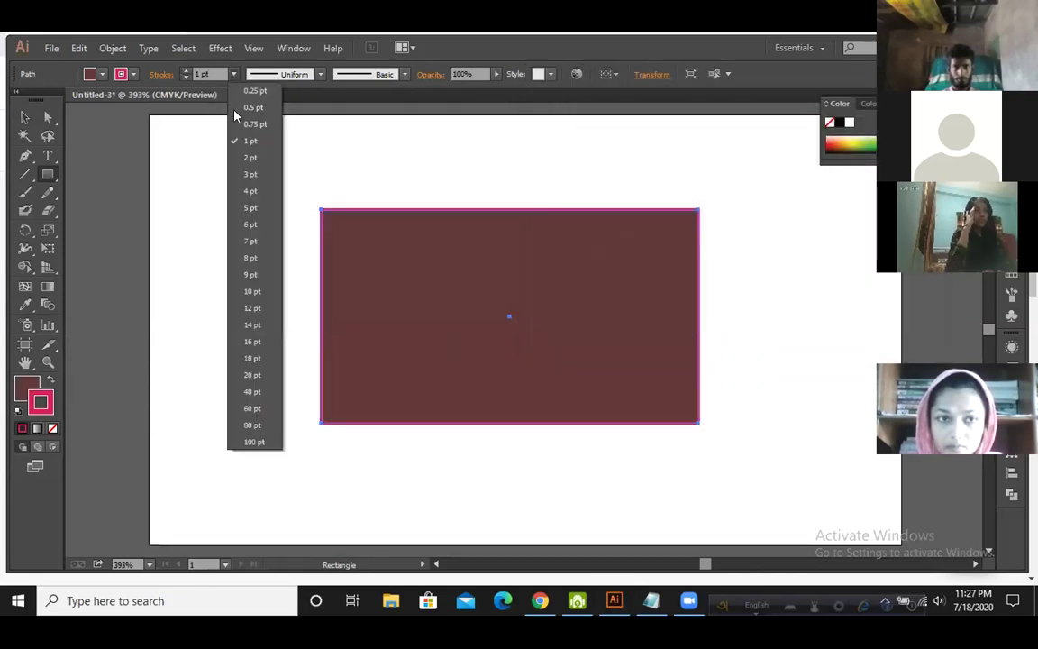
left_click(251, 209)
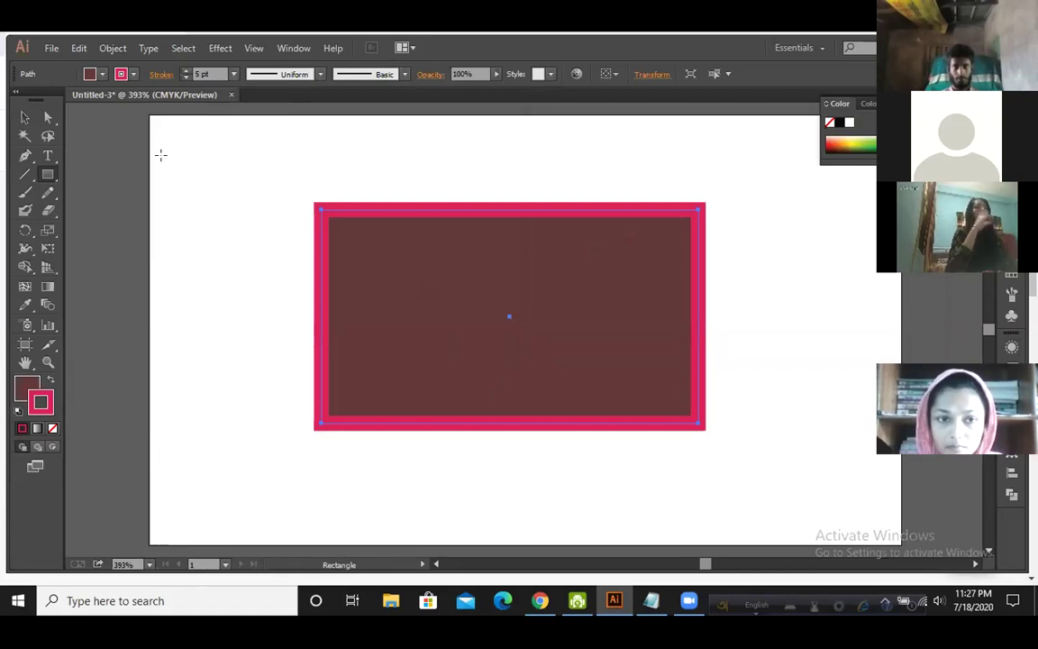
left_click(24, 117)
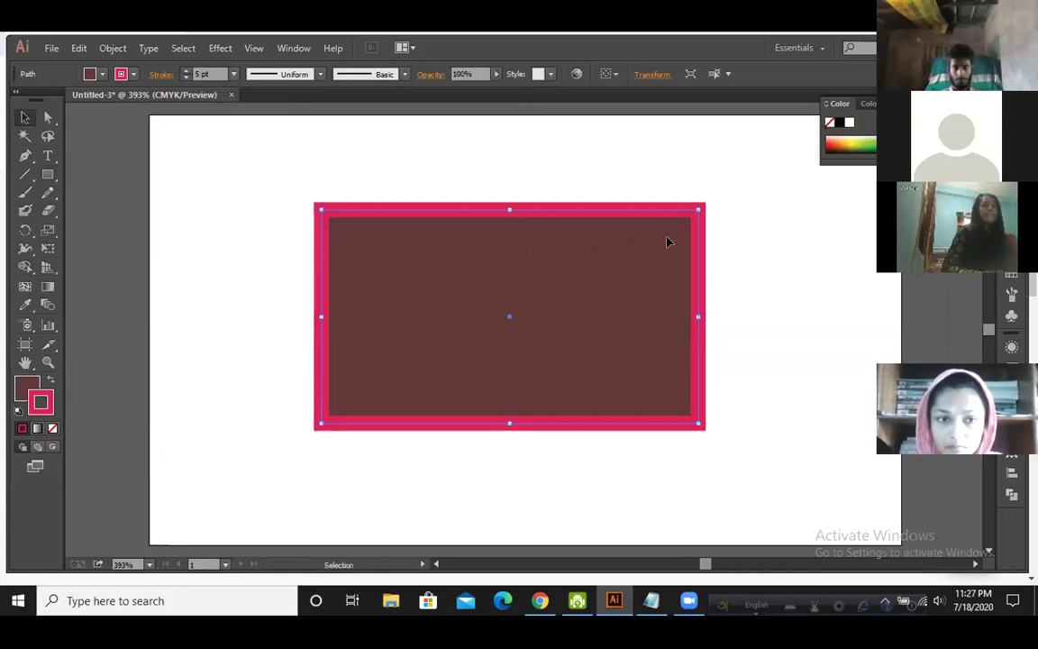
Step: Move the rectangle left and slightly down on the artboard and remove its stroke
left_click_drag(616, 263, 513, 290)
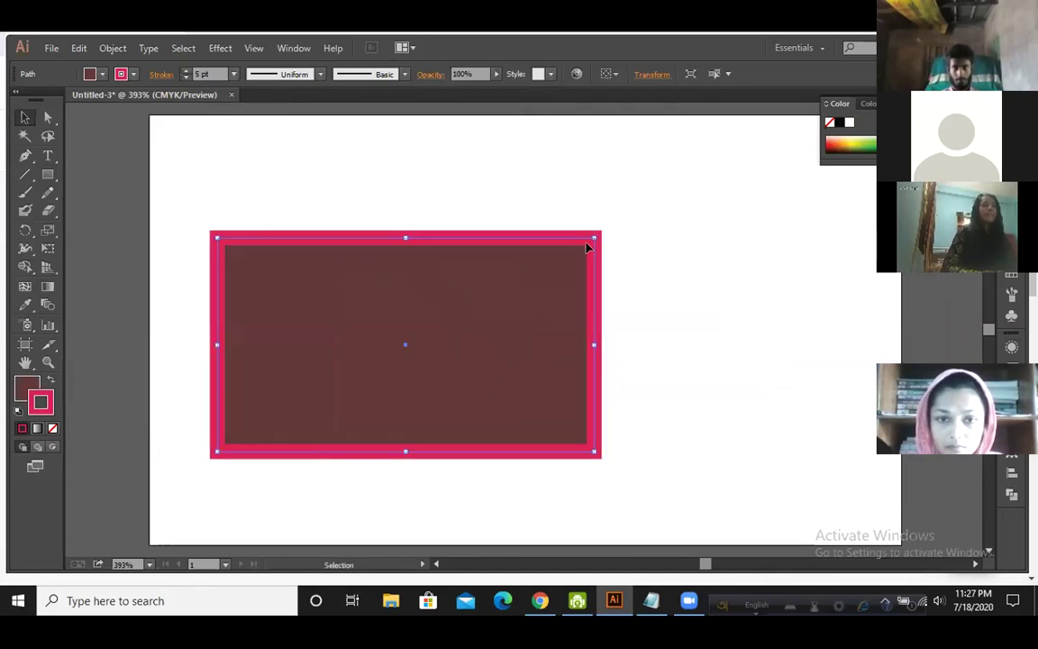
left_click_drag(525, 295, 544, 282)
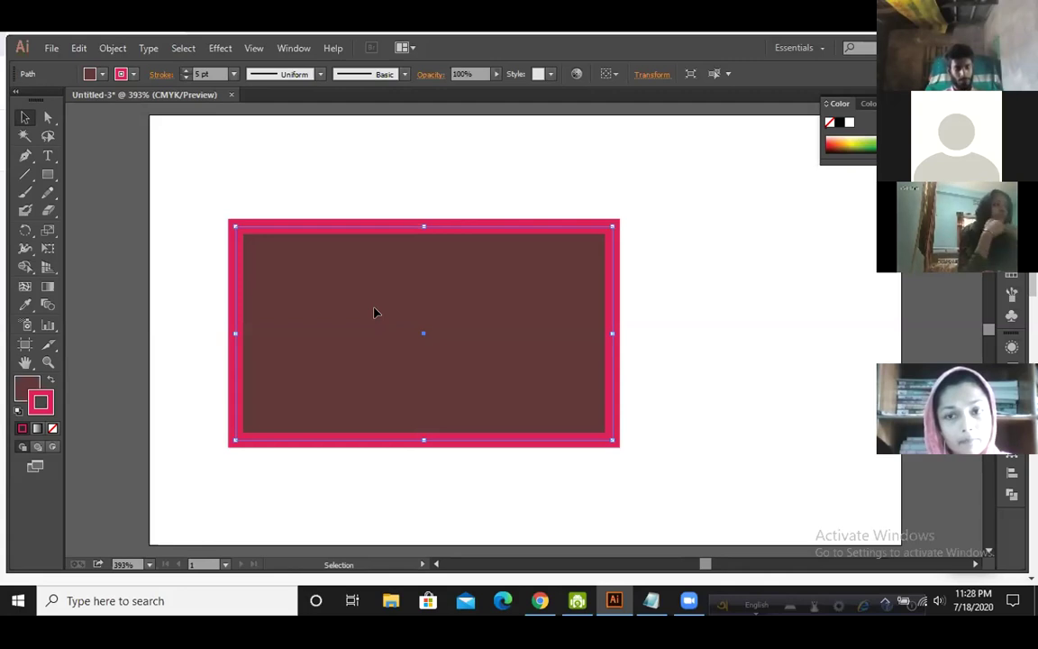
key("alt")
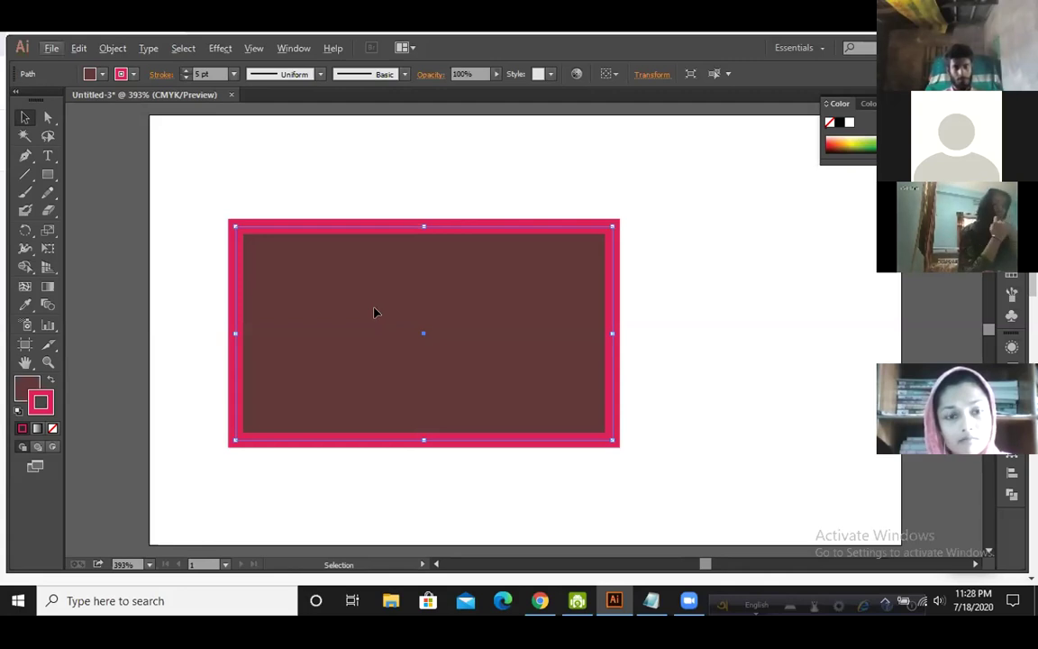
left_click(50, 173)
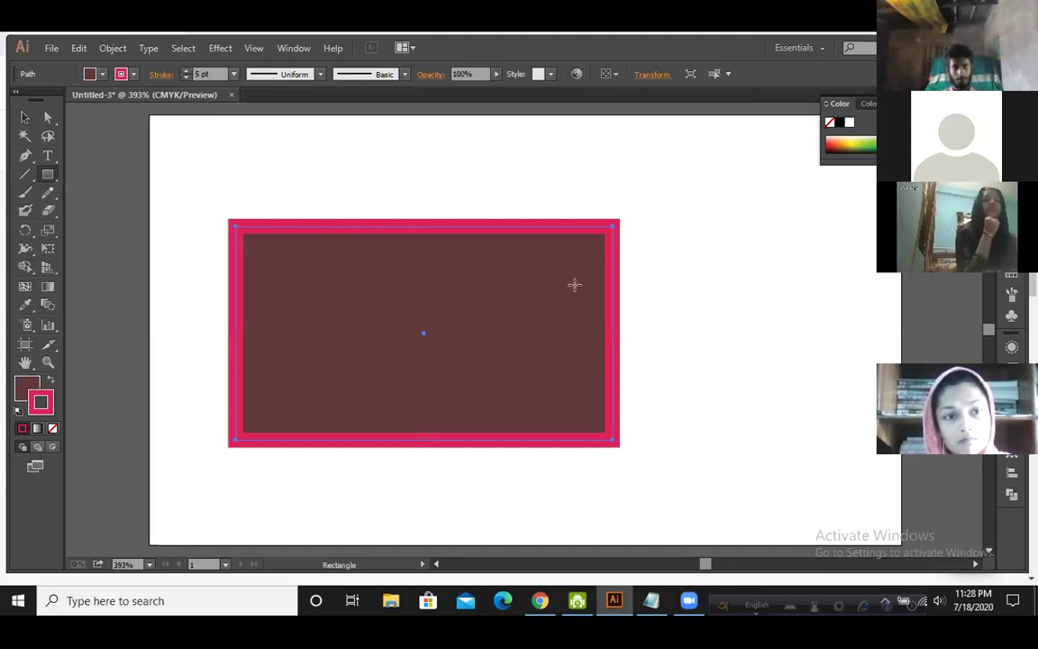
left_click(24, 117)
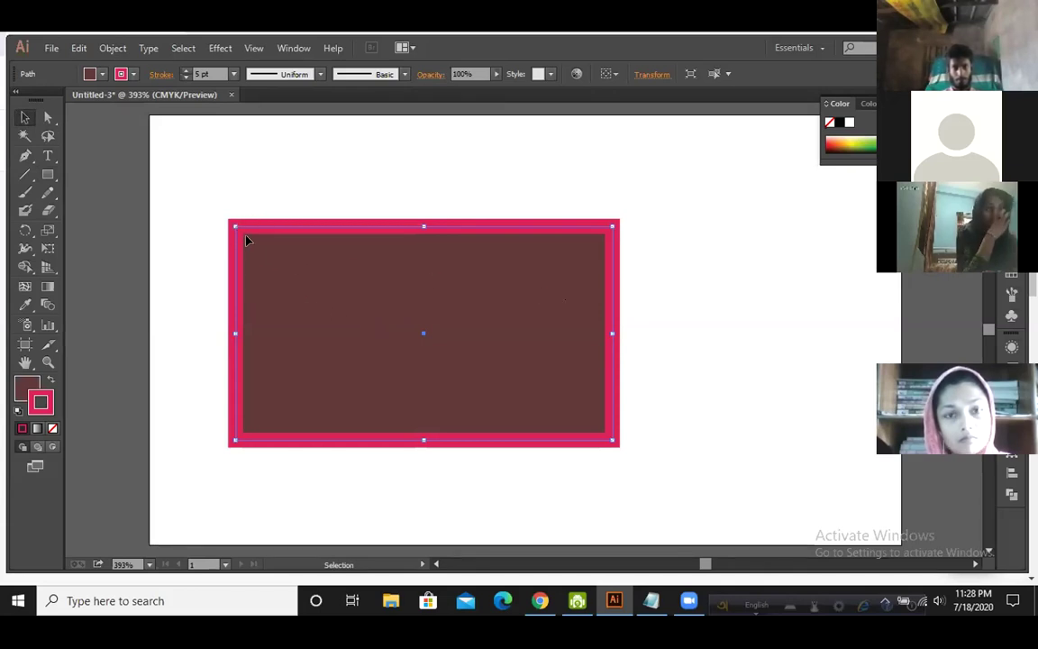
left_click(53, 428)
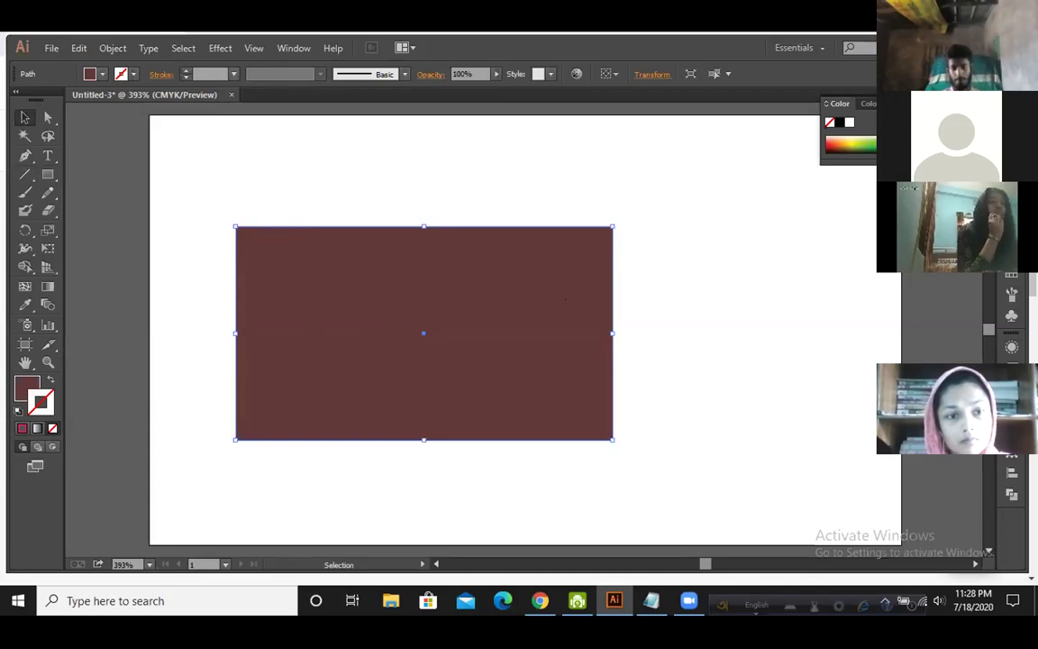
key("Return")
left_click(596, 430)
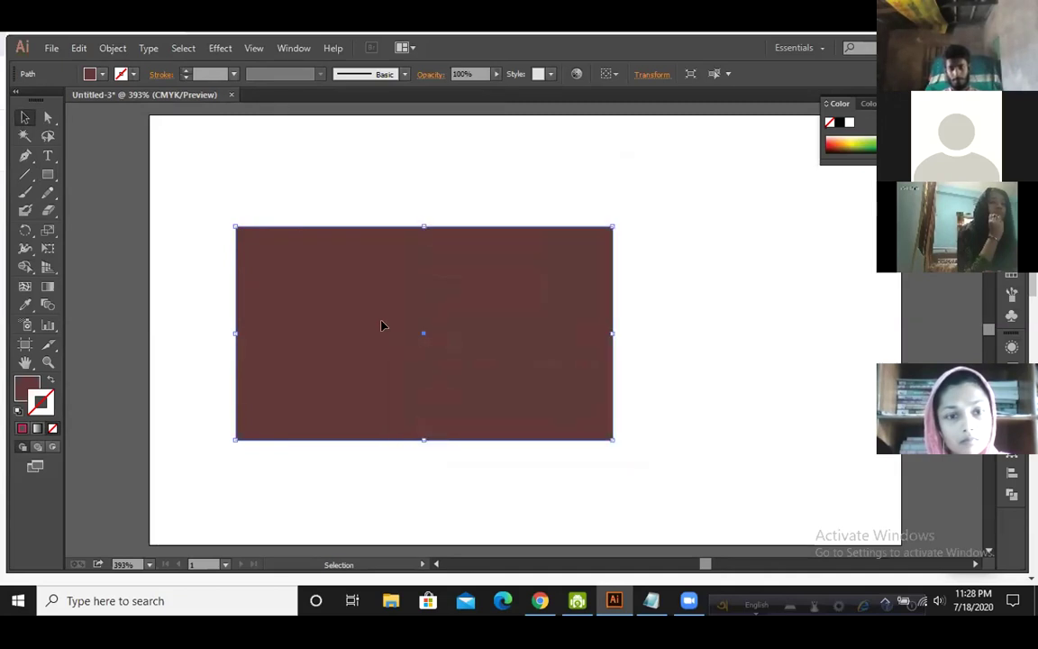
Step: Delete the rectangle and draw a rounded rectangle about 1.44 × 0.83 in in its place
key("Delete")
left_click(48, 174)
left_click_drag(47, 174, 90, 191)
left_click_drag(272, 221, 581, 400)
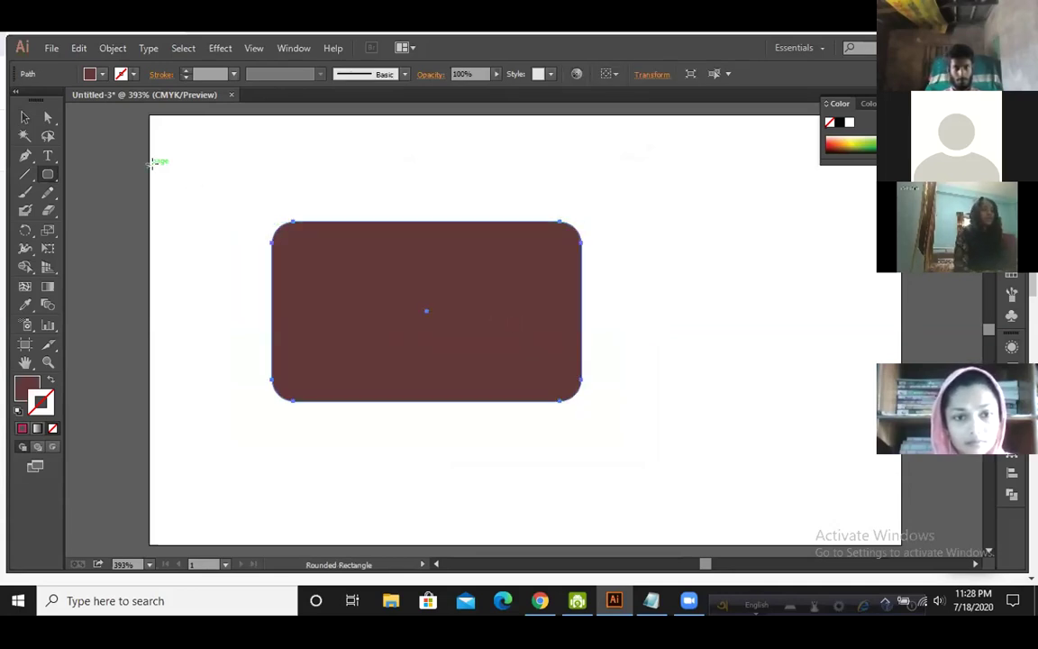
left_click(24, 117)
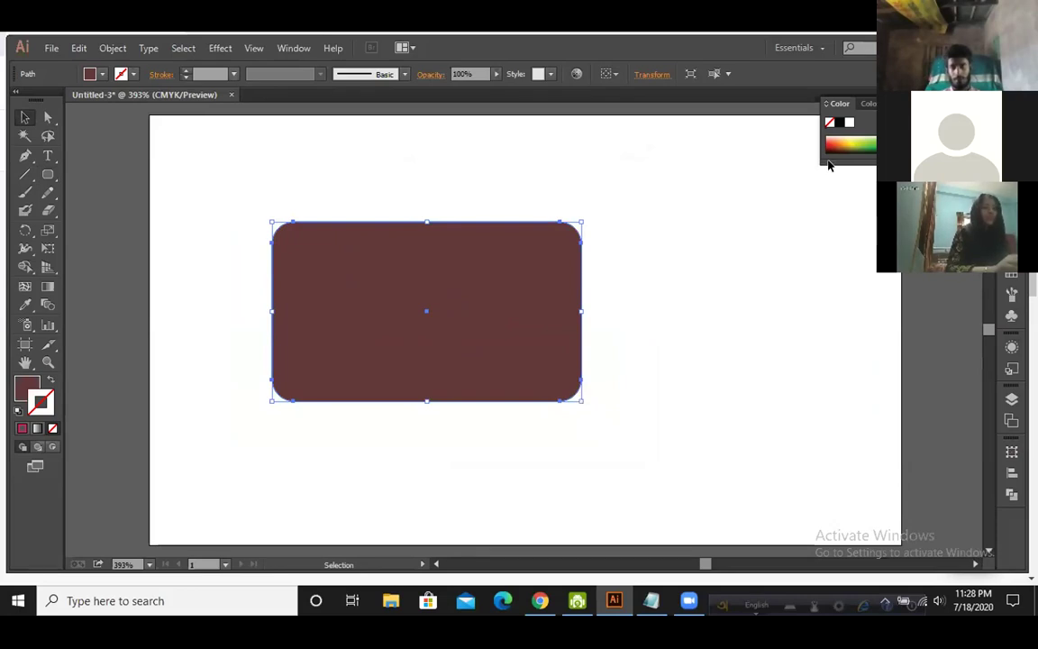
key("alt+Tab")
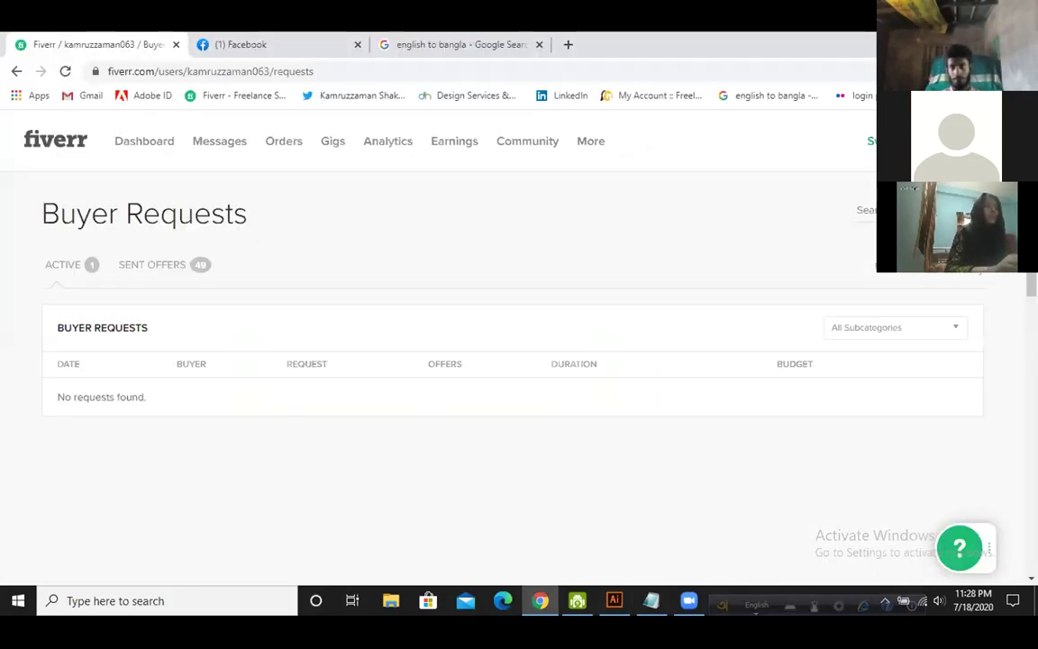
key("alt+Tab")
left_click(853, 231)
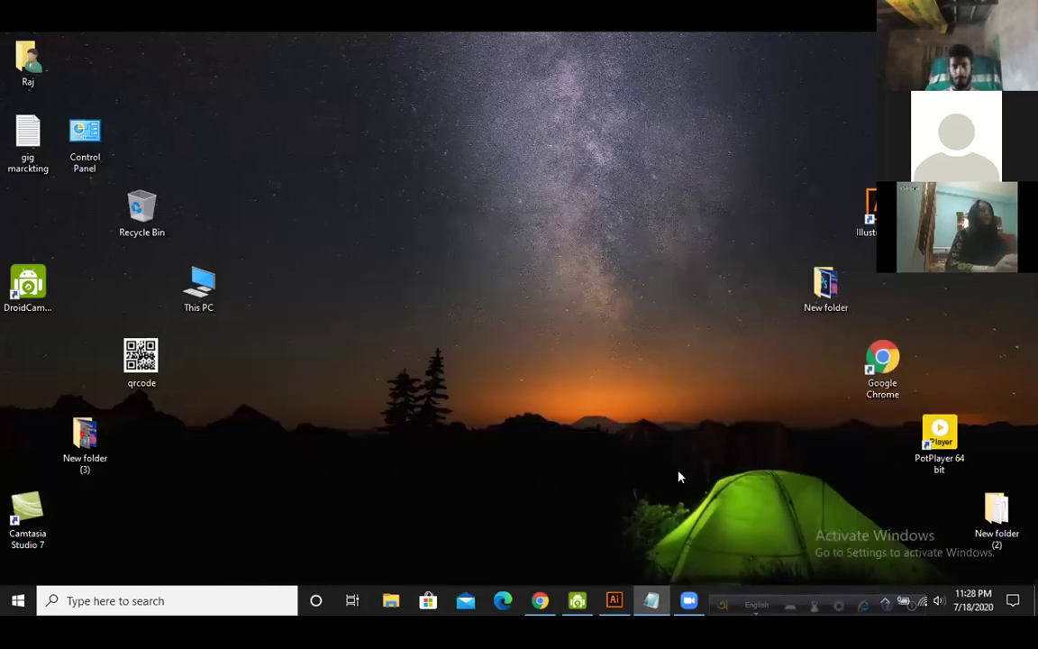
left_click(613, 601)
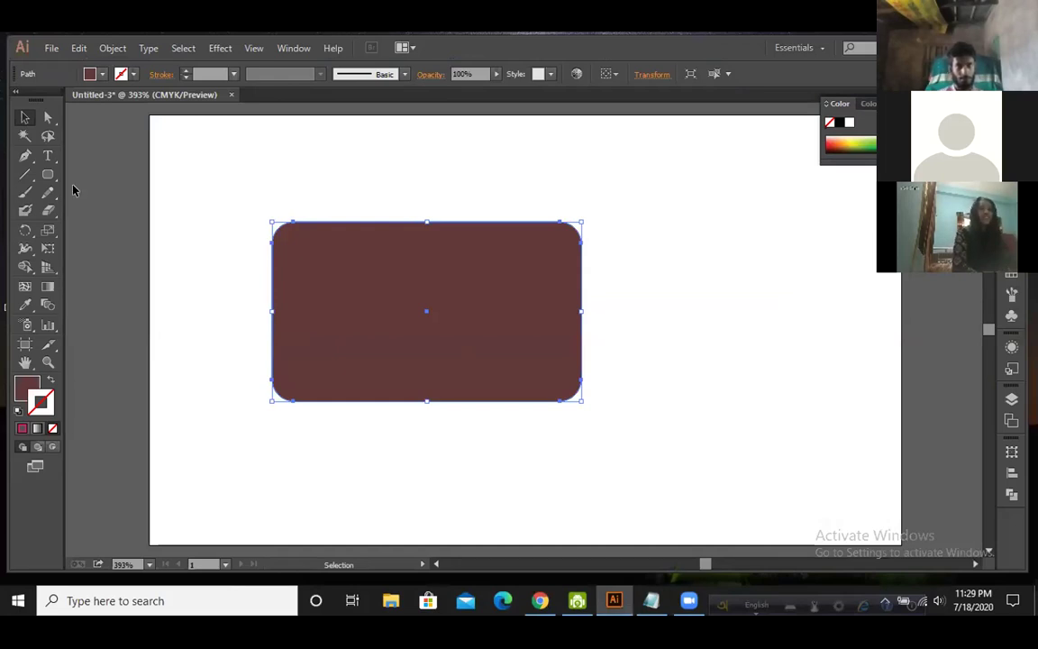
Step: Move the rounded rectangle closer to the left edge of the artboard
left_click(257, 190)
left_click(343, 270)
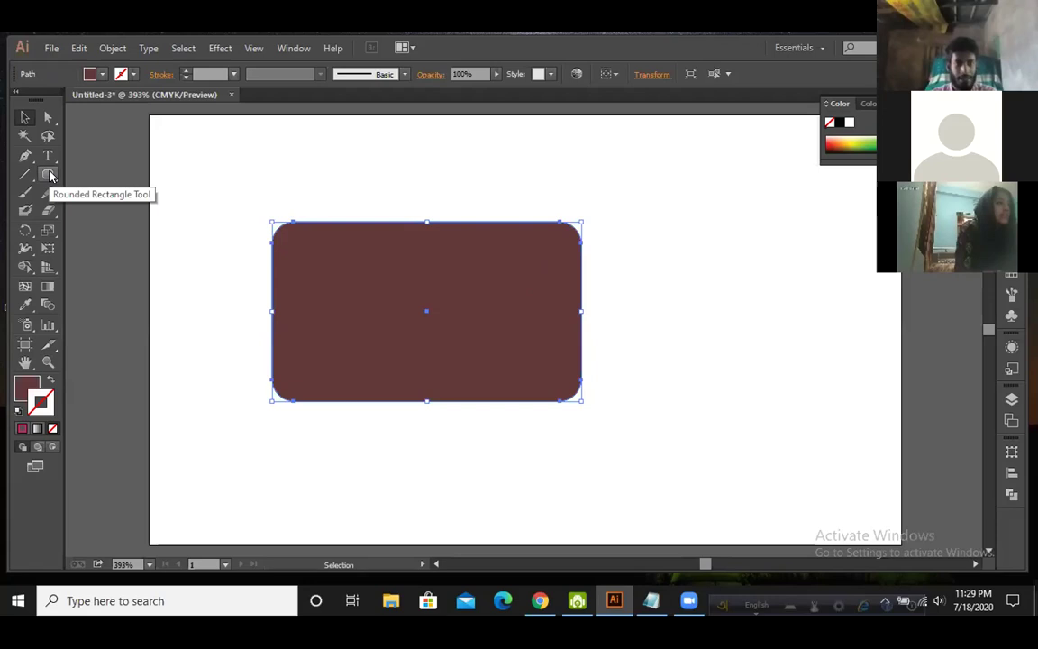
left_click_drag(355, 273, 275, 283)
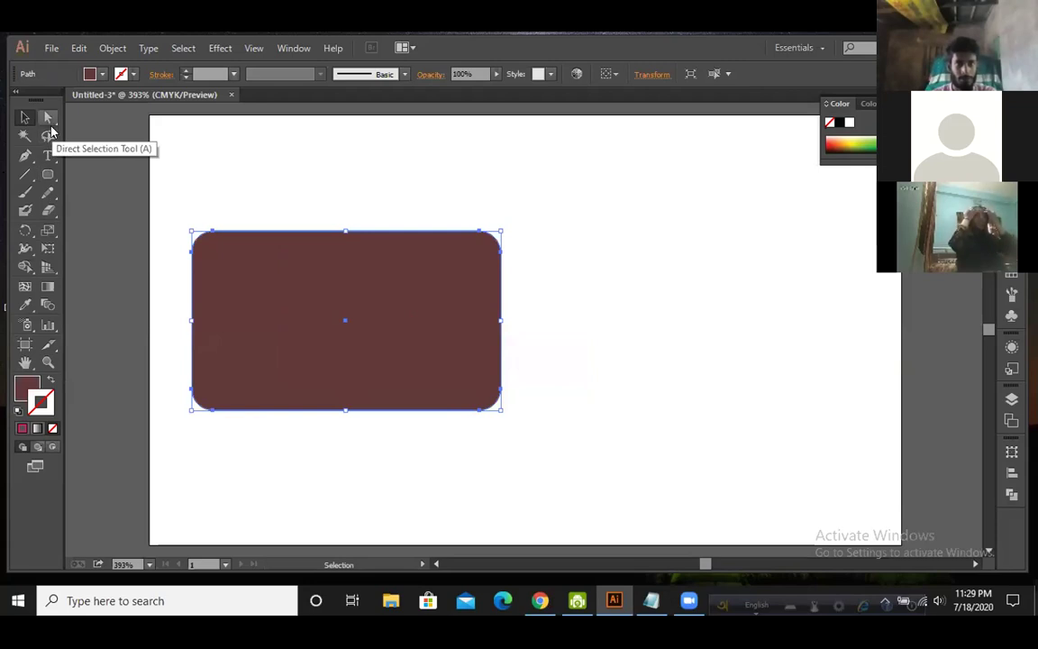
Step: Increase the rounding of all four corners of the shape to a radius of about 0.19 in
left_click(48, 118)
left_click_drag(214, 251, 259, 264)
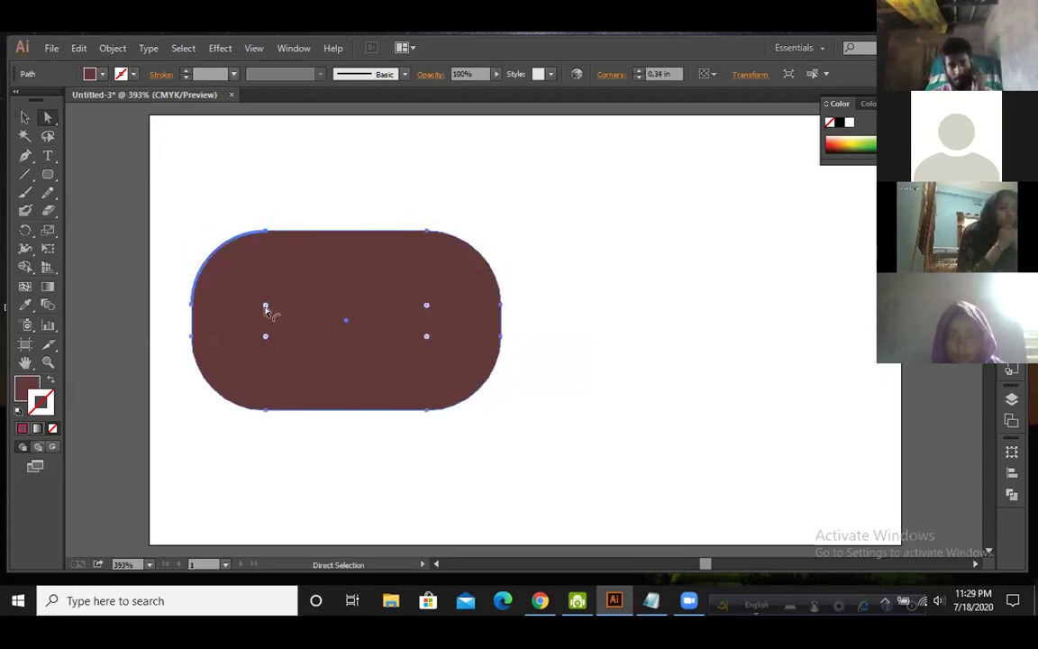
left_click_drag(259, 304, 232, 273)
double_click(232, 273)
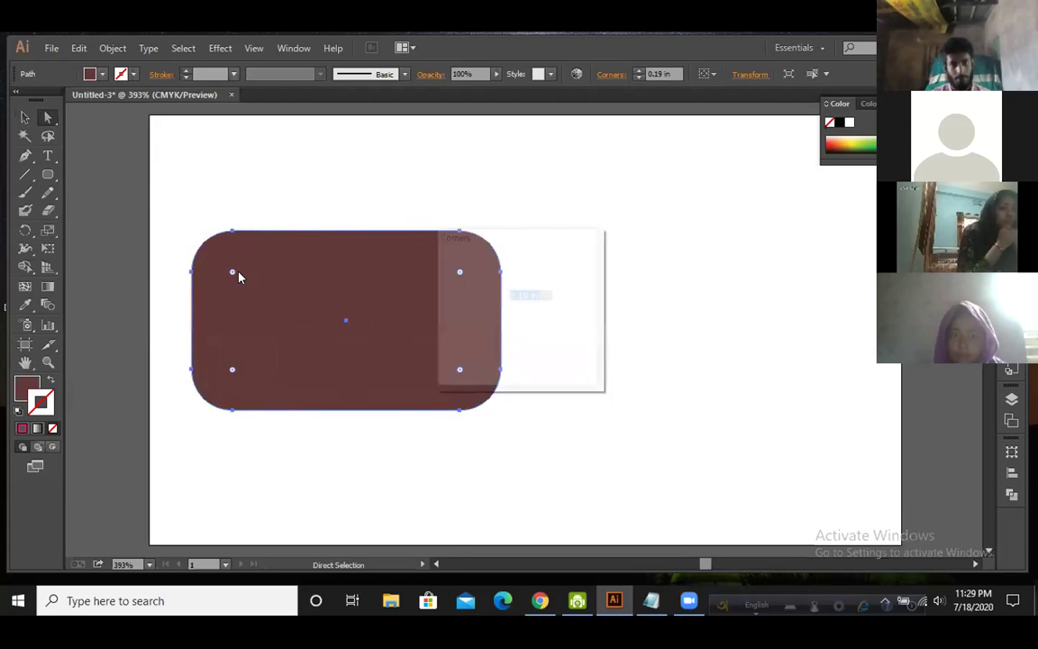
left_click(545, 356)
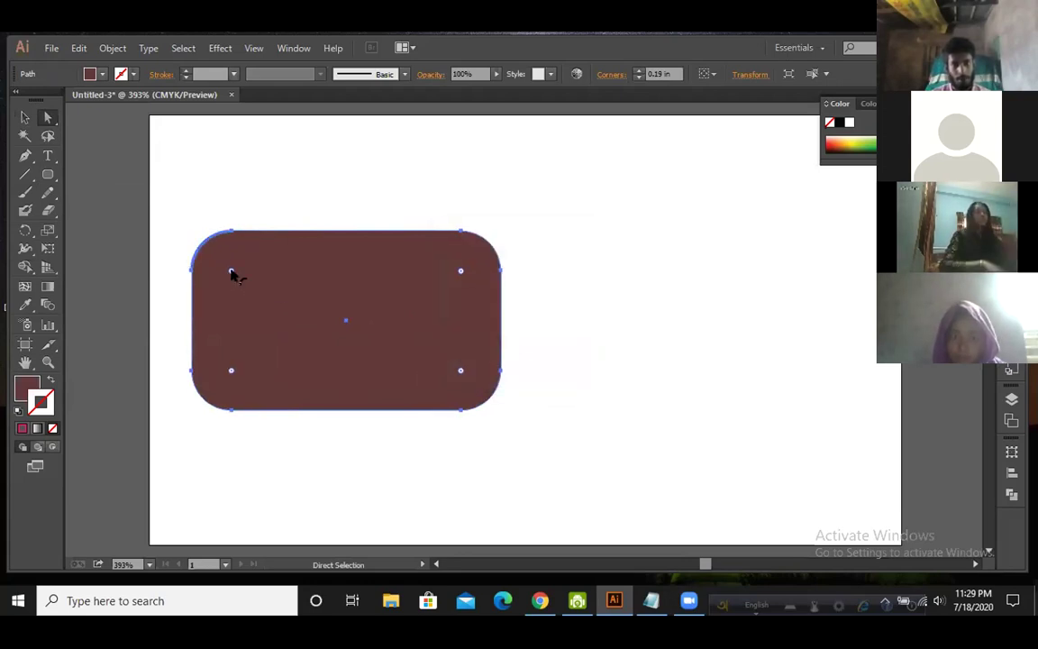
Step: Try the inverted round corner style on the shape's four corners and undo the change
key("v")
key("a")
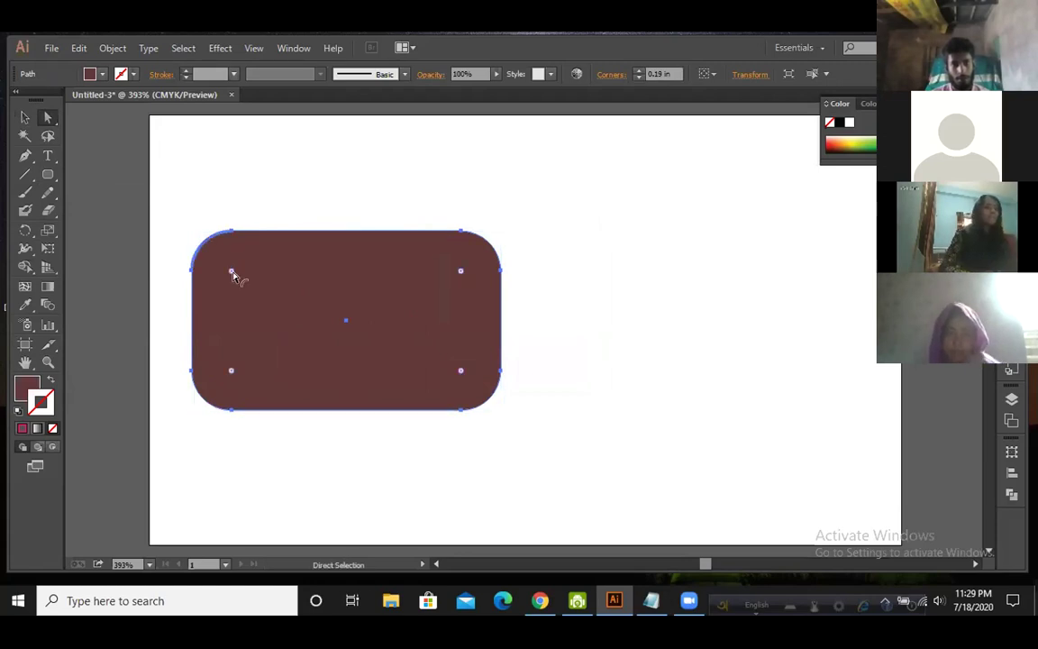
left_click(232, 273, "alt")
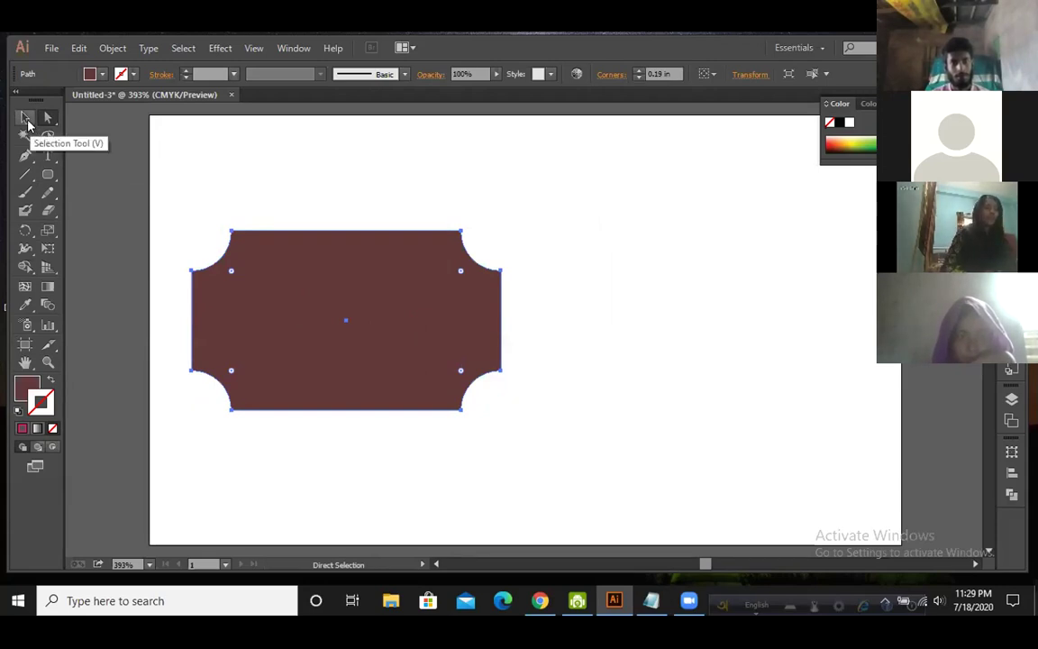
key("ctrl+z")
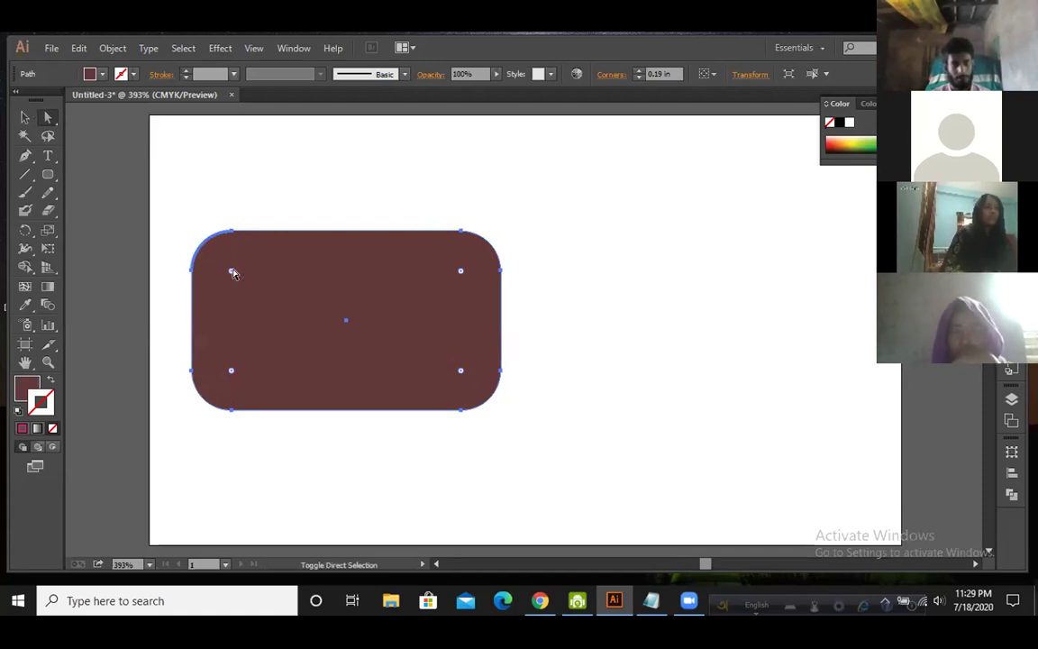
Step: Reduce the radius of all four corners to 0 in so the shape becomes a square-cornered rectangle
left_click_drag(231, 273, 195, 243)
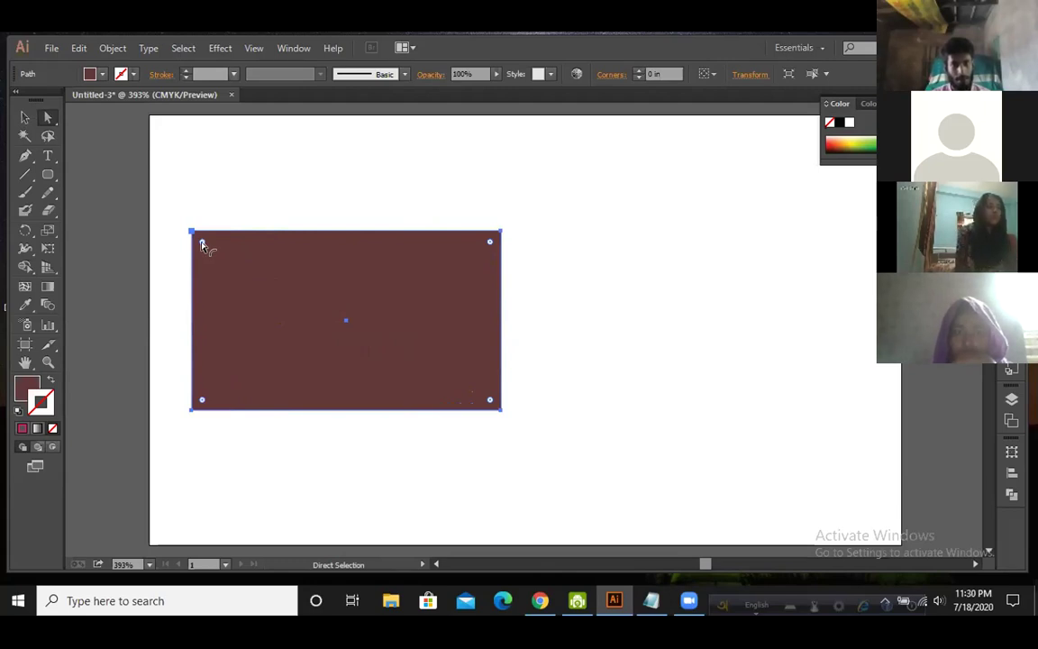
mouse_move(202, 245)
left_mouse_down()
mouse_move(220, 261)
mouse_move(199, 239)
left_mouse_up()
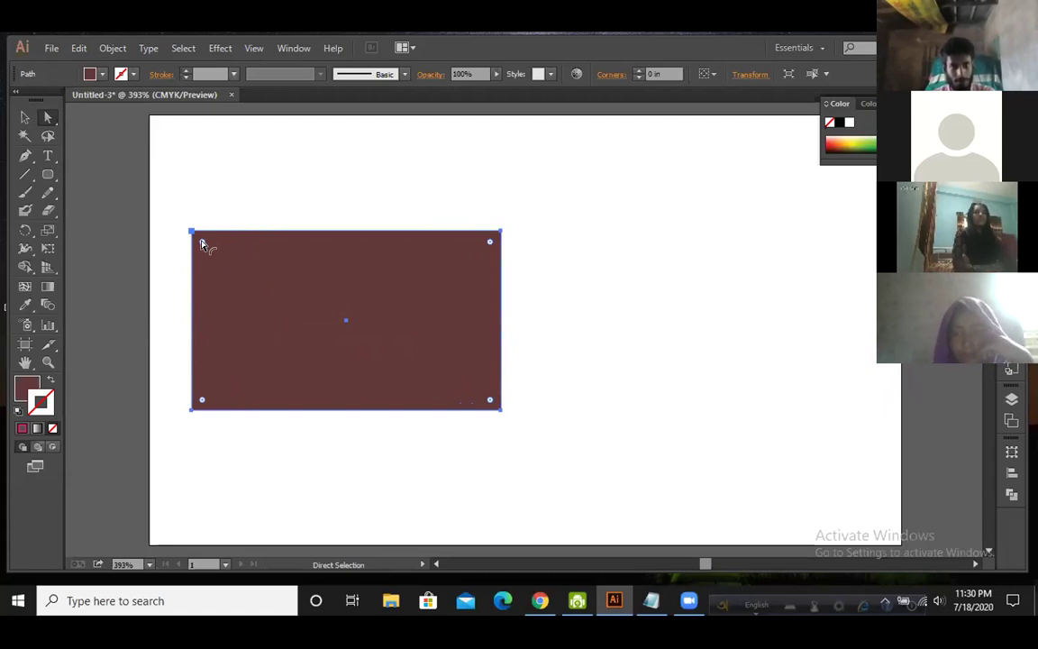
double_click(202, 244)
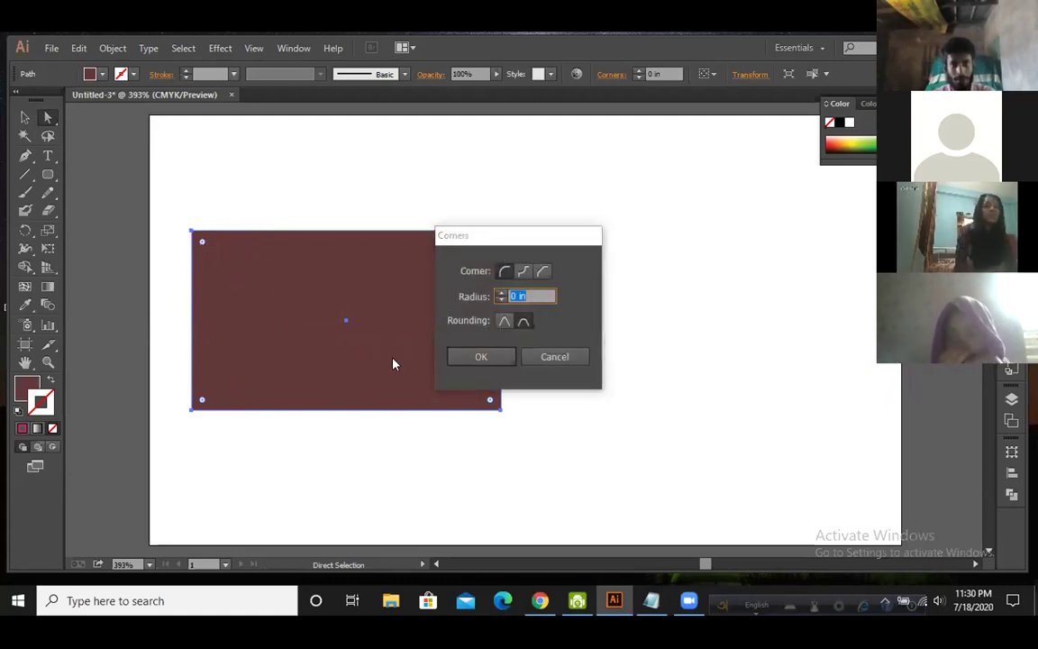
left_click(481, 356)
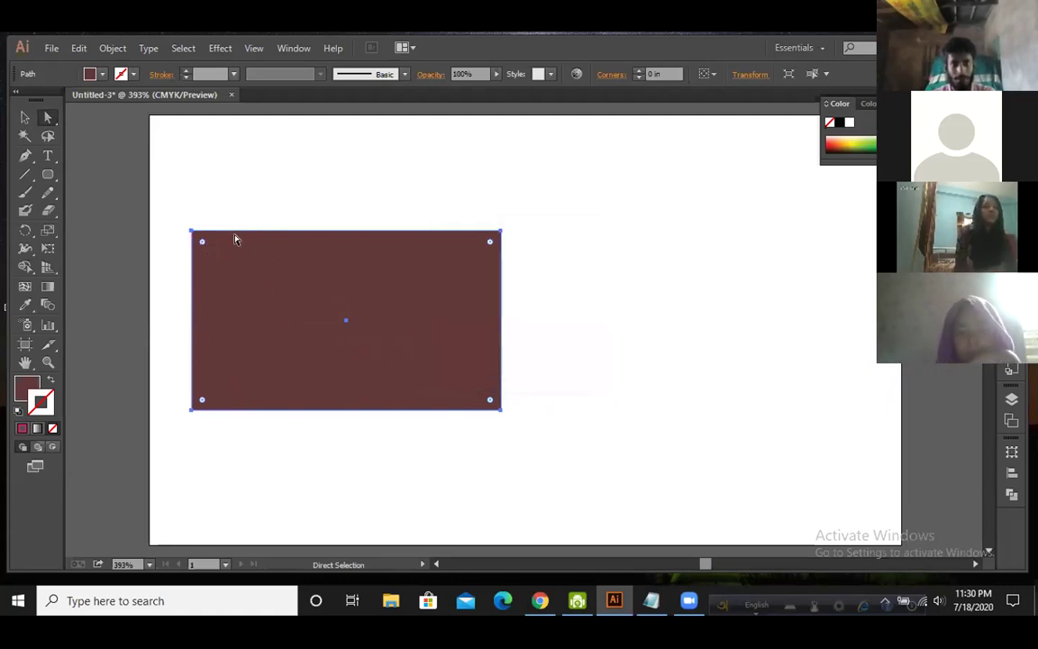
Step: Round the rectangle's corners slightly to about 0.04 in and return the radius to 0 in
mouse_move(202, 242)
left_mouse_down()
mouse_move(215, 258)
mouse_move(209, 248)
left_mouse_up()
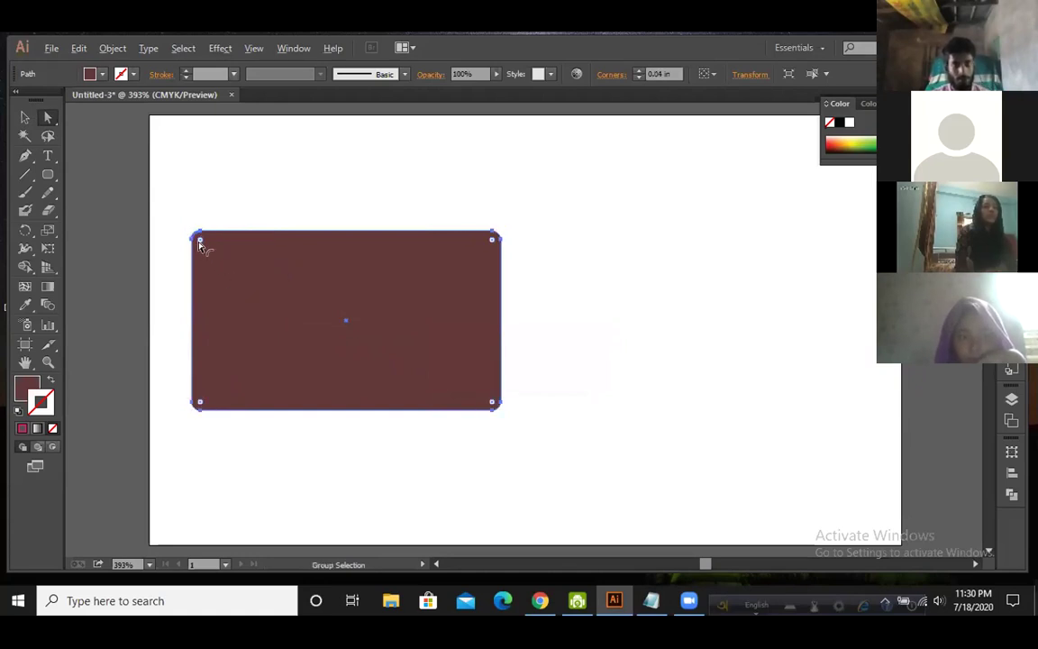
left_click_drag(207, 252, 183, 223)
left_click(208, 243, "alt")
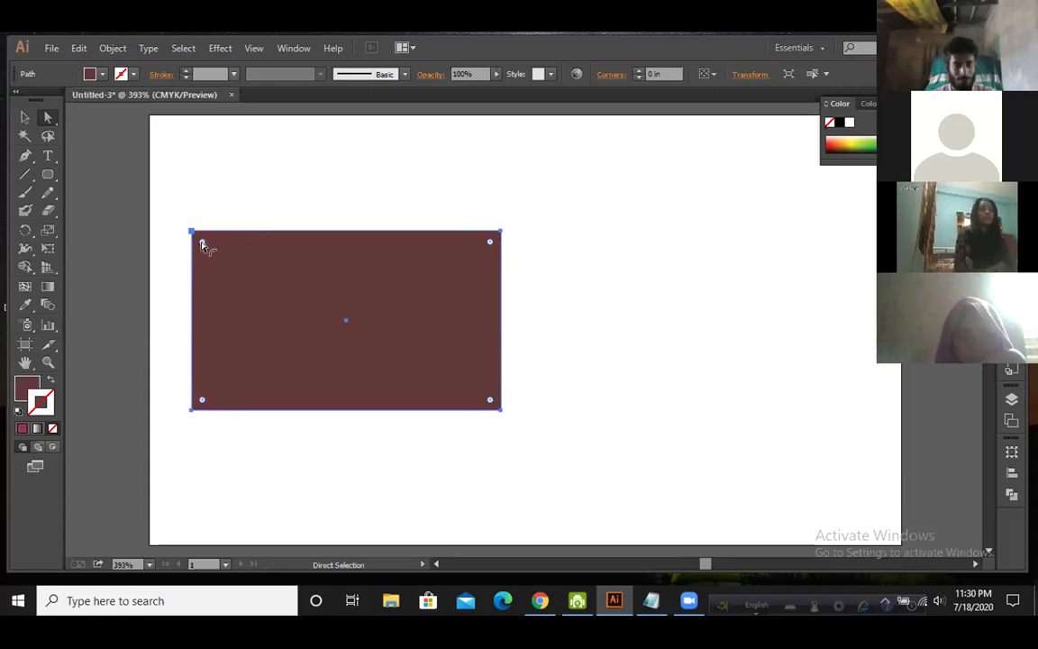
double_click(202, 244)
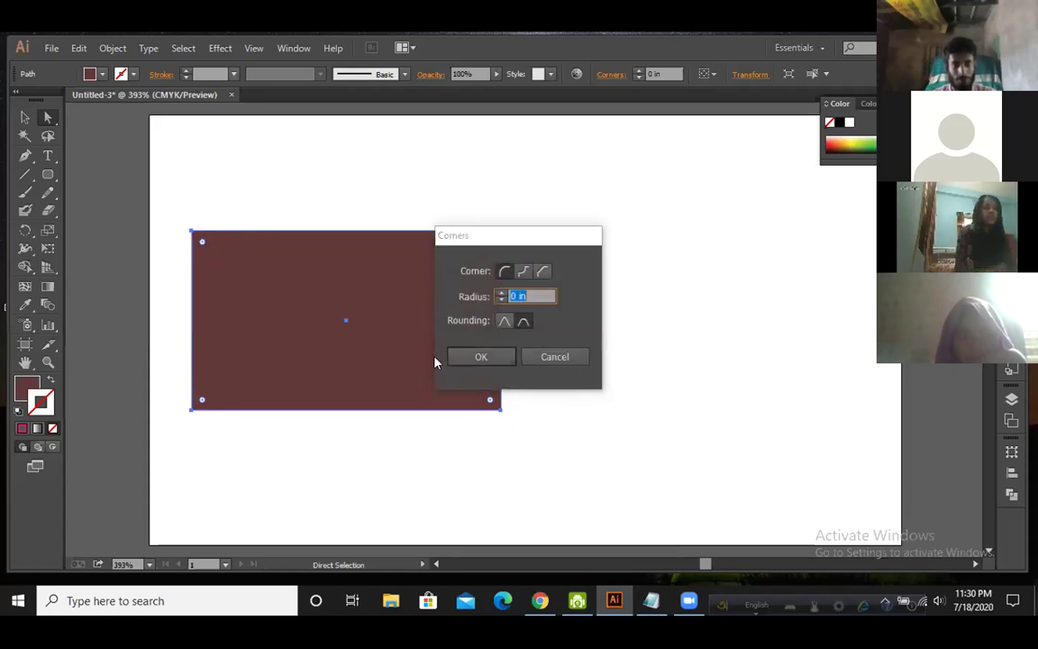
left_click(506, 359)
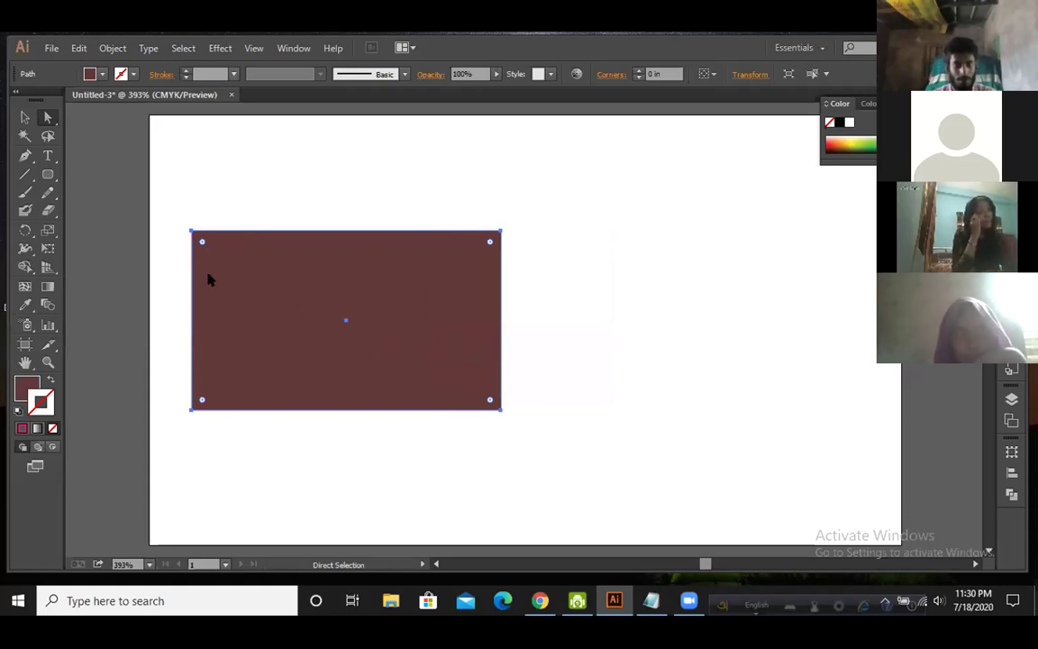
mouse_move(202, 241)
left_mouse_down()
mouse_move(299, 333)
mouse_move(190, 223)
left_mouse_up()
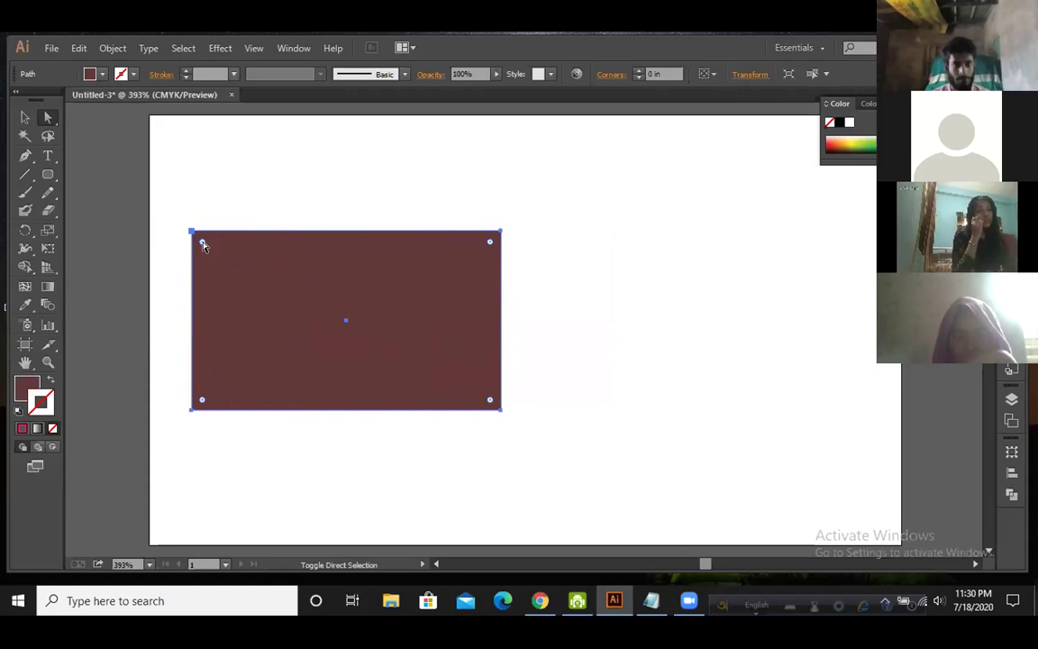
mouse_move(202, 245)
left_mouse_down()
mouse_move(228, 275)
mouse_move(189, 229)
left_mouse_up()
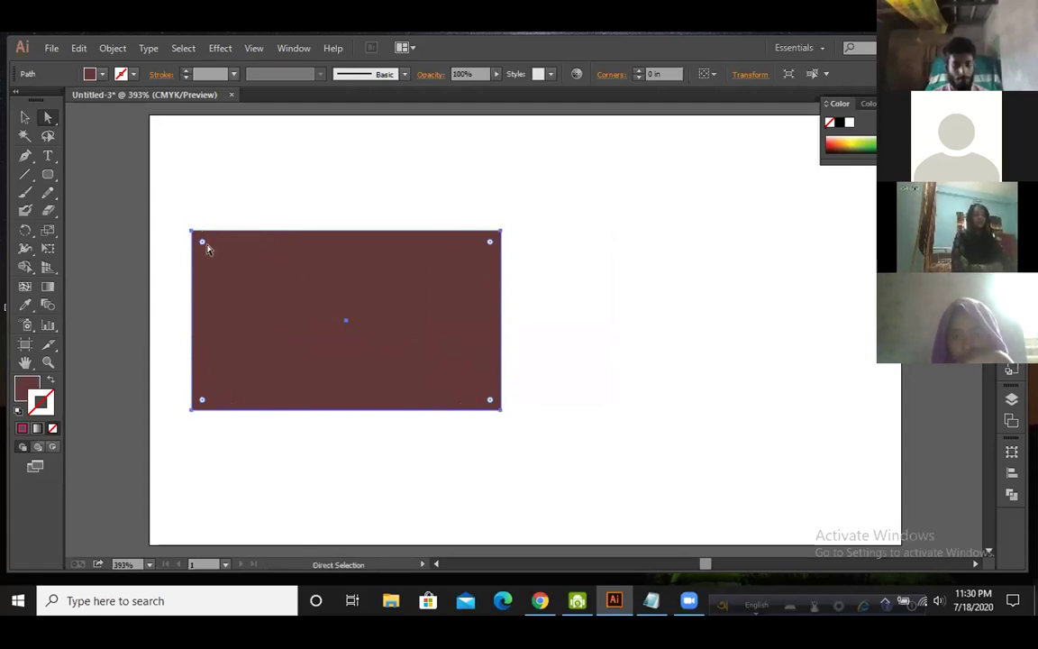
left_click(204, 243)
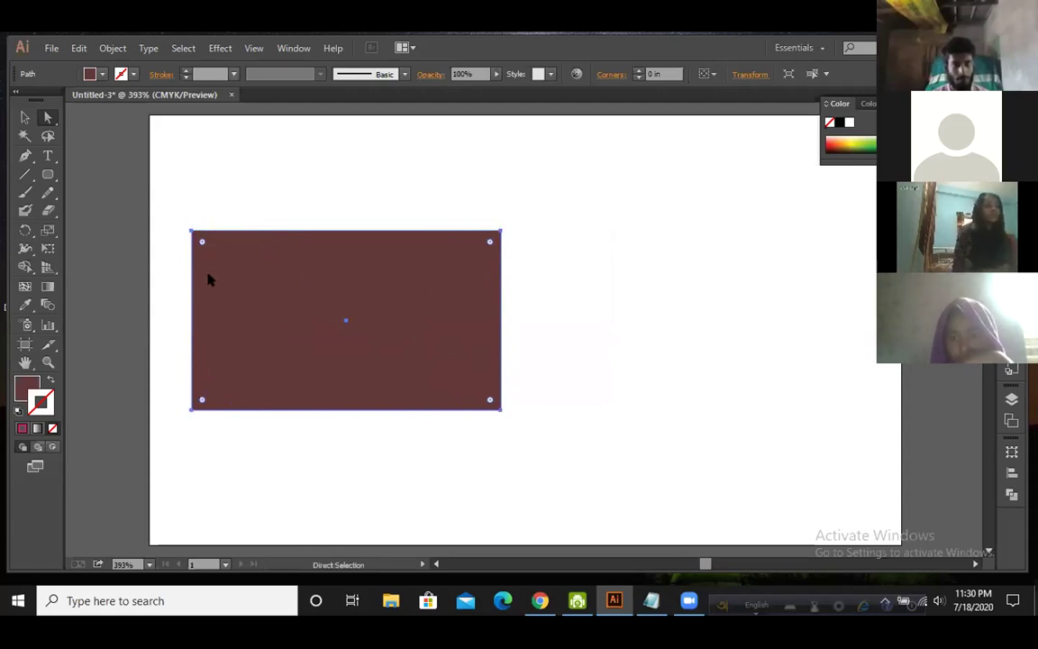
left_click_drag(201, 240, 180, 222)
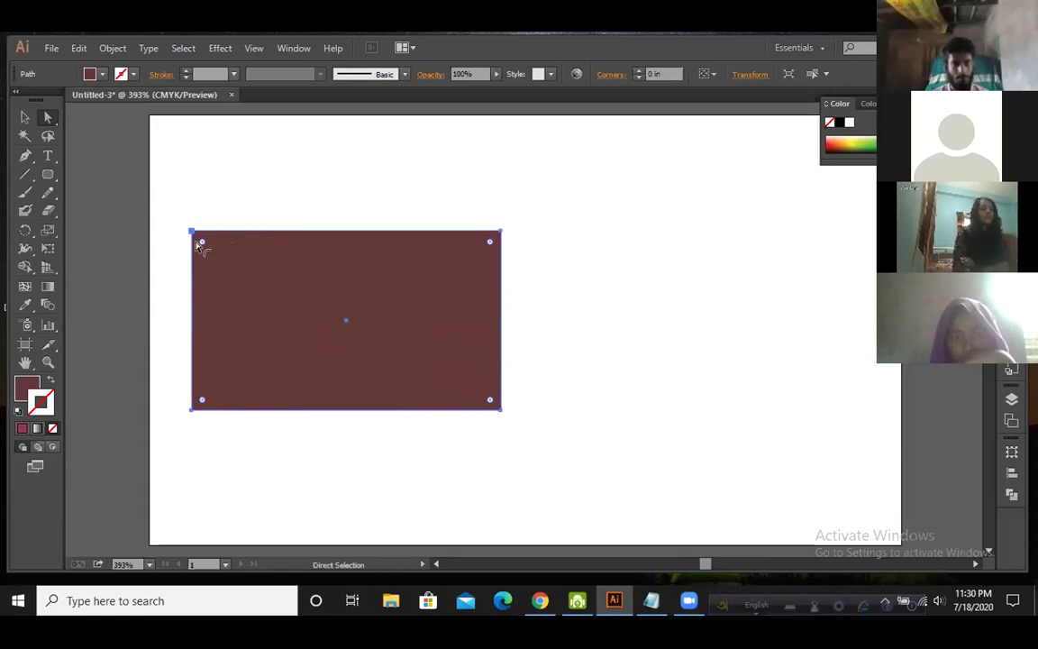
Step: Move the rectangle slightly right and add an overlapping 1.4384 × 0.834 in rounded rectangle with a 0.1 in corner radius
left_click(27, 118)
left_click_drag(268, 297, 332, 286)
left_click(46, 176)
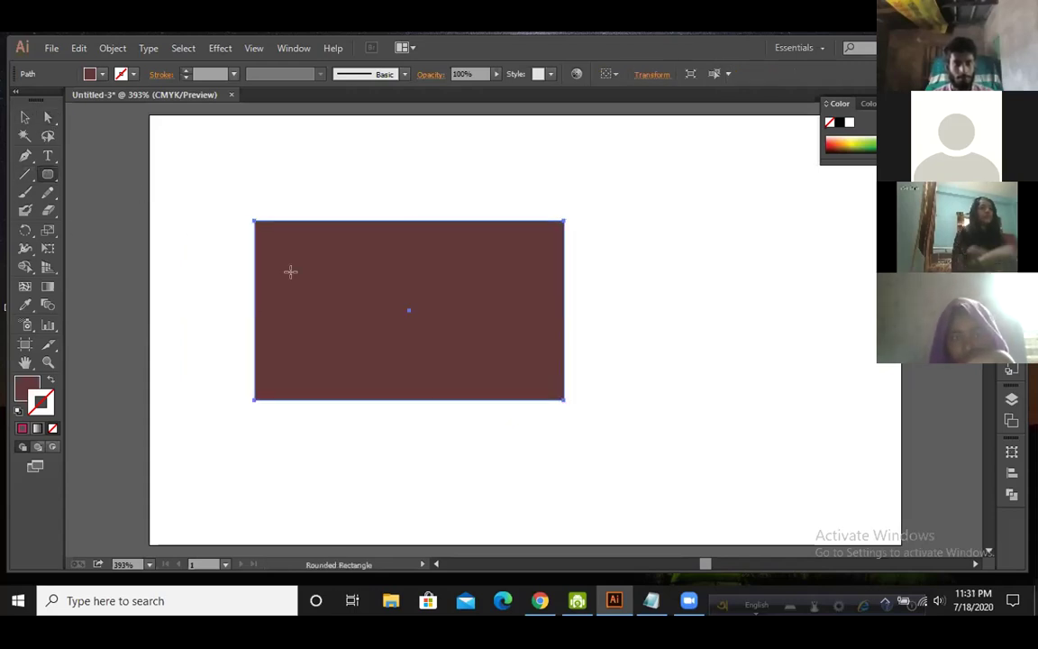
left_click(313, 285)
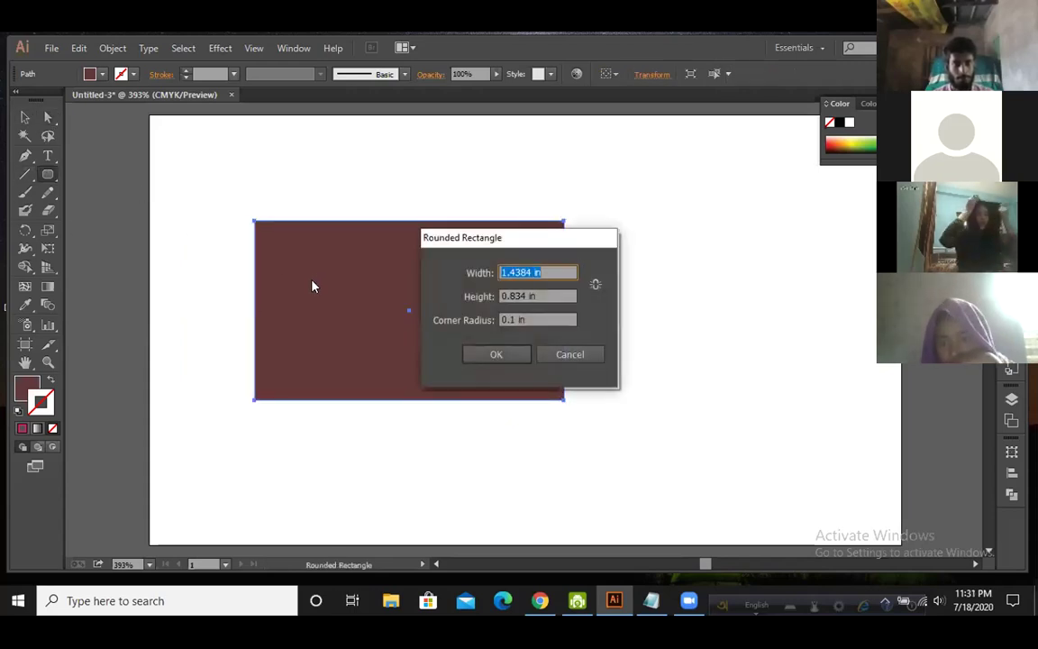
left_click(494, 354)
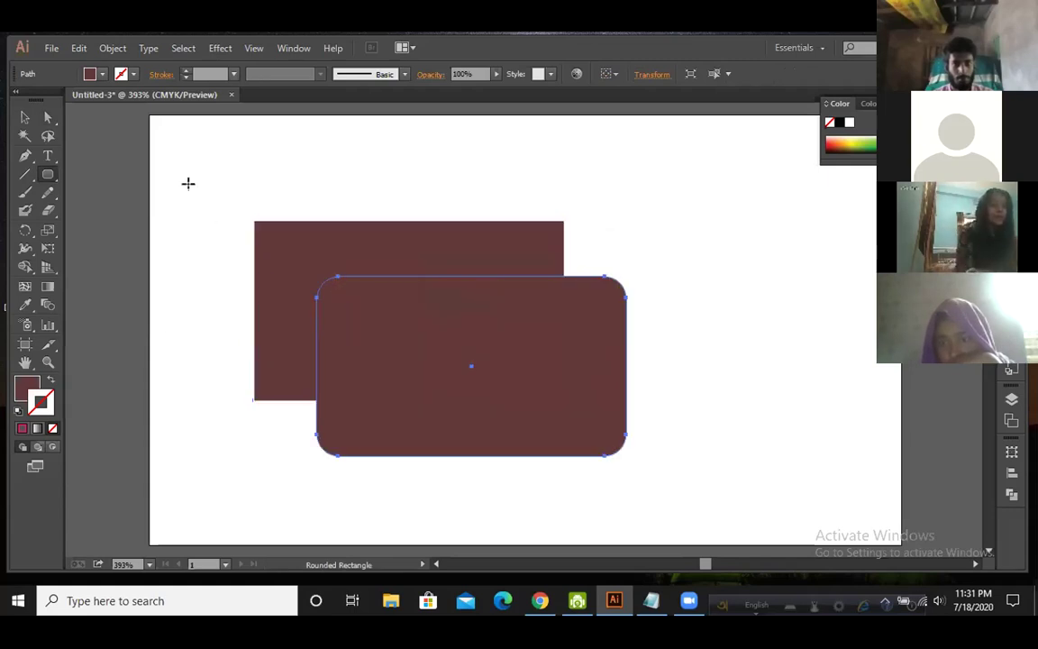
Step: Reduce the front rounded rectangle's corner radius to about 0.01 in, raise it to 0.04 in and accept that radius in the Corners settings
left_click(47, 117)
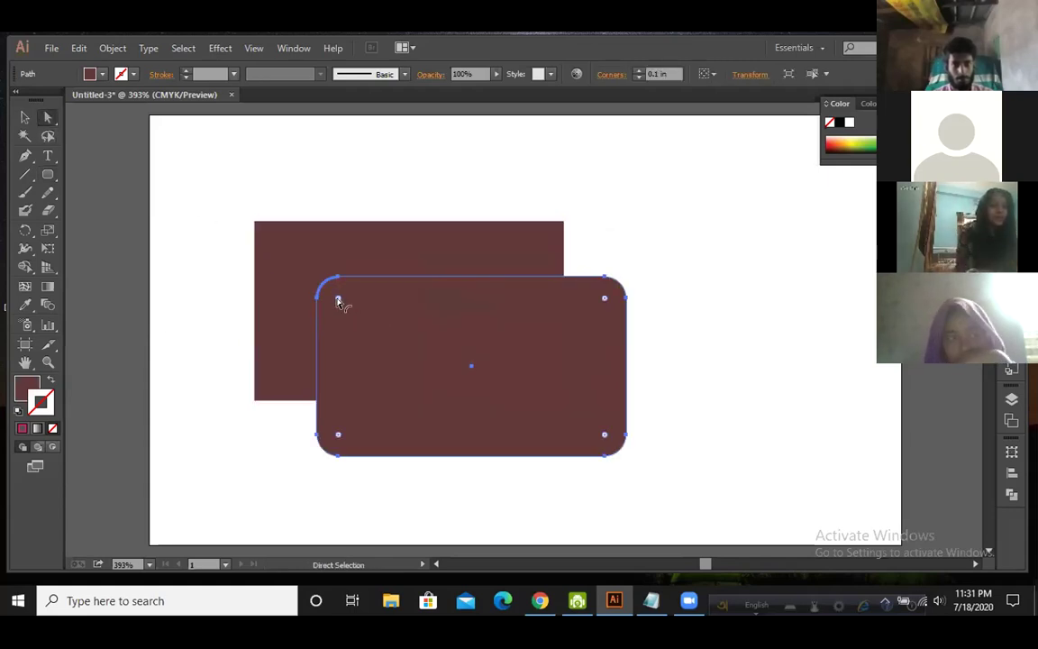
left_click_drag(337, 297, 317, 272)
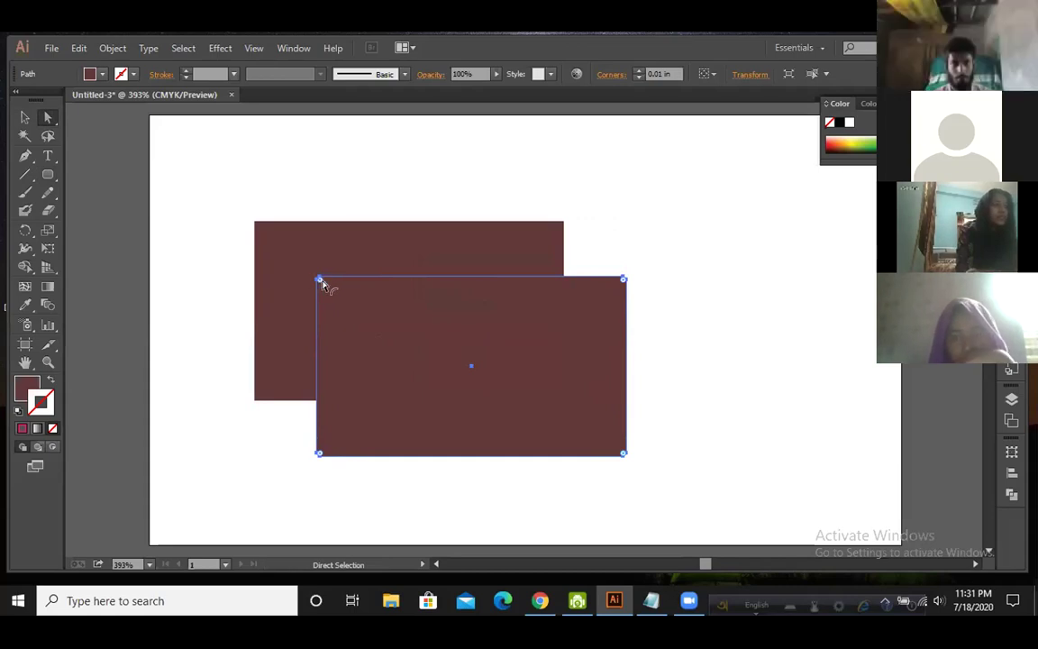
left_click_drag(329, 288, 332, 292)
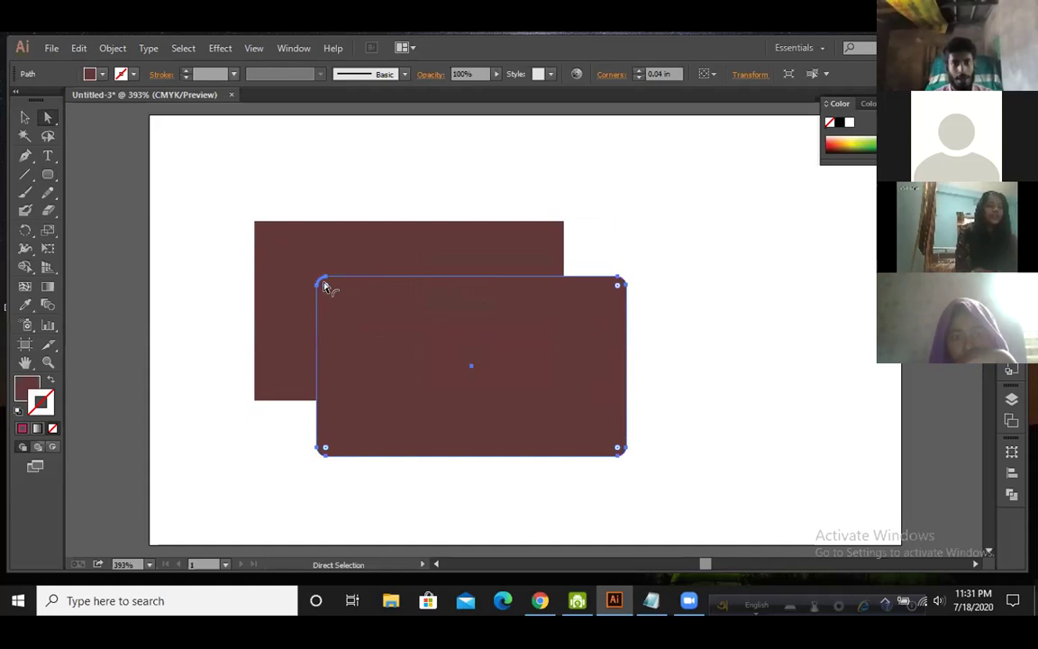
double_click(326, 286)
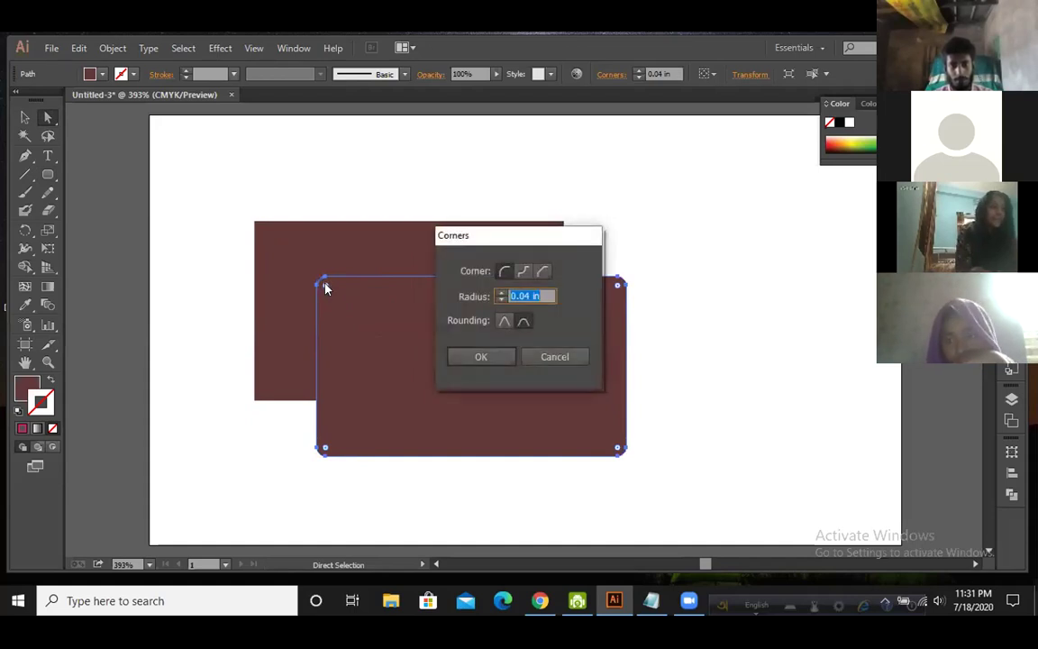
left_click(483, 357)
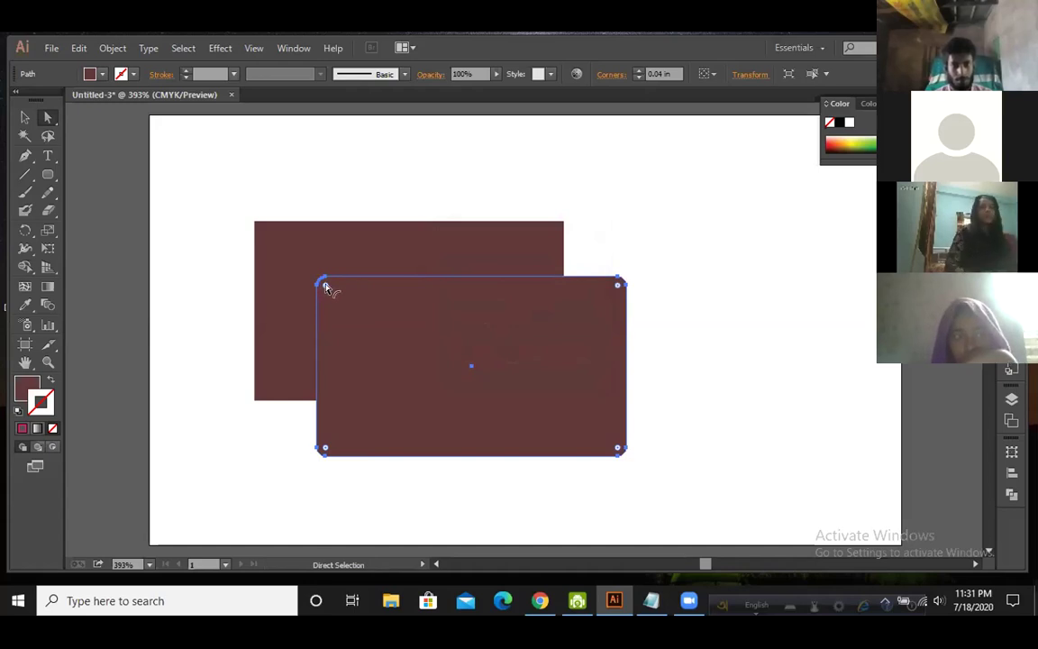
Step: Reduce the front rectangle's corner radius to about 0.01 in and move the shape slightly up and to the right
mouse_move(327, 287)
left_mouse_down()
mouse_move(398, 367)
mouse_move(318, 279)
left_mouse_up()
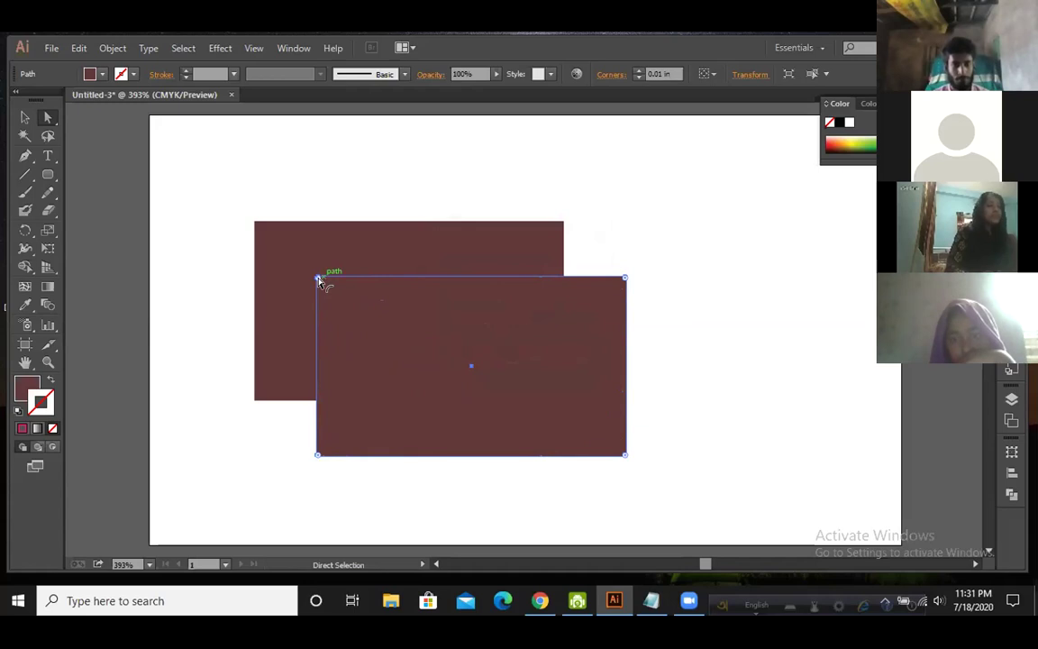
left_click(319, 280, "shift")
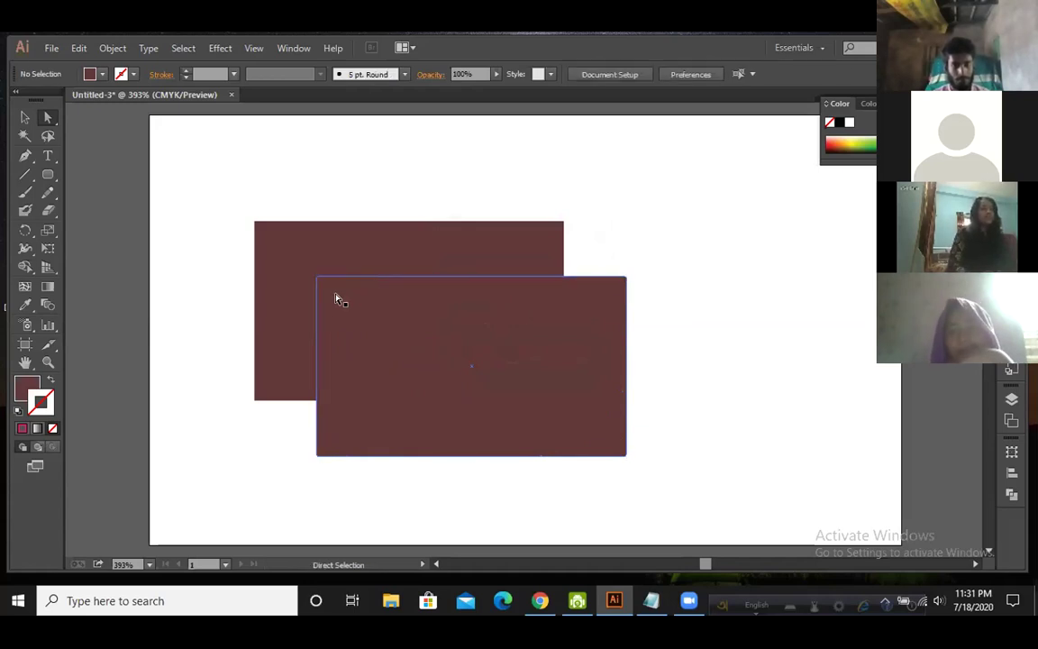
left_click(352, 304)
left_click_drag(352, 303, 364, 288)
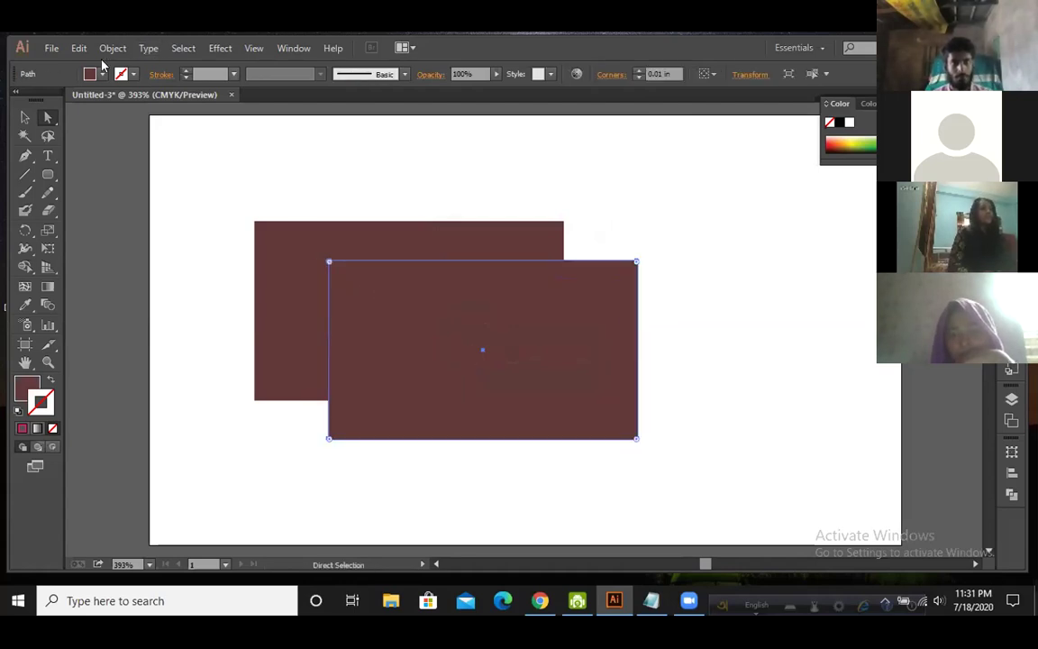
left_click(294, 48)
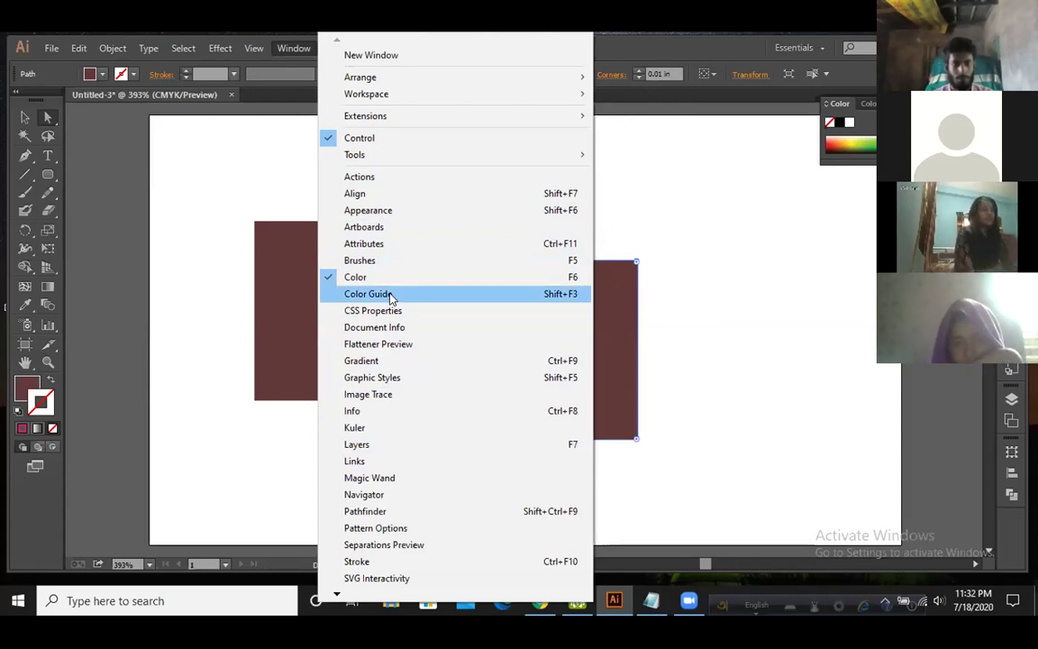
left_click(144, 340)
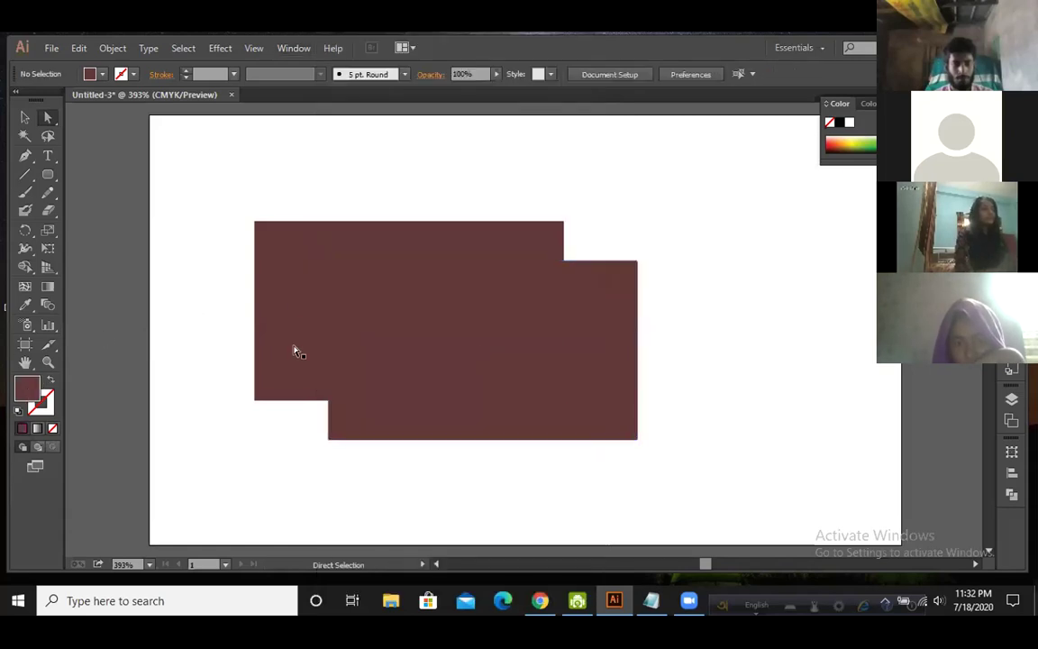
Step: Round the front rectangle's corners to about 0.12 in and shrink the radius again to nearly square corners
left_click(363, 343)
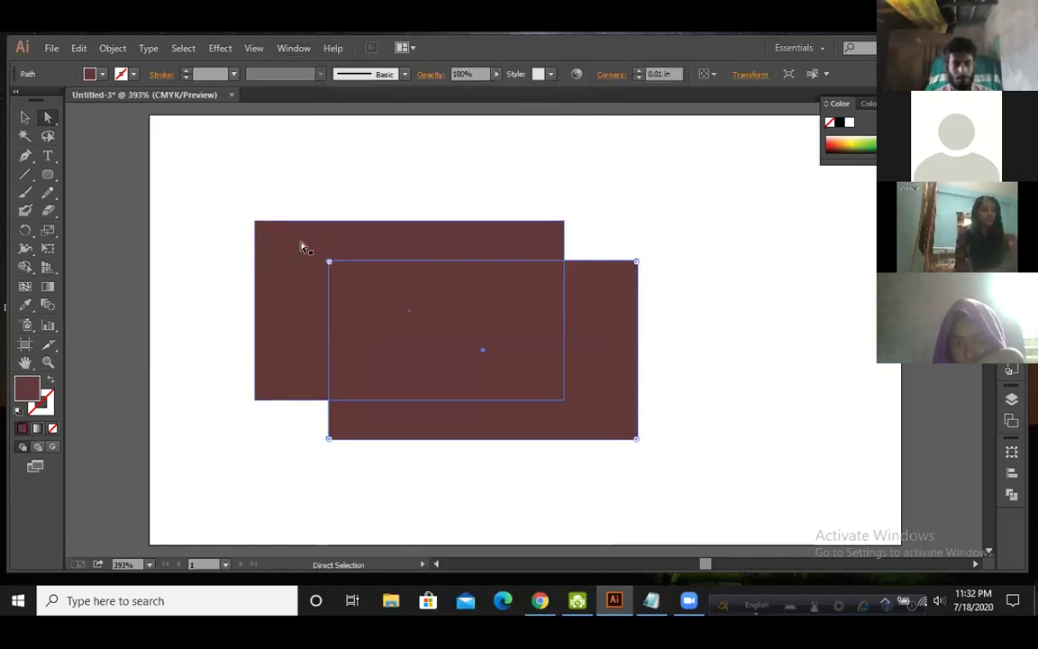
left_click_drag(330, 264, 354, 287)
double_click(354, 288)
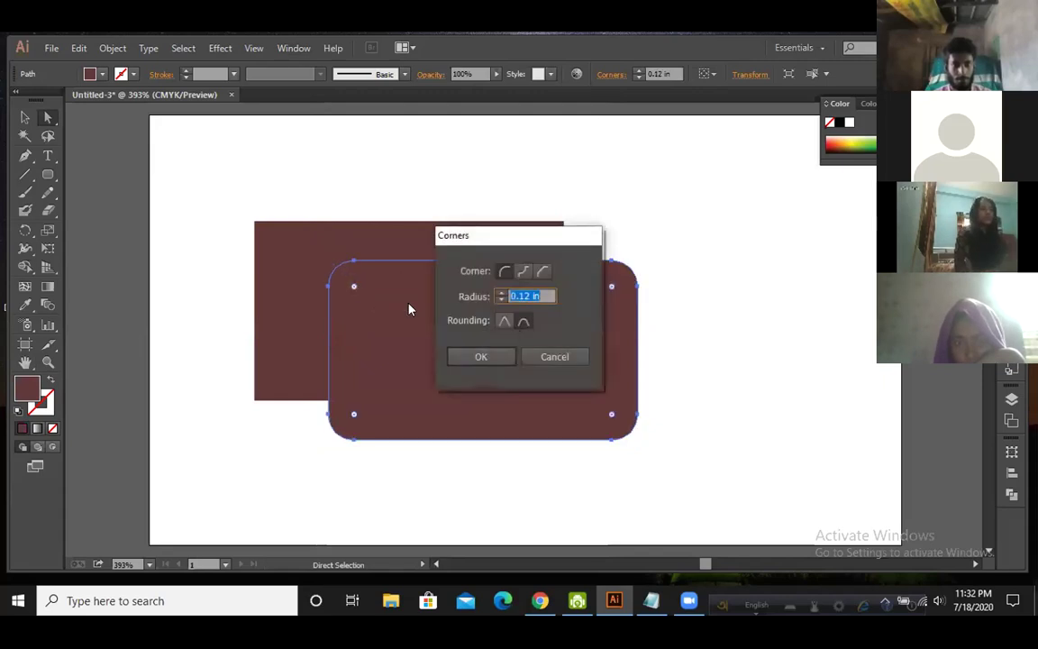
left_click(550, 355)
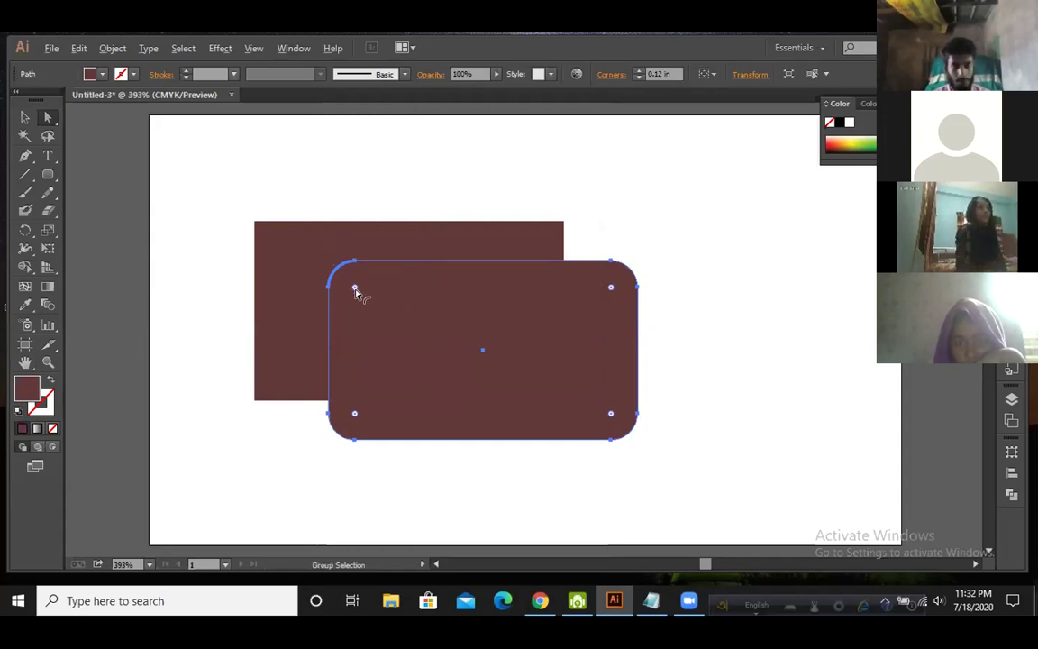
left_click_drag(363, 295, 352, 268)
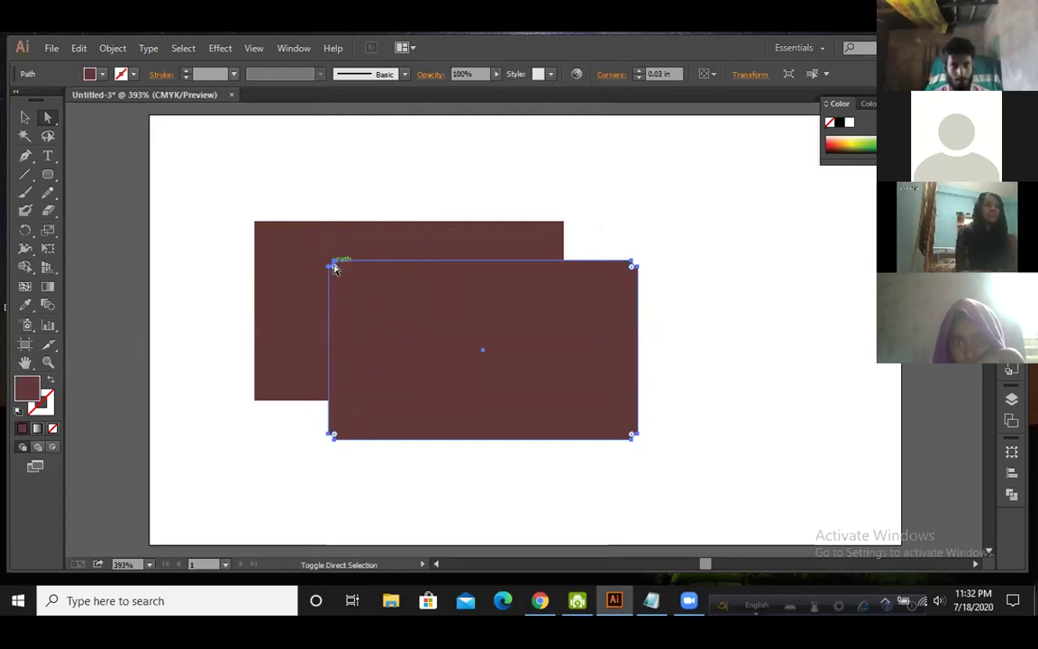
left_click_drag(333, 268, 283, 230)
left_click(667, 178)
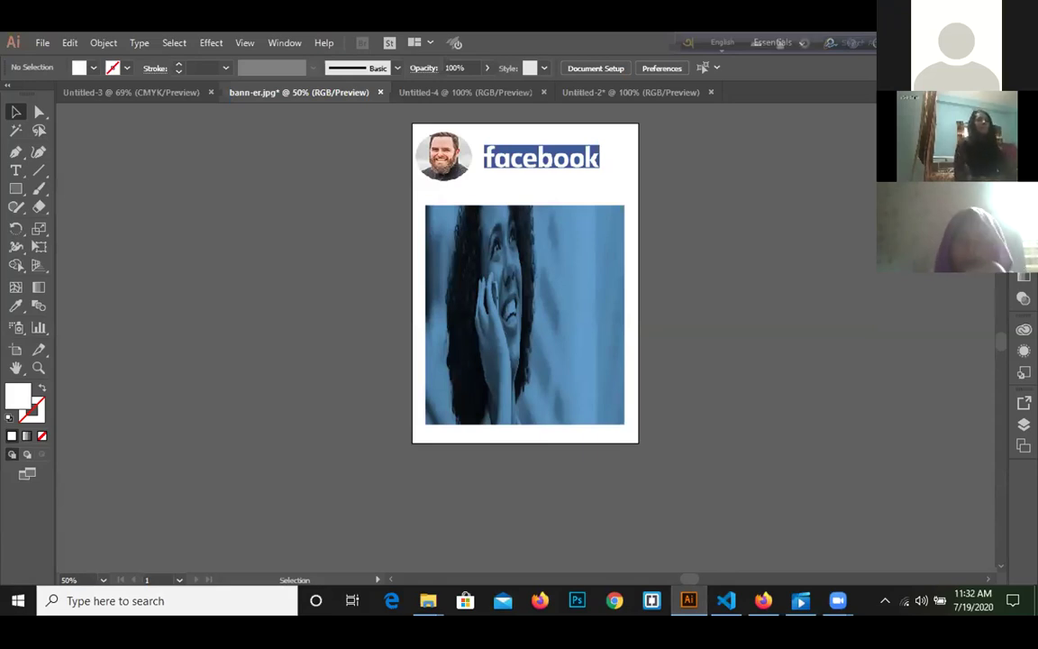
mouse_move(838, 600)
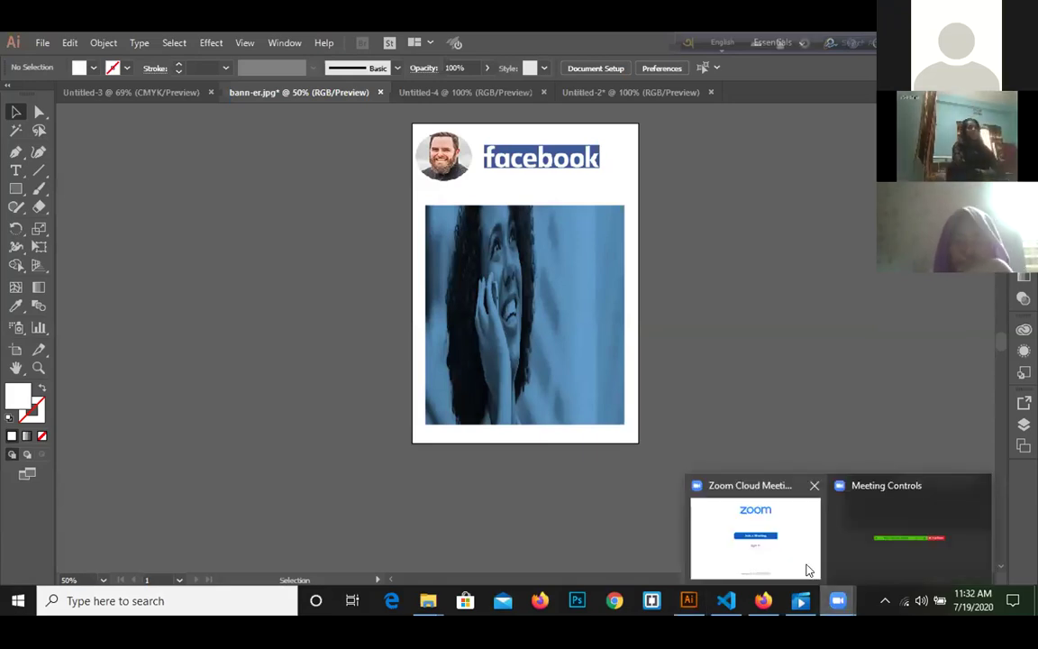
left_click(845, 539)
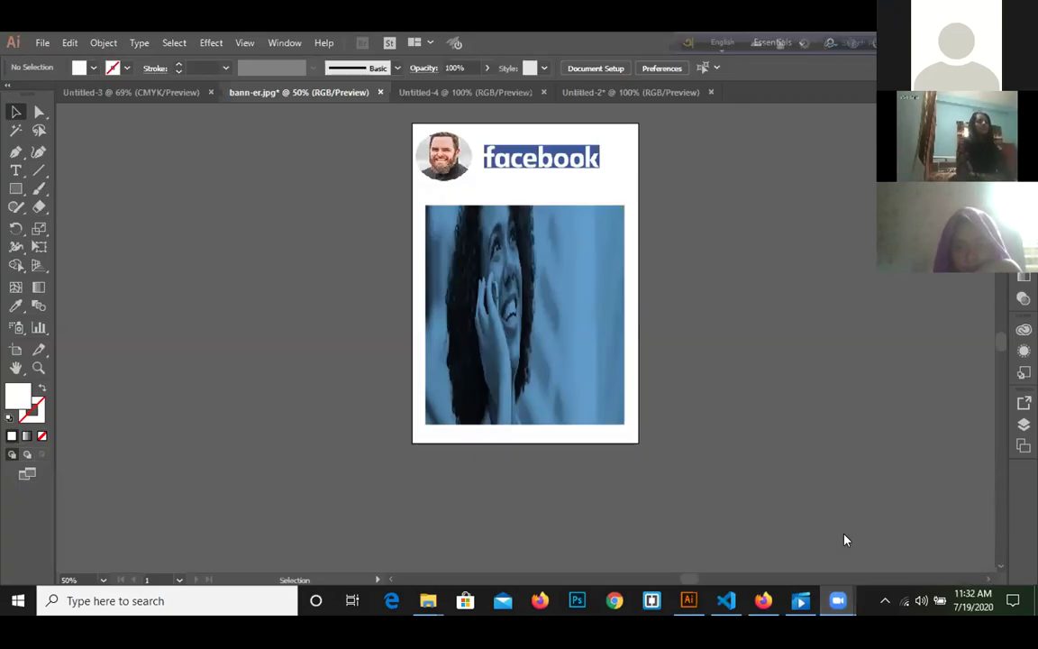
Step: Create a new A4 portrait document in CMYK color mode
left_click(40, 43)
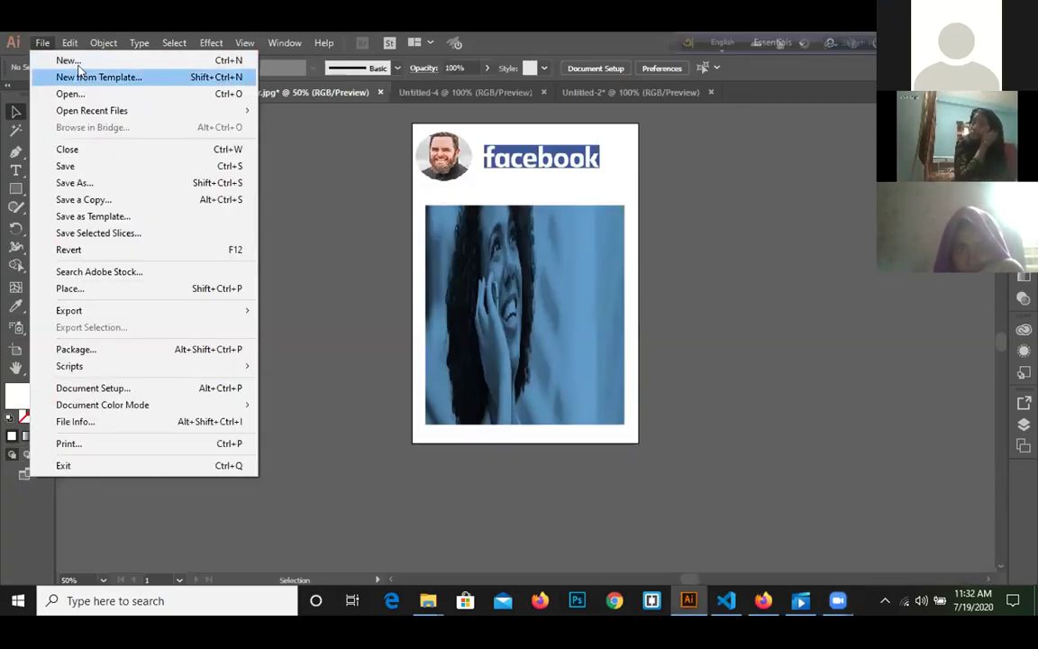
left_click(79, 61)
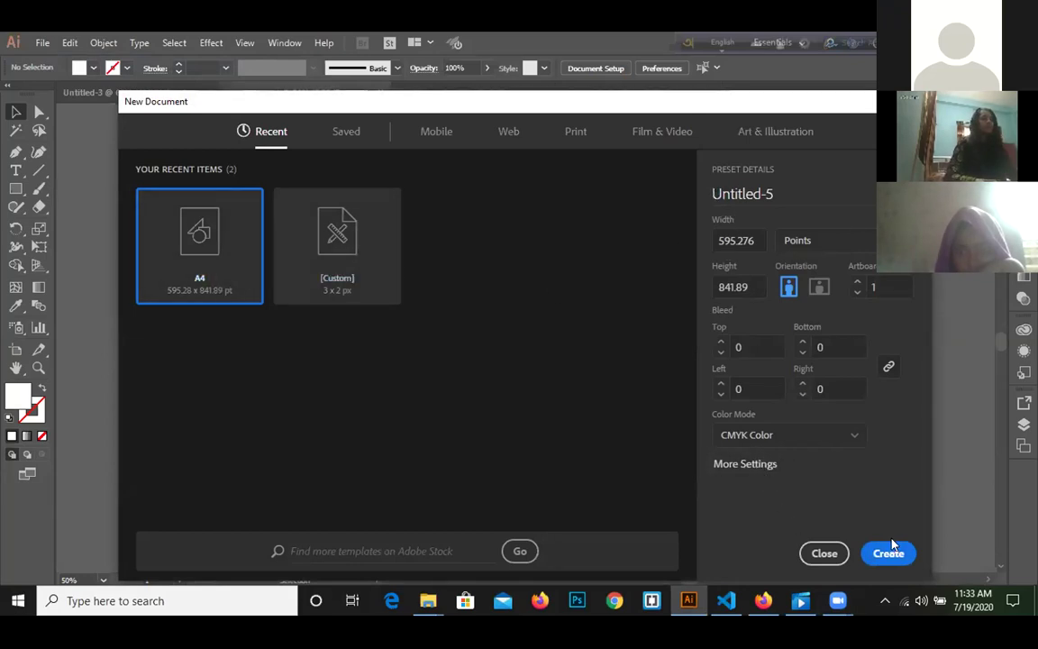
key("Escape")
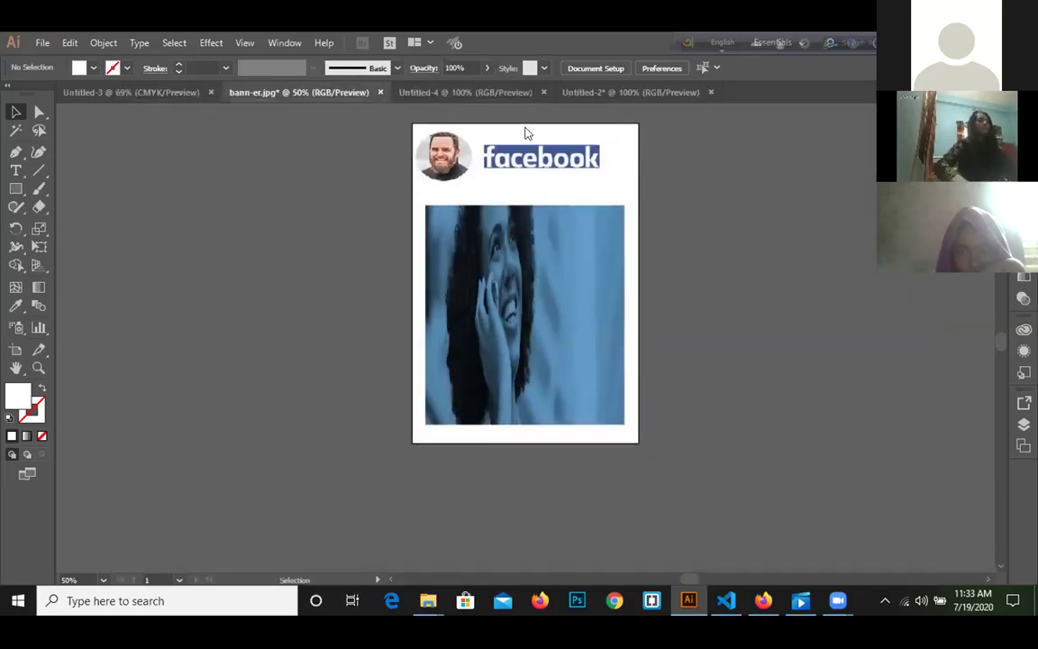
key("ctrl+alt+n")
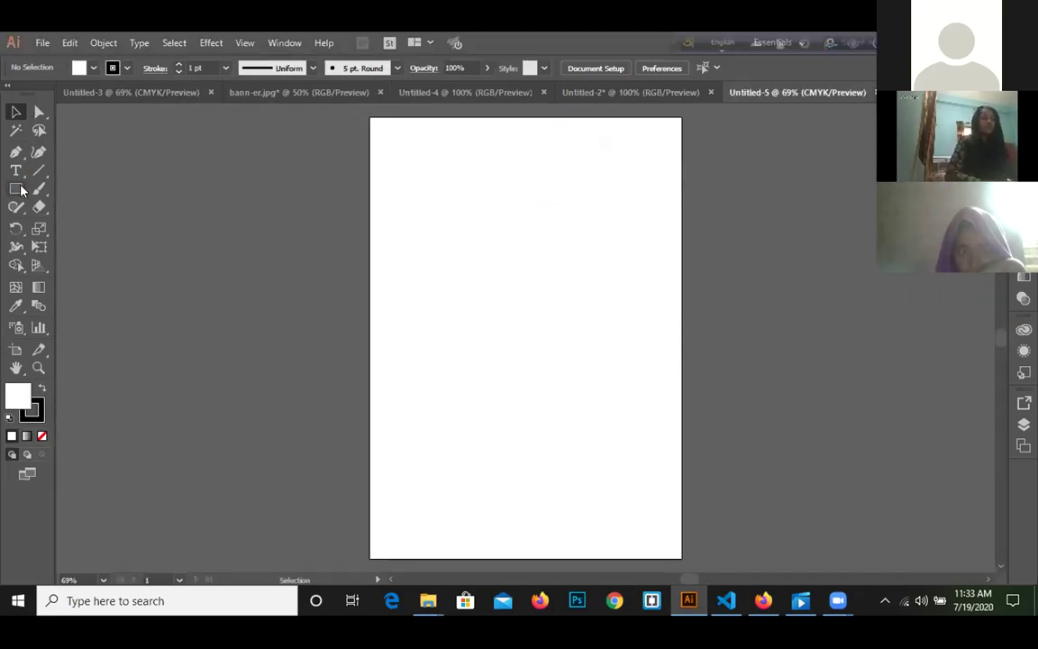
Step: Draw a rectangle about 449 × 309 pt in the upper half of the artboard and fill it with yellow
left_click(17, 189)
left_click(20, 188)
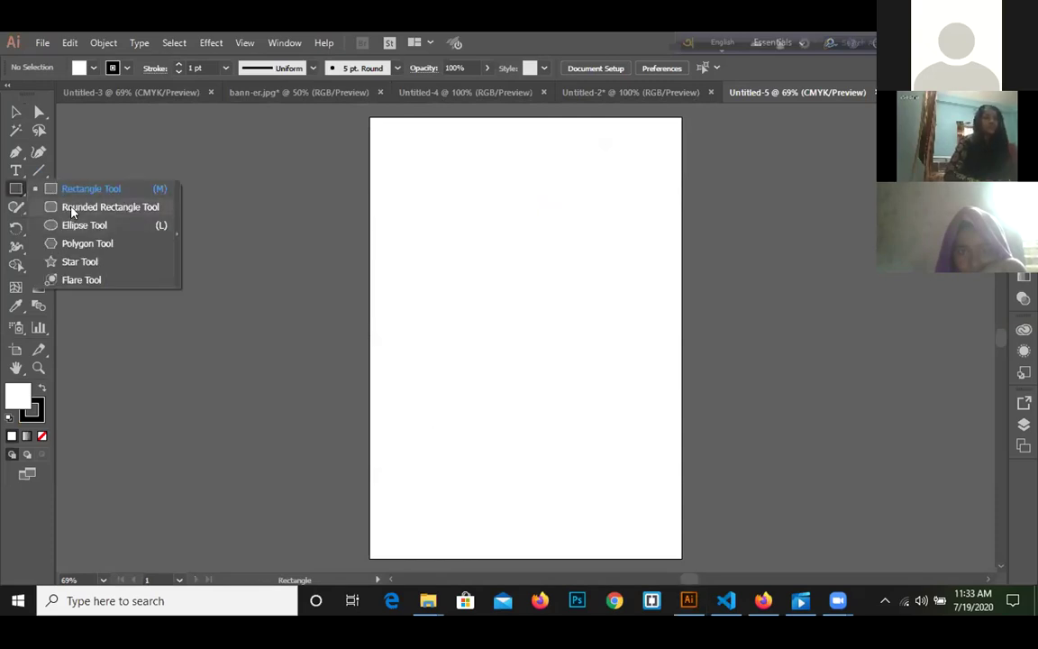
left_click(76, 189)
left_click_drag(397, 197, 632, 358)
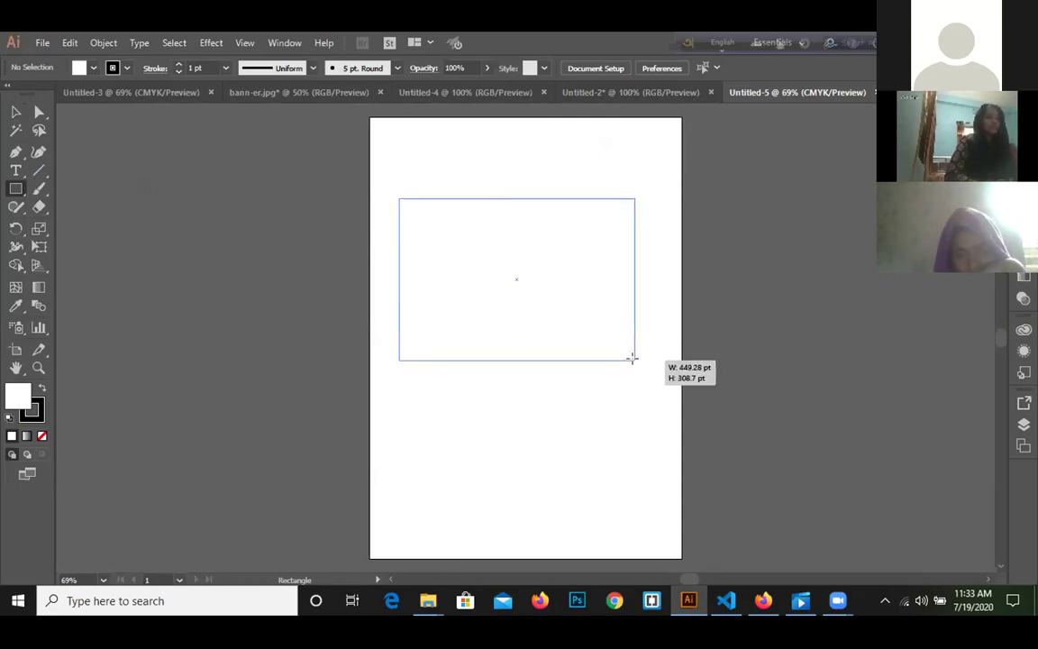
left_click(79, 68)
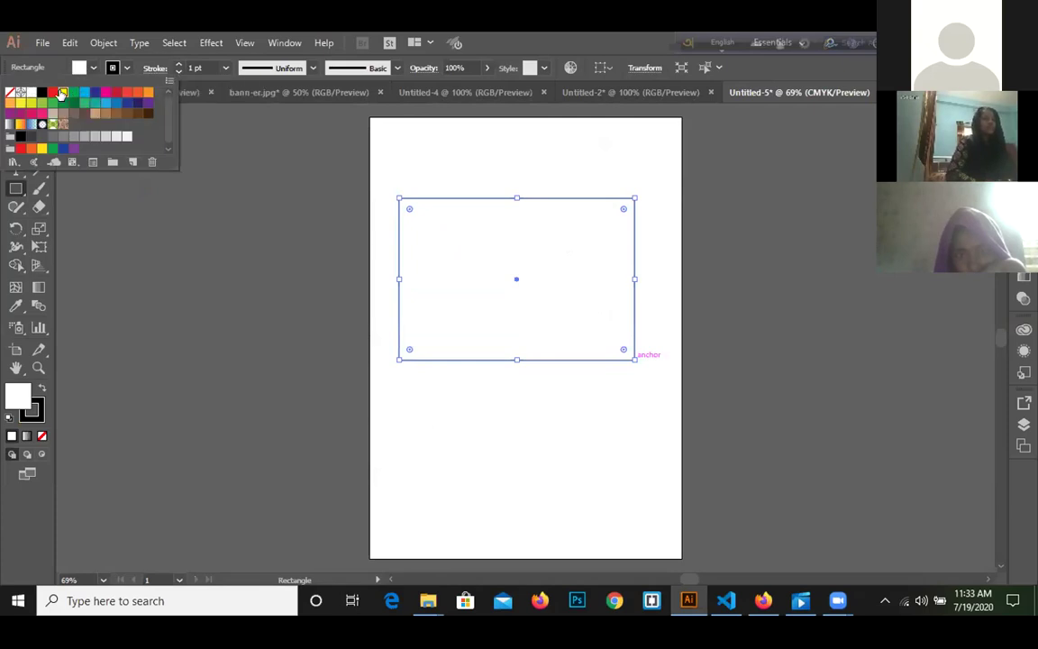
left_click(63, 92)
left_click(297, 202)
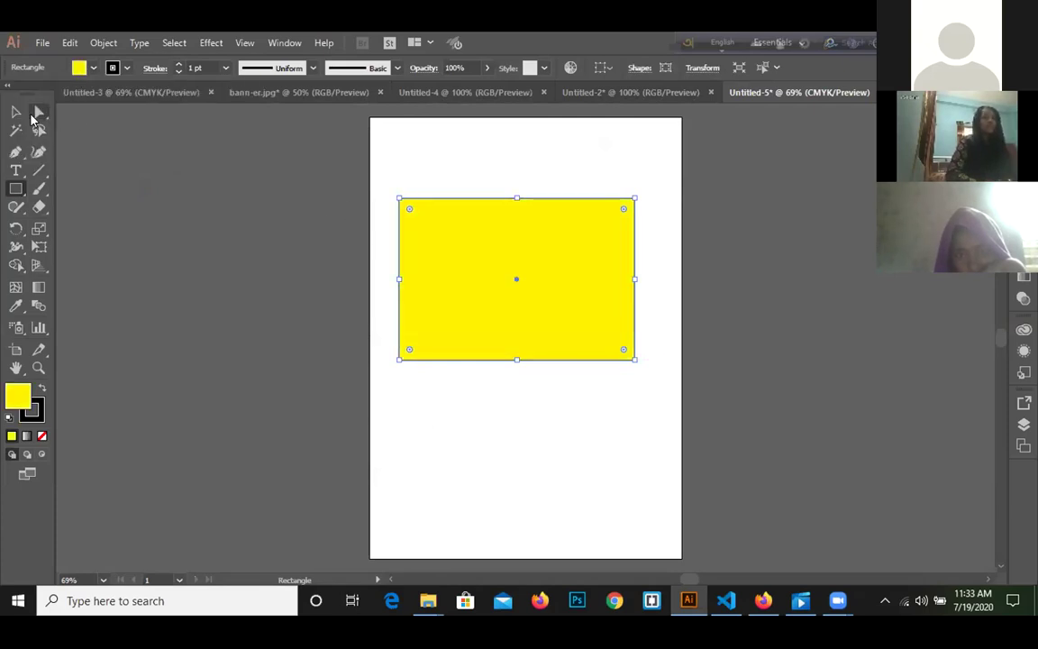
Step: Round the yellow rectangle's two upper corners individually with large radii, leaving the lower corners square
left_click(18, 113)
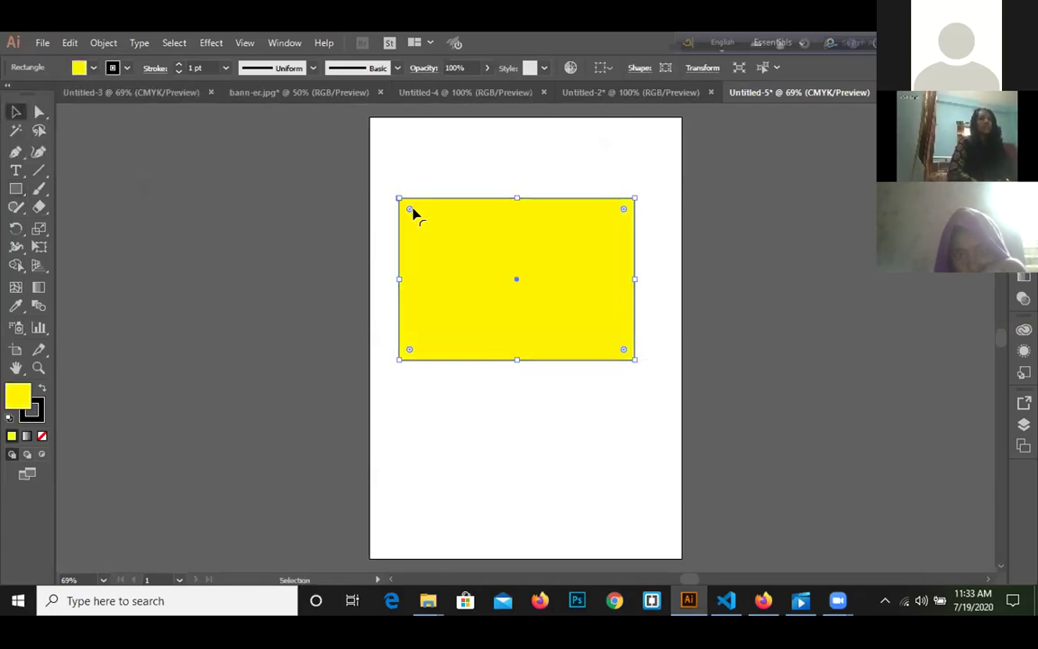
left_click_drag(410, 211, 450, 260)
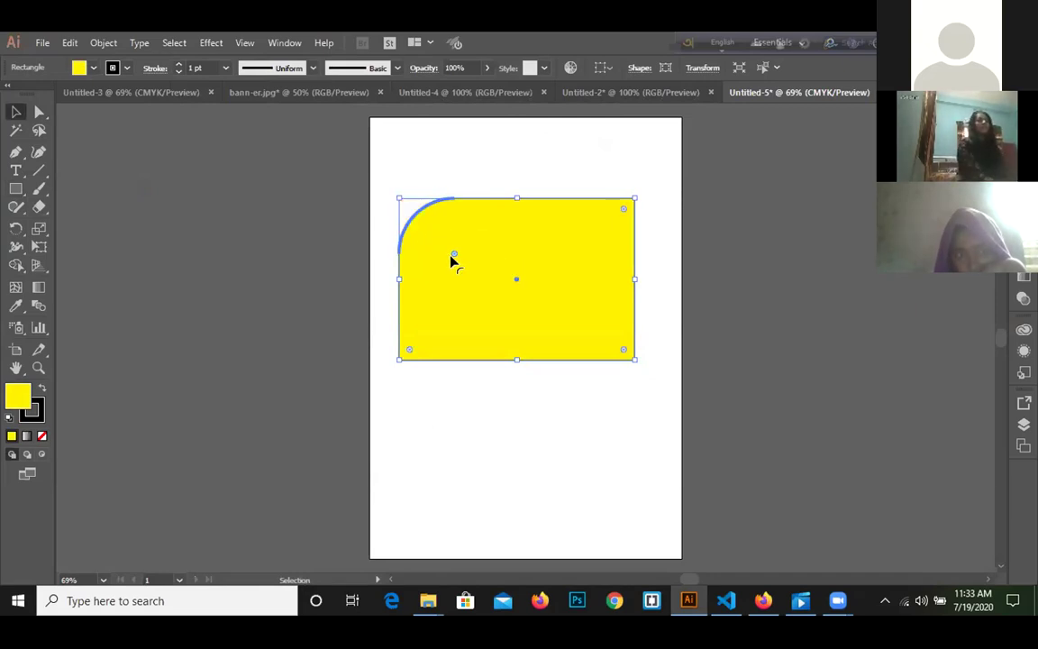
left_click_drag(622, 213, 609, 271)
left_click(539, 190)
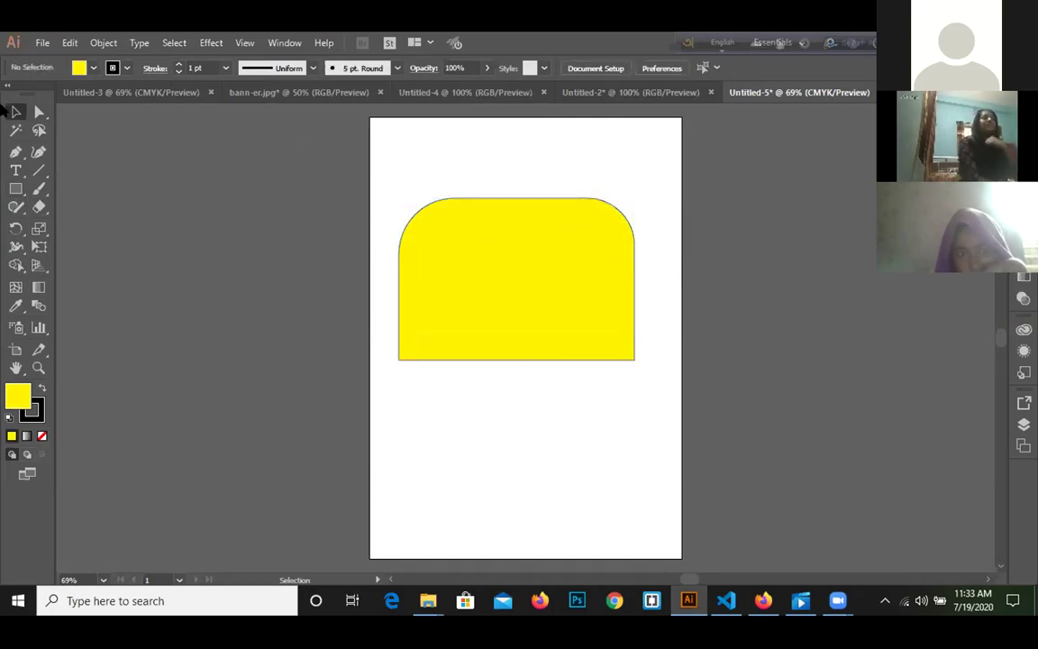
Step: Try a dark blue stroke with a weight of 8 pt while no shape is selected
left_click(112, 69)
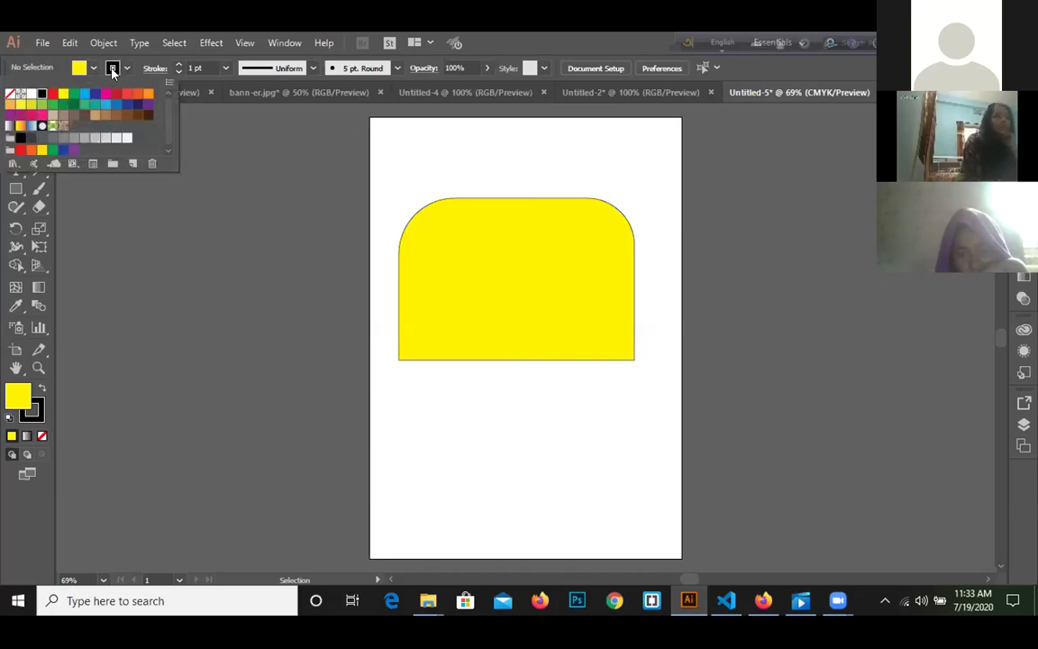
left_click(94, 94)
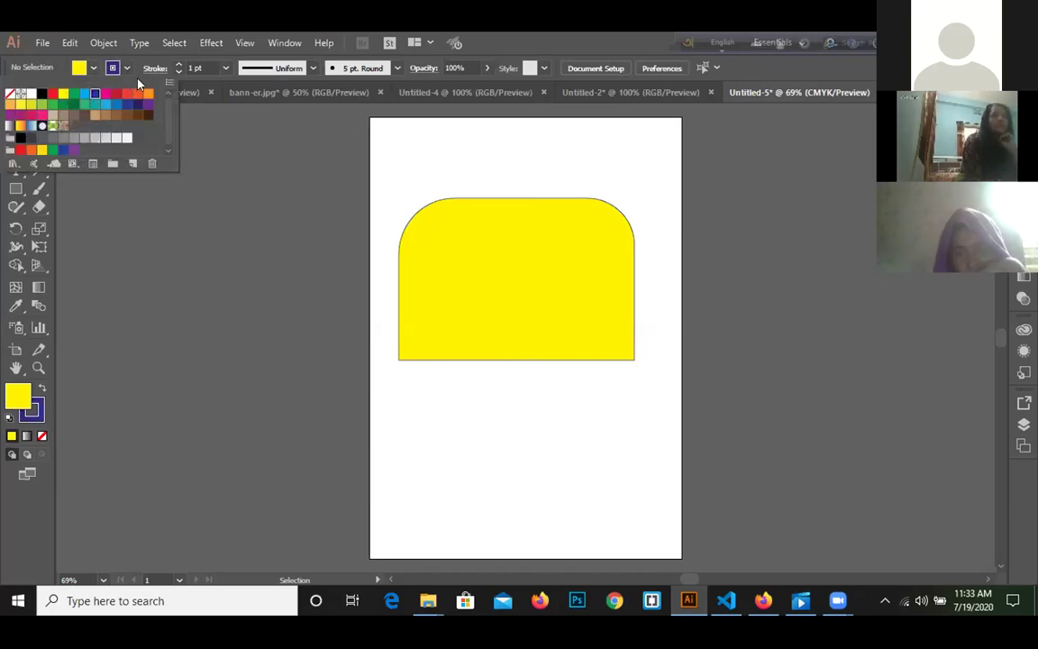
left_click(225, 68)
left_click(269, 251)
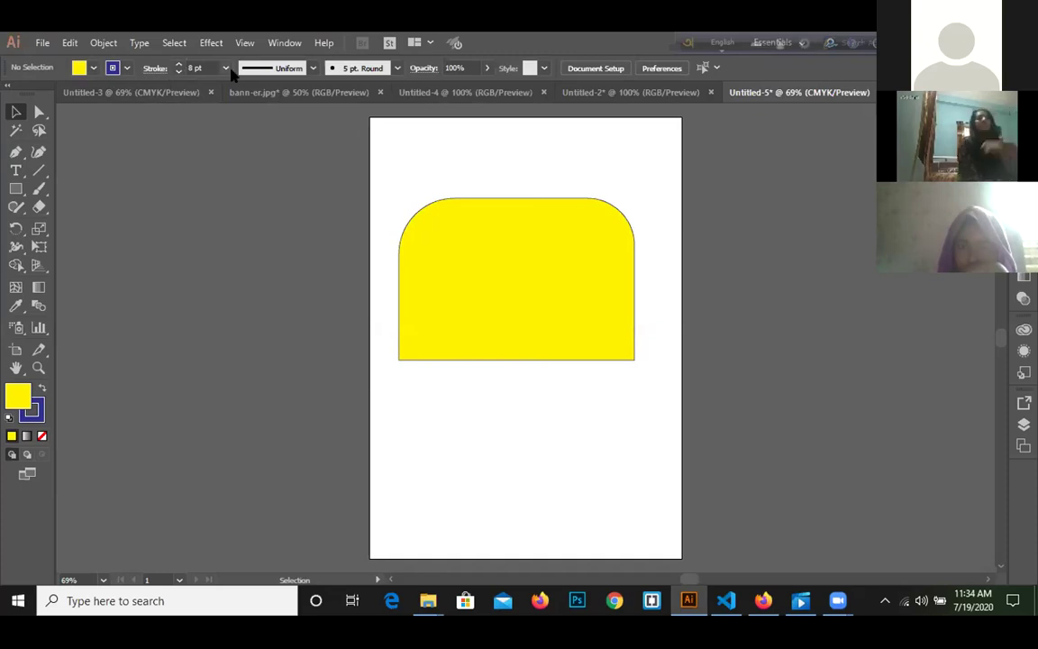
Step: Try a light blue 18 pt stroke with no shape selected, then select and deselect the yellow shape to check its stroke
left_click(112, 68)
left_click(83, 93)
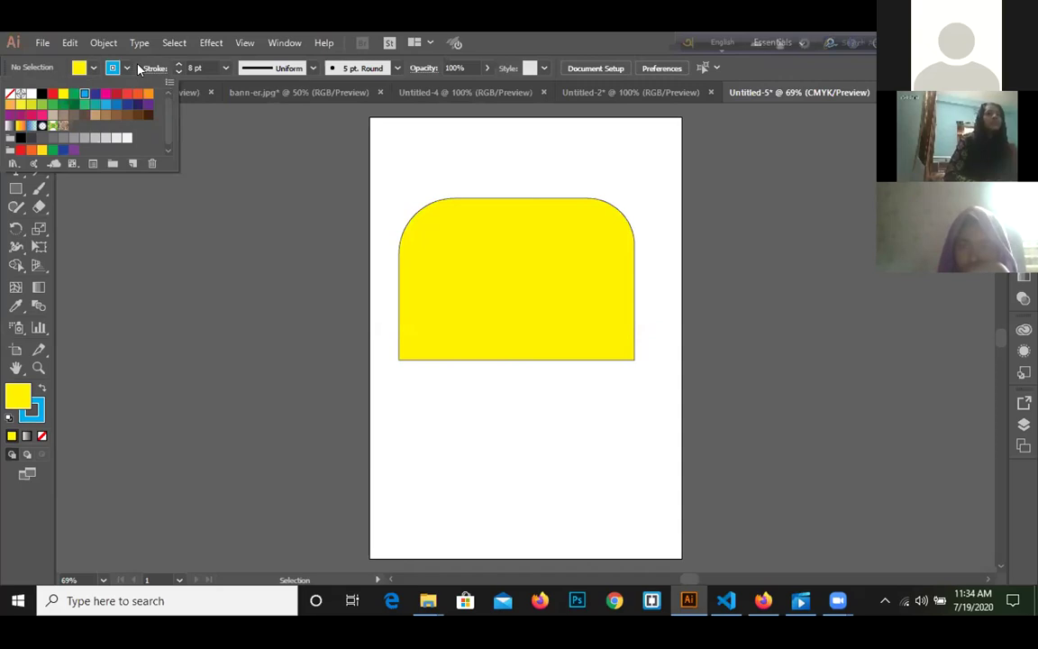
left_click(225, 67)
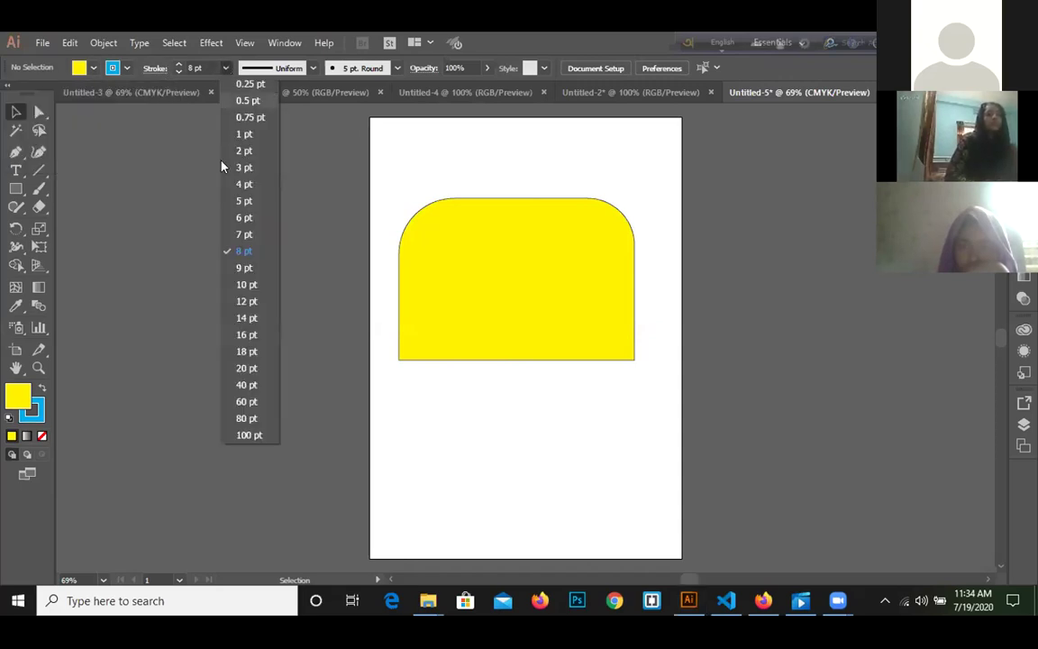
left_click(241, 351)
left_click(421, 230)
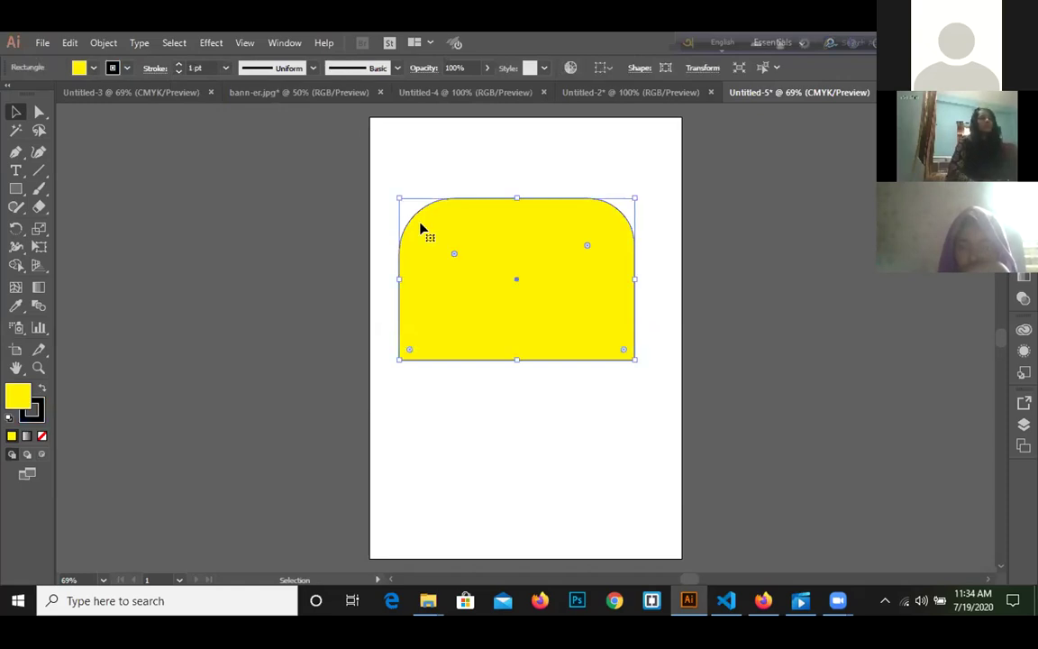
left_click(458, 170)
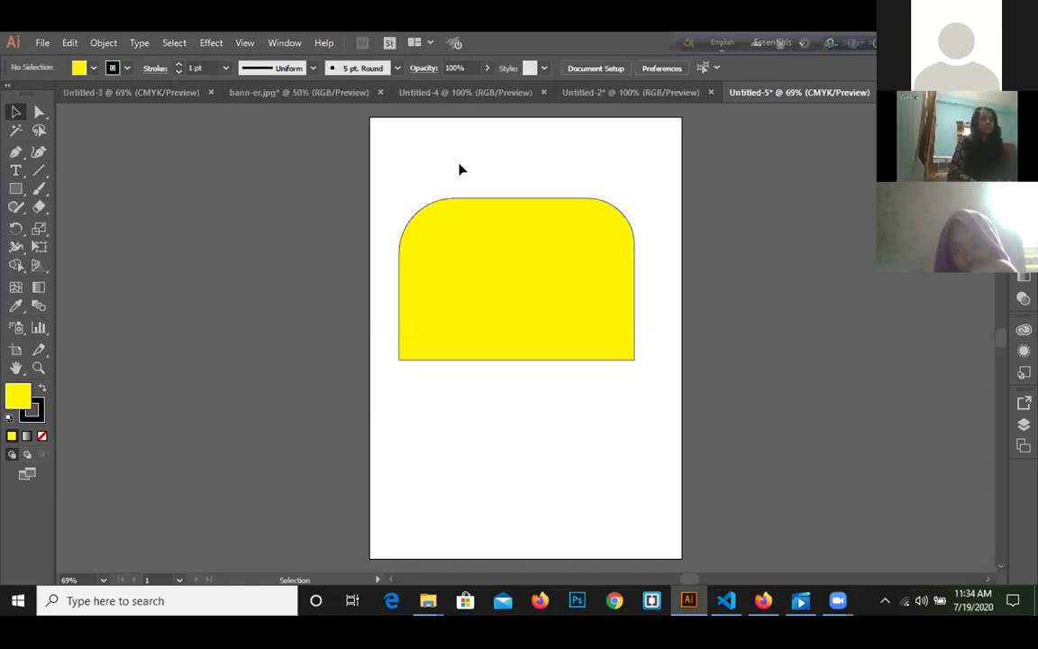
Step: Try an 18 pt stroke weight and a 12 pt gradient stroke with no shape selected, checking the yellow shape's stroke
left_click(225, 67)
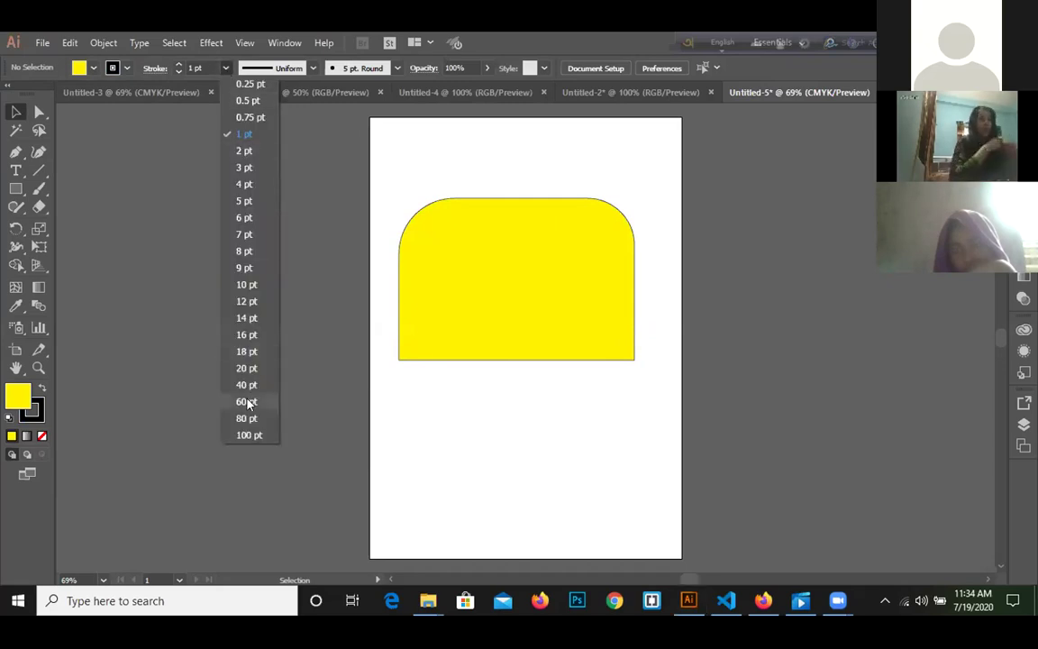
left_click(244, 352)
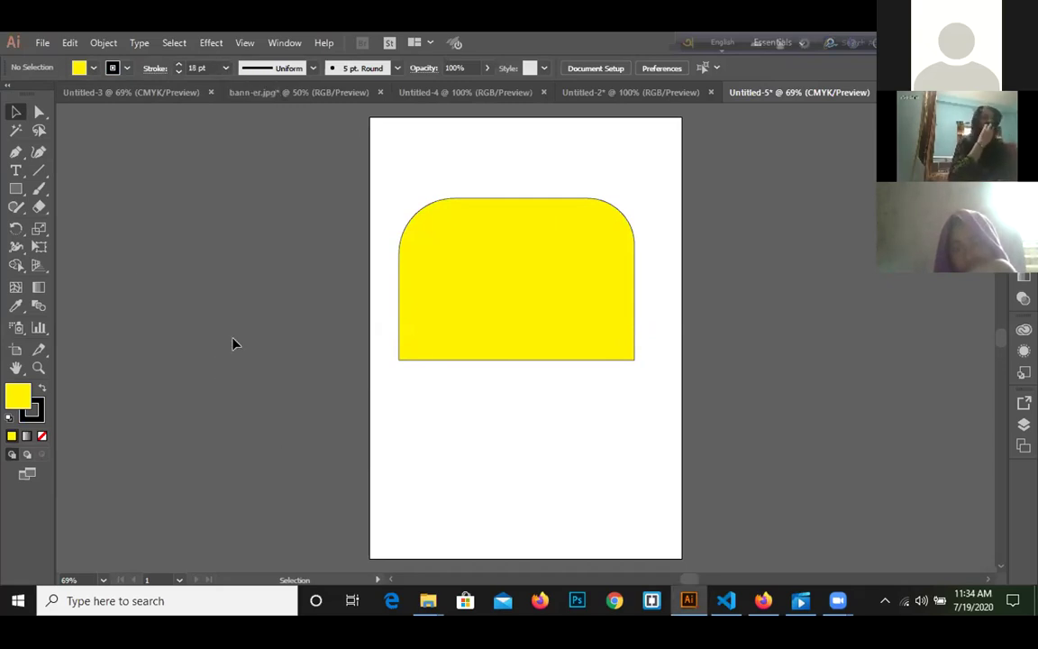
left_click(38, 416)
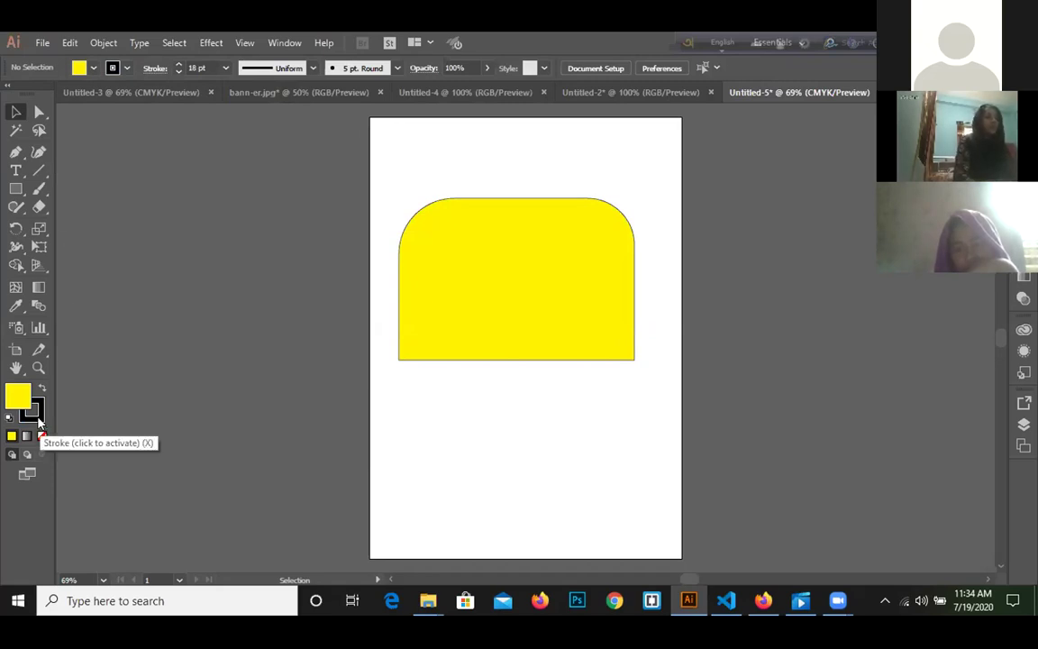
left_click(27, 436)
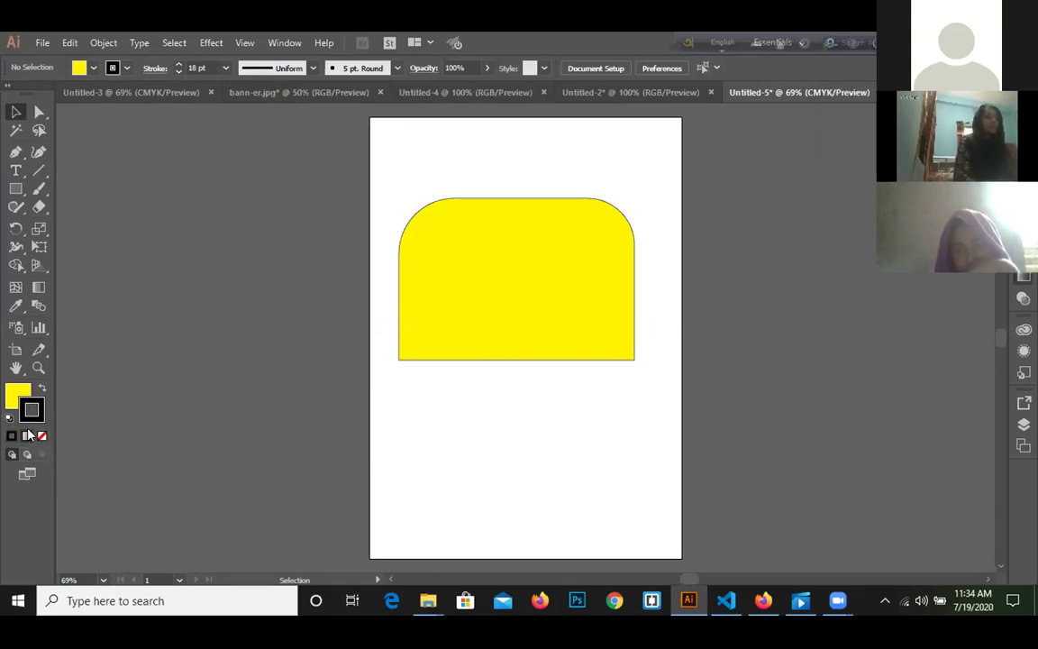
left_click(225, 68)
left_click(240, 301)
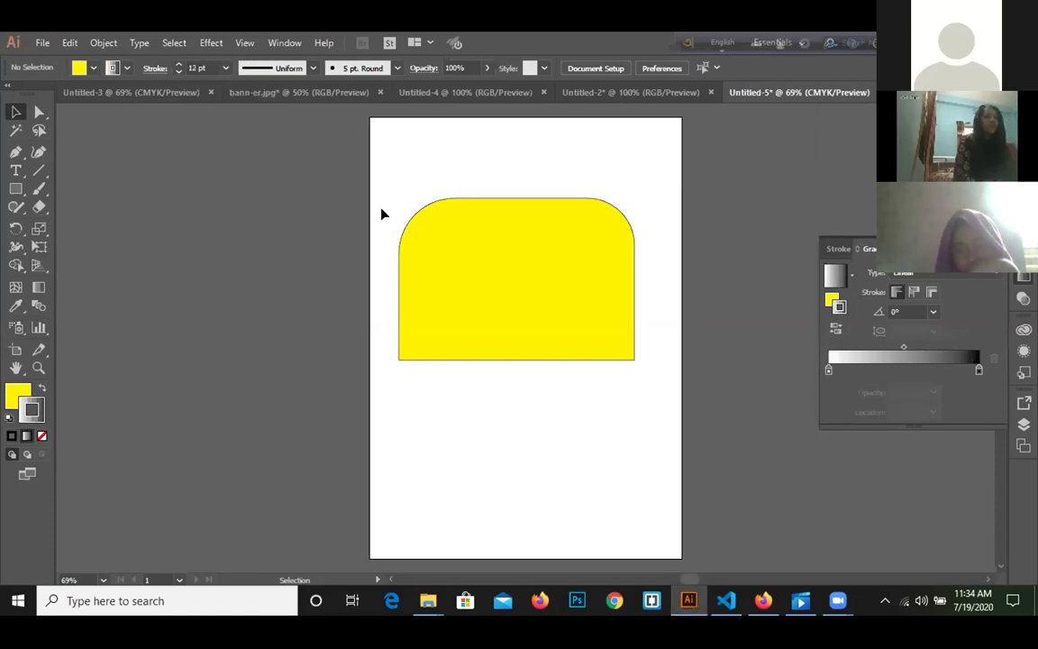
left_click(457, 255)
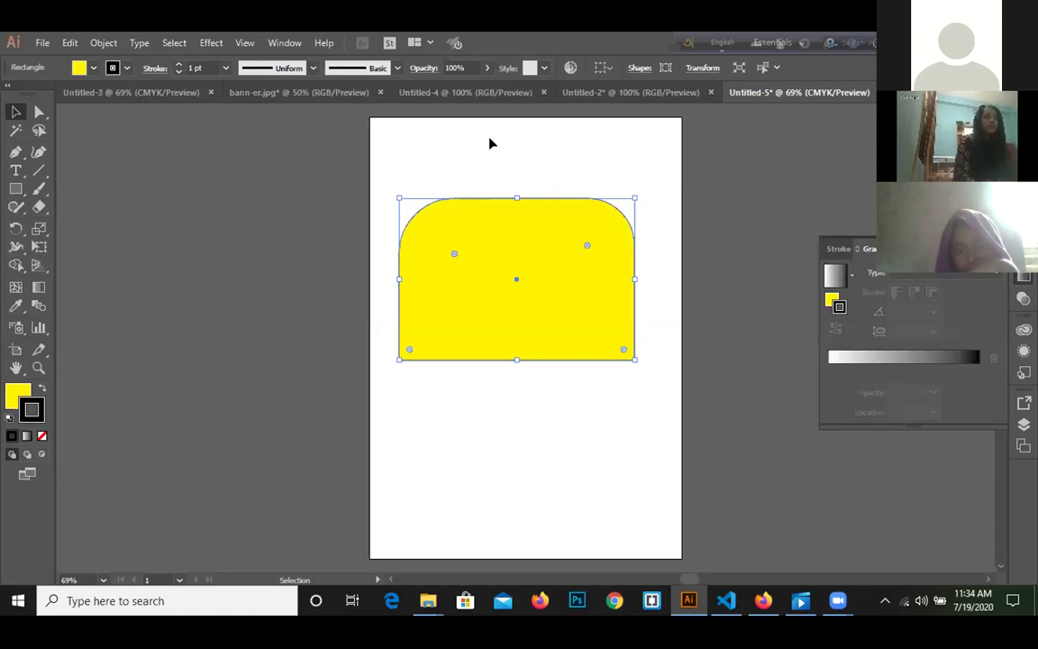
left_click(504, 167)
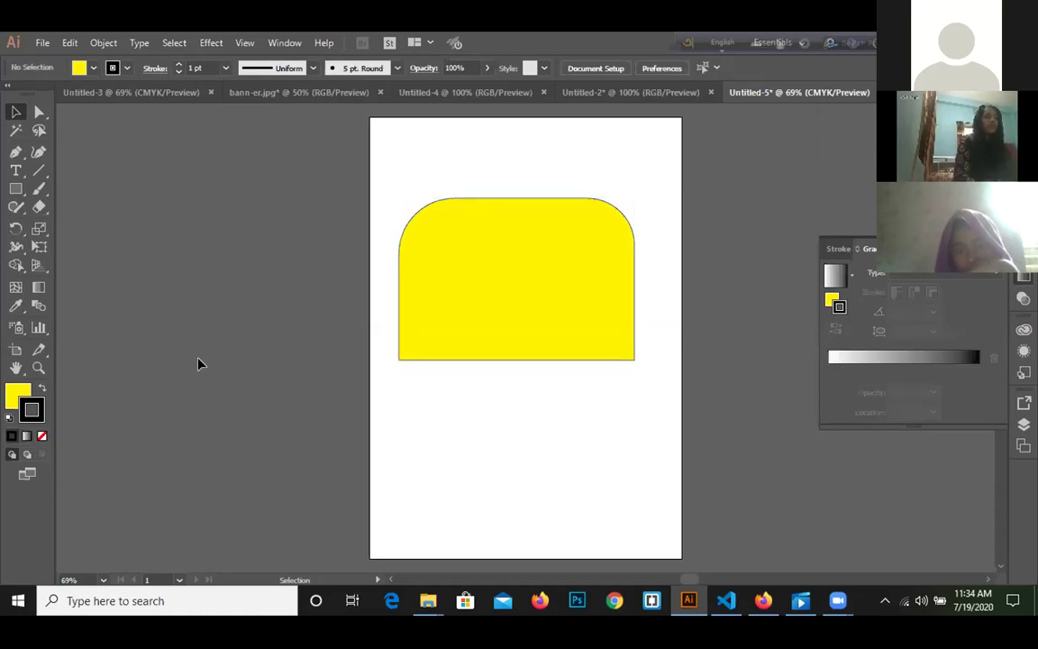
Step: Try removing the stroke, then applying a gradient stroke with a different weight while nothing is selected
left_click(42, 435)
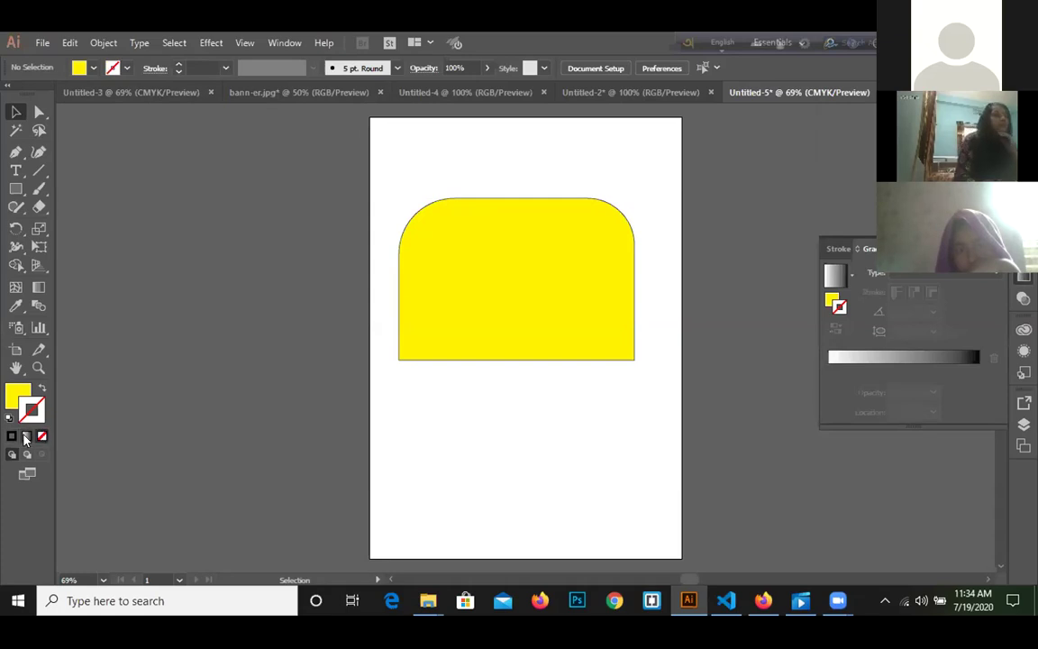
left_click(26, 436)
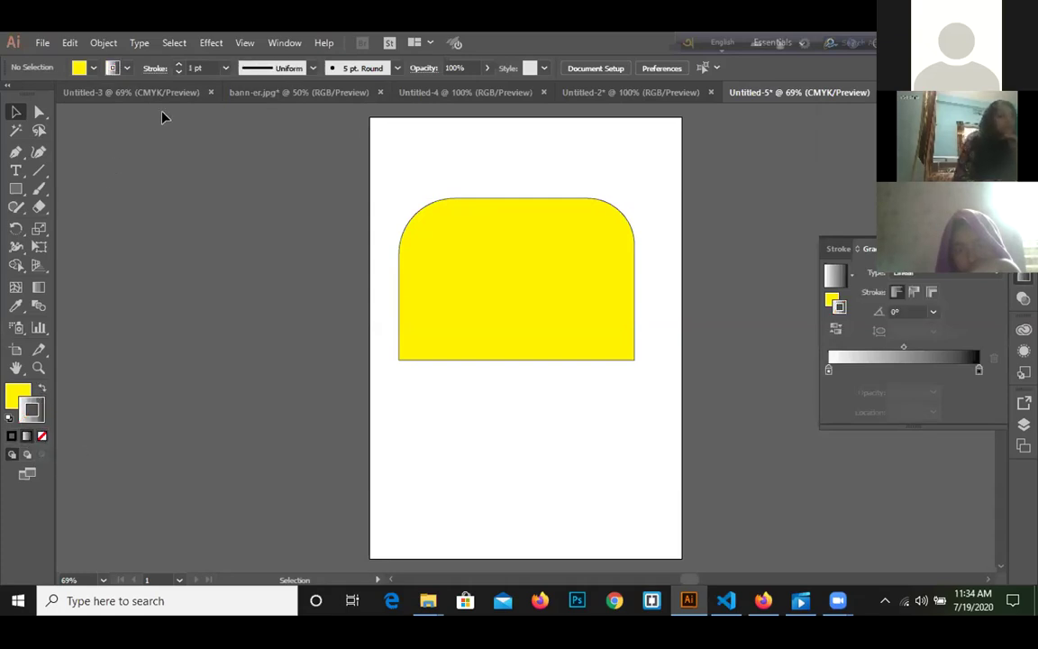
left_click(225, 68)
left_click(225, 270)
Step: Select the yellow shape, set its black stroke weight to 18 pt and deselect it
left_click(566, 248)
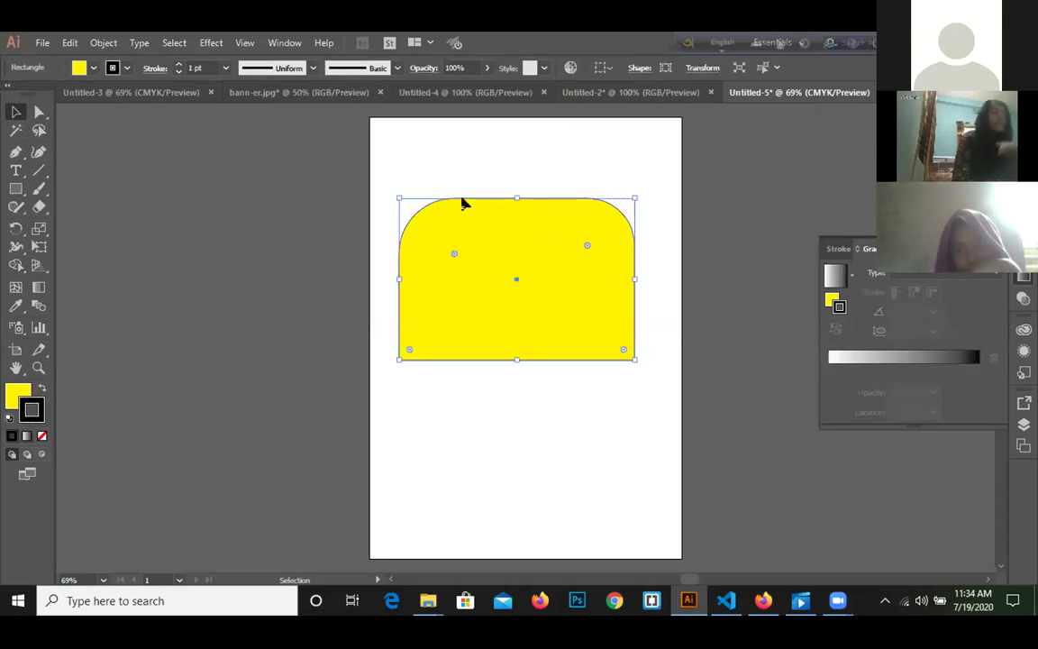
left_click(225, 68)
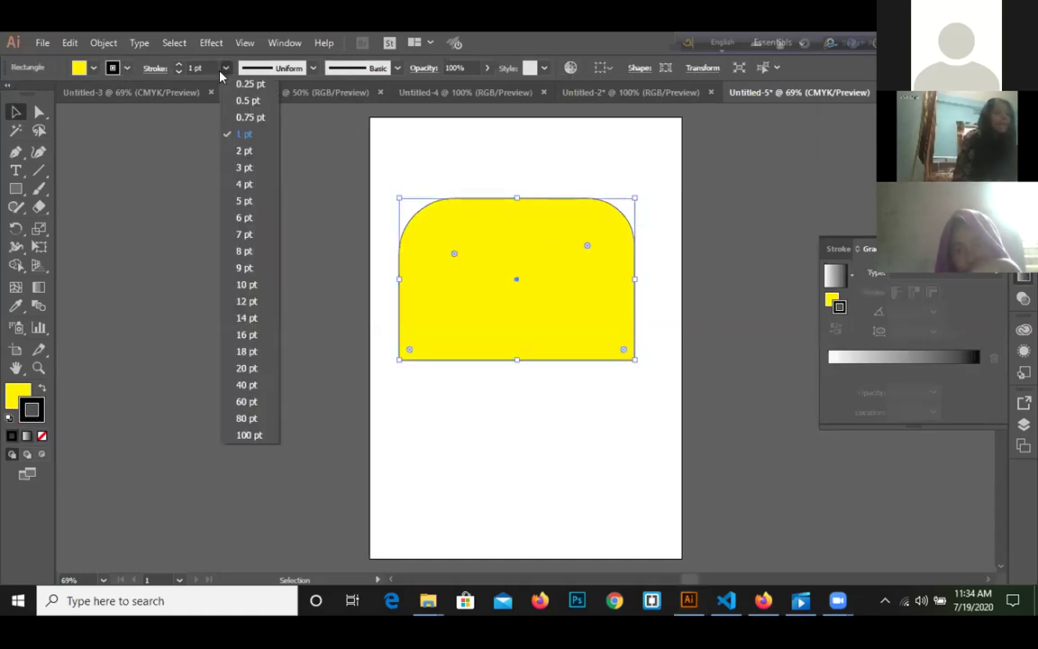
left_click(245, 350)
left_click(507, 172)
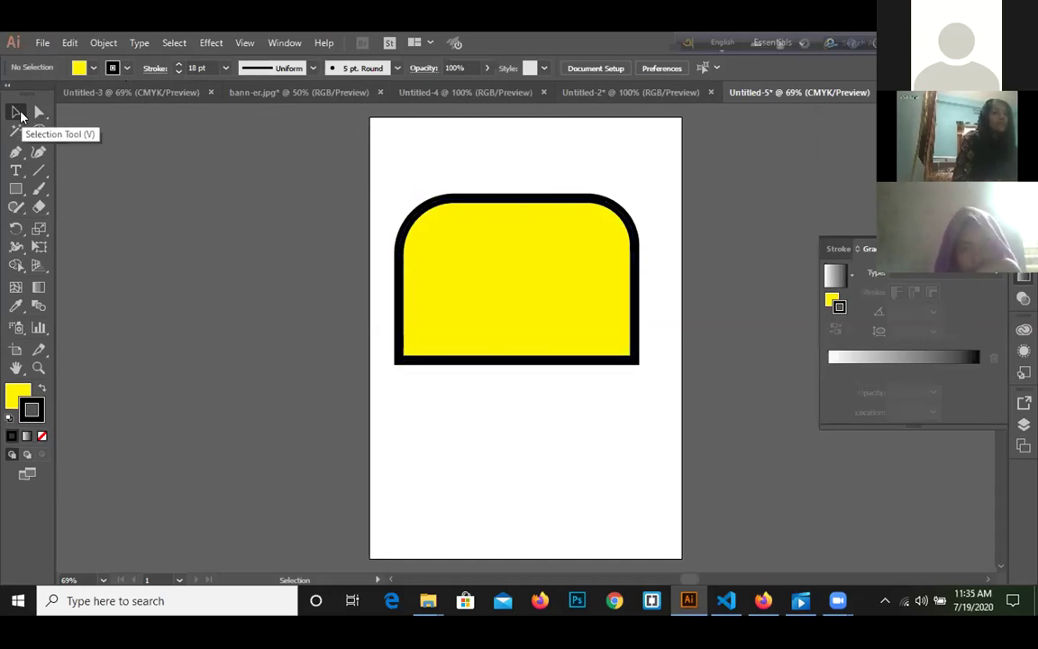
Step: Increase the rounding of all the yellow shape's corners together, then deselect the shape
left_click(540, 240)
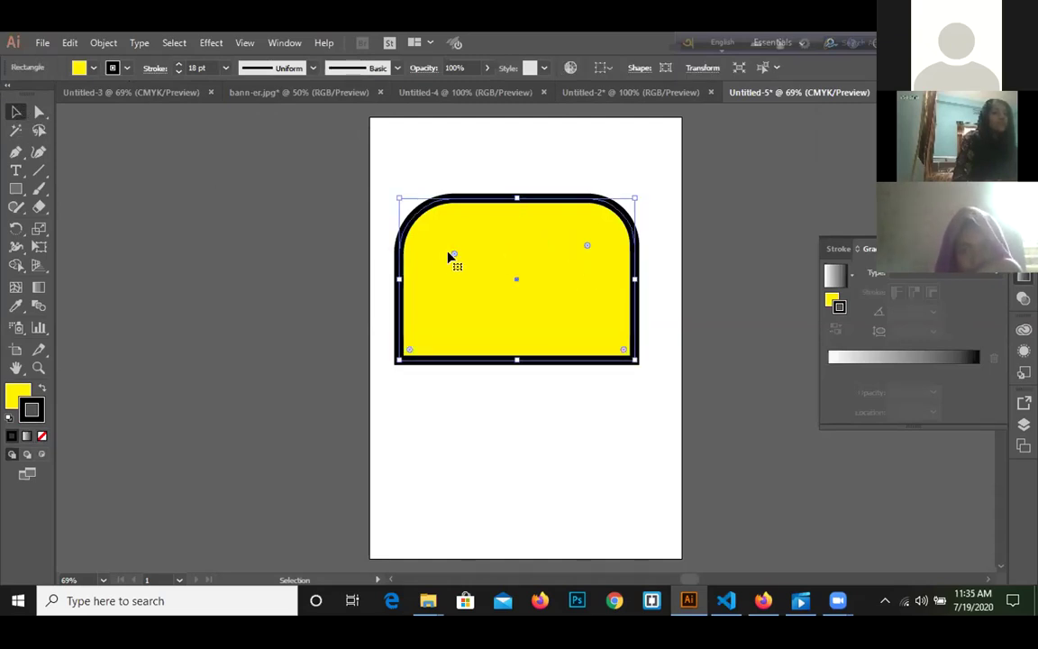
left_click_drag(452, 253, 511, 312)
left_click(592, 144)
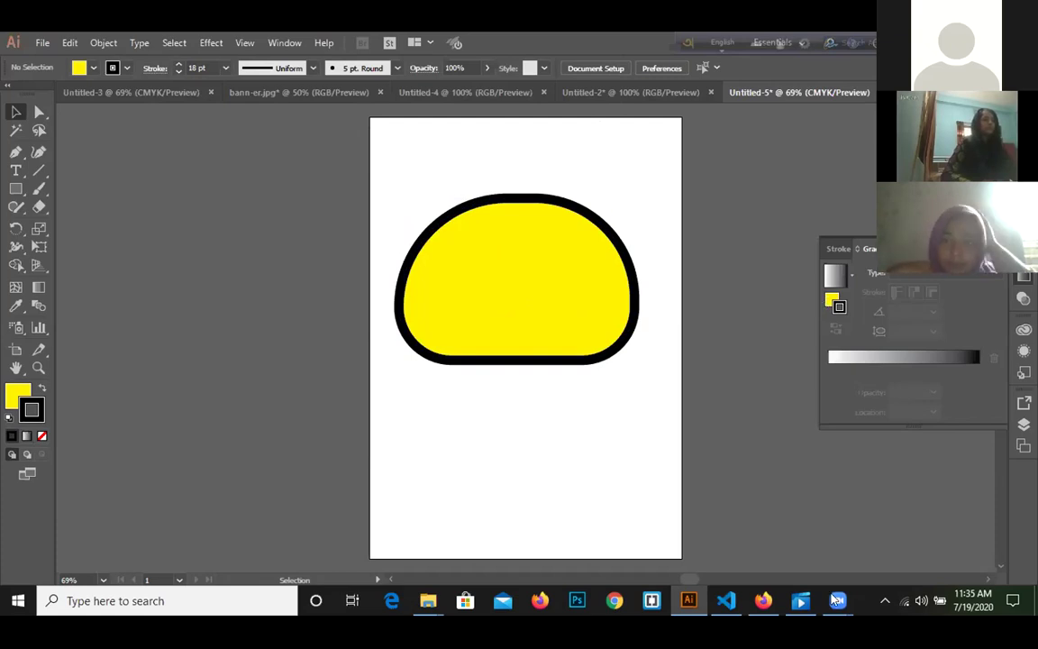
Step: Switch to the Zoom meeting windows
mouse_move(838, 601)
left_click(862, 537)
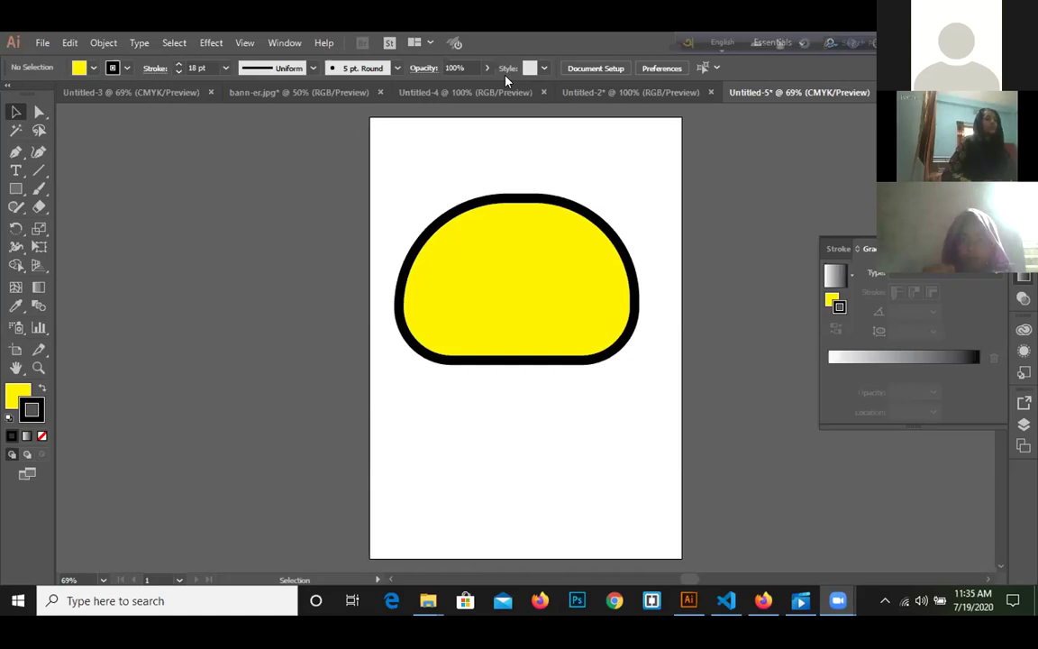
mouse_move(837, 600)
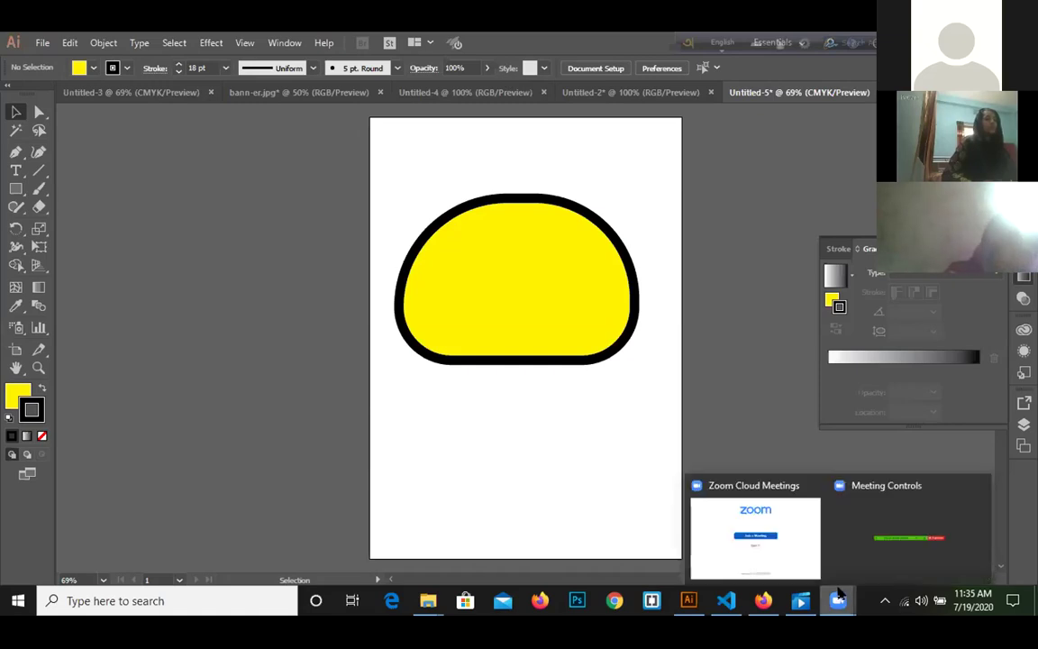
left_click(789, 563)
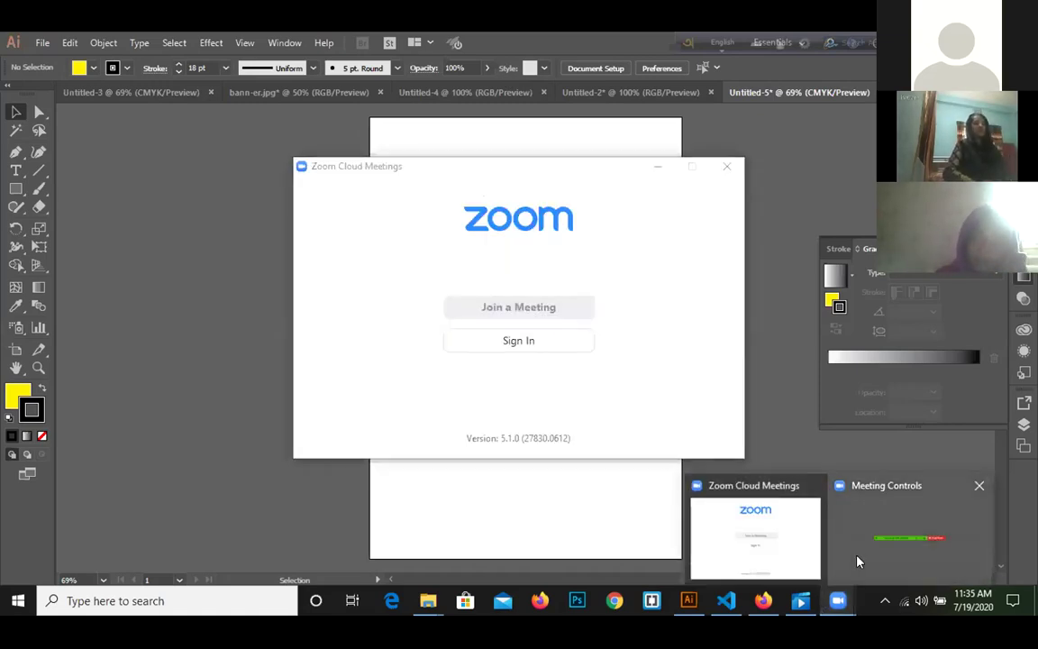
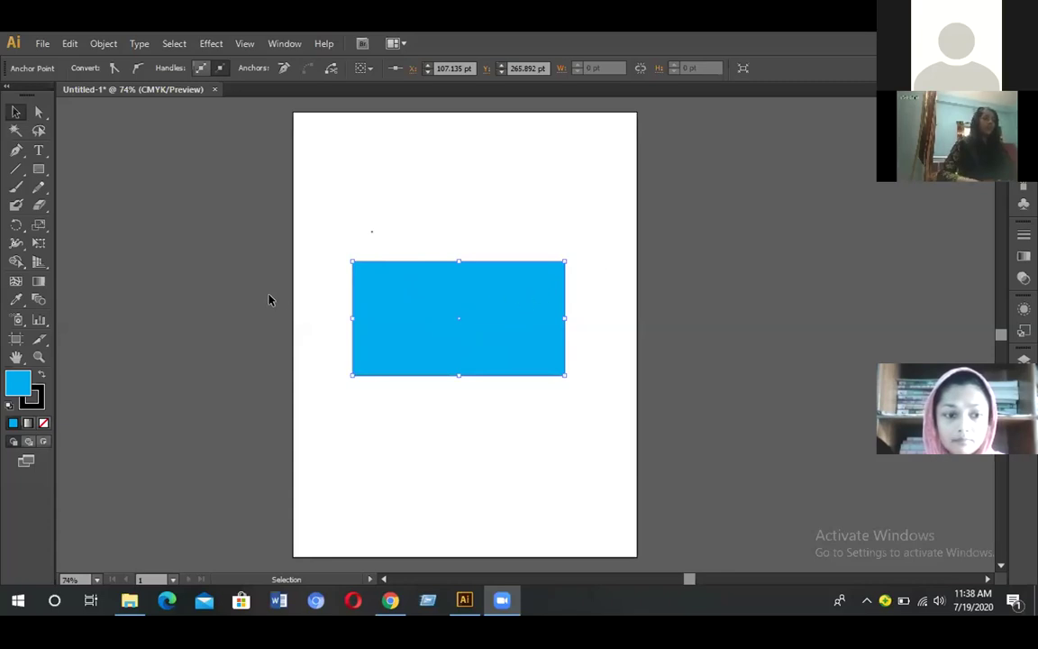
double_click(354, 263)
left_click(370, 203)
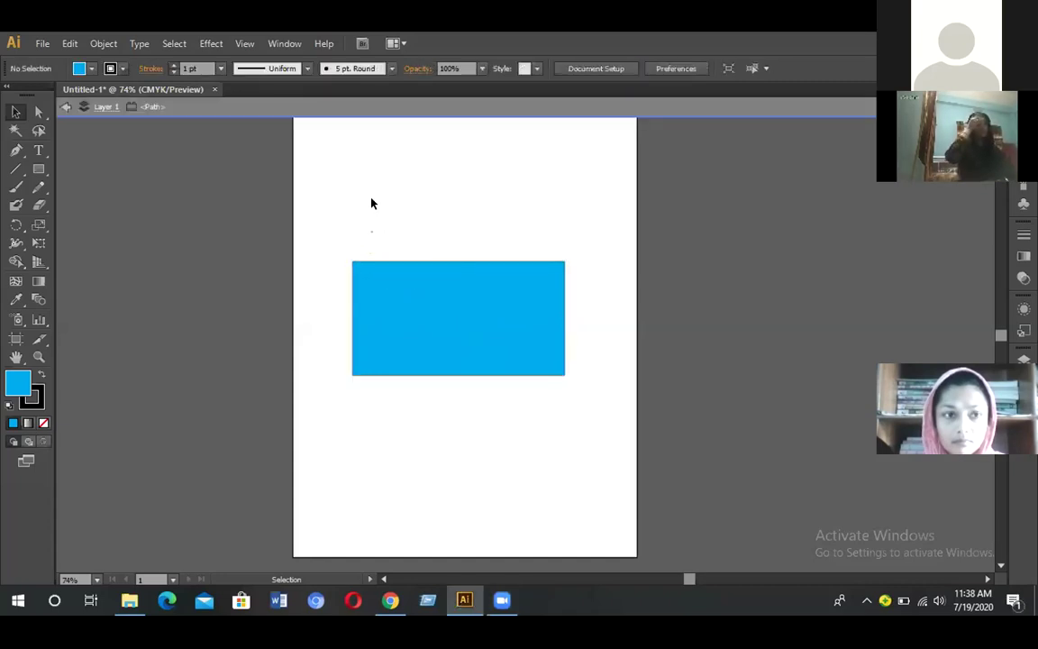
double_click(209, 253)
left_click(39, 112)
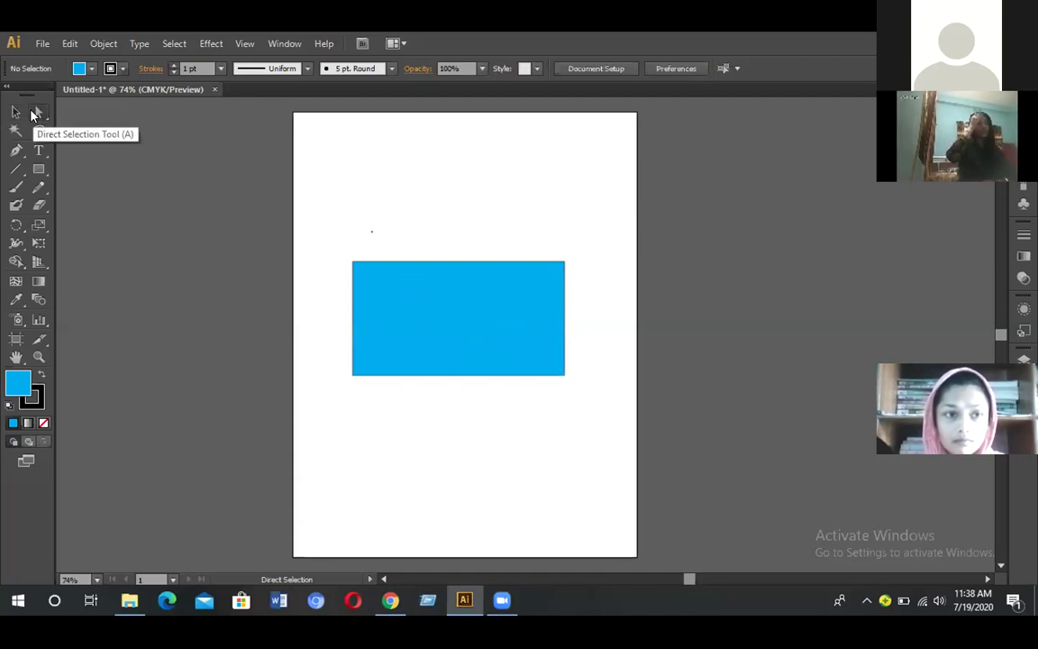
left_click(14, 112)
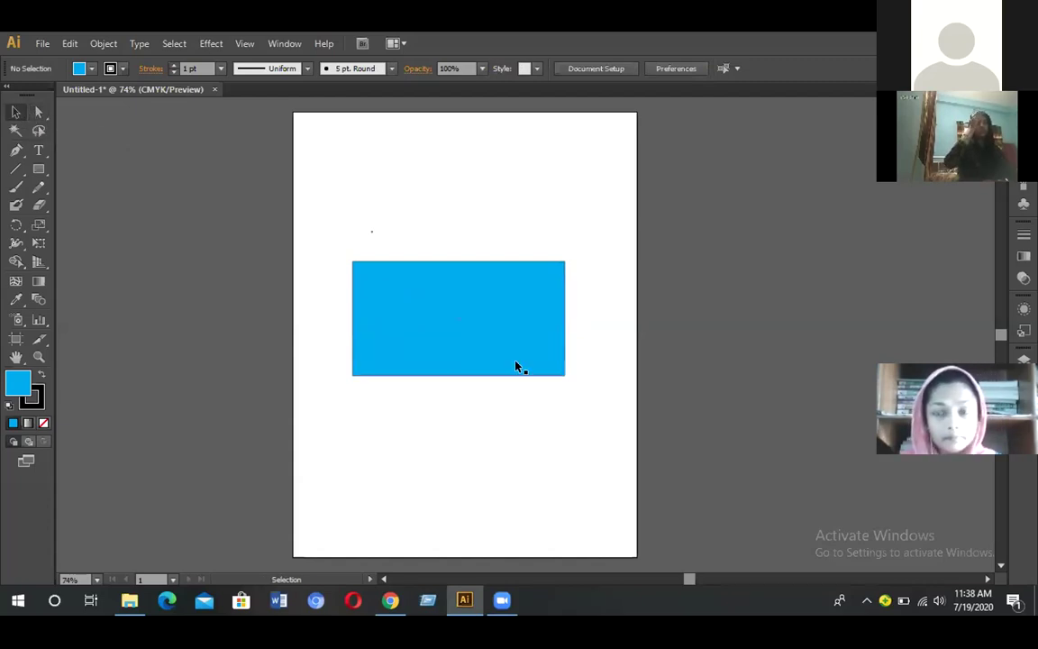
Step: Select the blue rectangle and enlarge it slightly outward from its upper-left corner, leaving the Move settings unapplied
left_click(405, 284)
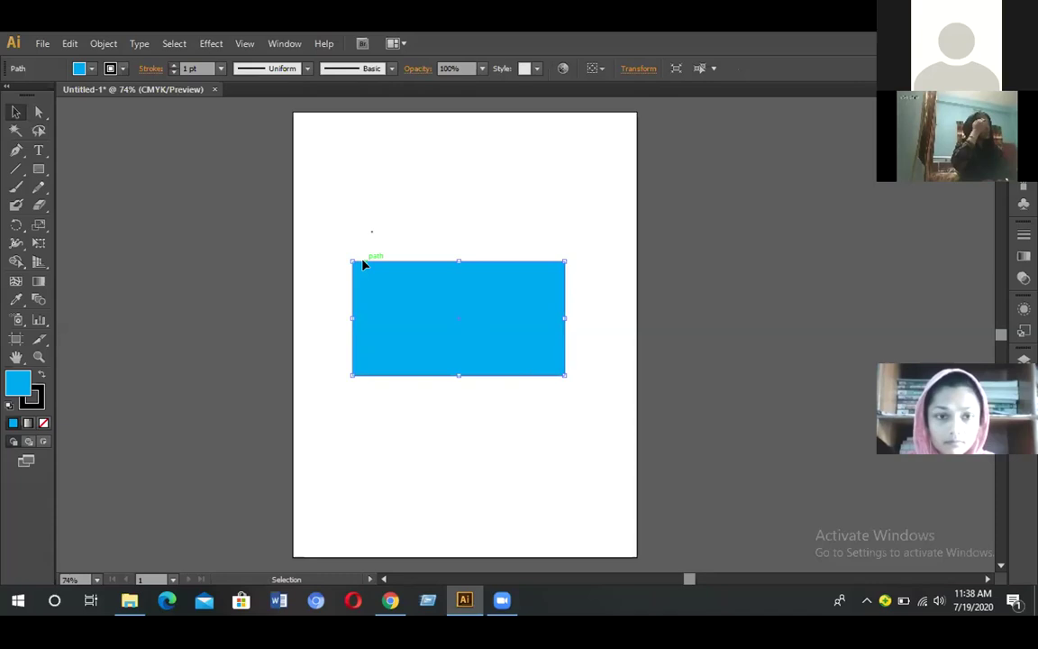
left_click_drag(352, 258, 336, 248)
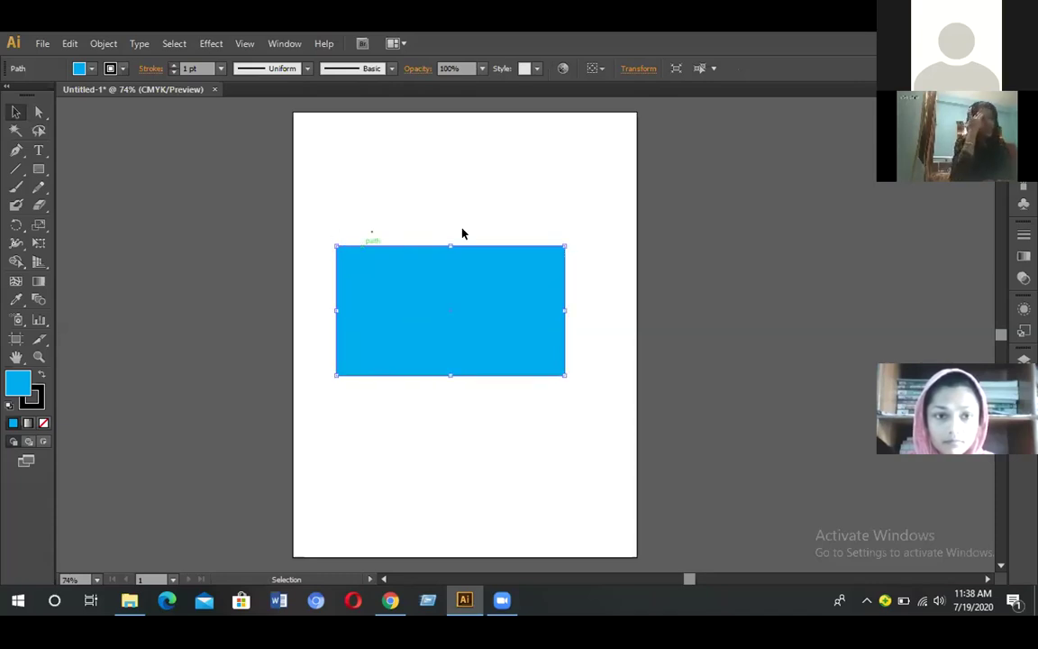
double_click(15, 113)
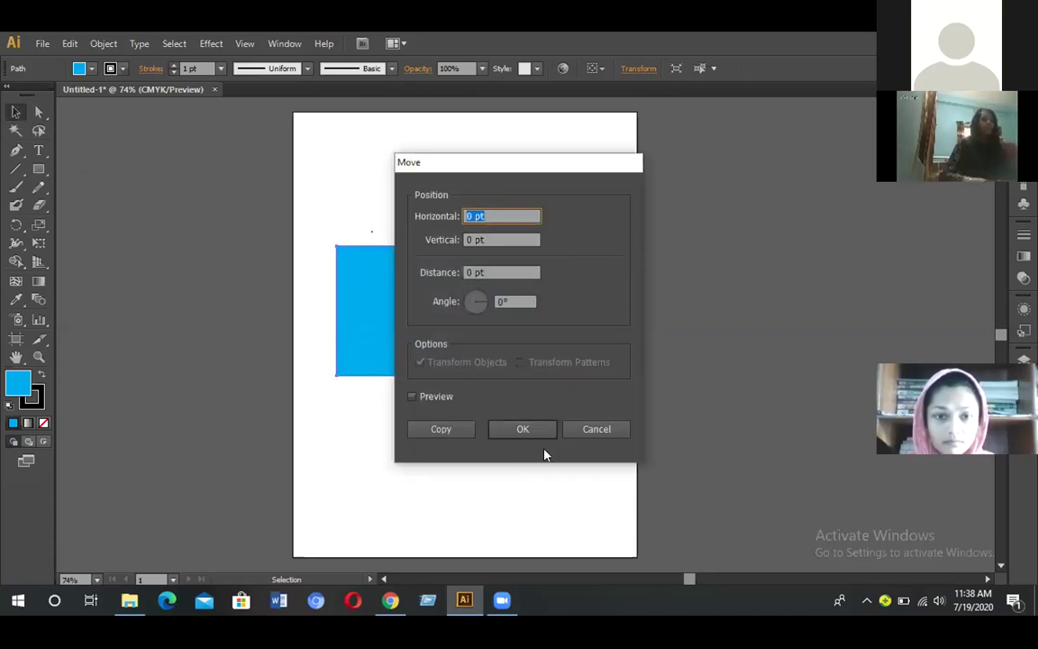
left_click(591, 431)
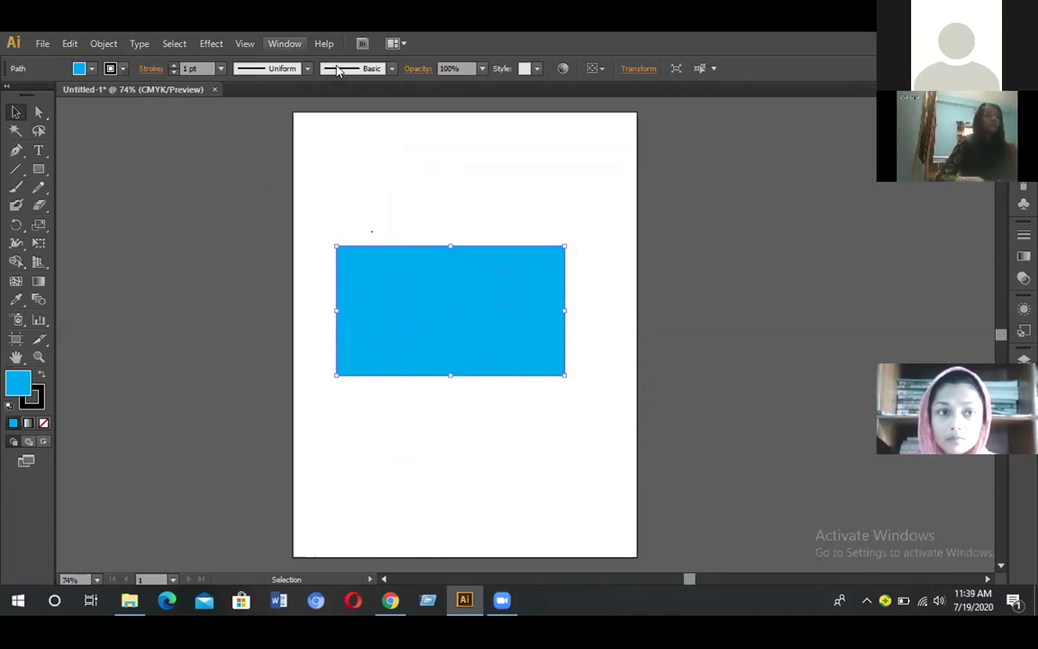
Step: Save the current layout as a new workspace named Untitled Workspace 1
left_click(286, 43)
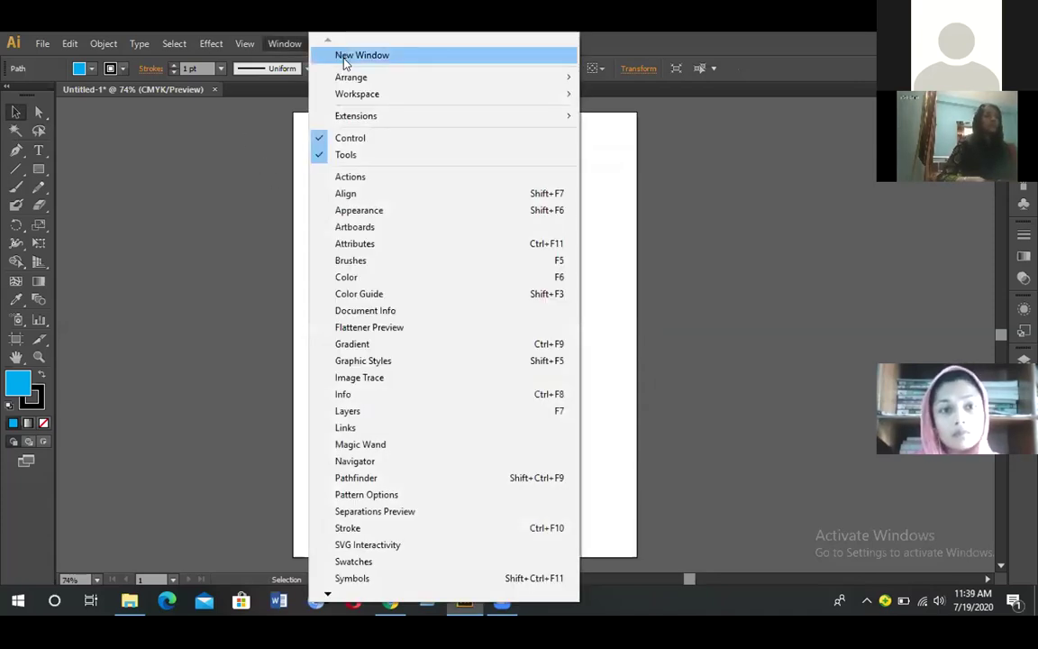
mouse_move(354, 95)
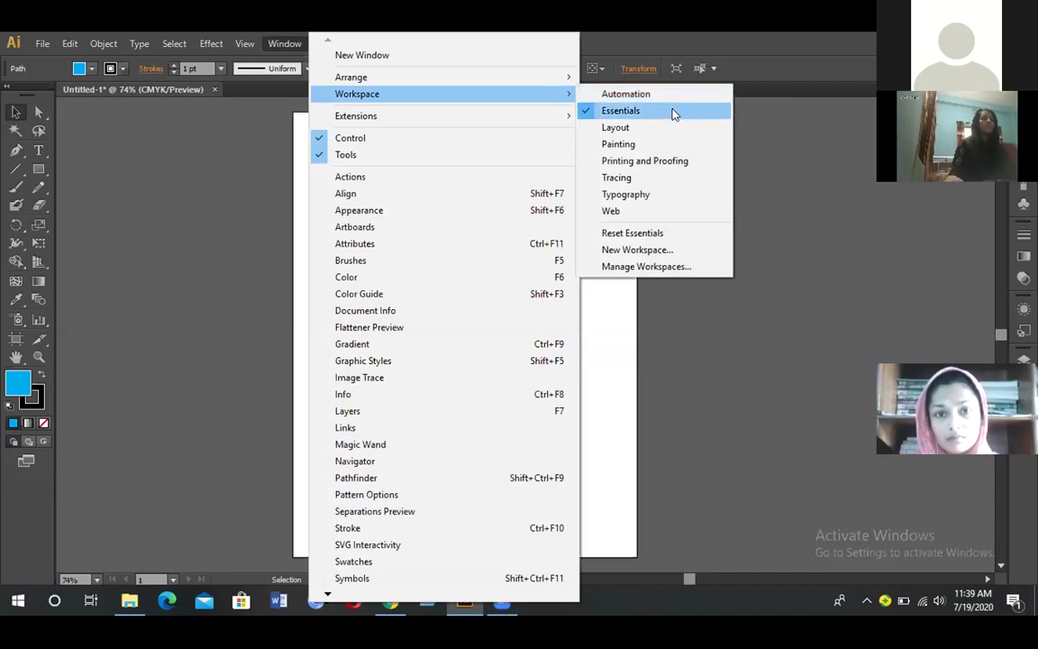
left_click(671, 251)
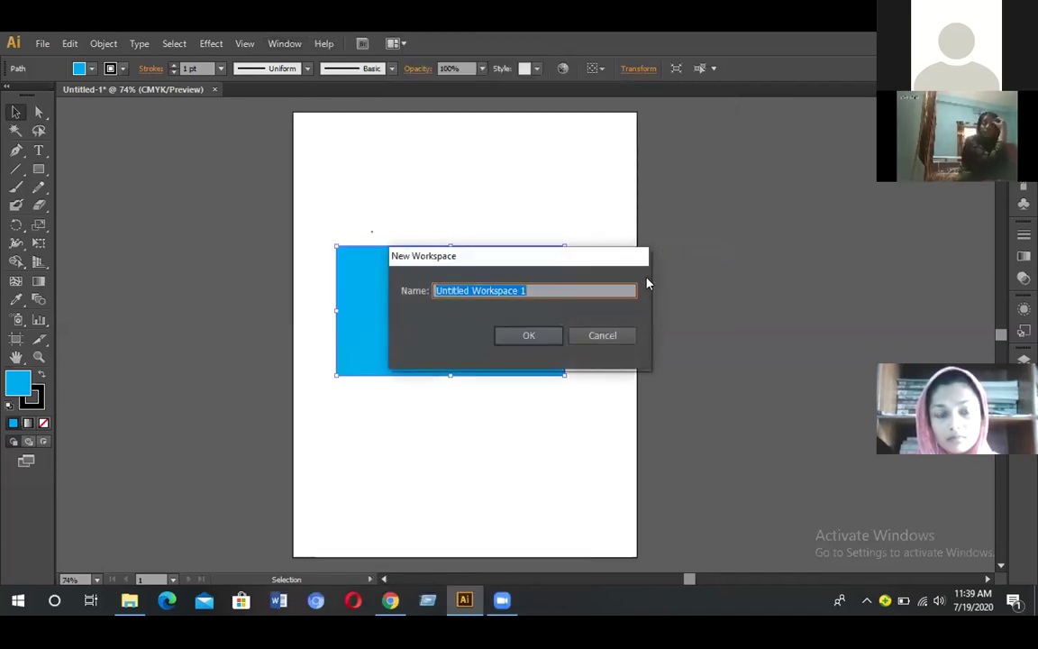
left_click(528, 334)
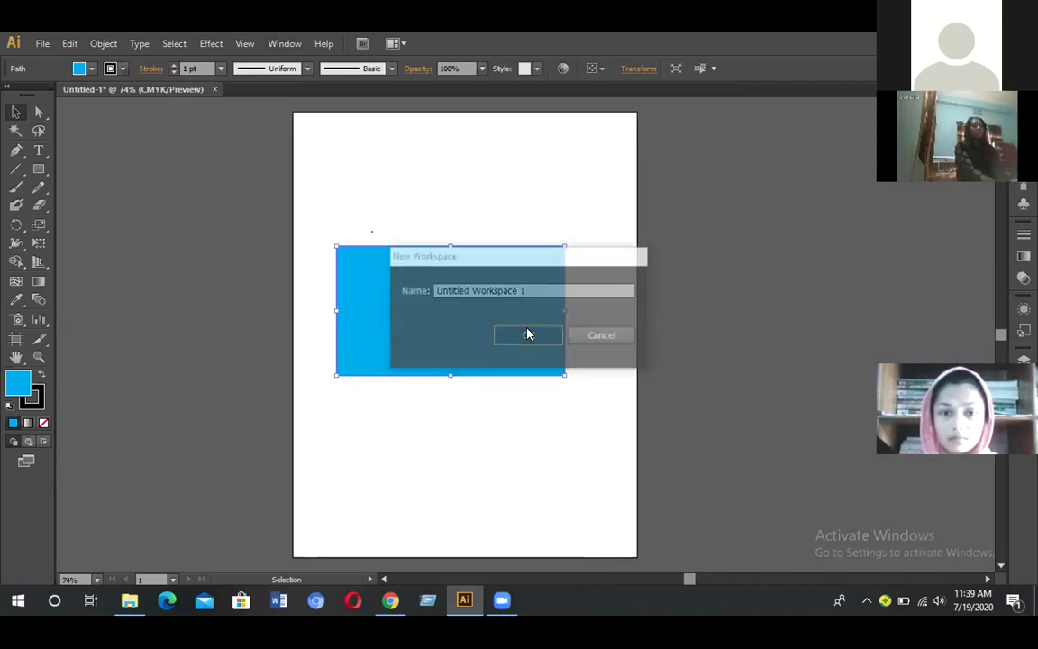
left_click(16, 110)
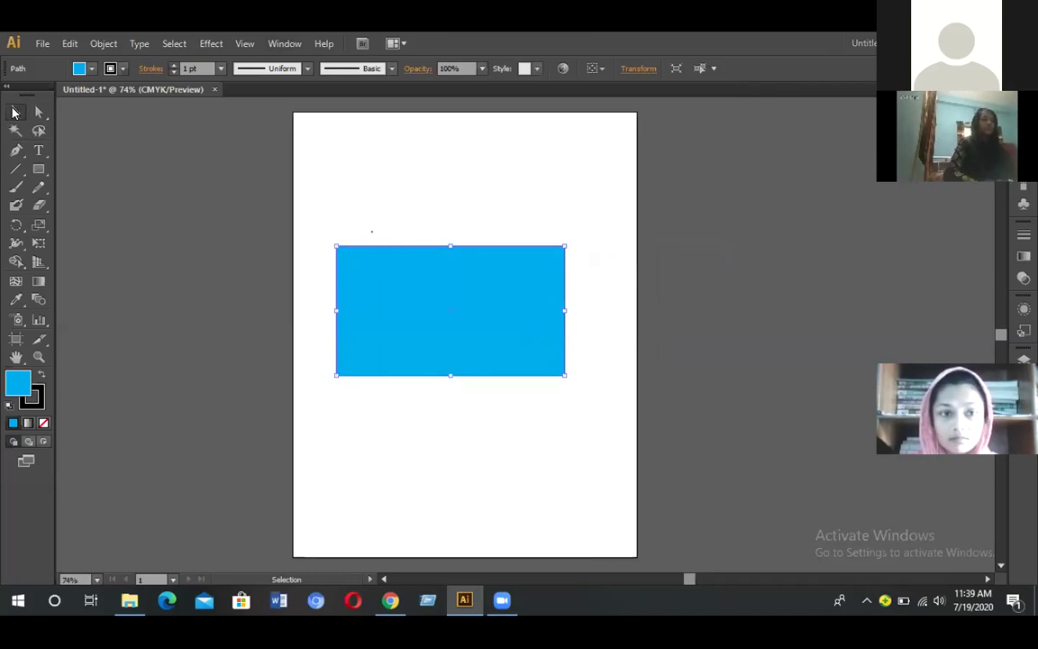
key("Return")
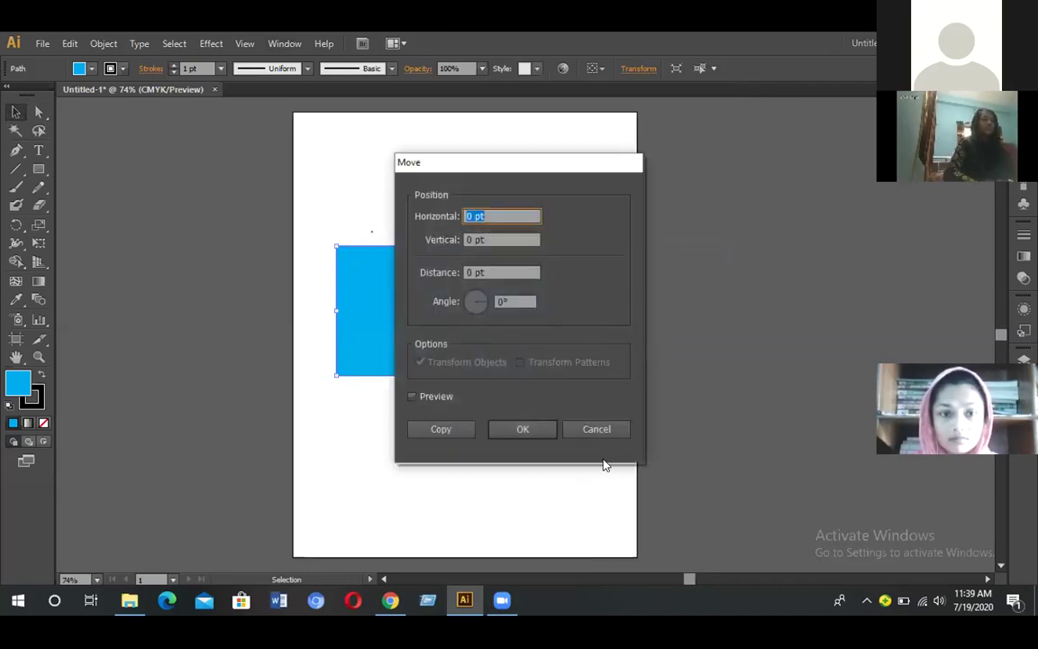
left_click(593, 429)
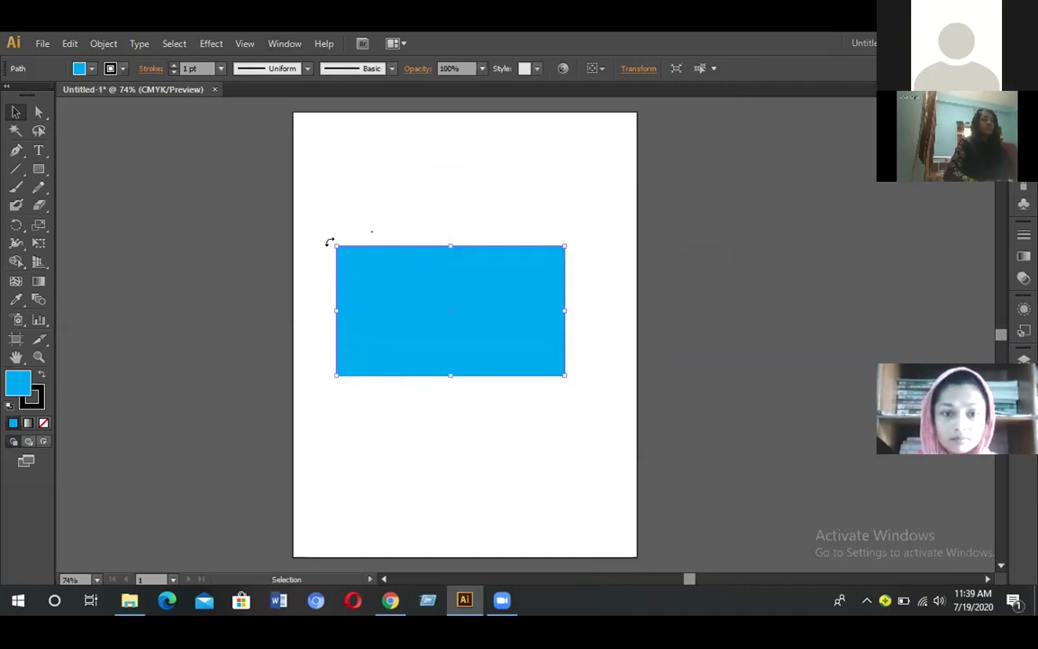
Step: Enlarge the blue rectangle further from its upper-left corner, then activate the Direct Selection tool without applying a move
left_click_drag(331, 248, 324, 213)
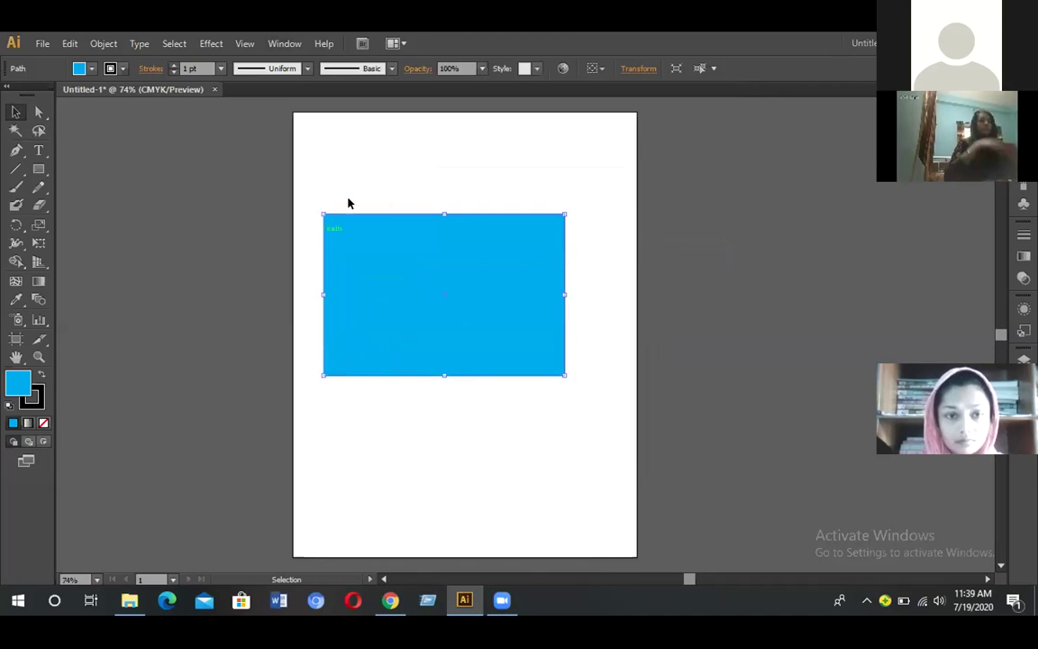
double_click(40, 110)
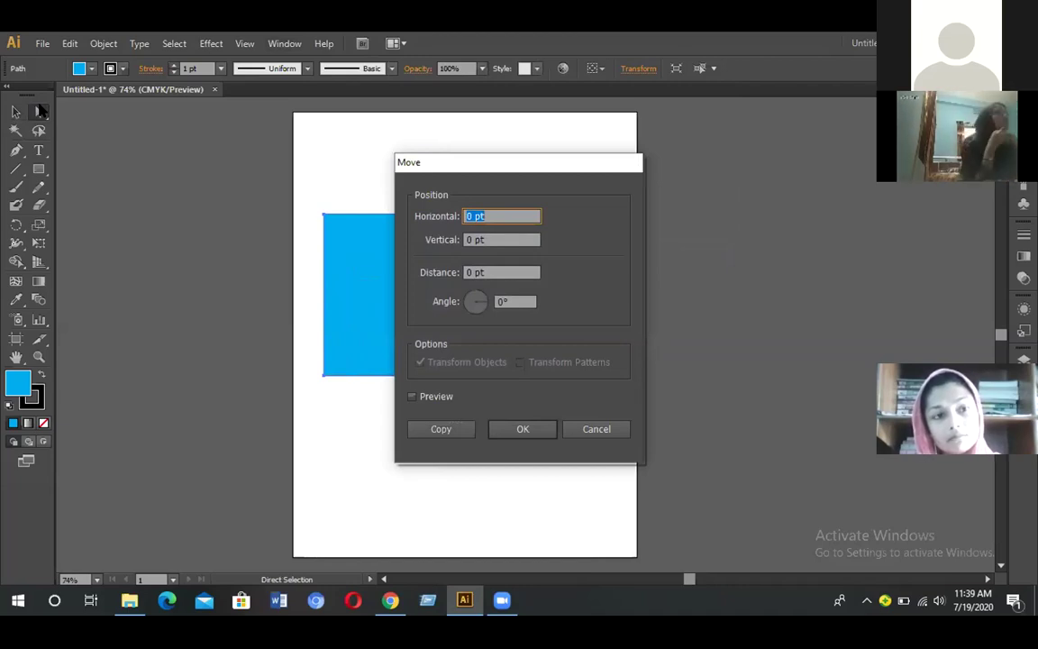
left_click(596, 429)
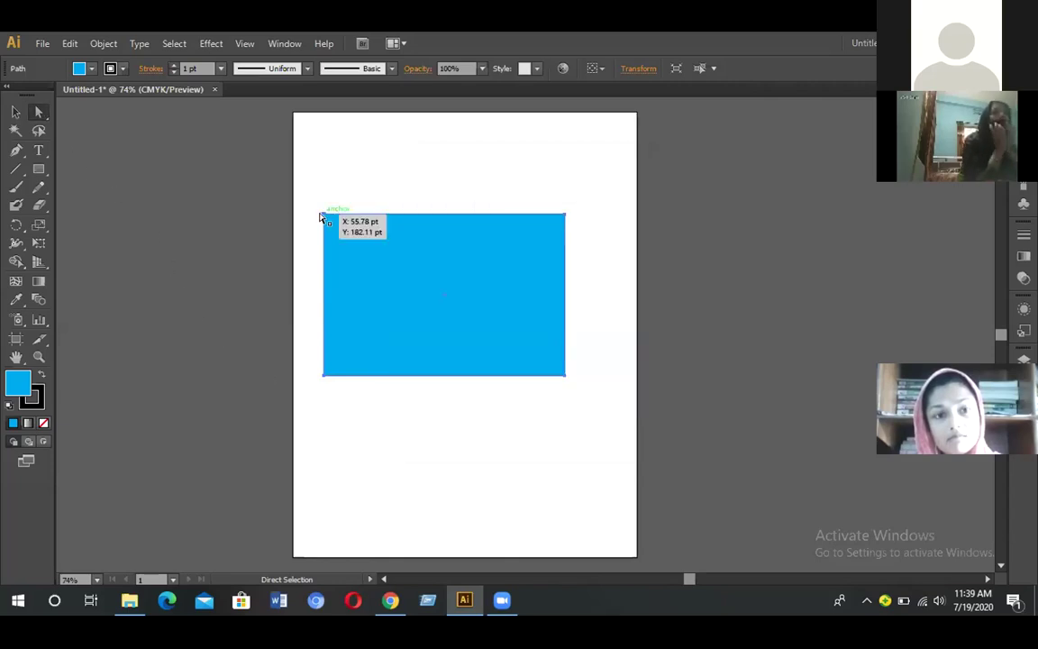
Step: Shift the whole blue rectangle slightly up and to the right on the artboard, keeping its size
left_click_drag(323, 217, 359, 242)
left_click_drag(481, 287, 457, 251)
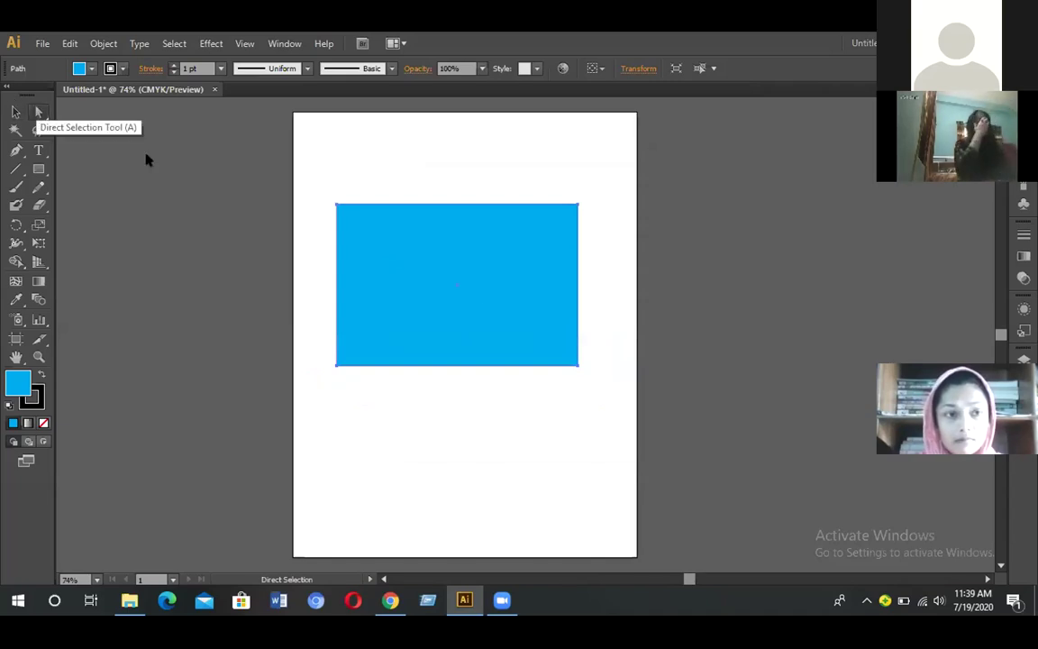
Step: Pull only the blue rectangle's upper-left anchor point inward, and return it to its original corner position
left_click(335, 208)
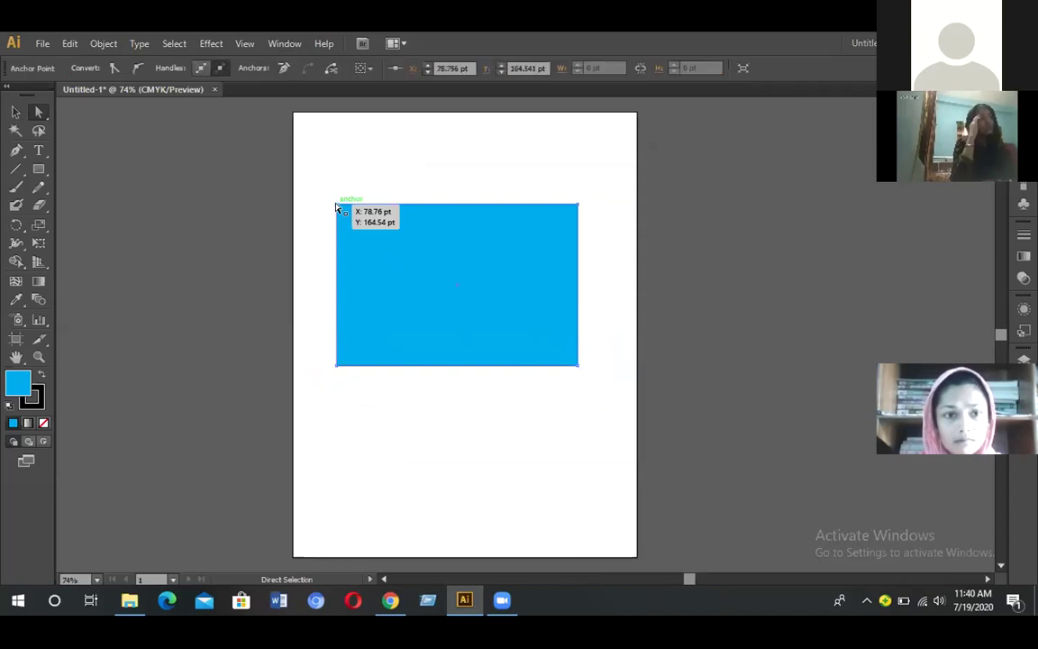
left_click_drag(335, 208, 368, 230)
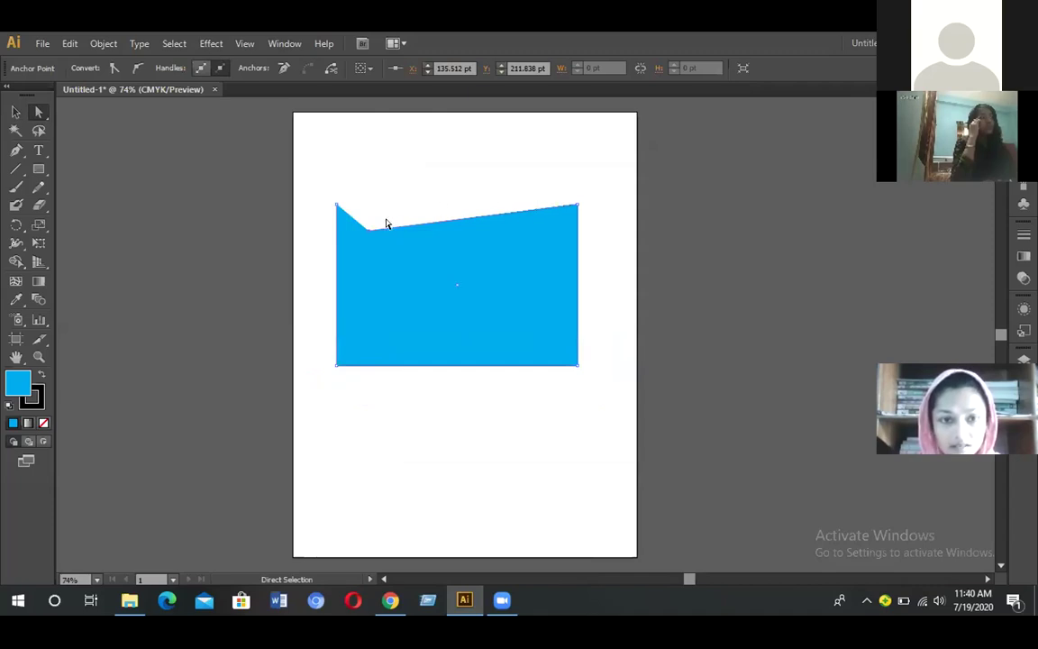
left_click_drag(372, 232, 337, 205)
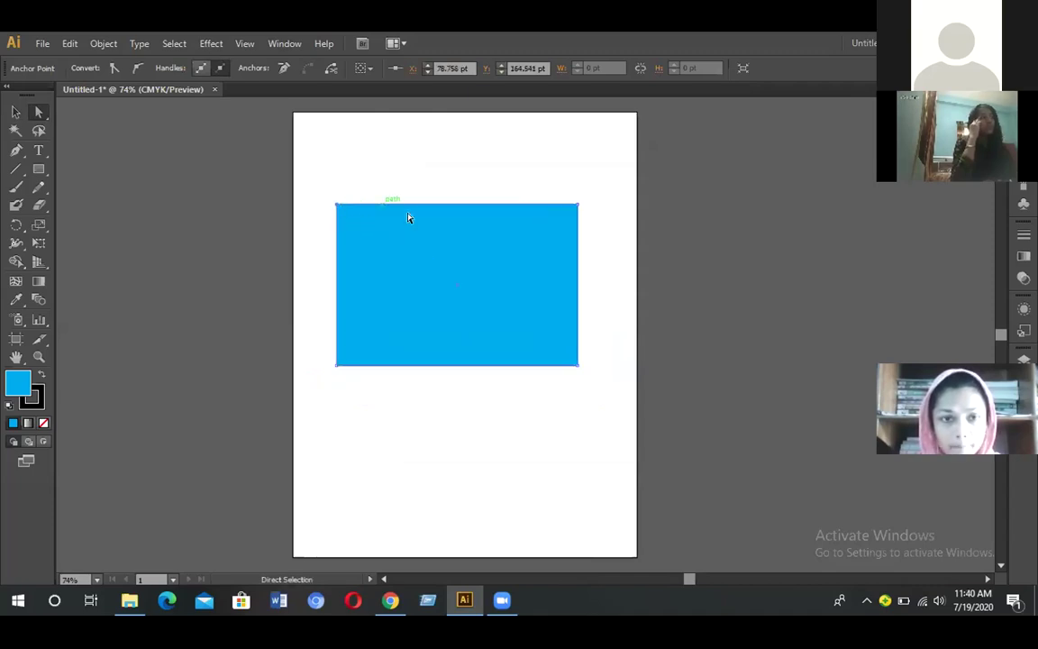
Step: Choose the Direct Selection Tool from its tool group and pick the blue rectangle's upper-left anchor point
left_click(42, 114)
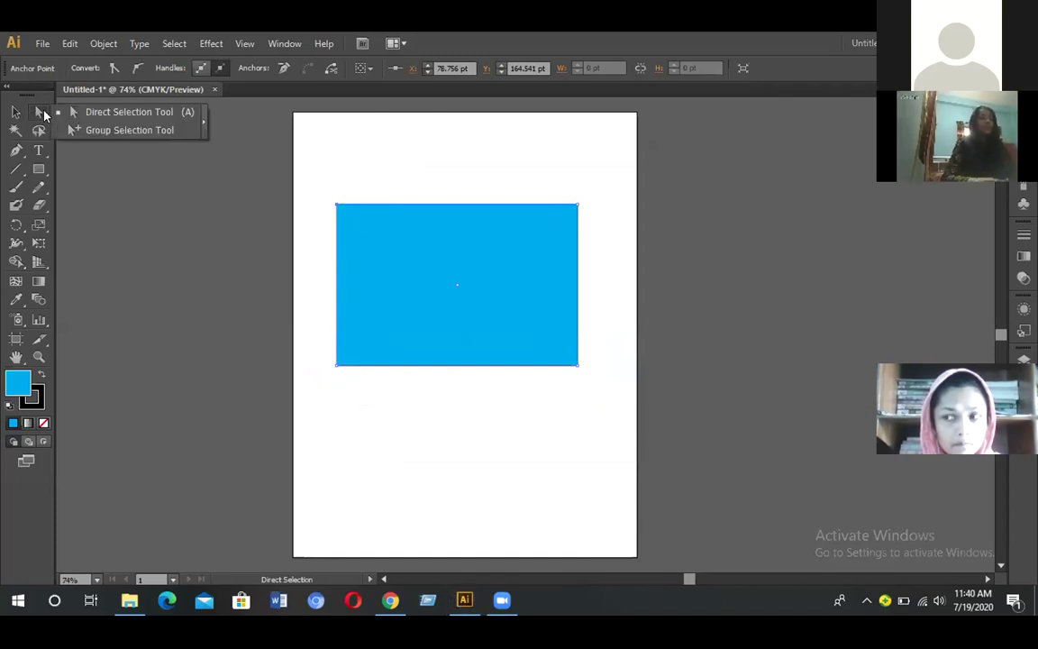
left_click(91, 113)
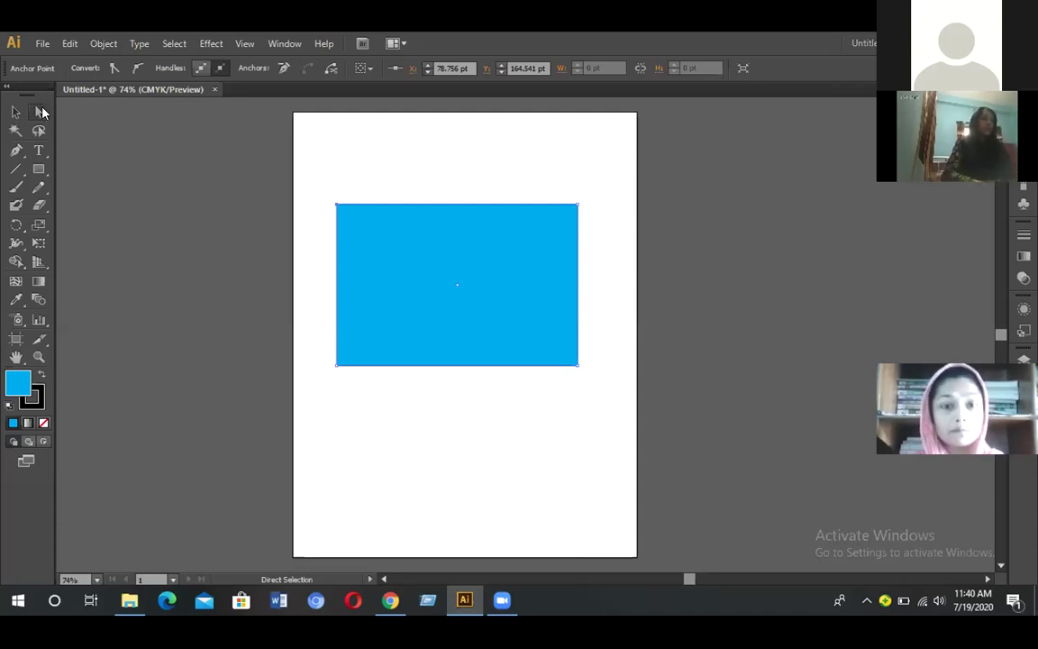
mouse_move(336, 205)
left_mouse_down()
mouse_move(366, 226)
mouse_move(327, 197)
mouse_move(336, 204)
left_mouse_up()
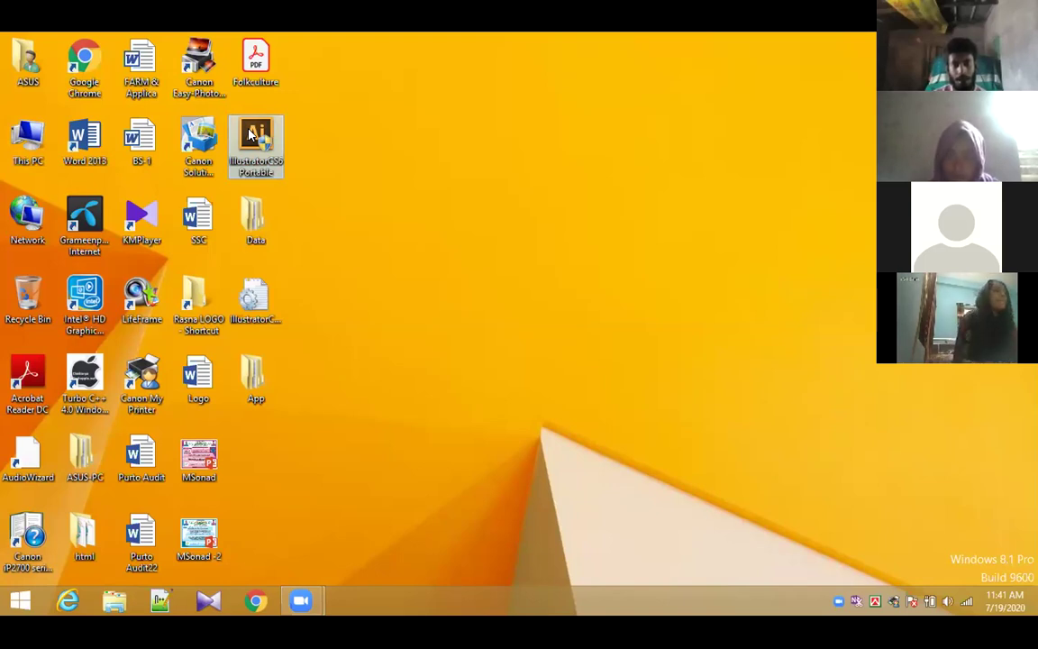
Step: Run IllustratorCS6Portable from the desktop as administrator
right_click(251, 135)
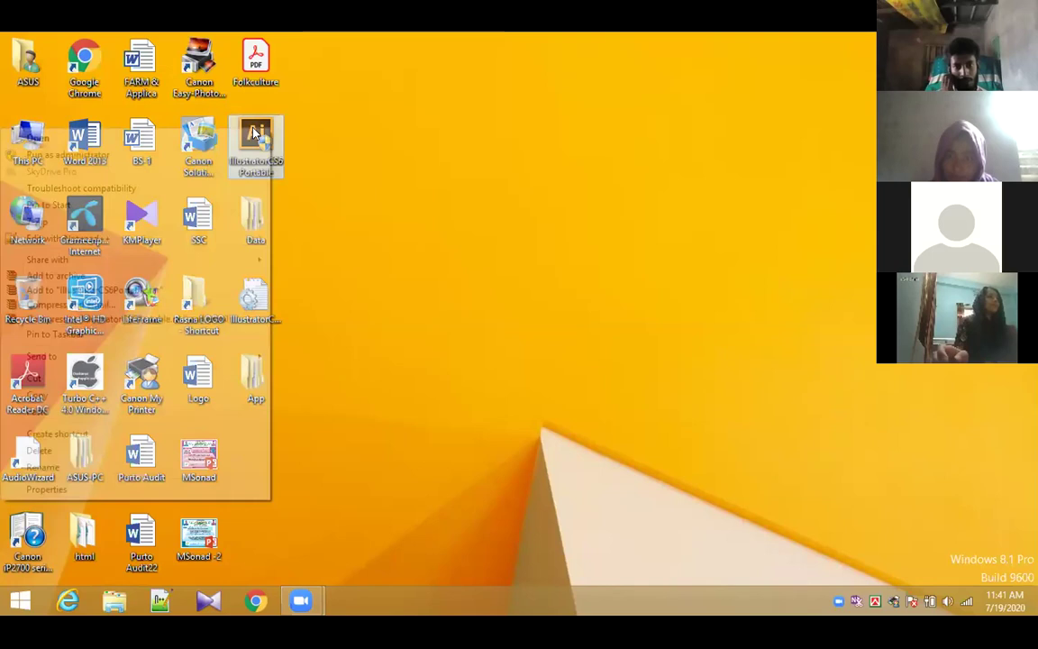
left_click(192, 157)
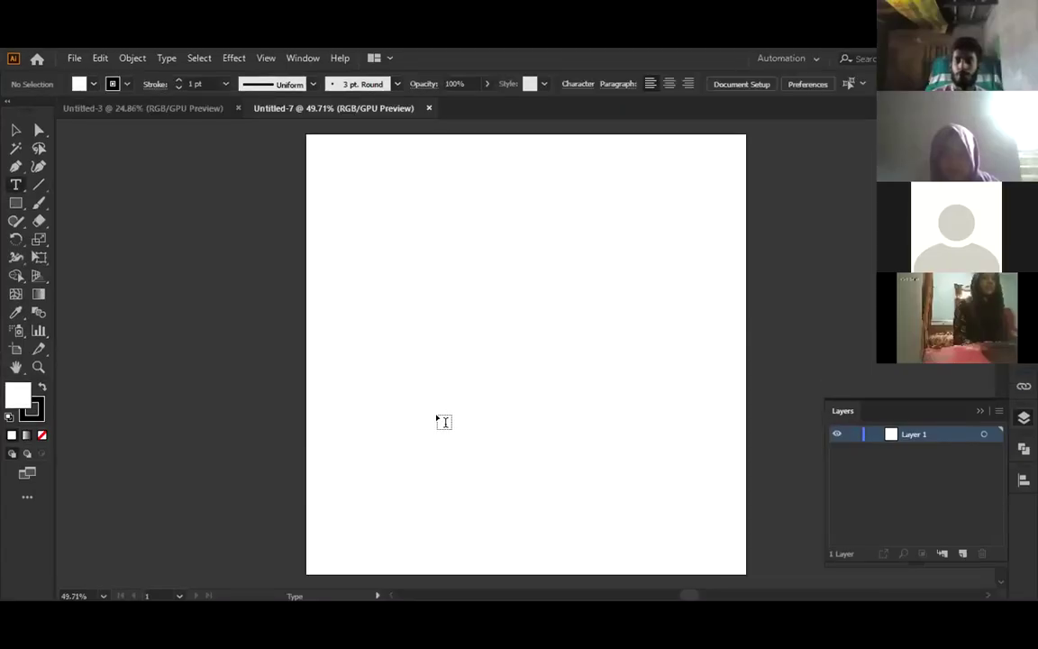
Step: Activate the Rectangle tool in the blank Untitled-7 document
left_click(15, 205)
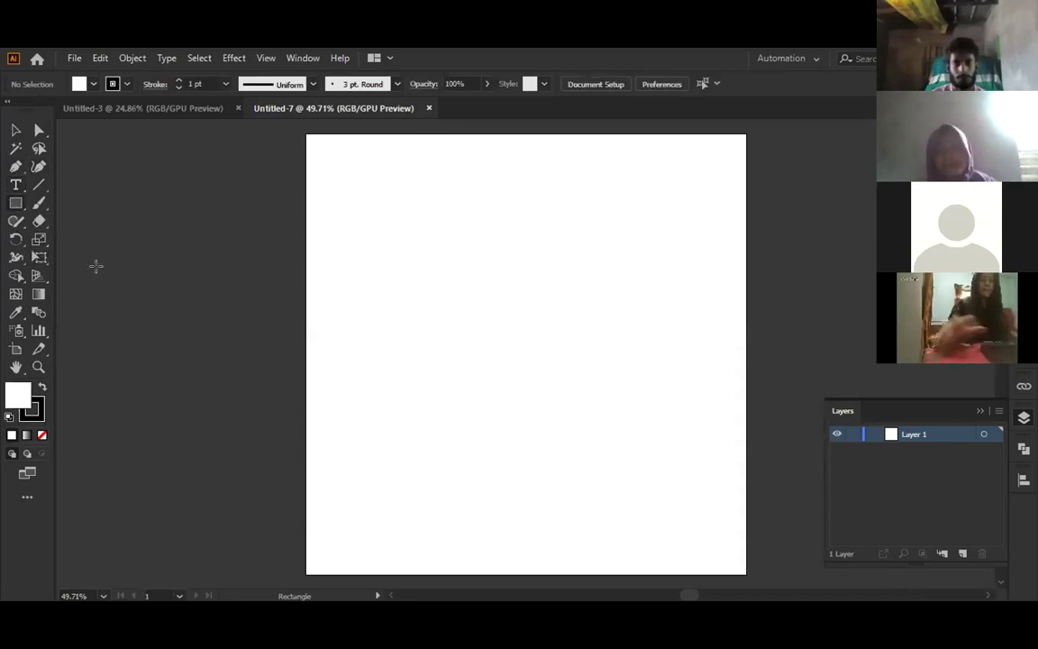